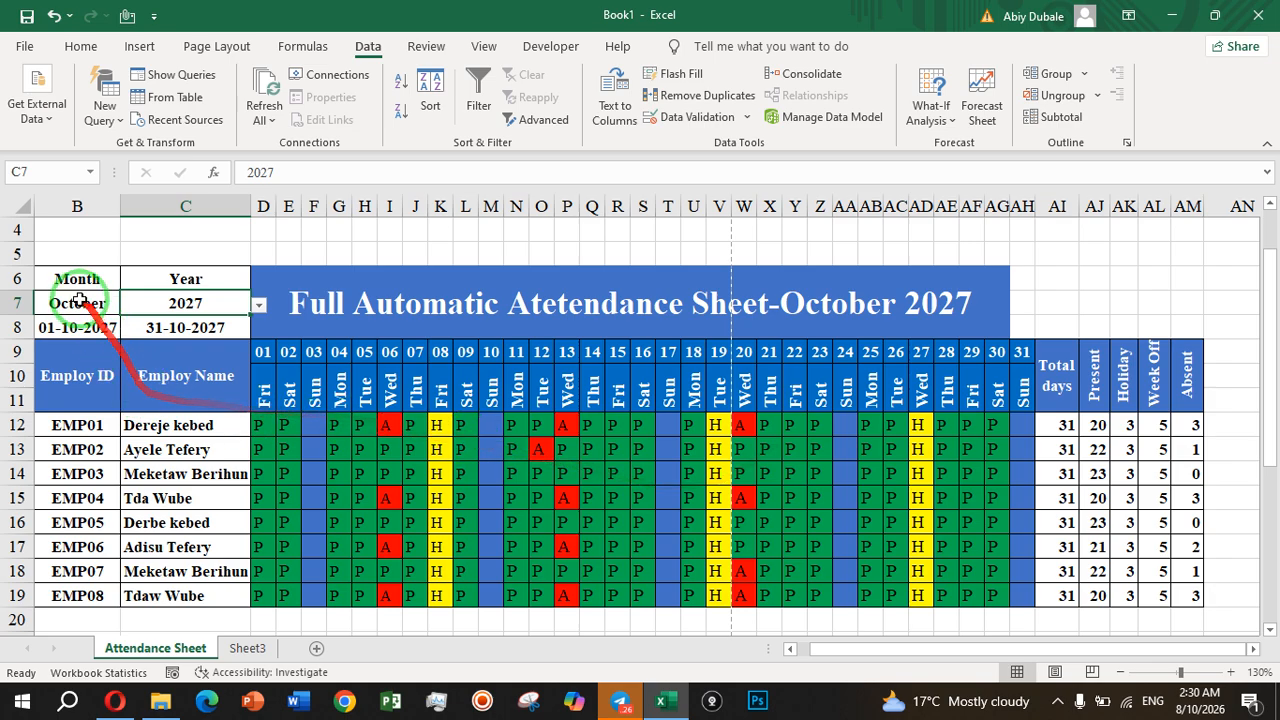
- Set the month of the attendance sheet in cell B7 to August
click(113, 308)
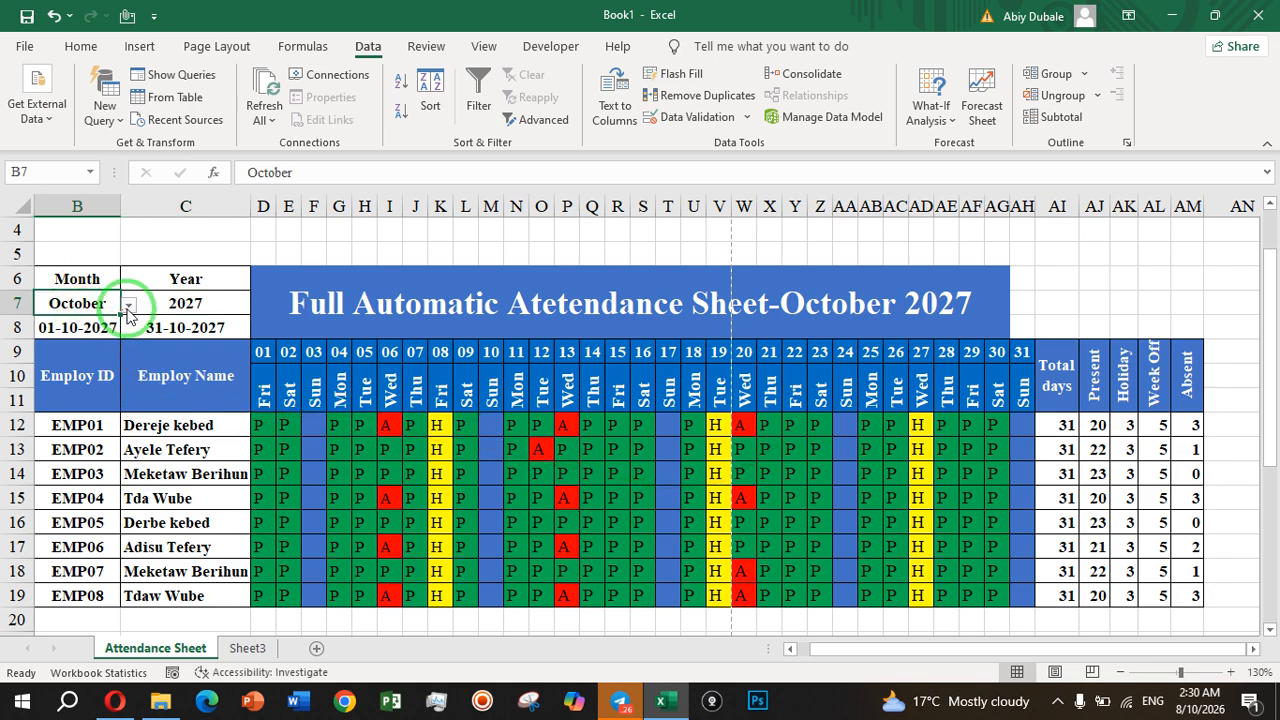
click(128, 305)
click(77, 370)
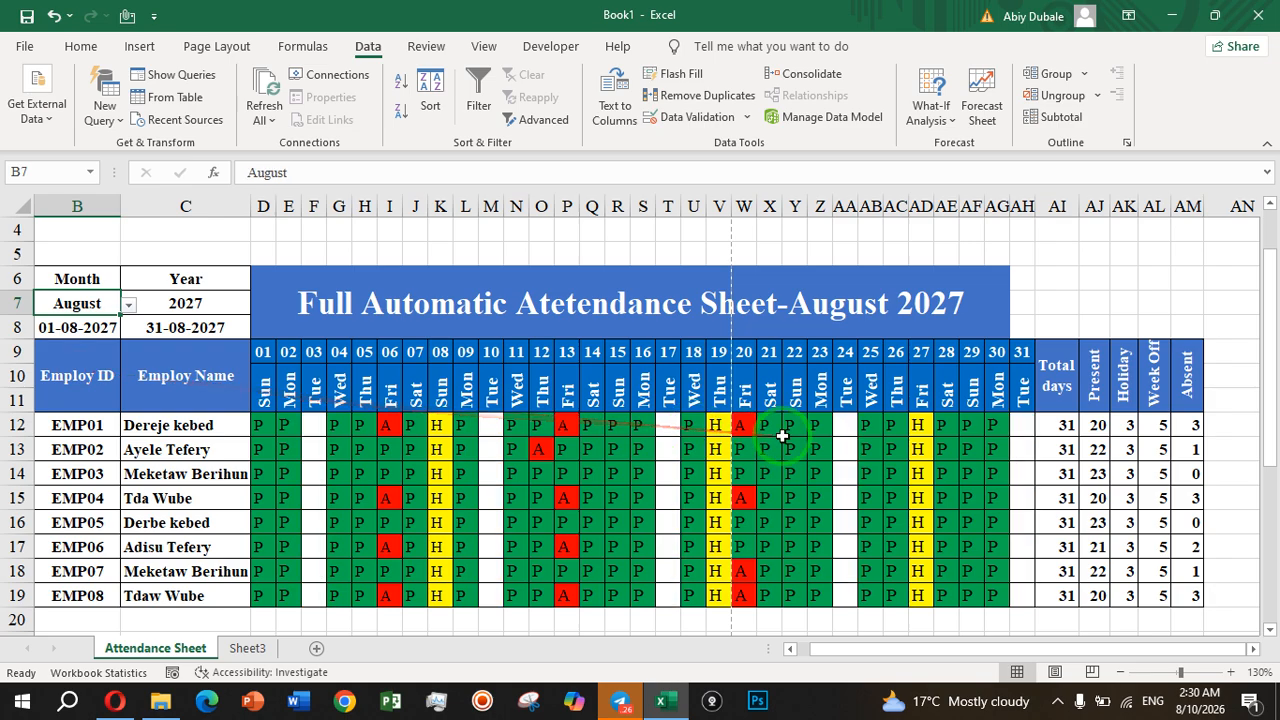
- Mark employee EMP01 as absent (a) on day 17 and present (p) on day 24
click(668, 432)
text(a)
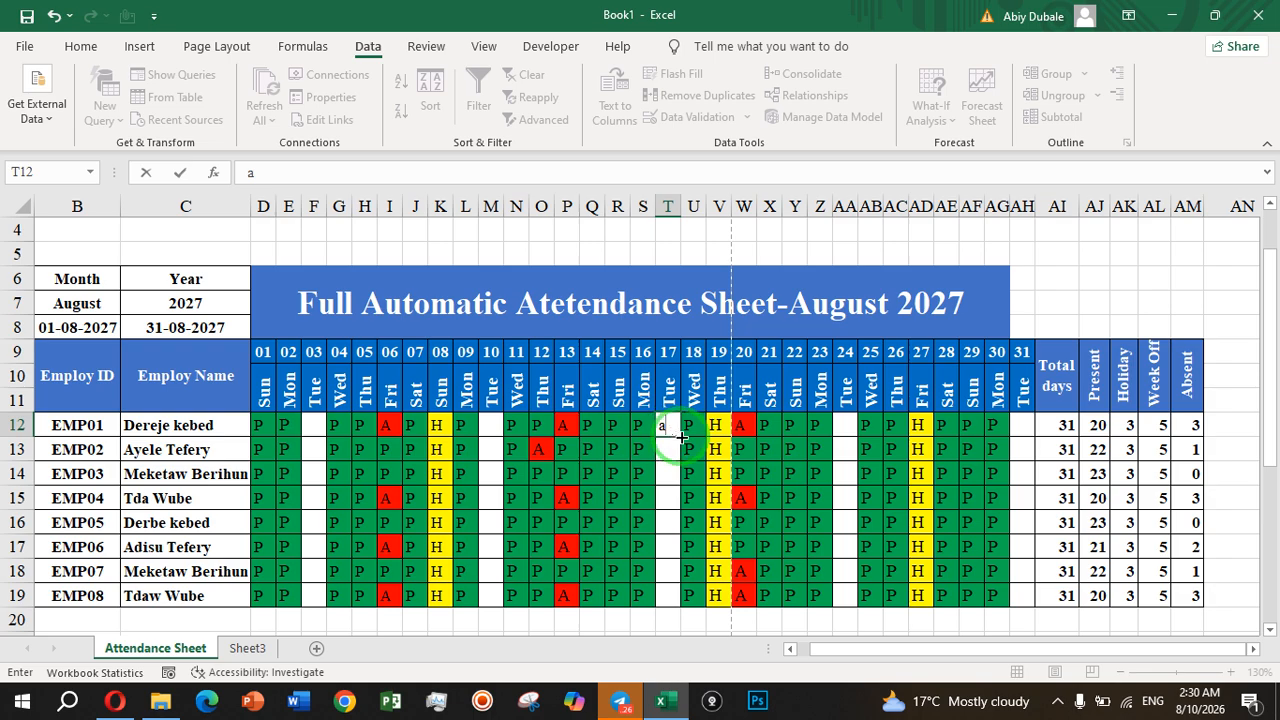
click(748, 466)
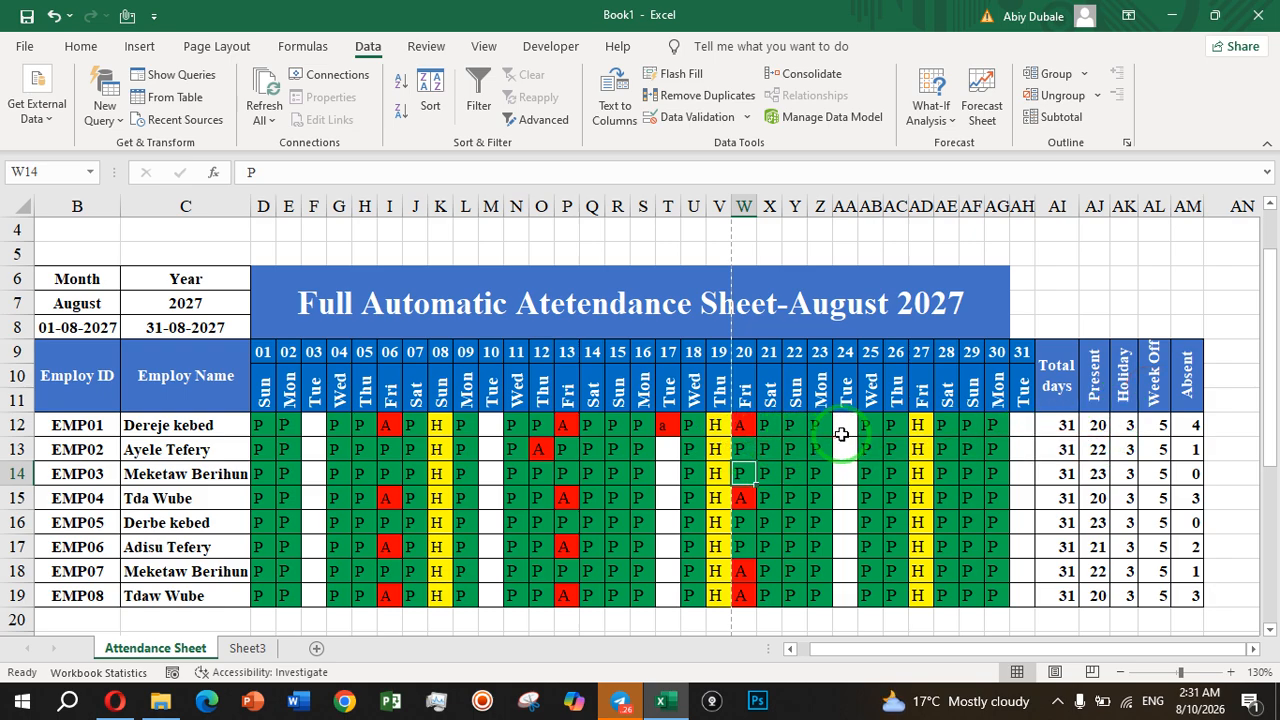
click(843, 435)
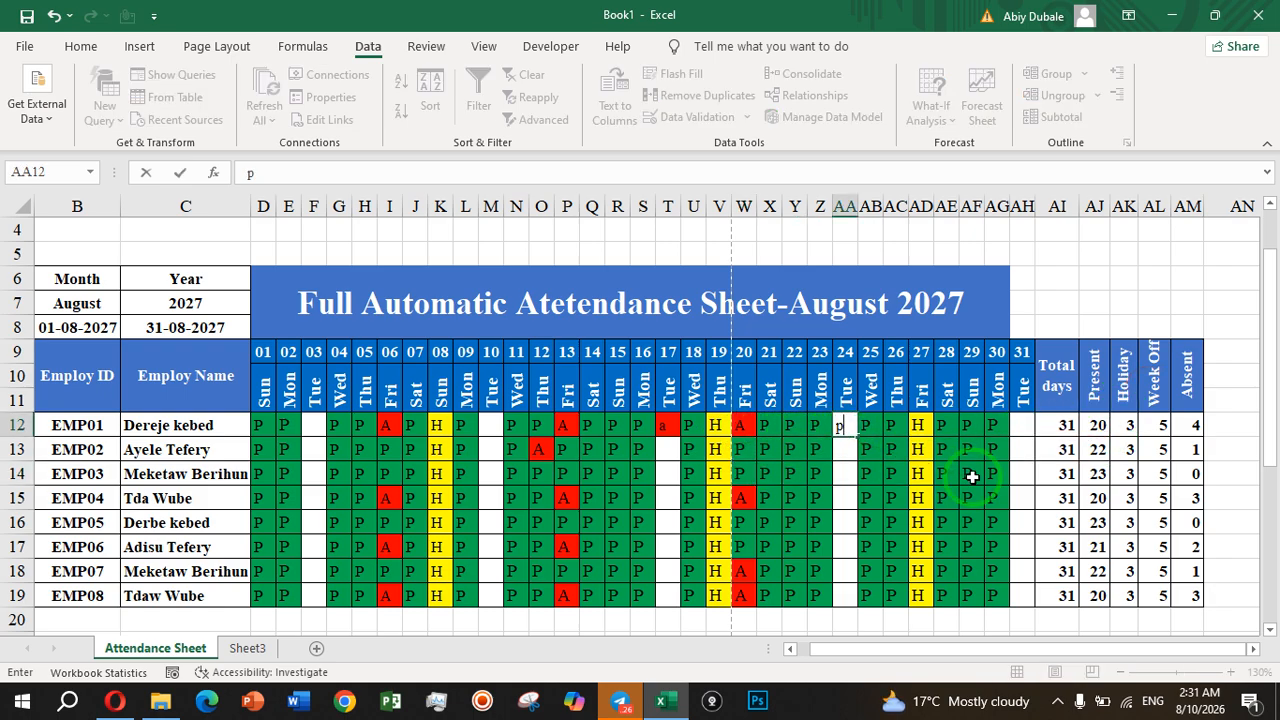
click(1098, 425)
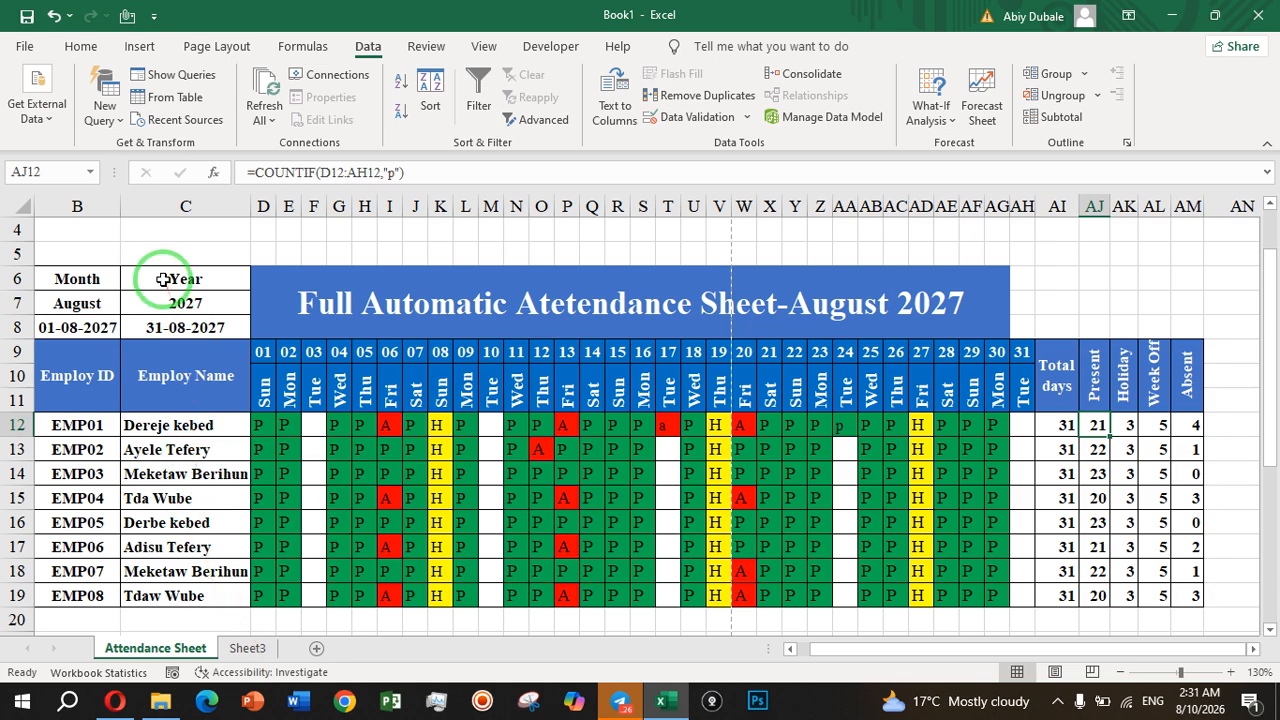
- On Sheet3, review the list validation of the Month entry cell B5 and keep its source range =$B$19:$B$30
drag(161, 279, 243, 648)
click(244, 649)
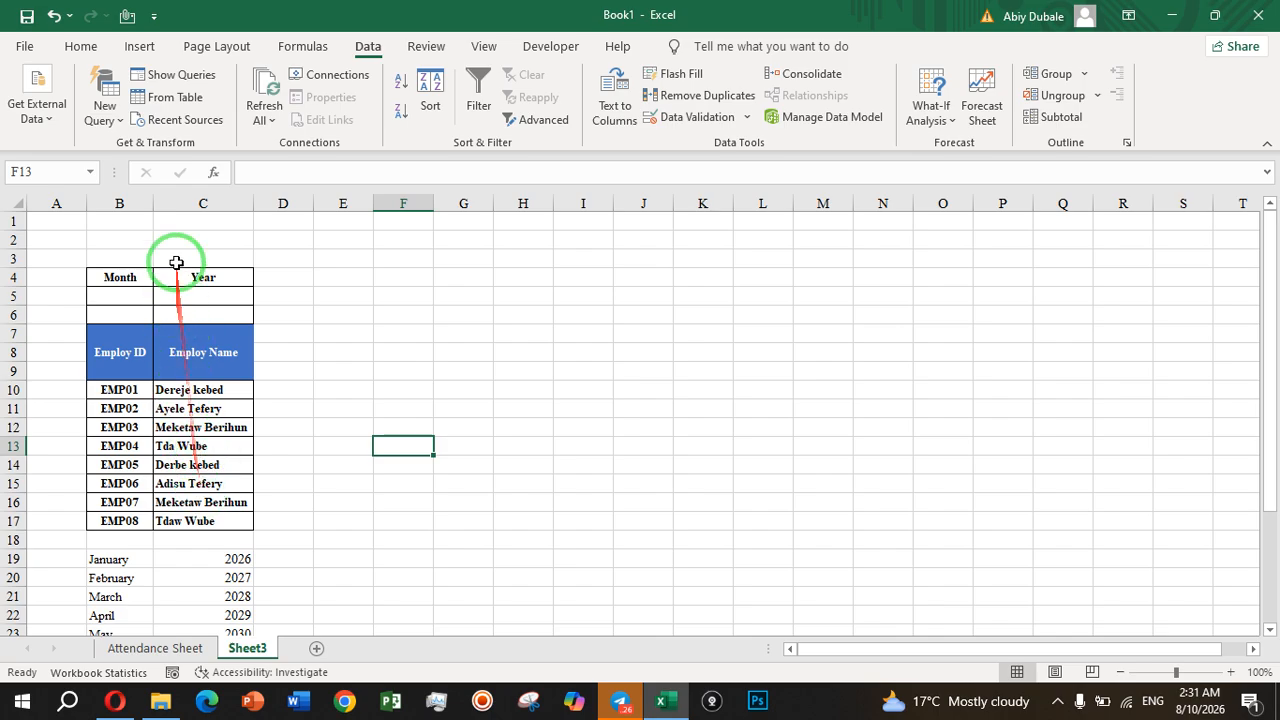
click(128, 298)
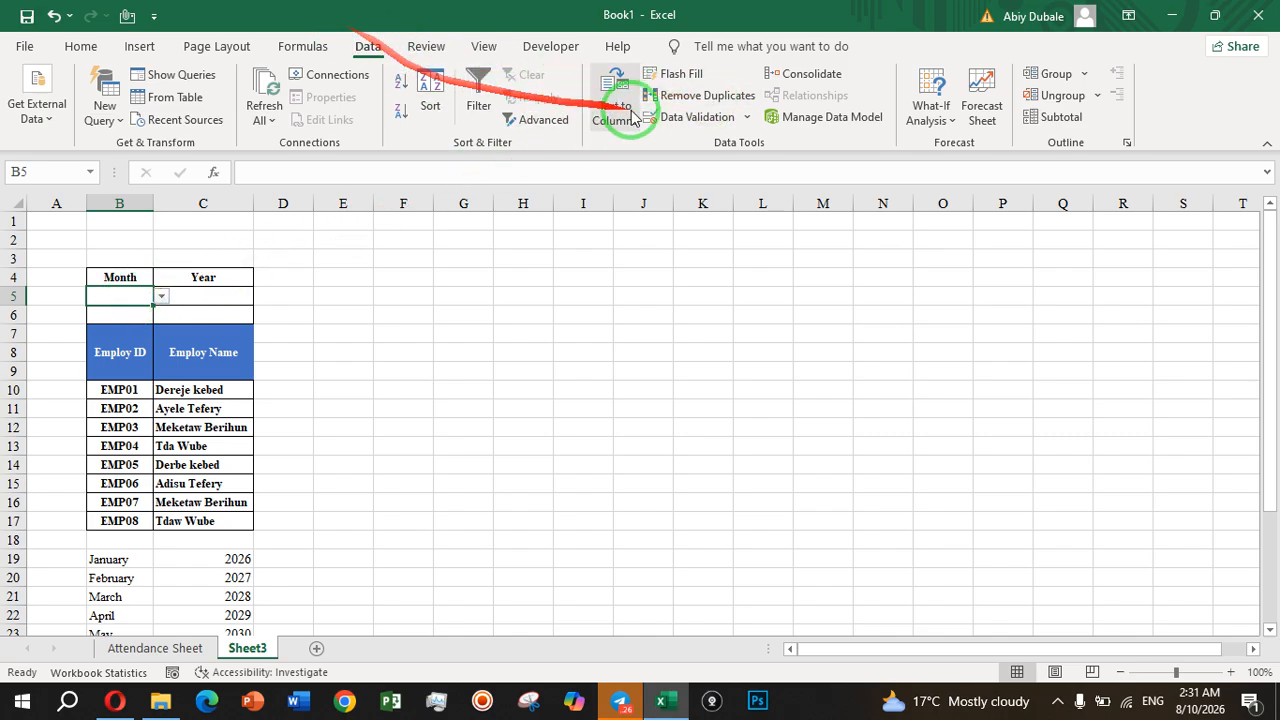
click(697, 117)
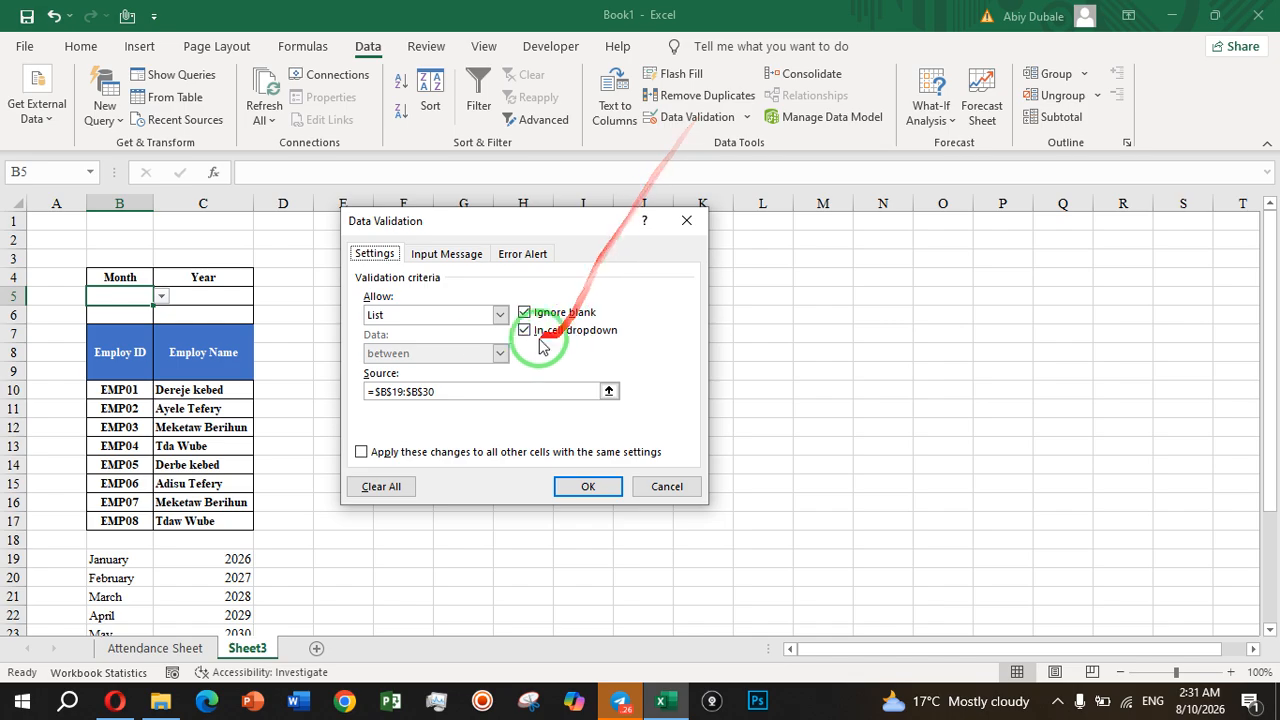
click(609, 391)
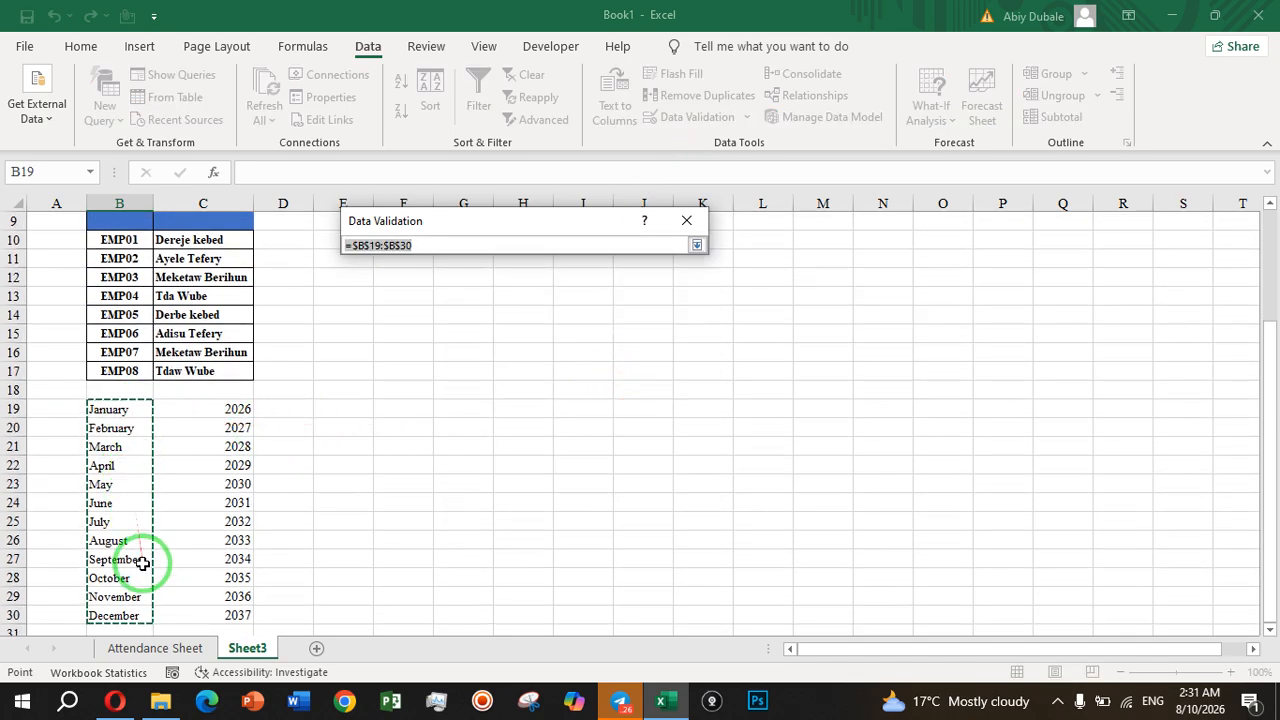
key(Return)
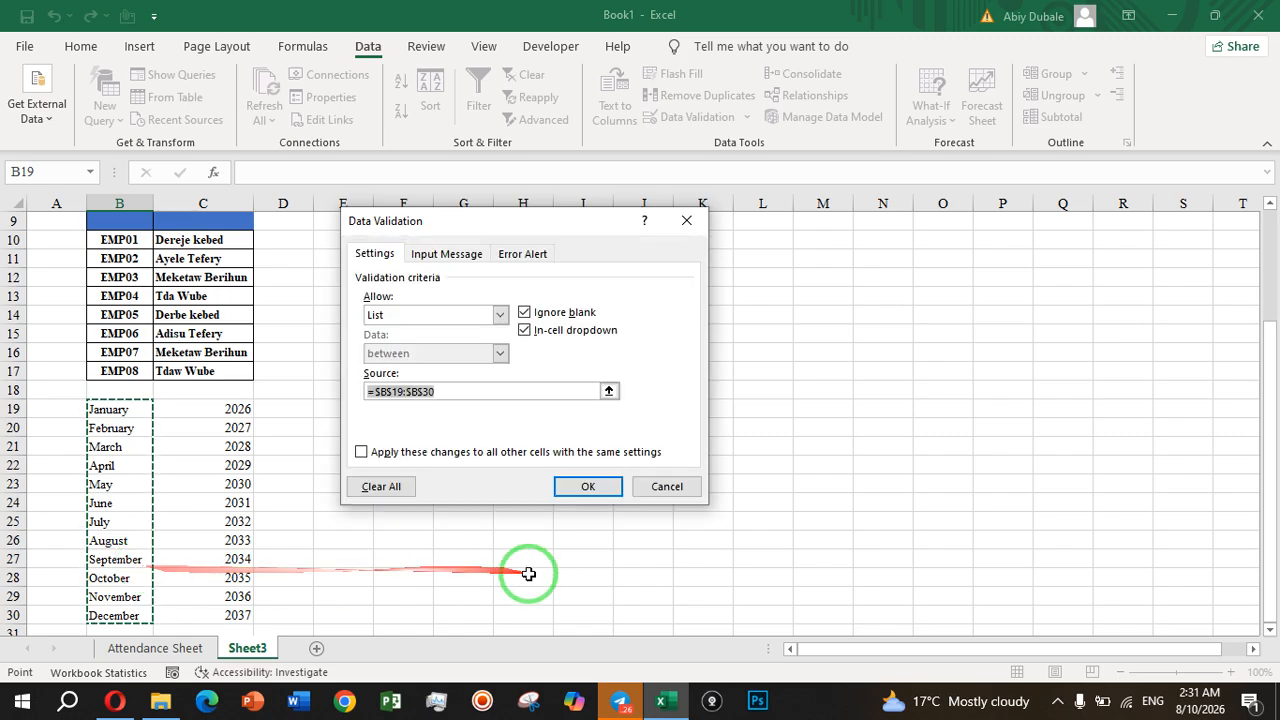
click(583, 487)
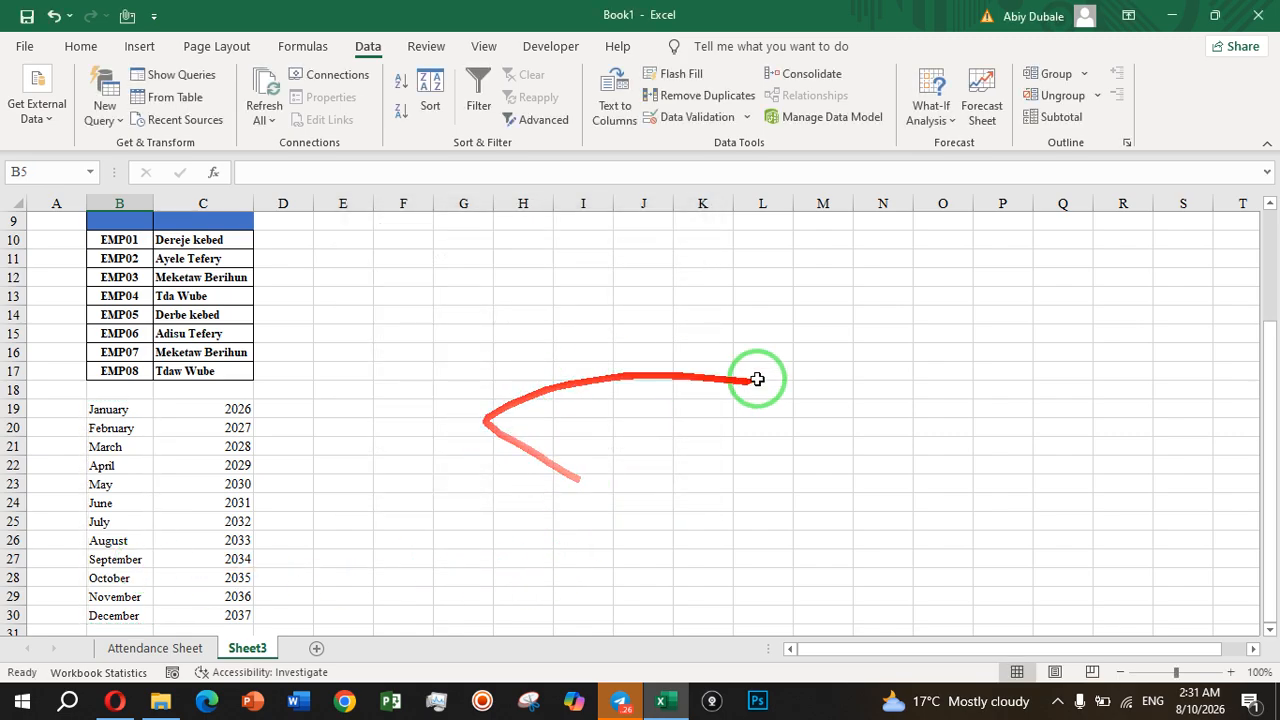
- Review the list validation of the Year entry cell C5 and keep its source range =$C$19:$C$30
drag(1256, 394, 1260, 277)
click(204, 296)
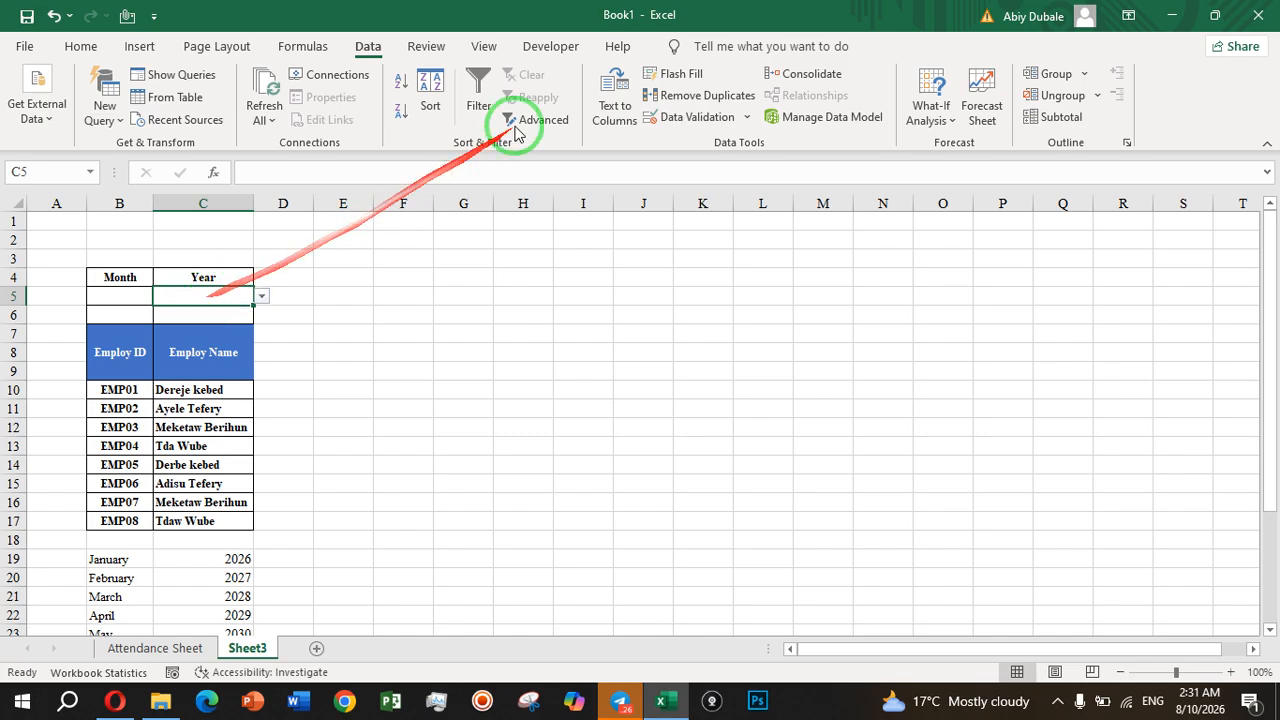
click(700, 118)
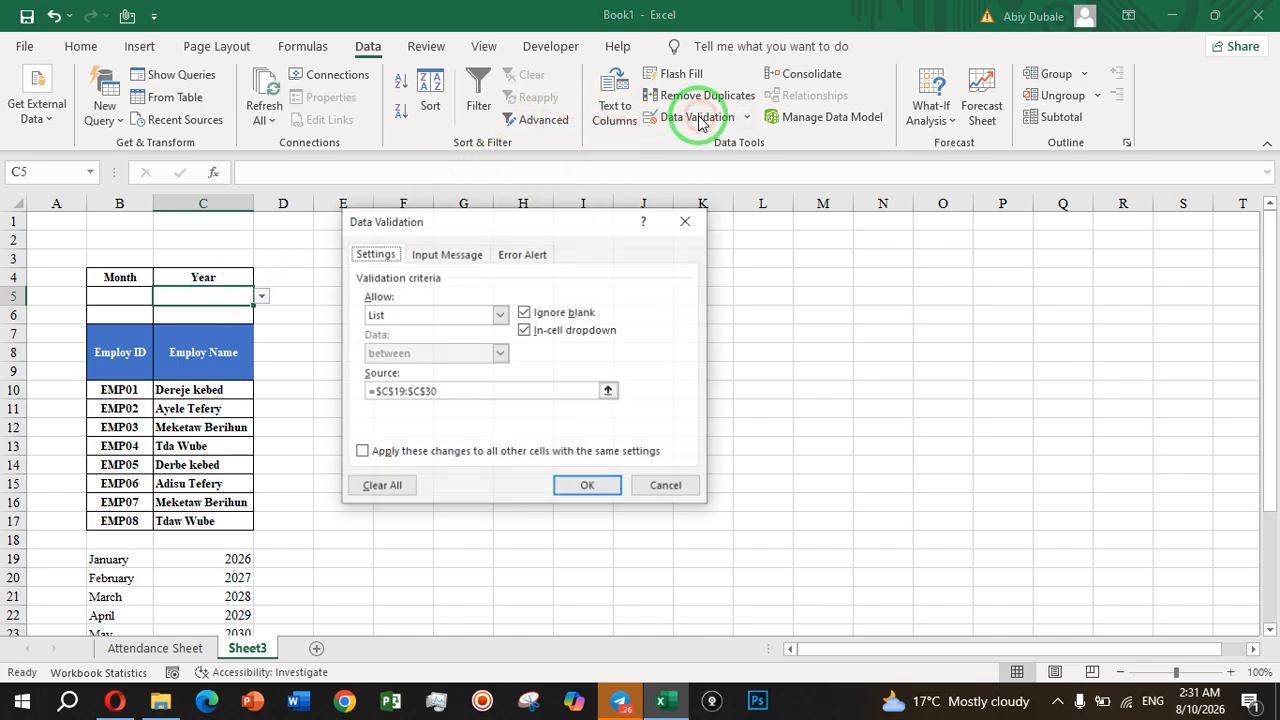
click(605, 392)
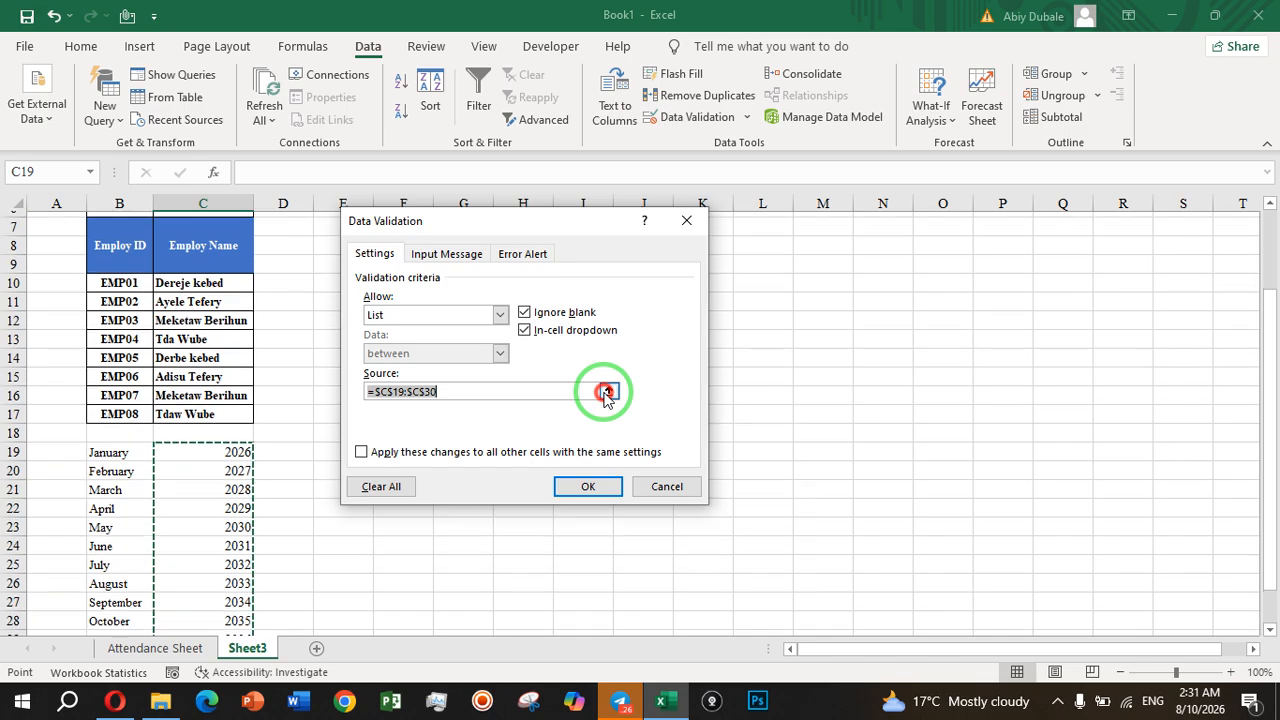
key(BackSpace)
key(ctrl+z)
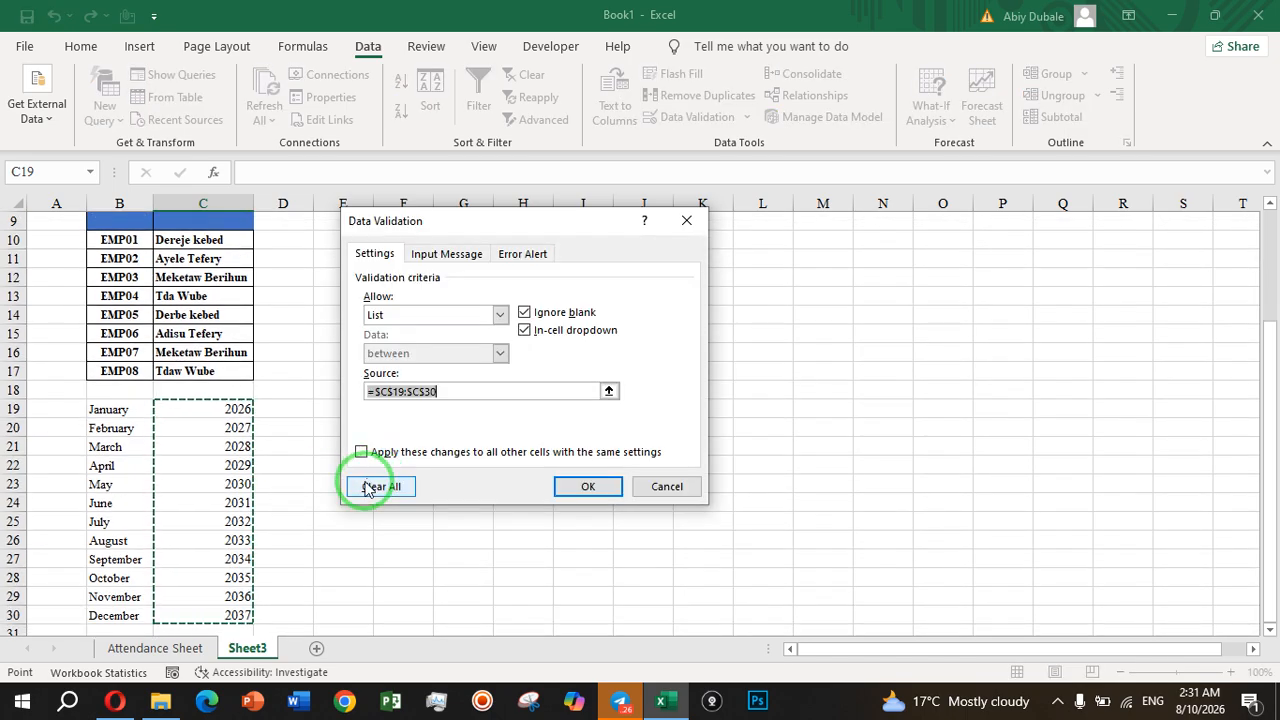
click(588, 486)
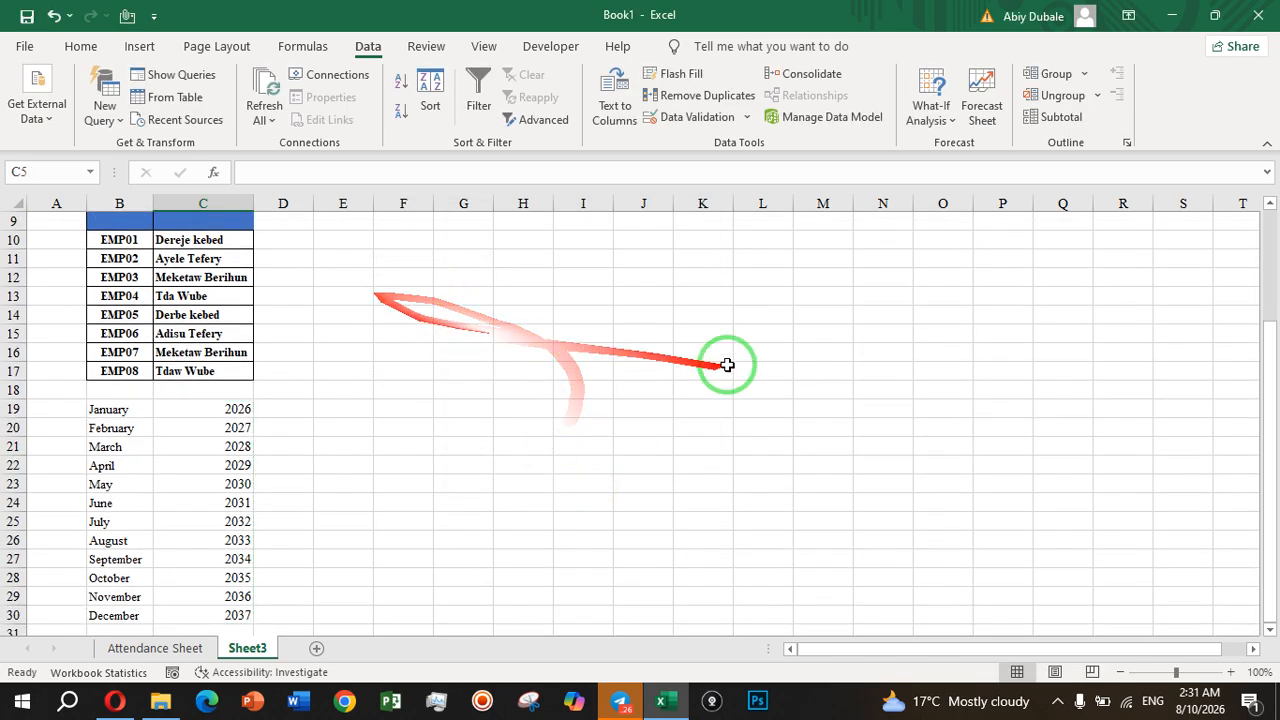
- Choose January as the month in B5 and 2026 as the year in C5 from their lists
drag(1266, 443, 1232, 268)
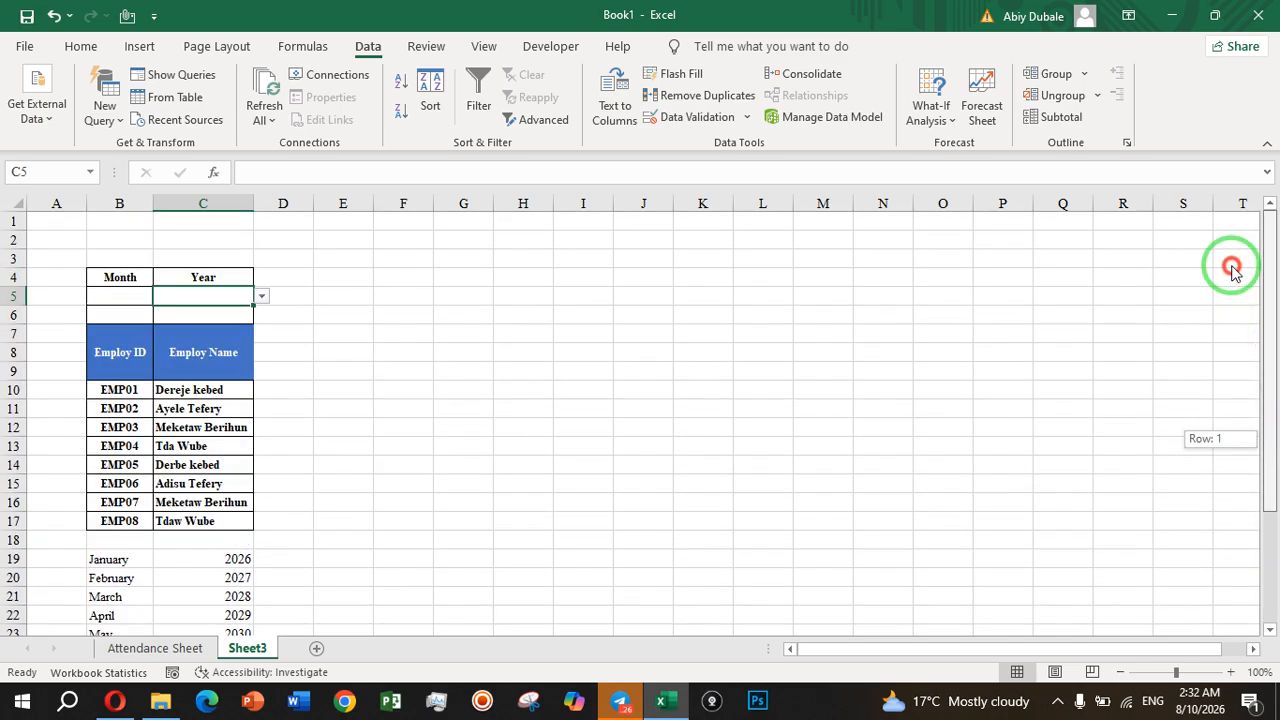
click(142, 298)
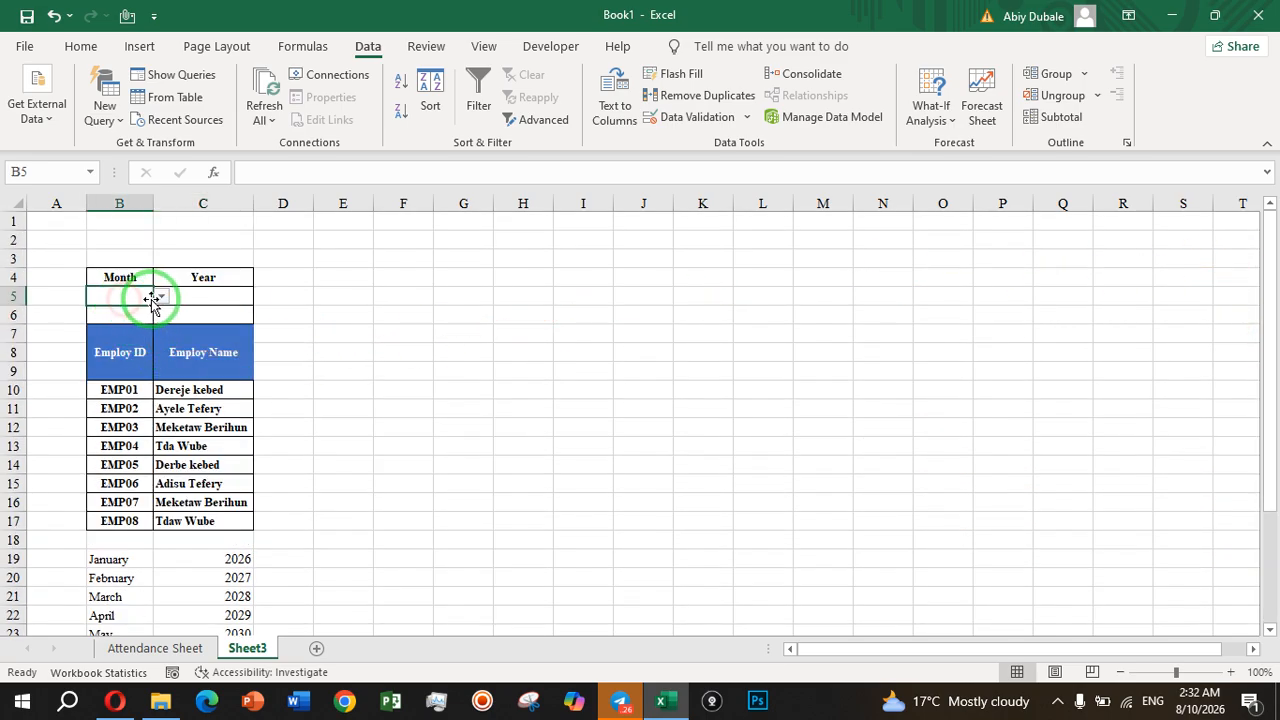
click(160, 297)
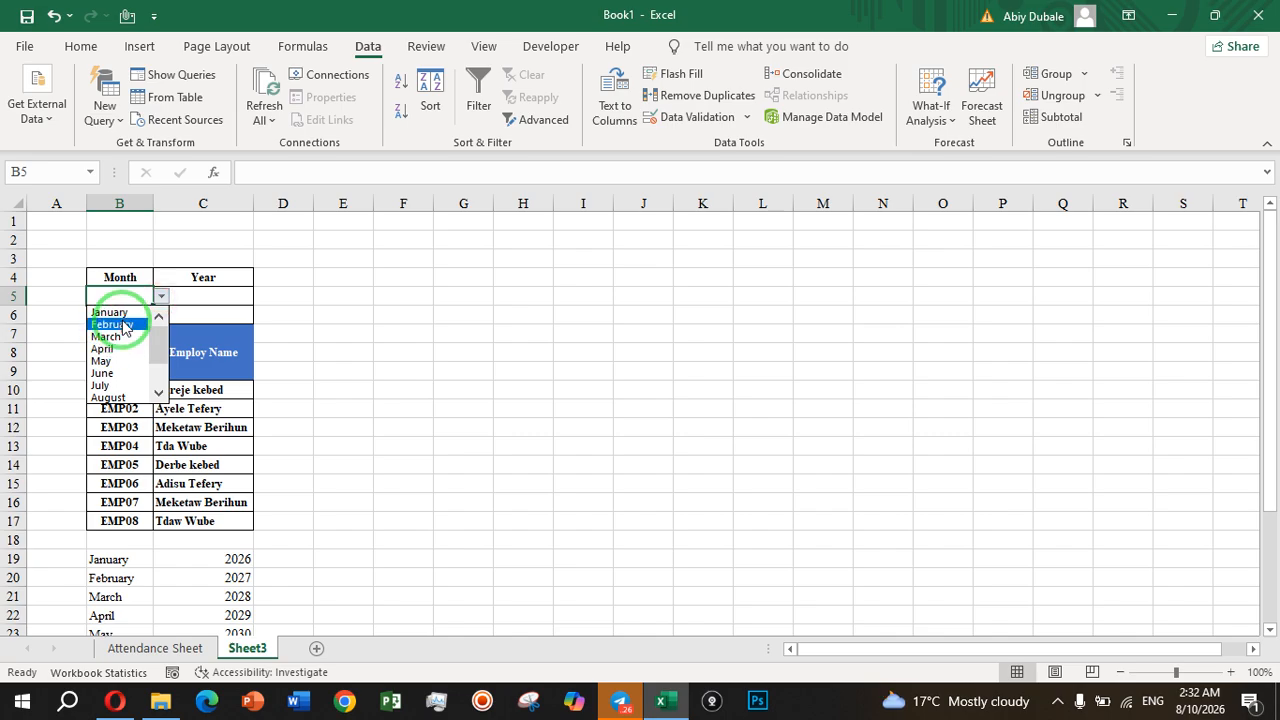
click(112, 312)
click(226, 293)
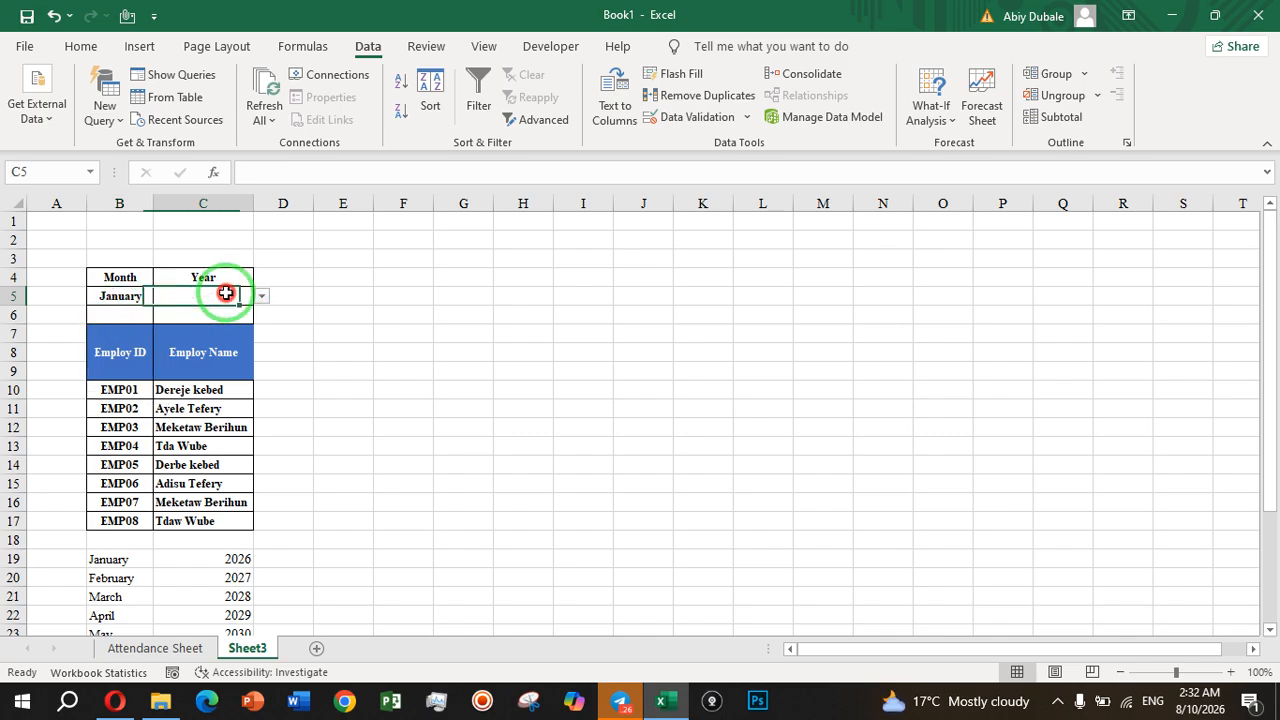
click(263, 300)
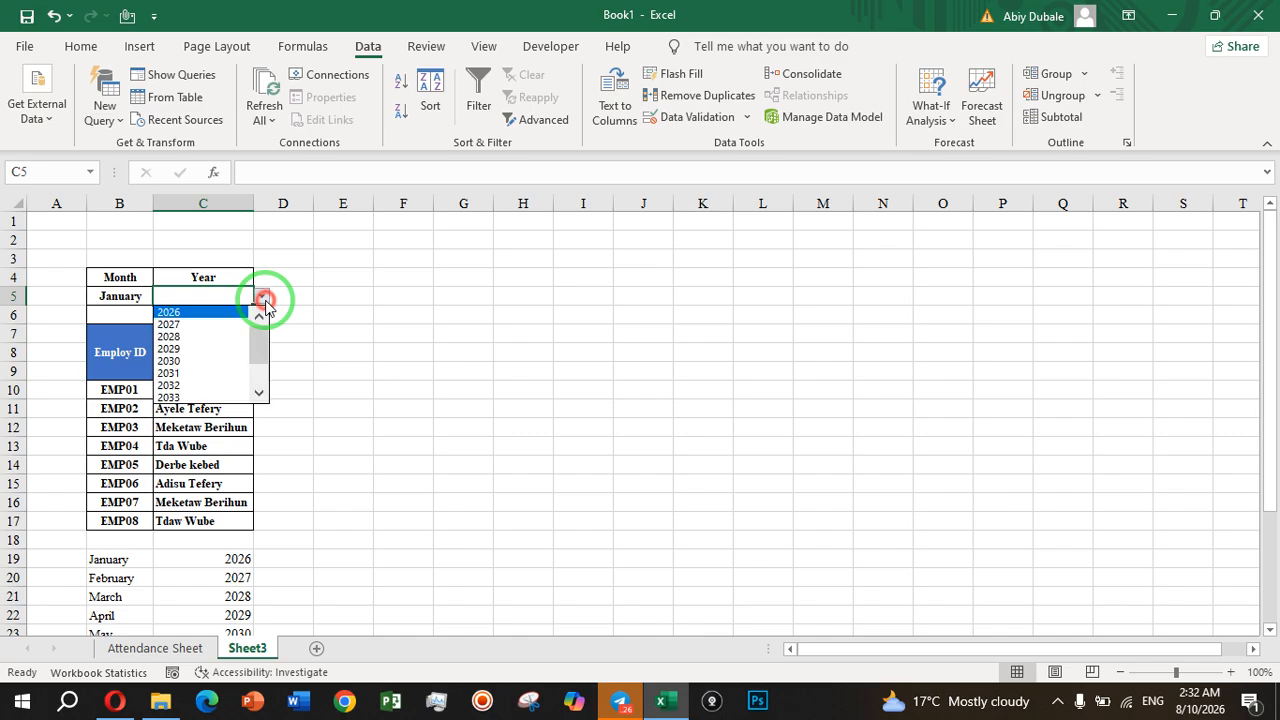
click(193, 311)
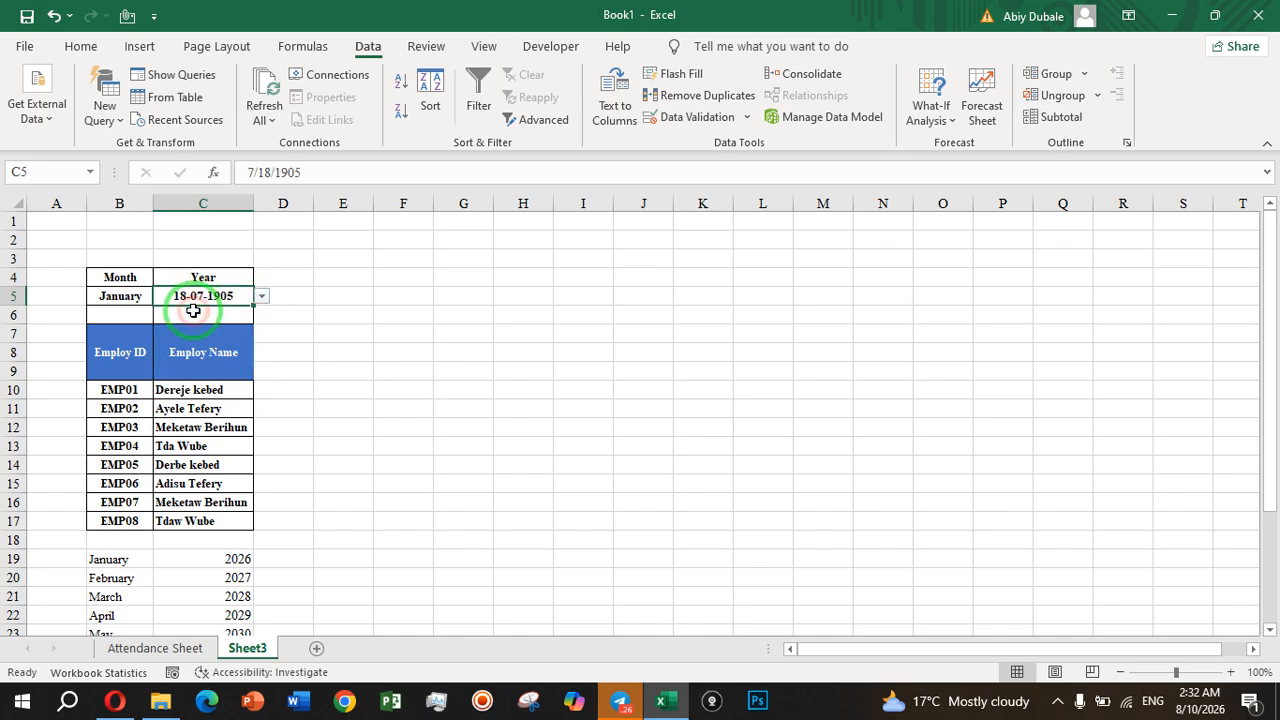
click(262, 297)
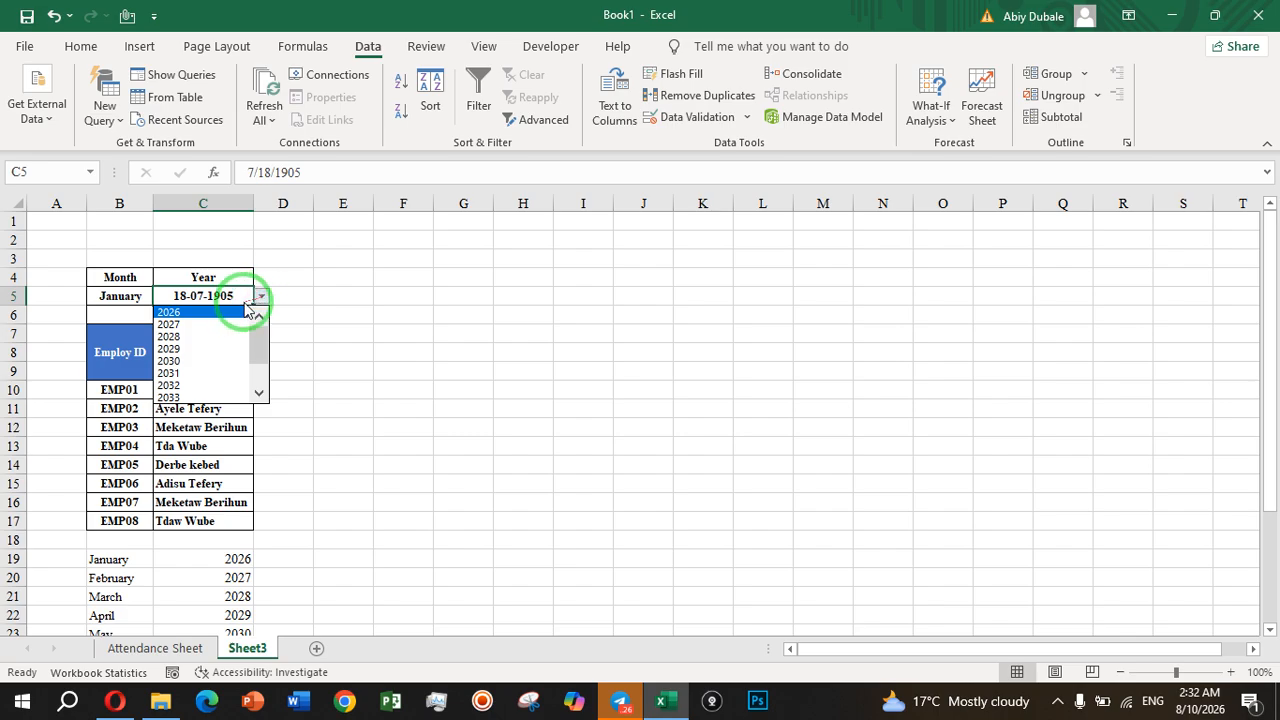
click(200, 313)
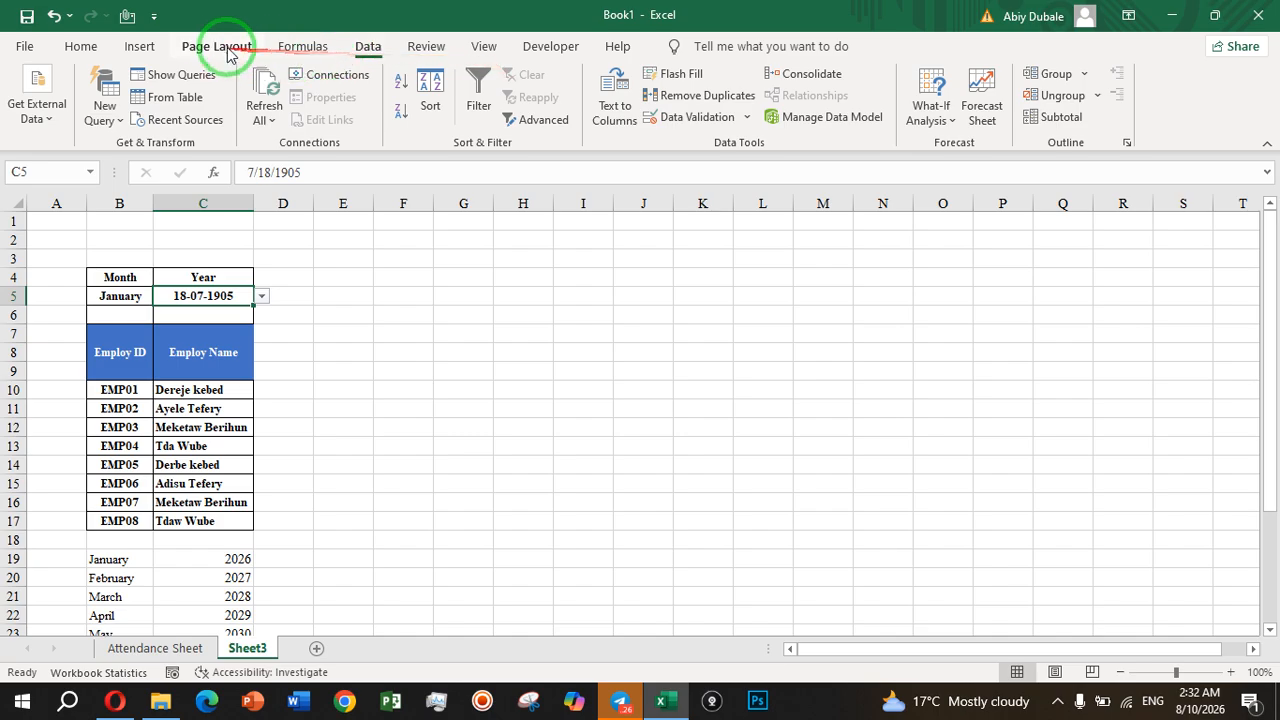
- Change the number format of the Year cell C5 to General
click(82, 47)
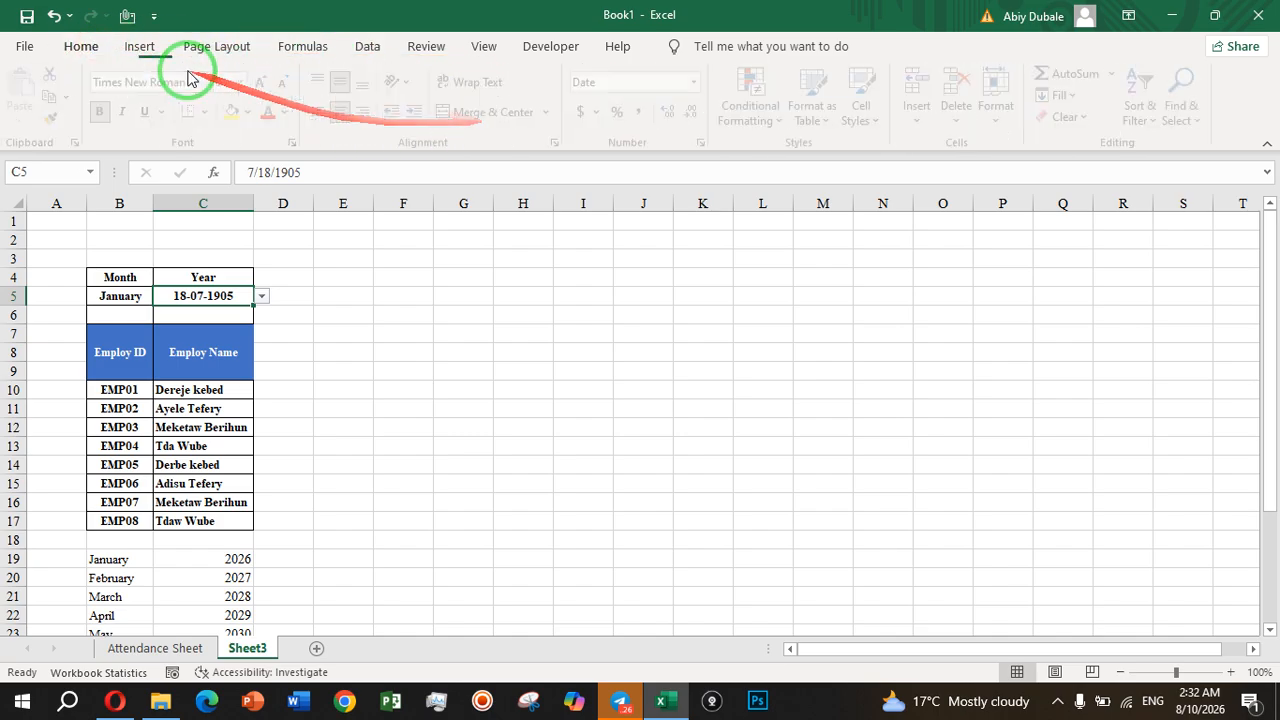
click(702, 84)
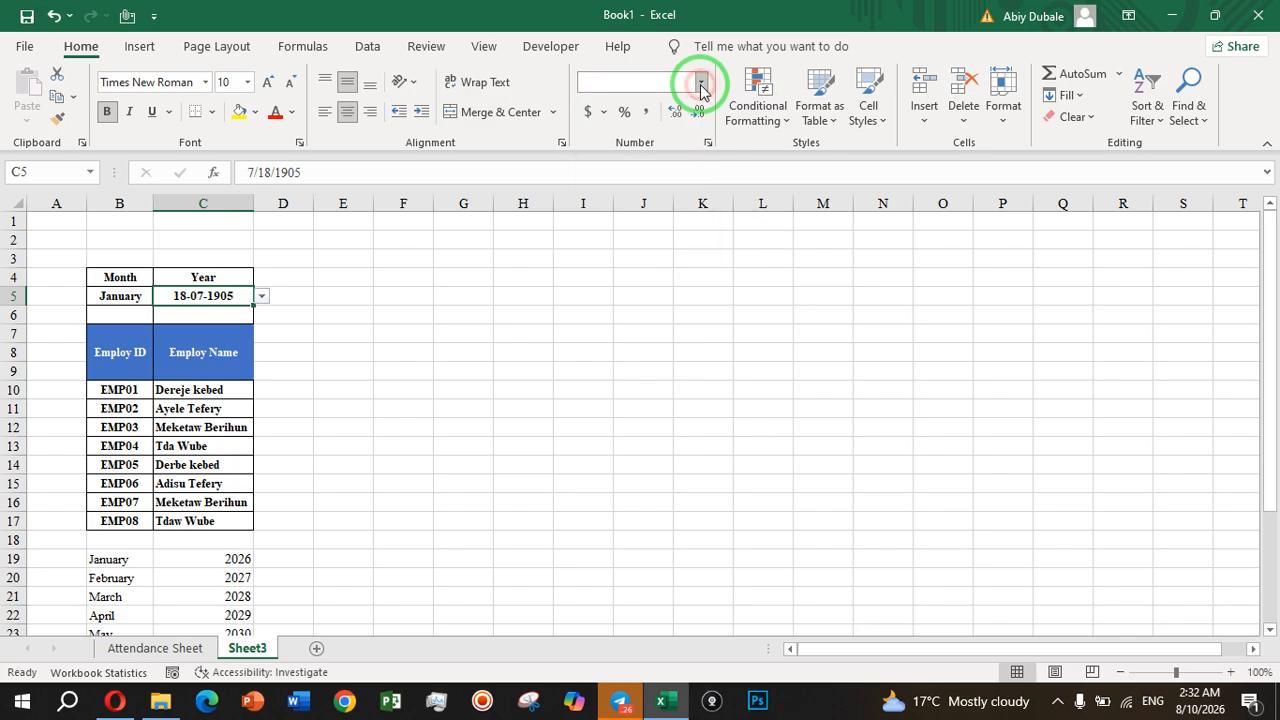
click(703, 86)
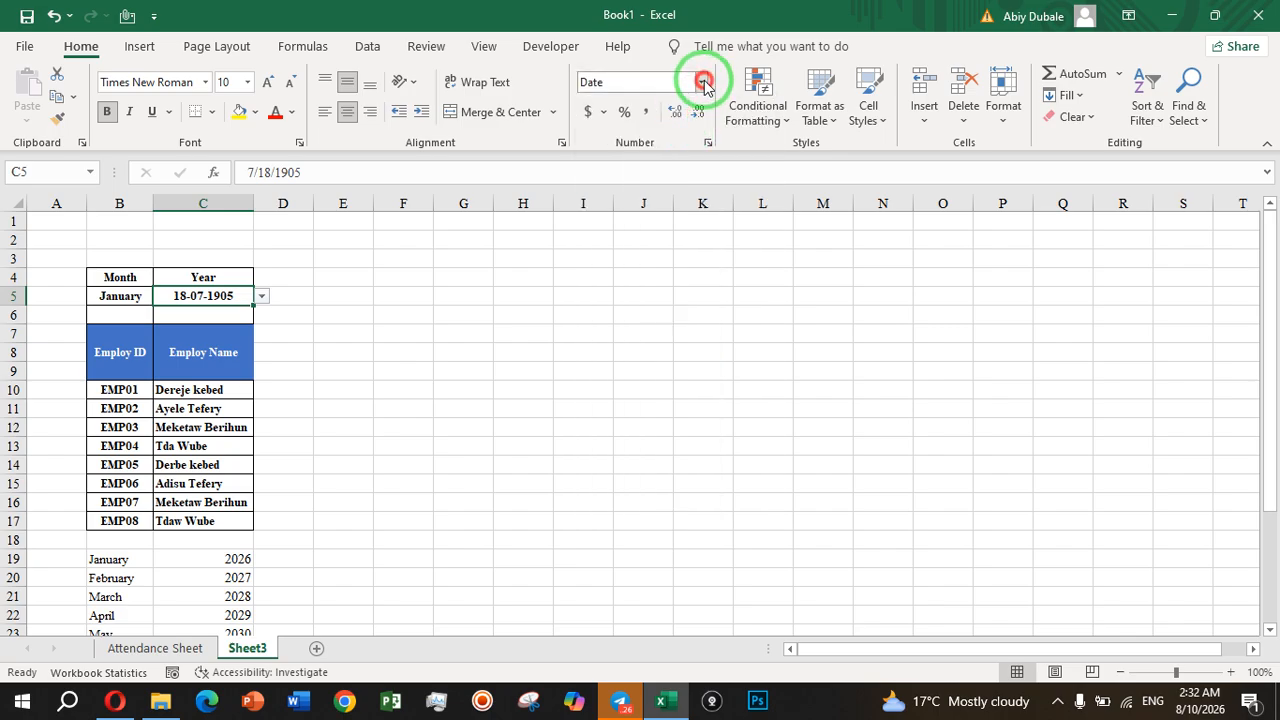
click(703, 83)
click(692, 106)
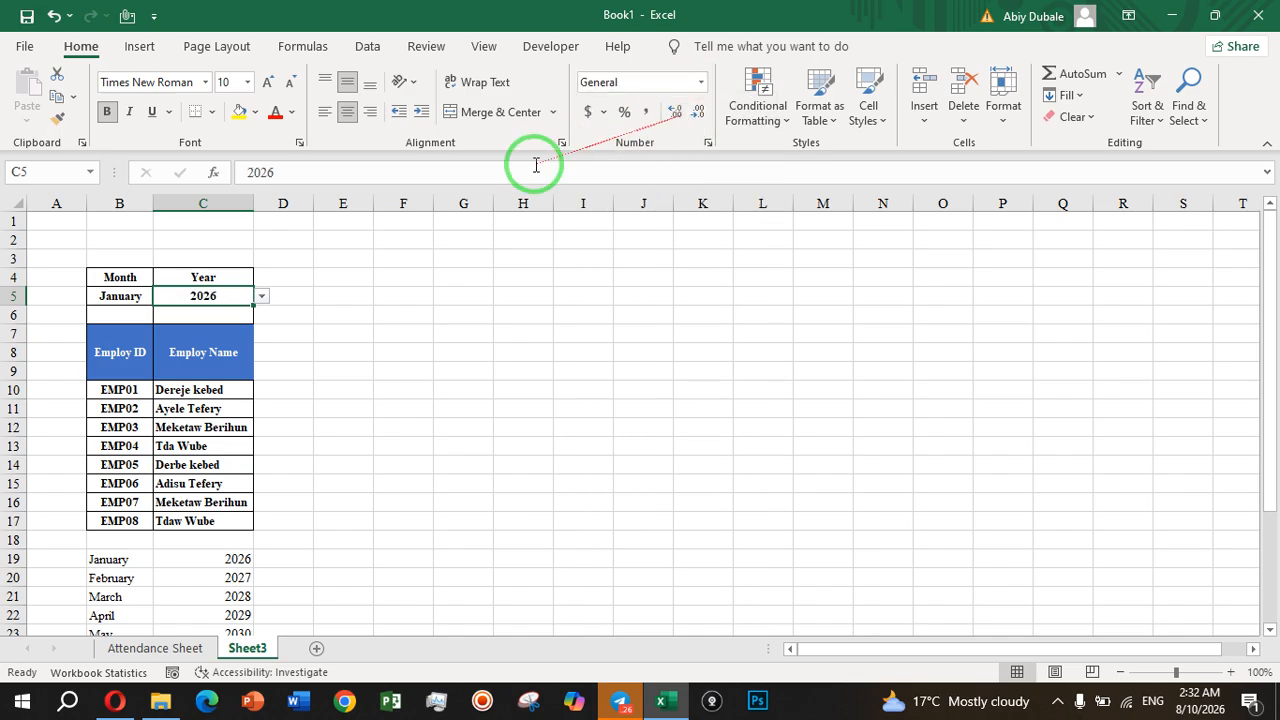
click(386, 320)
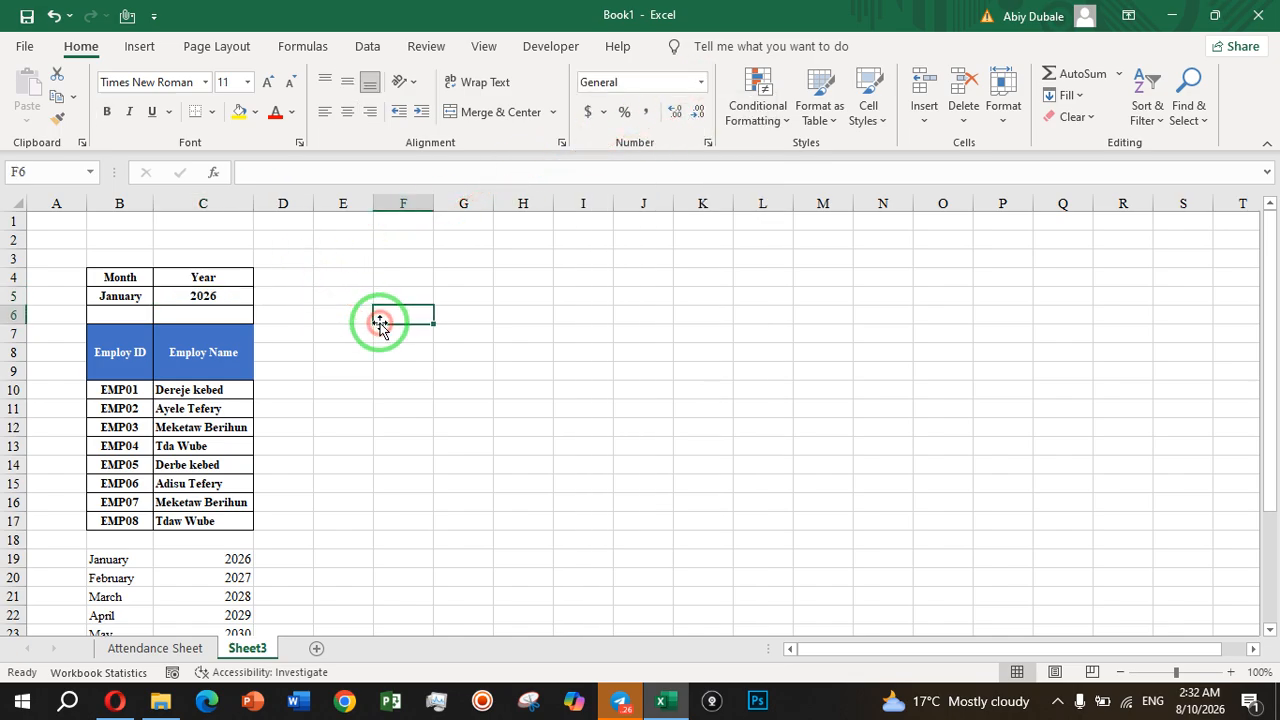
- In B6, build the month's start date with the formula =DATEVALUE("1"&B5&C5)
click(125, 318)
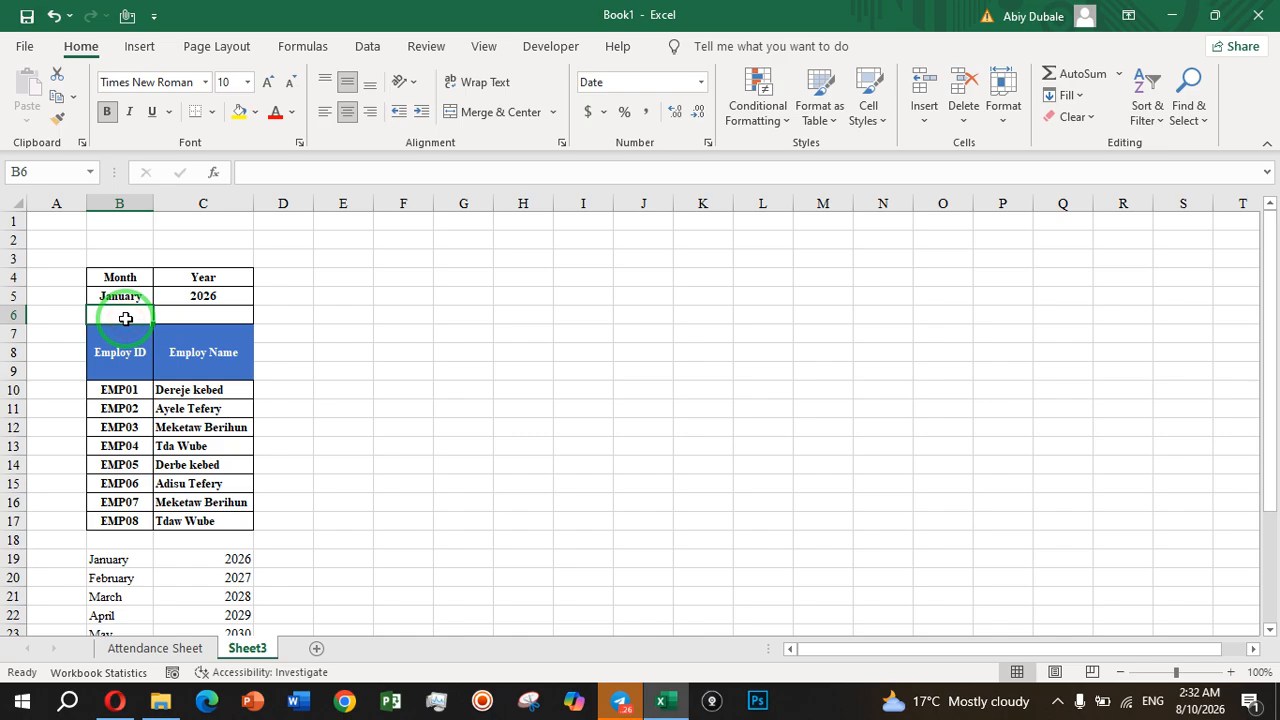
text(=da)
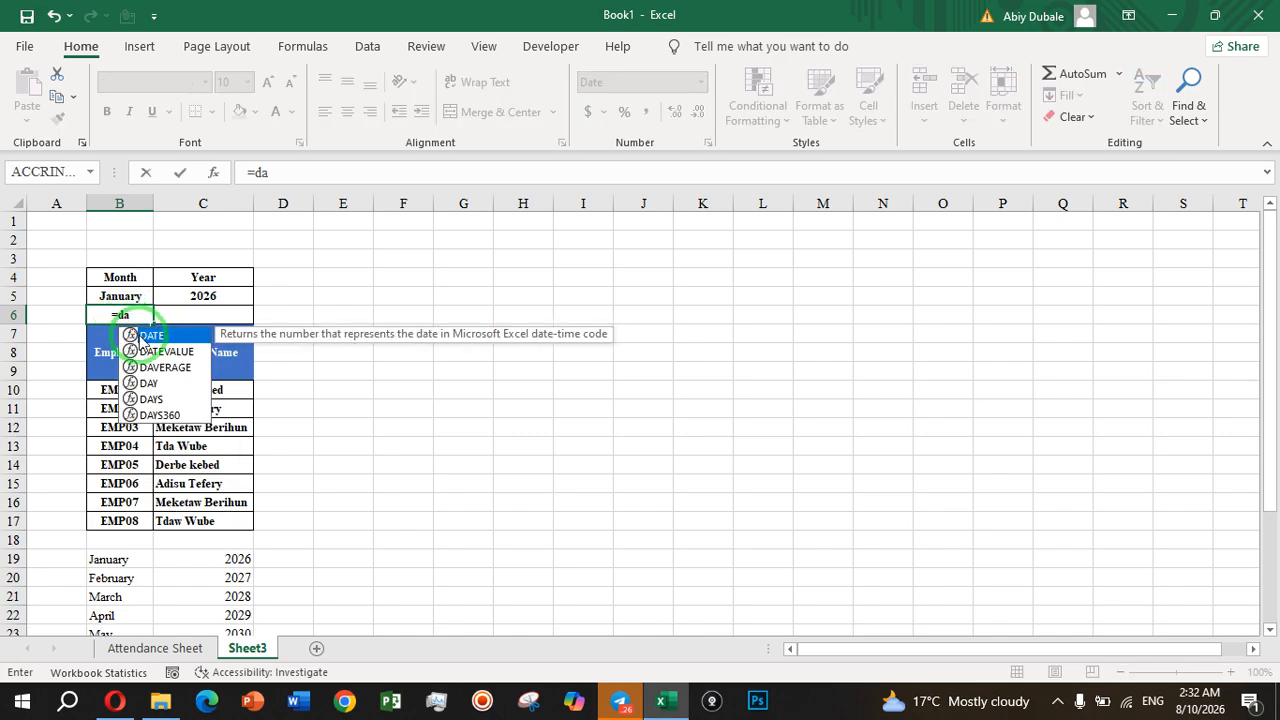
click(167, 356)
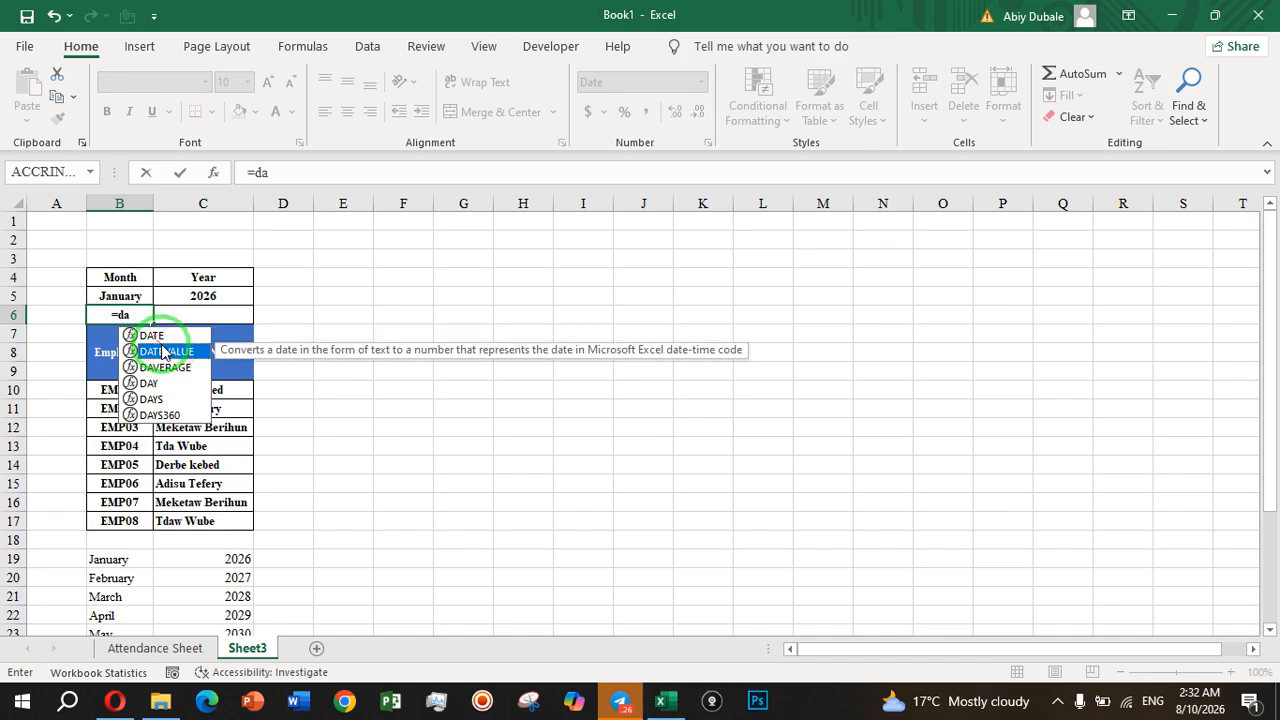
double_click(167, 352)
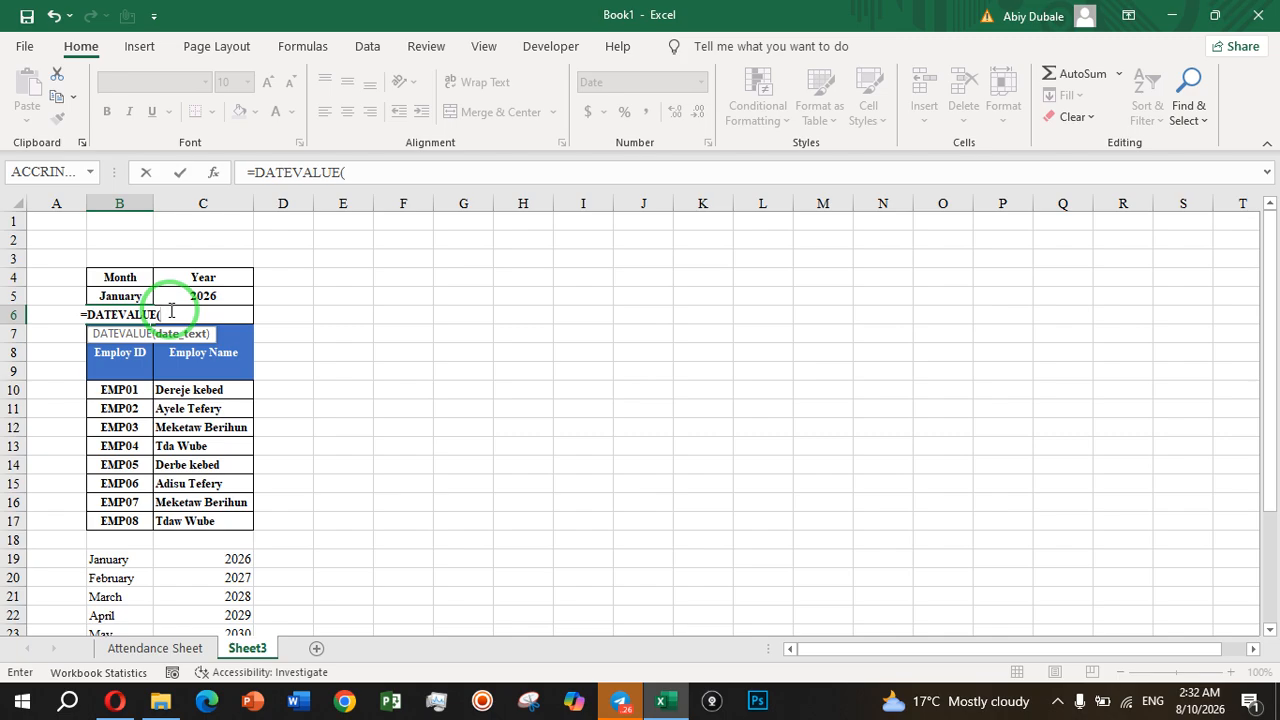
text(")
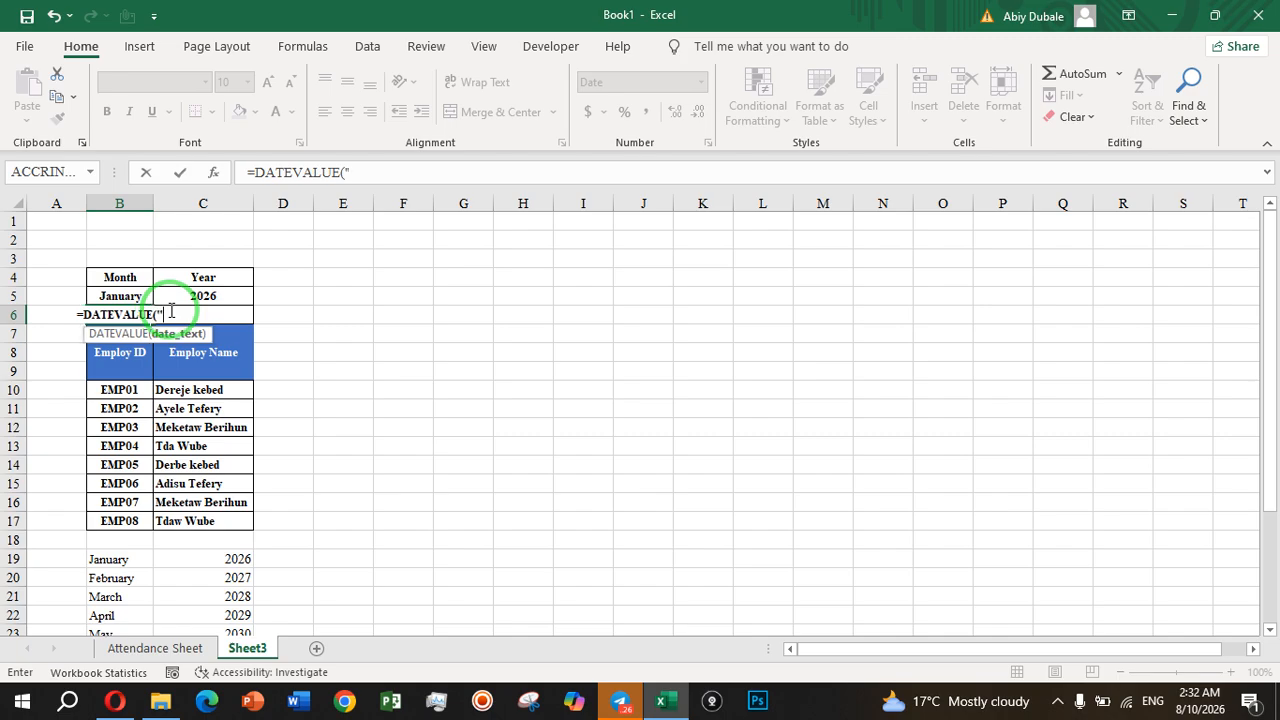
text(1)
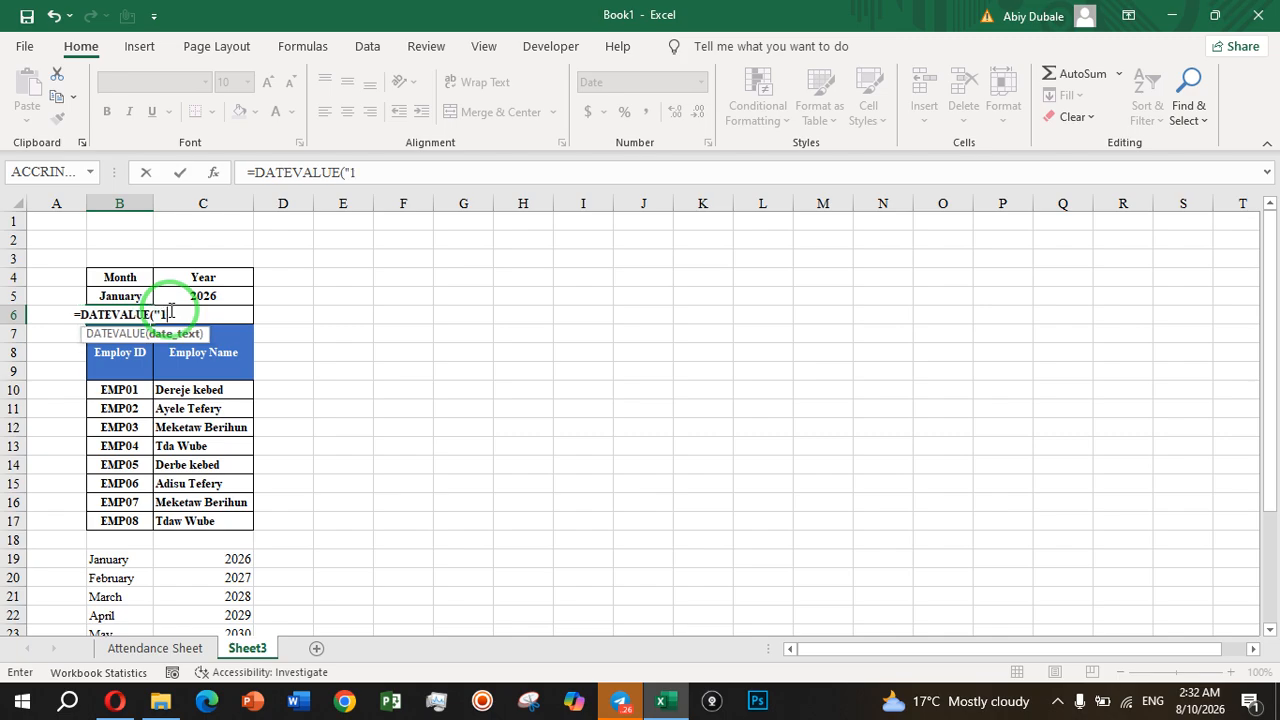
text(")
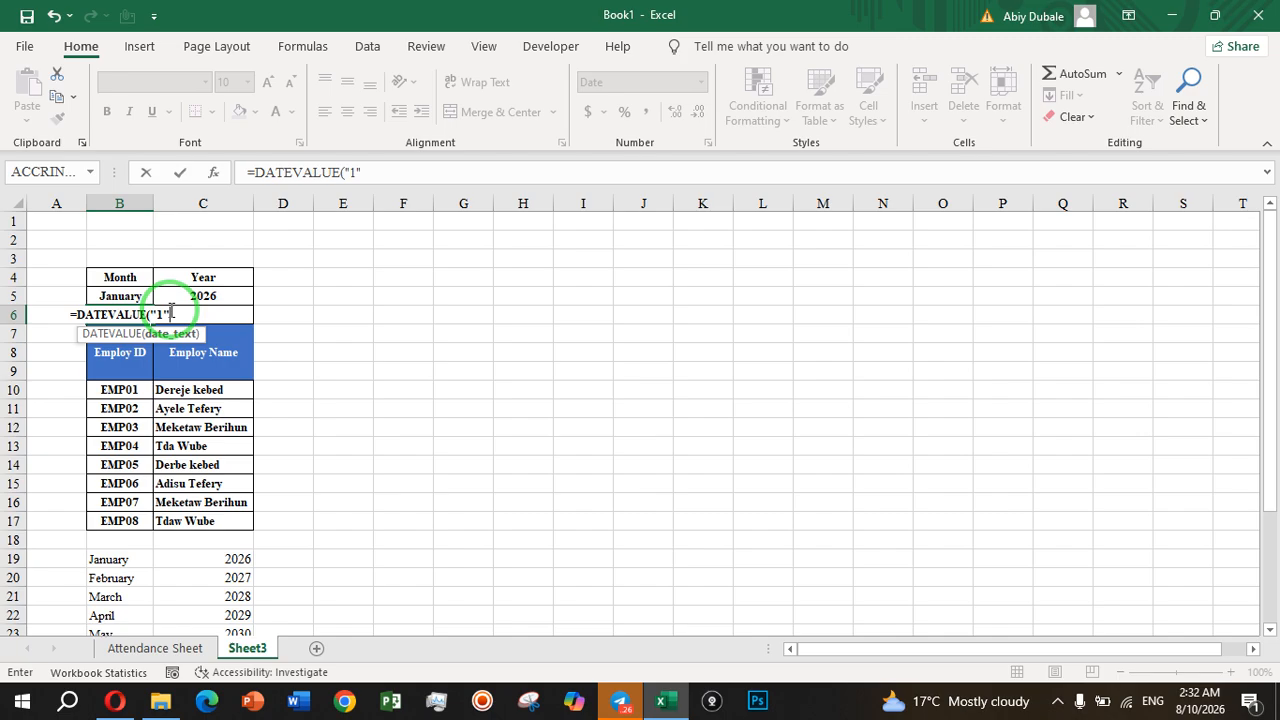
text(&)
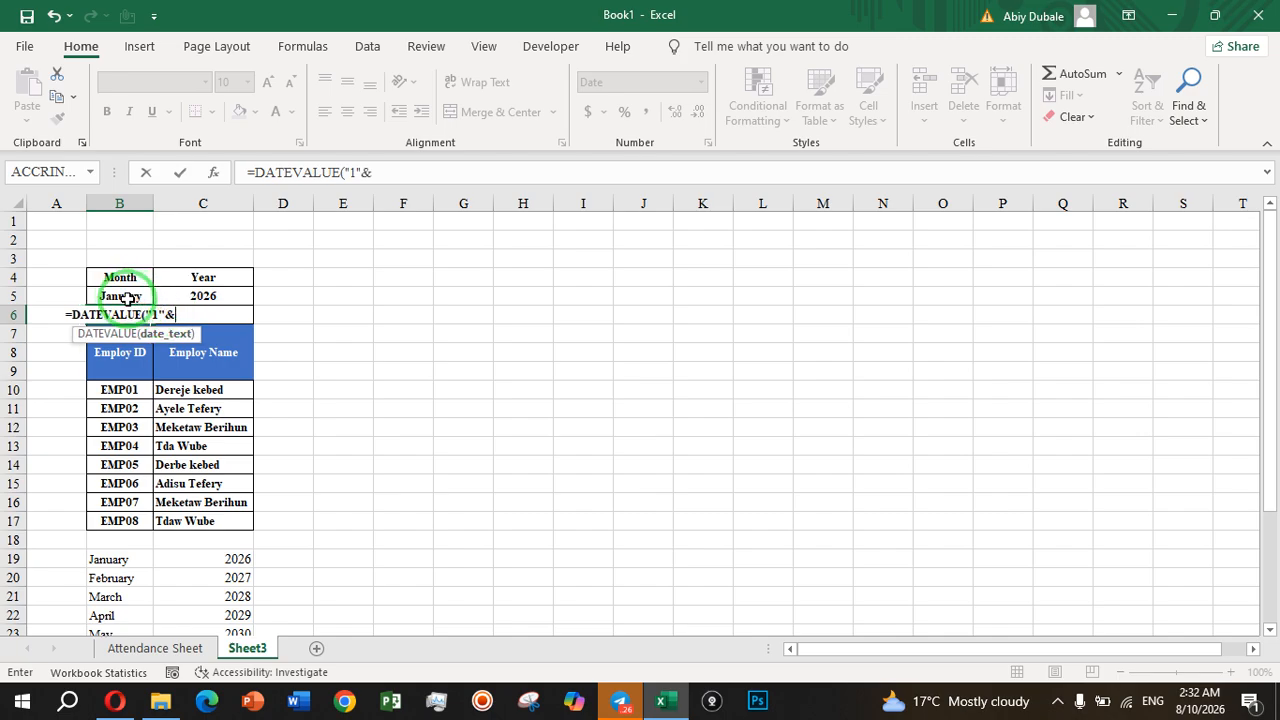
click(127, 298)
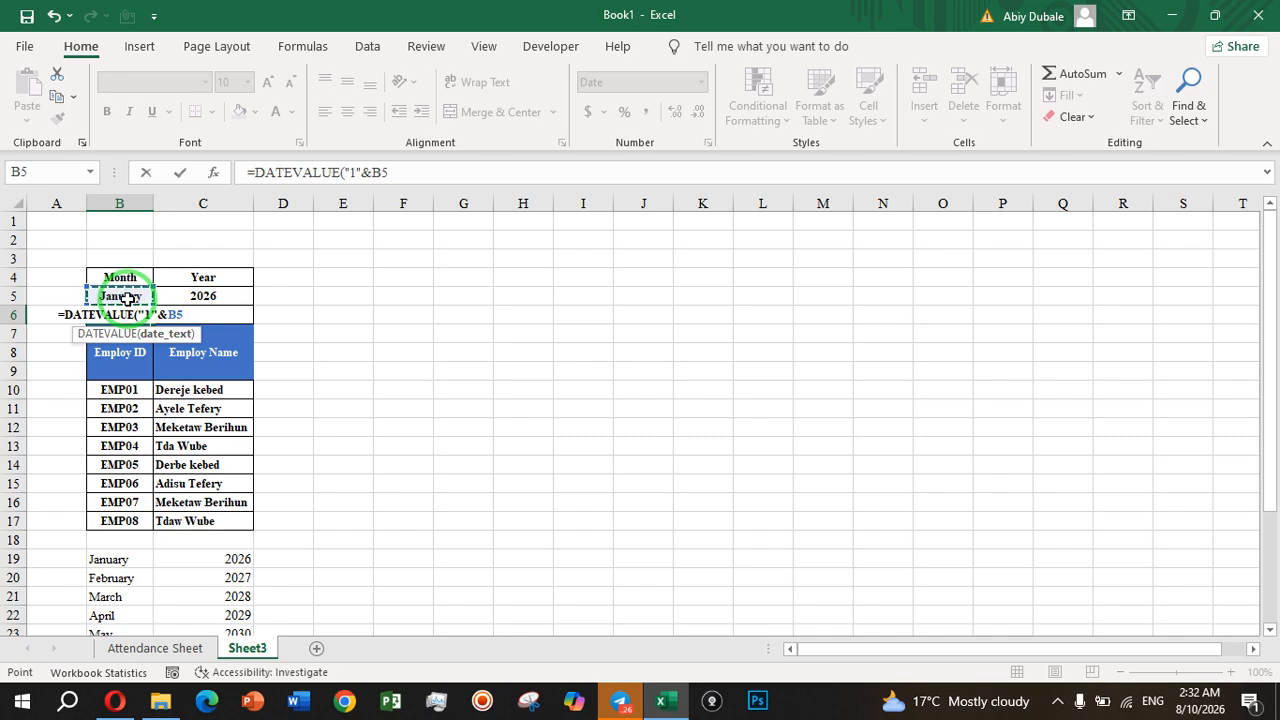
text(&)
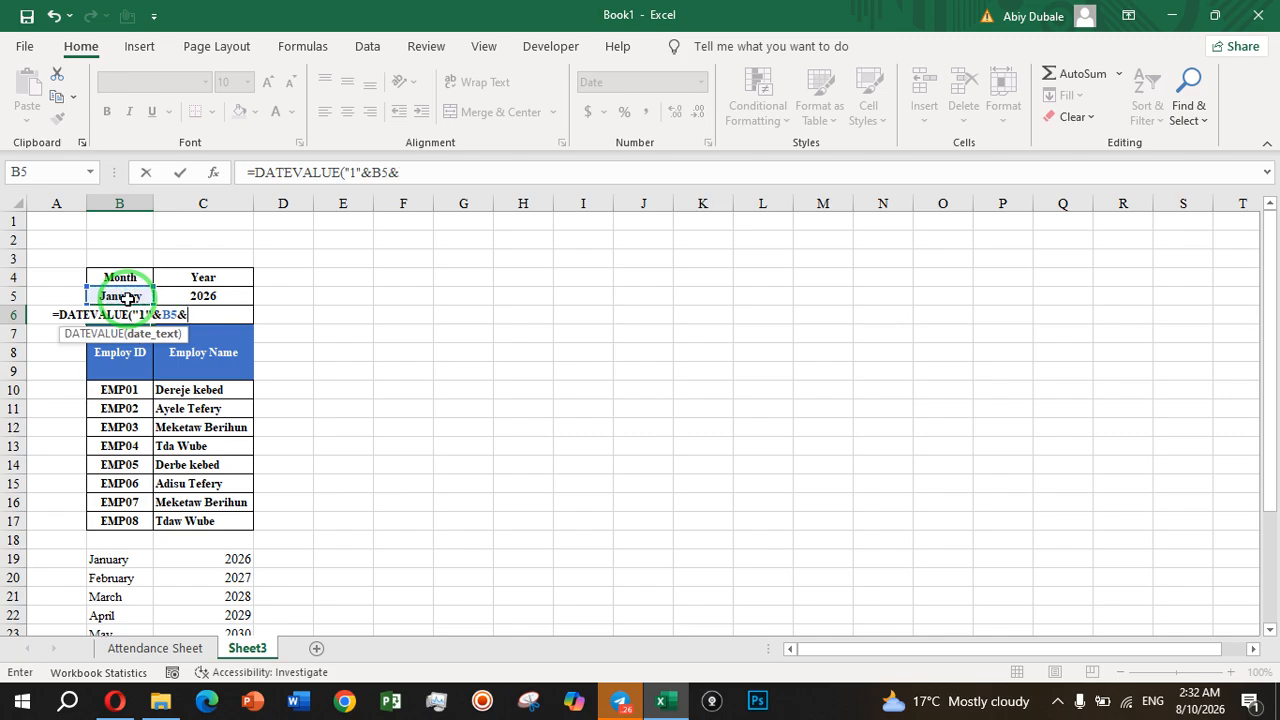
click(203, 298)
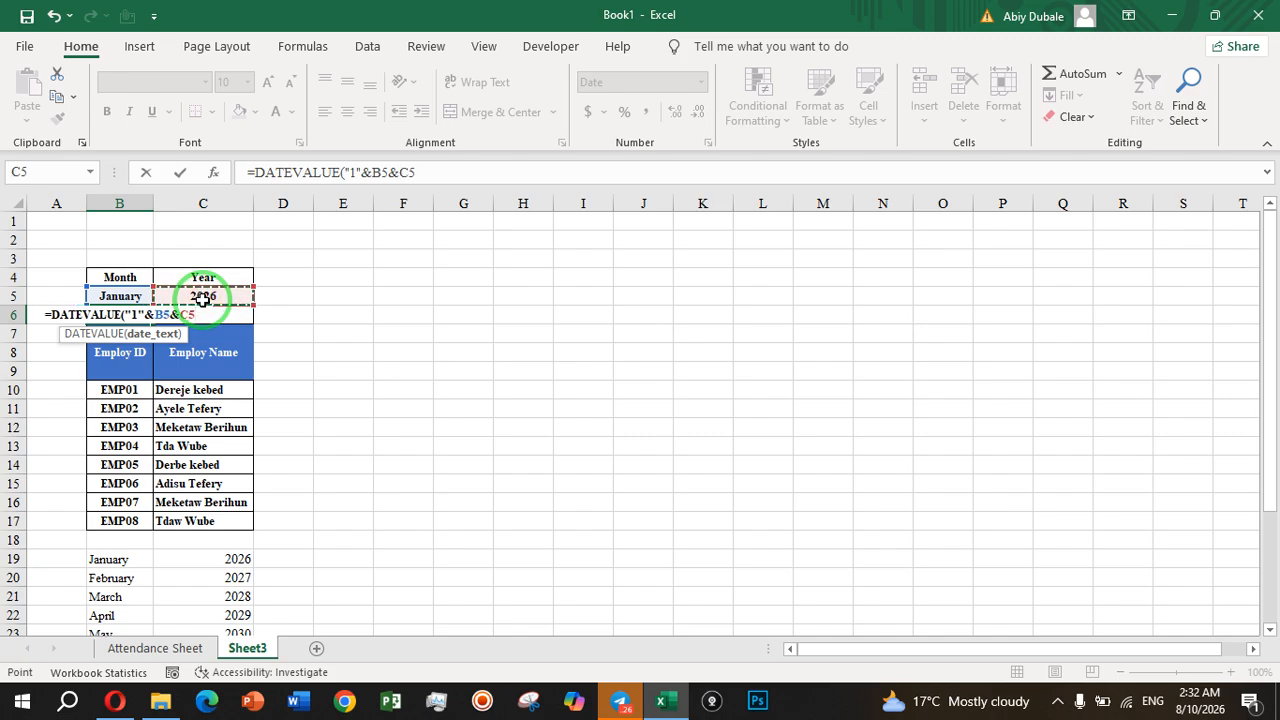
text())
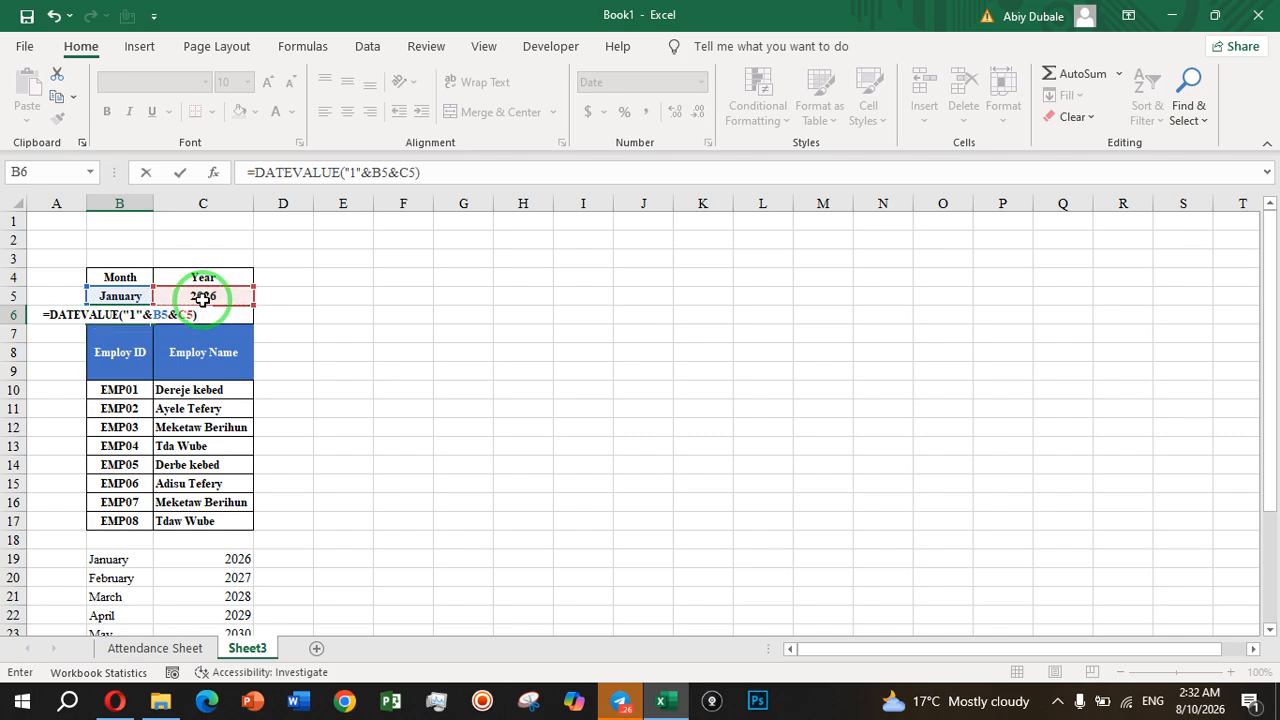
key(Return)
click(133, 314)
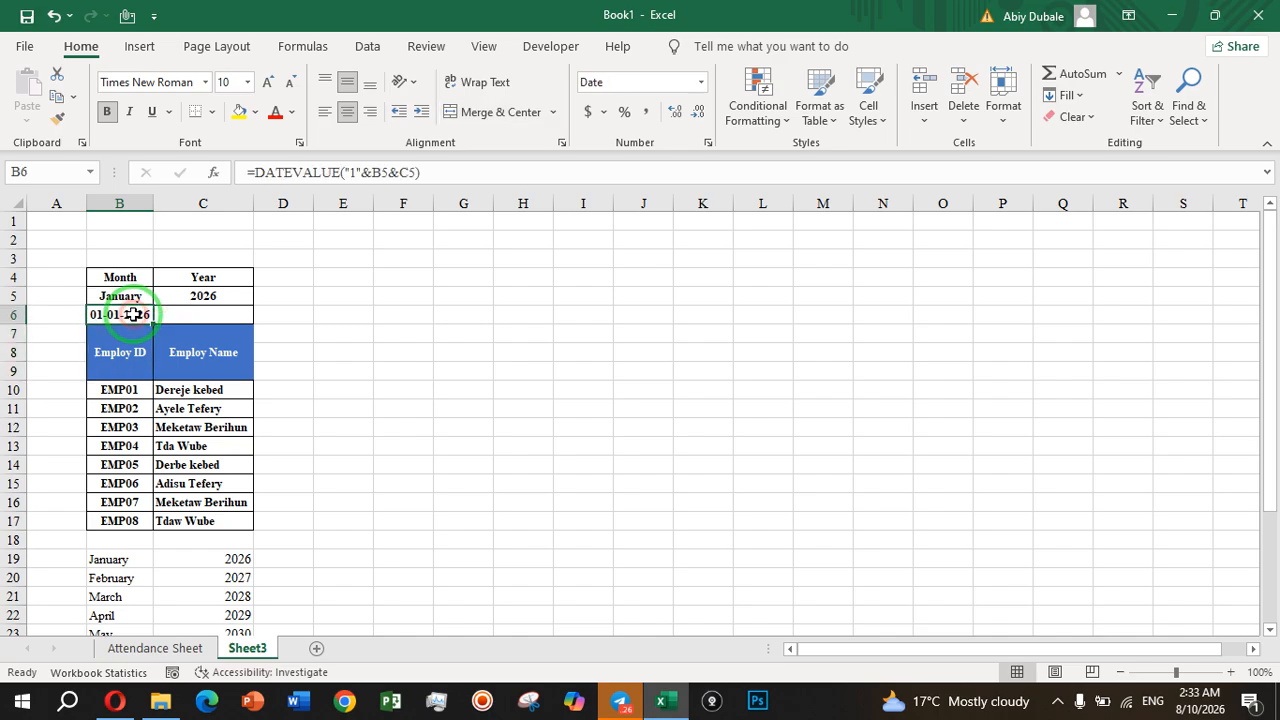
- In C6, calculate the month's end date with the formula =EOMONTH(B6,0)
click(179, 314)
text(=)
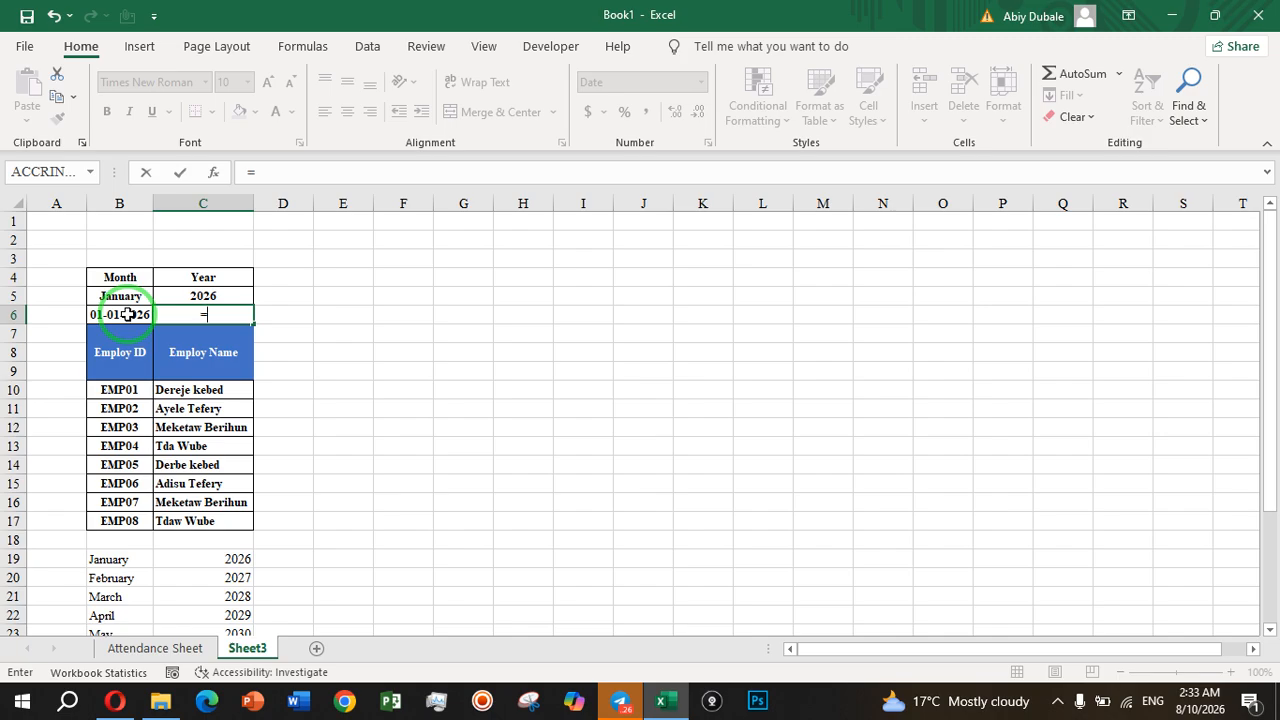
text(e)
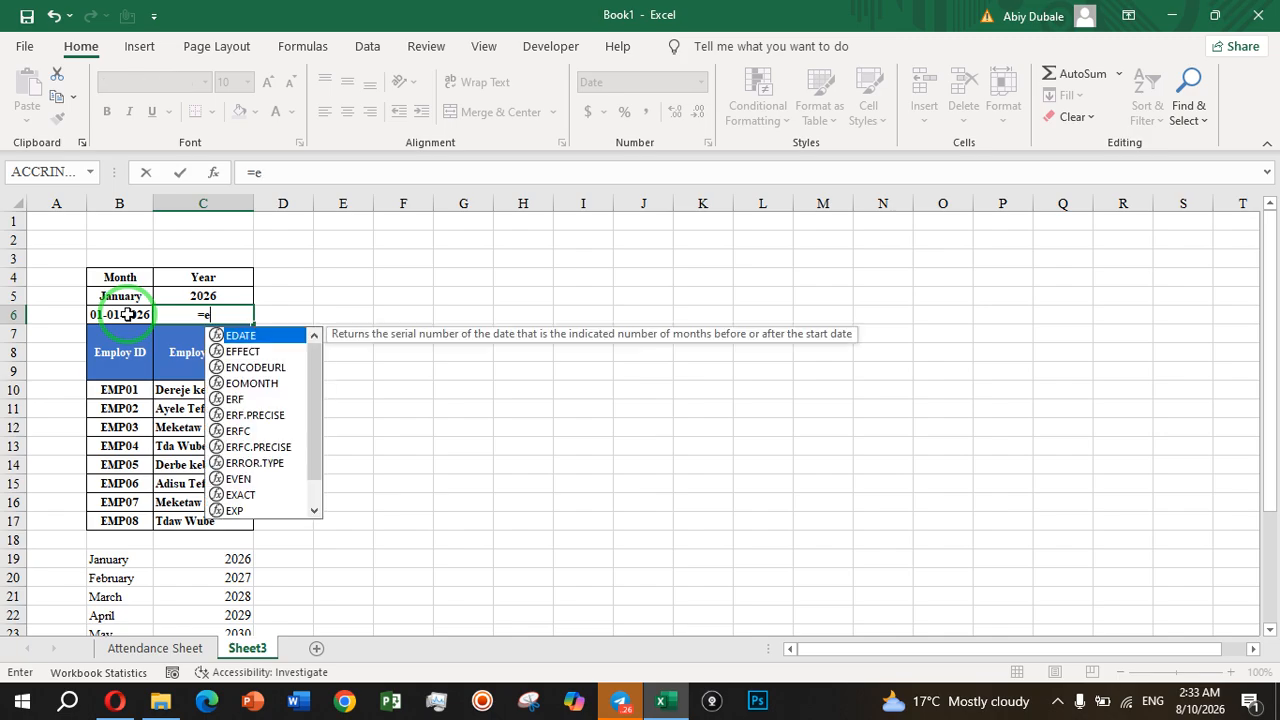
double_click(267, 383)
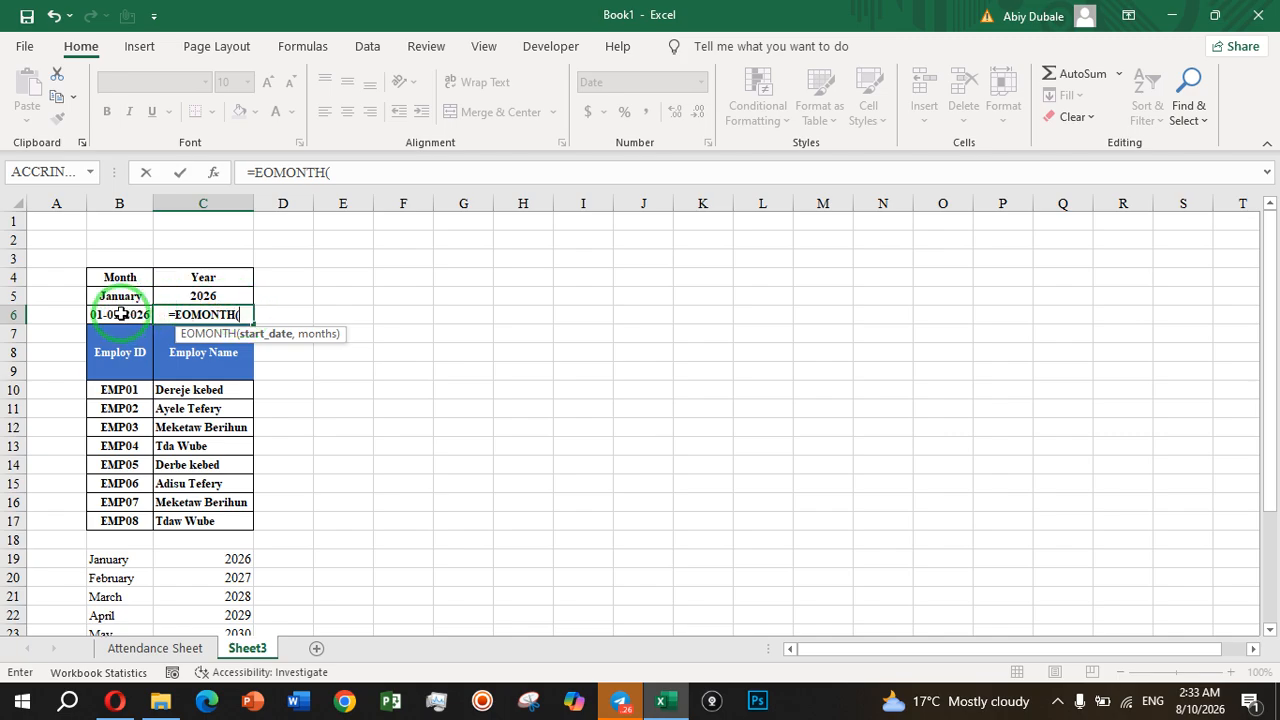
click(120, 314)
text(,0)
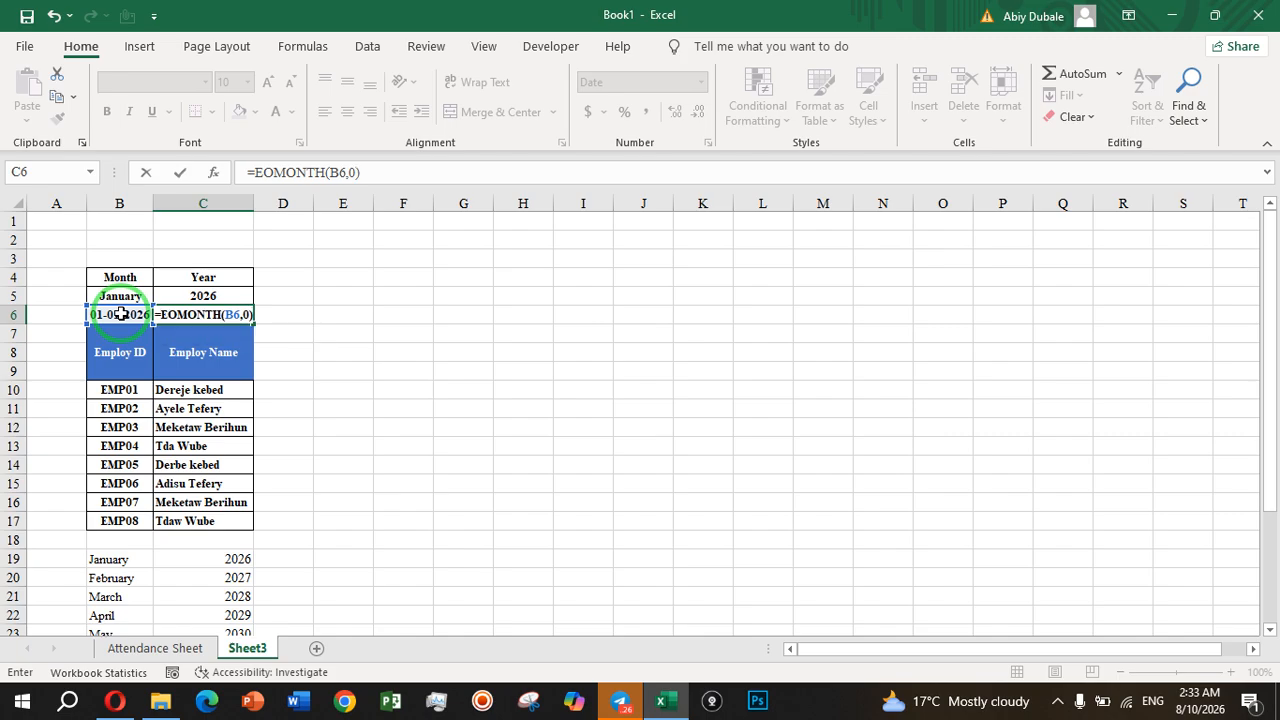
key(Return)
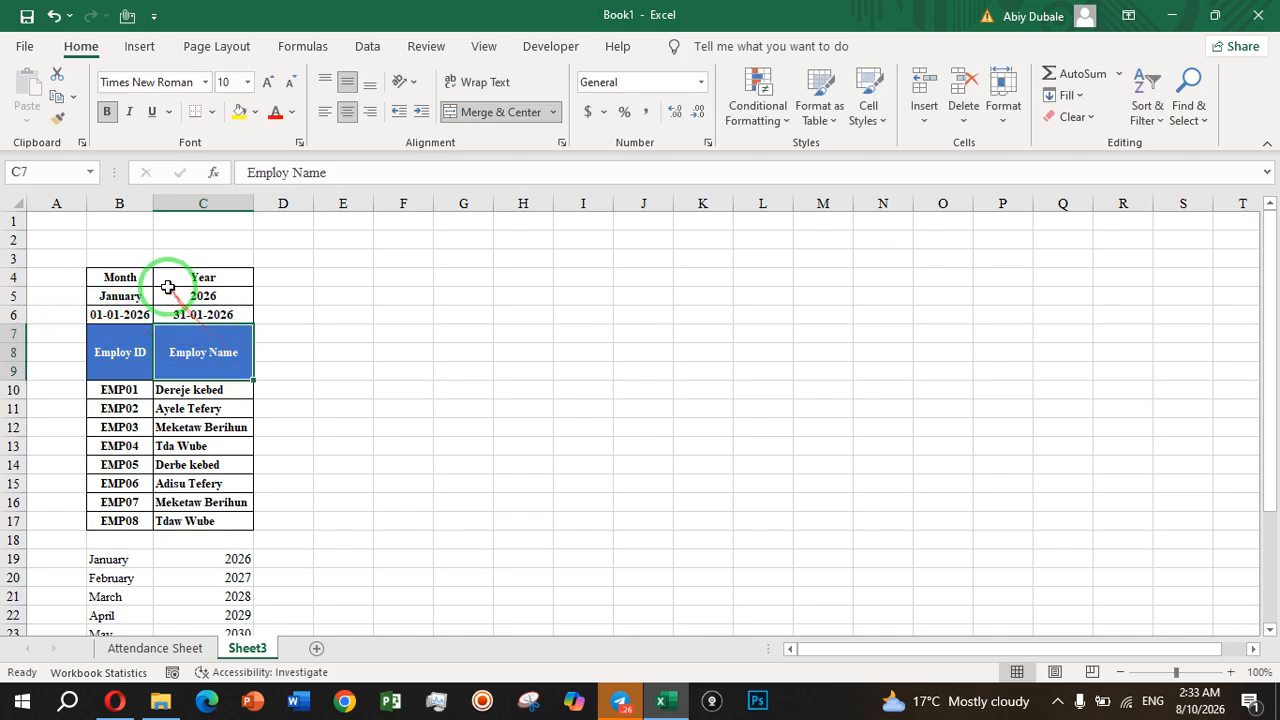
click(195, 314)
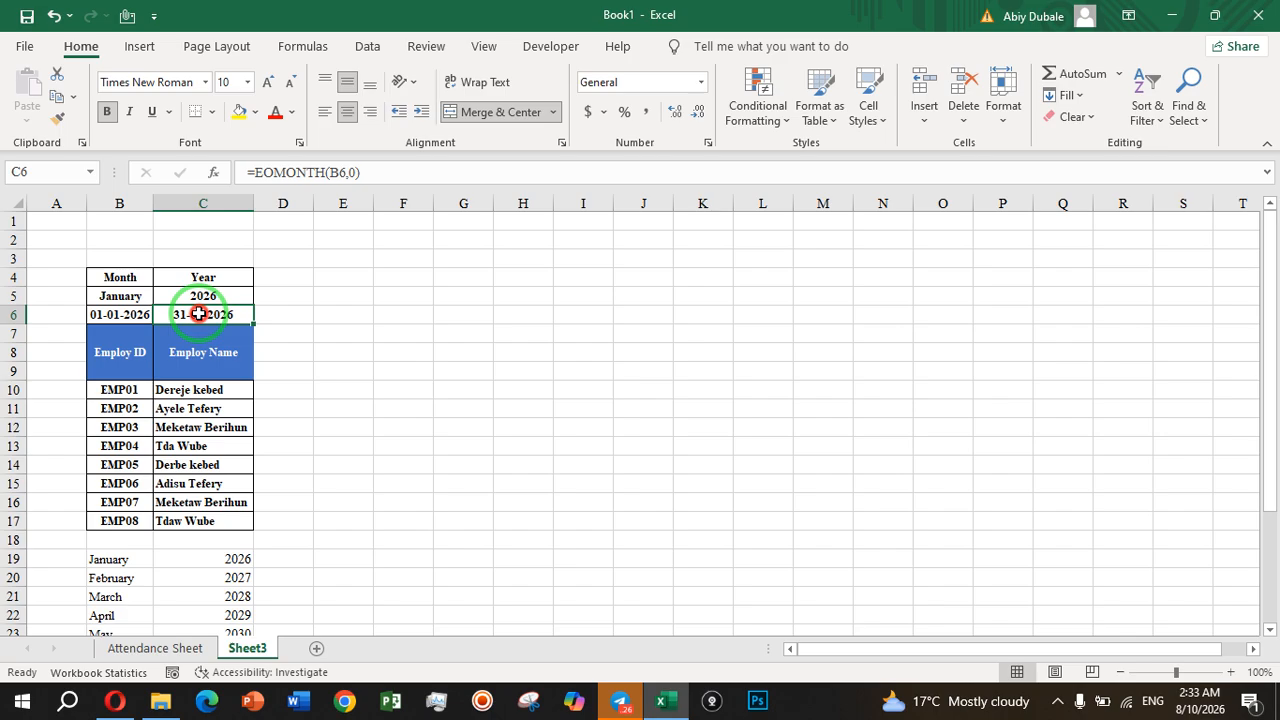
click(416, 352)
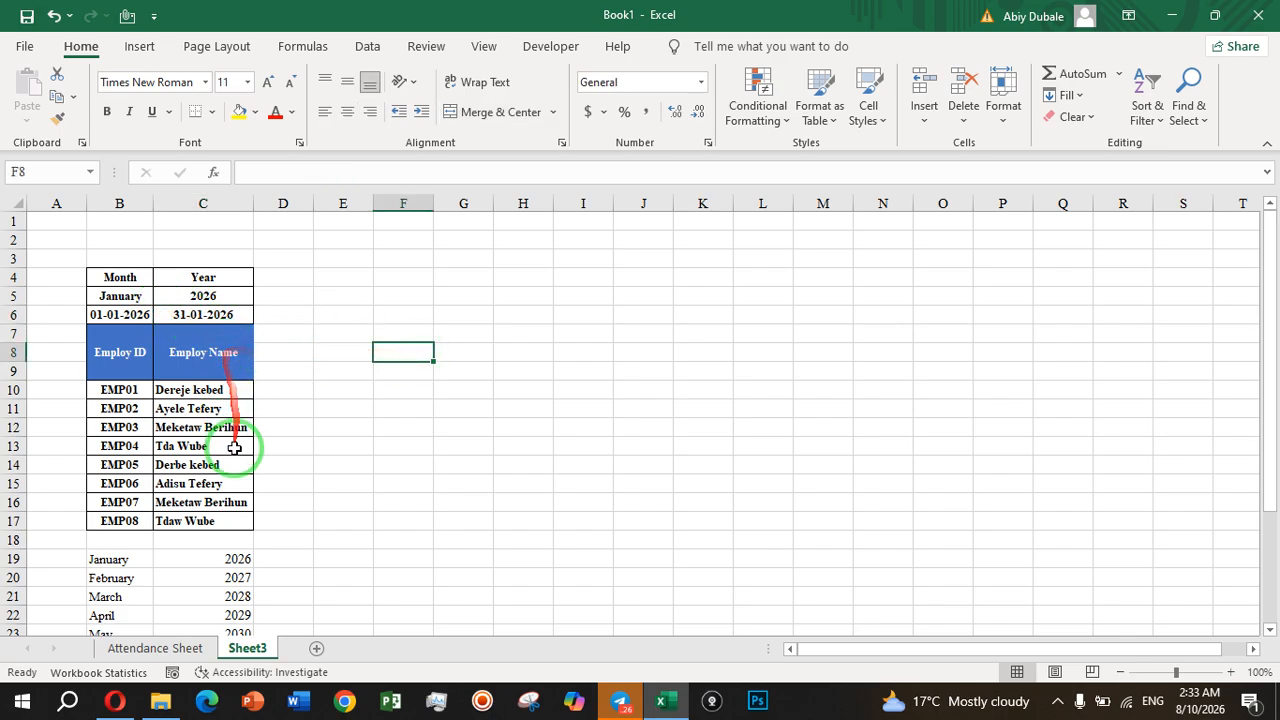
- Link D7, the first date cell of the header row, to the start date with =B6
click(277, 328)
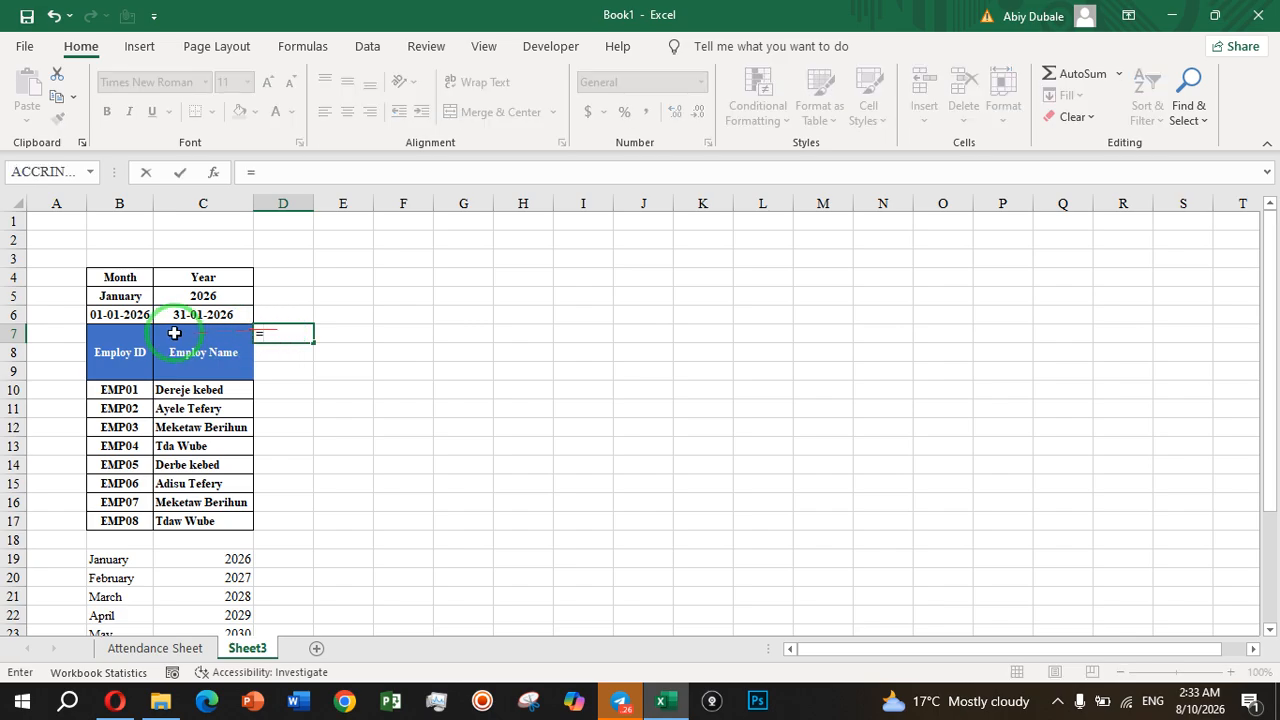
click(133, 314)
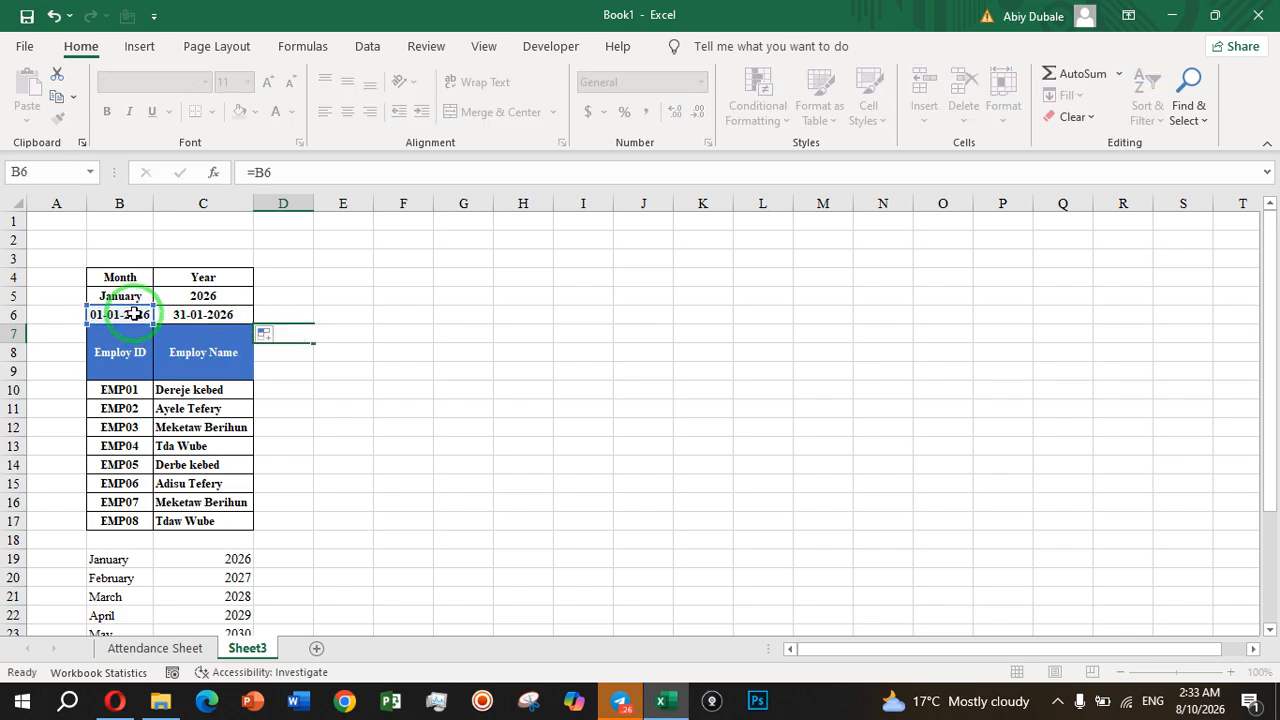
key(Return)
- In E7, enter =IF(D7<$C$6,D7+1,"") to produce the next date up to the month's end
click(361, 335)
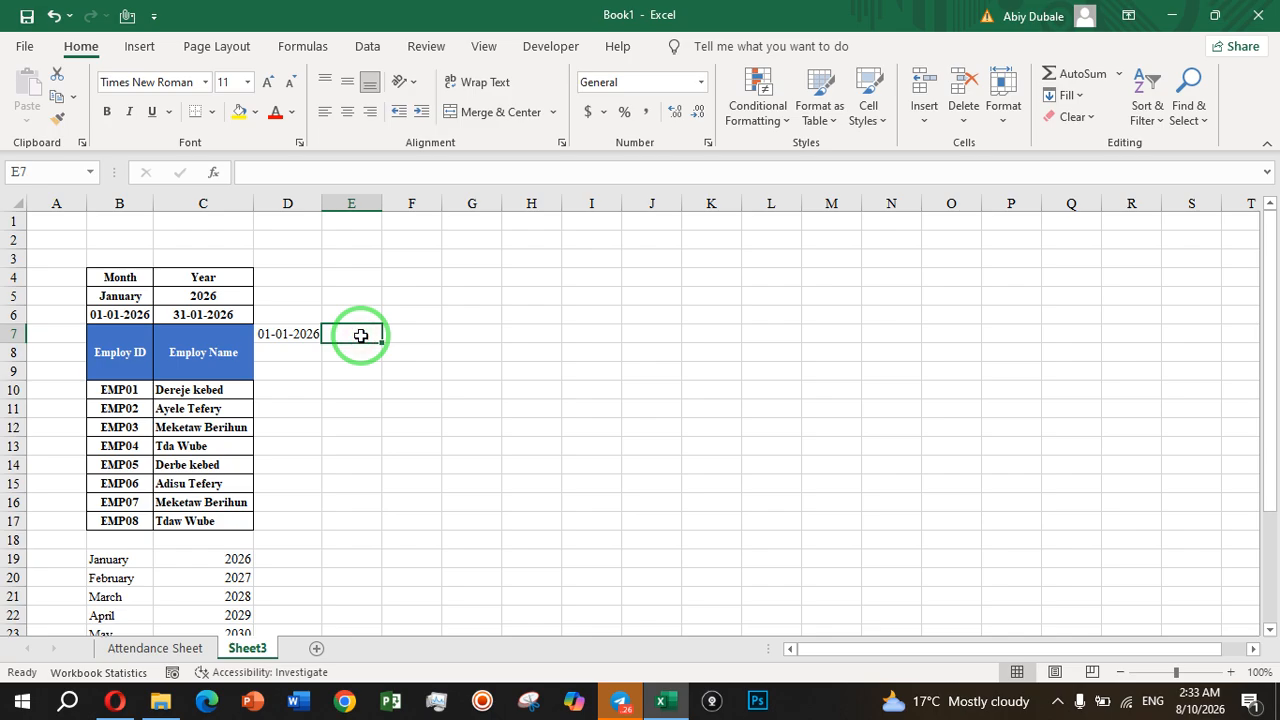
text(=if)
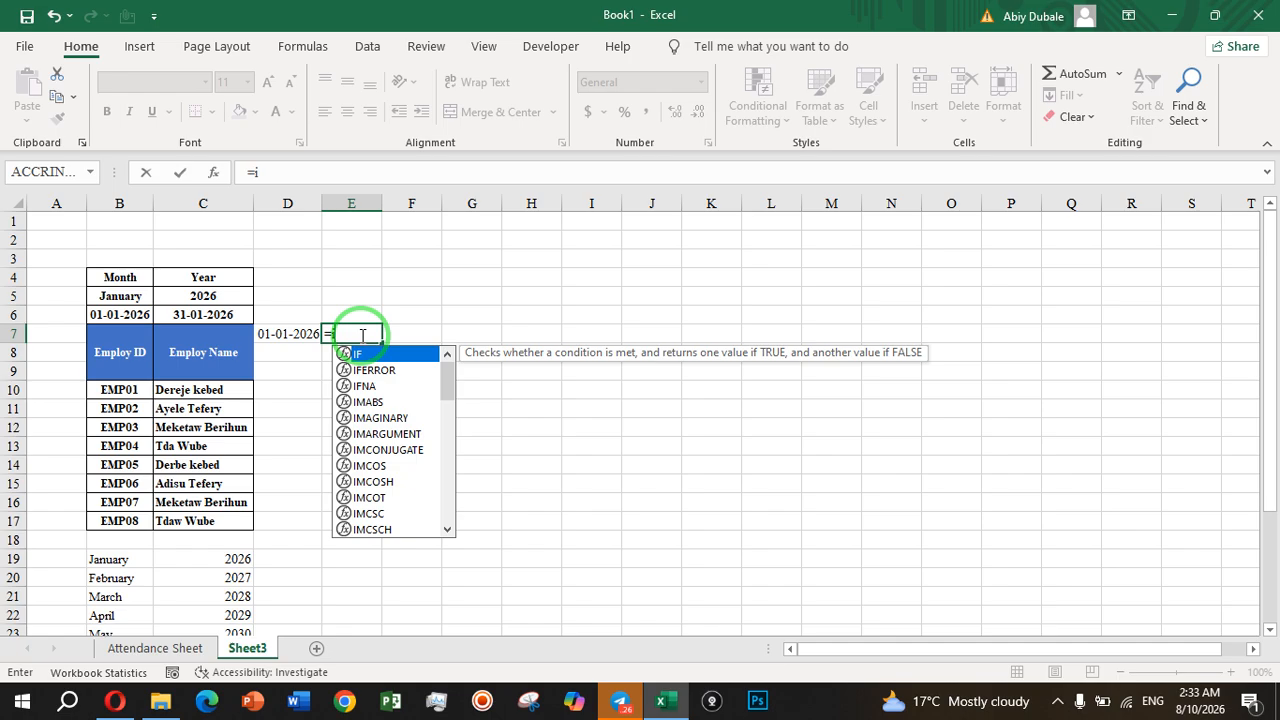
double_click(372, 358)
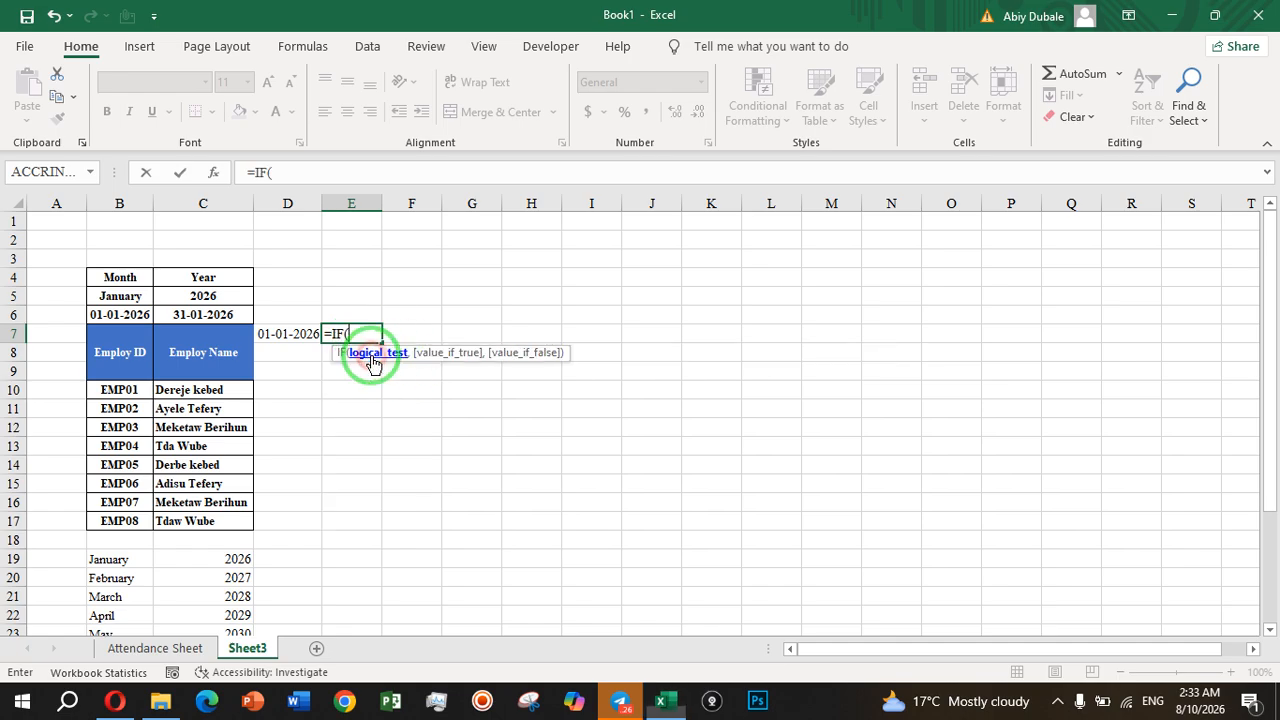
click(283, 335)
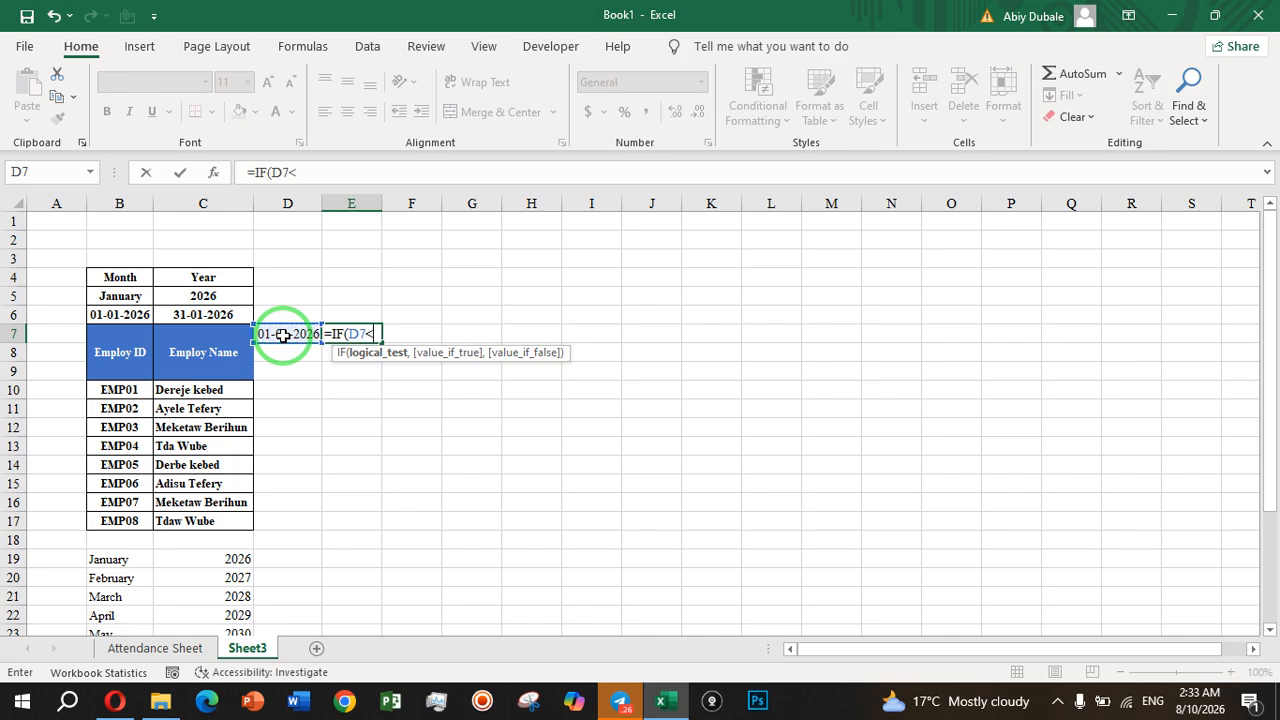
click(199, 314)
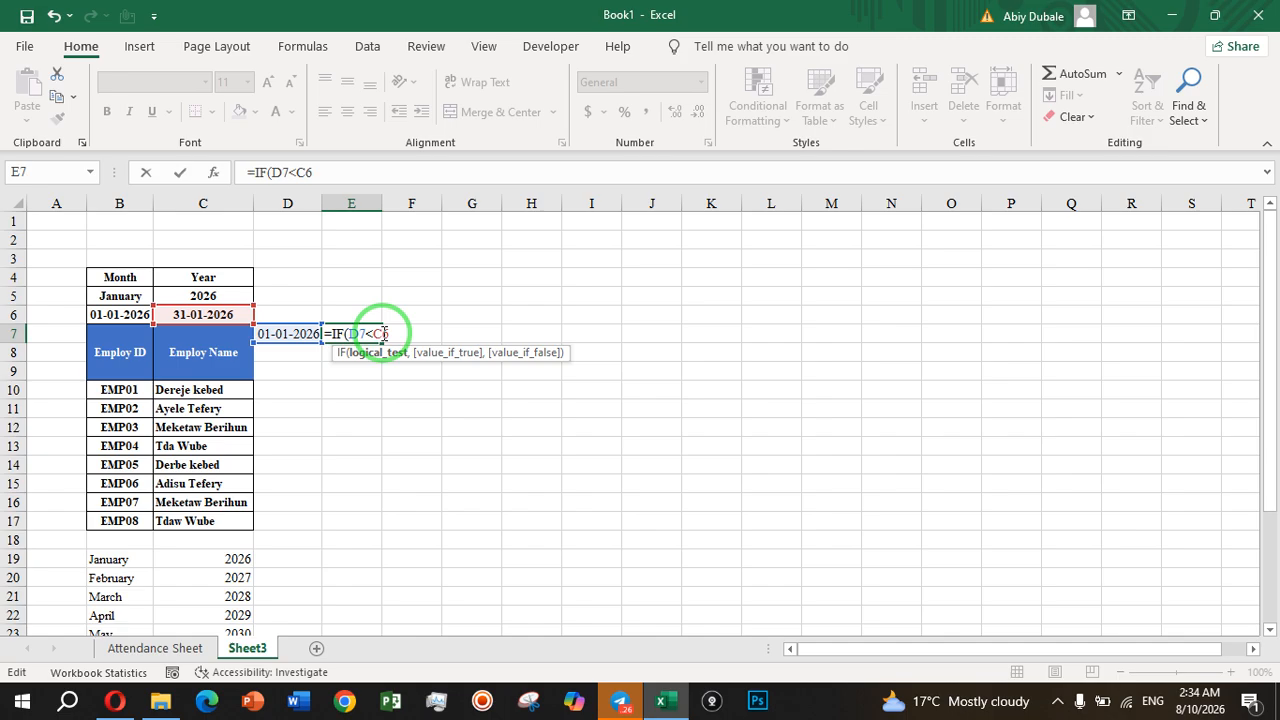
key(Return)
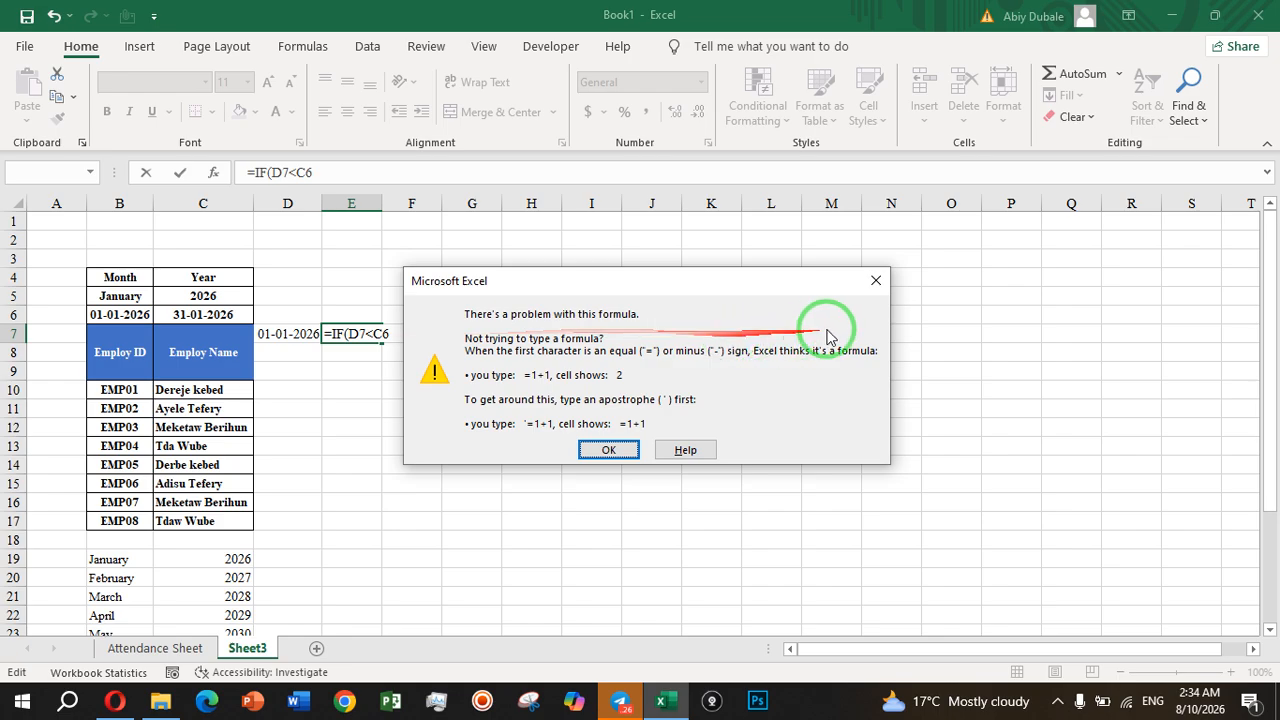
click(875, 284)
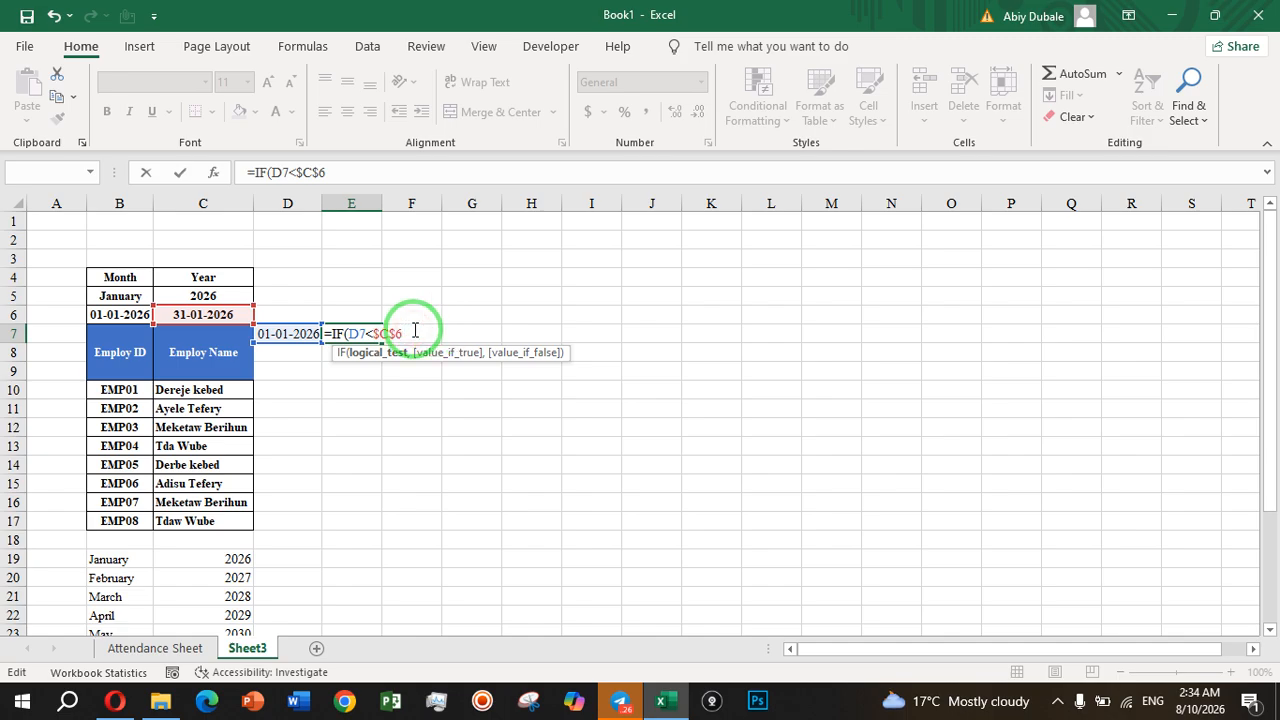
text(,)
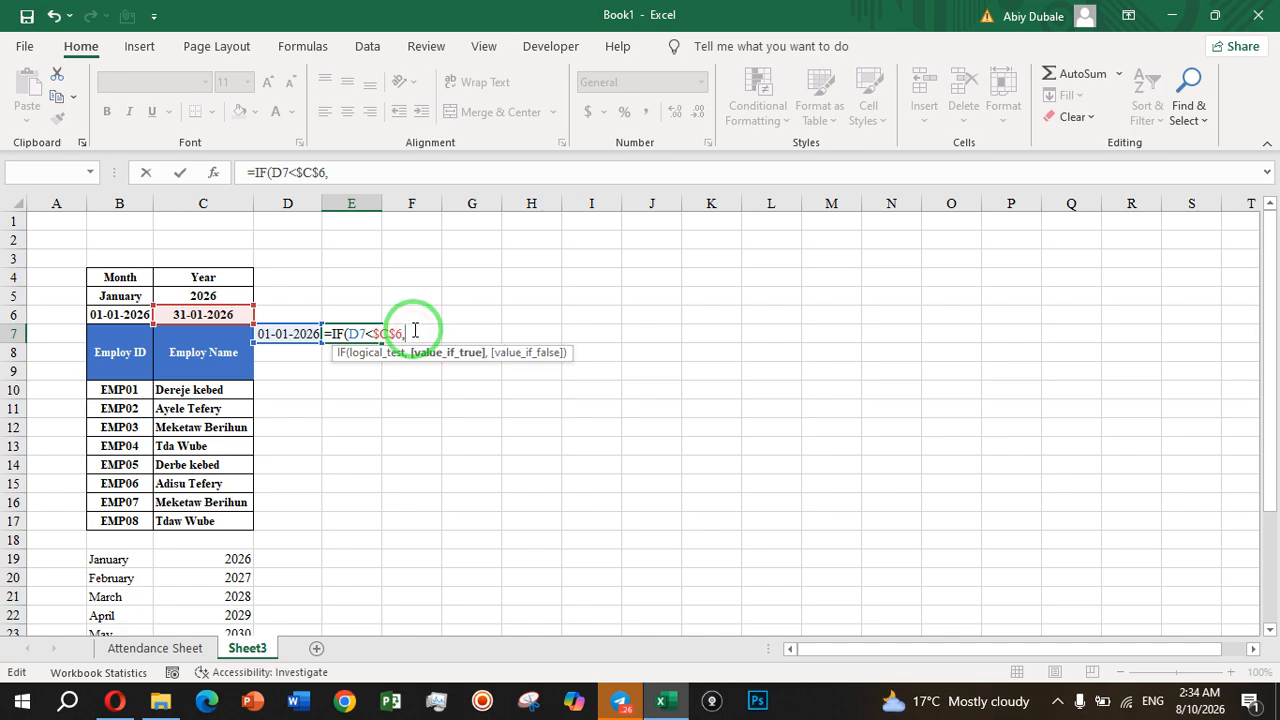
click(297, 333)
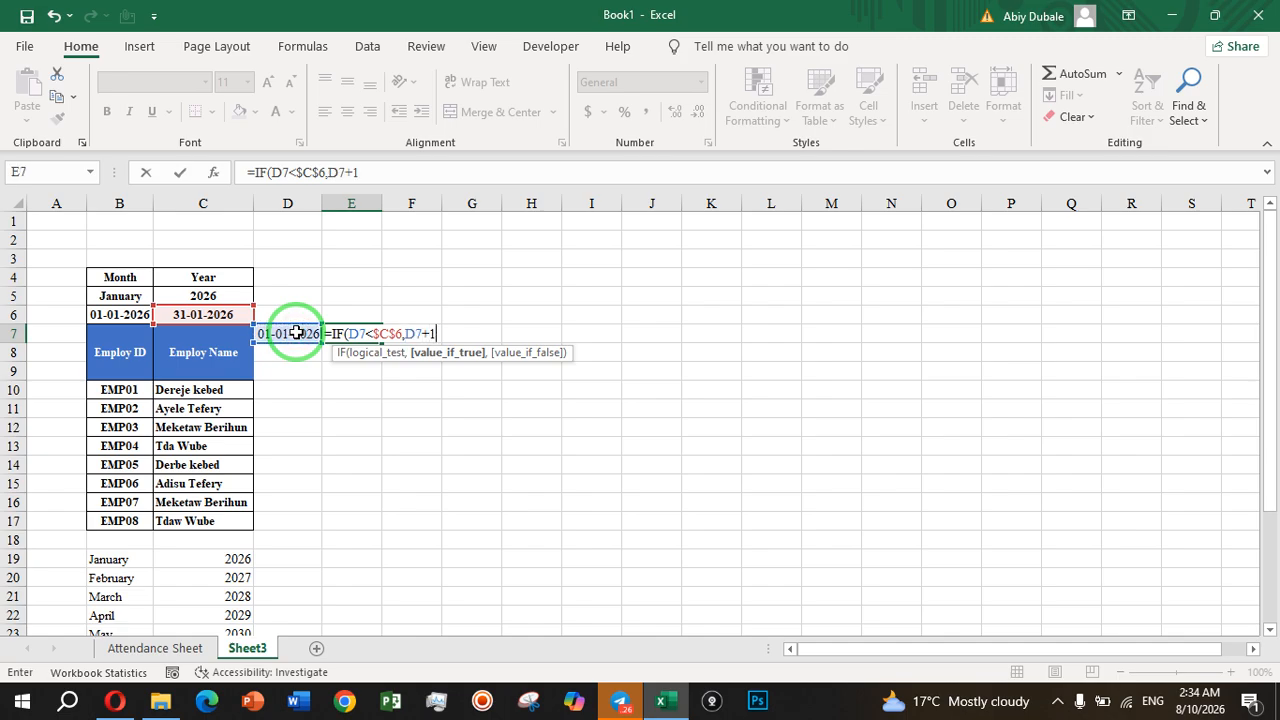
text(+1,)
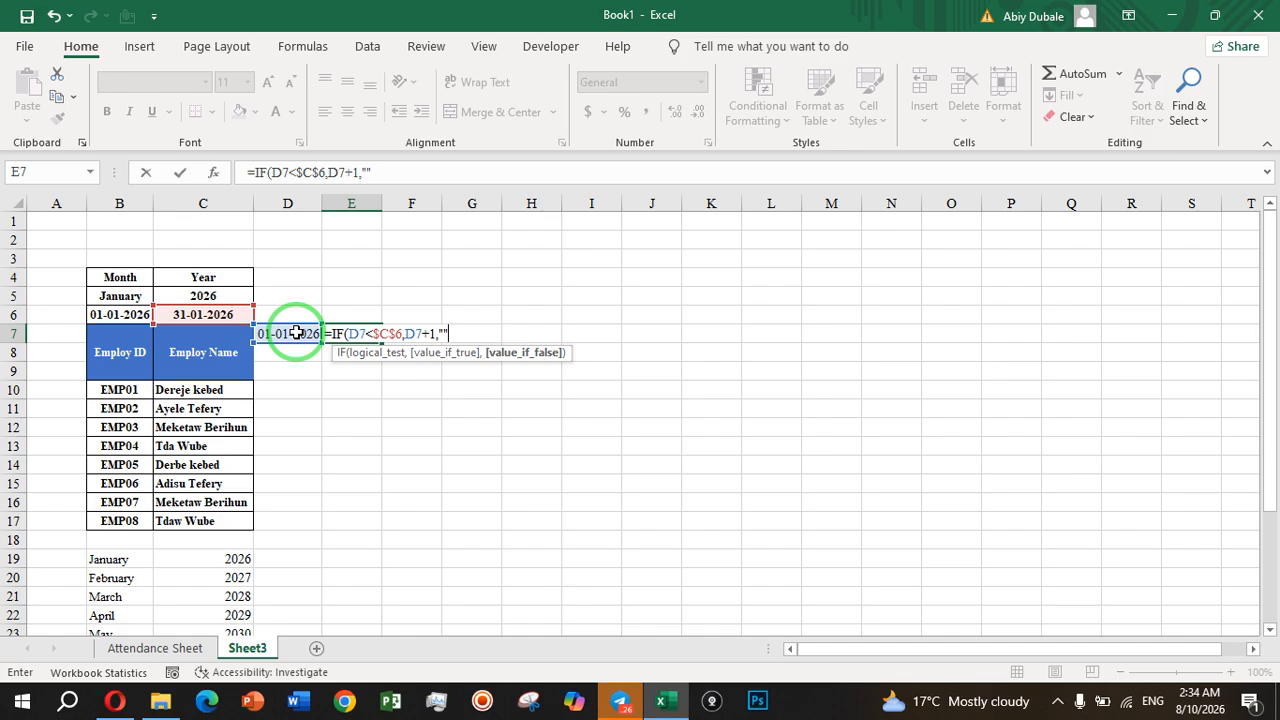
text(""))
key(Return)
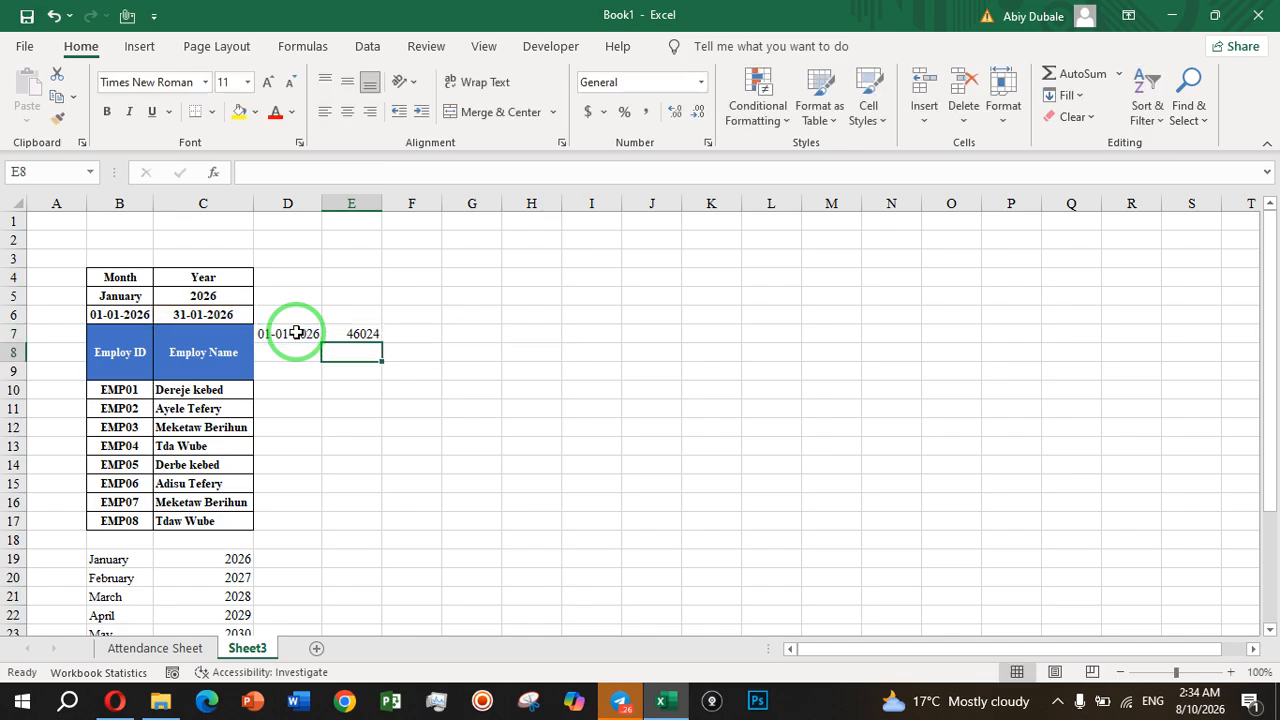
- Apply the Short Date number format to E7, the second date cell of the header row
click(368, 333)
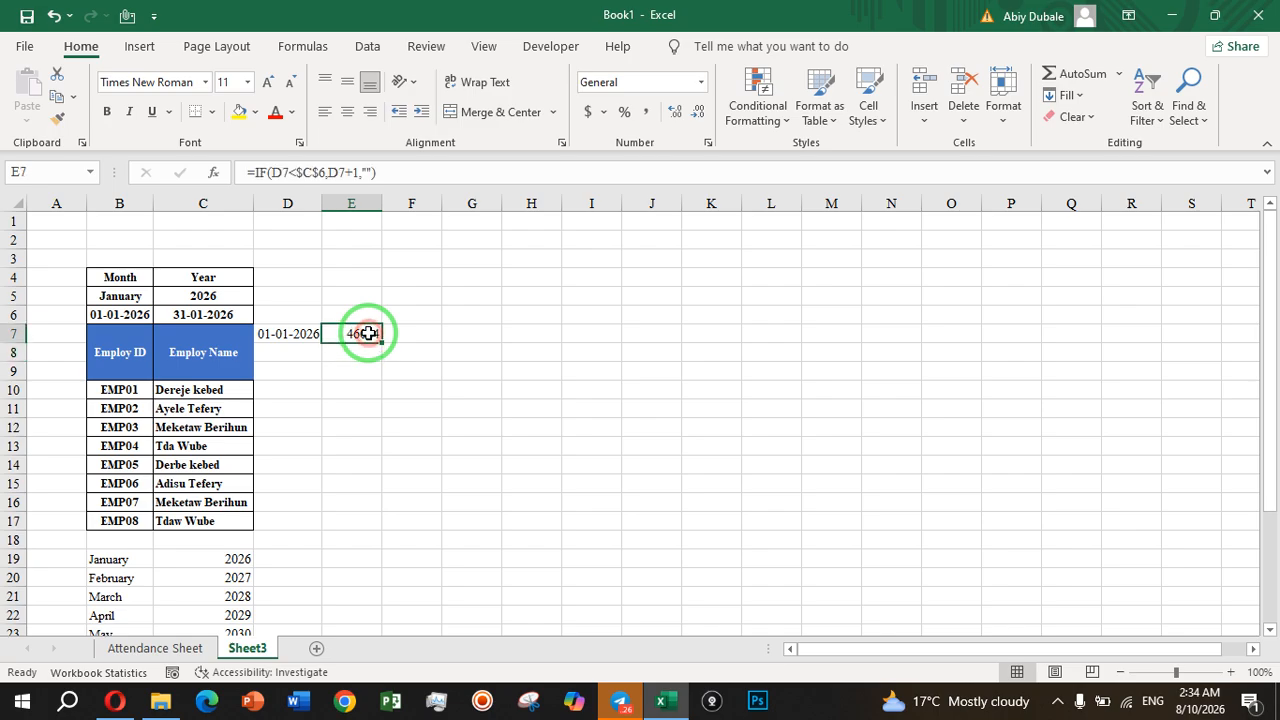
click(699, 84)
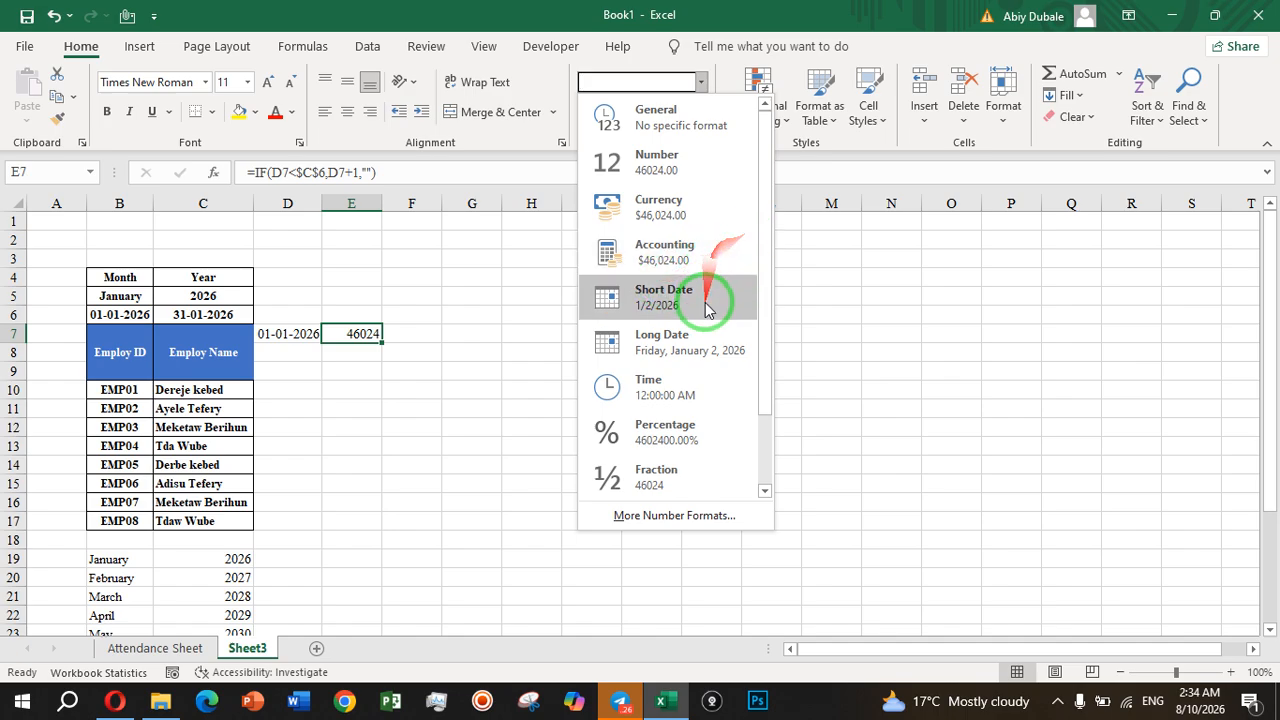
click(664, 297)
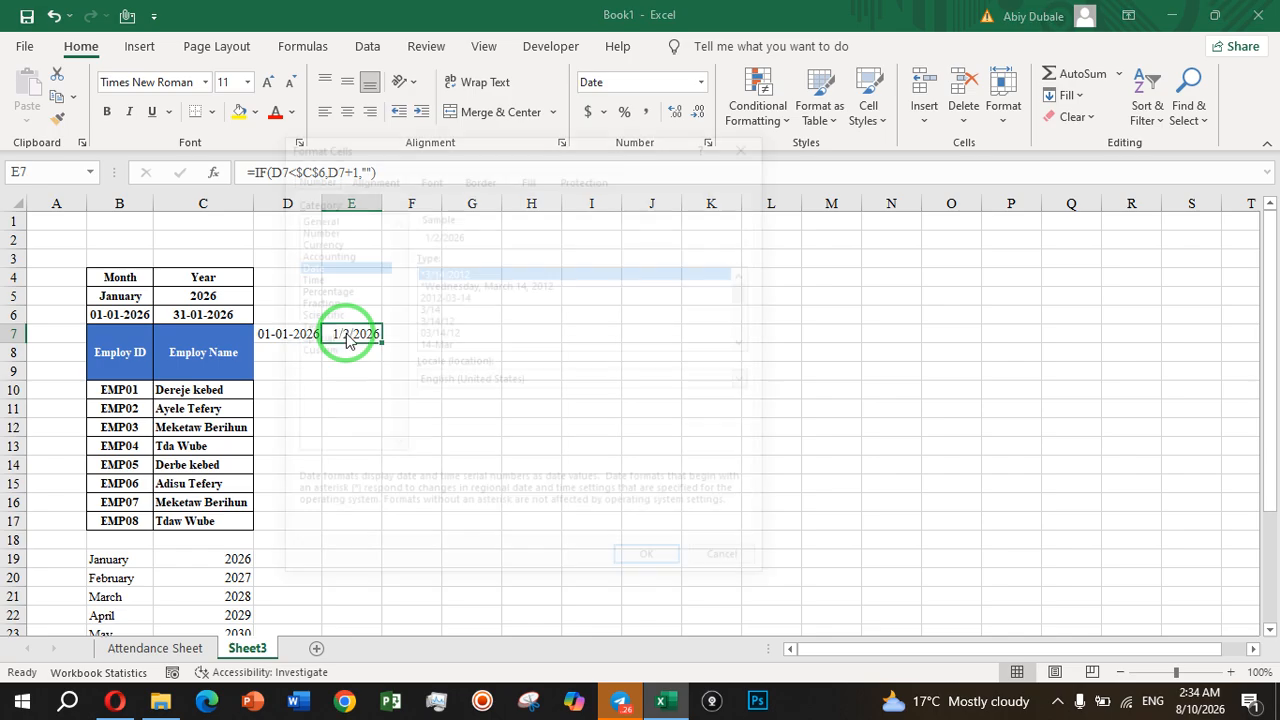
key(ctrl+1)
click(323, 353)
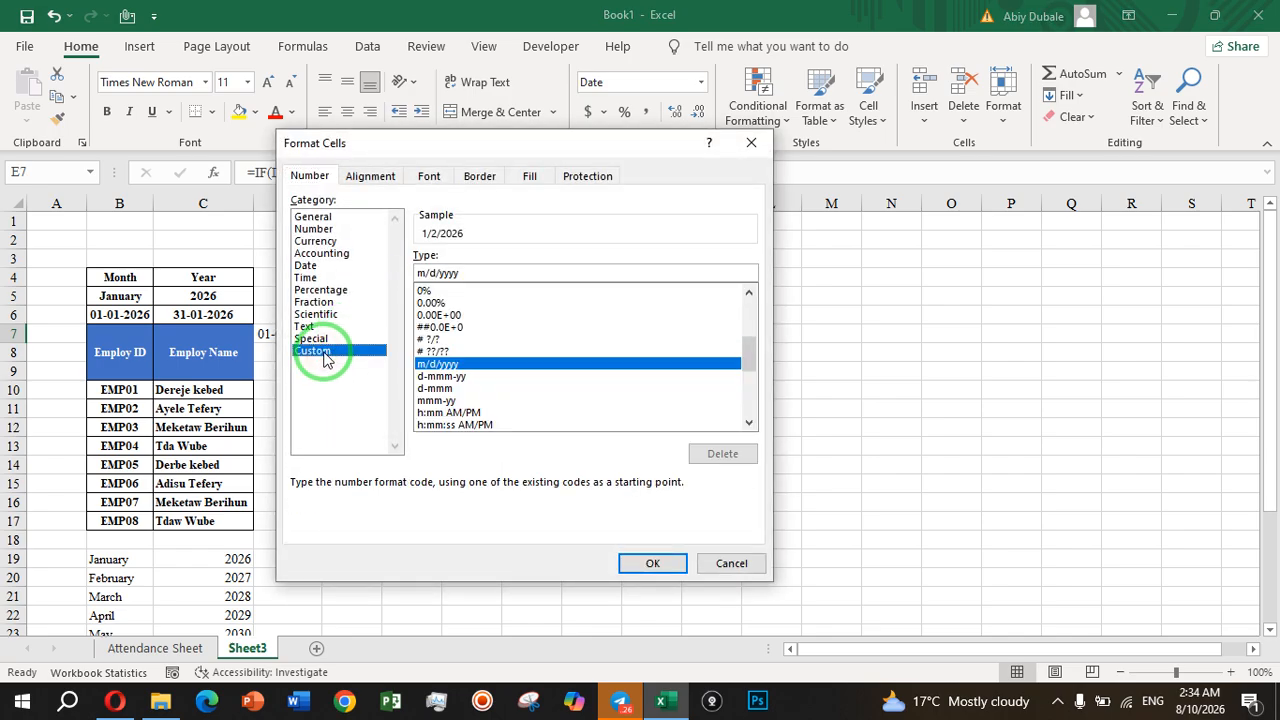
click(441, 380)
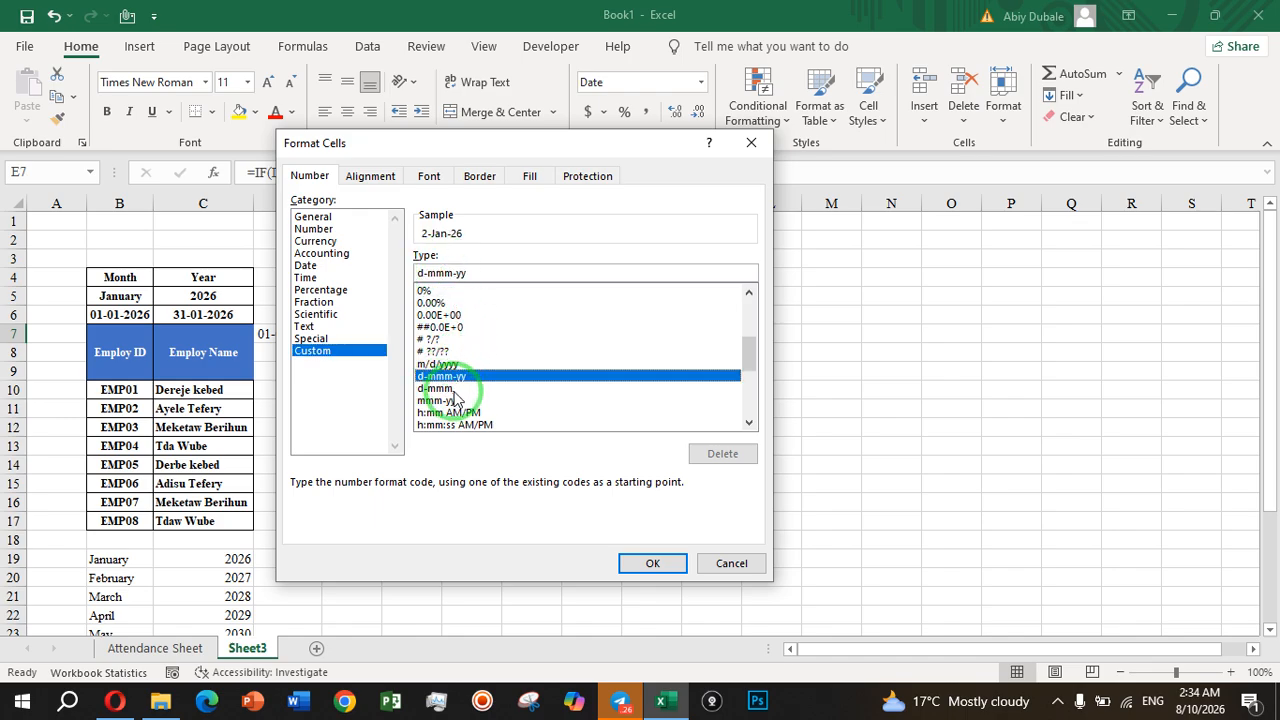
click(423, 273)
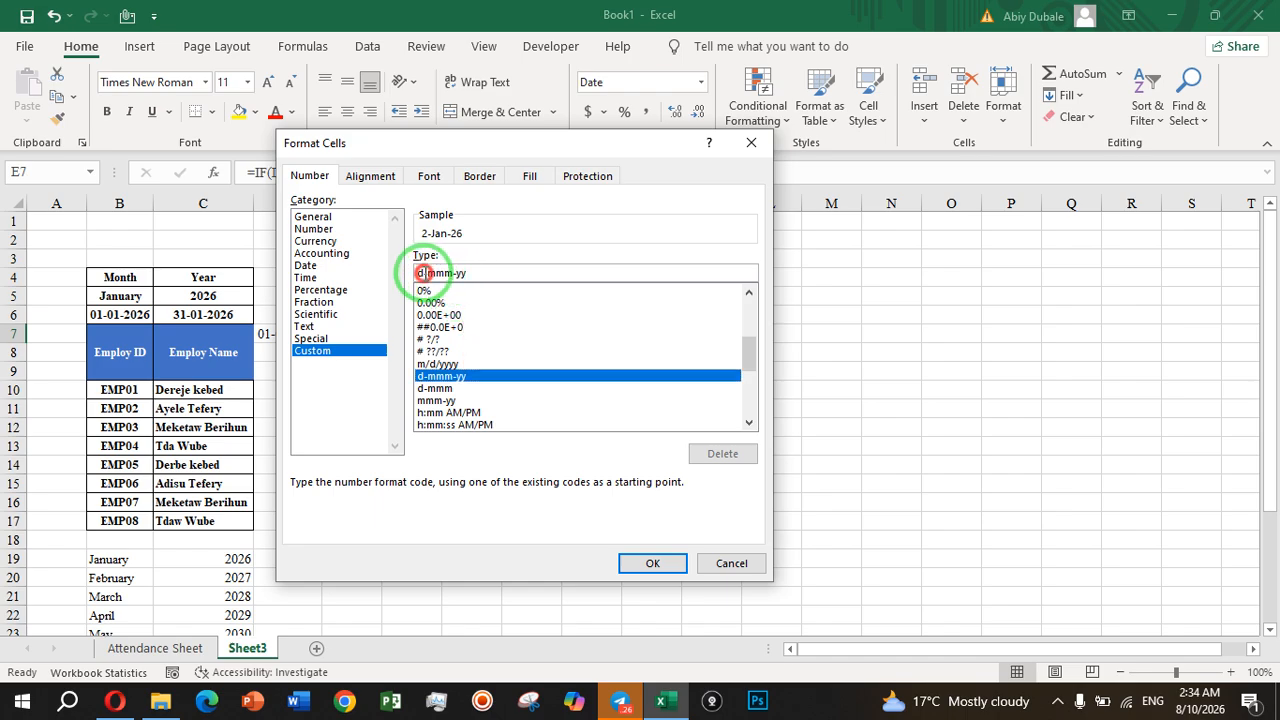
key(BackSpace)
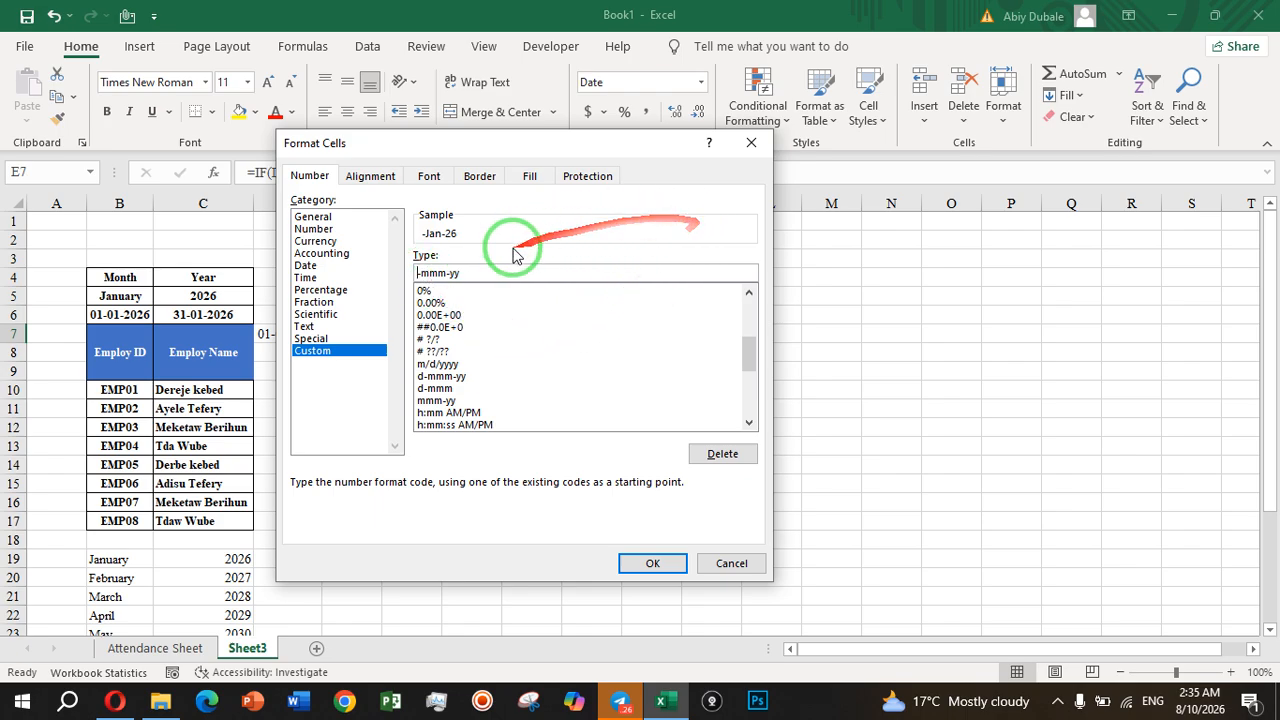
click(751, 142)
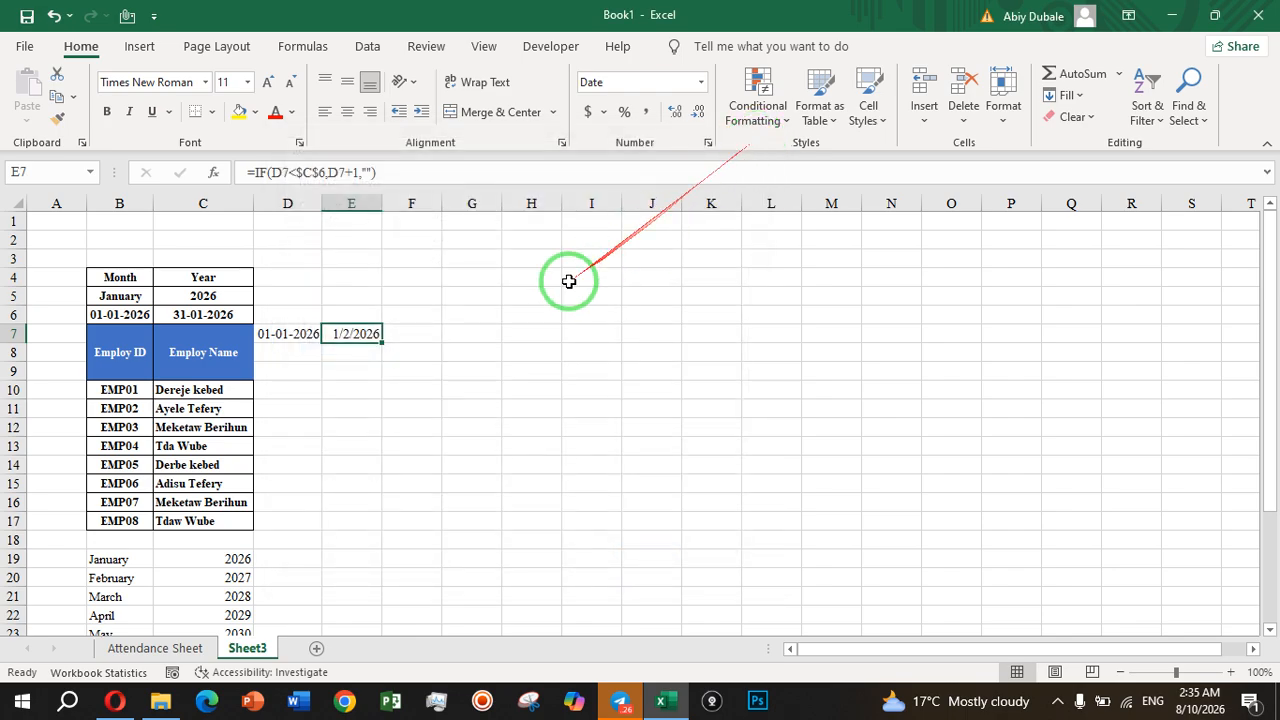
- Copy the date format of D7 onto E7 with Format Painter and widen column E to fit the full date
click(287, 334)
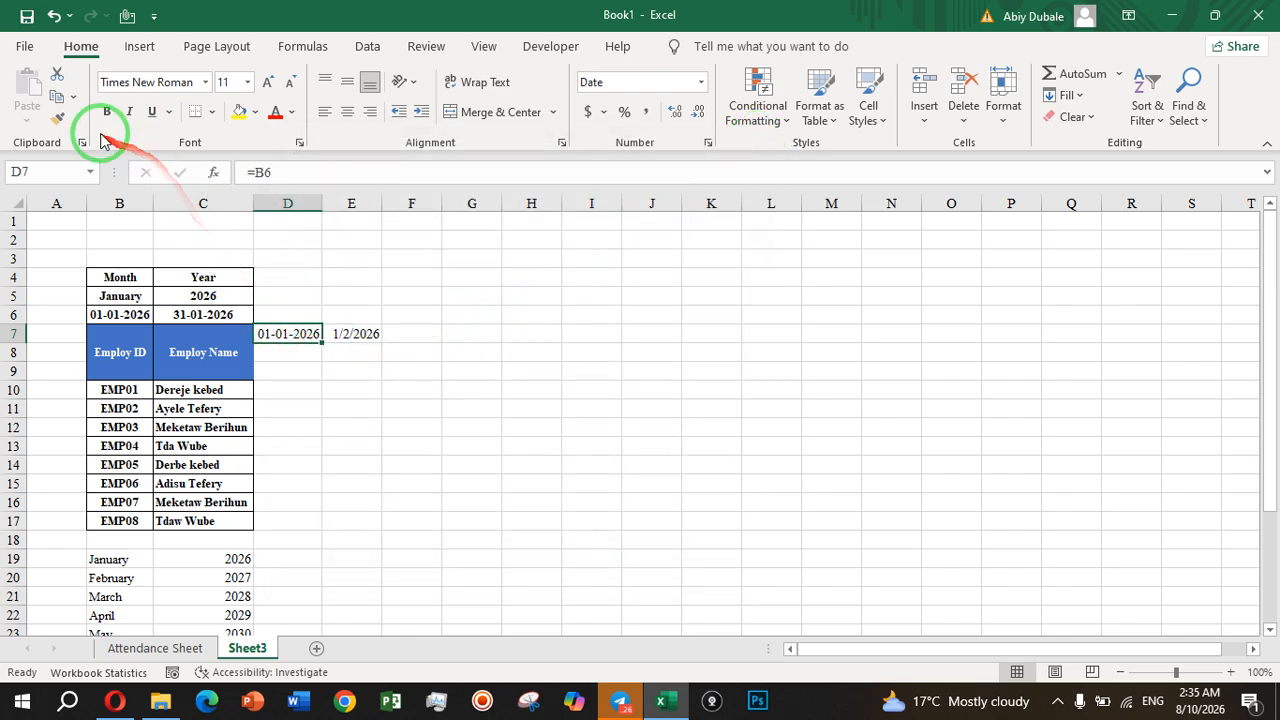
click(57, 118)
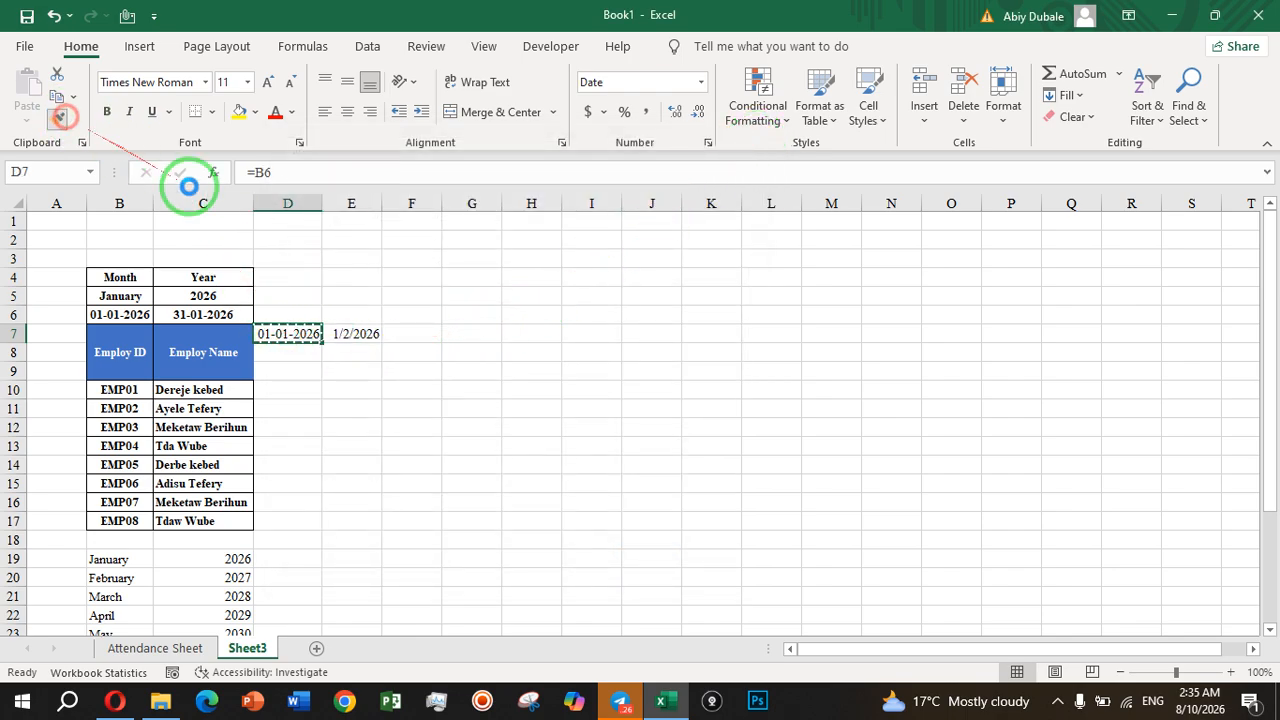
click(355, 330)
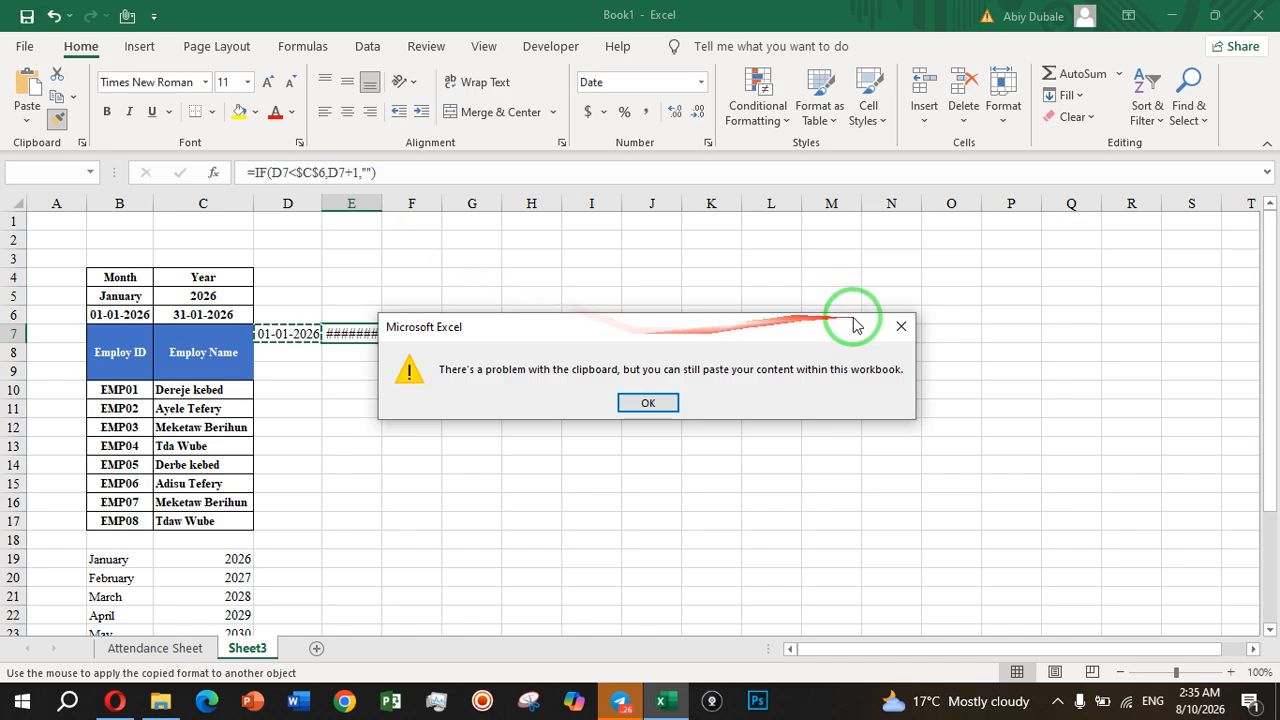
click(902, 325)
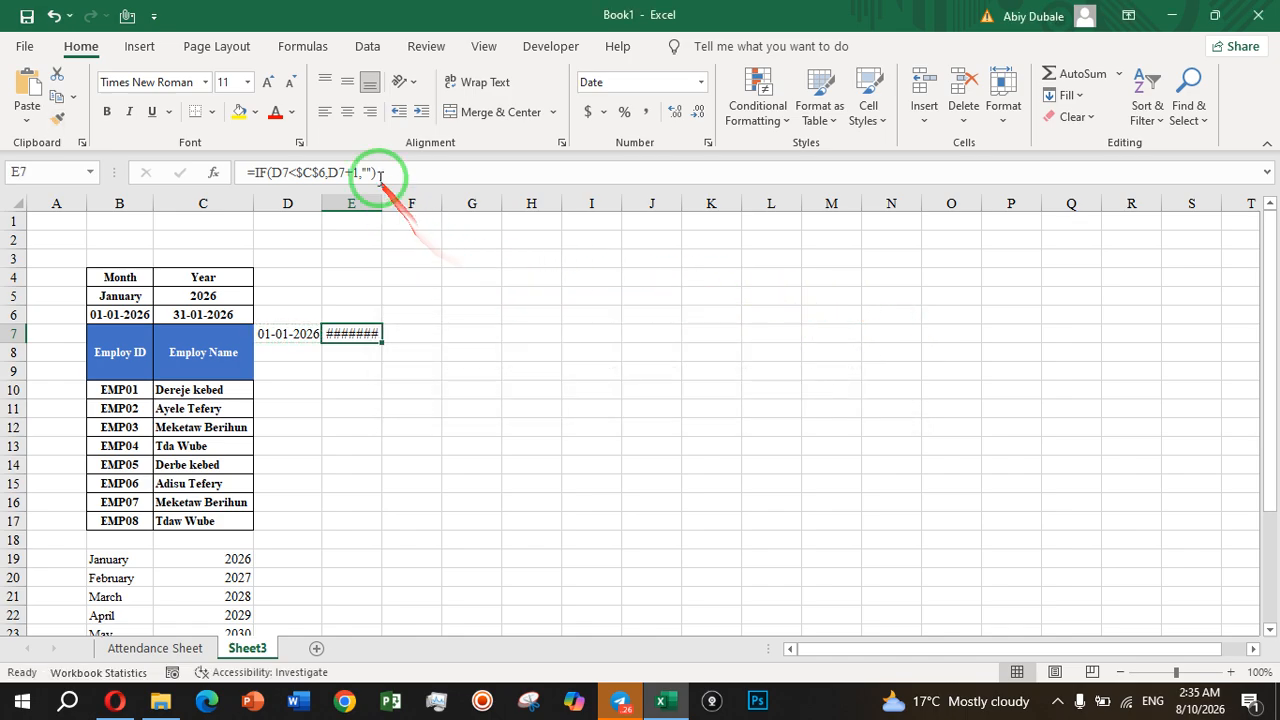
drag(381, 201, 404, 203)
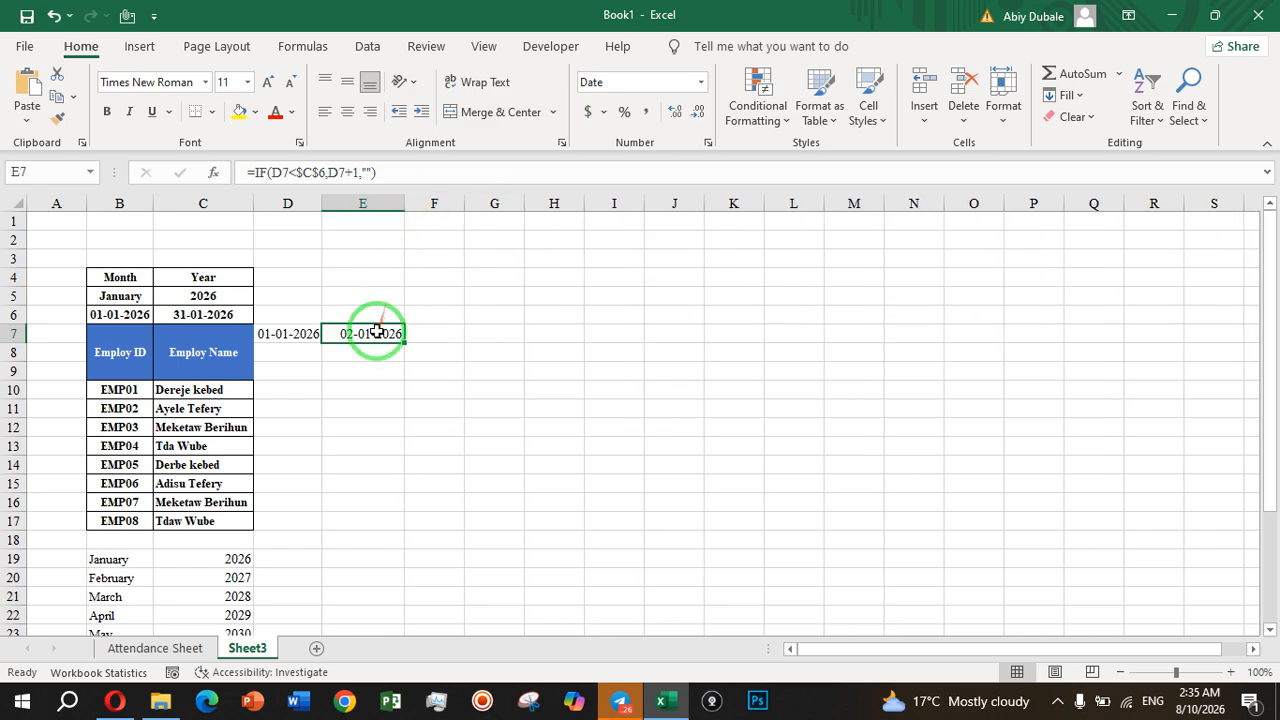
click(465, 346)
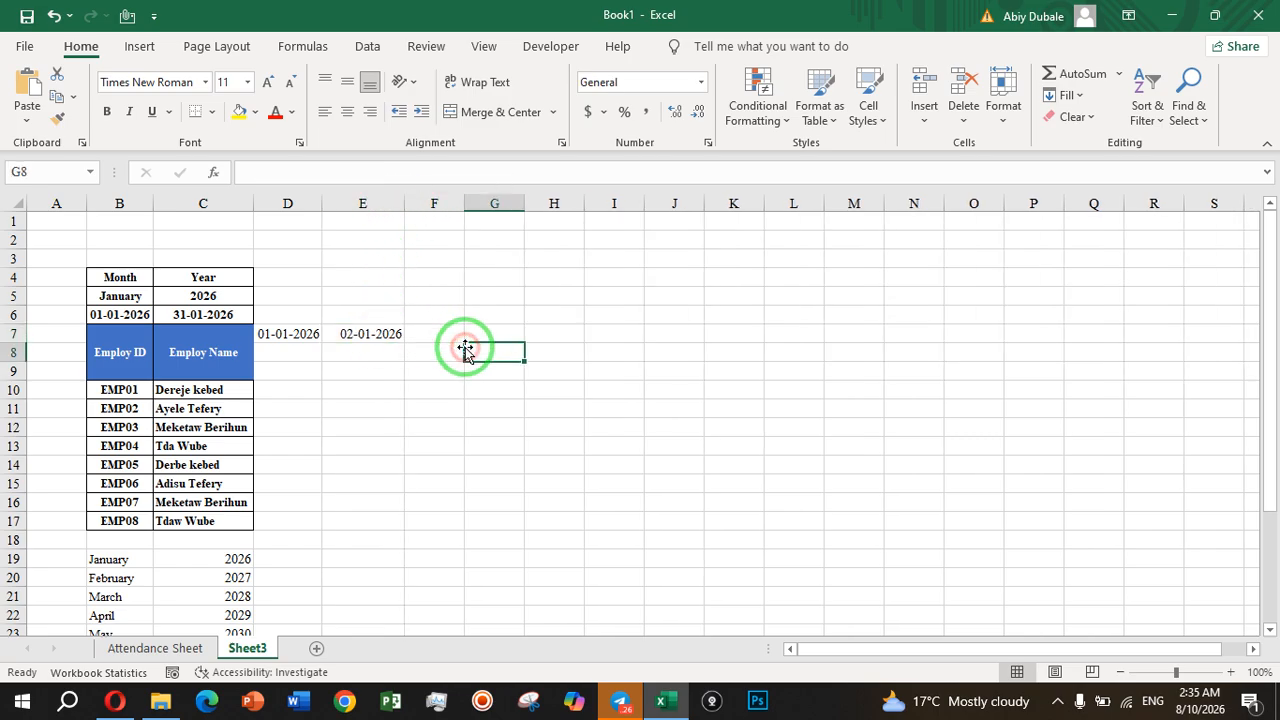
- Fill the date formula from E7 across row 7 through AH7 to cover 31 days
click(350, 333)
drag(404, 342, 1143, 349)
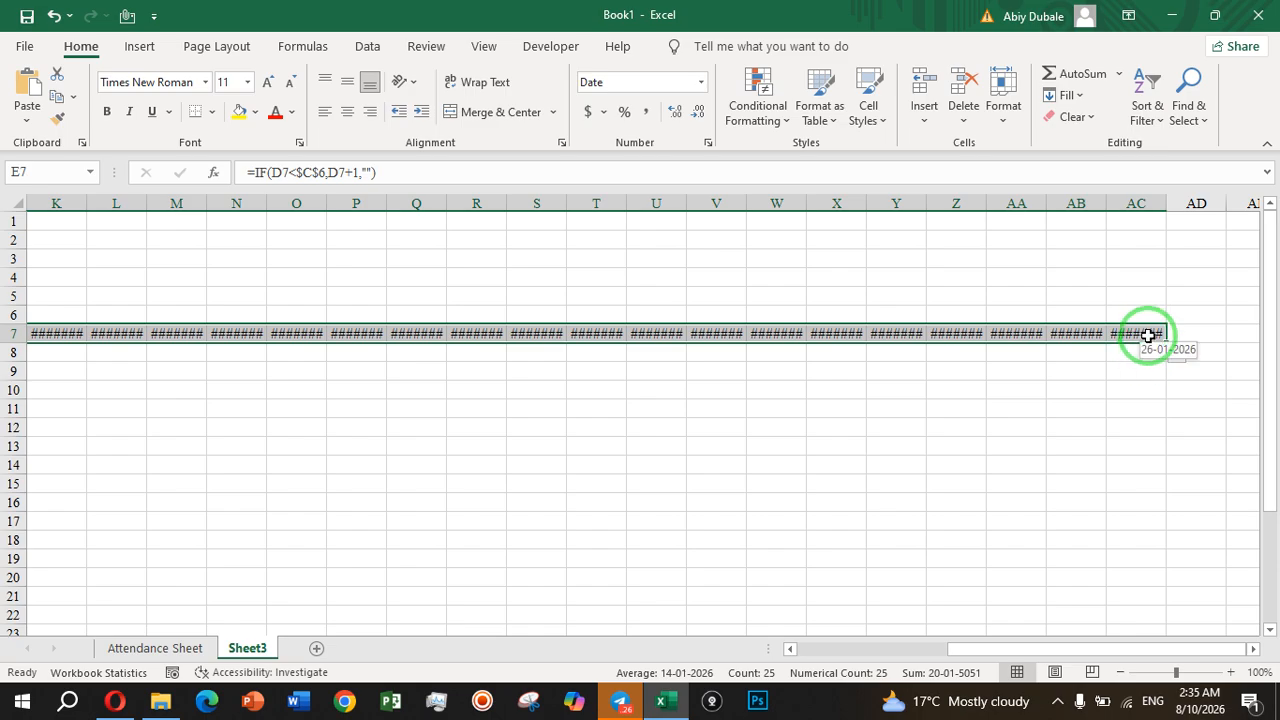
mouse_move(1168, 341)
mouse_down()
mouse_move(1266, 343)
mouse_move(1166, 336)
mouse_up()
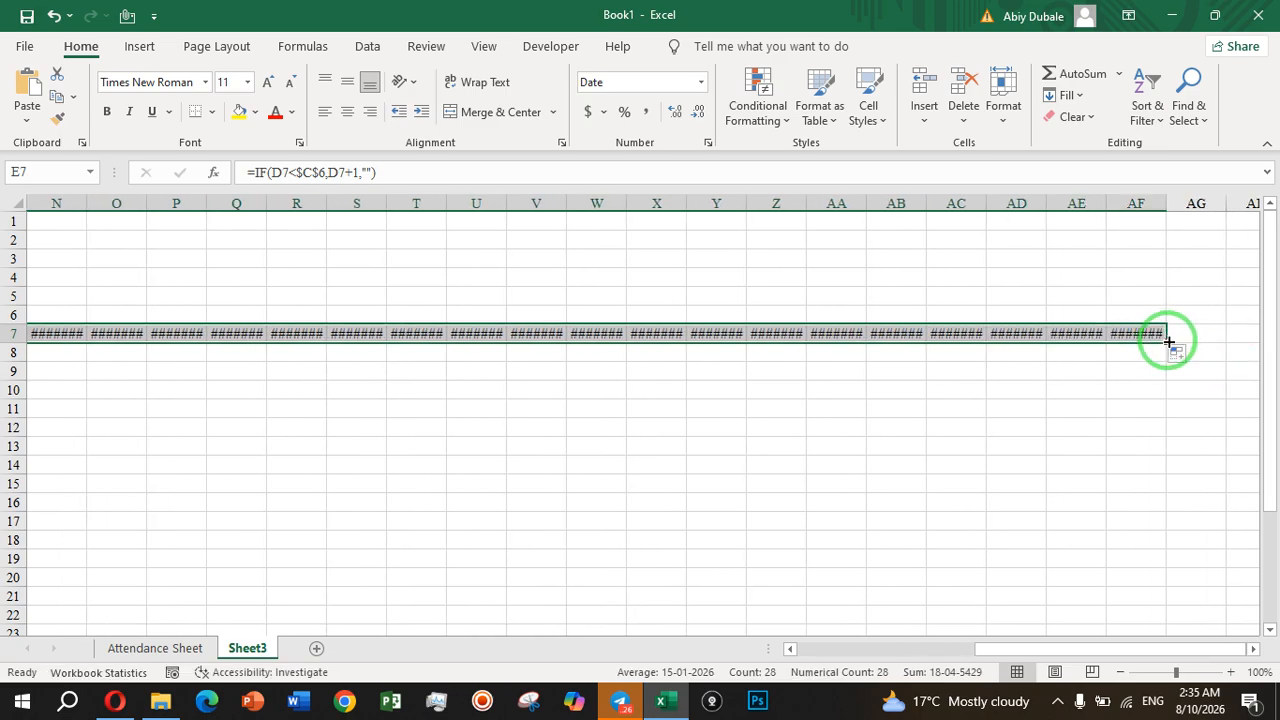
drag(1168, 342, 1239, 336)
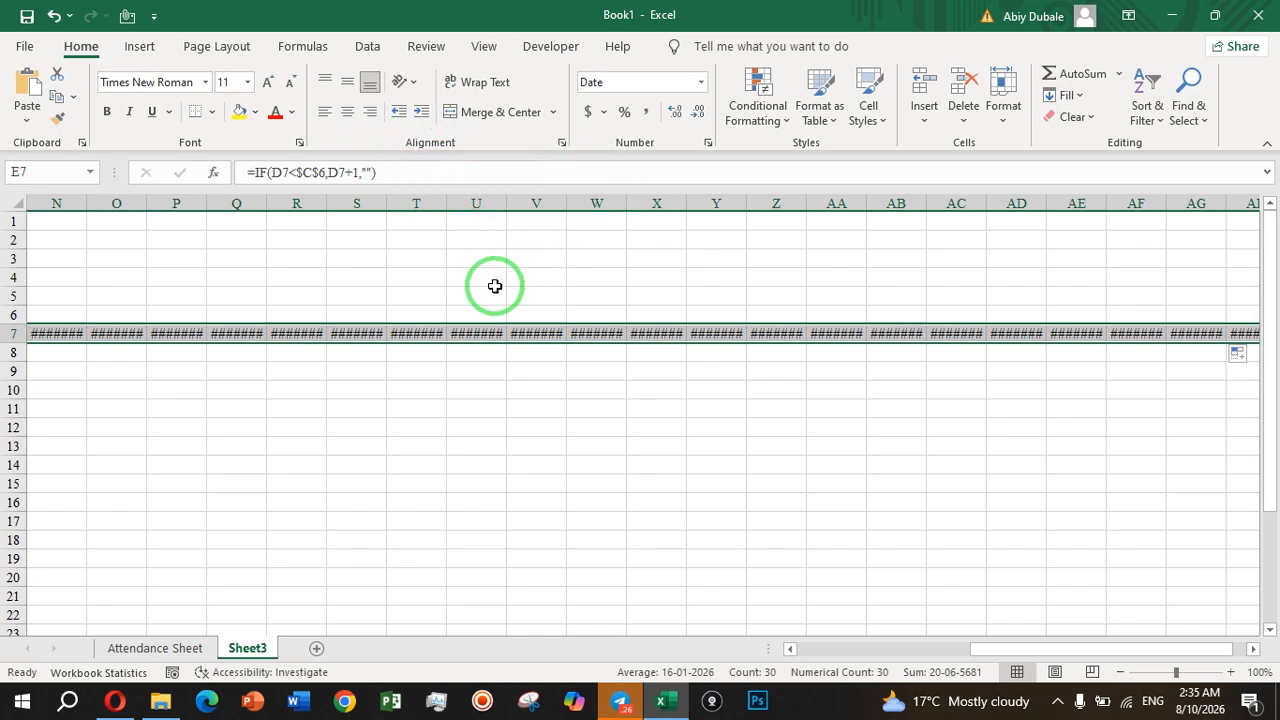
- Give the filled dates E7:AH7 the custom number format dd to display only the day number
scroll(495, 286, left, 5)
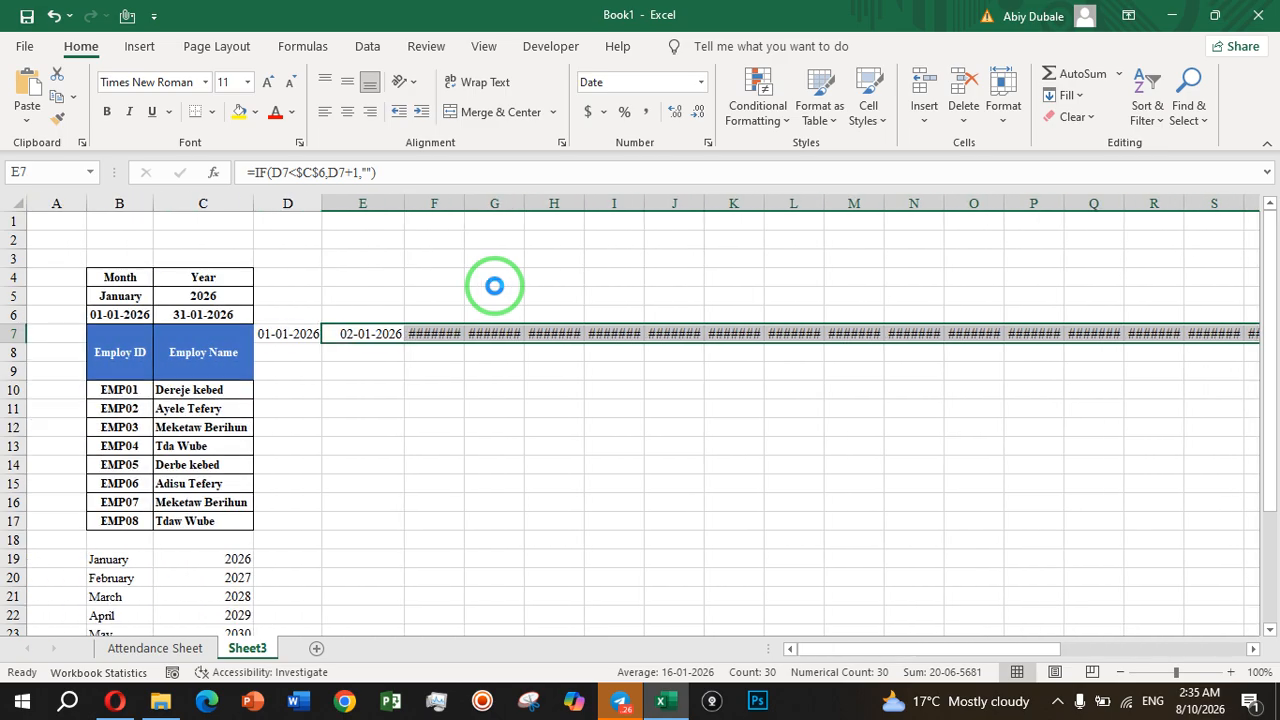
key(ctrl+1)
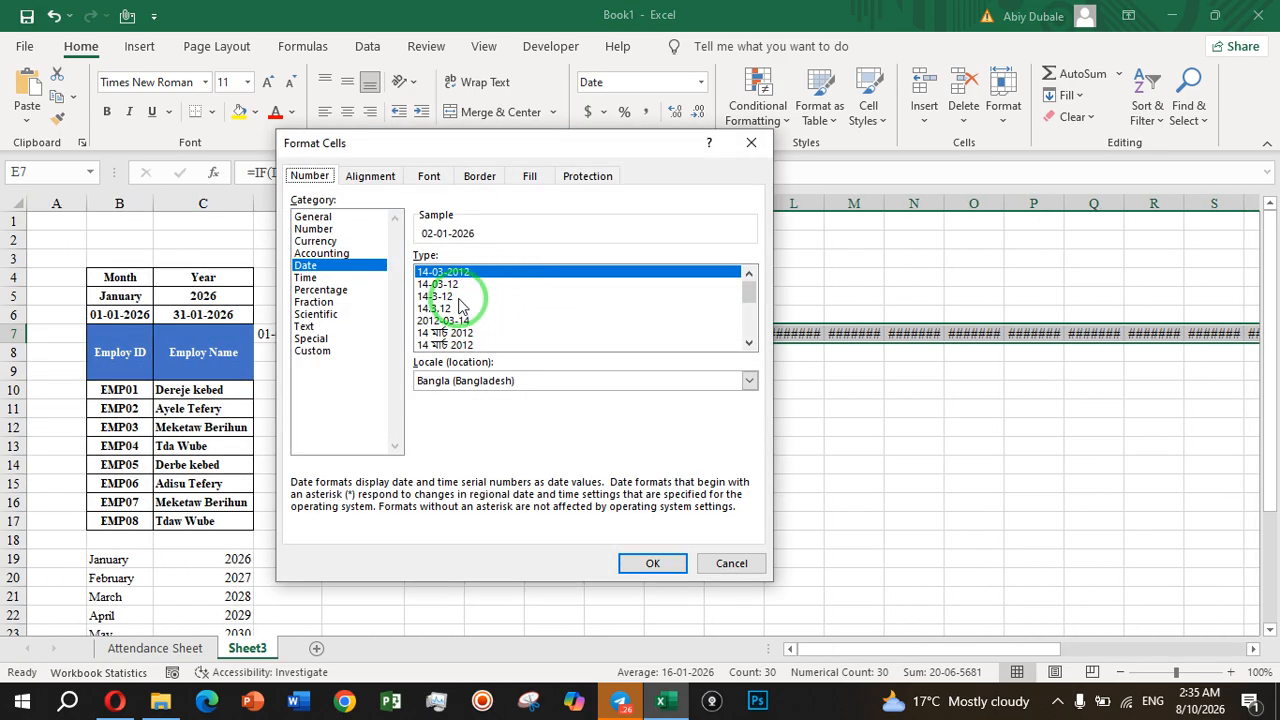
click(326, 351)
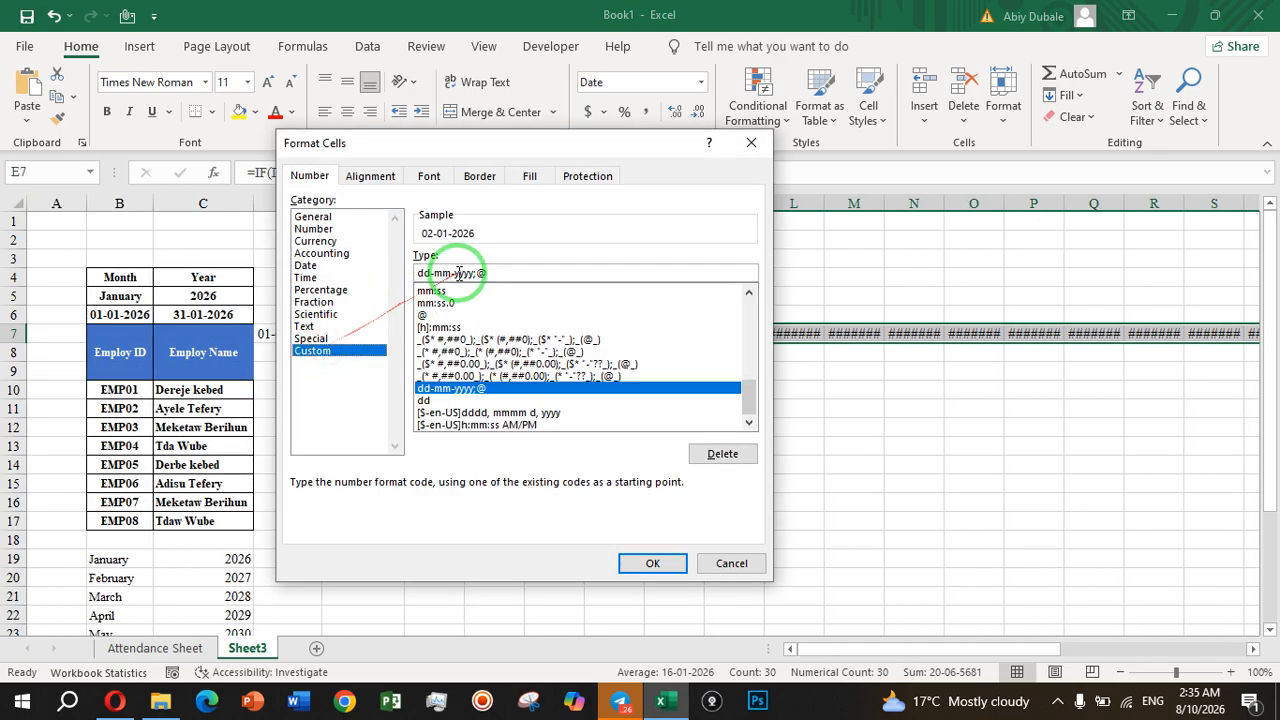
drag(486, 272, 435, 272)
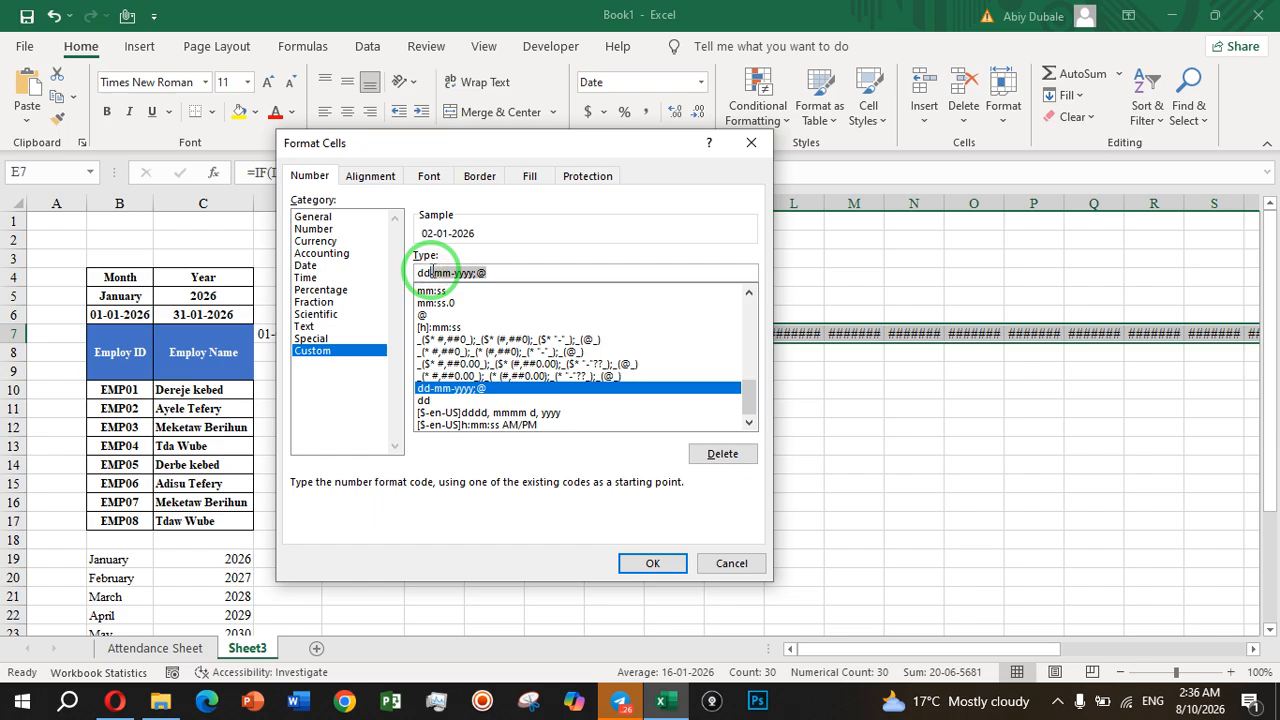
key(BackSpace)
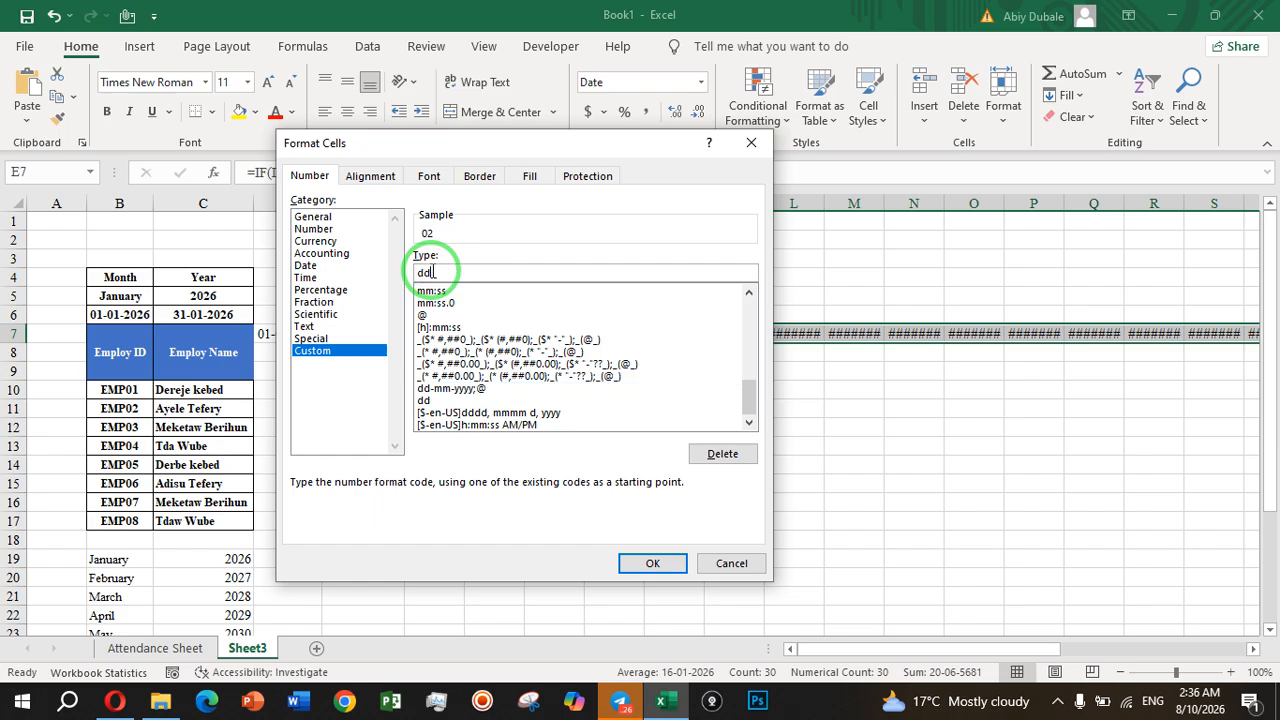
click(652, 563)
click(552, 412)
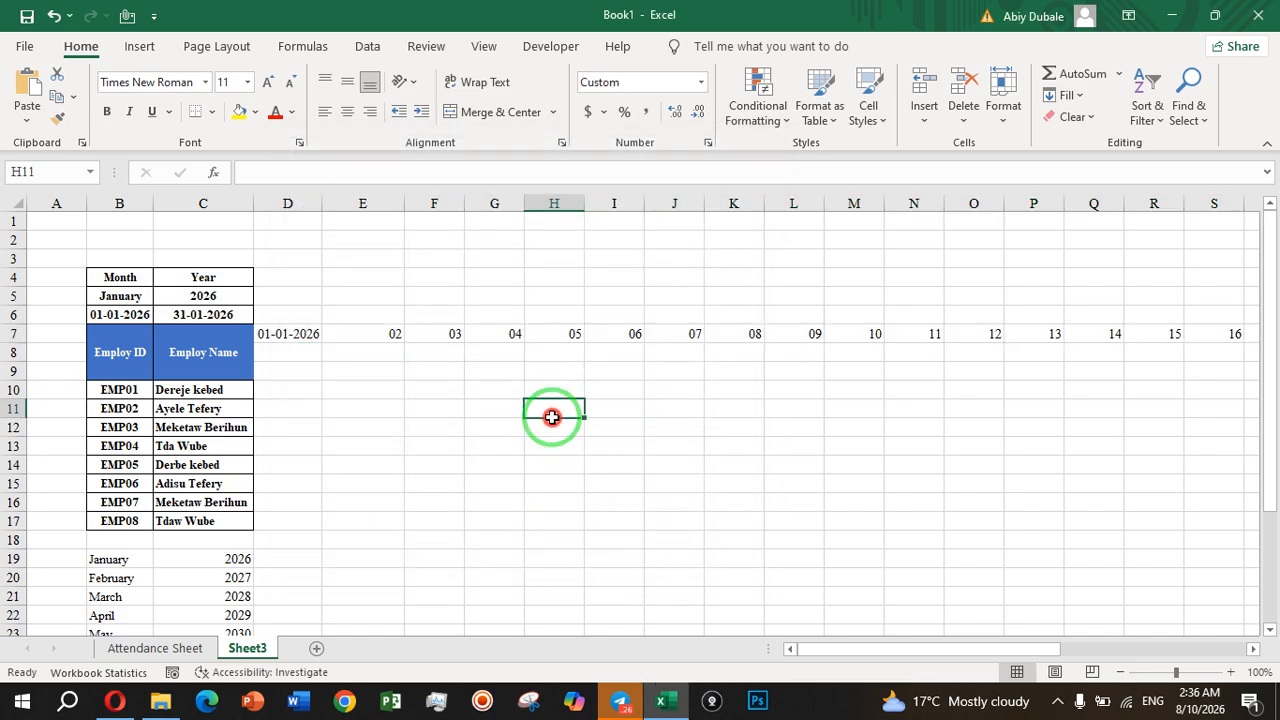
- Copy the day-only format of E7 onto the first date cell D7 with Format Painter
click(375, 334)
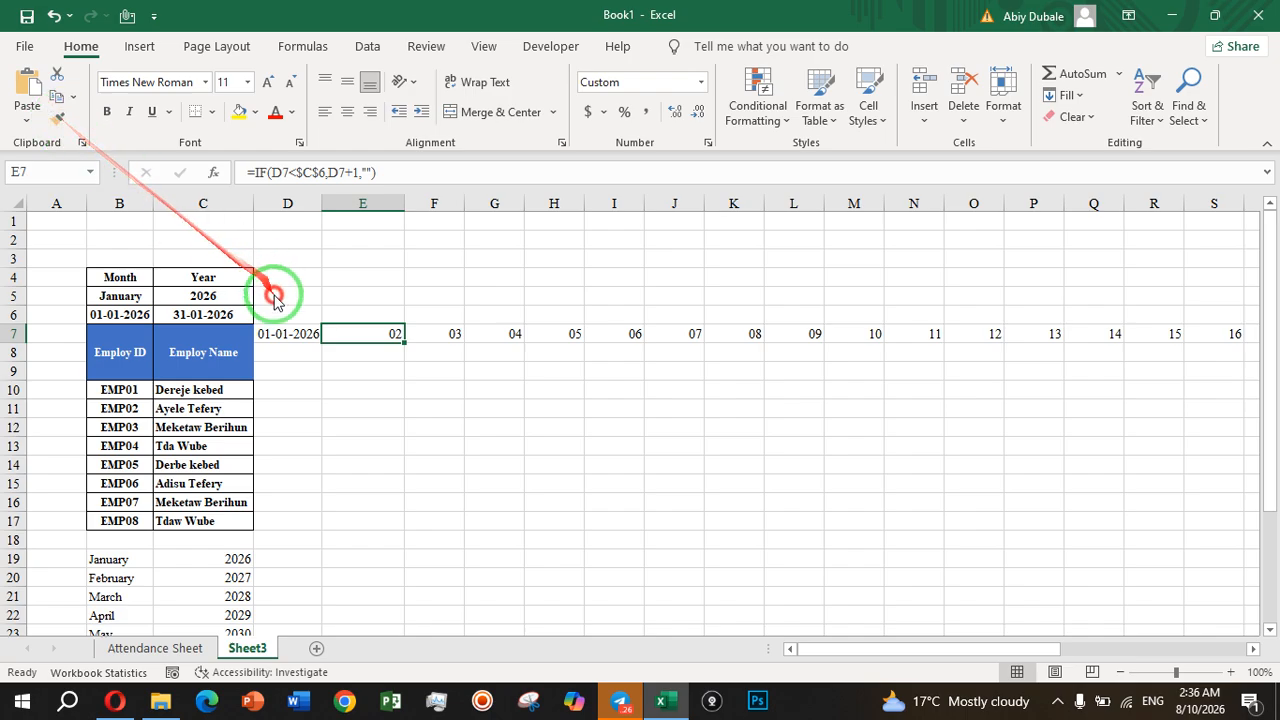
double_click(61, 120)
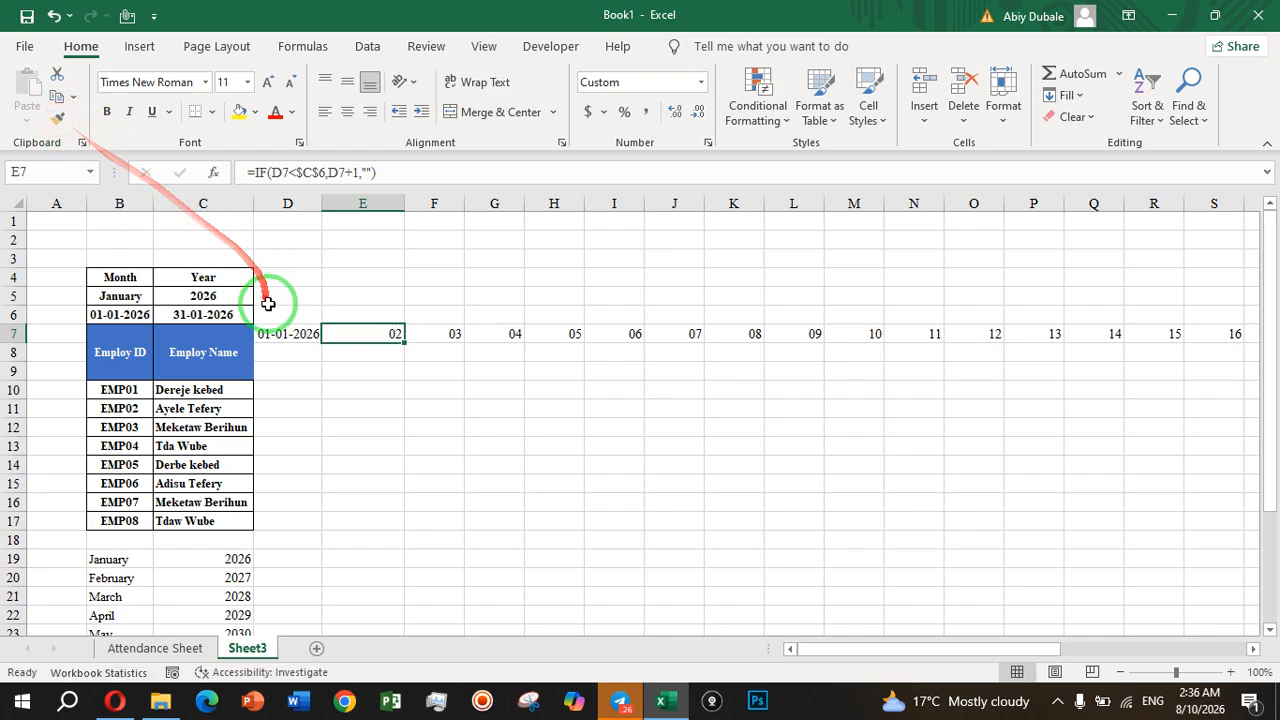
click(57, 120)
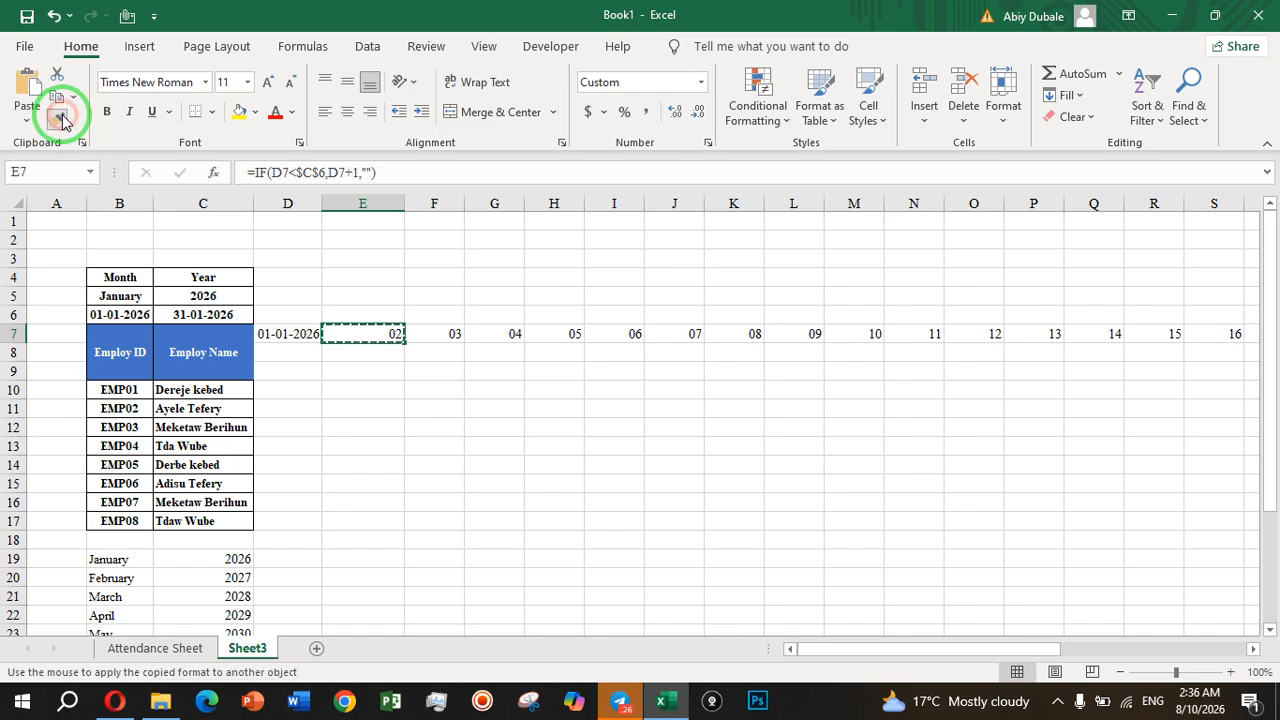
click(297, 333)
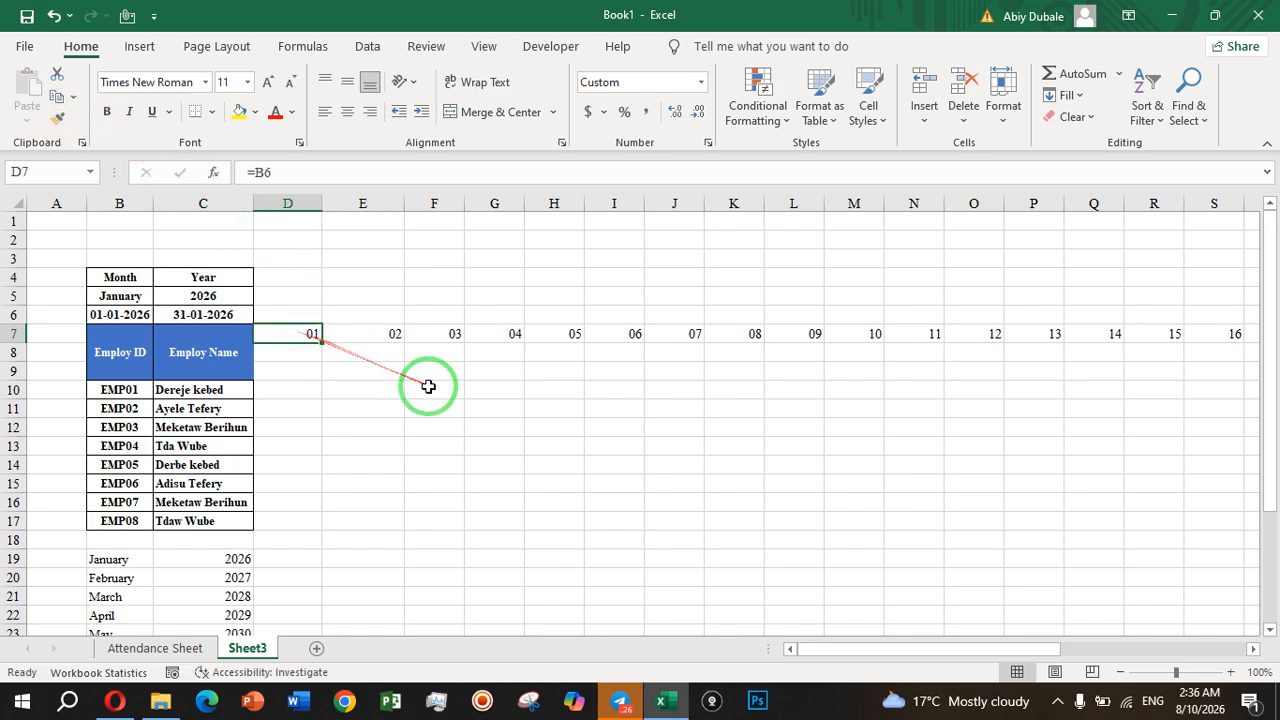
- AutoFit the column widths of the day header cells D7:AH7
drag(306, 334, 1158, 336)
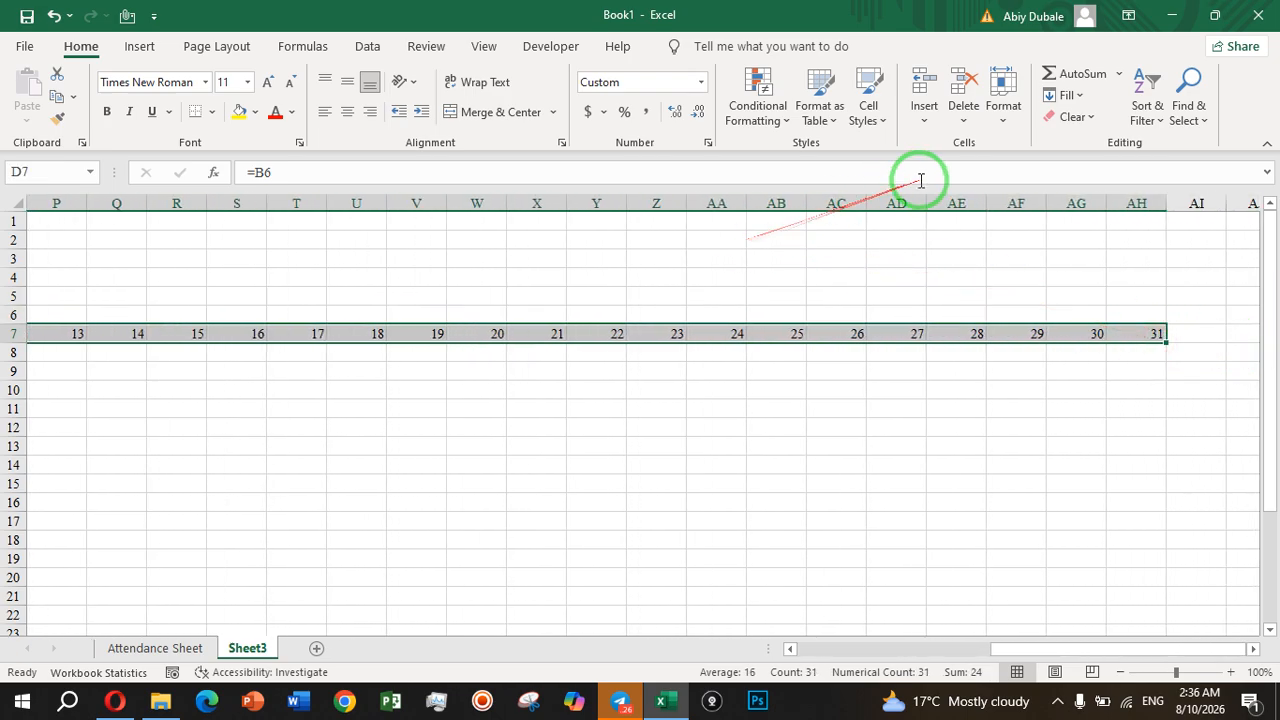
click(1008, 112)
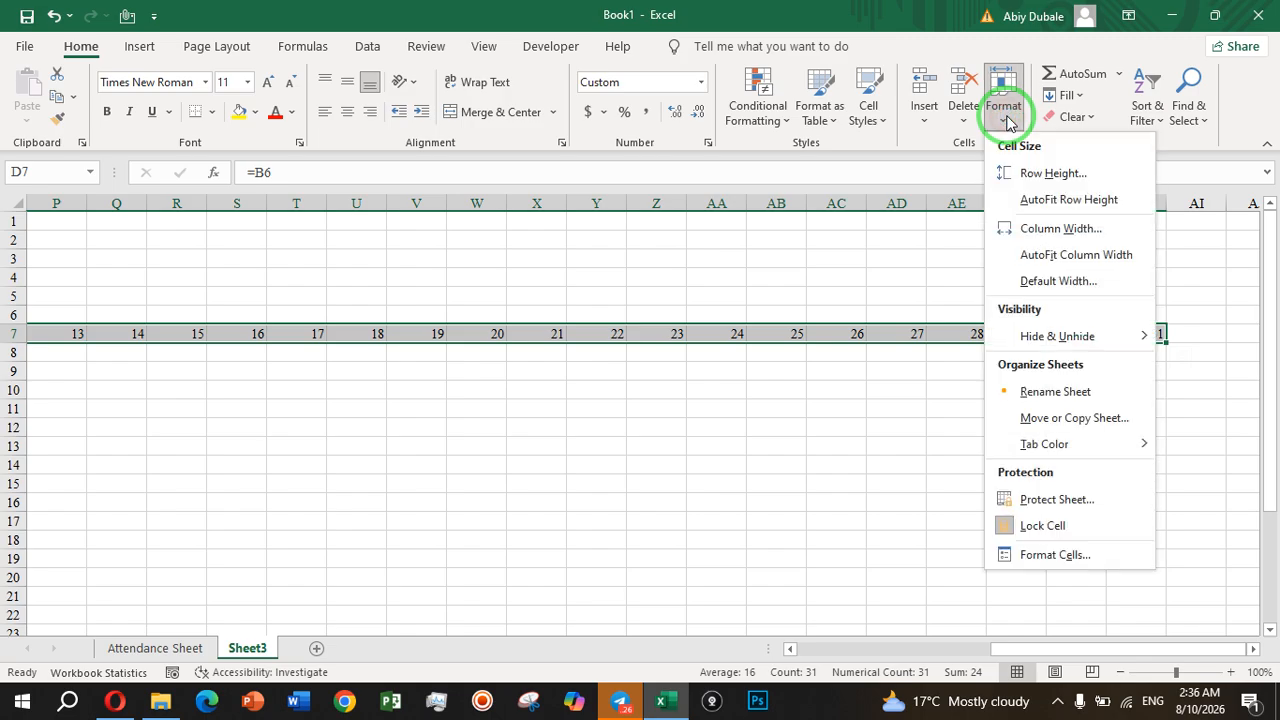
click(1072, 258)
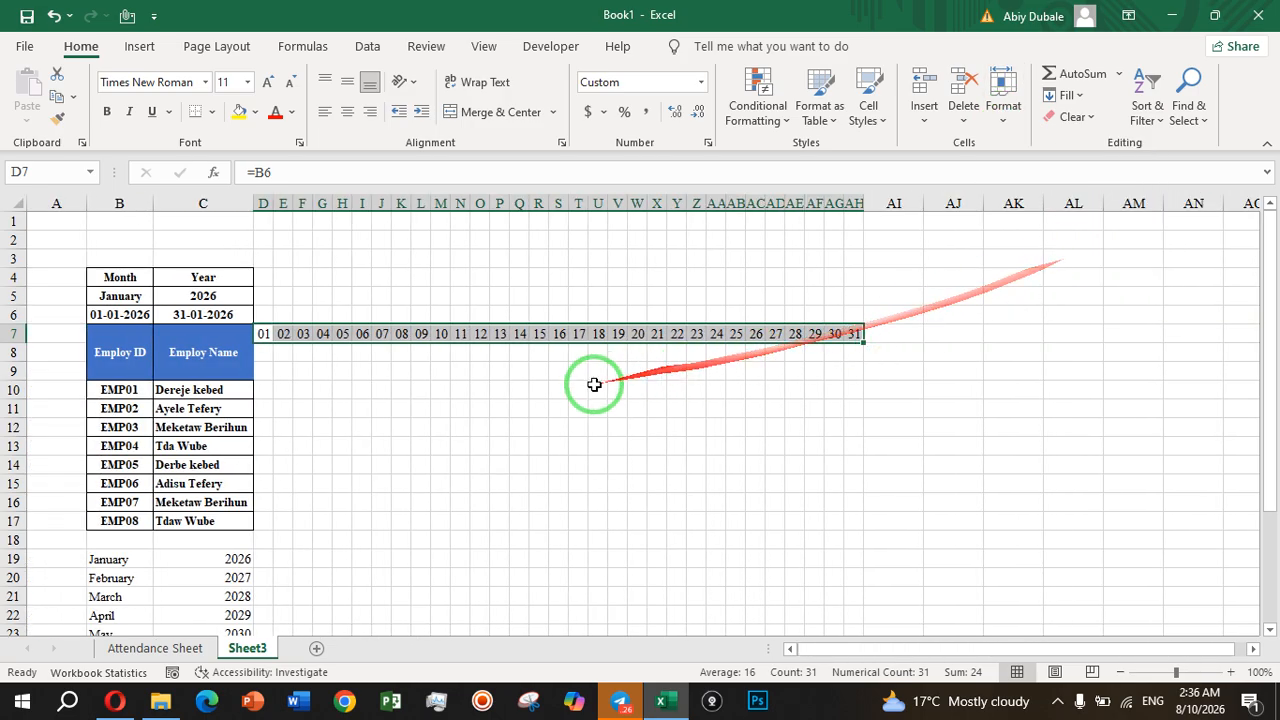
click(617, 409)
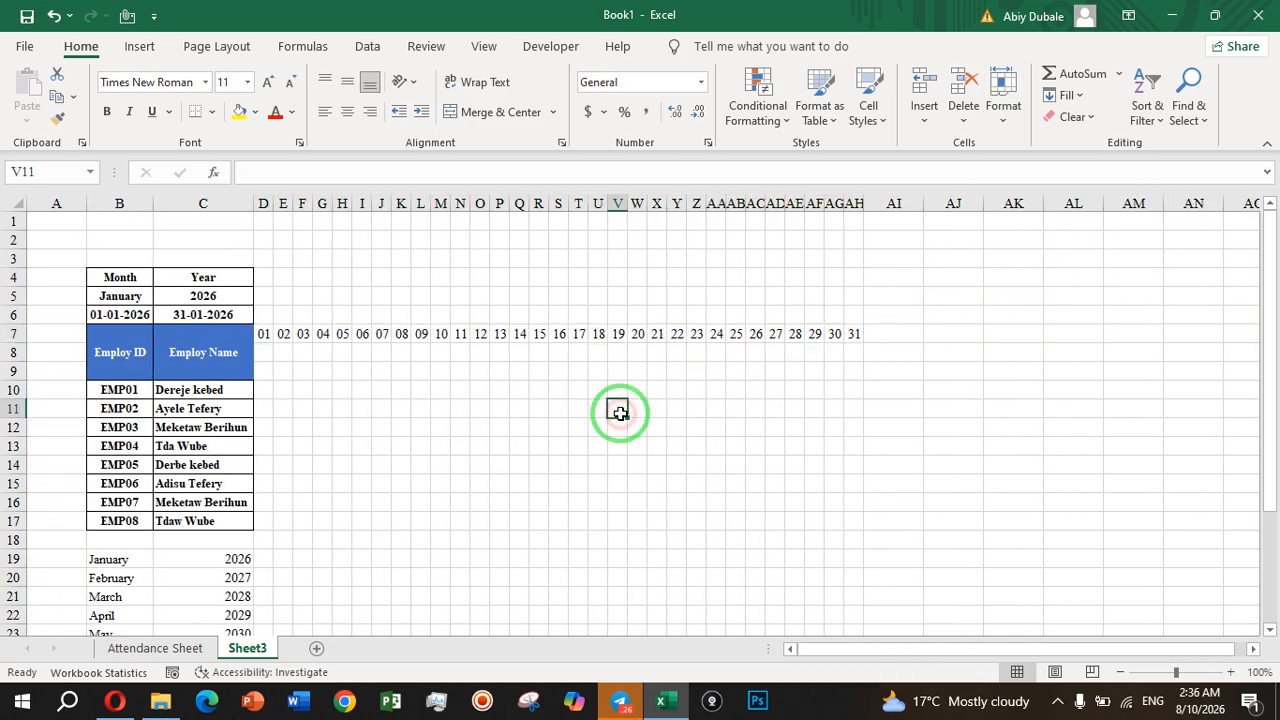
- In D8, enter =TEXT(D7,"ddd") to produce the abbreviated weekday name under the first date
click(266, 351)
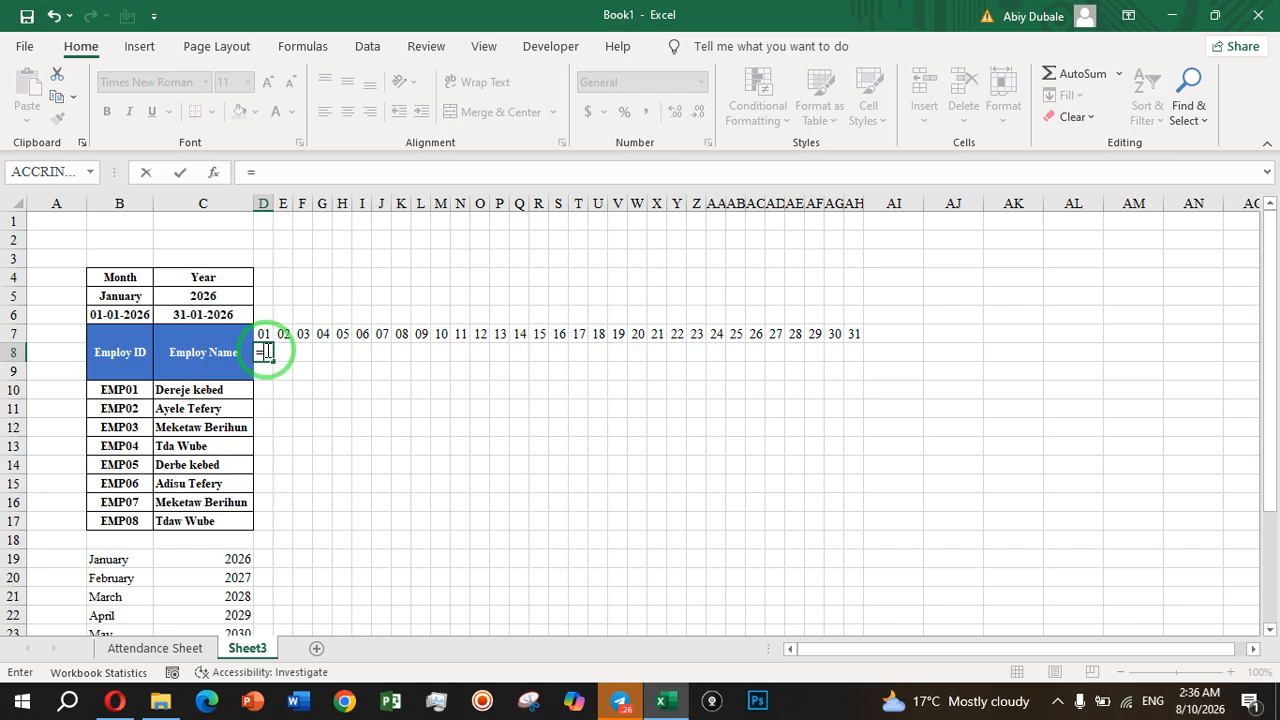
text(=tex)
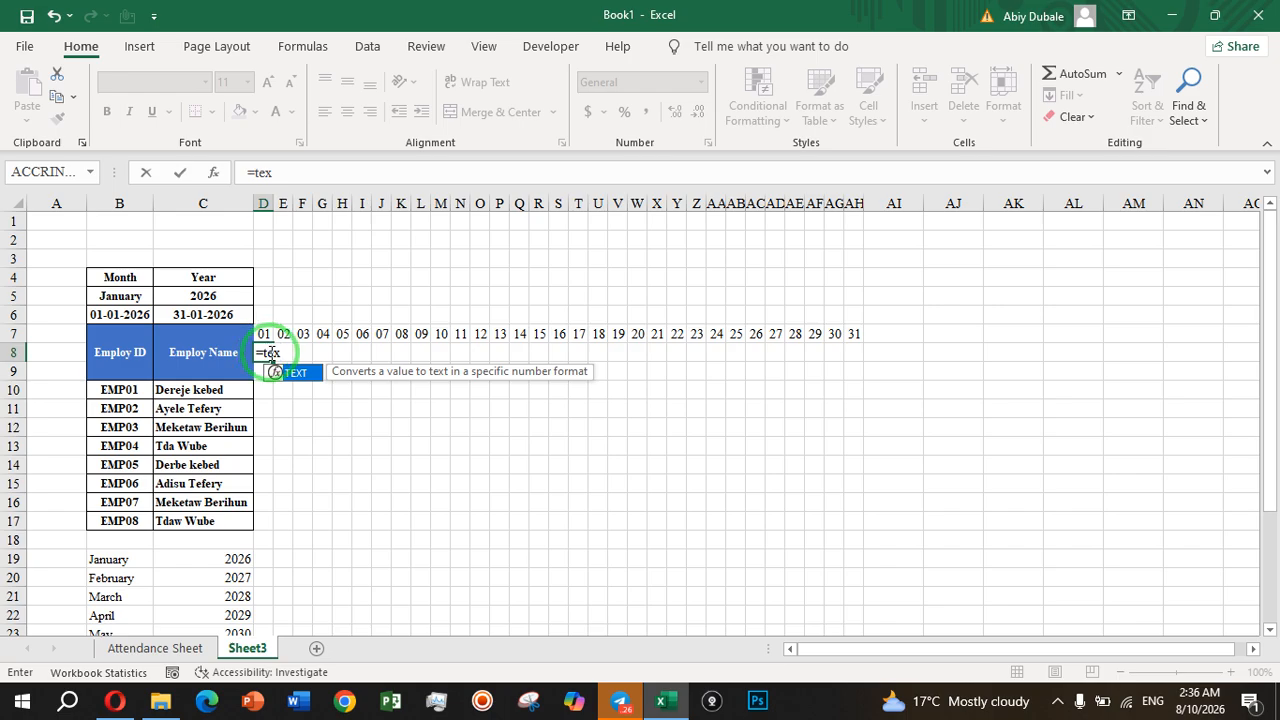
double_click(289, 373)
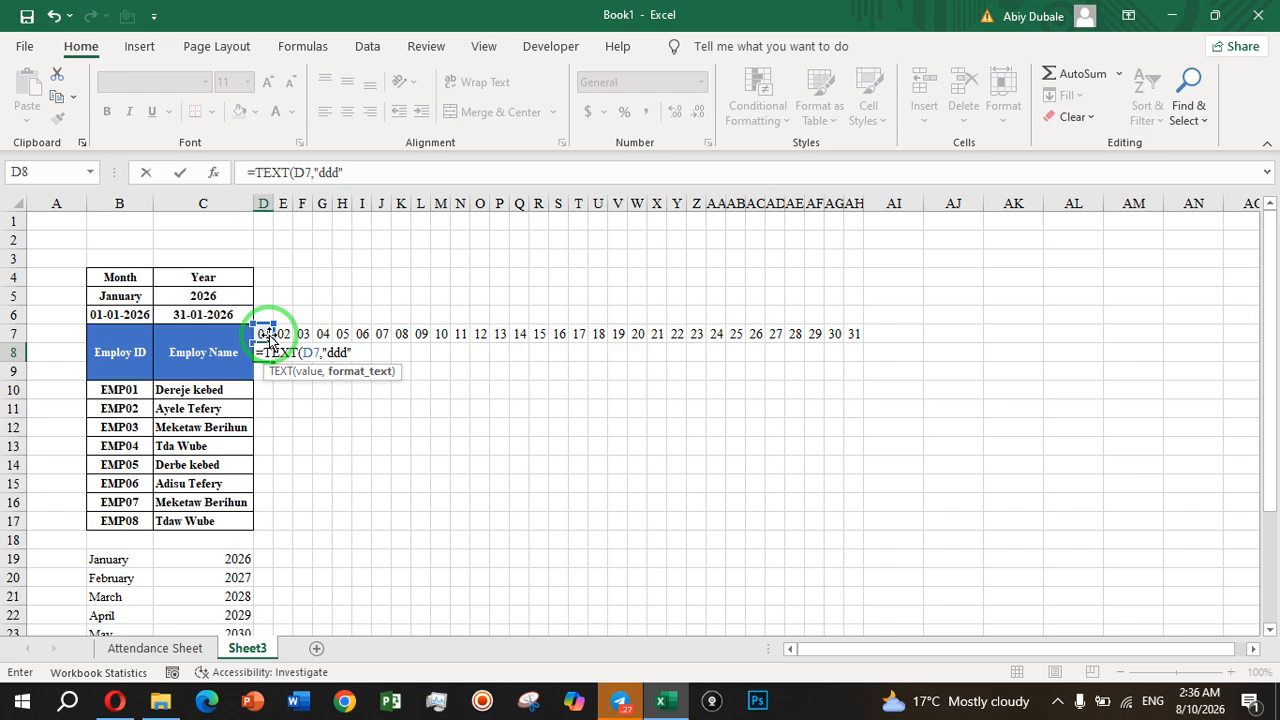
click(268, 334)
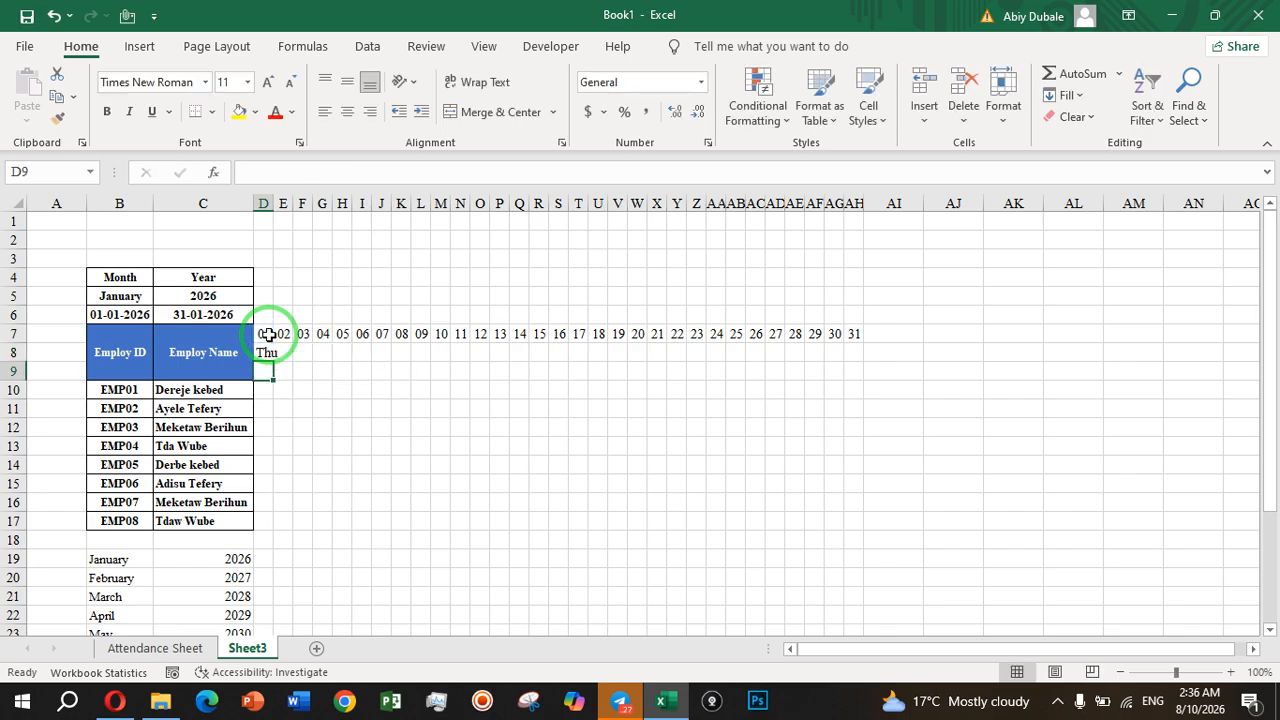
- Merge and center D8:D9, and fill the merged weekday formula across through column AH
click(271, 356)
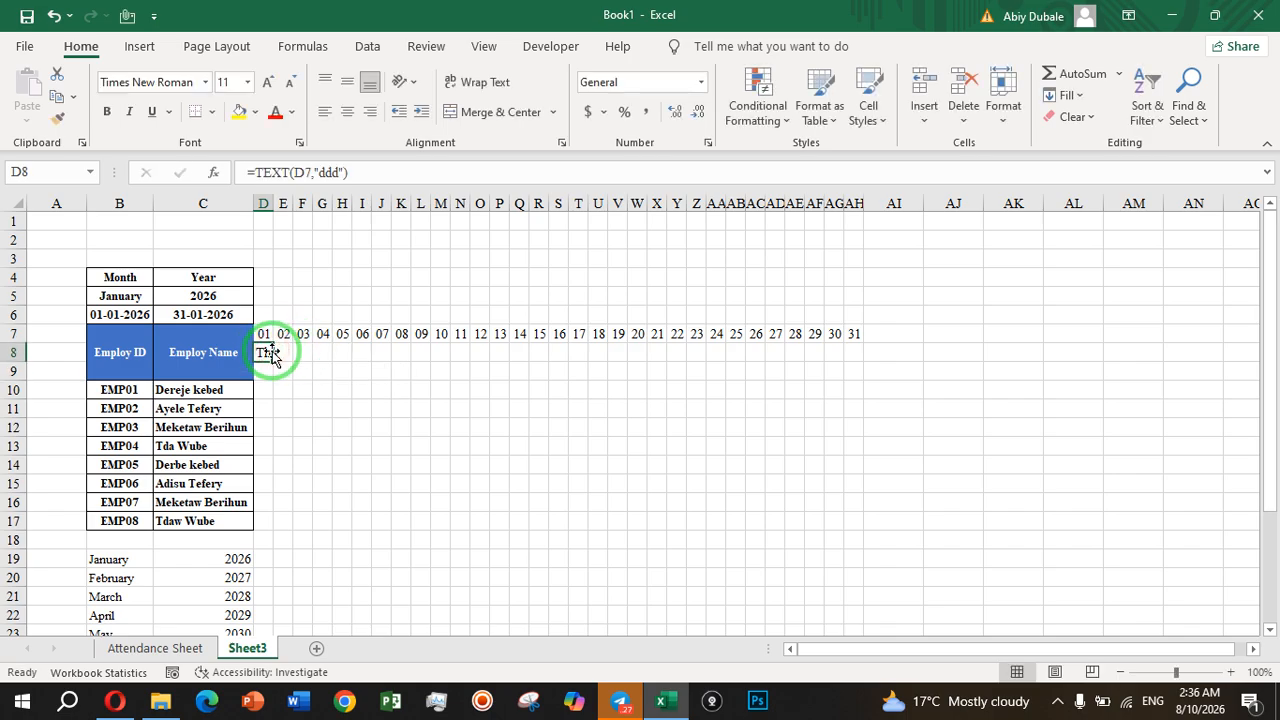
click(340, 371)
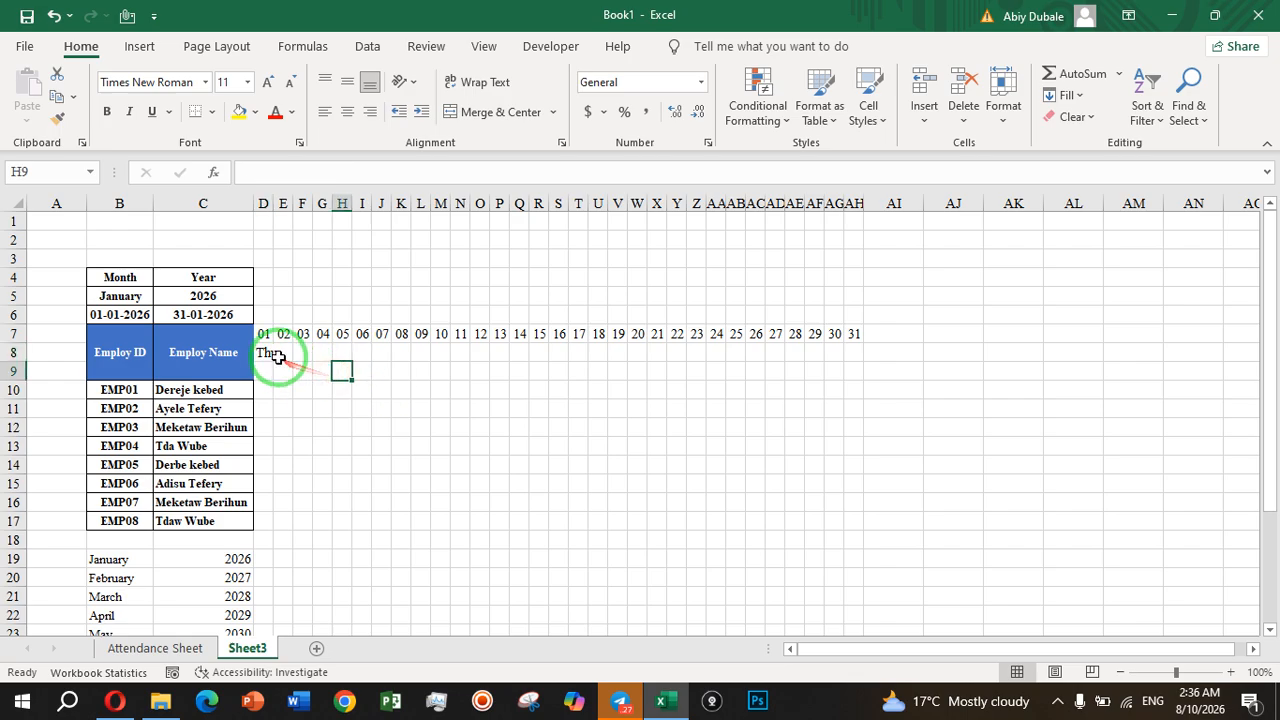
drag(271, 354, 272, 374)
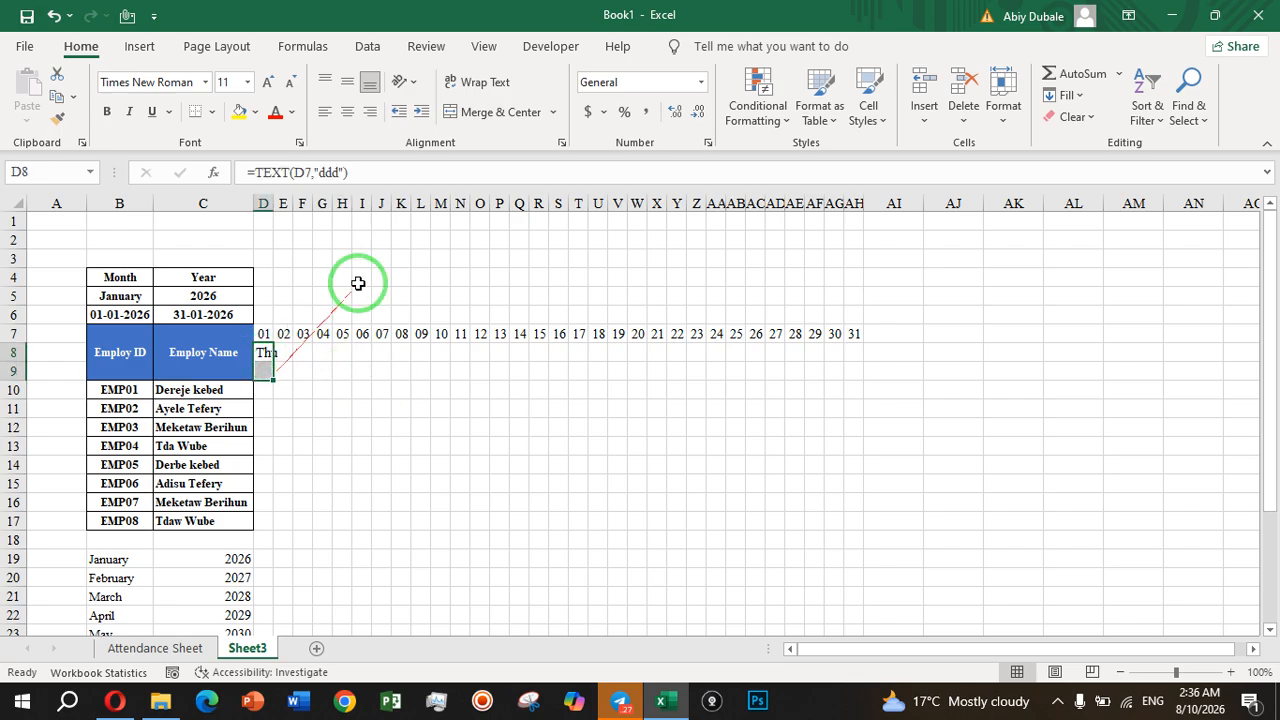
click(471, 110)
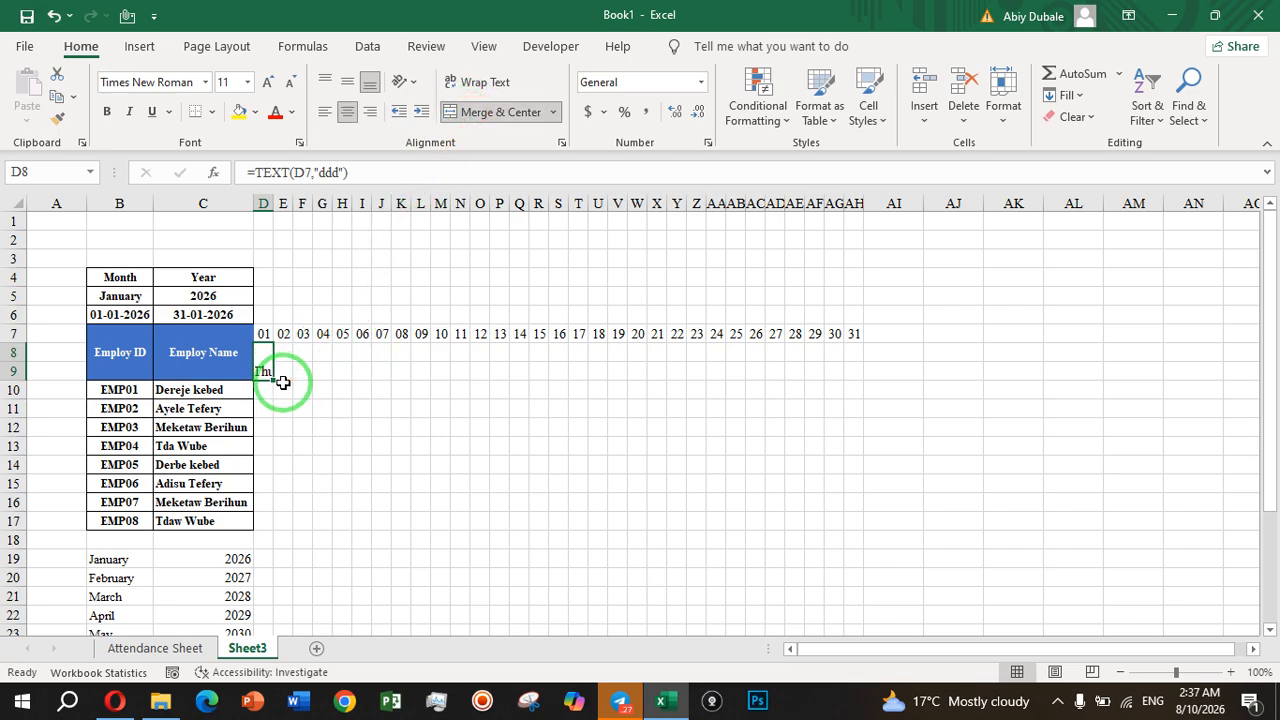
drag(273, 378, 866, 365)
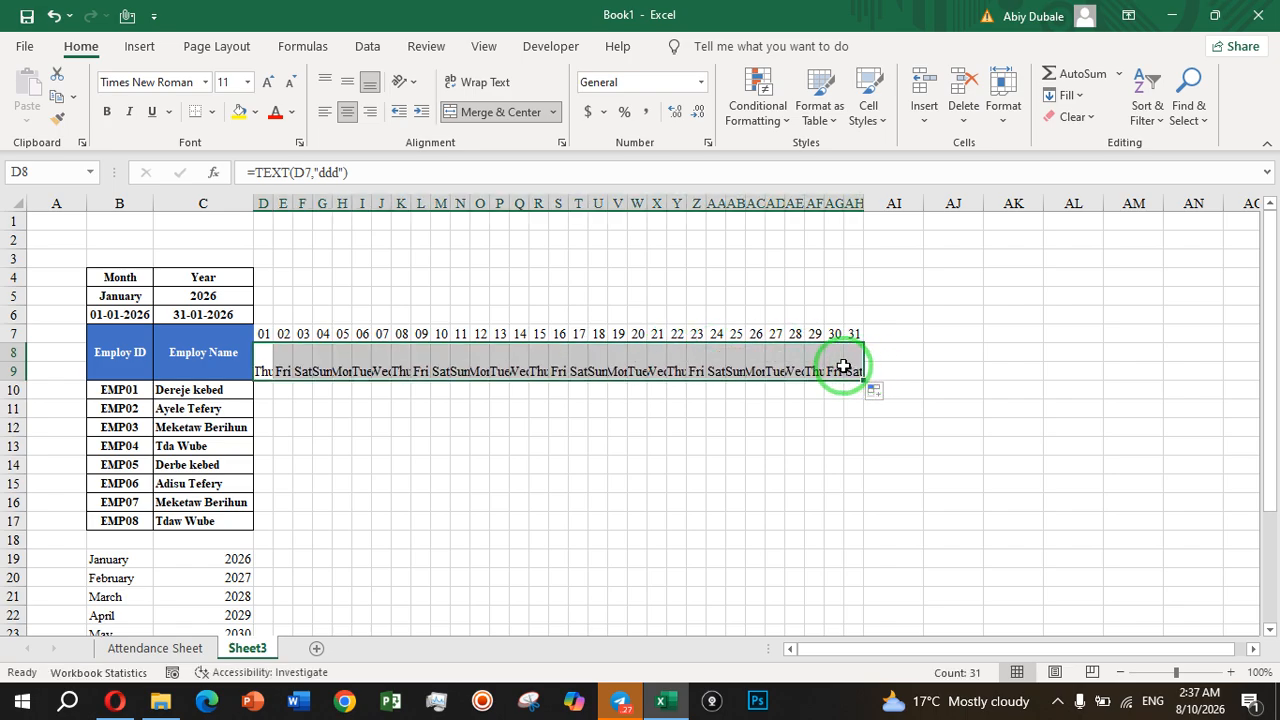
- Rotate the text up in the weekday header cells D8:AH9
click(417, 82)
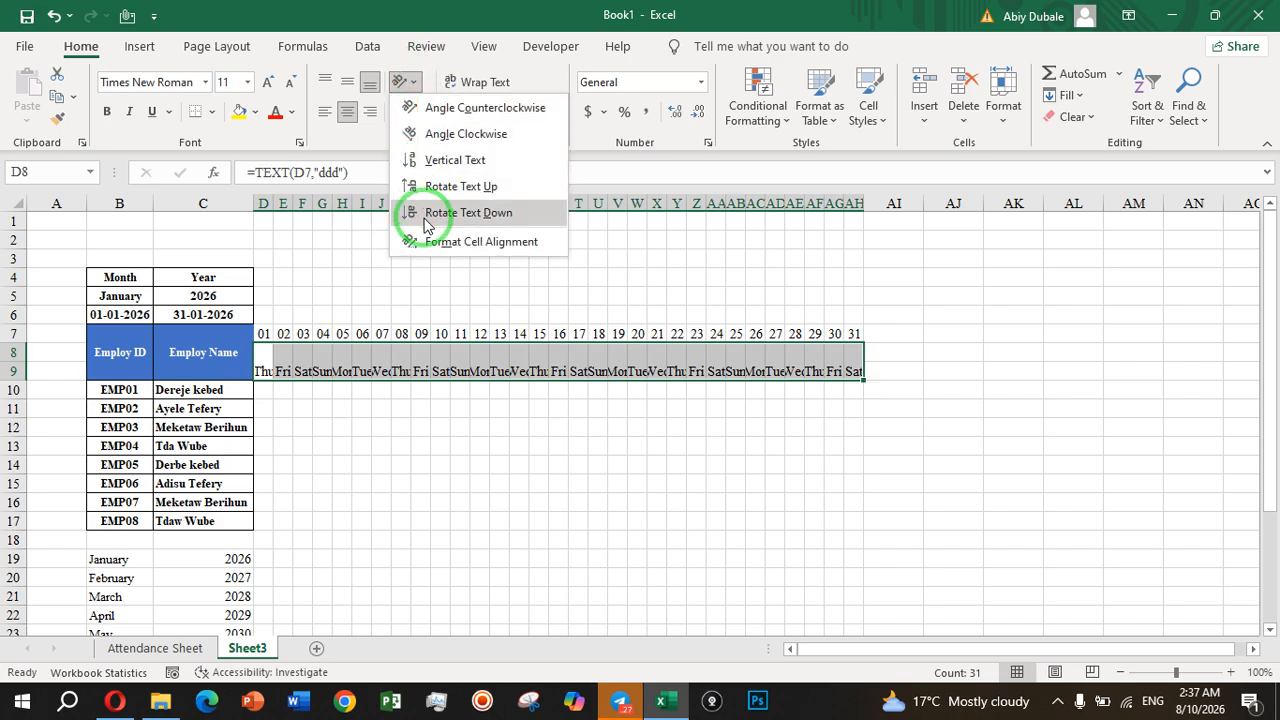
click(416, 195)
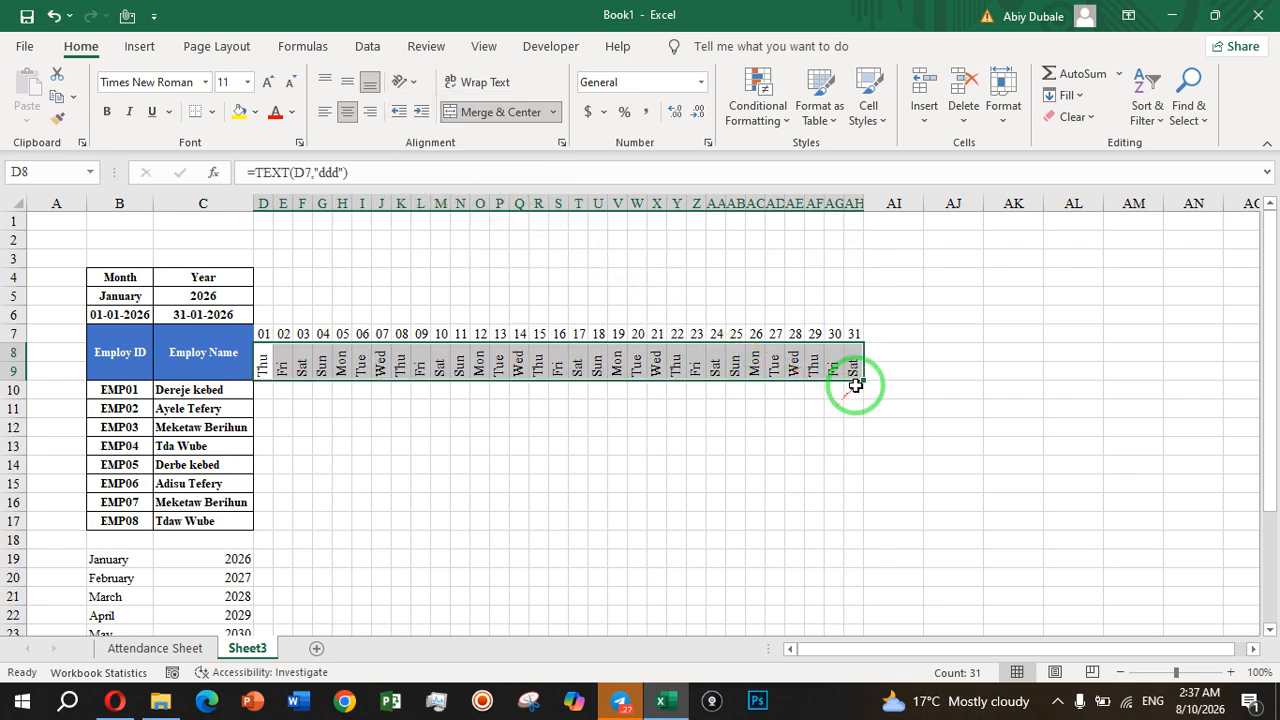
click(924, 376)
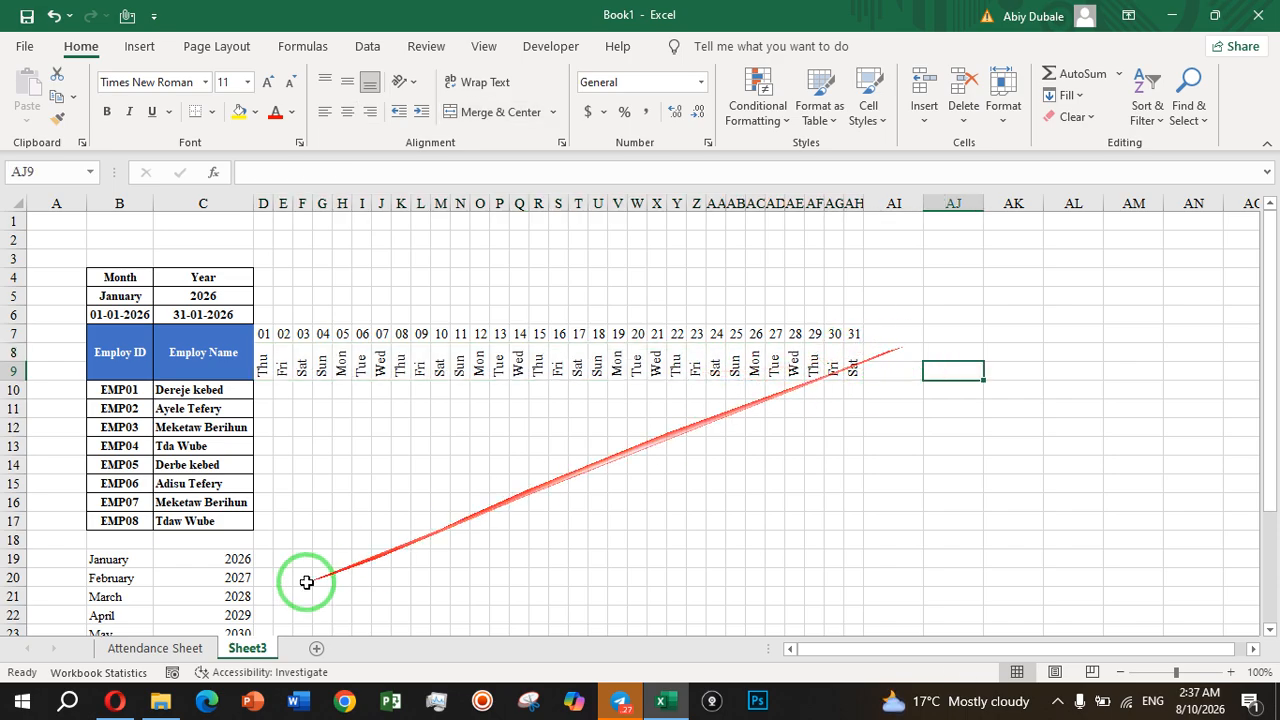
- Copy the Total days, Present, Holiday, Week Off and Absent headers from the Attendance Sheet and paste them at AI7 on Sheet3
click(175, 648)
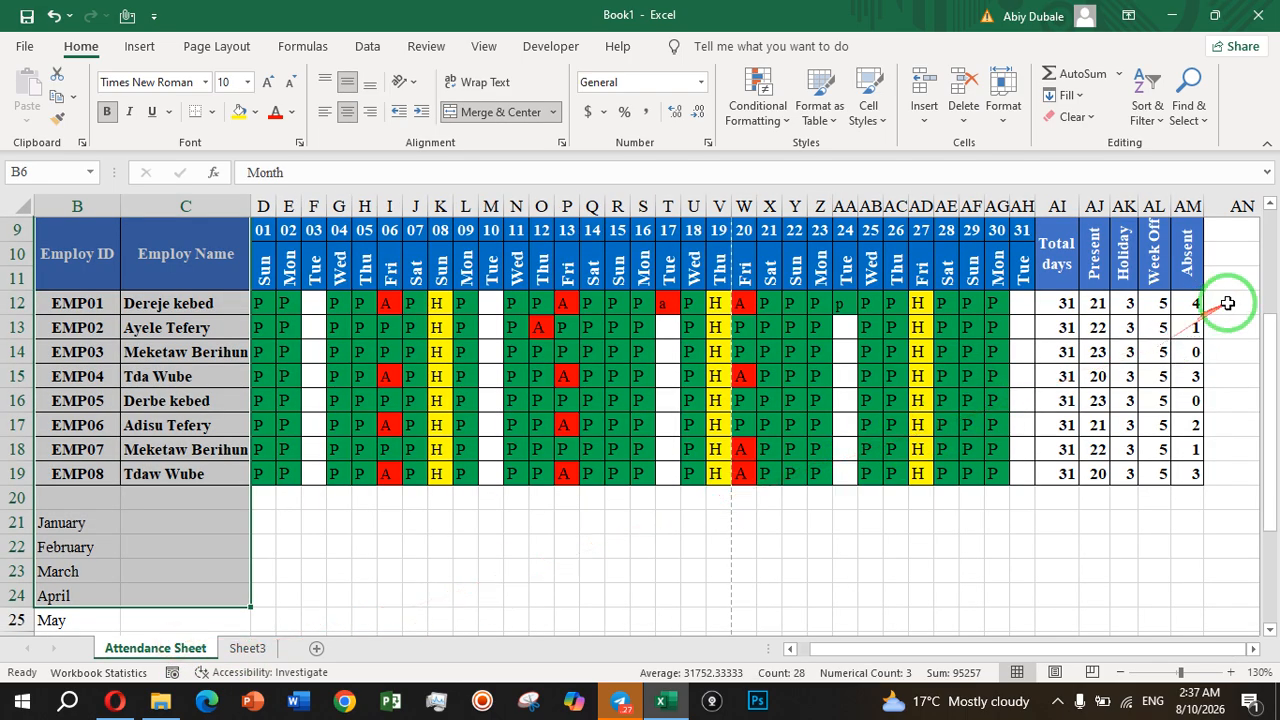
drag(1079, 246, 1179, 281)
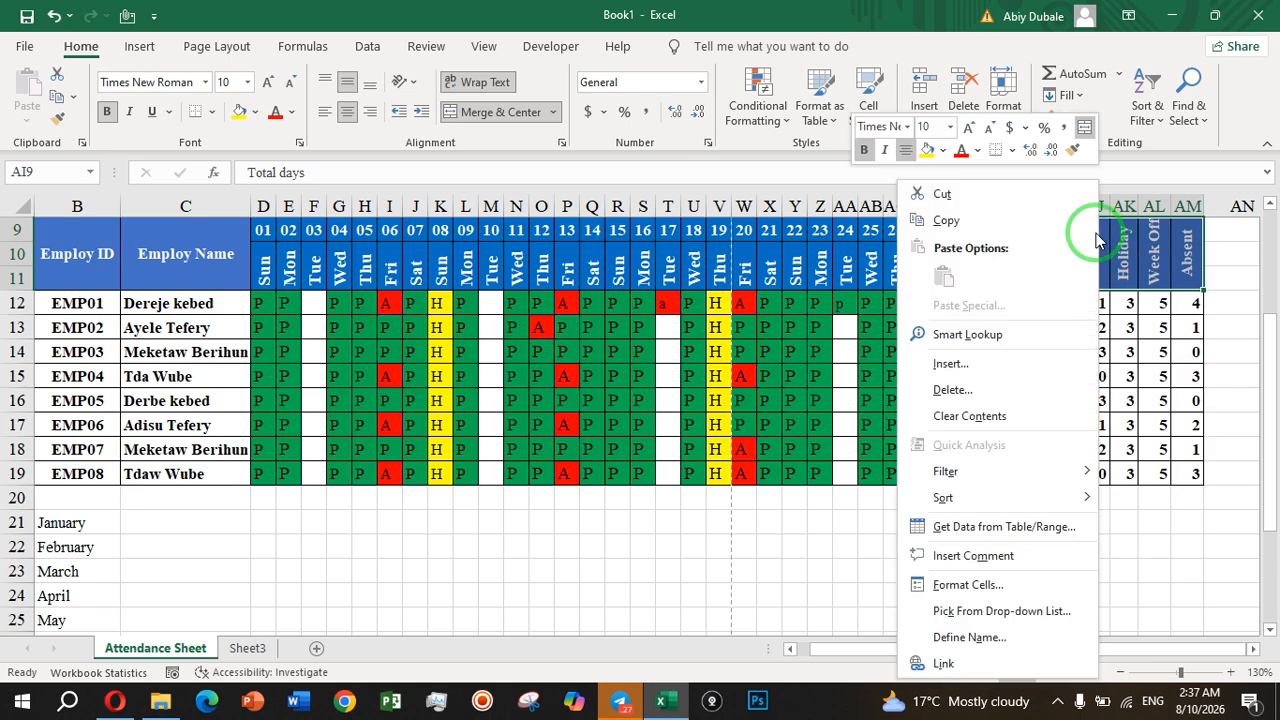
click(968, 218)
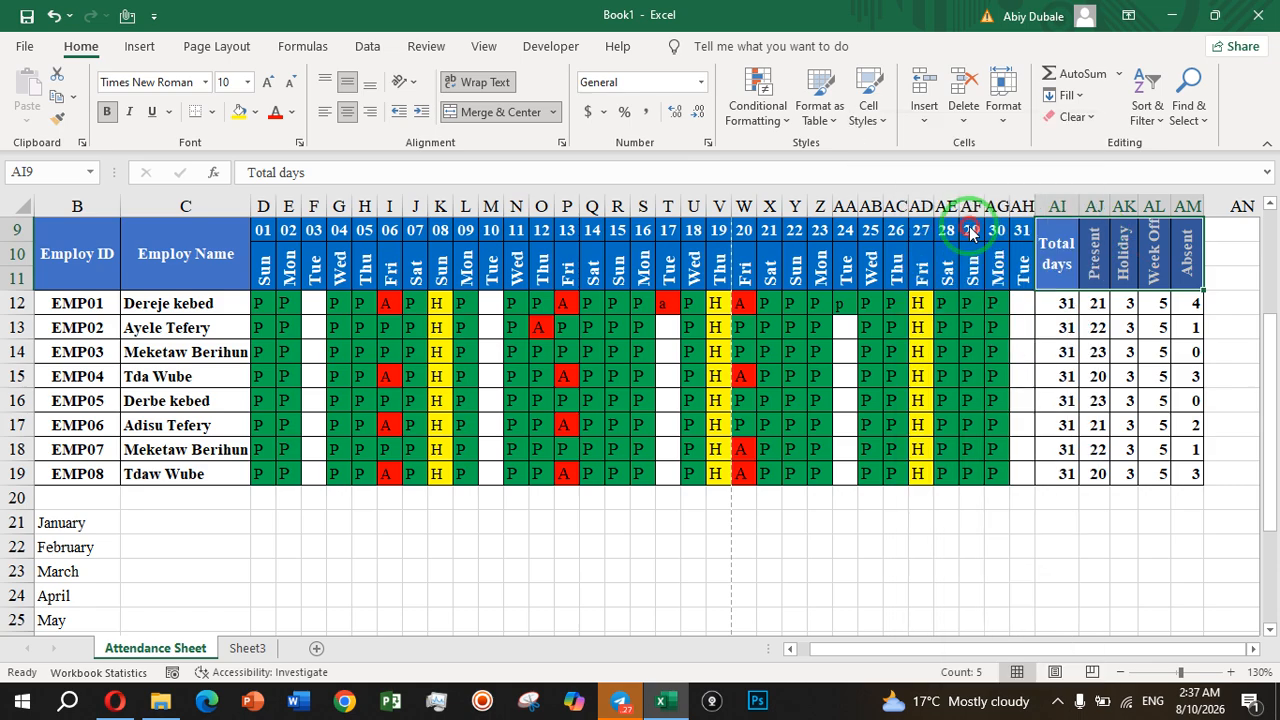
click(247, 648)
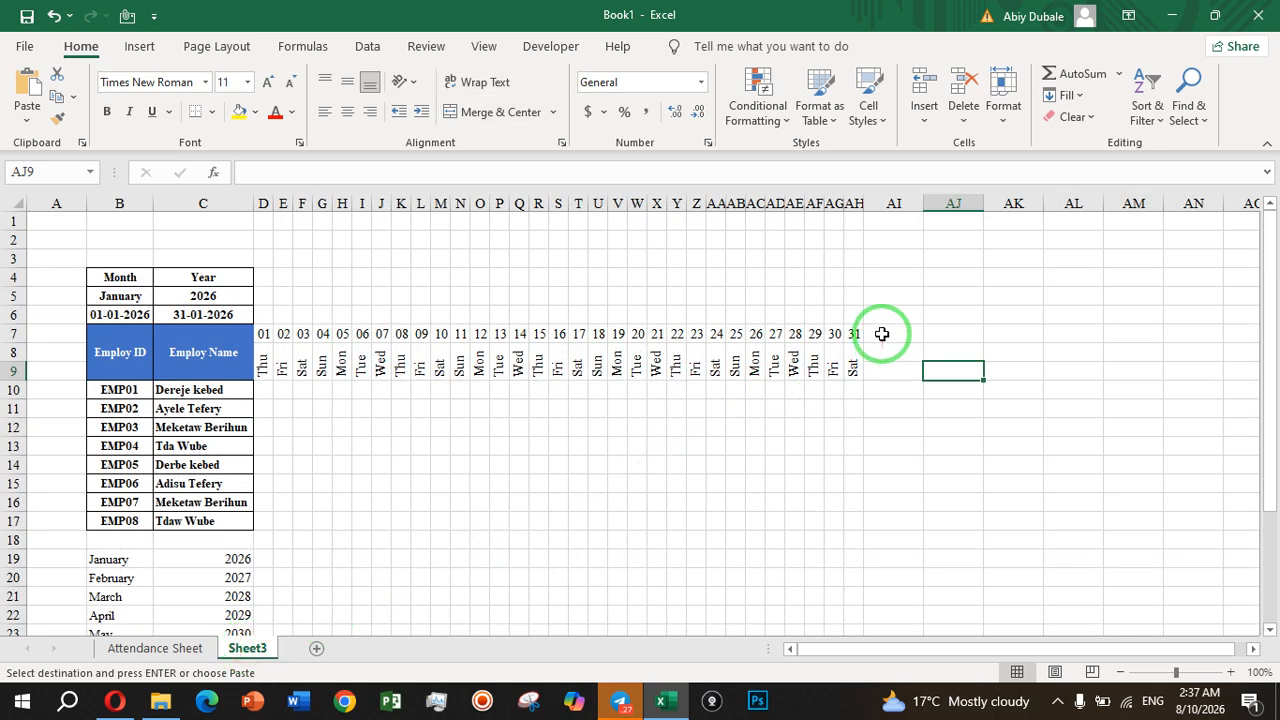
click(882, 334)
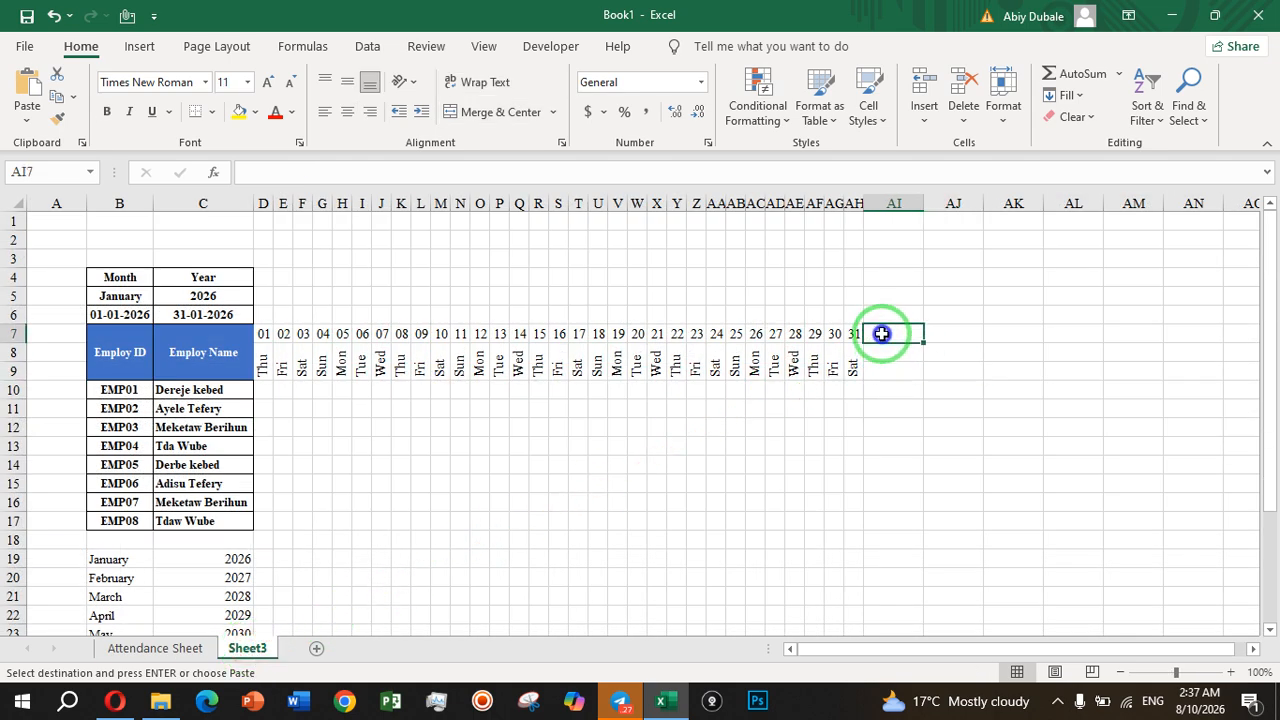
right_click(882, 334)
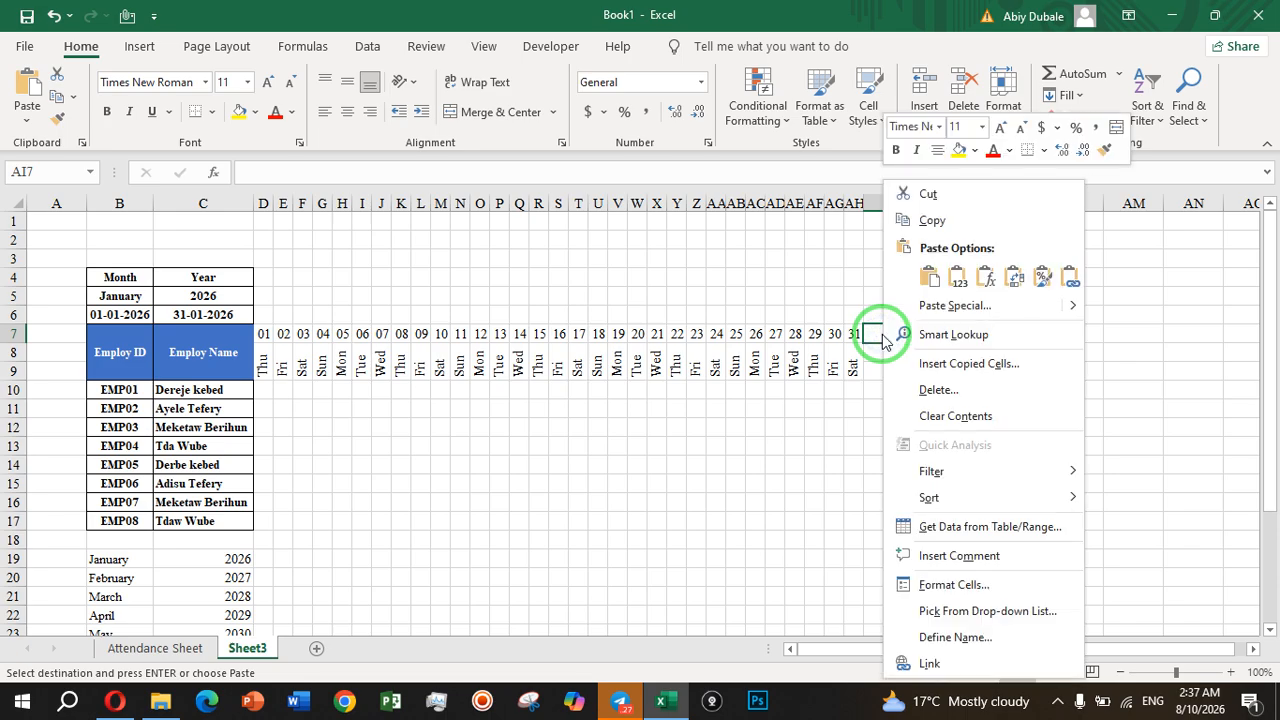
click(929, 280)
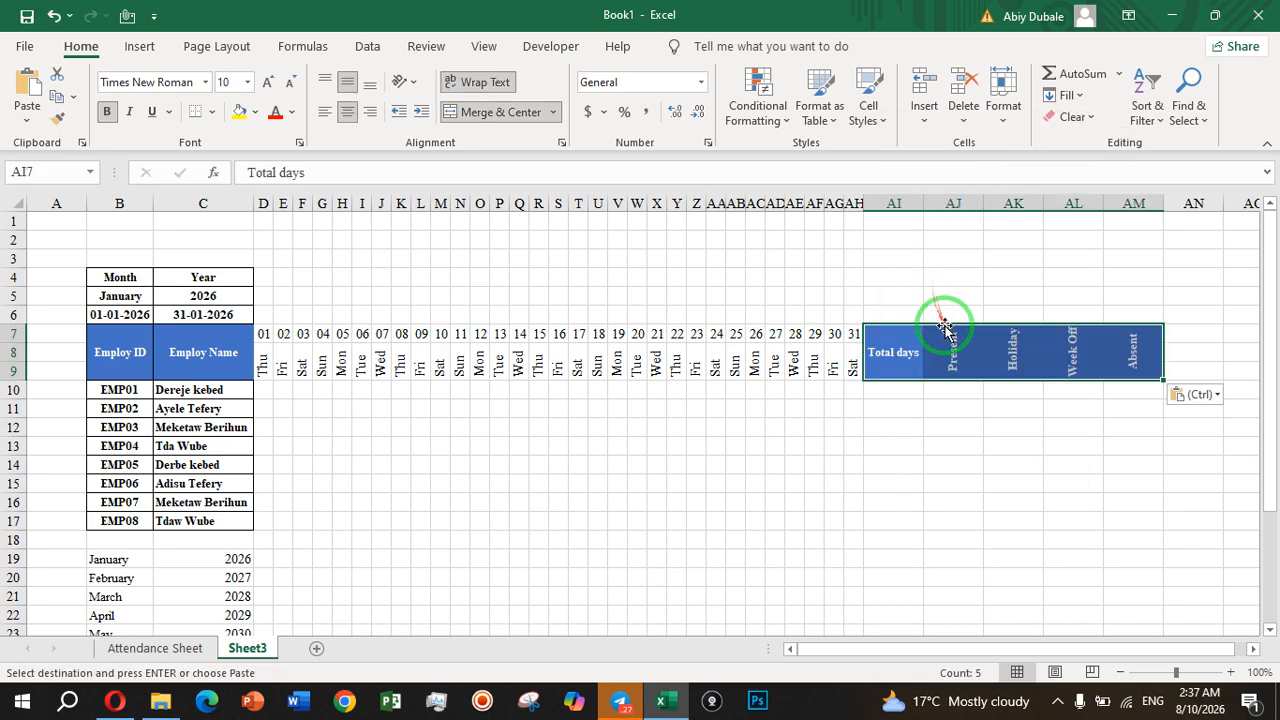
- Narrow columns AI:AM equally so that Total days wraps onto two lines and the rotated summary headers fit
click(983, 417)
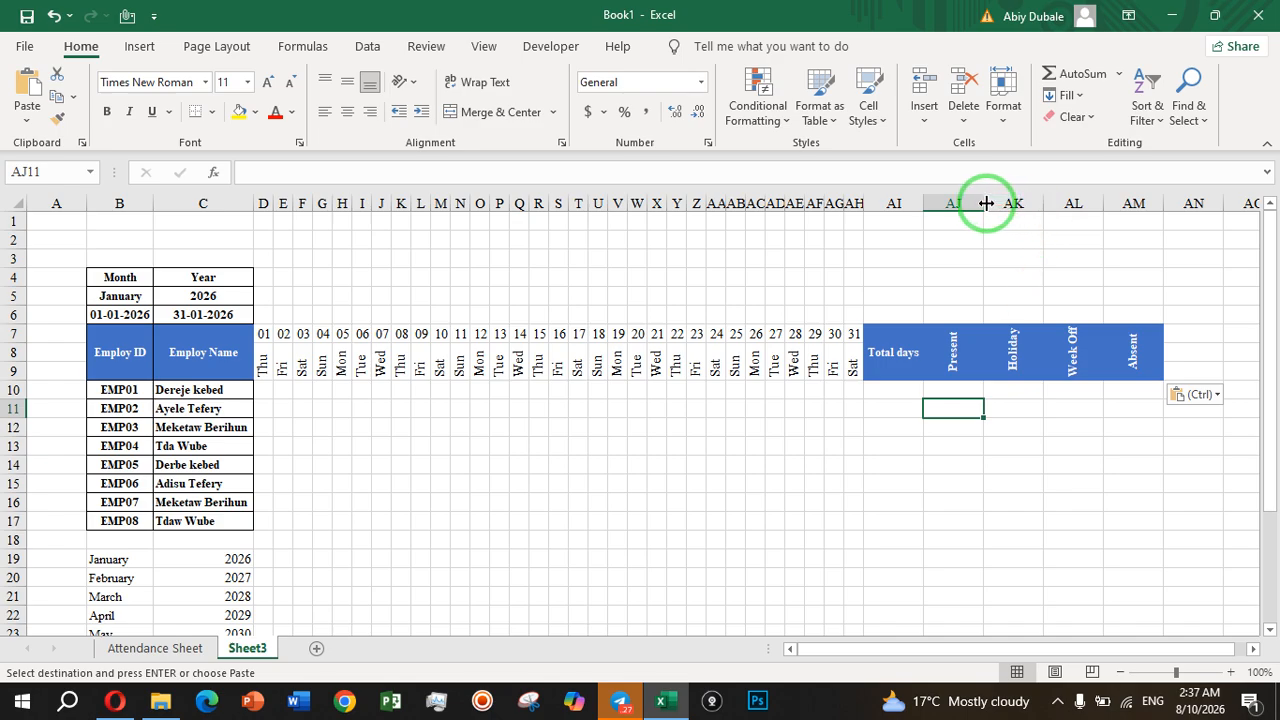
drag(894, 203, 1115, 205)
drag(910, 206, 927, 208)
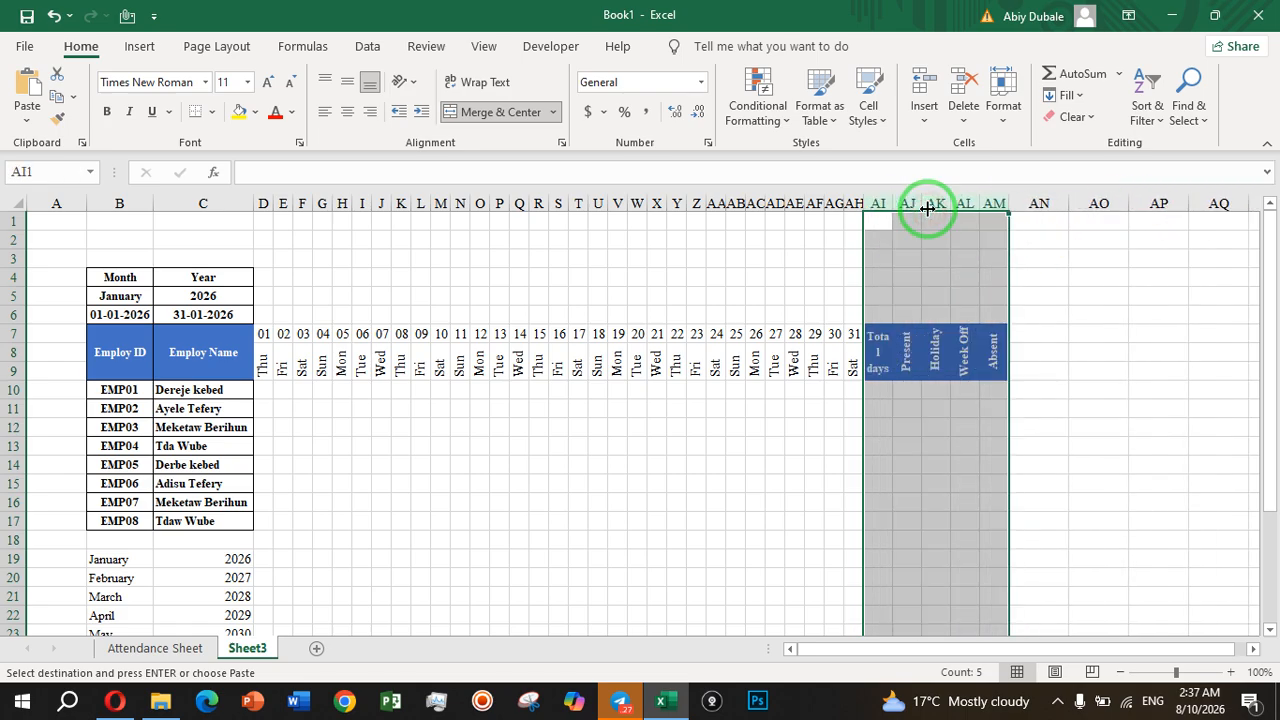
drag(1008, 207, 1020, 206)
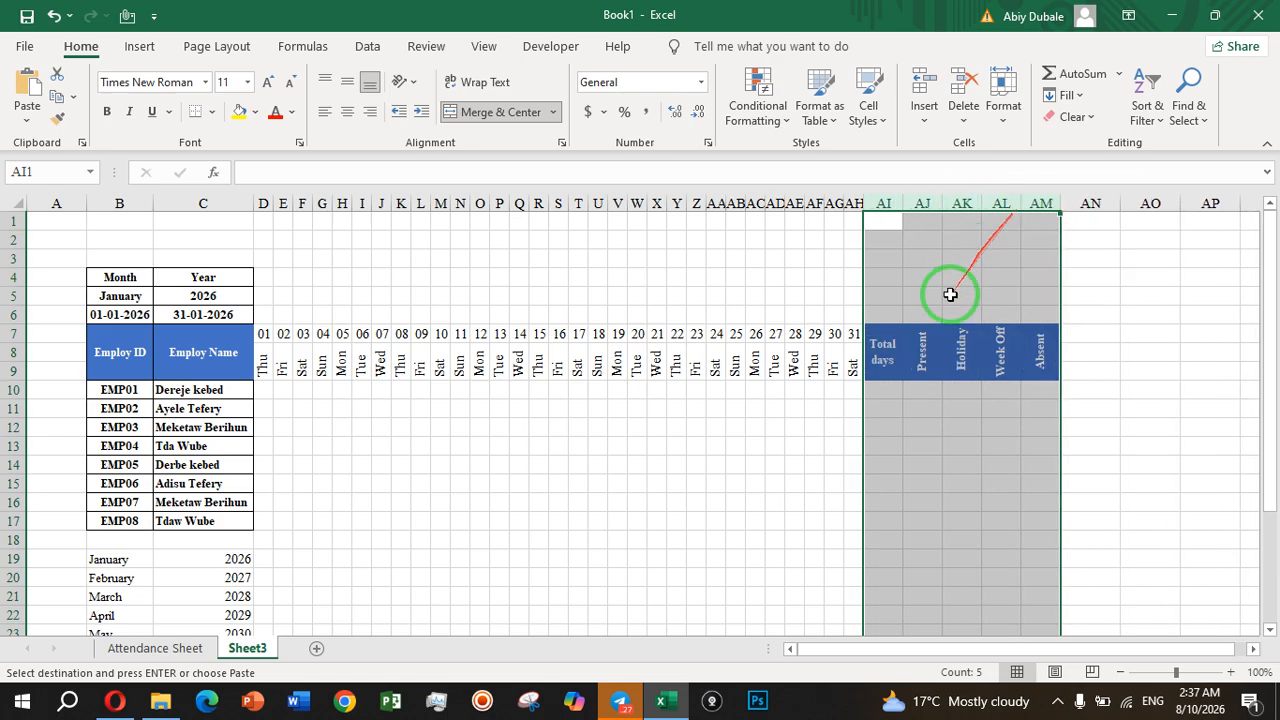
click(906, 450)
click(817, 556)
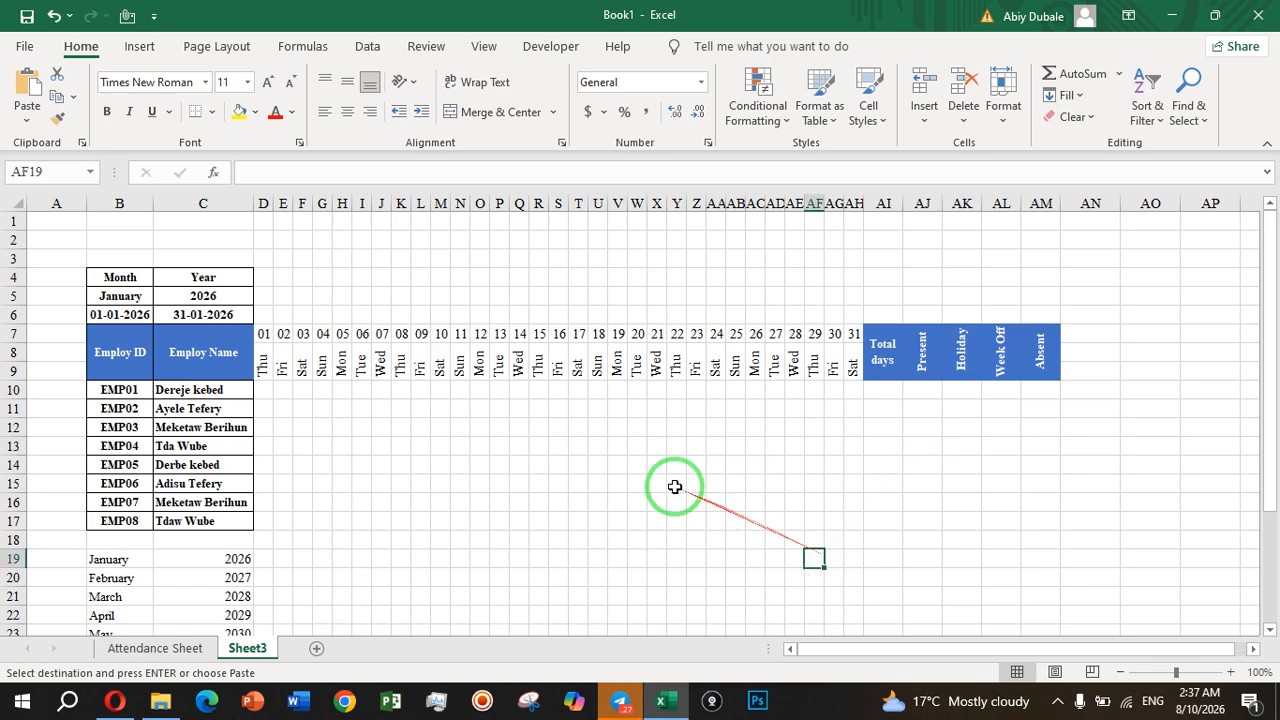
drag(265, 334, 1029, 365)
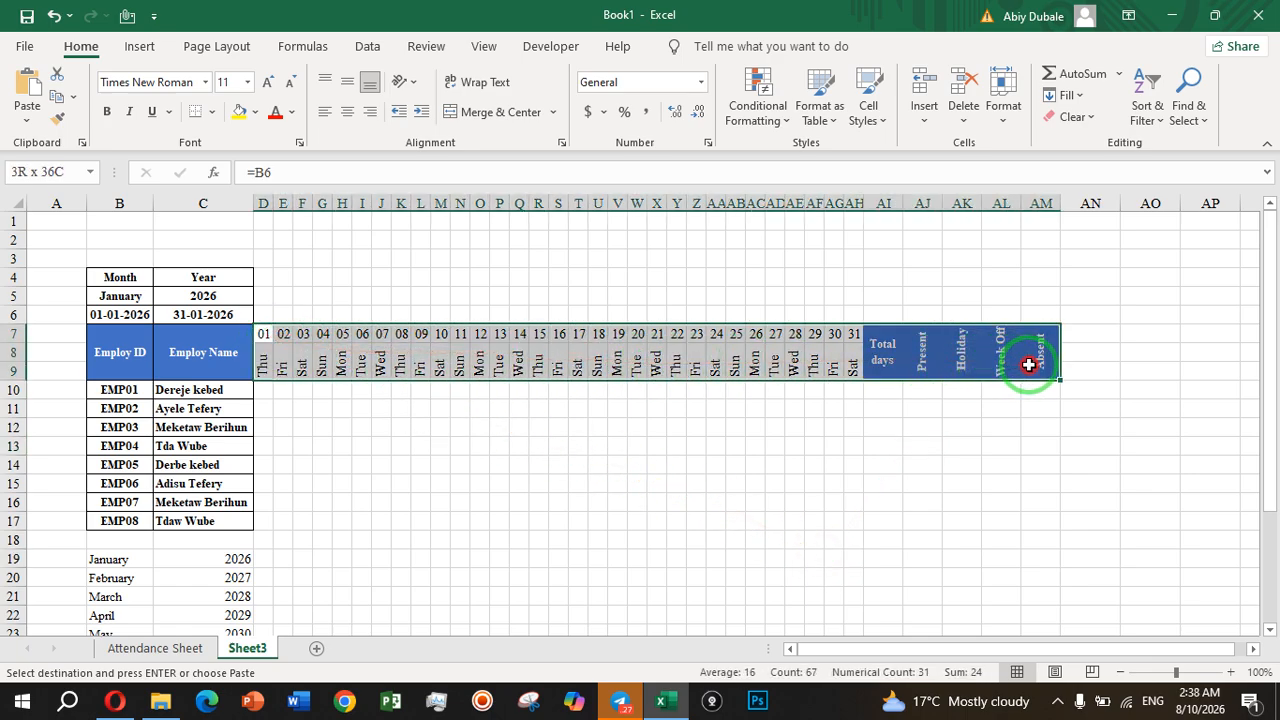
click(963, 432)
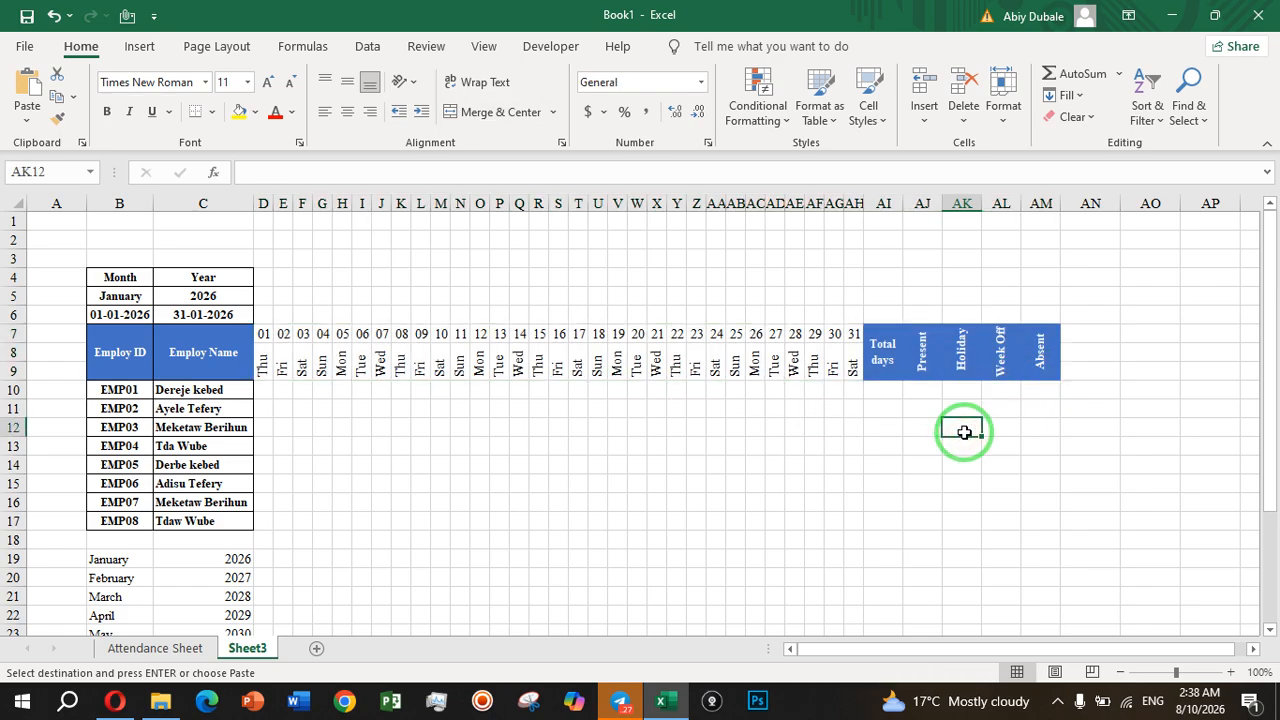
- Choose March from the month drop-down in B5 to test the automatic header dates
click(127, 297)
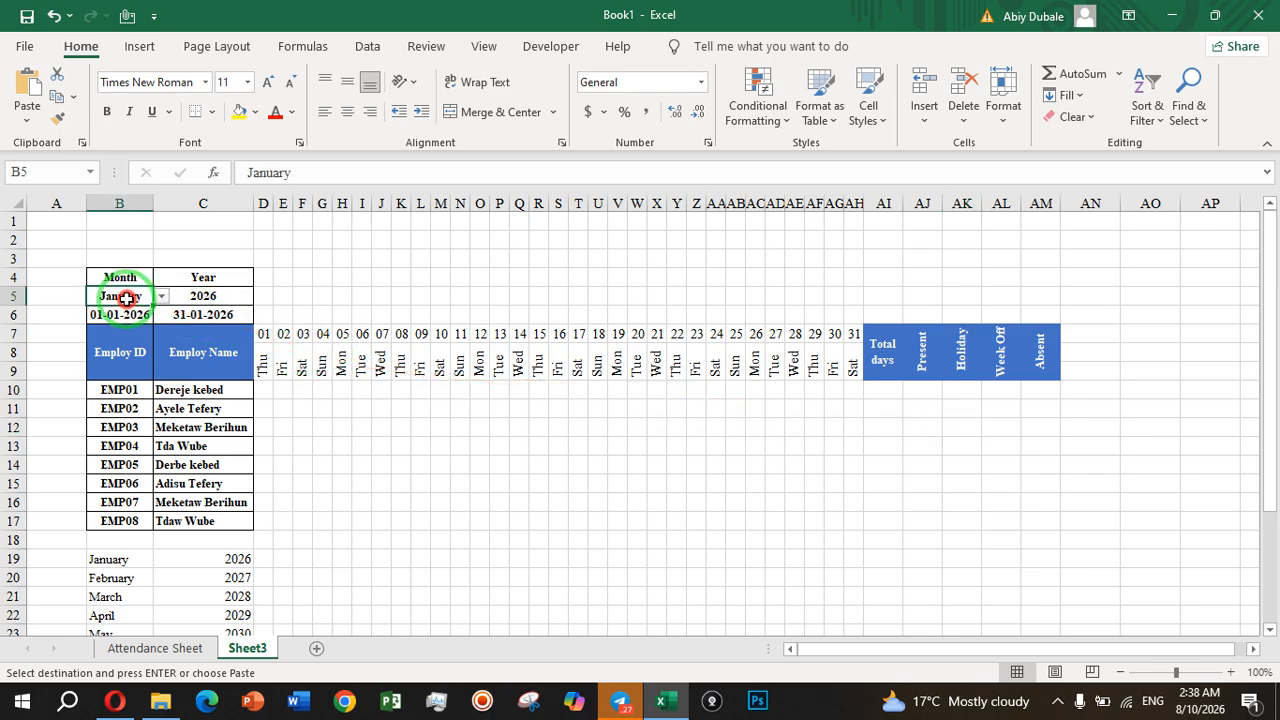
click(161, 296)
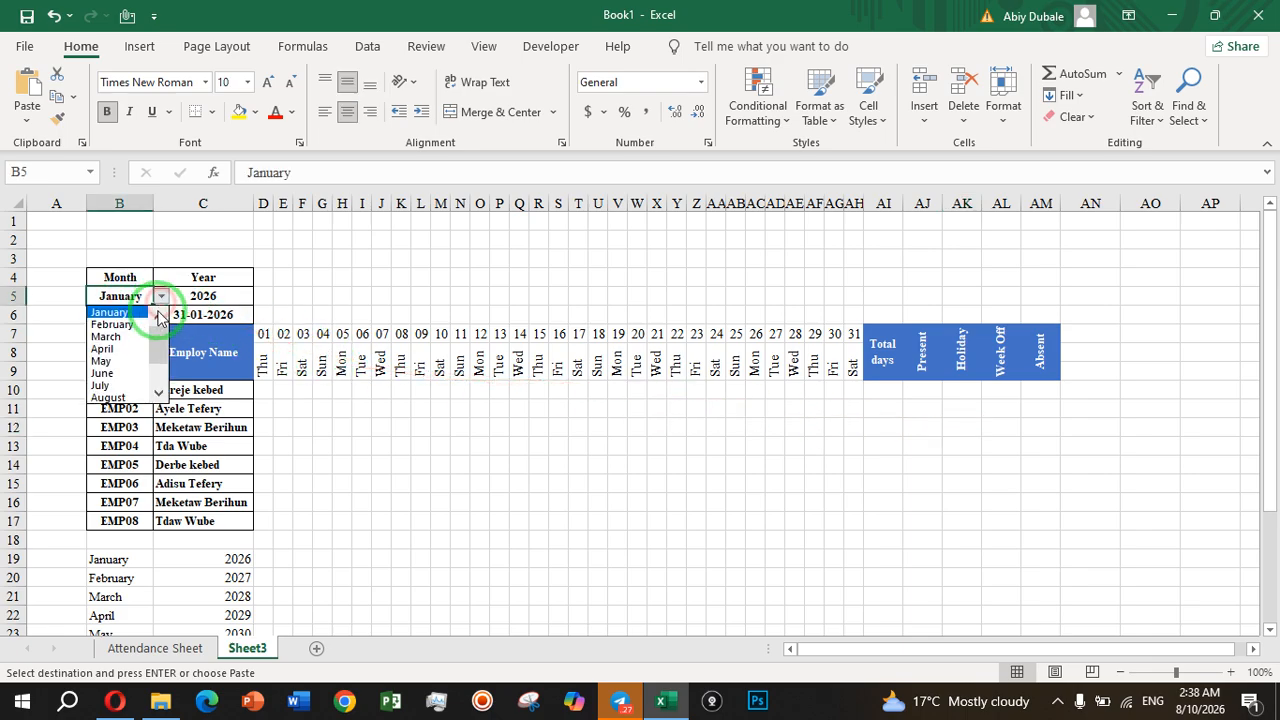
click(130, 334)
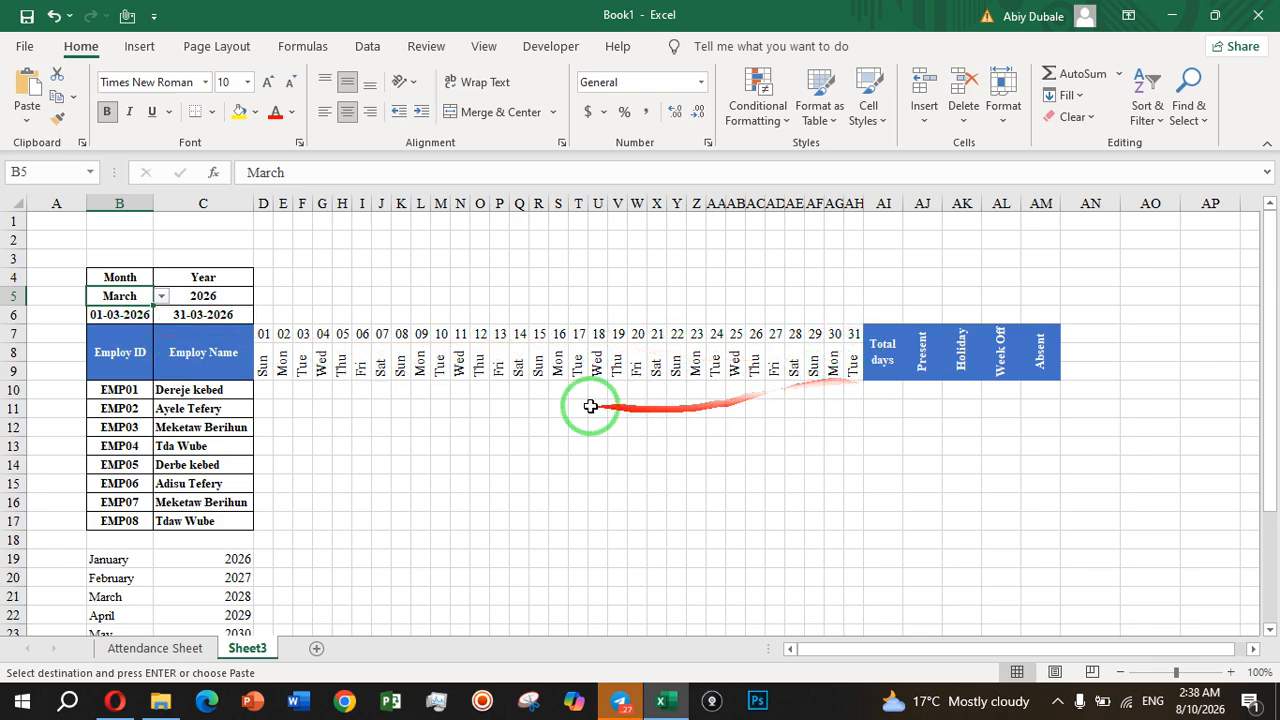
- Start a new conditional formatting rule for the header range D7:AM9 that formats only cells containing No Blanks
click(264, 334)
drag(297, 342, 1037, 367)
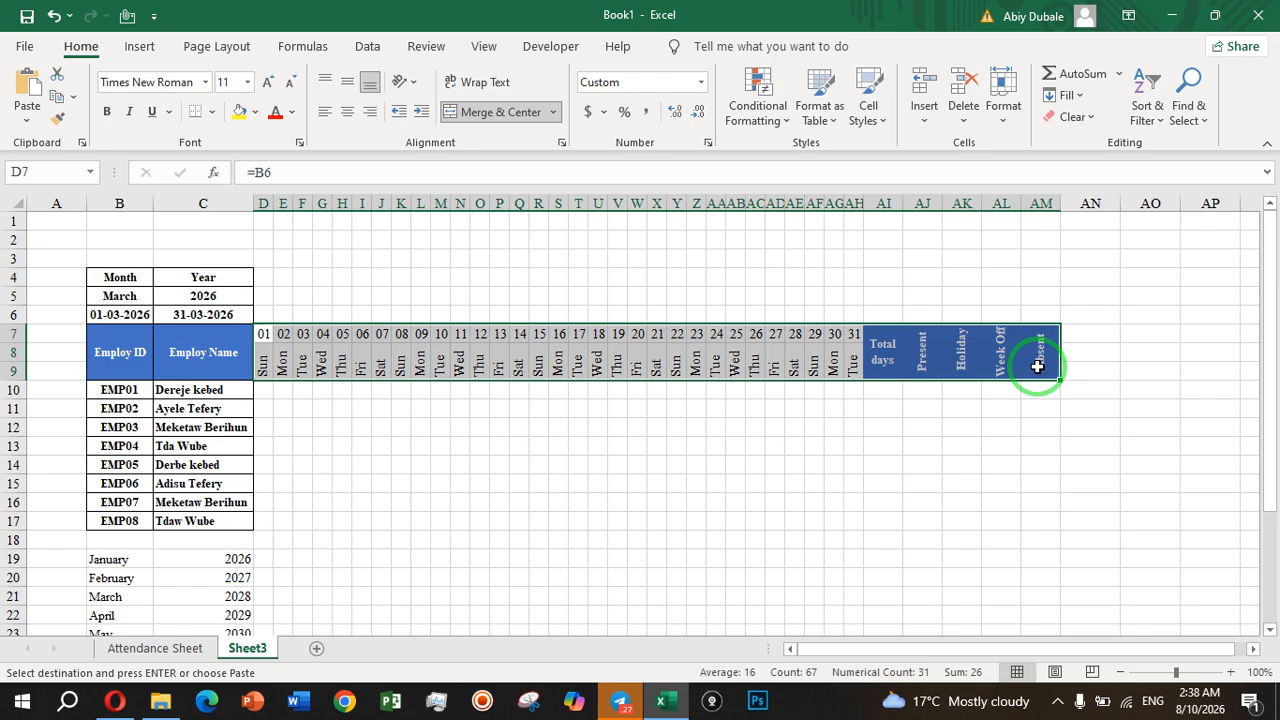
click(740, 118)
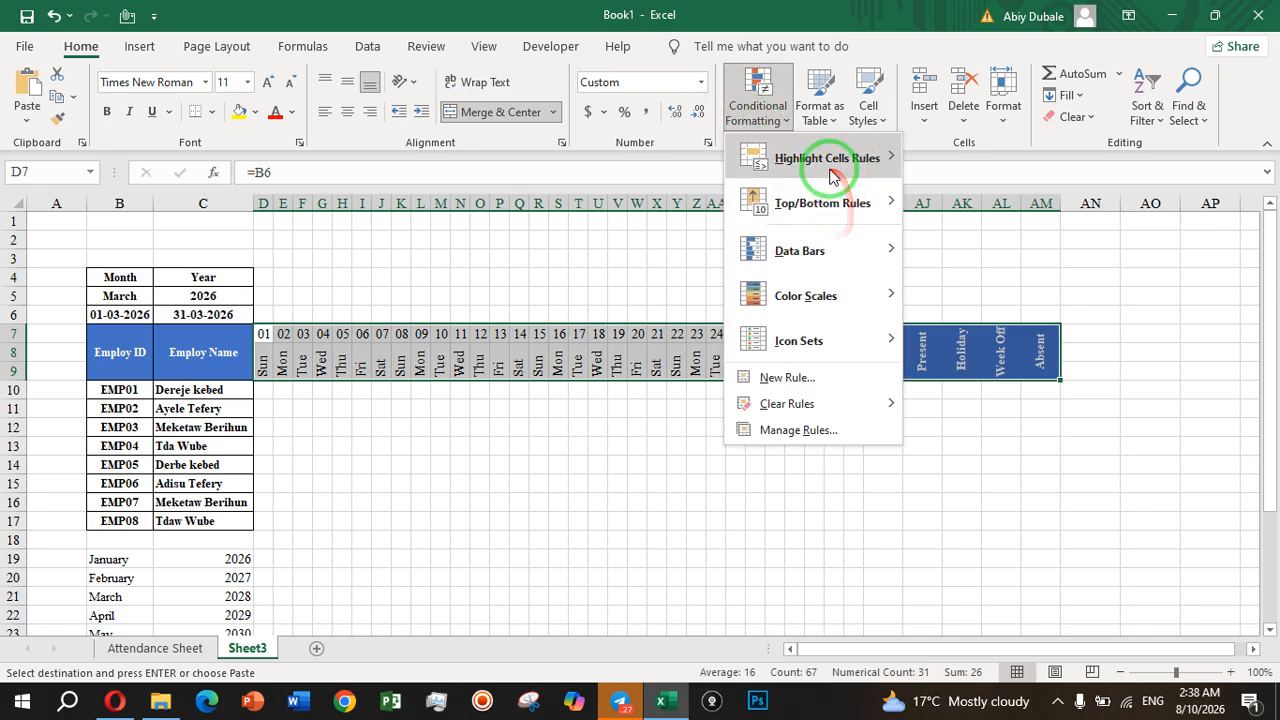
click(801, 379)
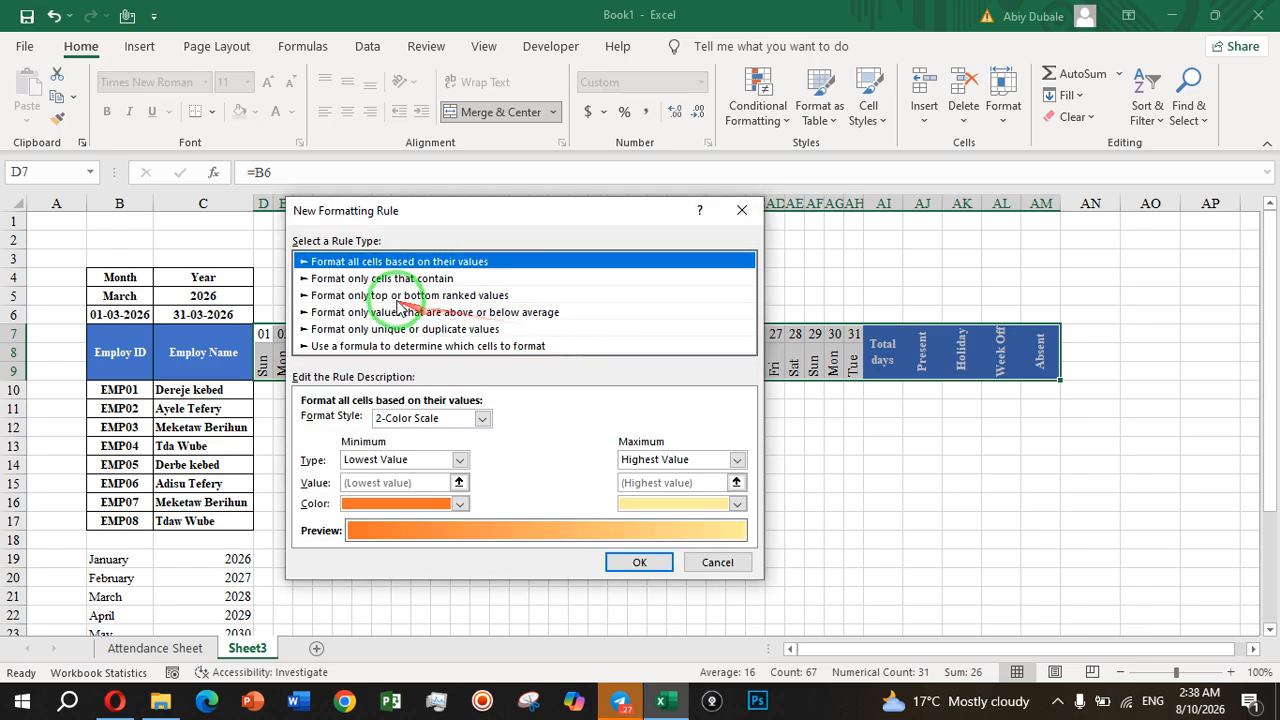
click(373, 281)
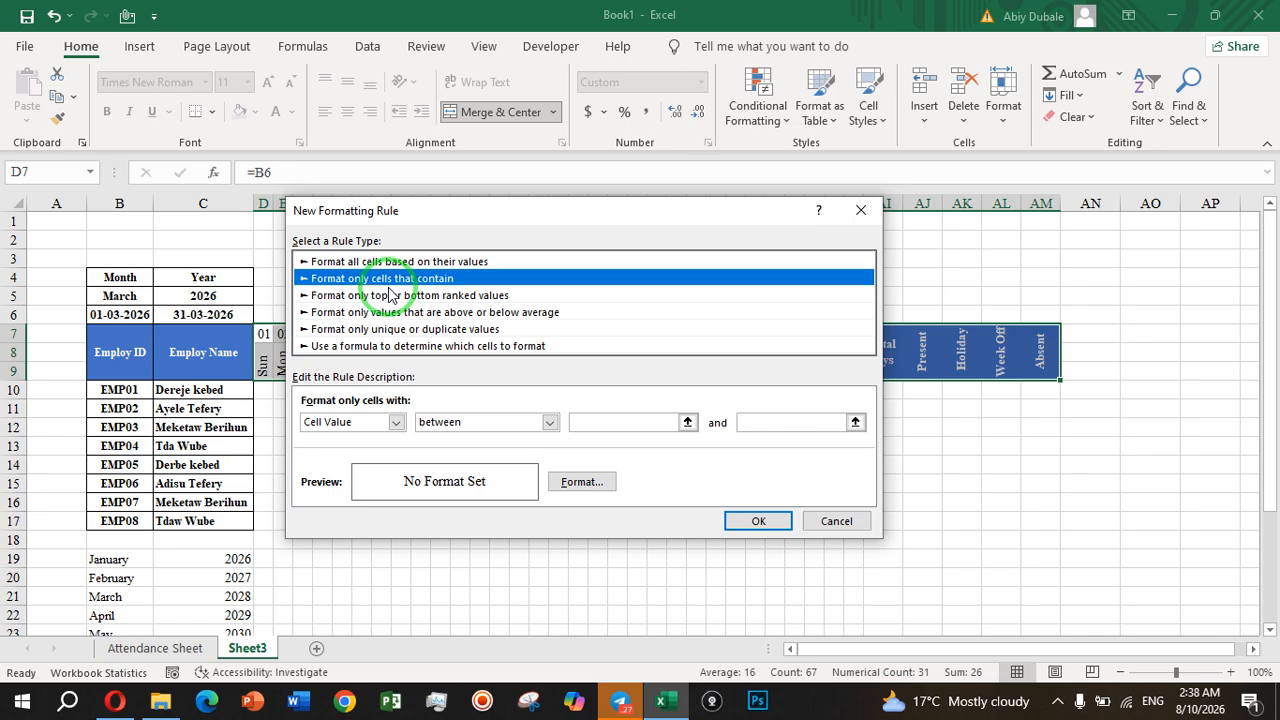
click(397, 422)
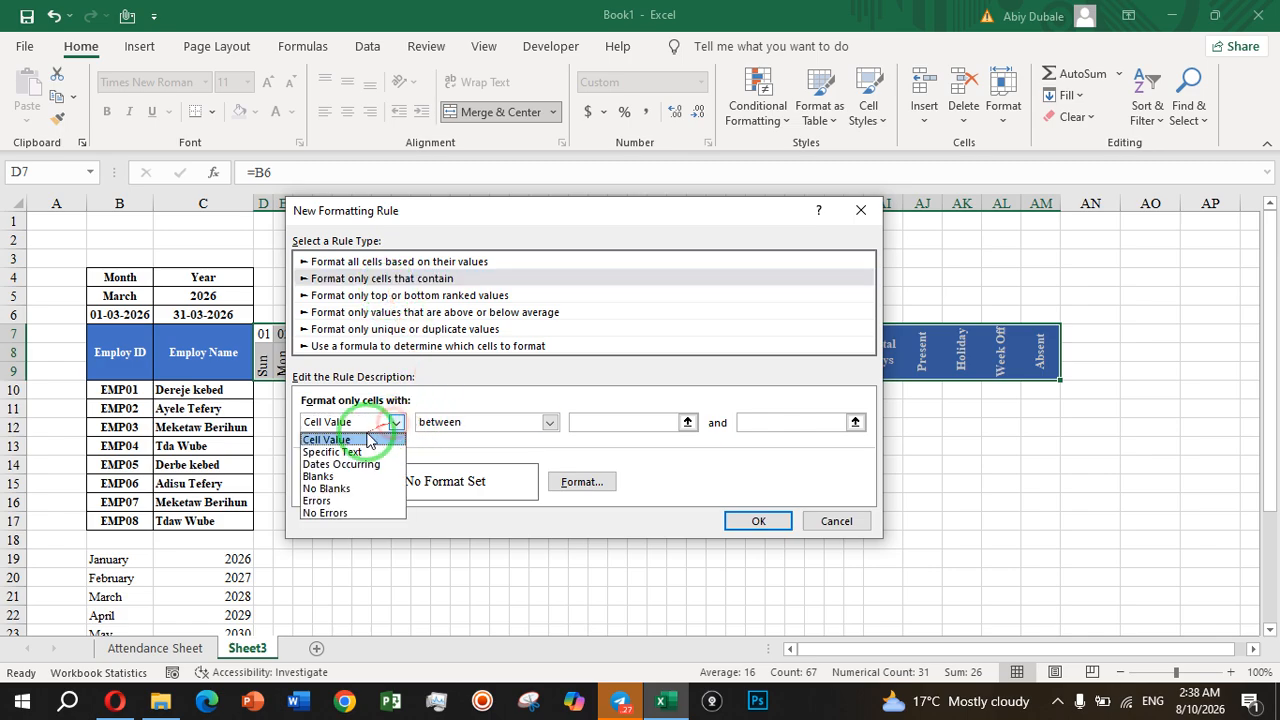
click(330, 488)
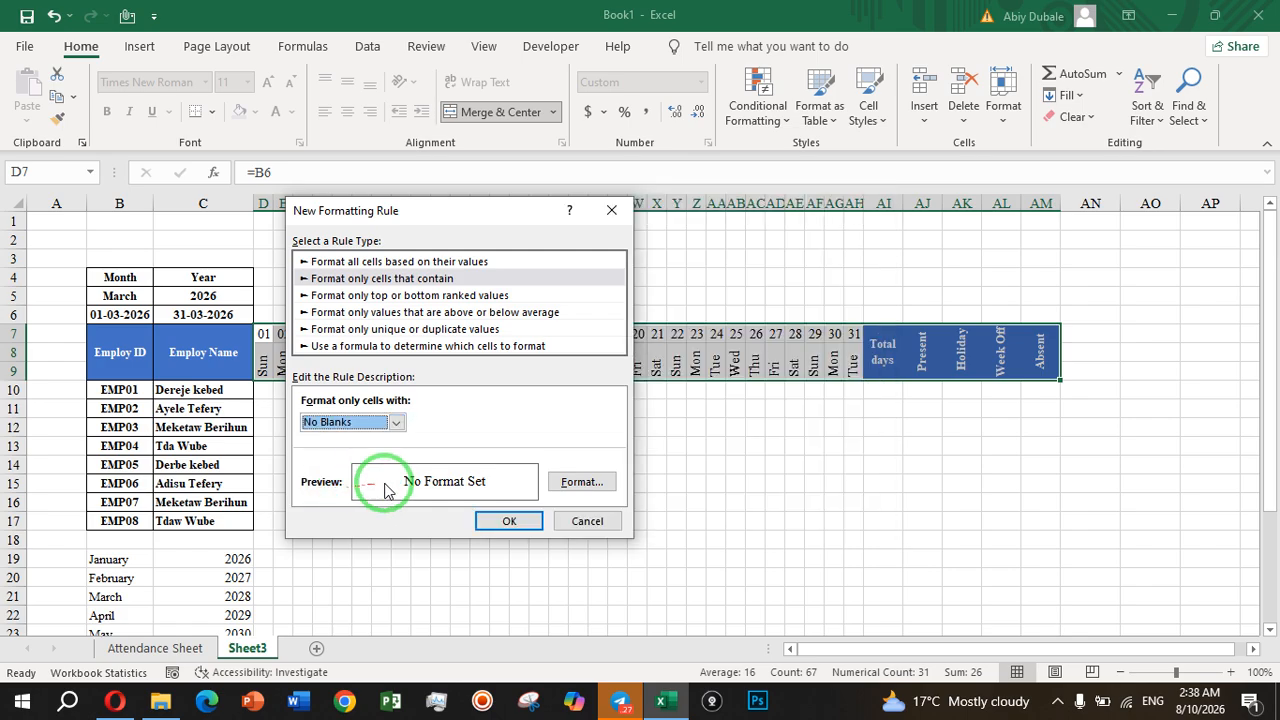
- Add an outline border to the format of the No Blanks rule
click(572, 484)
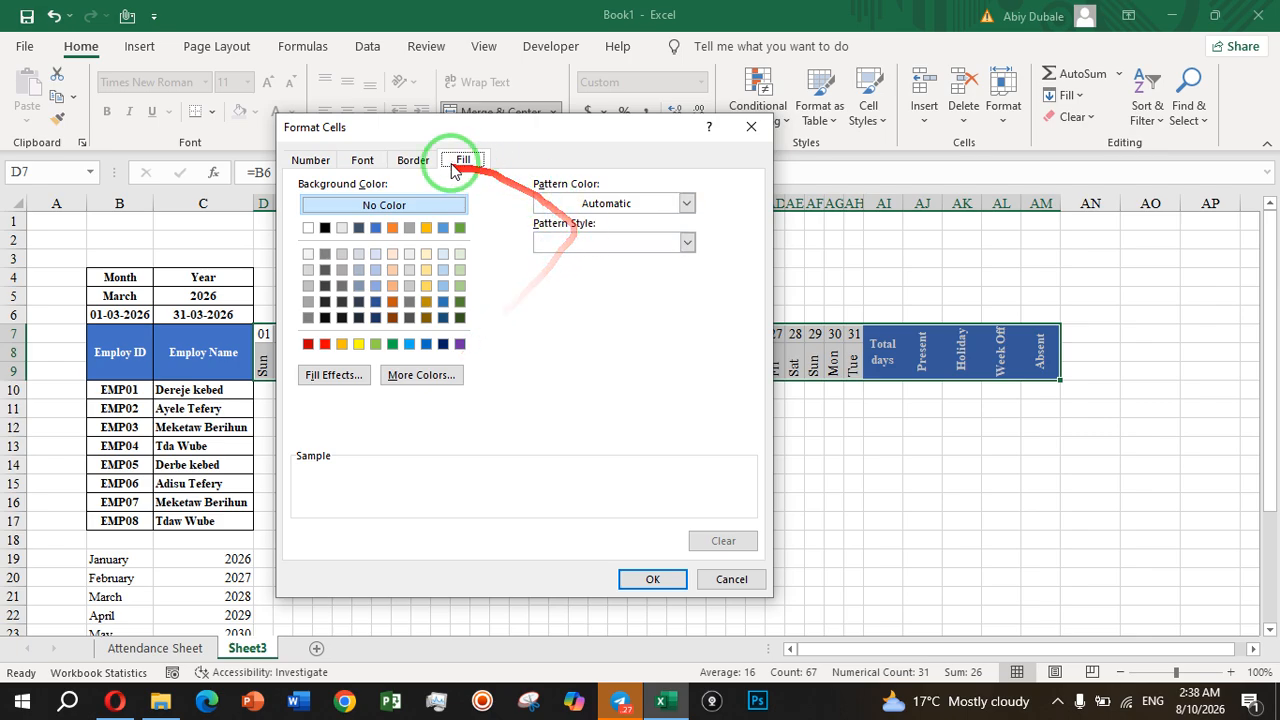
click(415, 161)
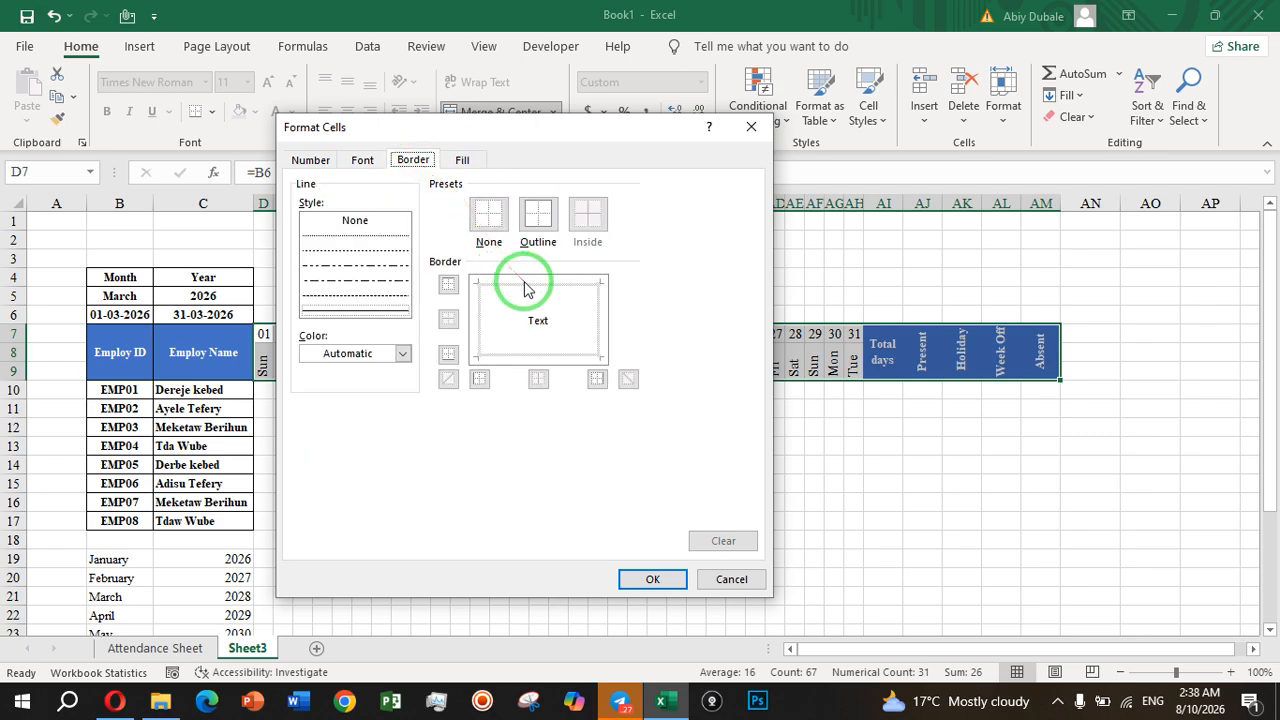
click(535, 232)
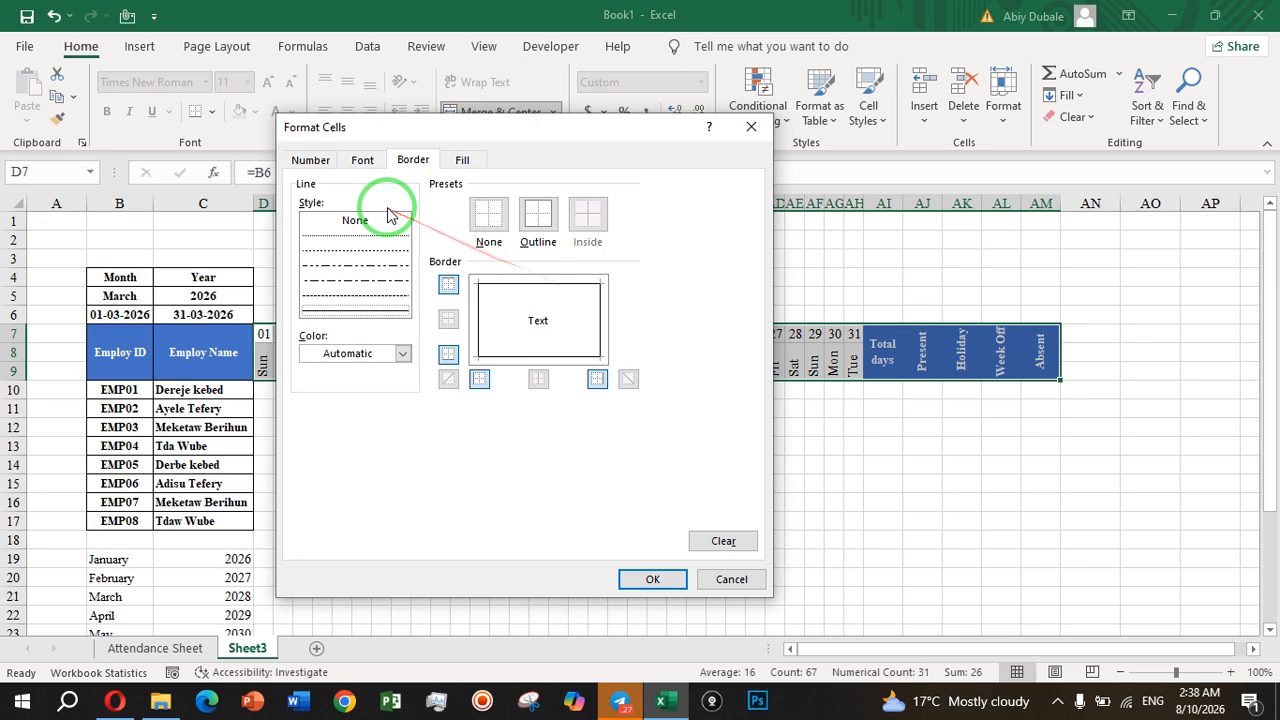
- Set the font of the No Blanks rule's format to bold white
click(364, 161)
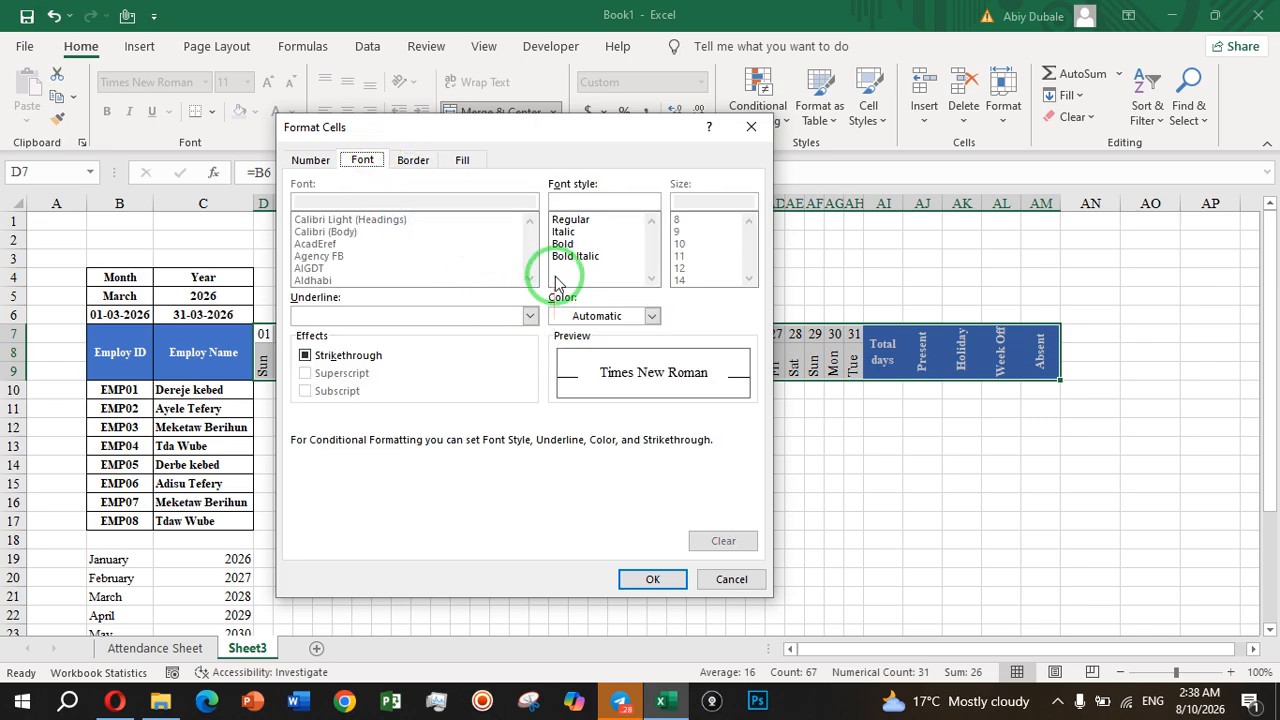
click(648, 316)
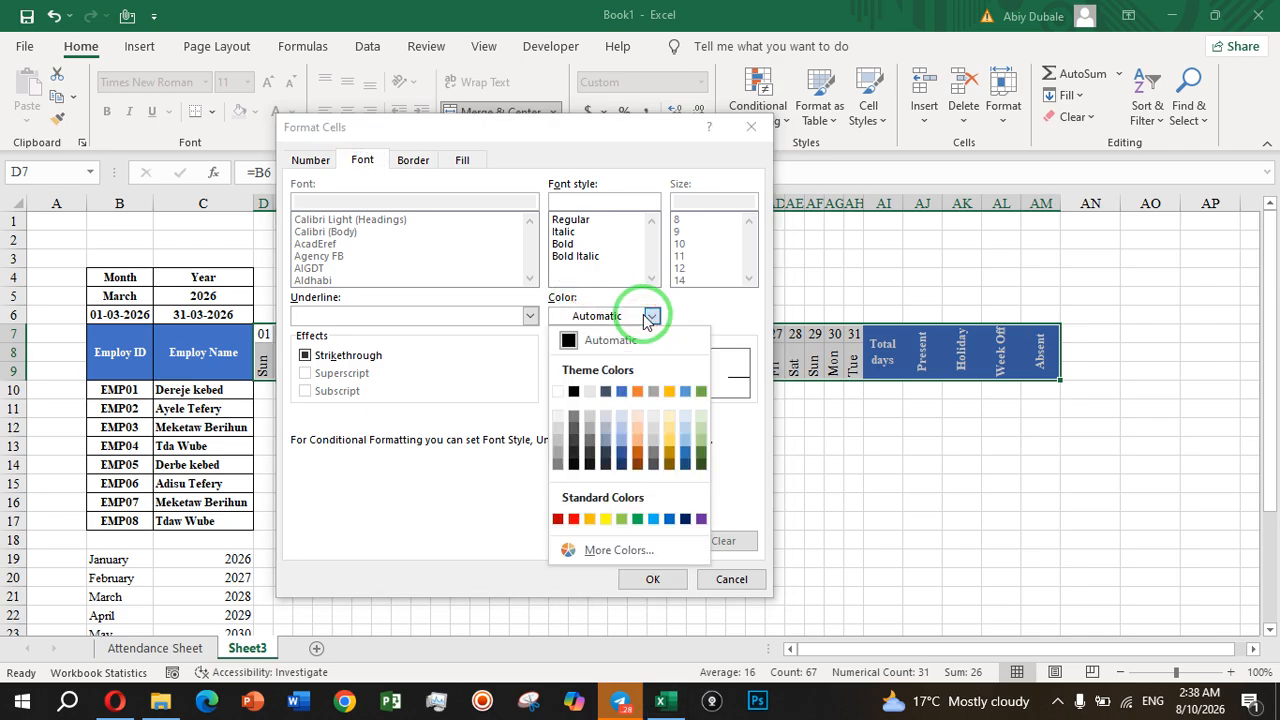
click(563, 391)
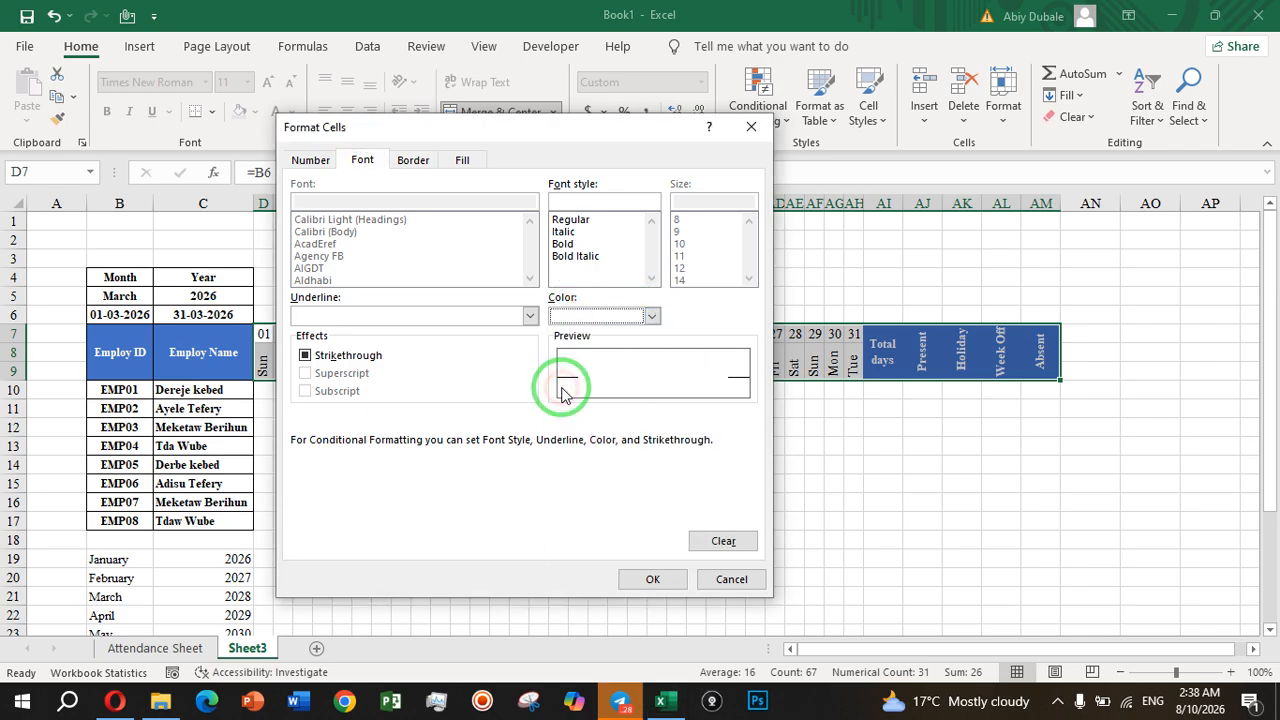
click(563, 244)
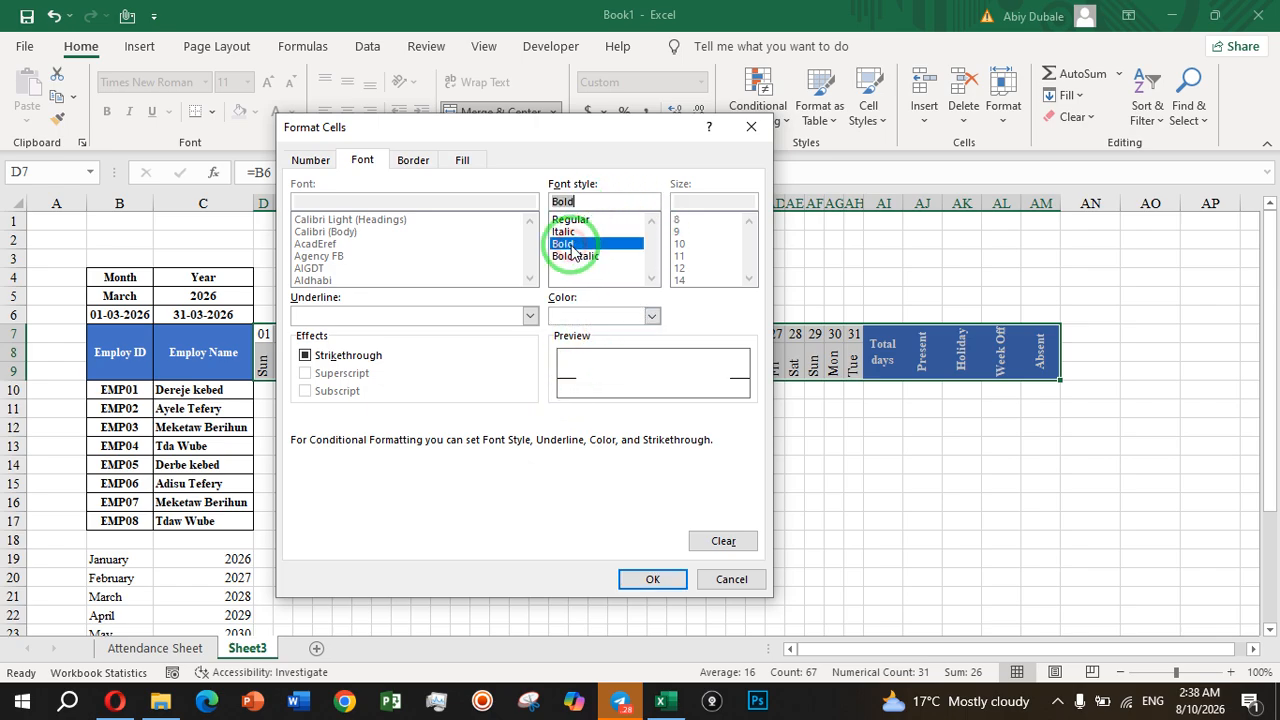
- Give the No Blanks rule a standard blue fill and apply the rule to the header range
click(460, 161)
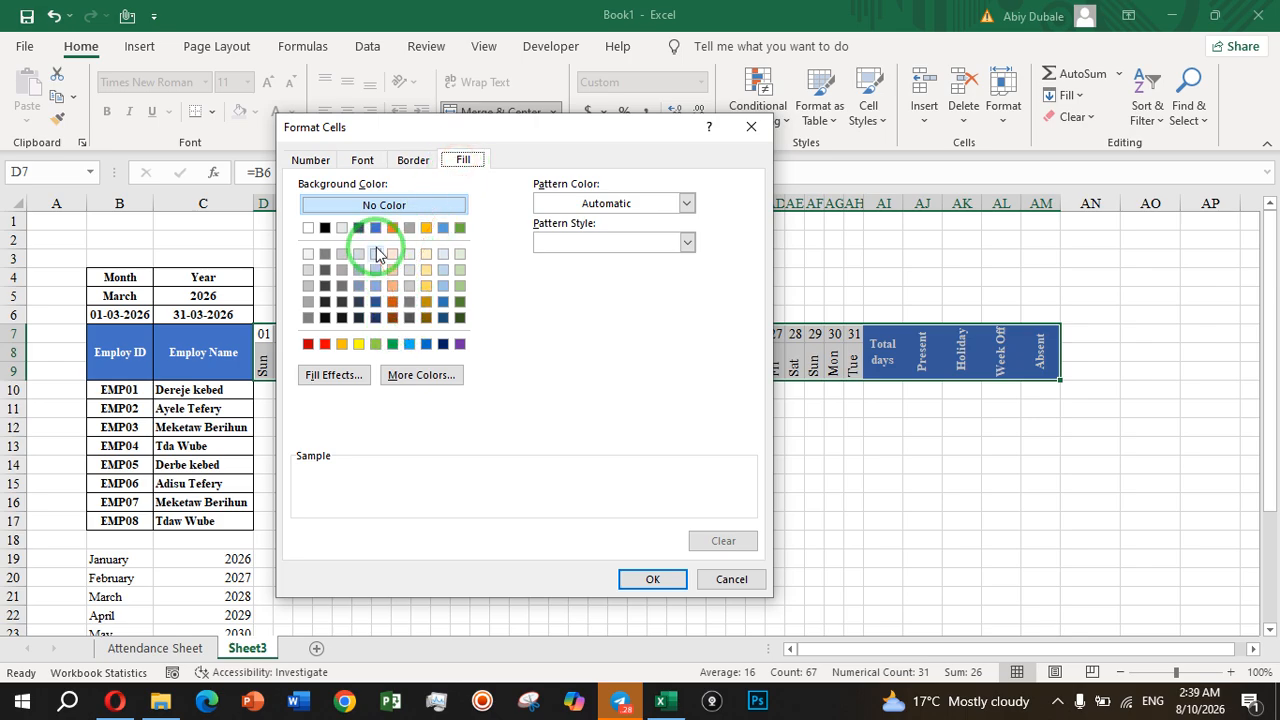
click(426, 344)
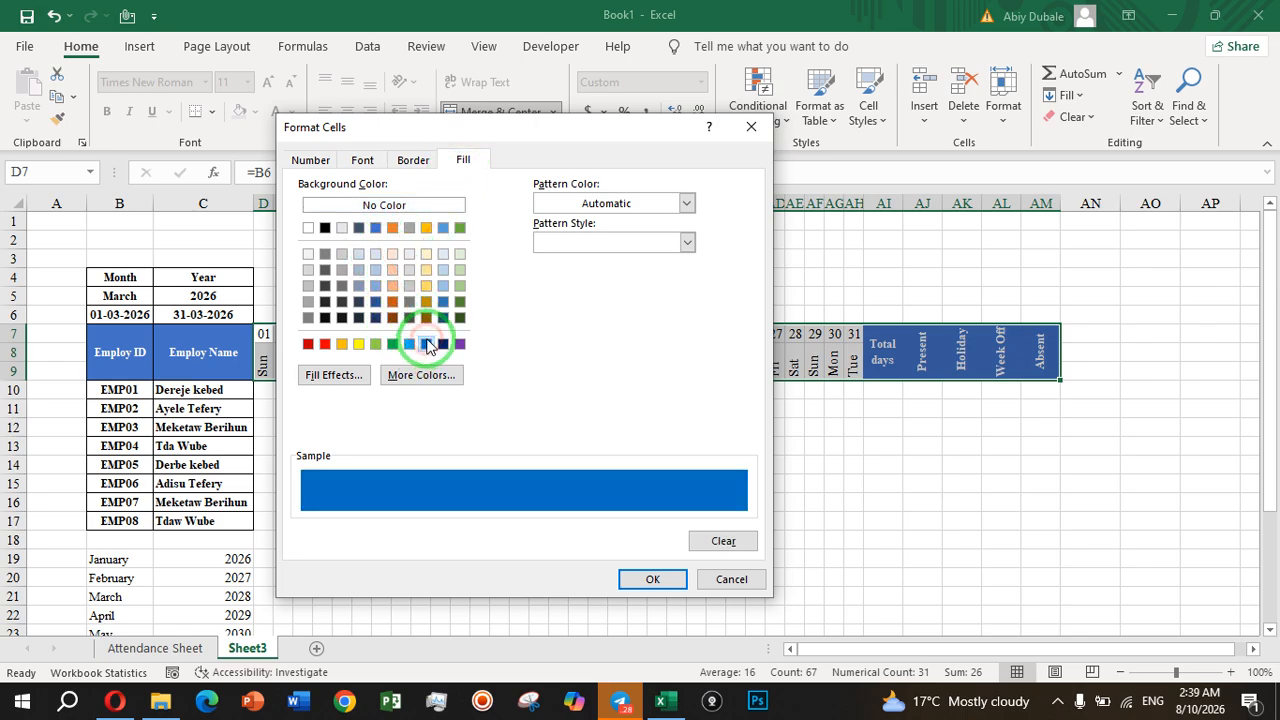
click(655, 580)
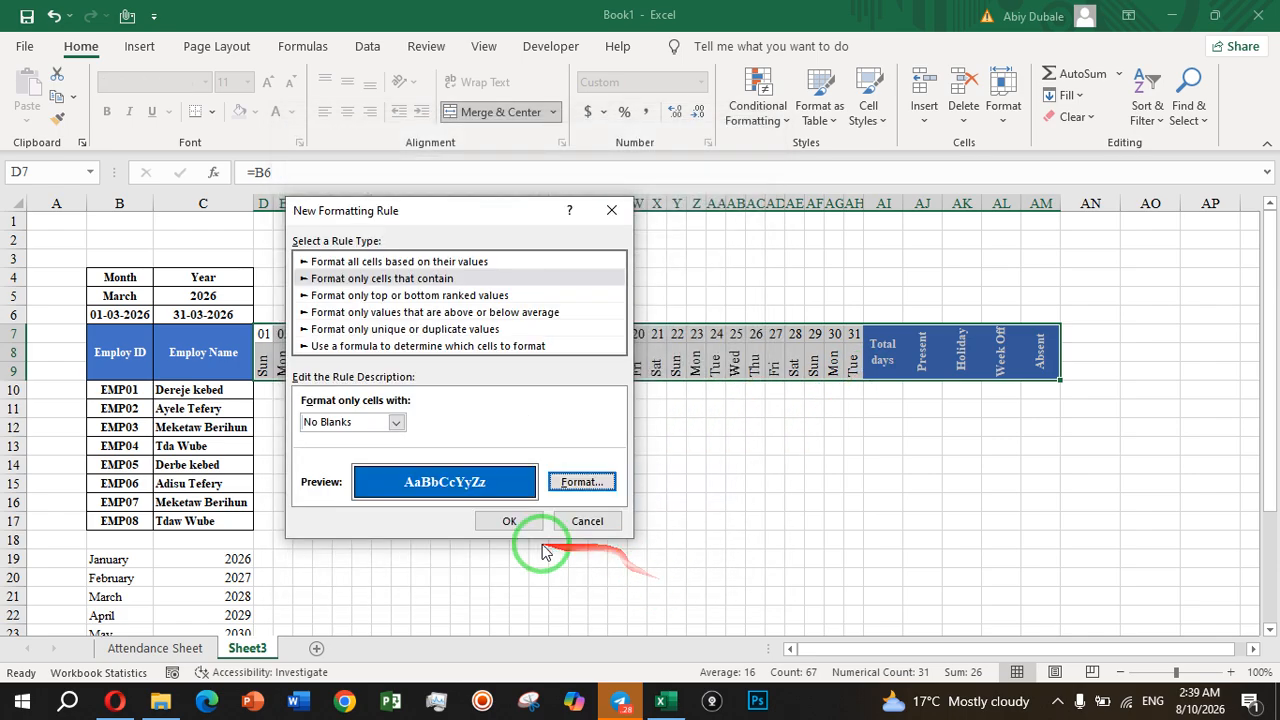
click(508, 518)
click(633, 535)
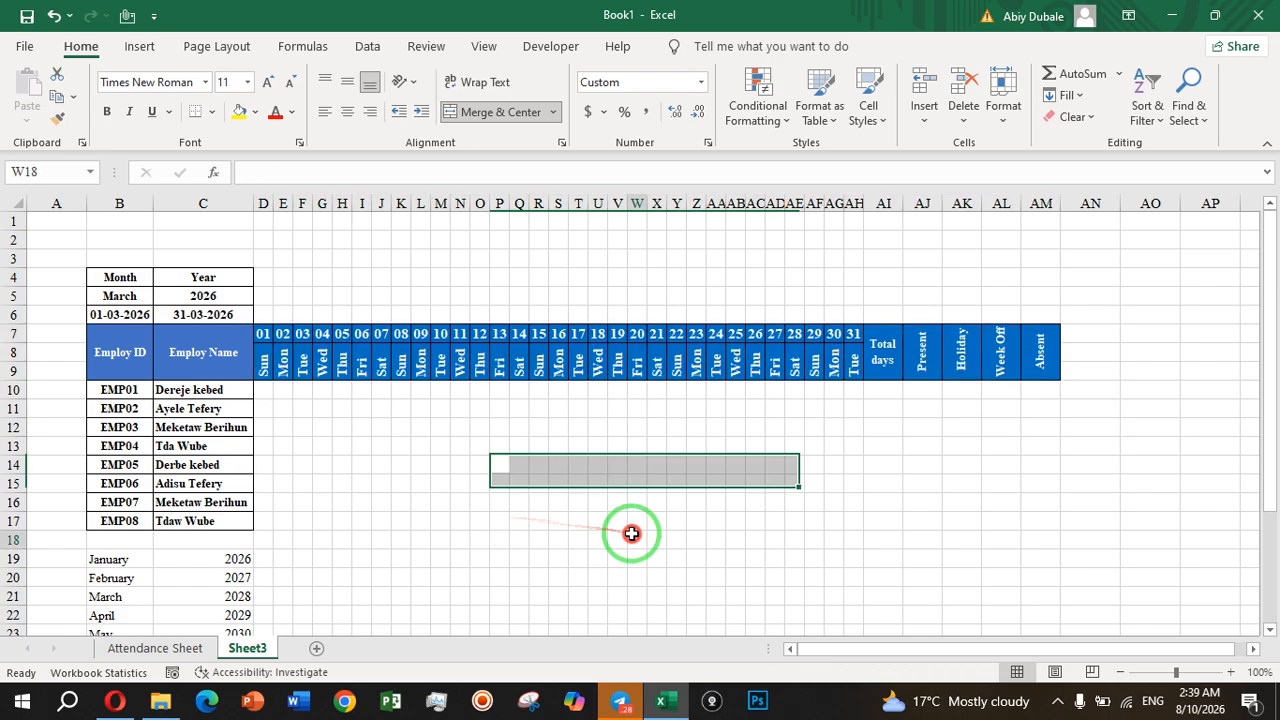
click(890, 406)
click(688, 503)
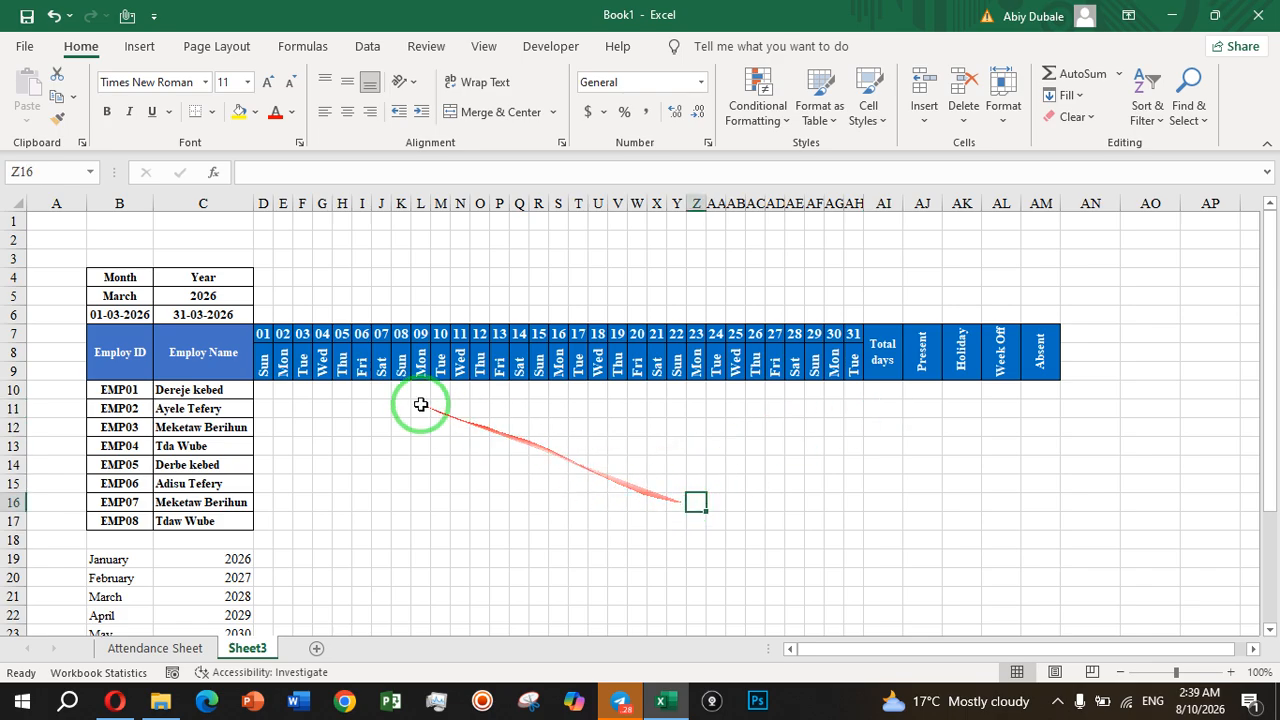
click(735, 426)
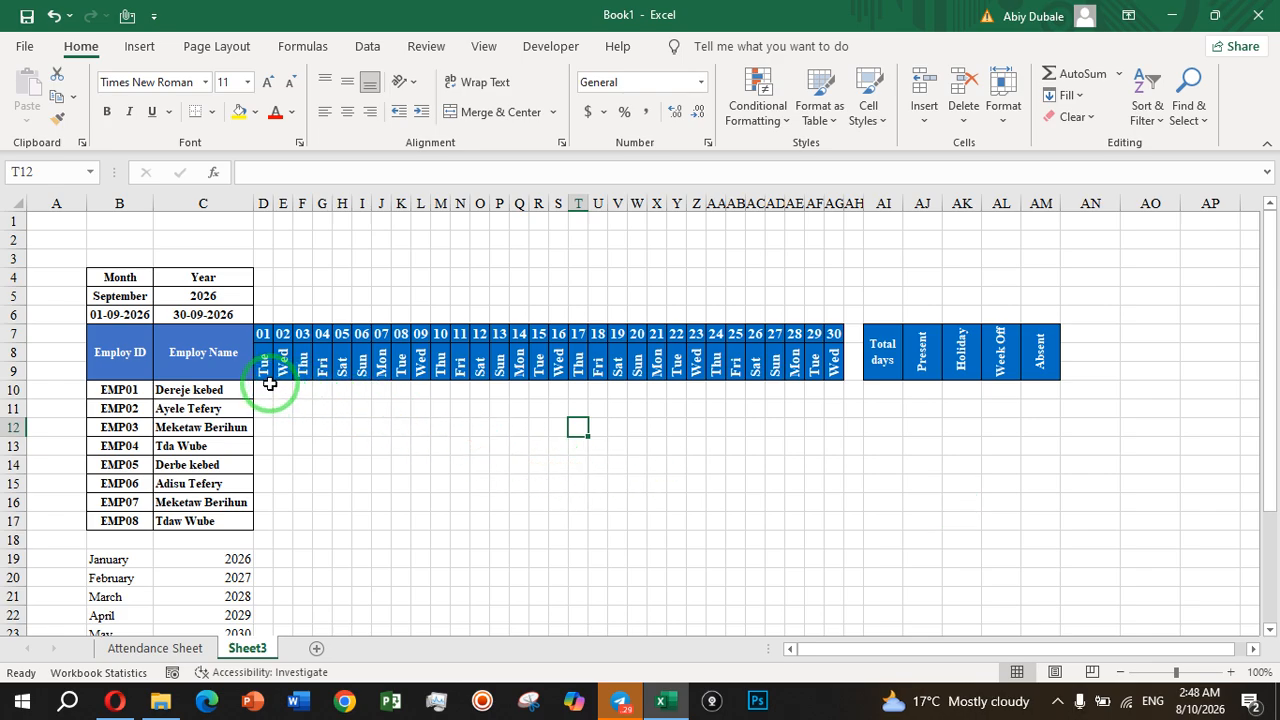
- Start a new formula-based conditional formatting rule for D7:AM17 with the formula =D$7<>""
mouse_move(263, 338)
mouse_down()
mouse_move(937, 529)
mouse_move(1004, 493)
mouse_move(1003, 521)
mouse_move(1050, 512)
mouse_up()
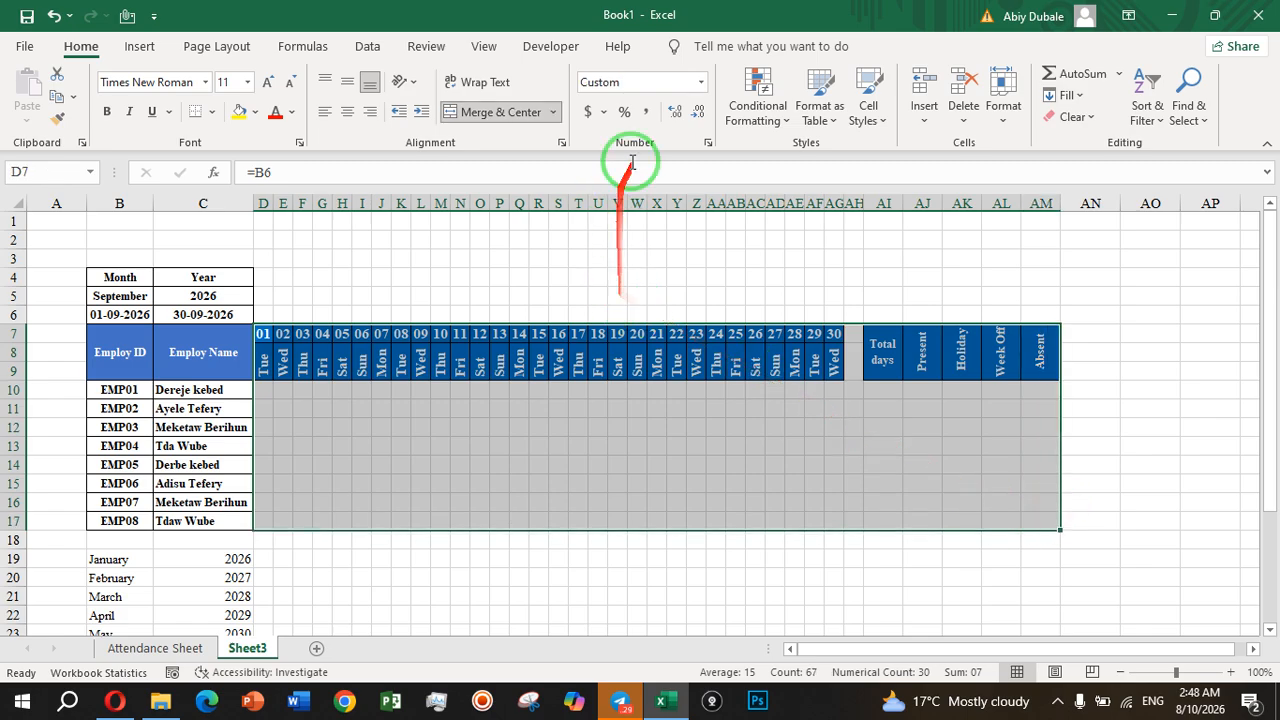
click(750, 111)
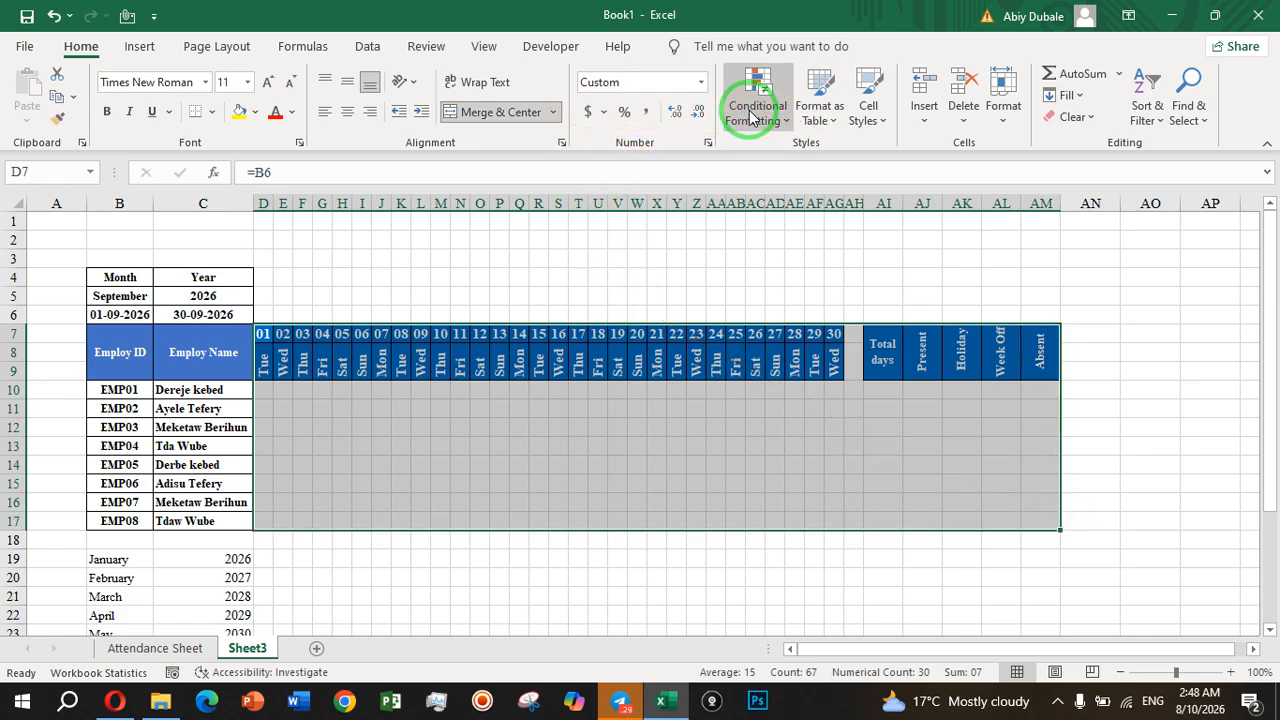
click(751, 116)
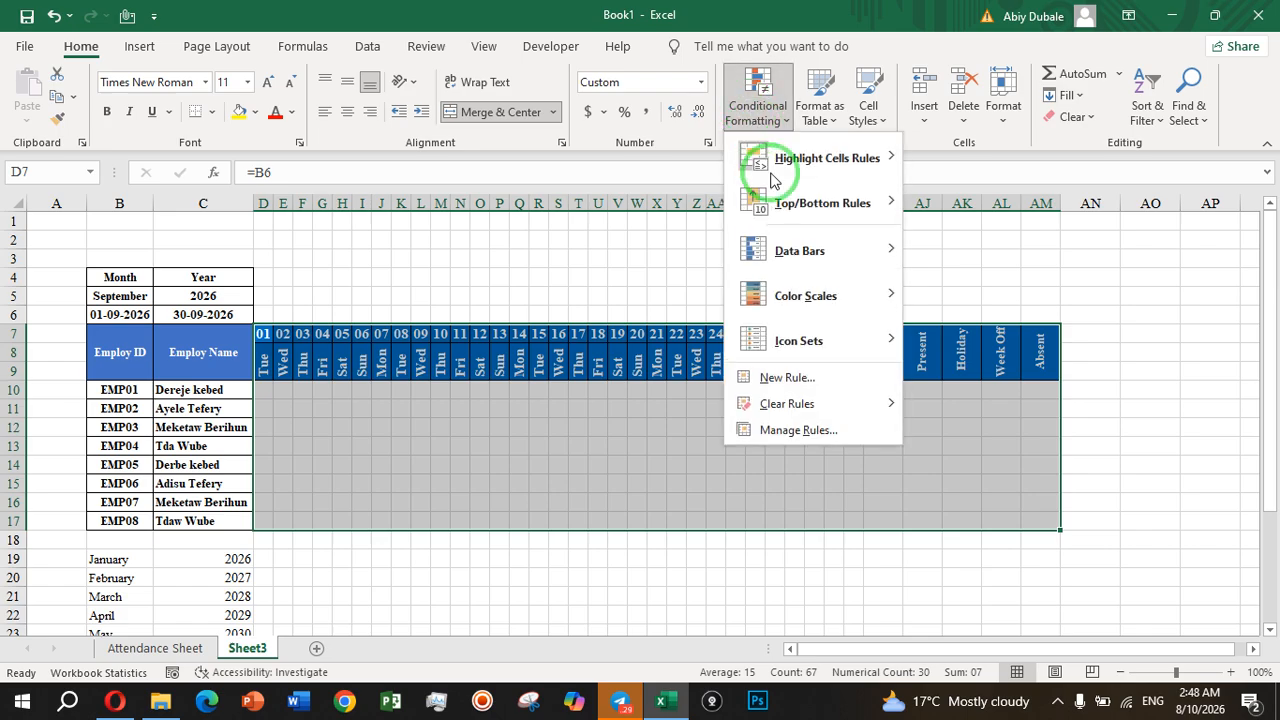
click(800, 377)
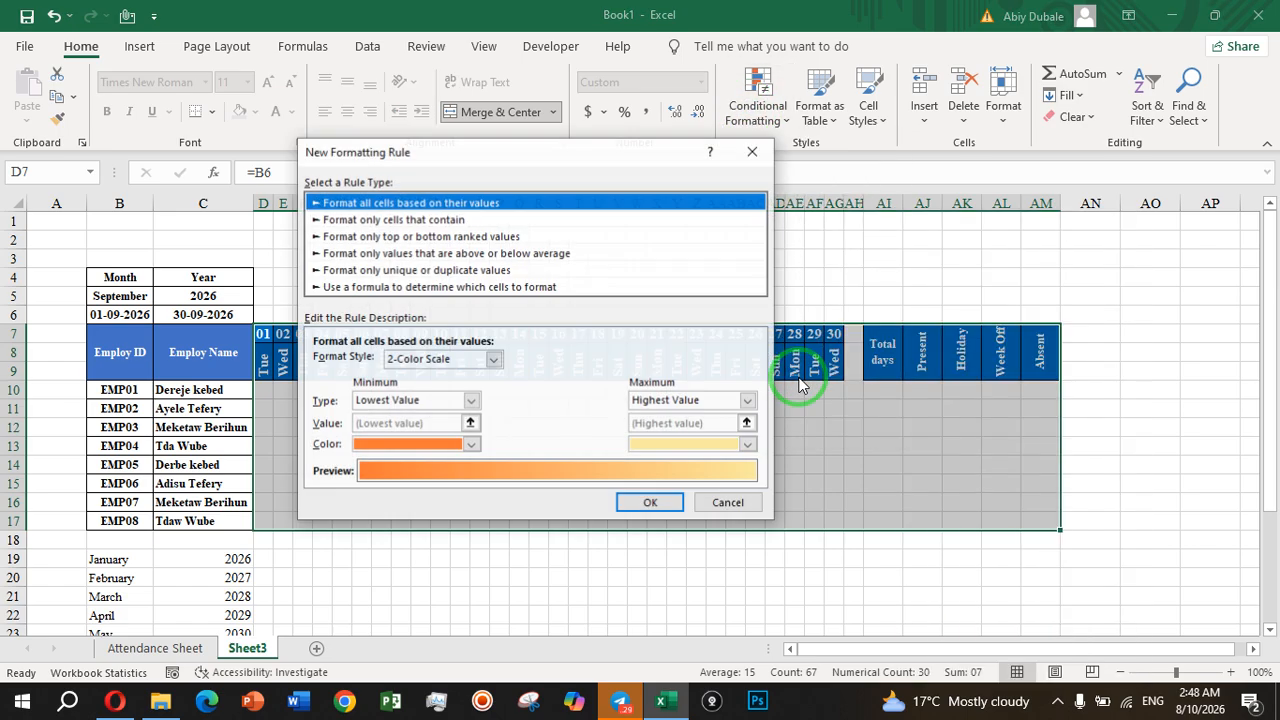
click(541, 178)
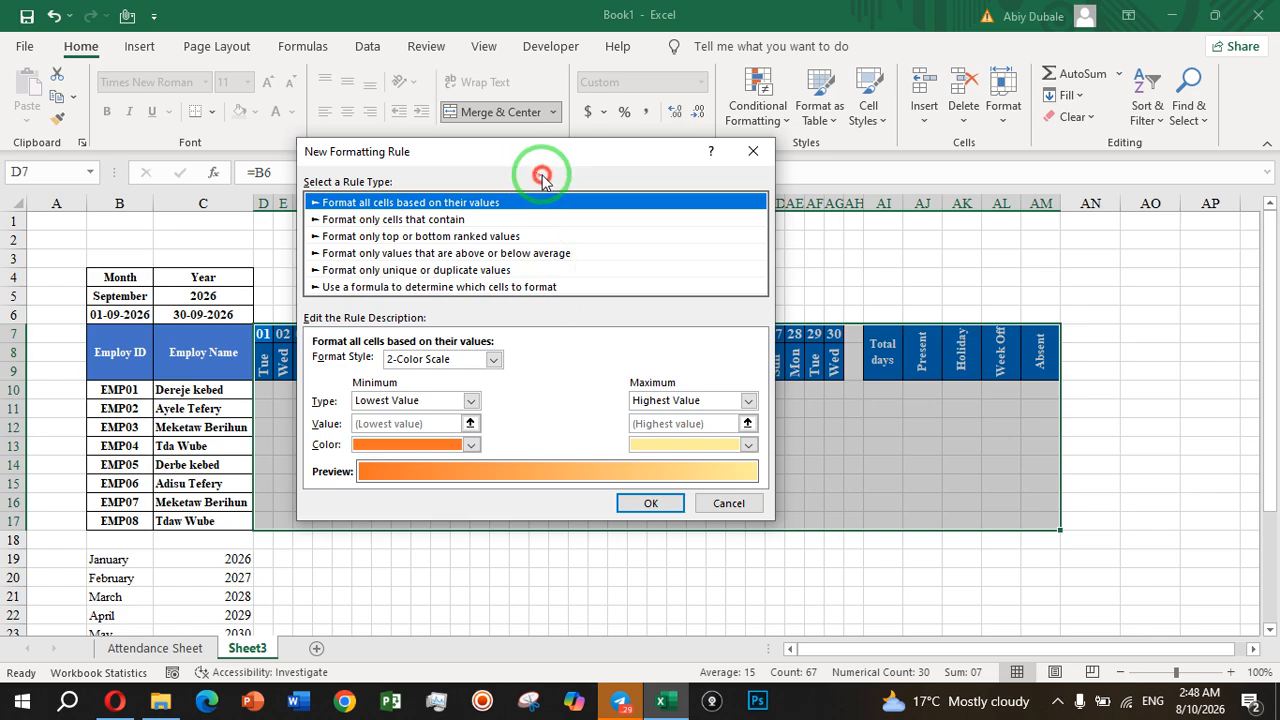
drag(520, 145, 663, 170)
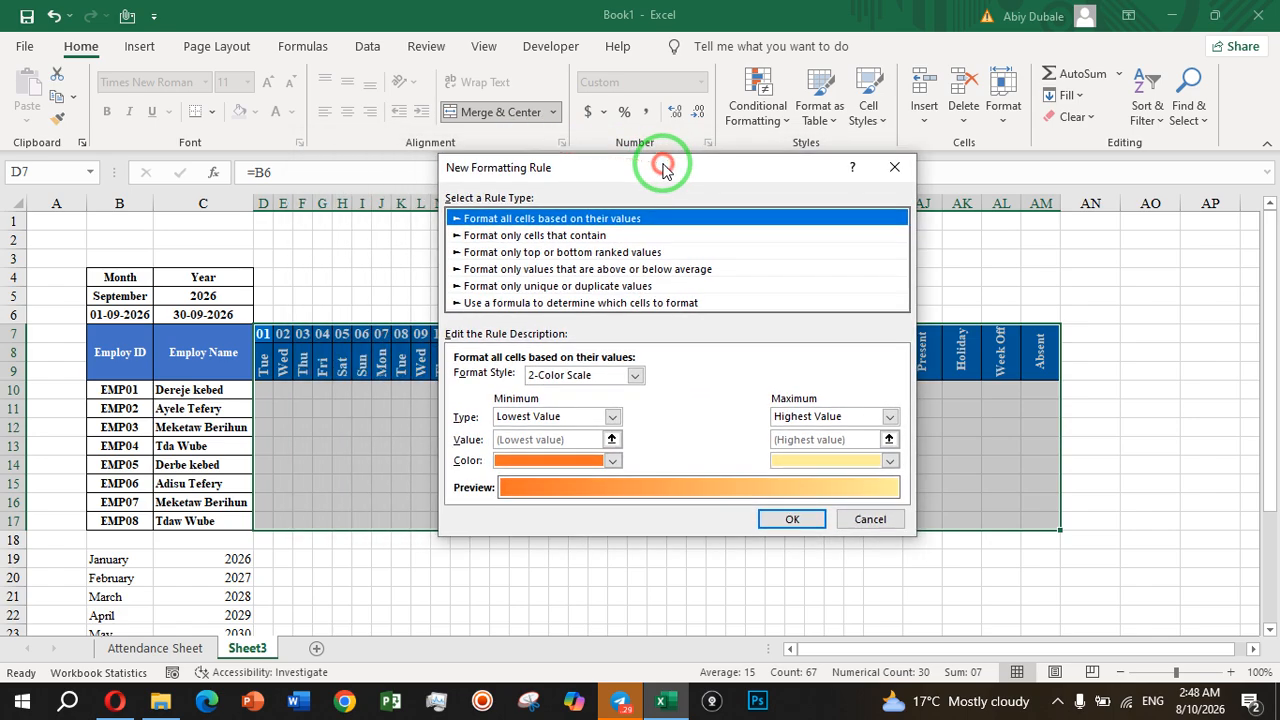
click(612, 303)
click(556, 381)
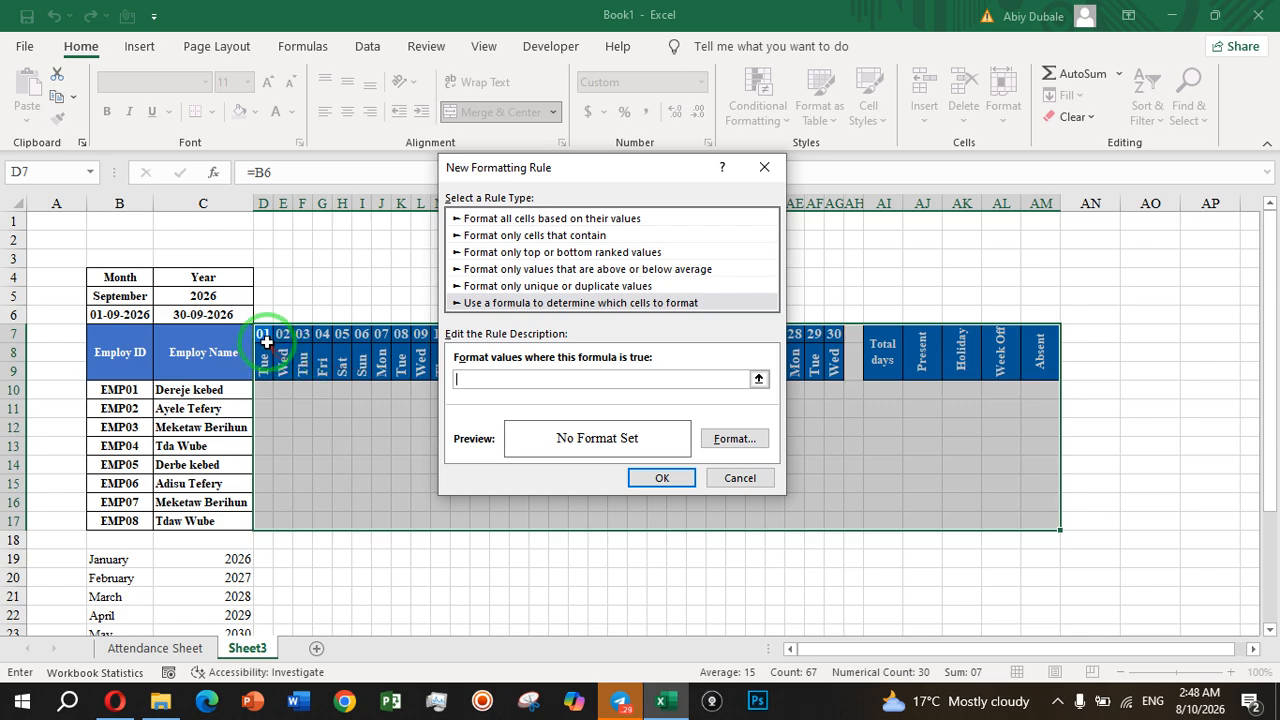
click(474, 384)
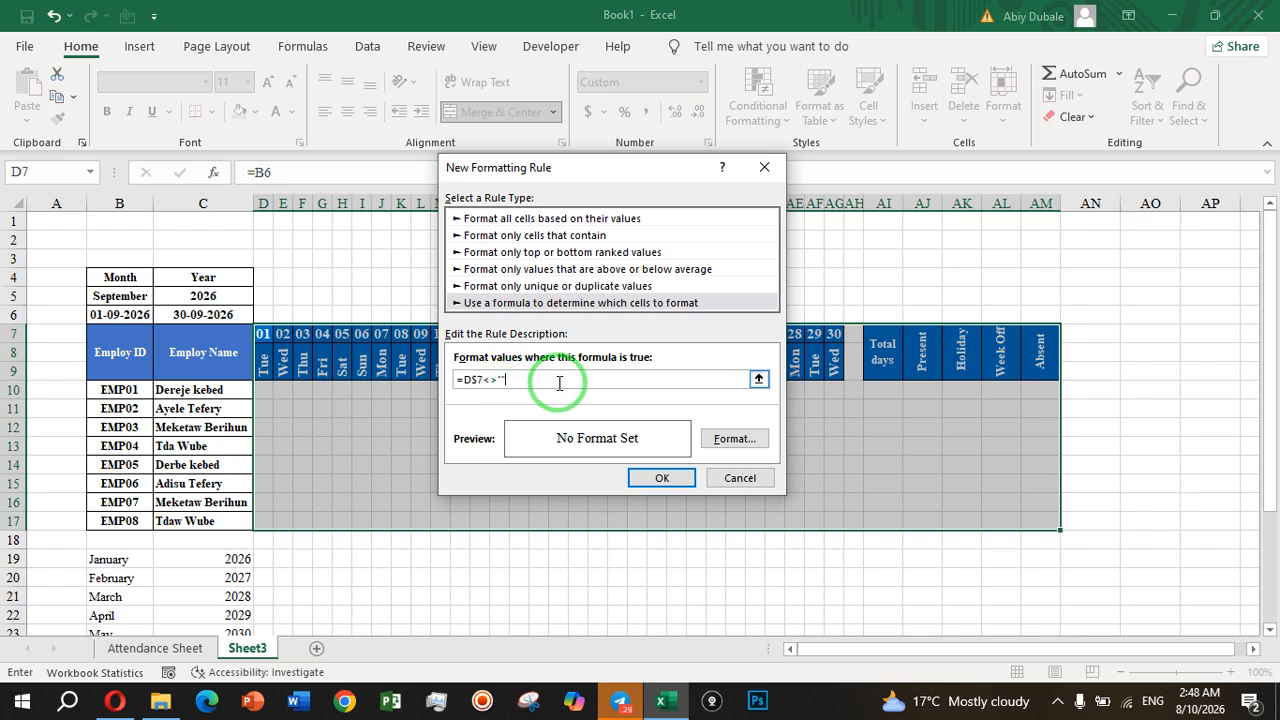
- Add an outline border to the format of the =D$7<>"" rule and apply the rule to the table
click(726, 445)
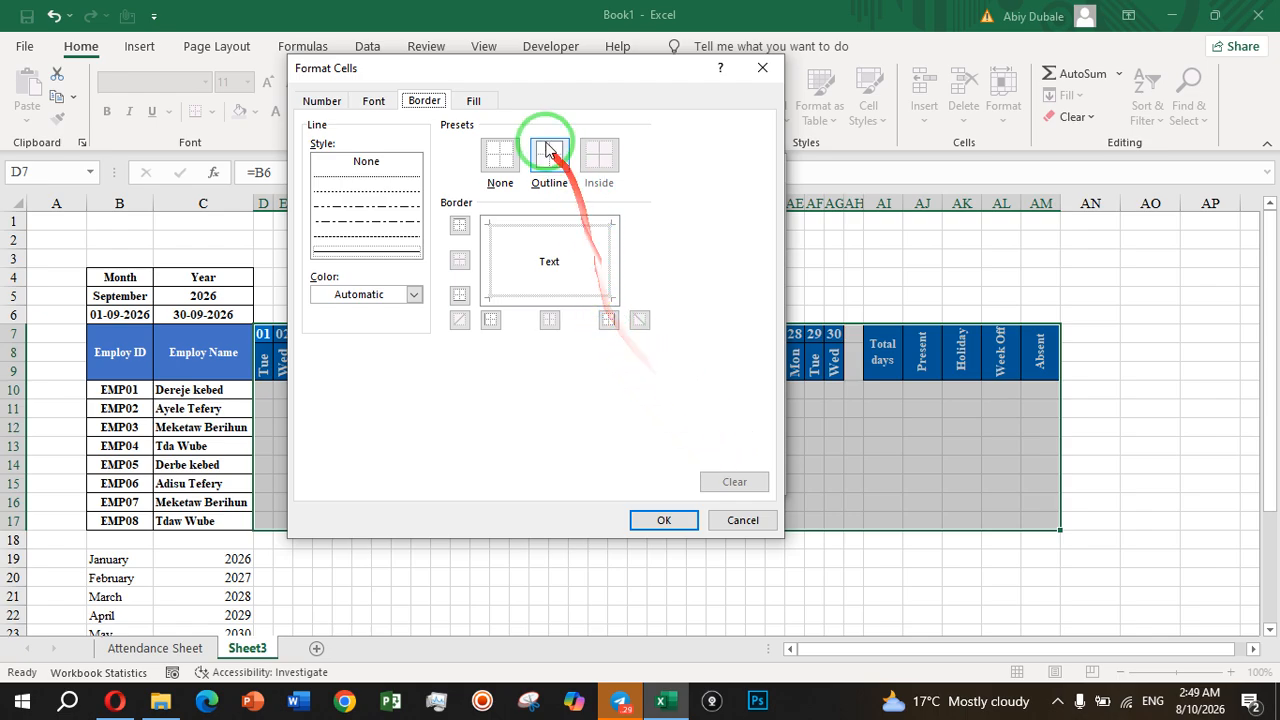
click(548, 152)
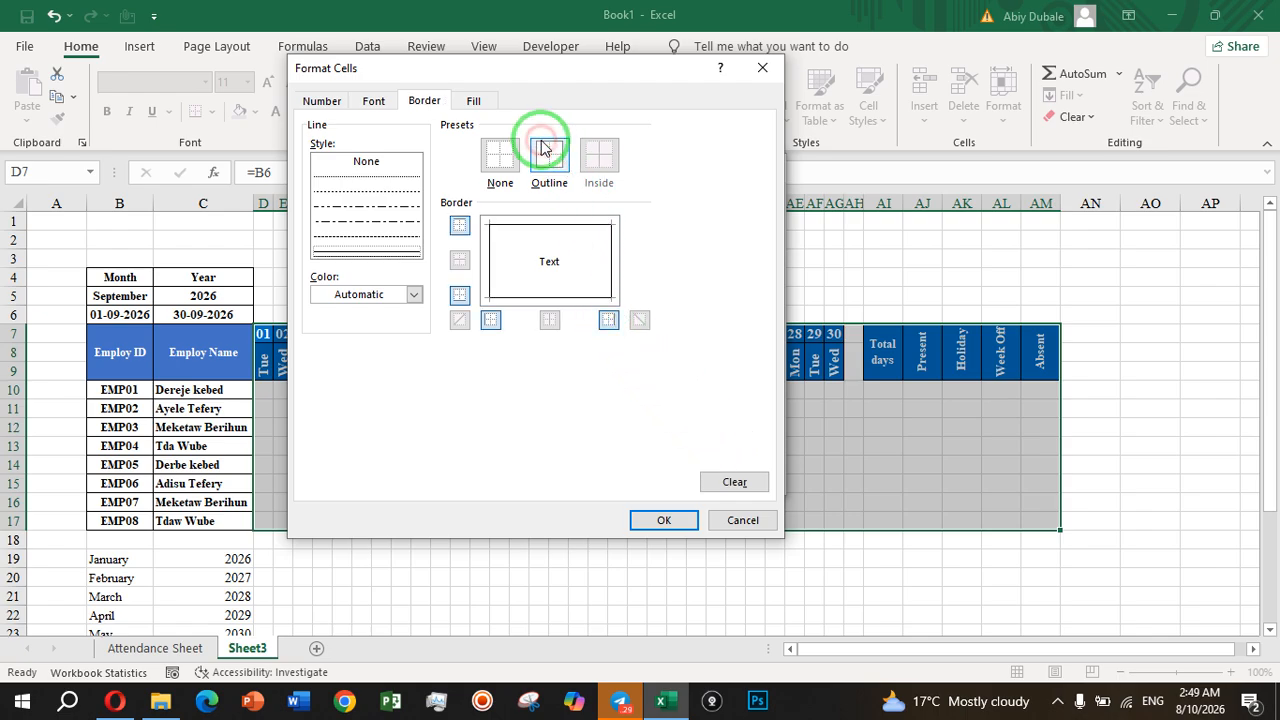
click(665, 521)
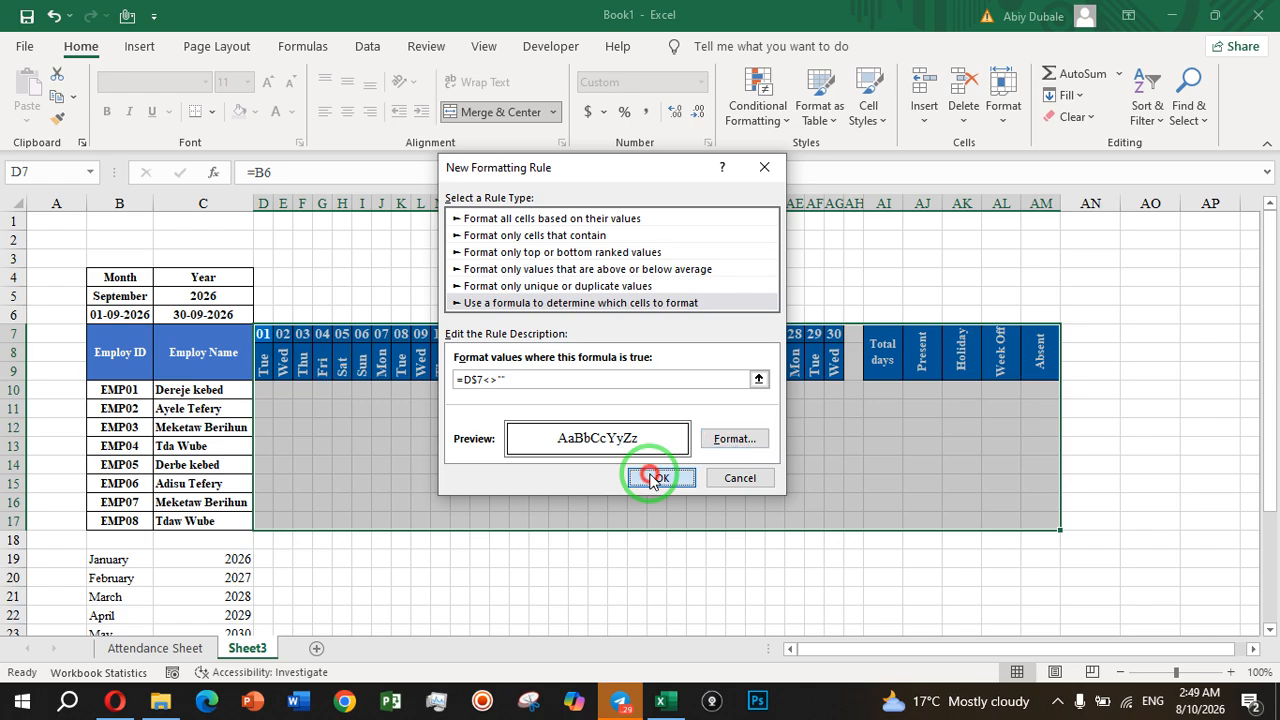
click(656, 478)
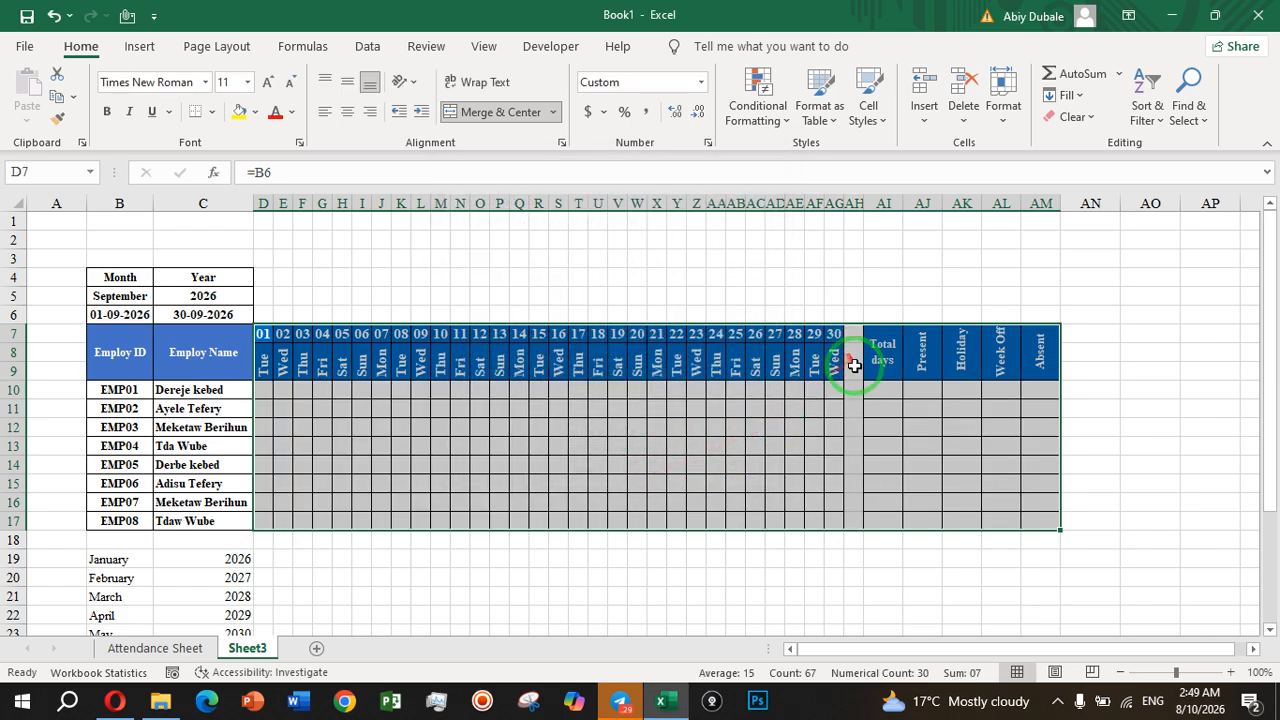
click(853, 366)
click(852, 460)
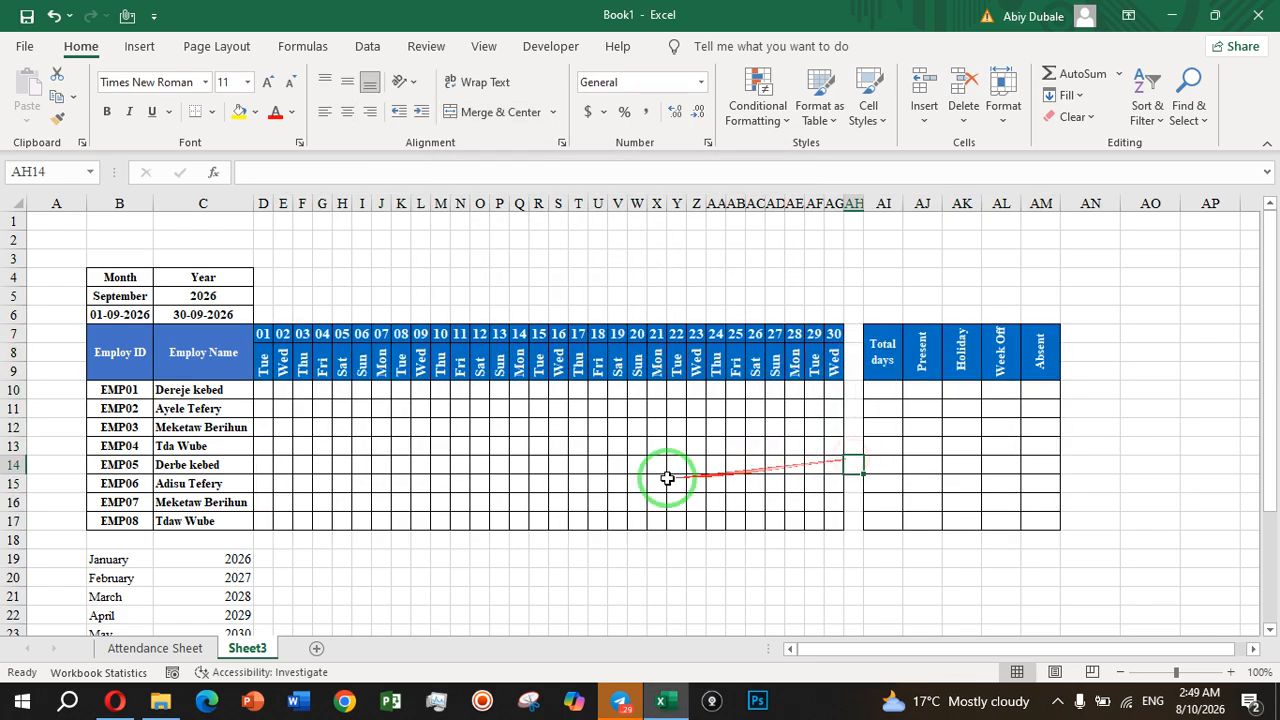
click(624, 463)
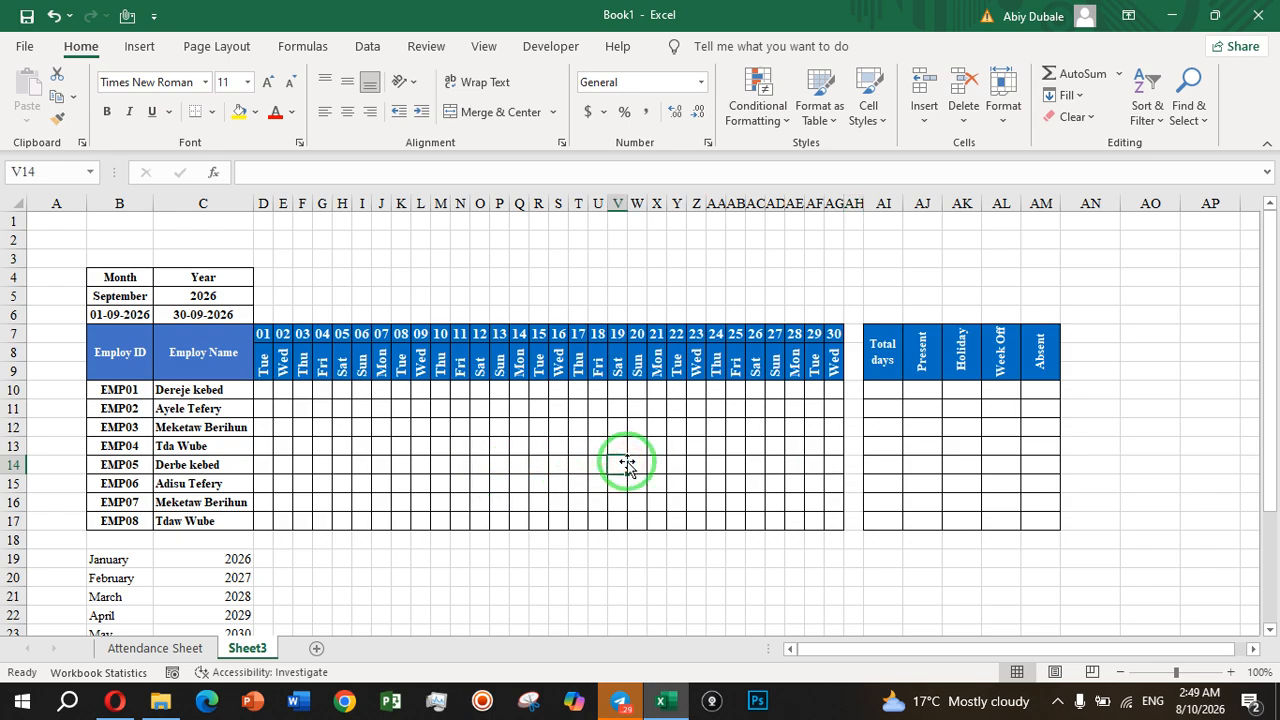
click(813, 428)
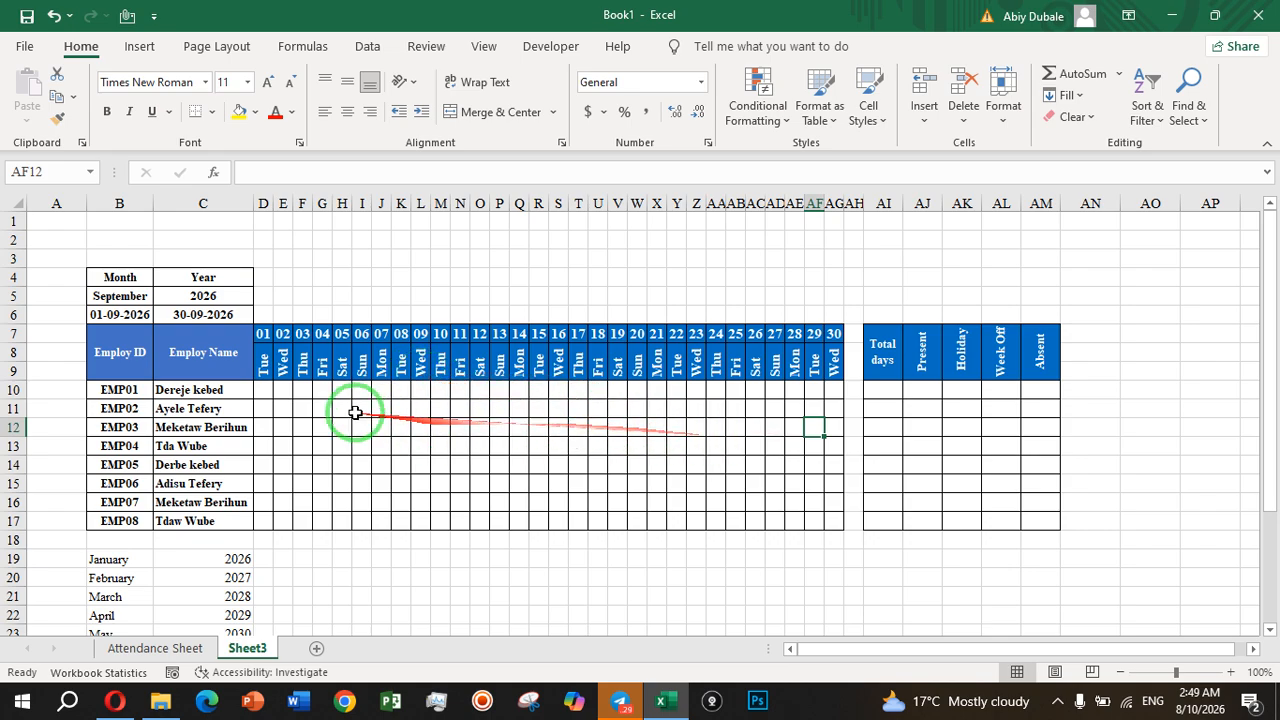
- Start a new formula-based conditional formatting rule for the attendance cells D10:AG17 with the formula =D$8= "Sun"
mouse_move(259, 392)
mouse_down()
mouse_move(329, 397)
mouse_move(825, 521)
mouse_up()
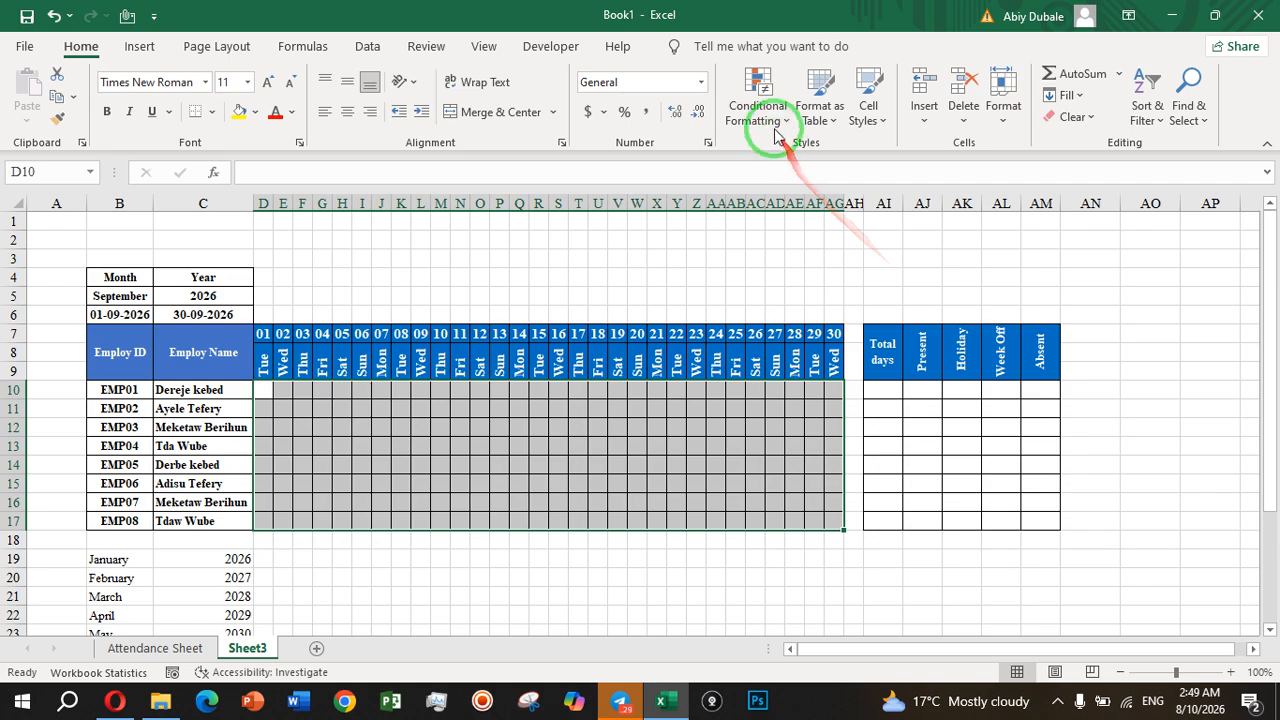
click(760, 92)
click(815, 377)
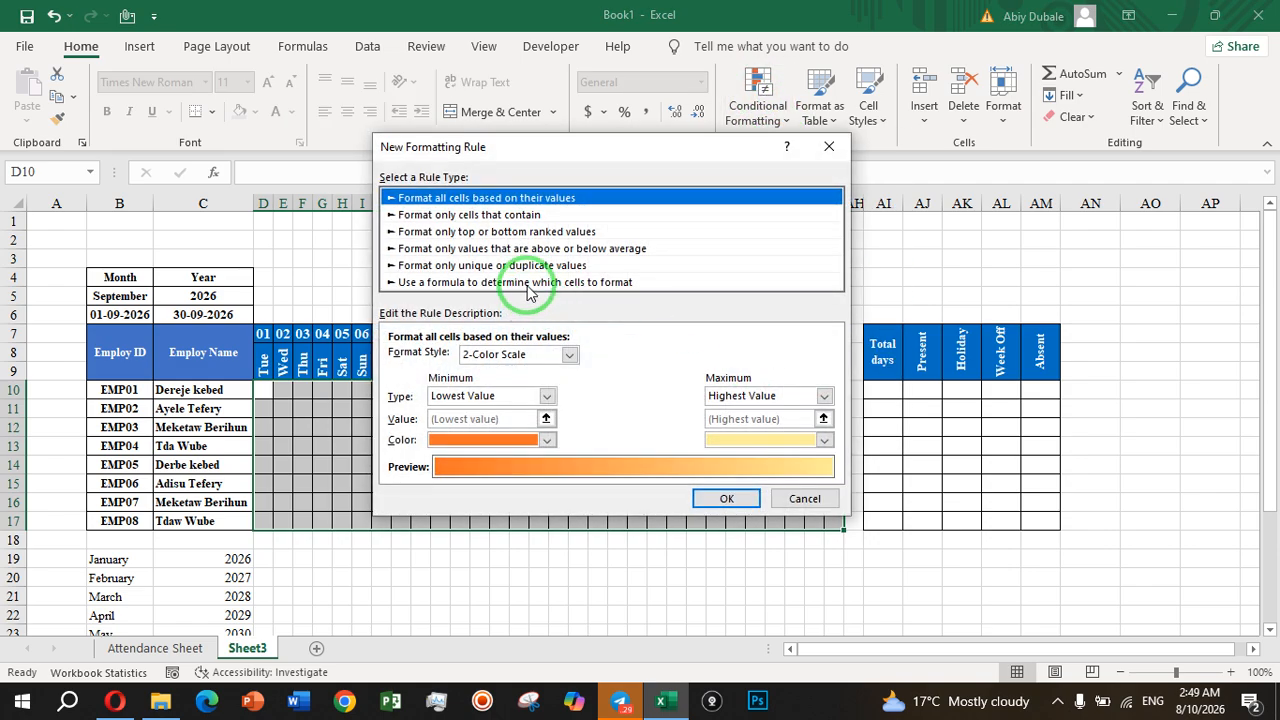
click(520, 283)
click(452, 360)
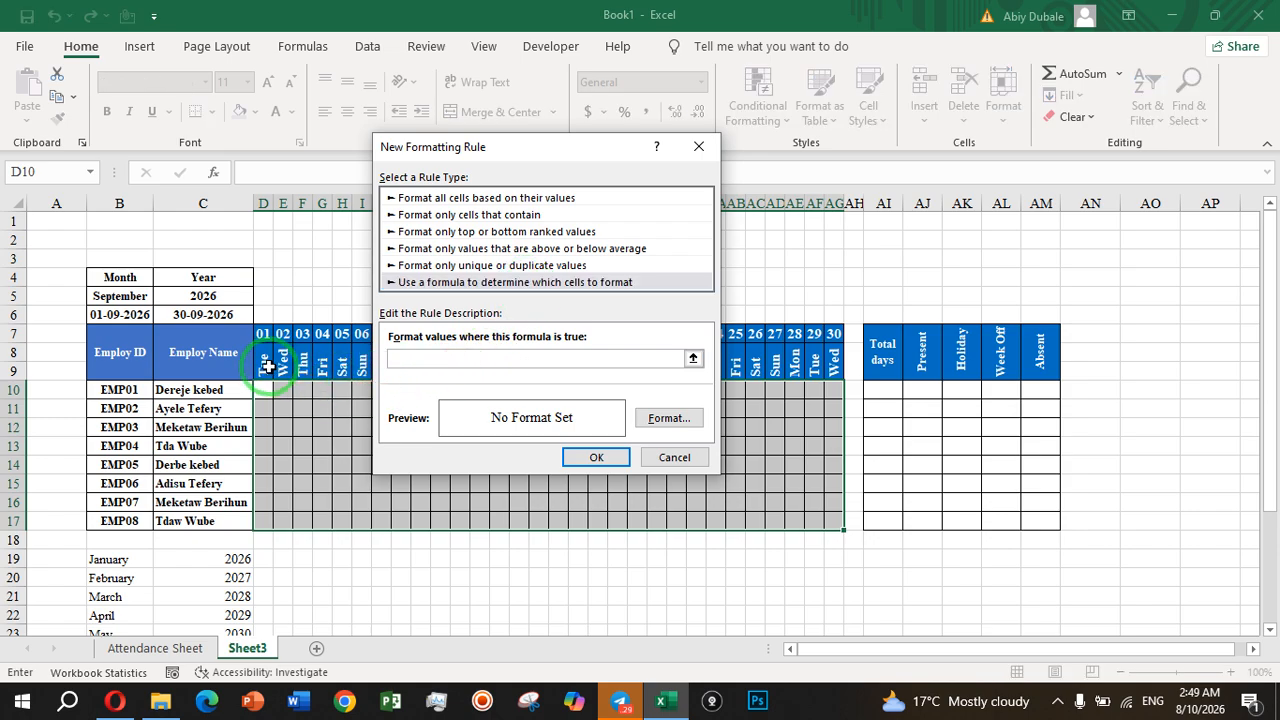
click(421, 371)
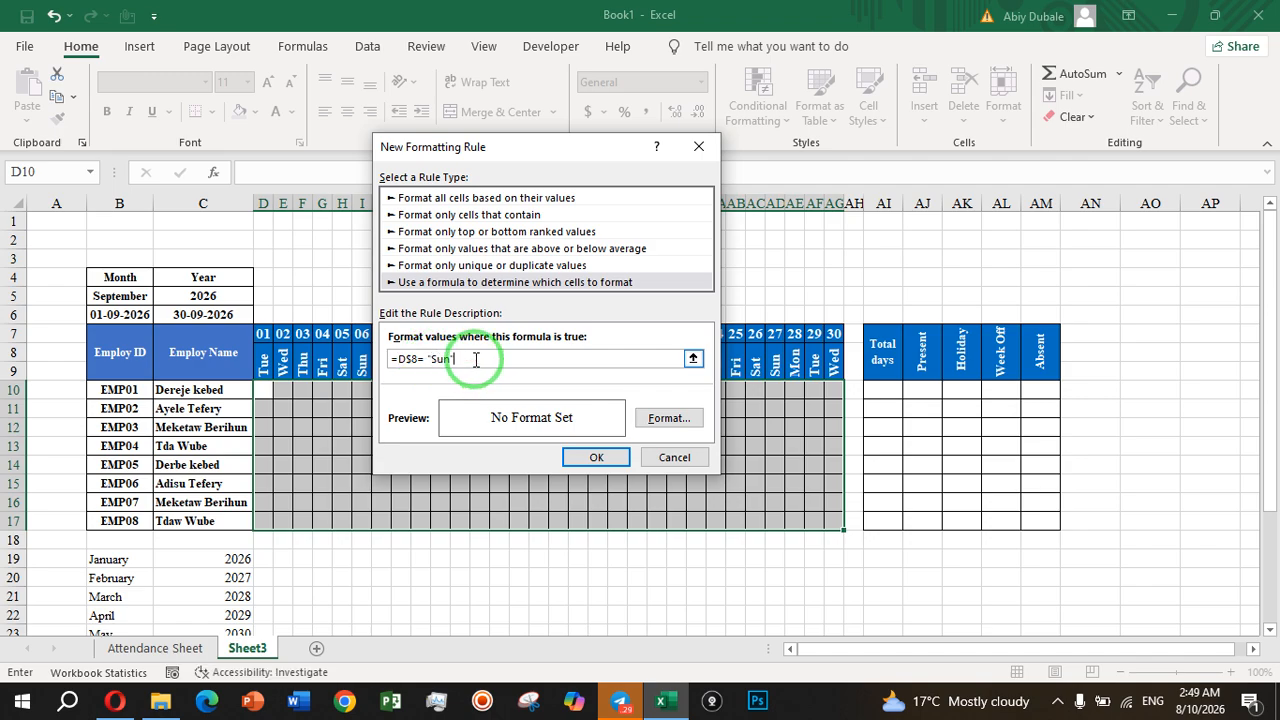
- Give the =D$8= "Sun" rule a standard dark blue fill and apply it to the attendance cells
click(668, 419)
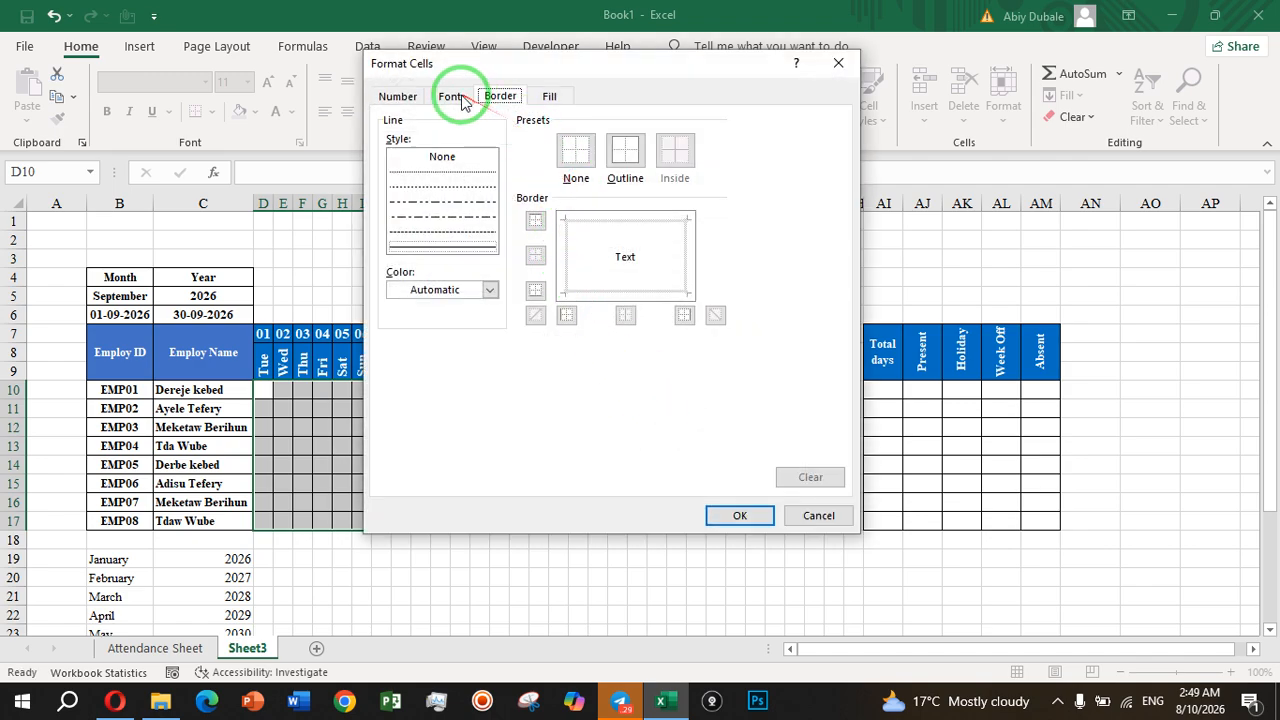
click(550, 96)
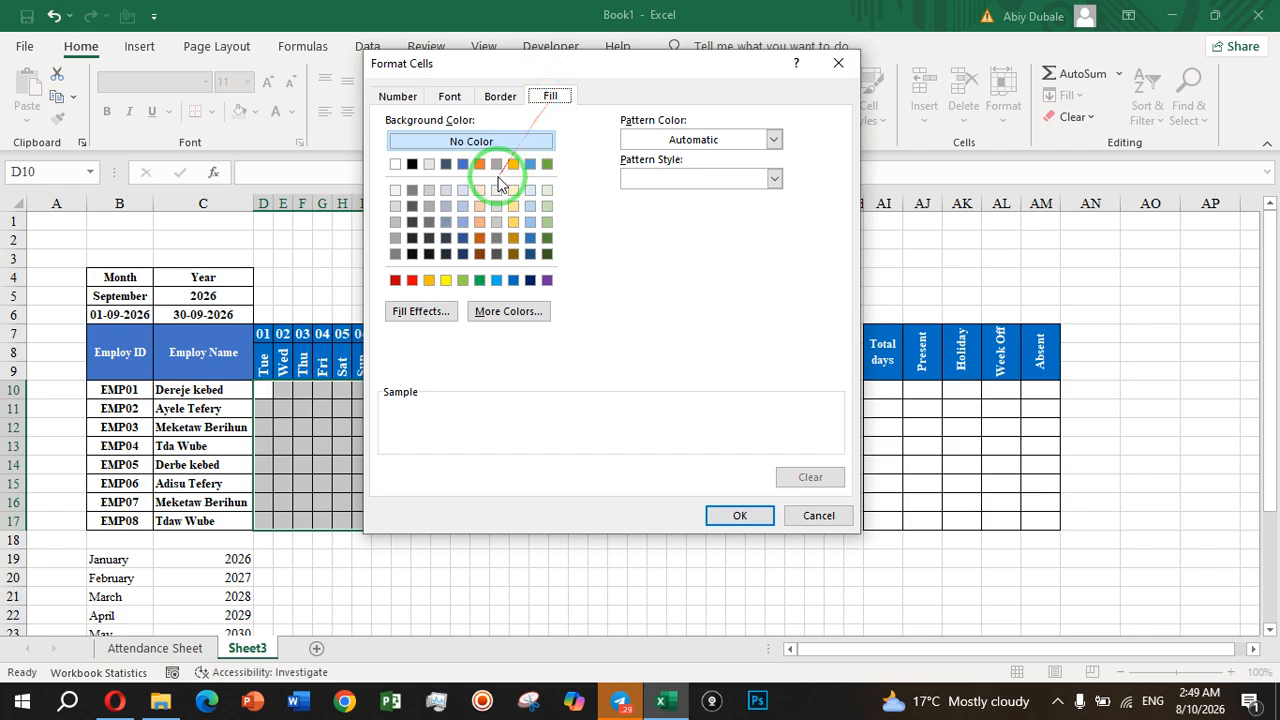
click(480, 281)
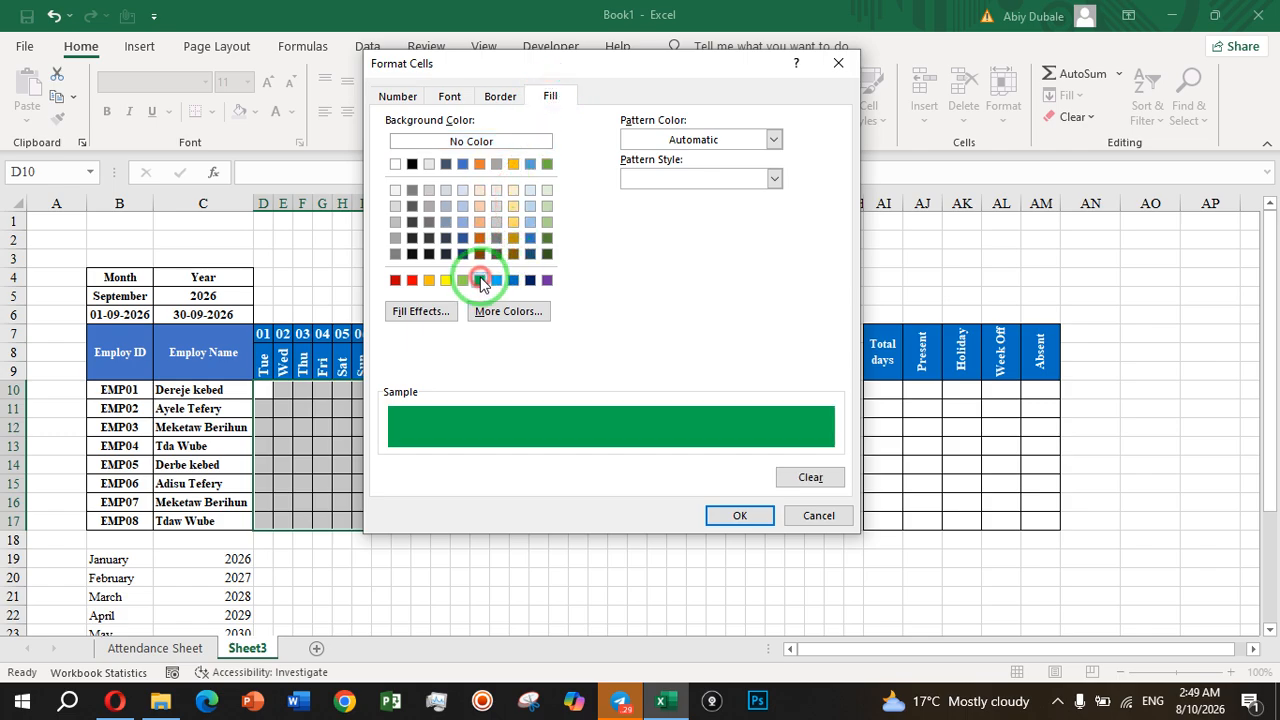
click(412, 281)
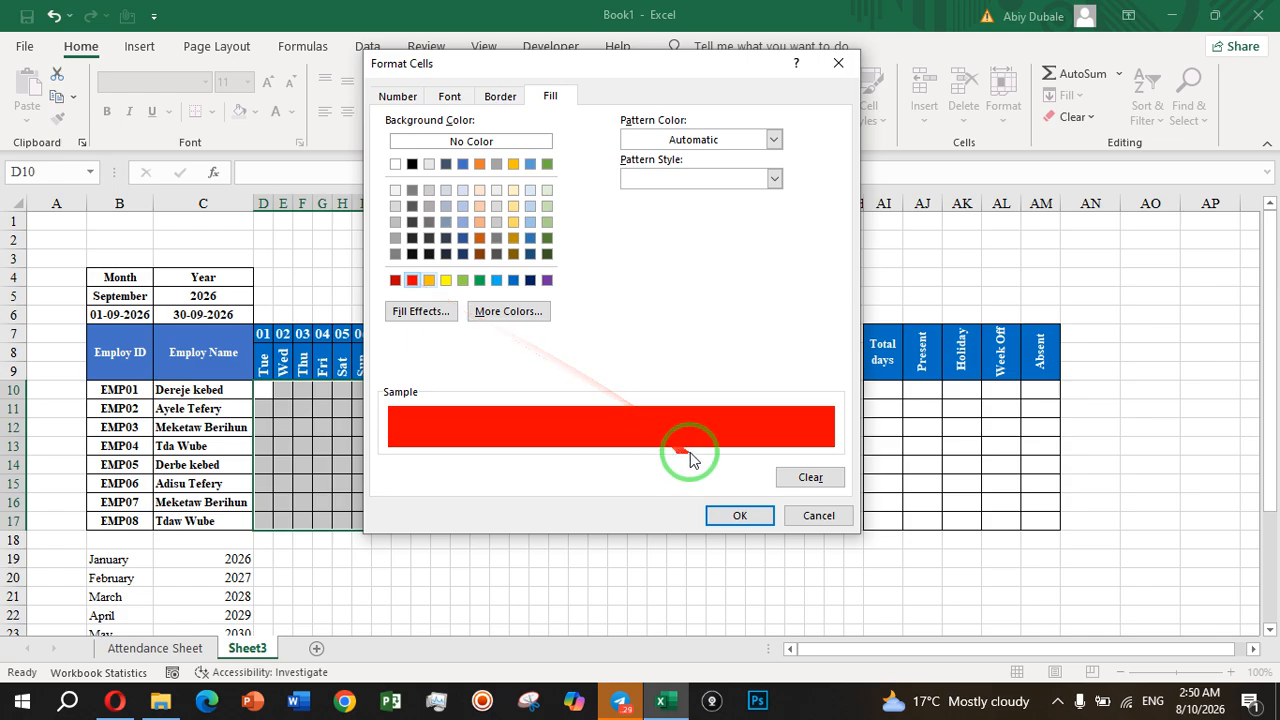
click(515, 222)
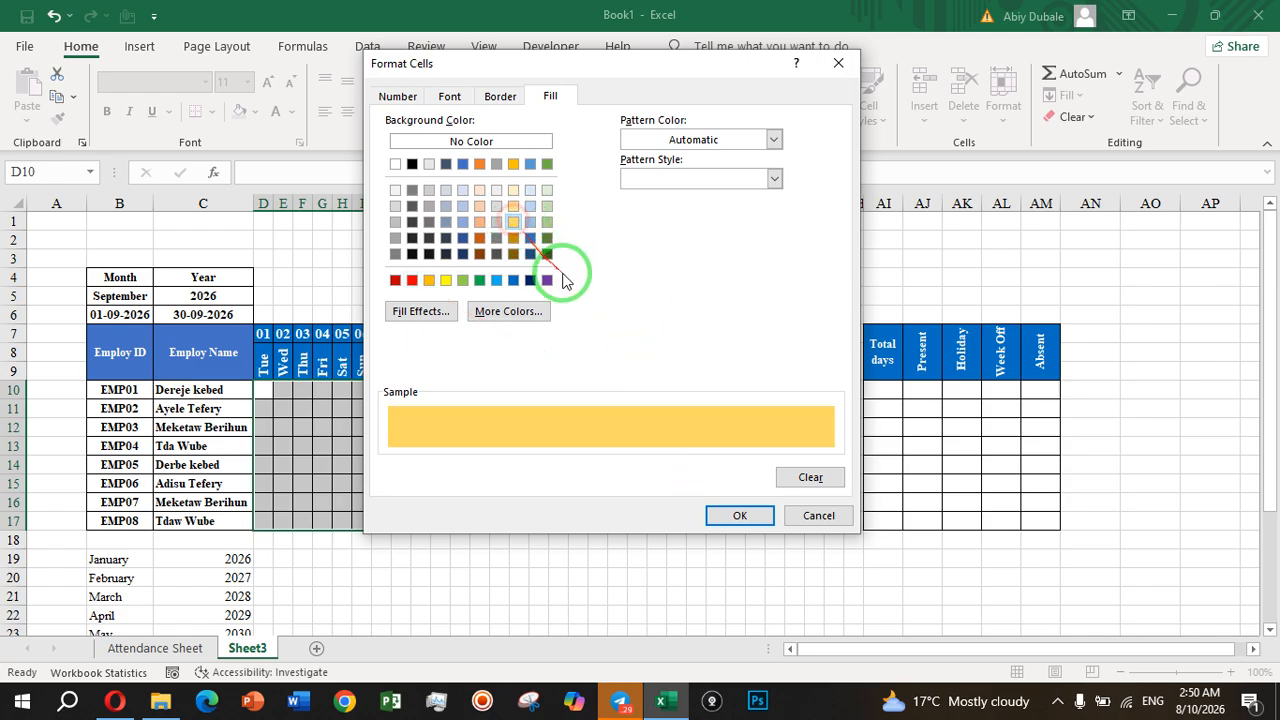
click(515, 191)
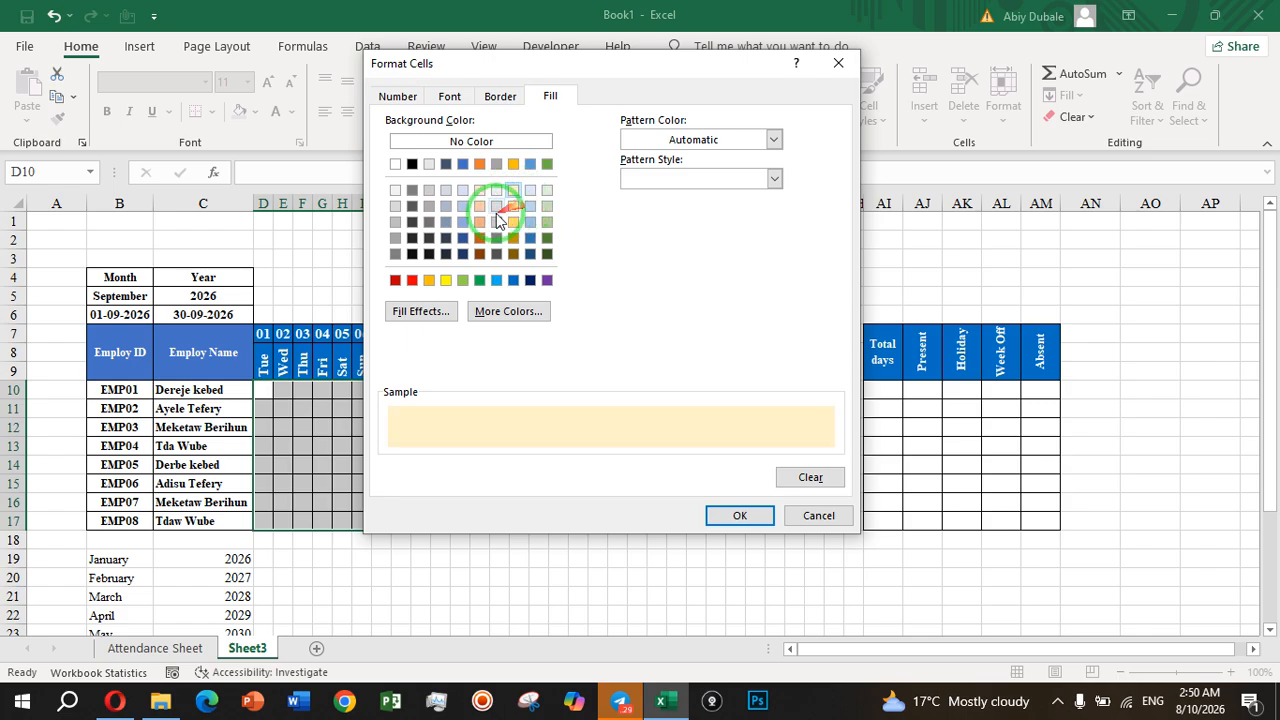
click(496, 281)
click(531, 280)
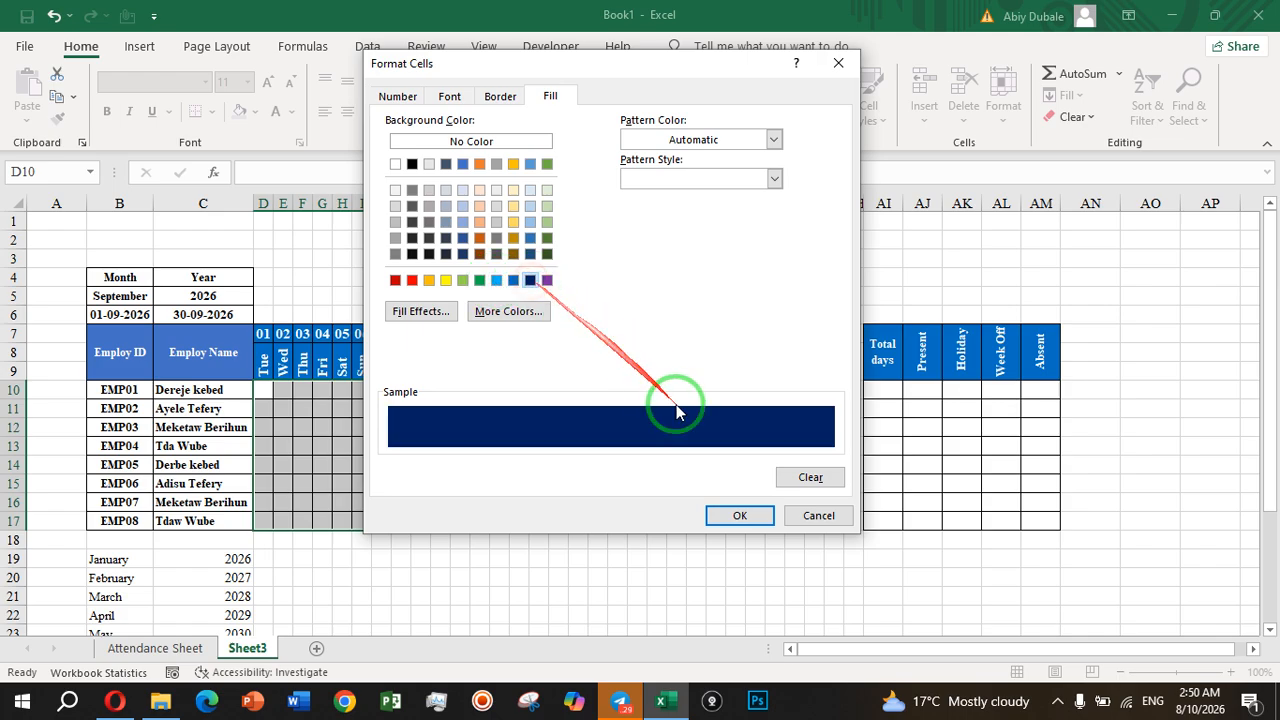
click(739, 515)
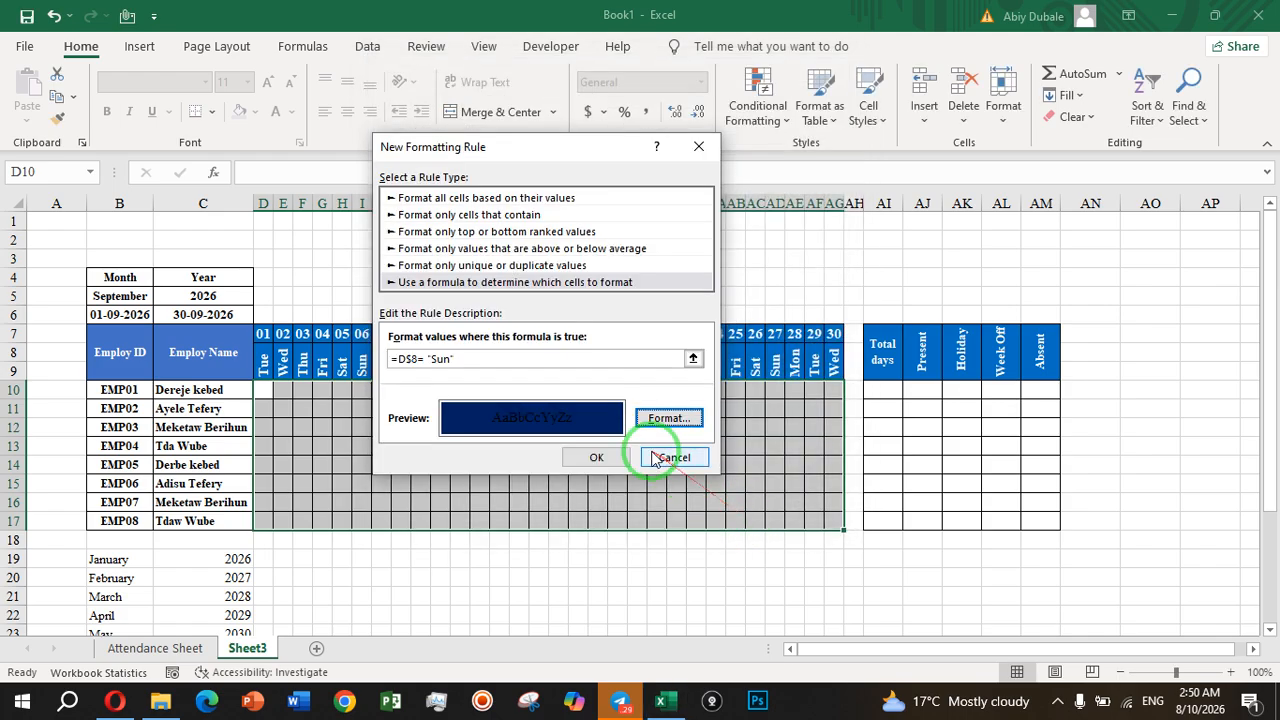
click(597, 456)
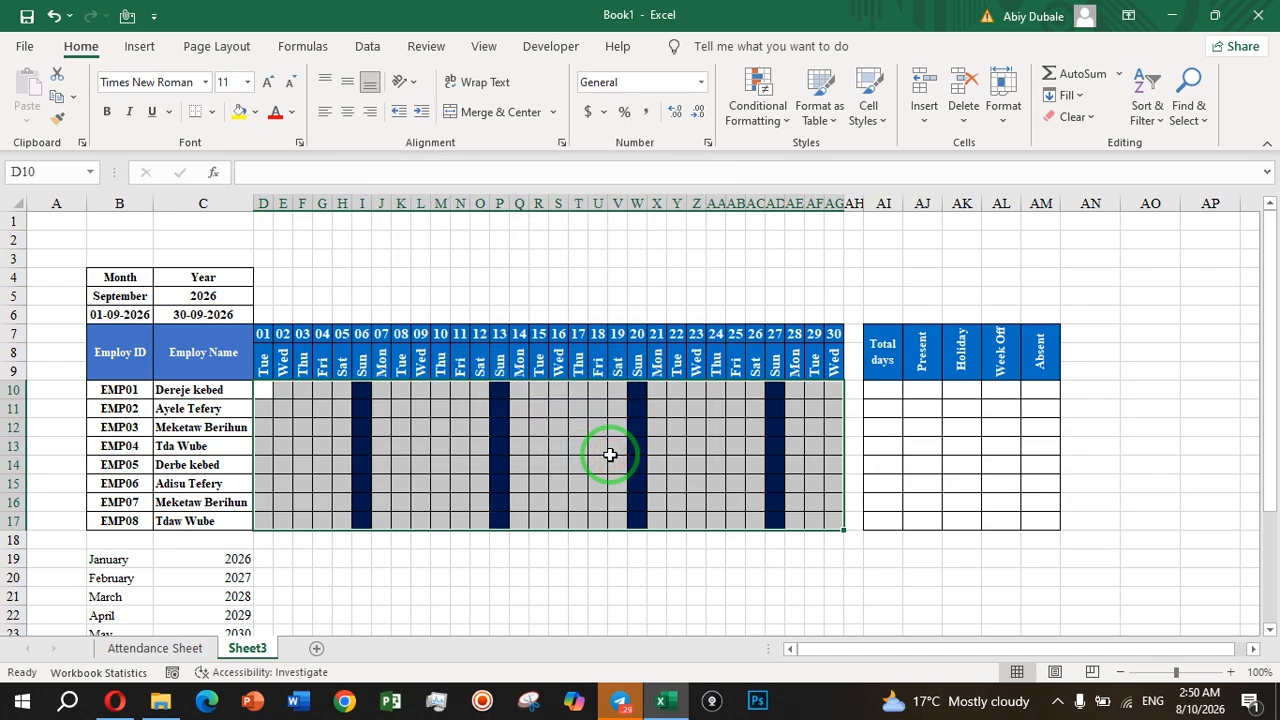
click(690, 466)
- Set the month in B5 to July and check the Sunday columns in the attendance grid
click(143, 294)
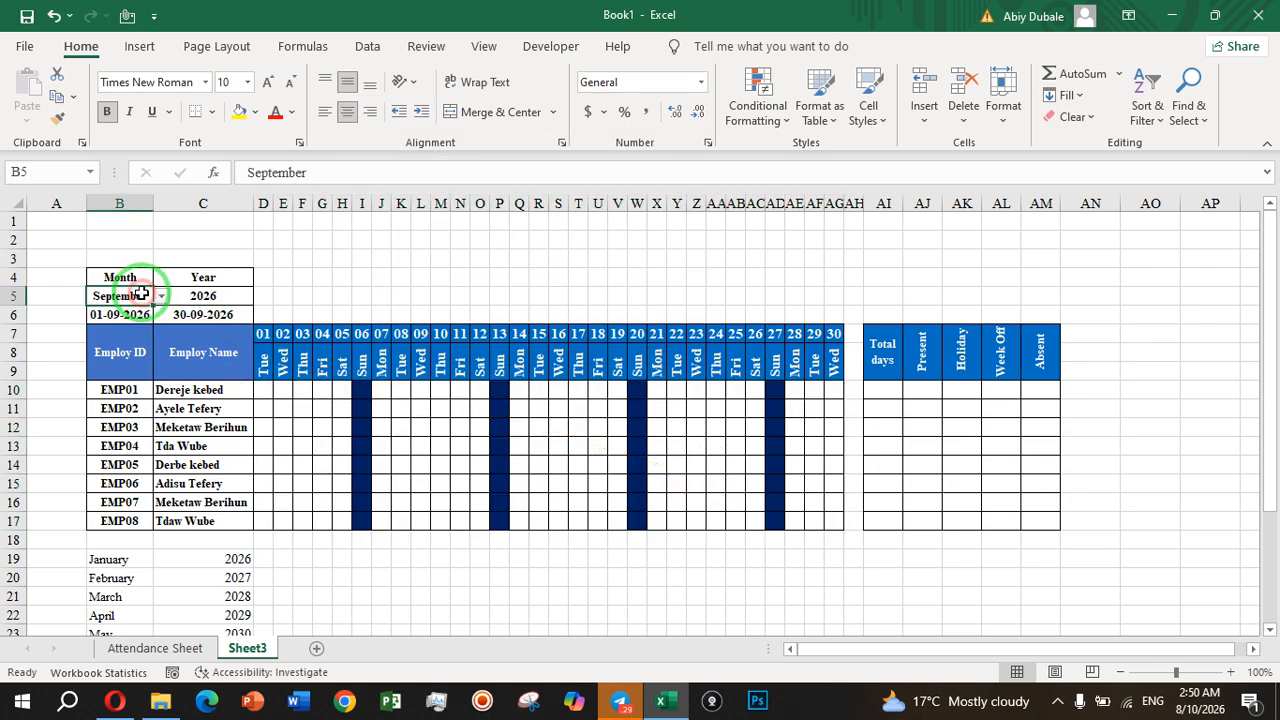
click(161, 297)
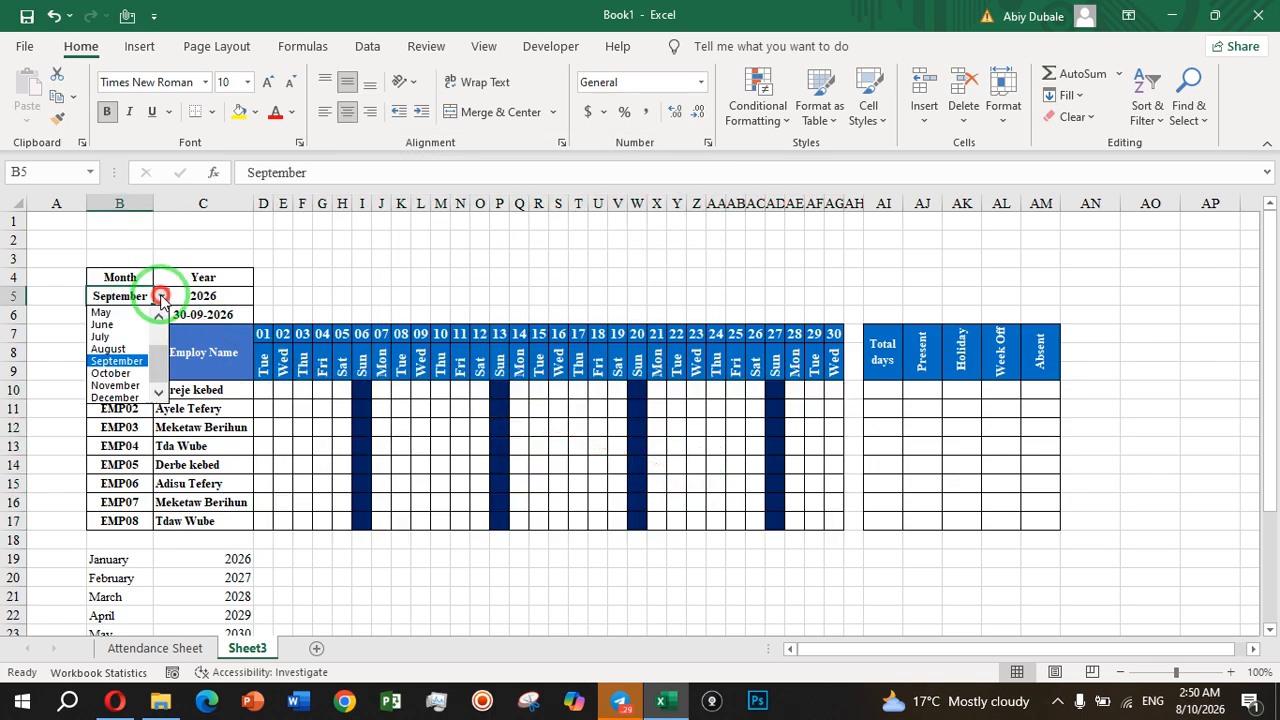
click(128, 338)
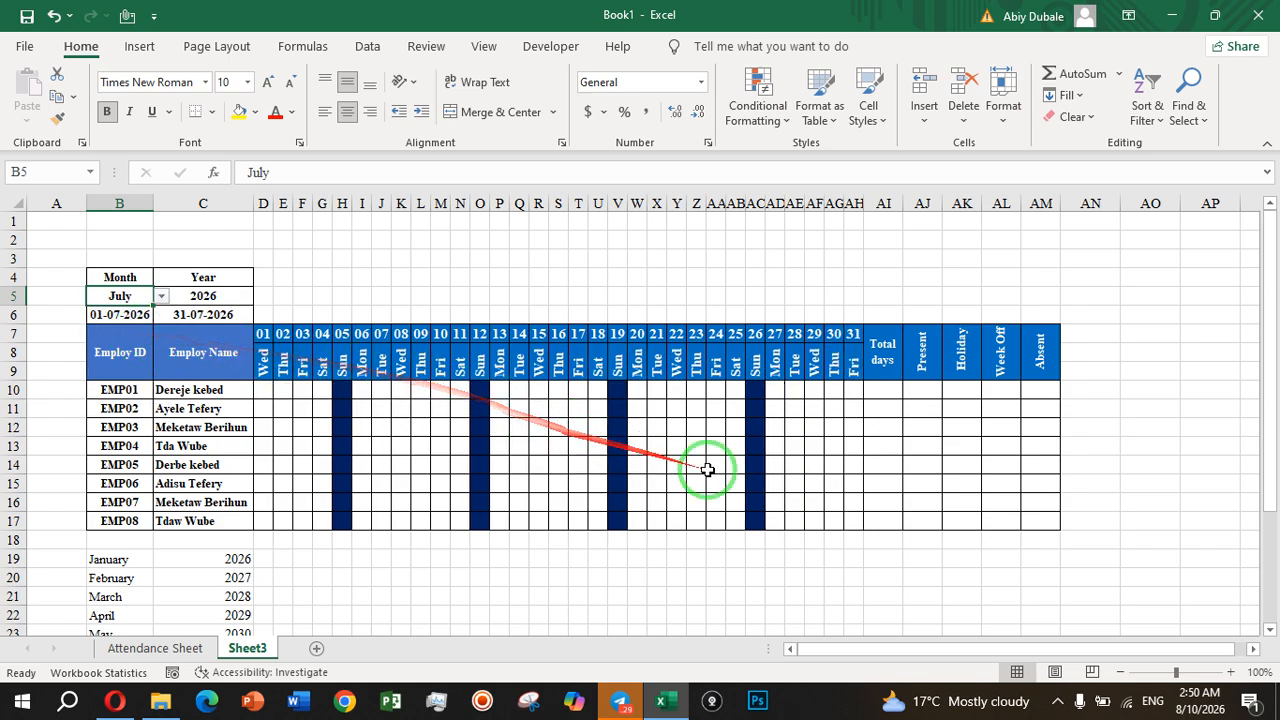
click(342, 392)
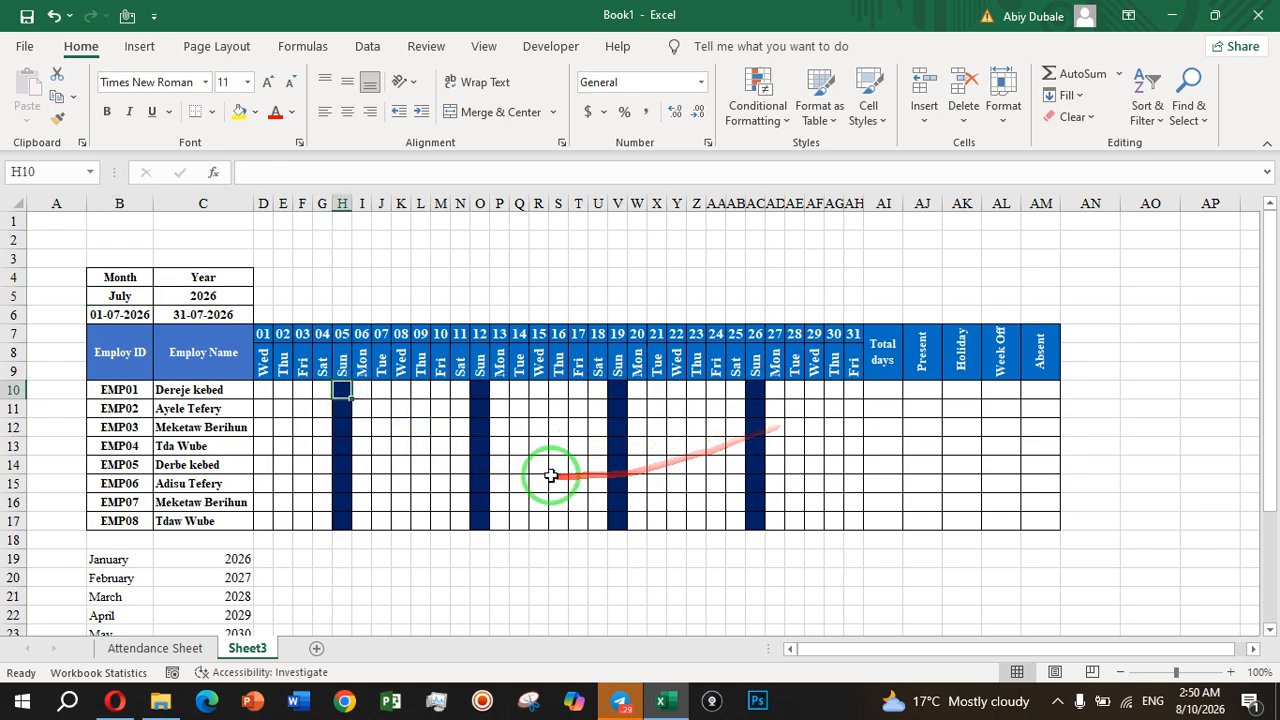
click(614, 409)
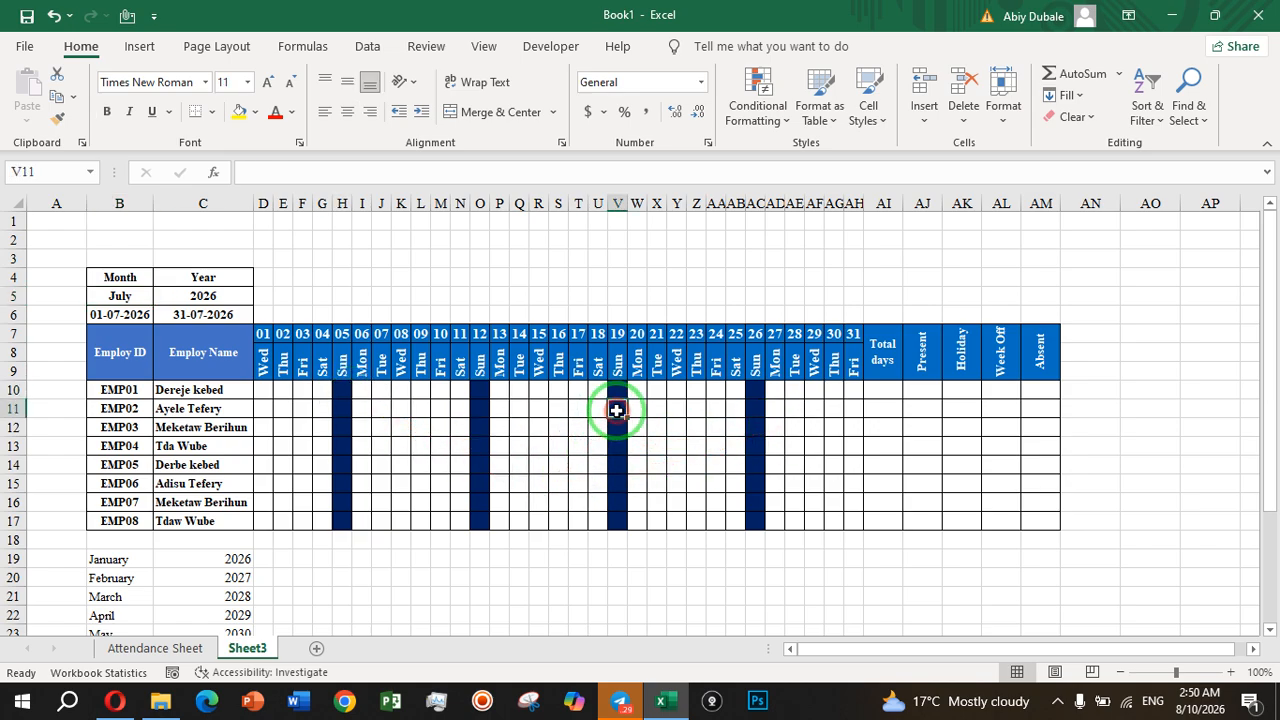
click(757, 426)
click(700, 524)
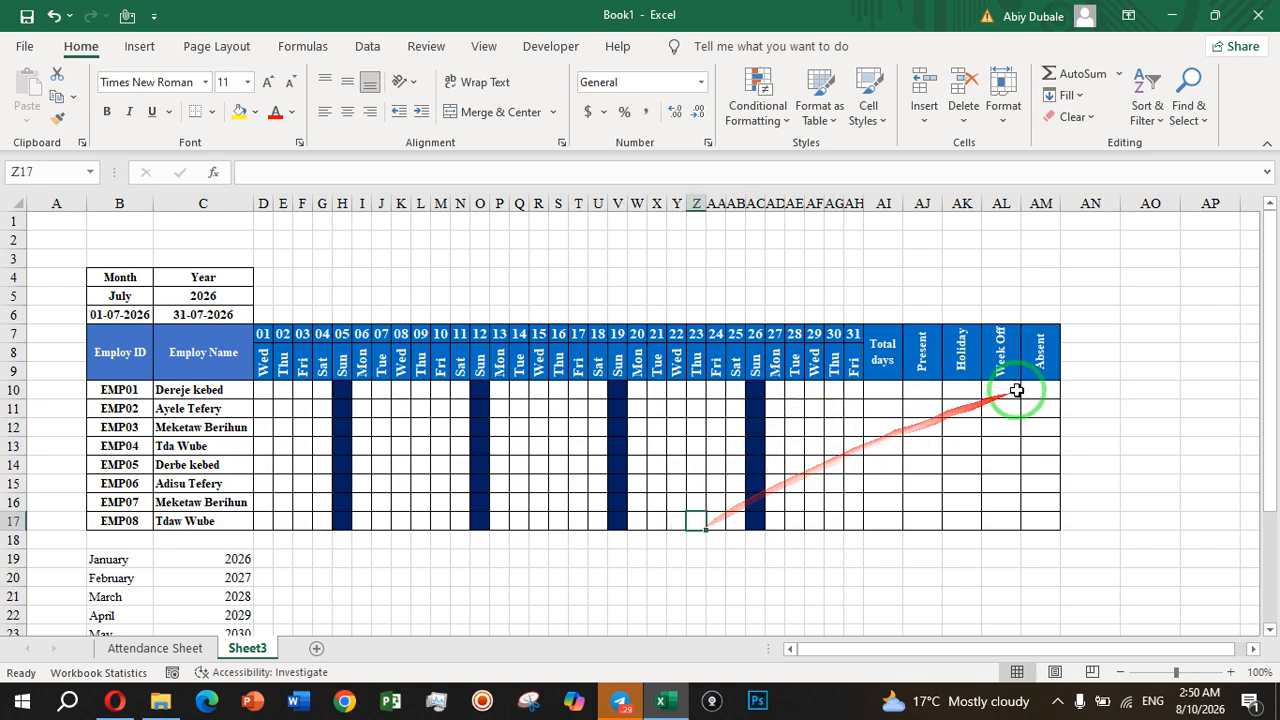
- Start a date-occurring conditional formatting rule for the day numbers in D7:AH7, matching Today
click(266, 334)
drag(267, 334, 853, 333)
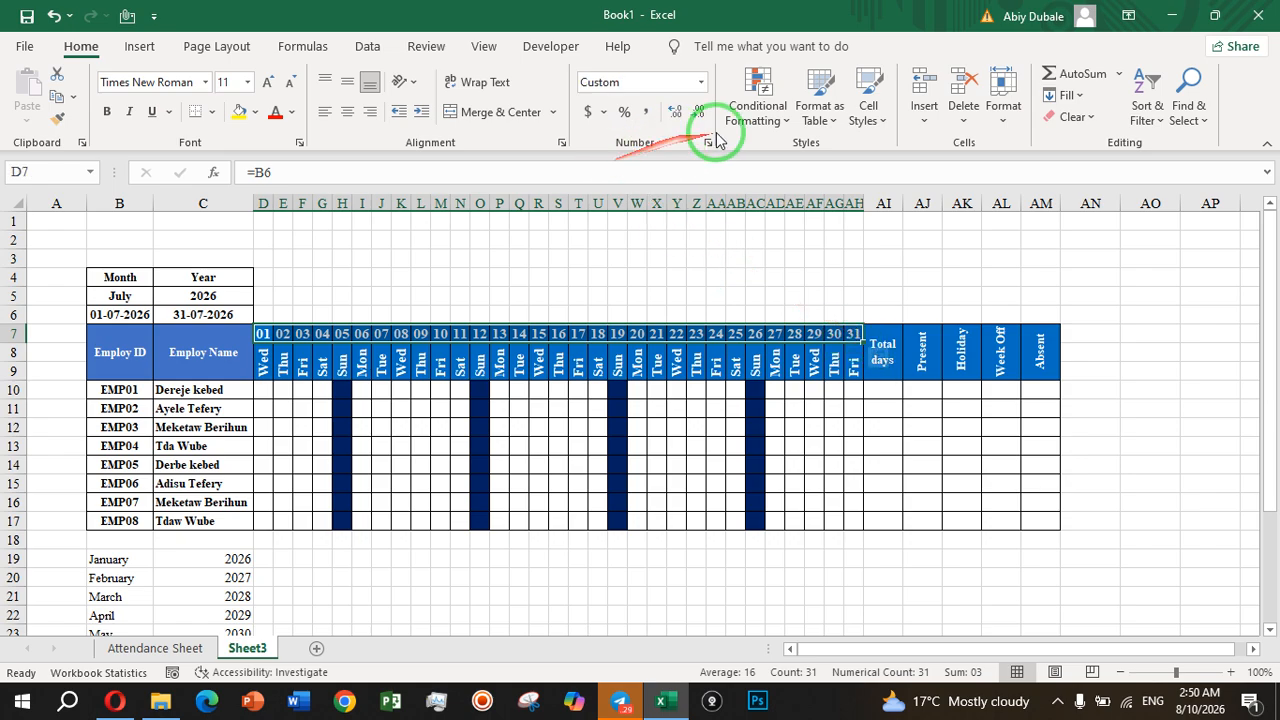
click(755, 112)
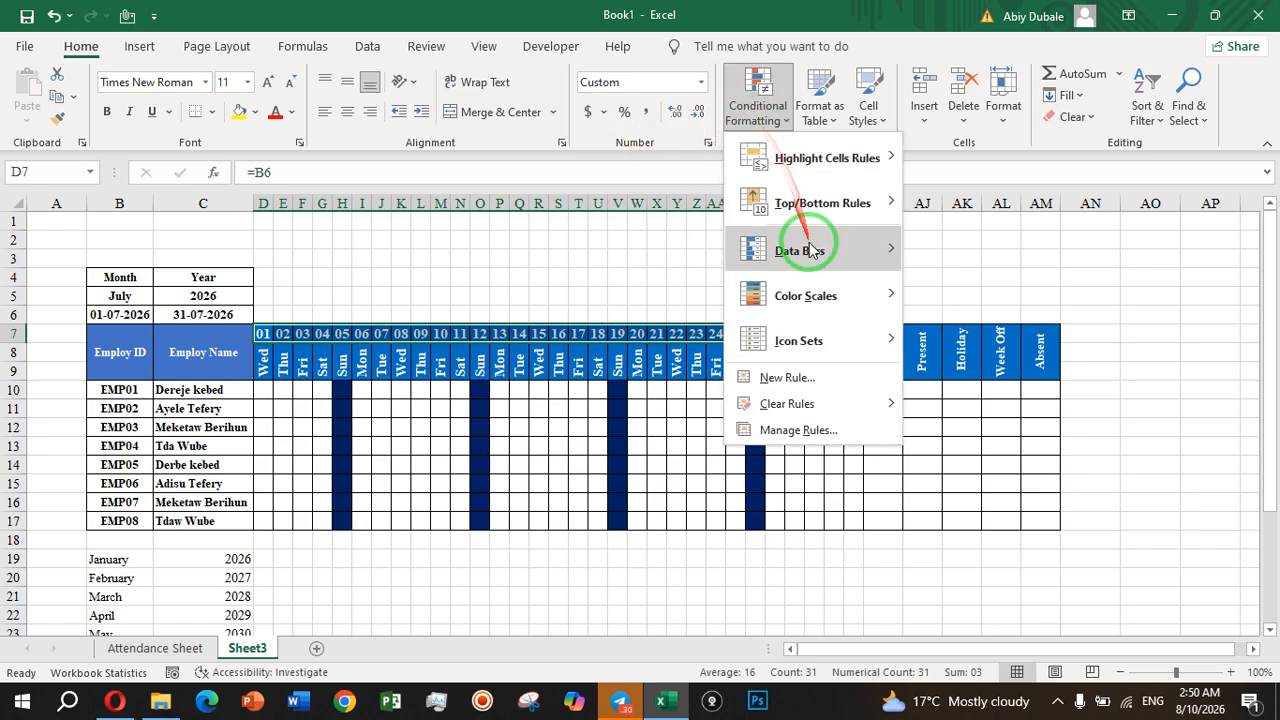
mouse_move(788, 160)
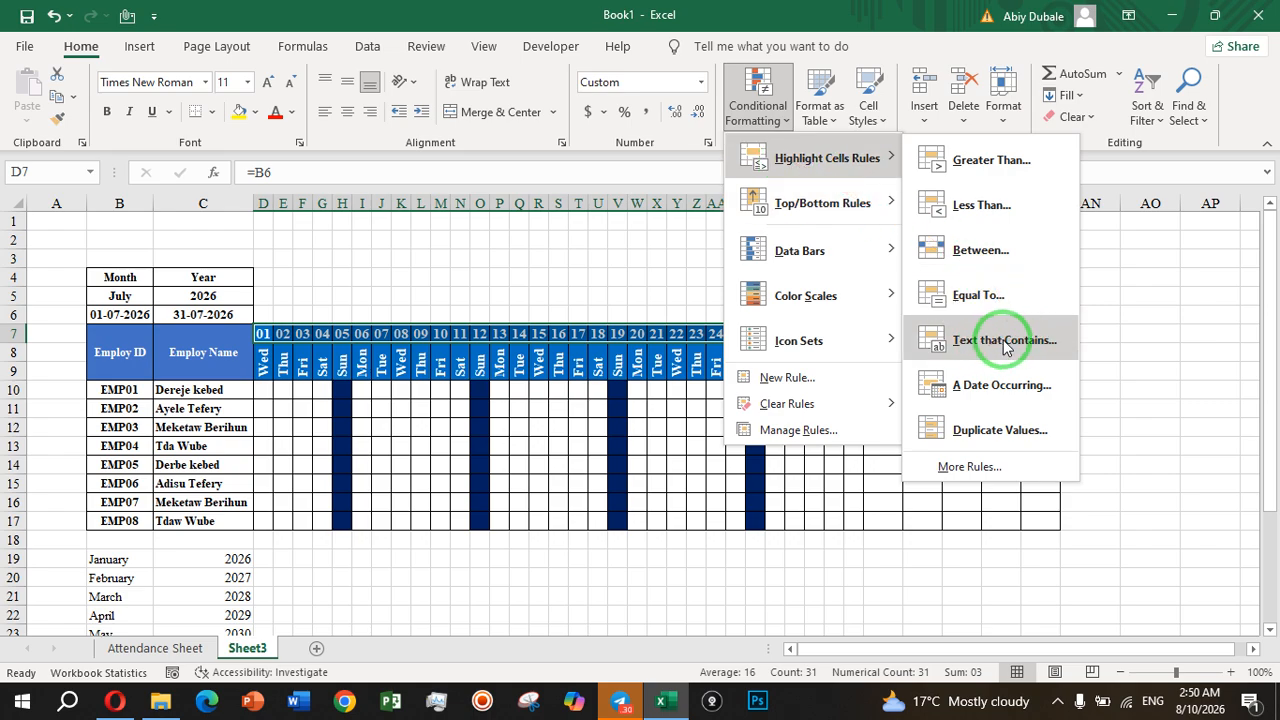
click(1015, 392)
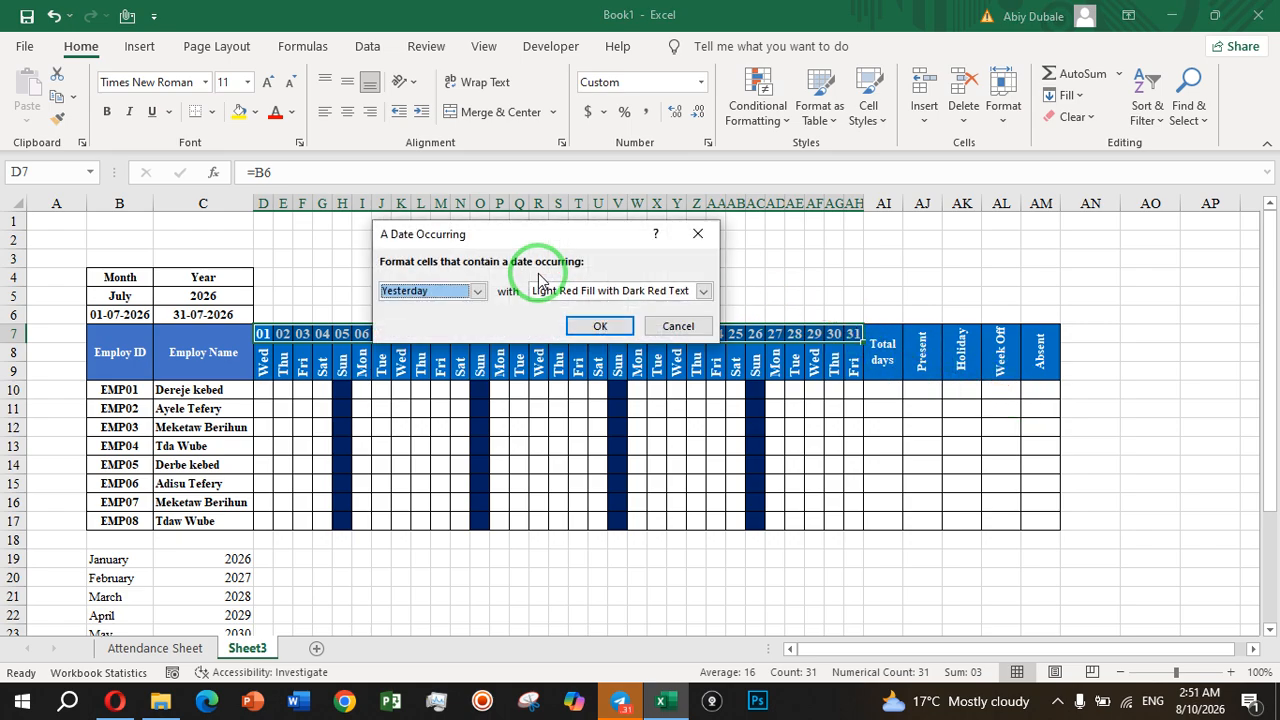
click(477, 291)
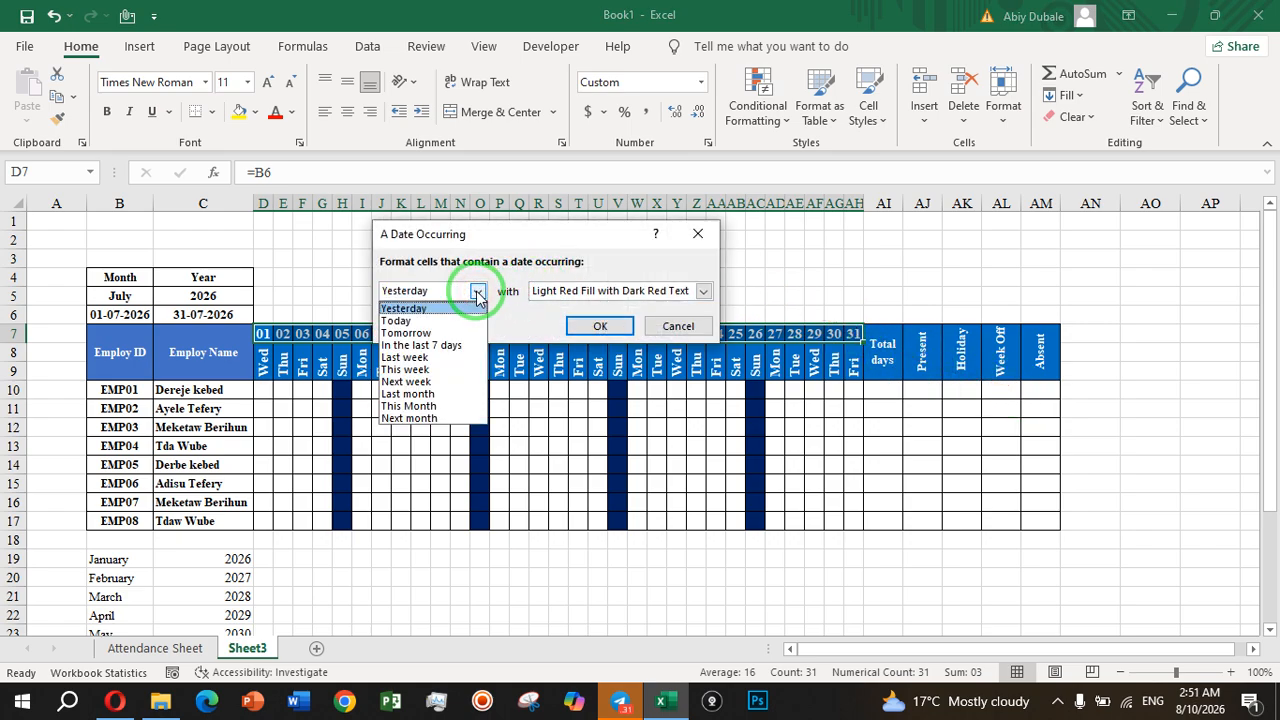
click(477, 291)
click(477, 291)
click(418, 318)
- Give the Today rule a custom format with a standard red fill and apply it to the day numbers
click(703, 290)
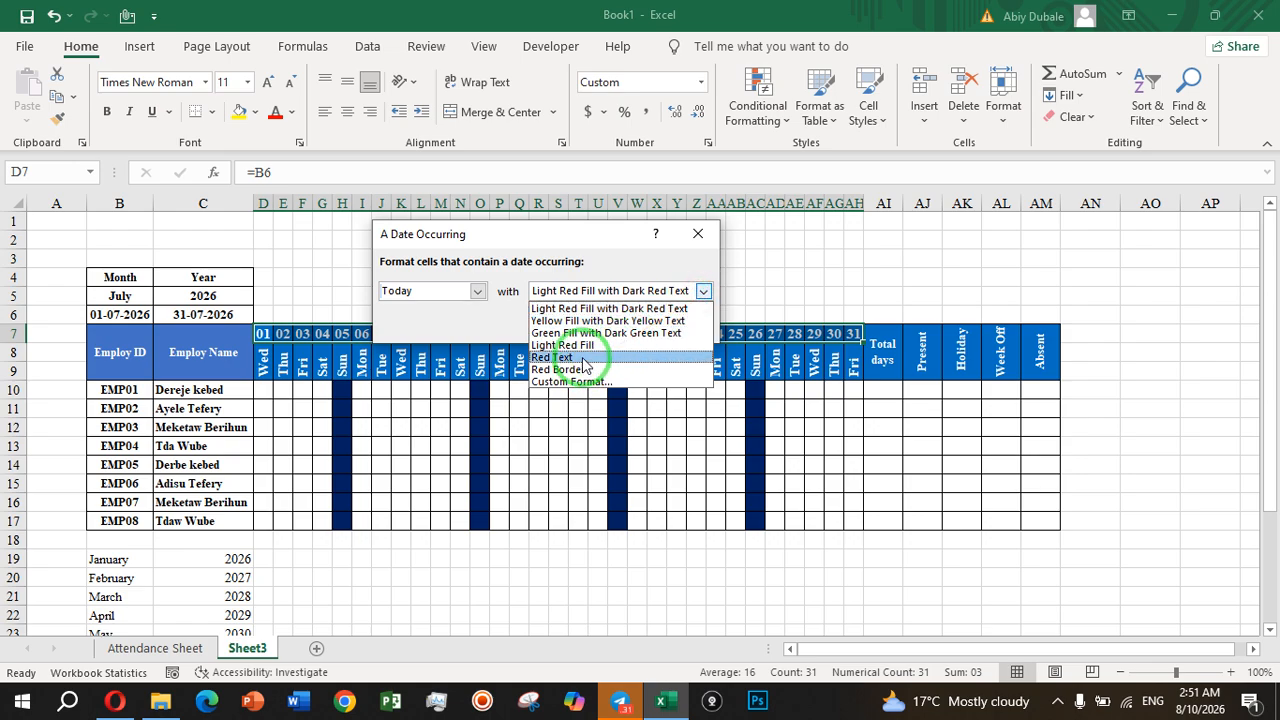
click(590, 388)
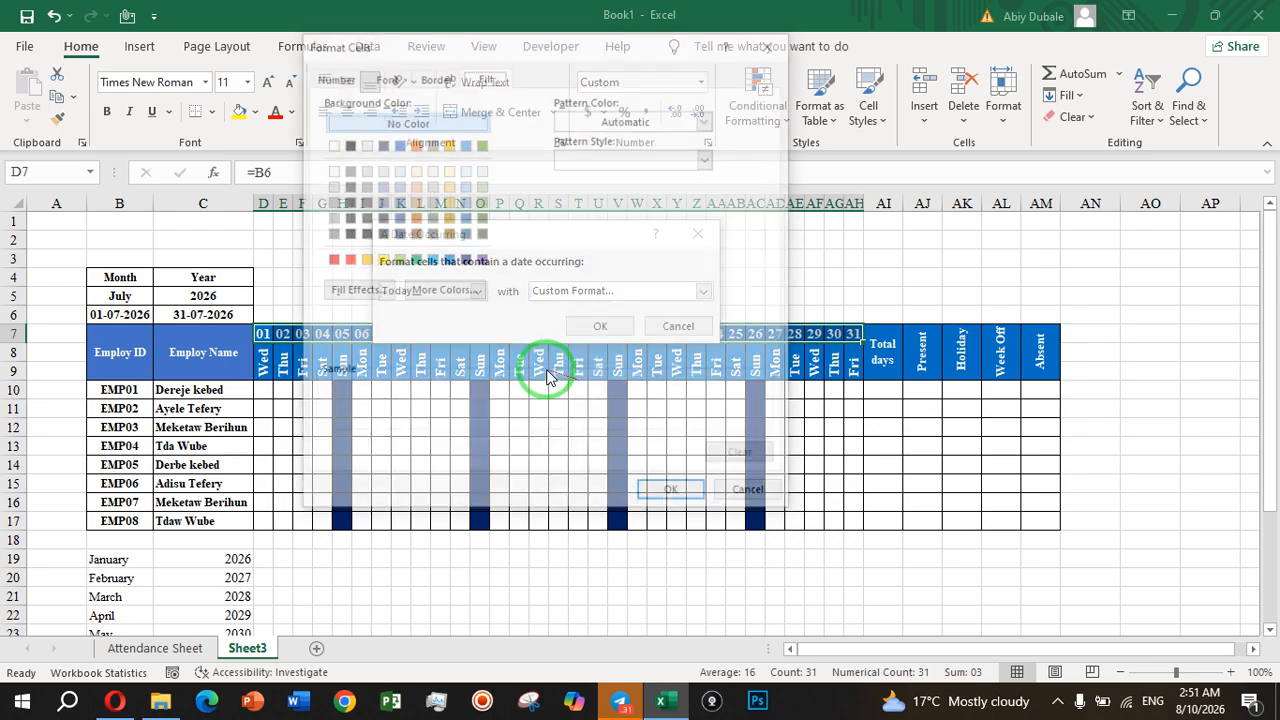
click(345, 262)
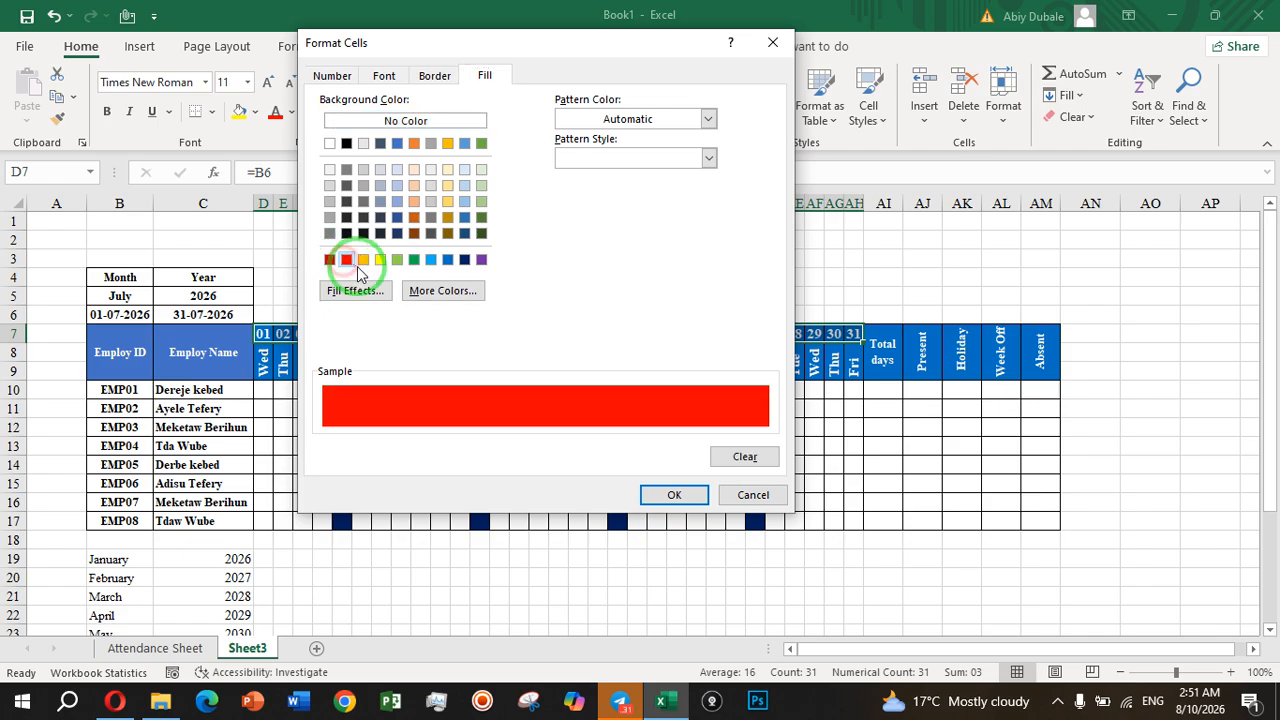
click(665, 492)
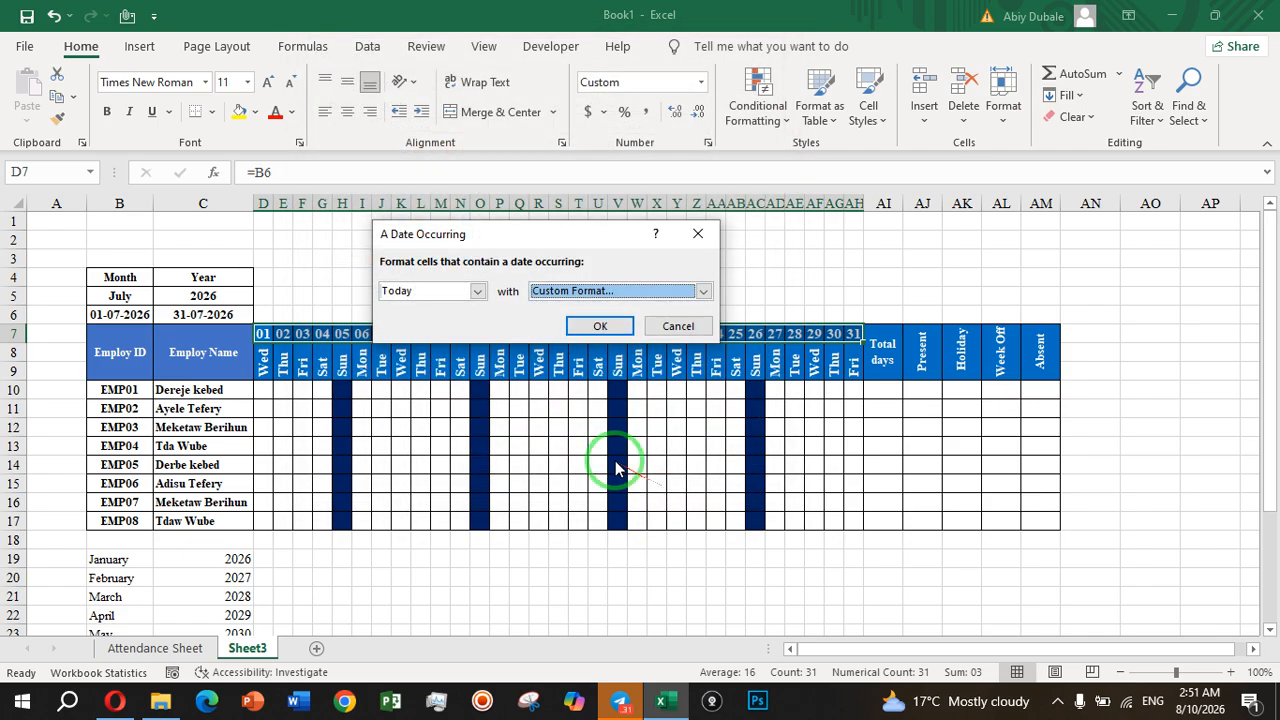
click(595, 326)
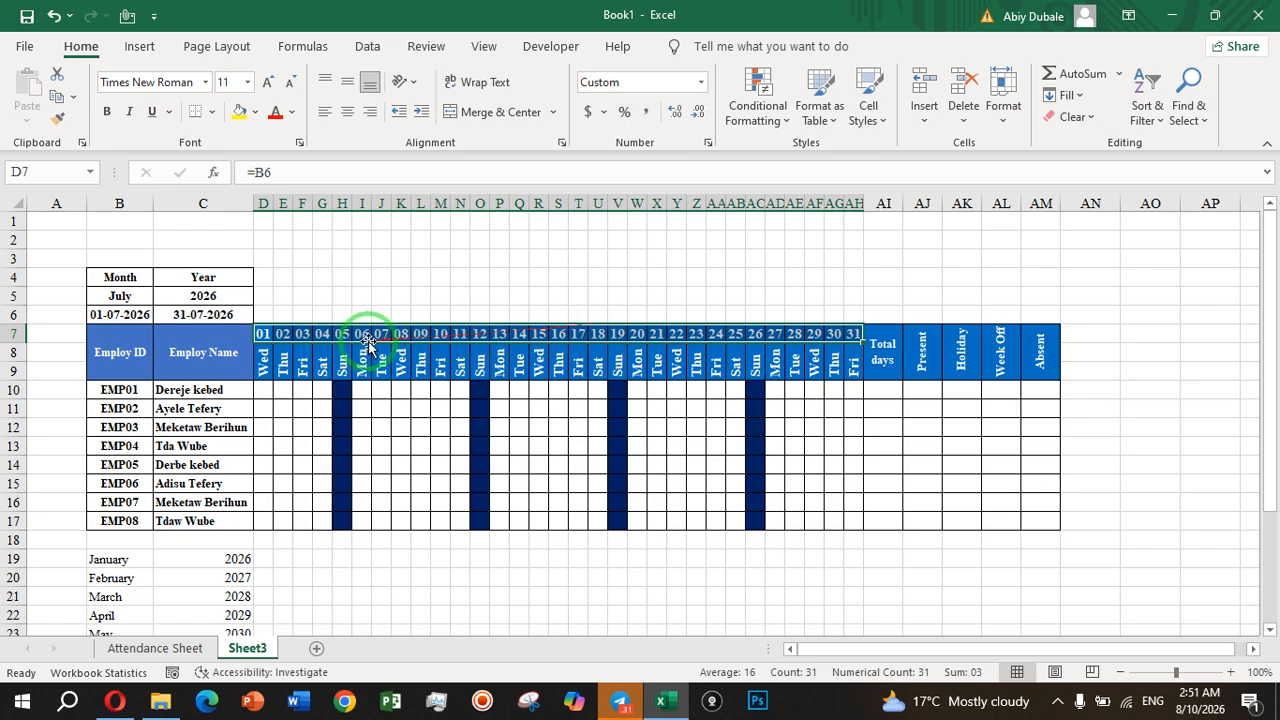
- Set the month in B5 to August and check the current date's highlight in the day header row
click(120, 296)
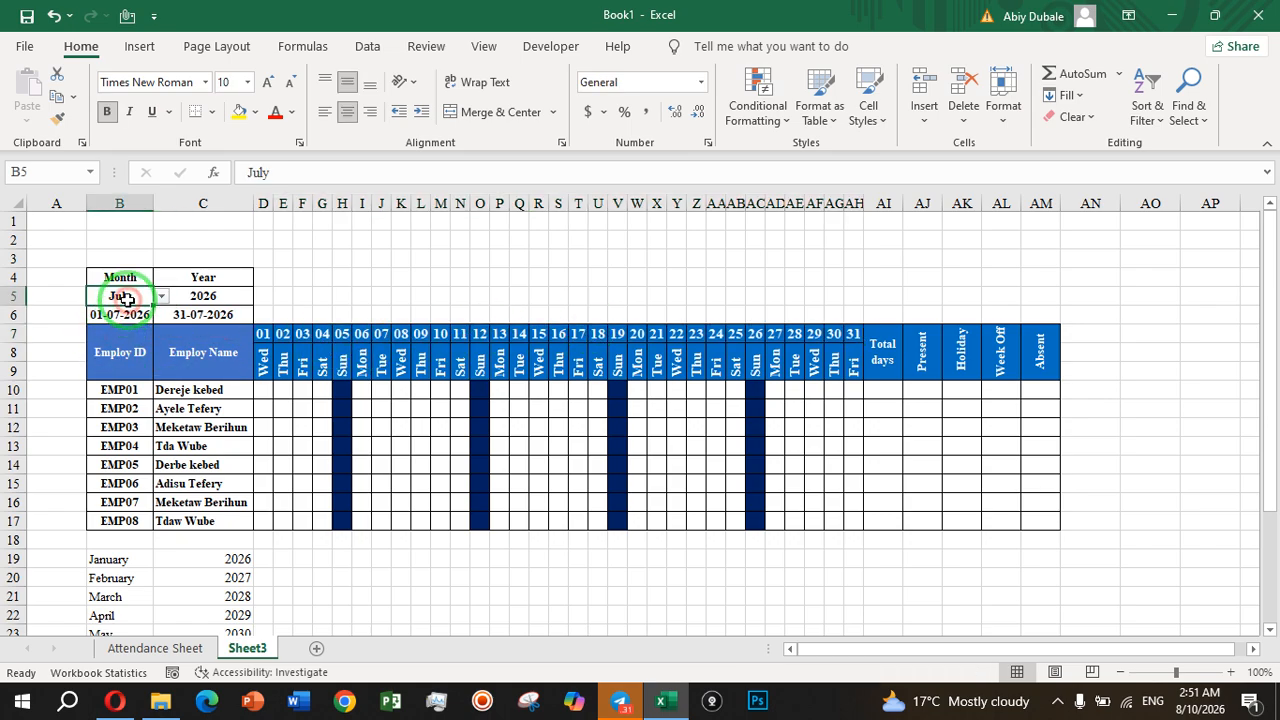
click(163, 297)
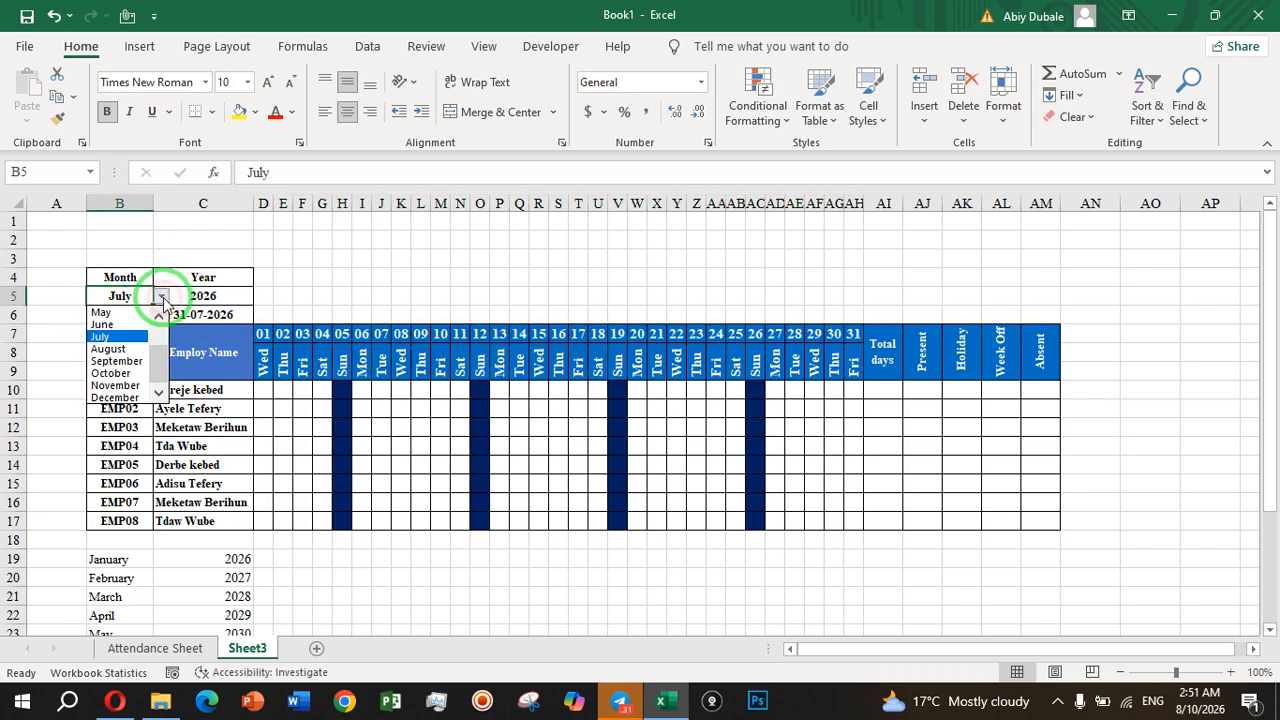
click(110, 349)
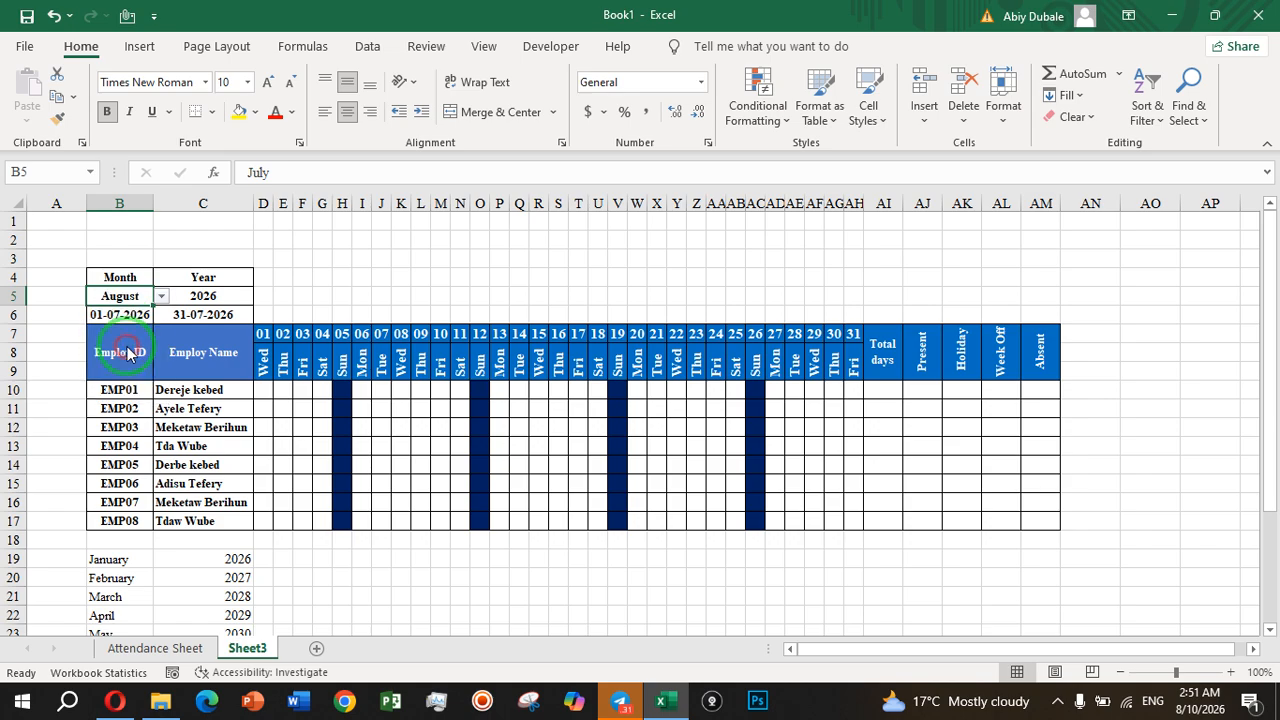
click(500, 427)
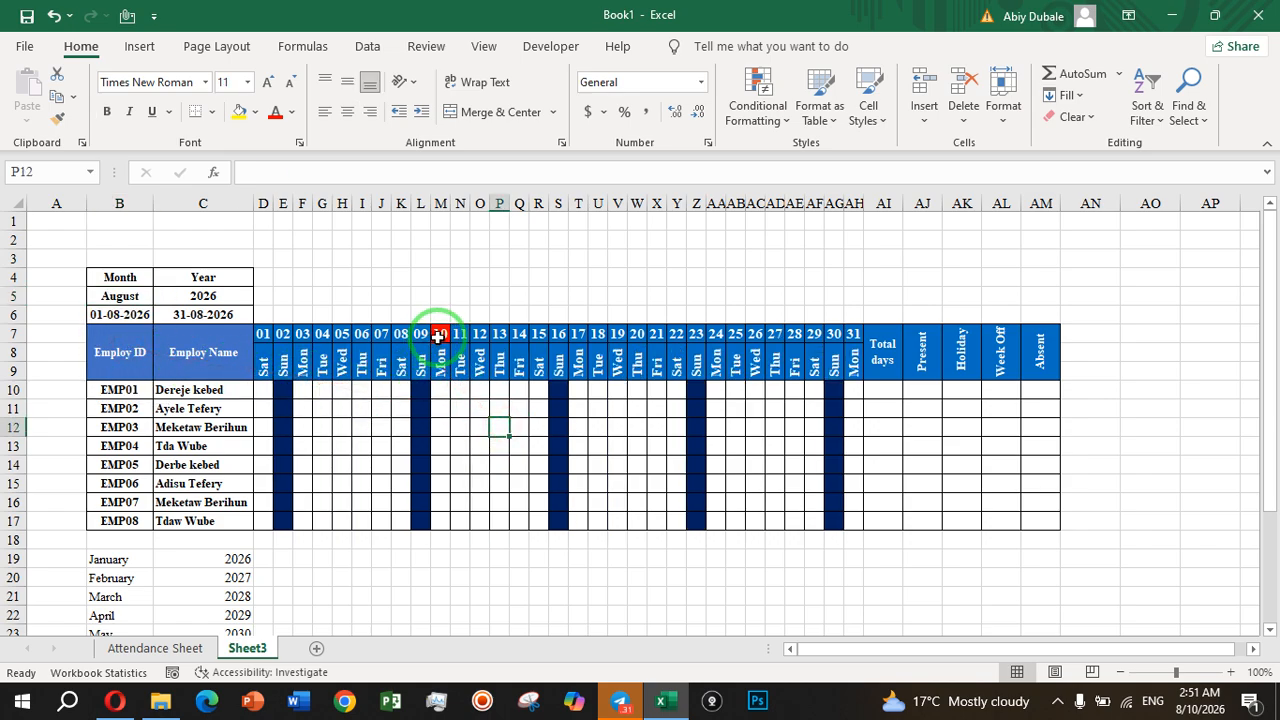
click(434, 337)
click(752, 428)
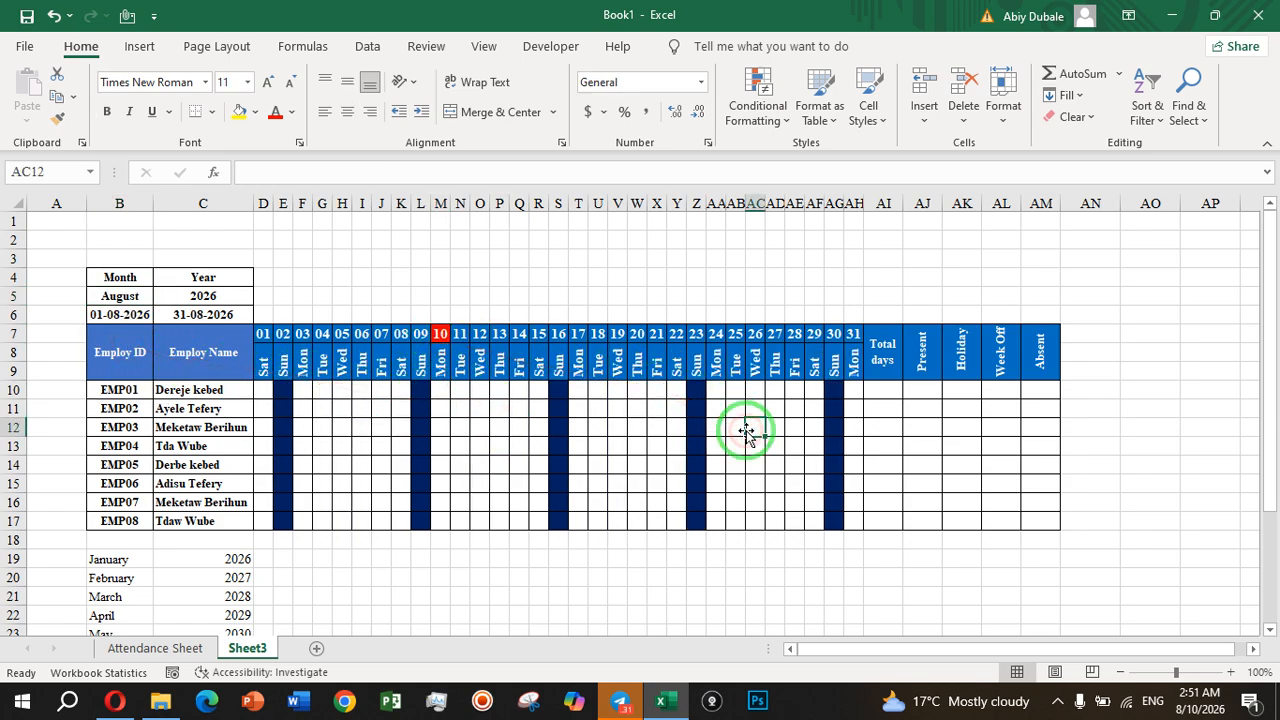
click(928, 434)
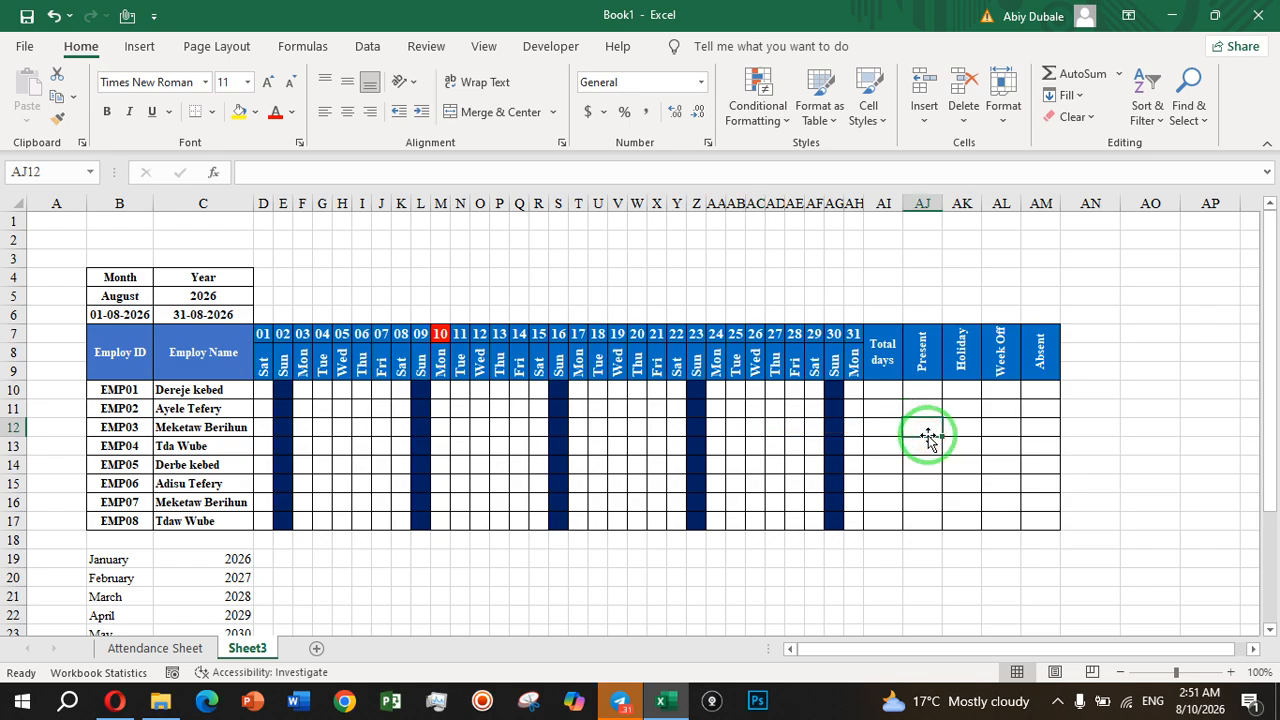
click(885, 391)
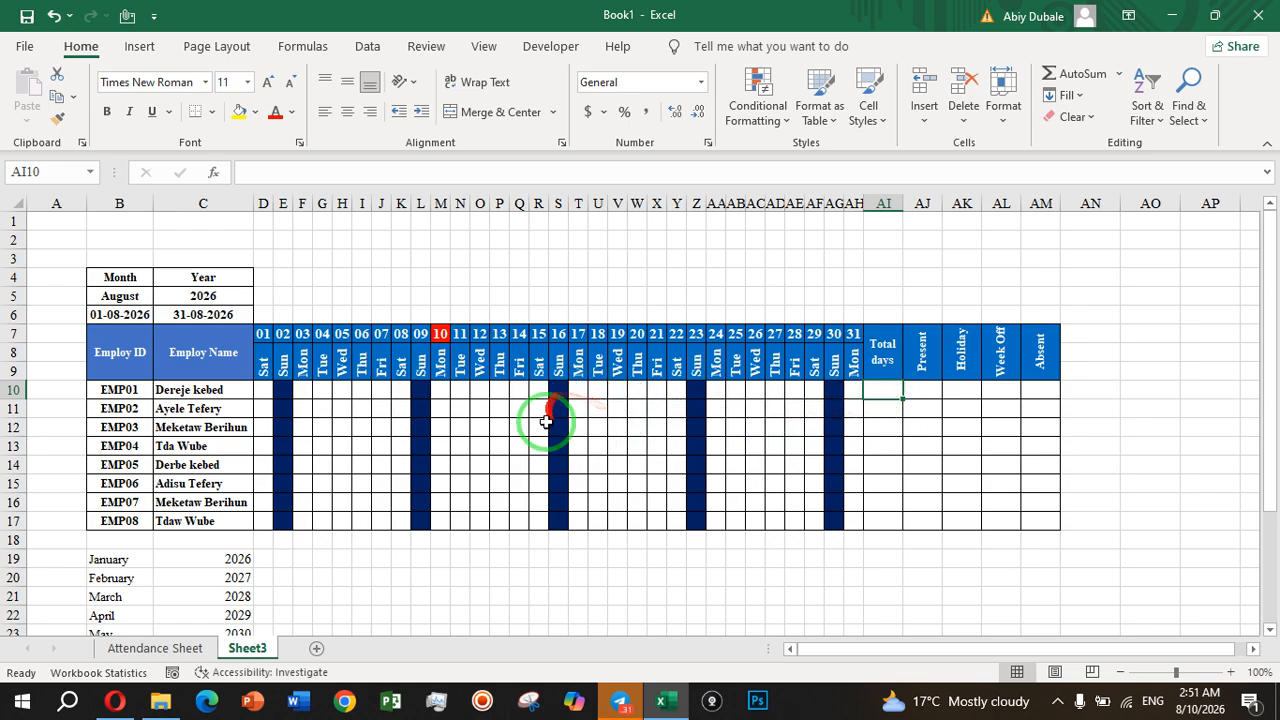
click(465, 412)
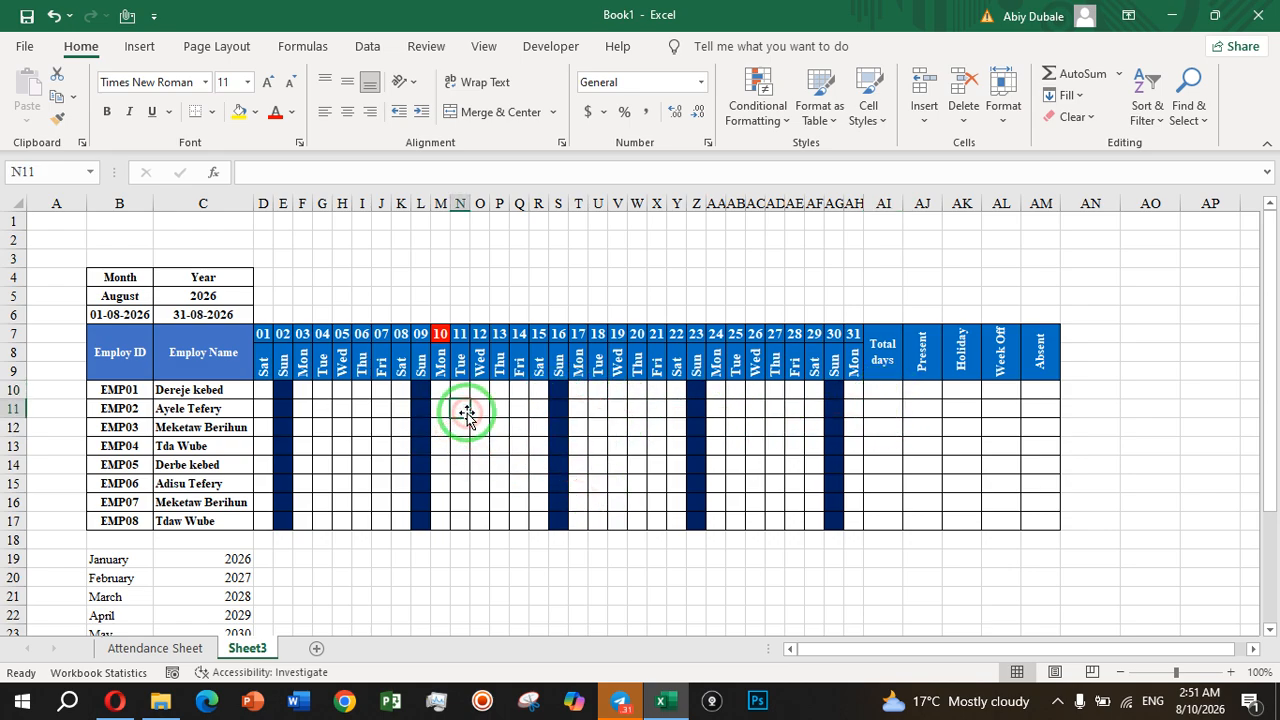
click(877, 391)
click(329, 391)
drag(304, 392, 342, 410)
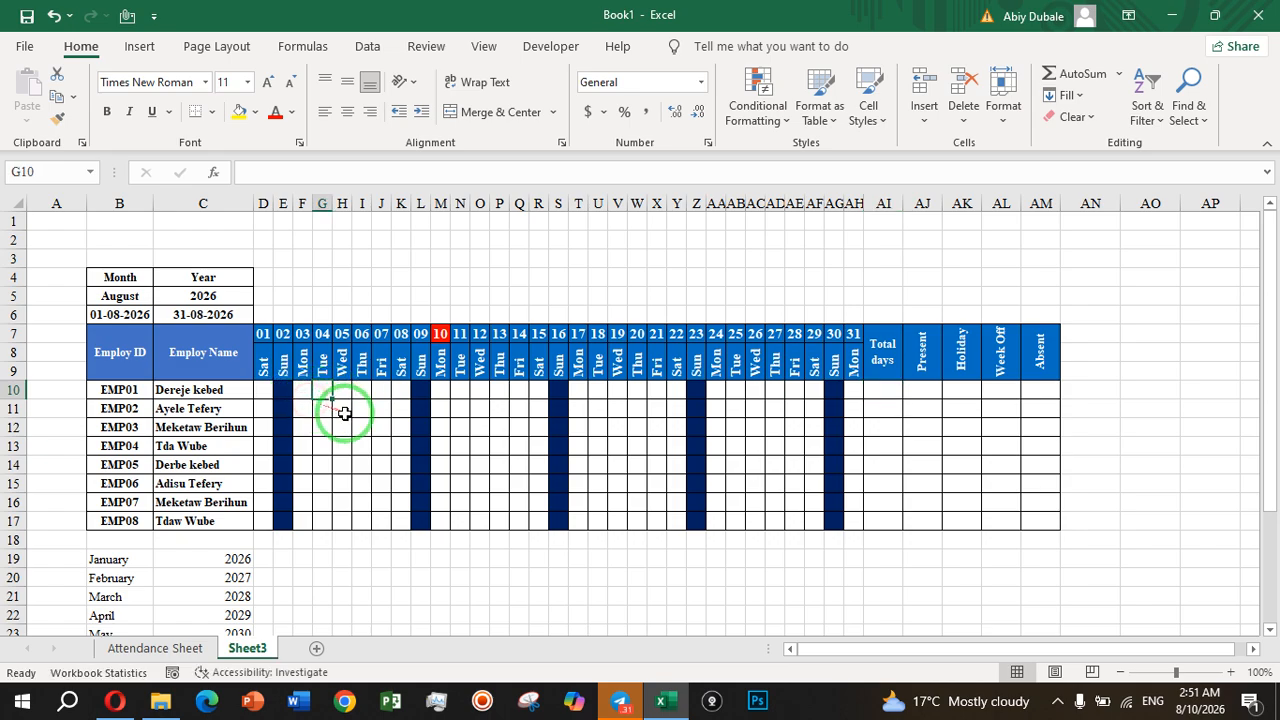
click(960, 390)
click(1006, 388)
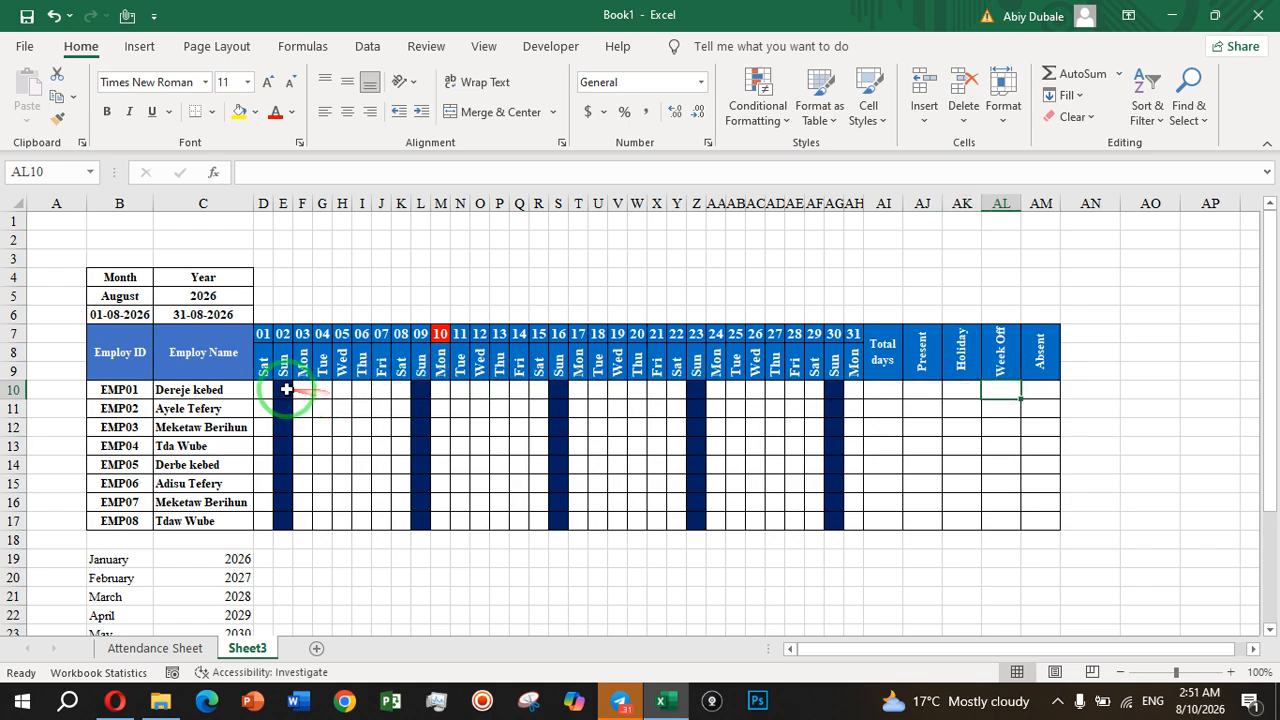
- Add a text-contains conditional formatting rule to the attendance grid D10:AH17 that shows cells containing A in Red Text
drag(263, 385, 857, 517)
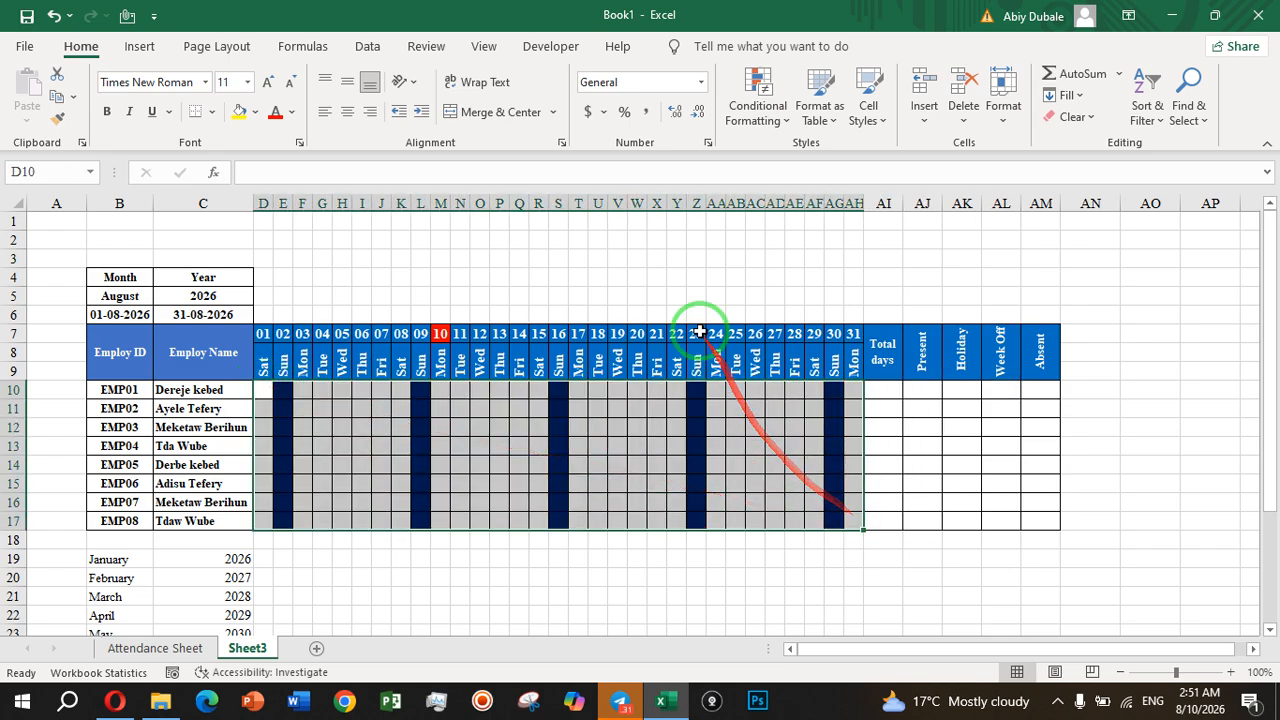
click(773, 124)
mouse_move(815, 160)
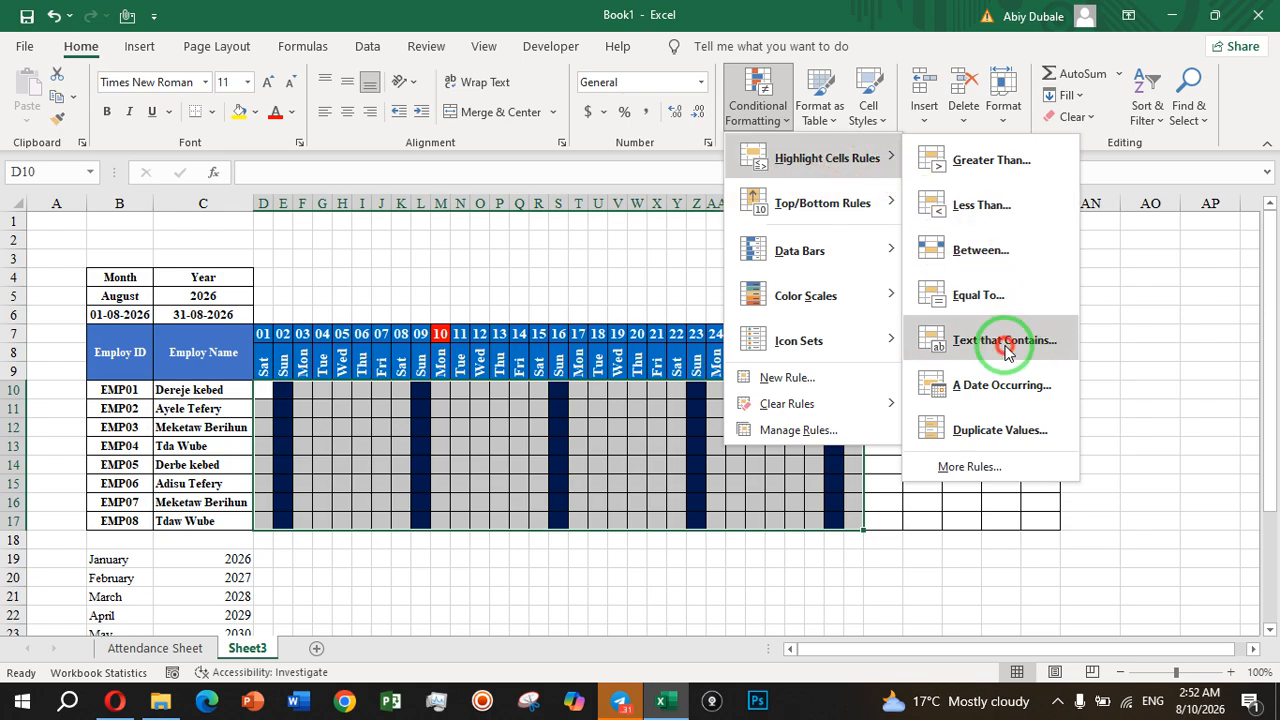
click(1005, 342)
click(431, 311)
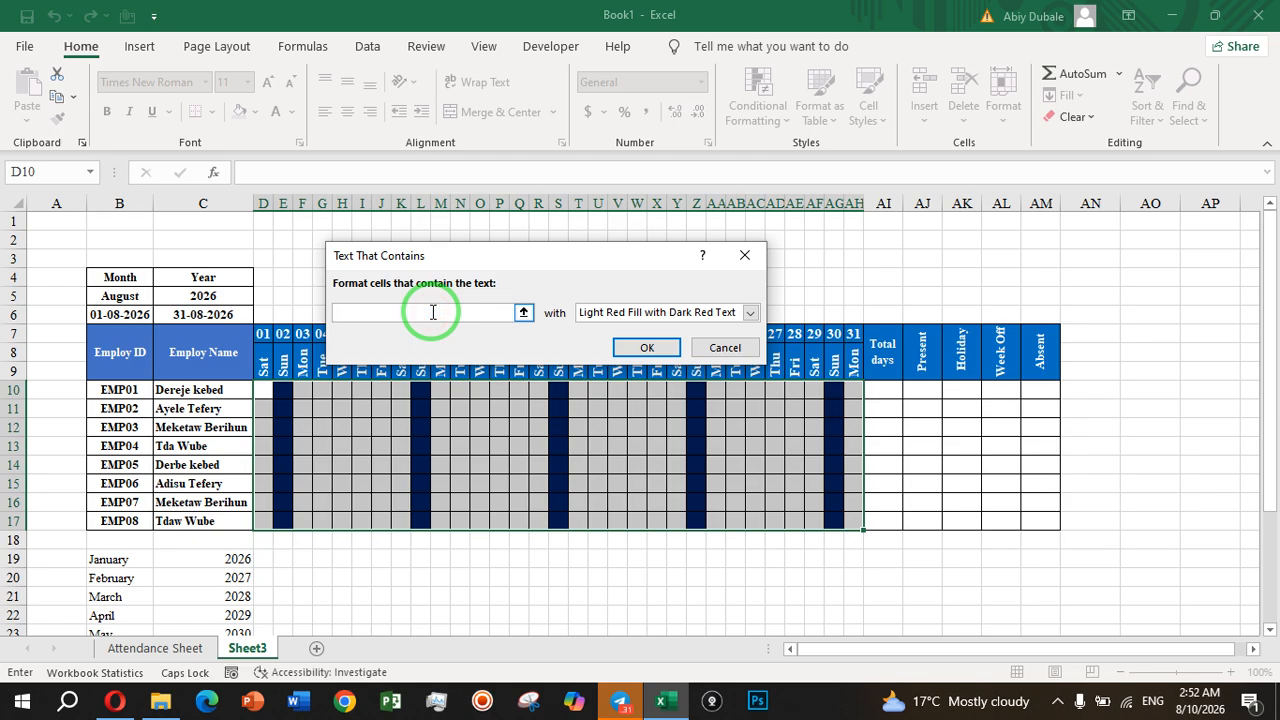
text(A)
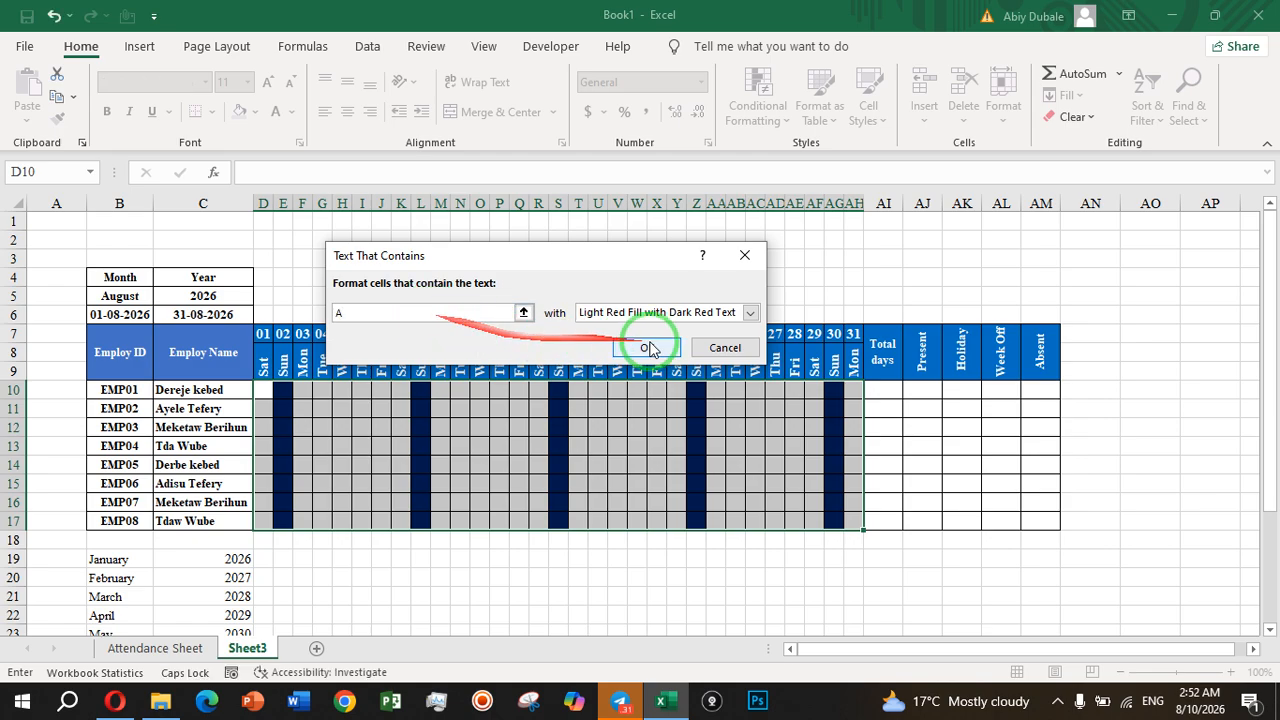
click(750, 312)
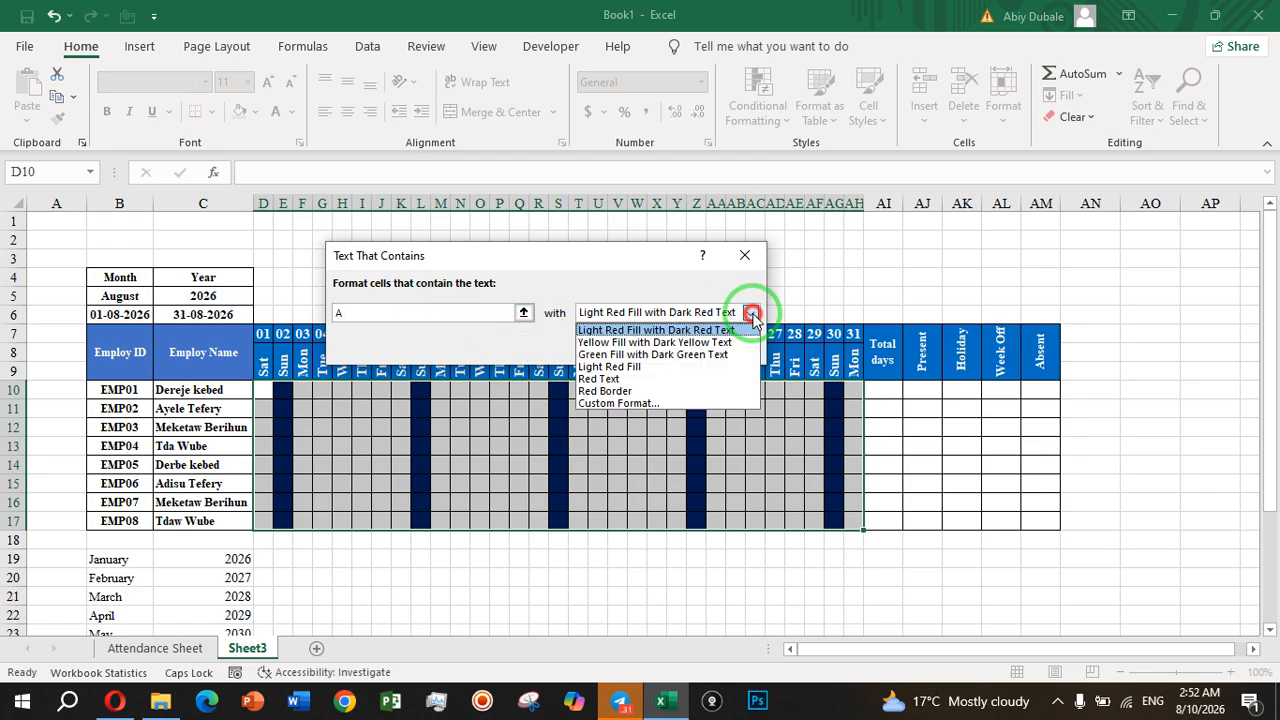
click(626, 381)
click(648, 349)
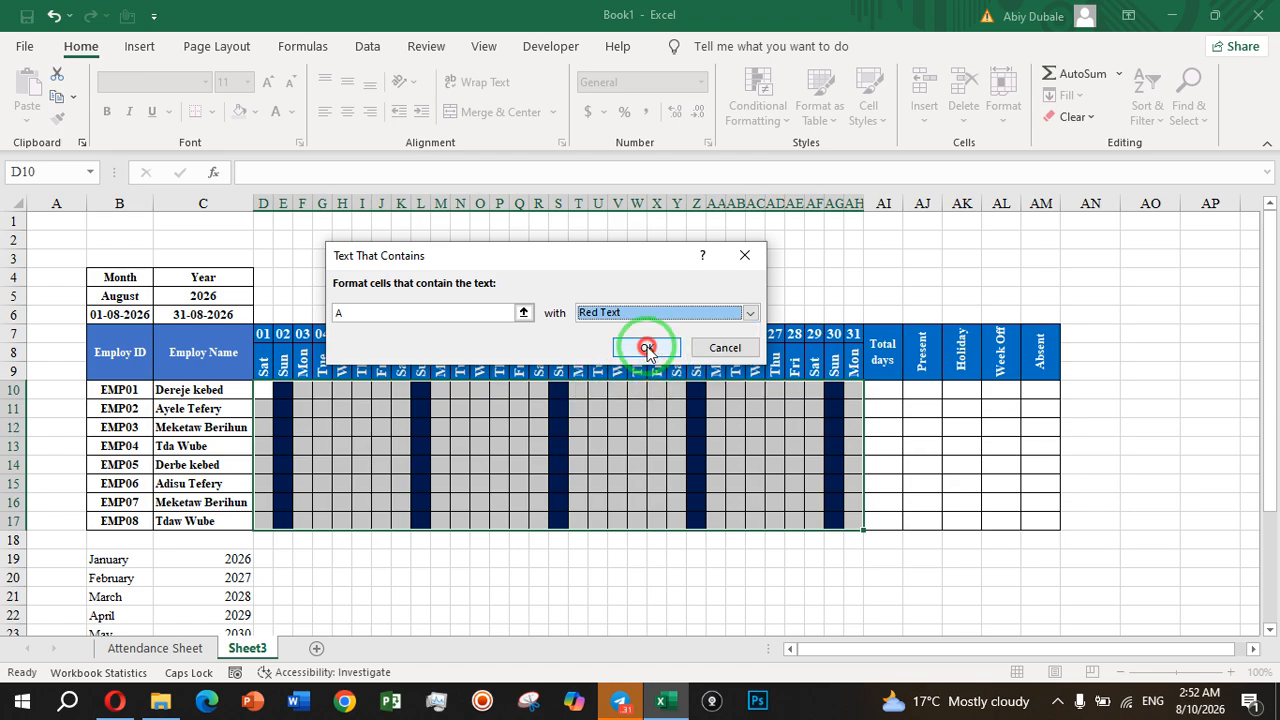
- Enter A in F10 to test the red text rule, and clear the cell again
click(322, 402)
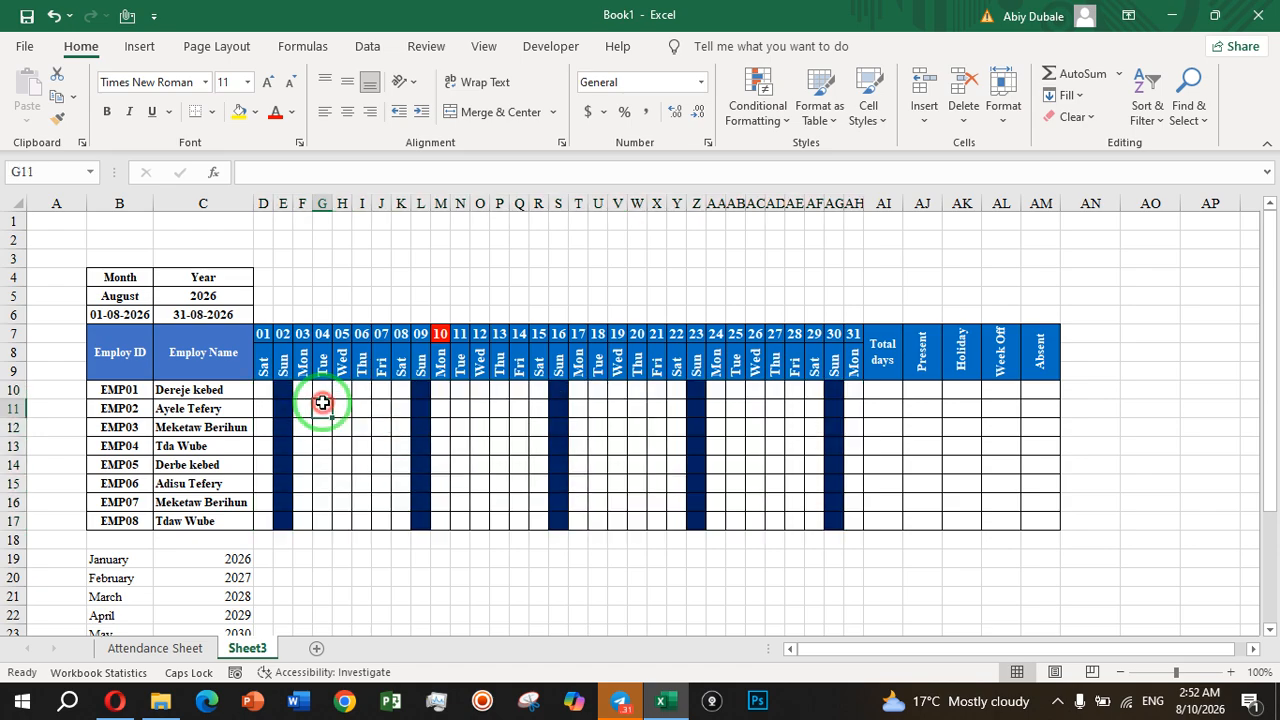
click(309, 390)
text(A)
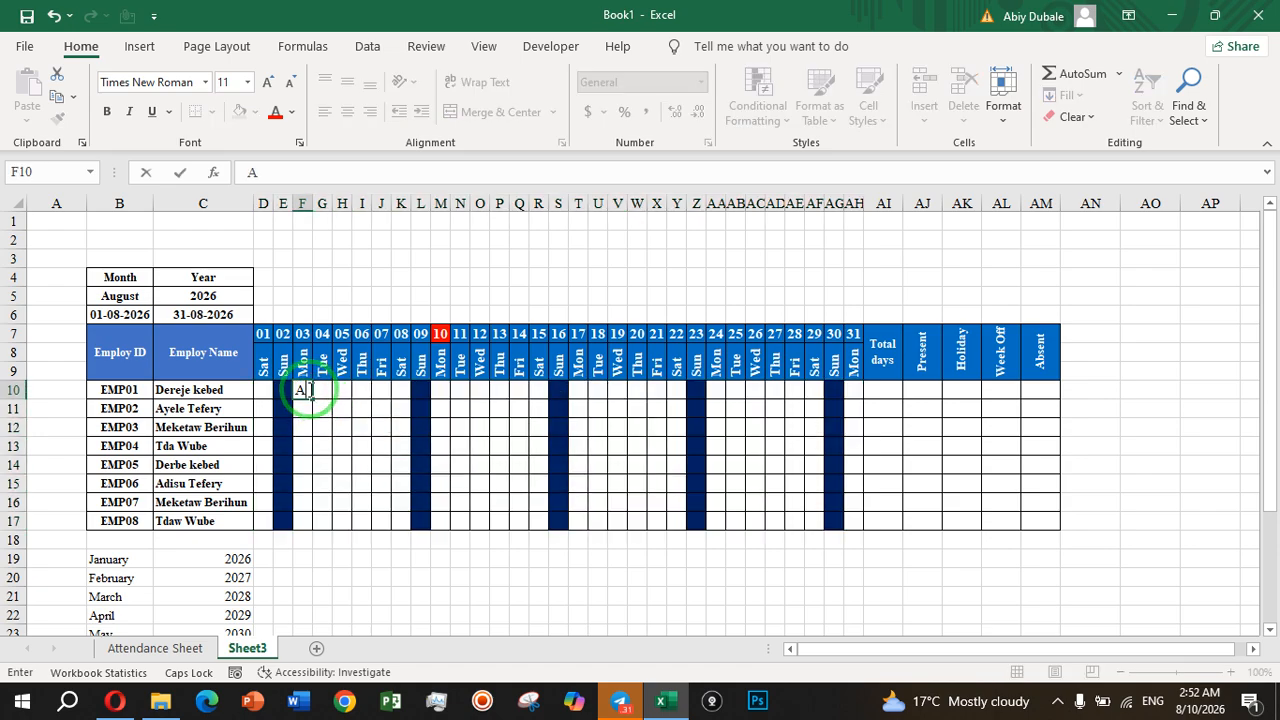
click(364, 444)
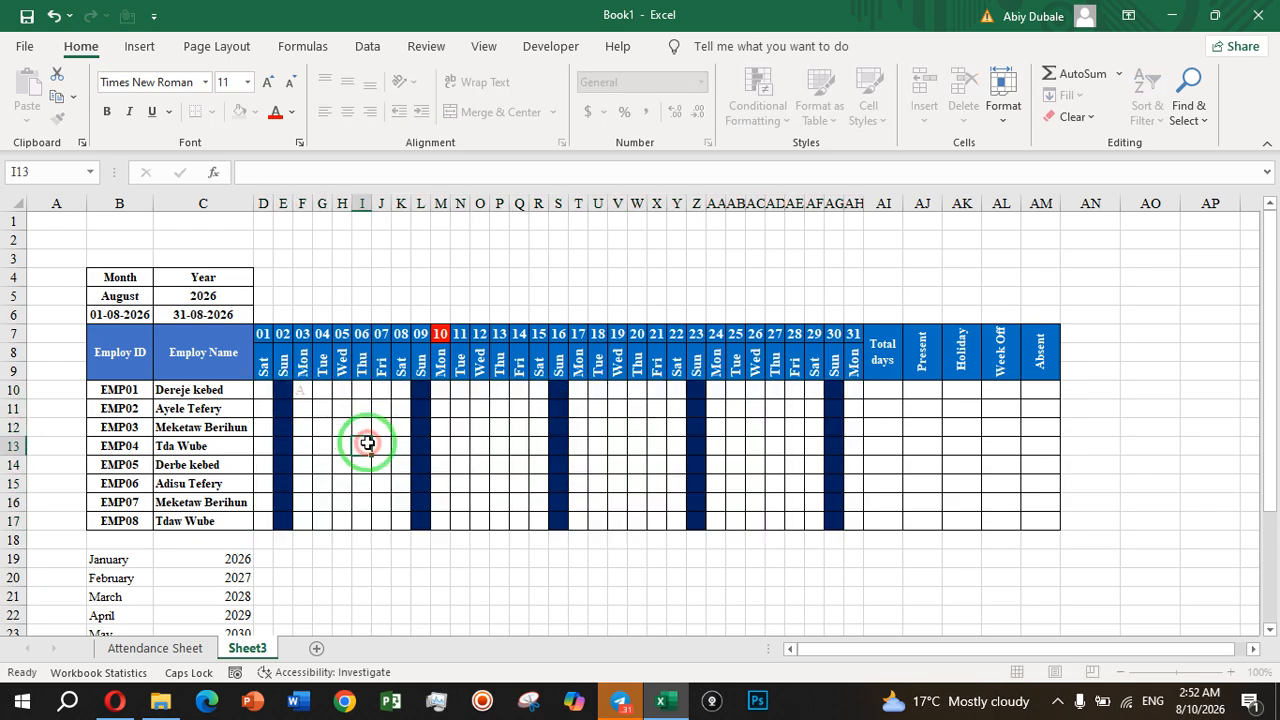
click(305, 390)
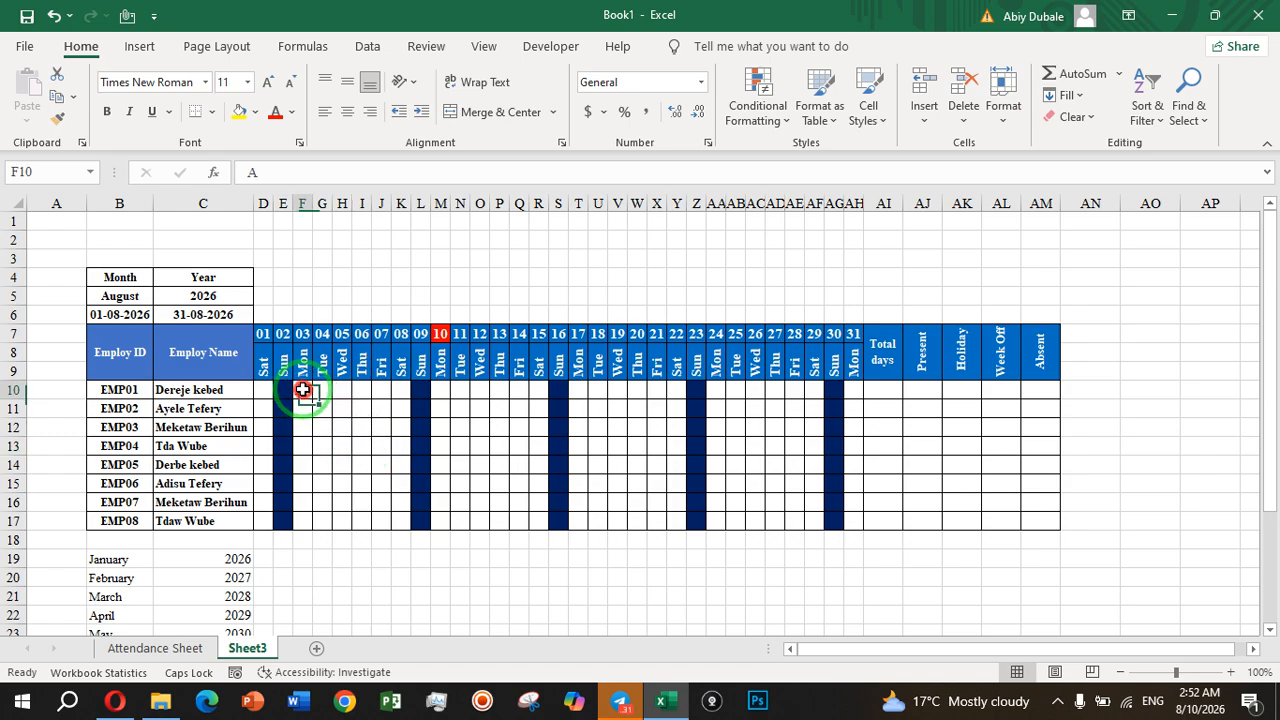
click(343, 422)
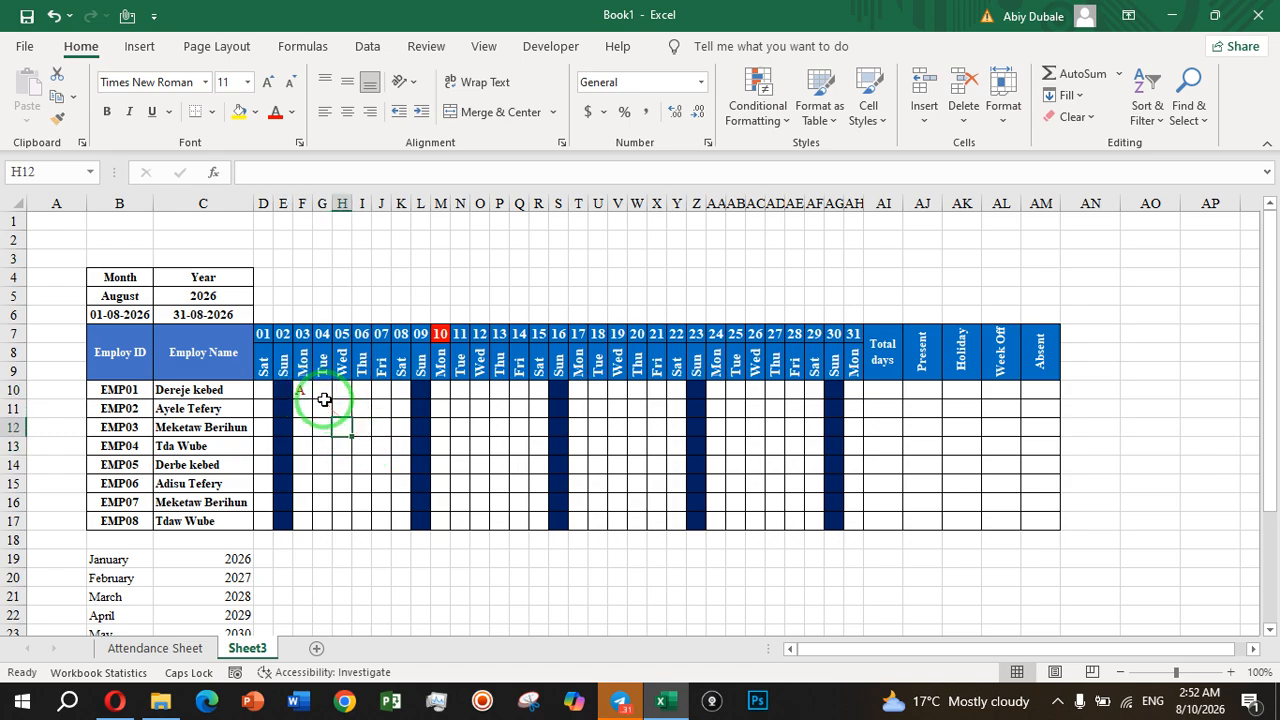
click(323, 396)
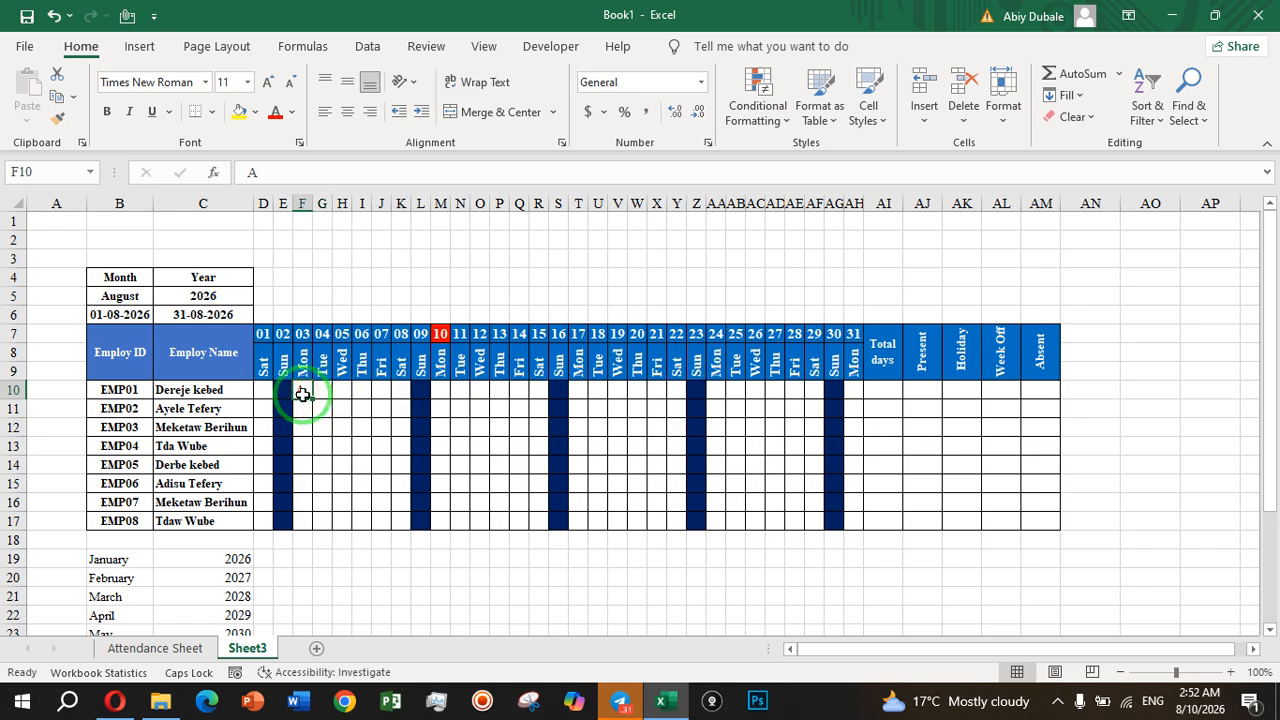
click(347, 415)
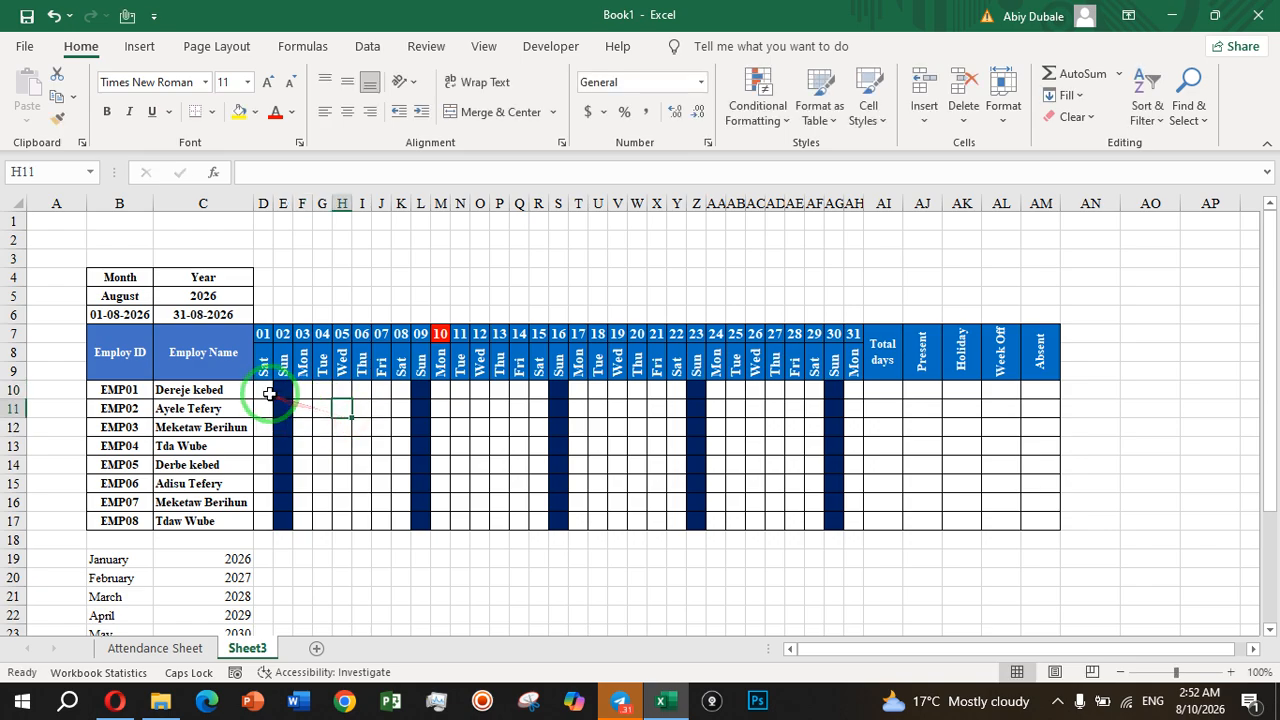
- Add a text-contains rule for A to D10:AH17 with a custom format using a standard red fill
drag(265, 390, 862, 523)
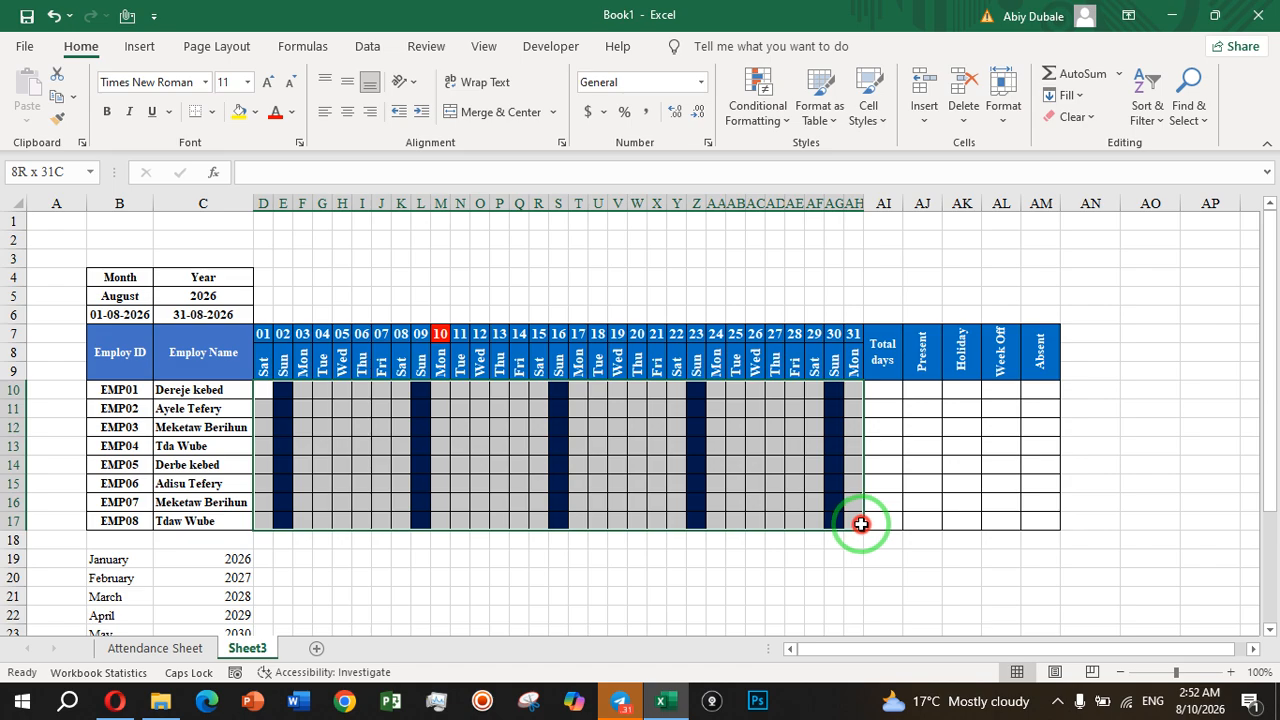
click(755, 100)
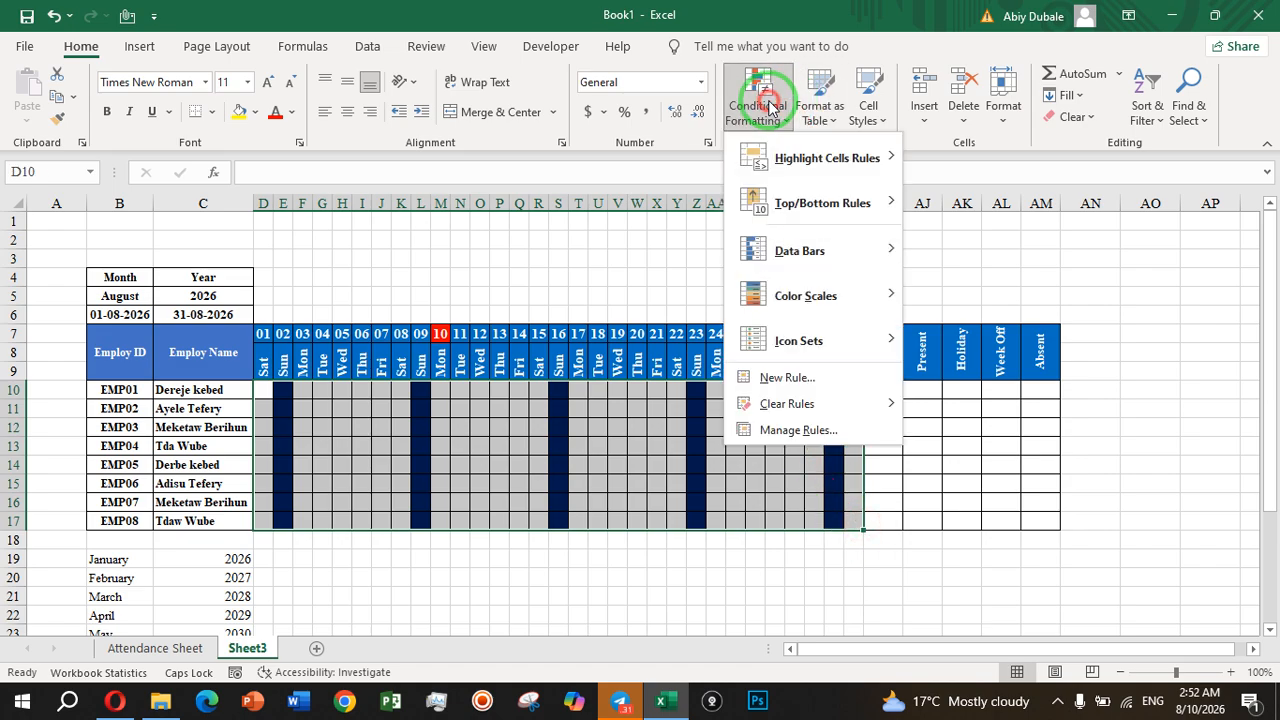
mouse_move(840, 204)
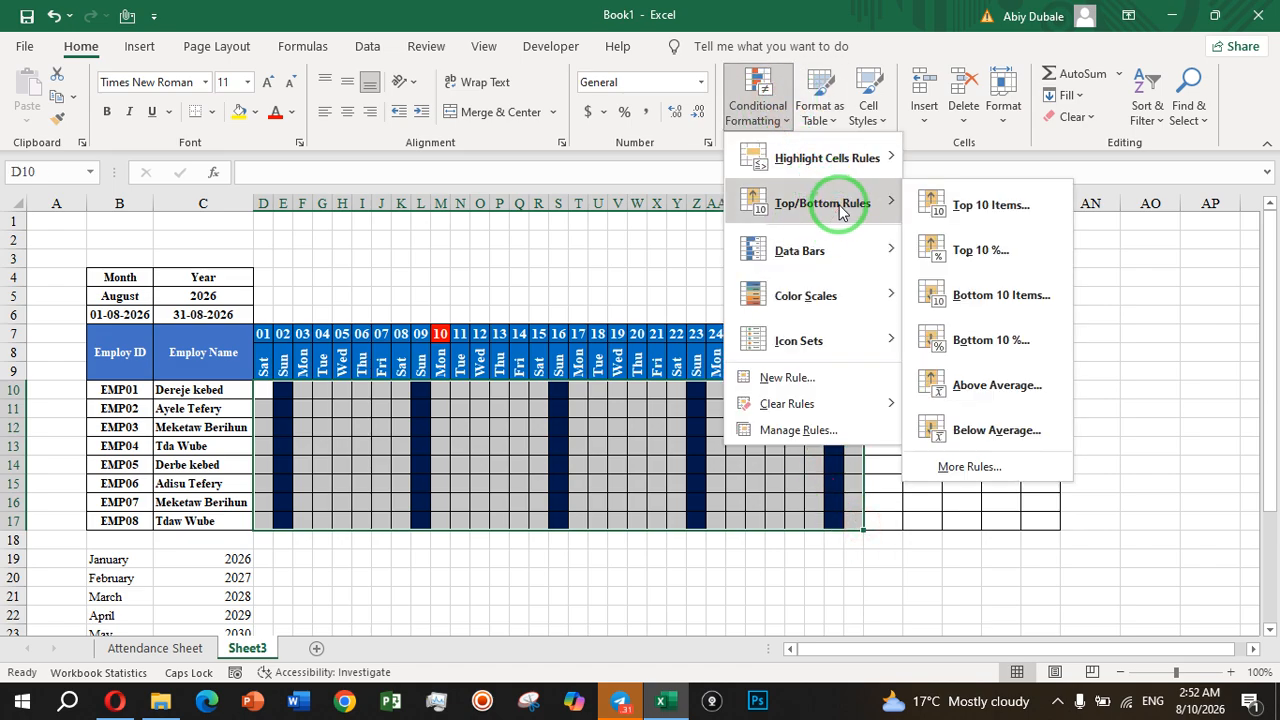
mouse_move(855, 170)
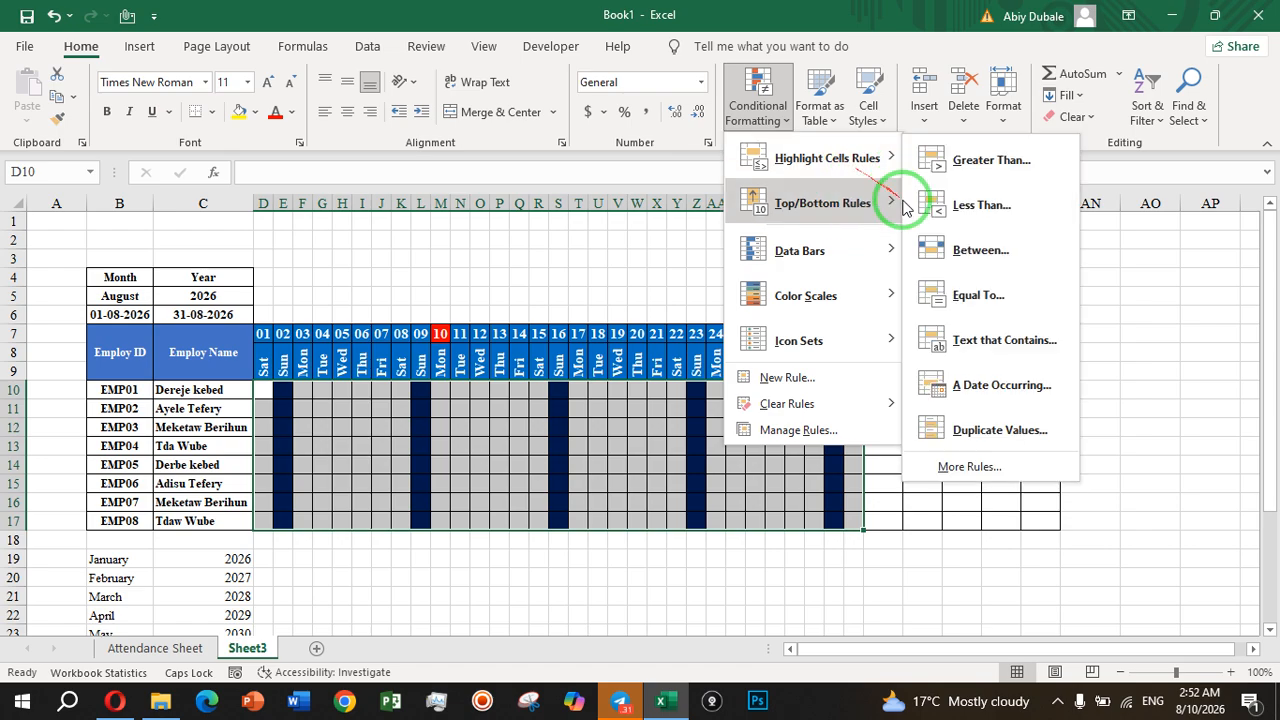
click(1005, 340)
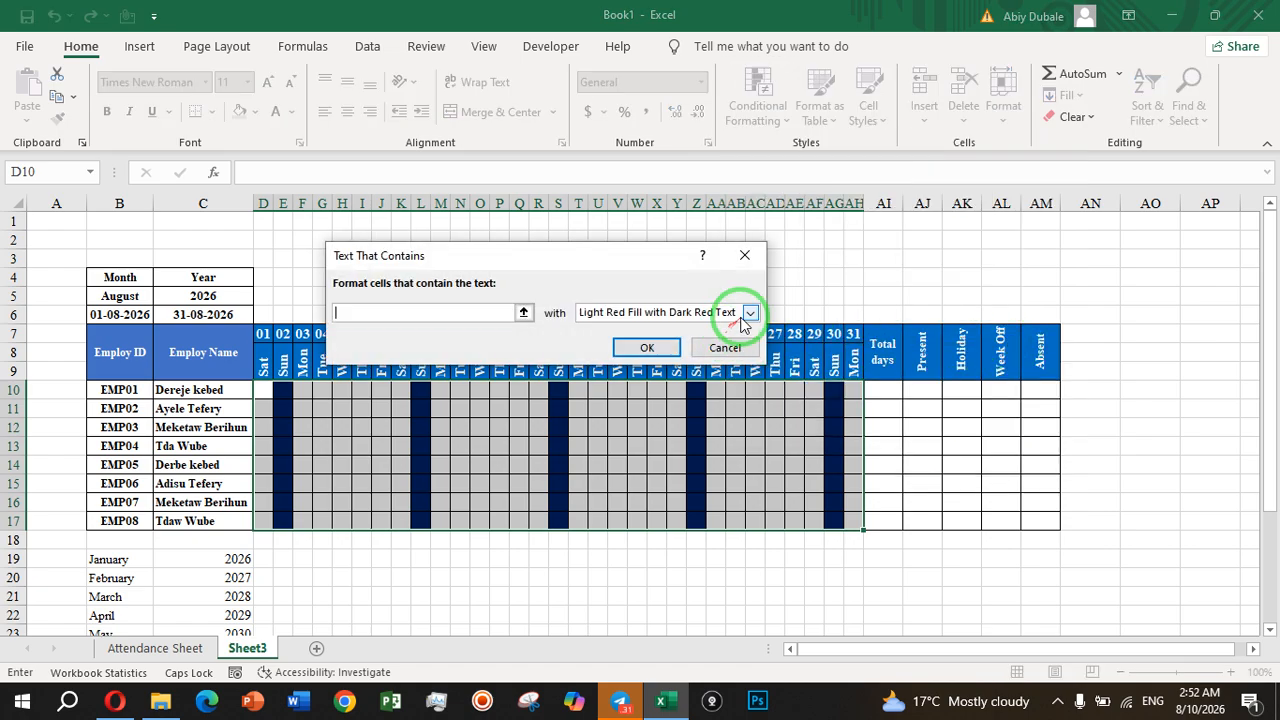
click(749, 313)
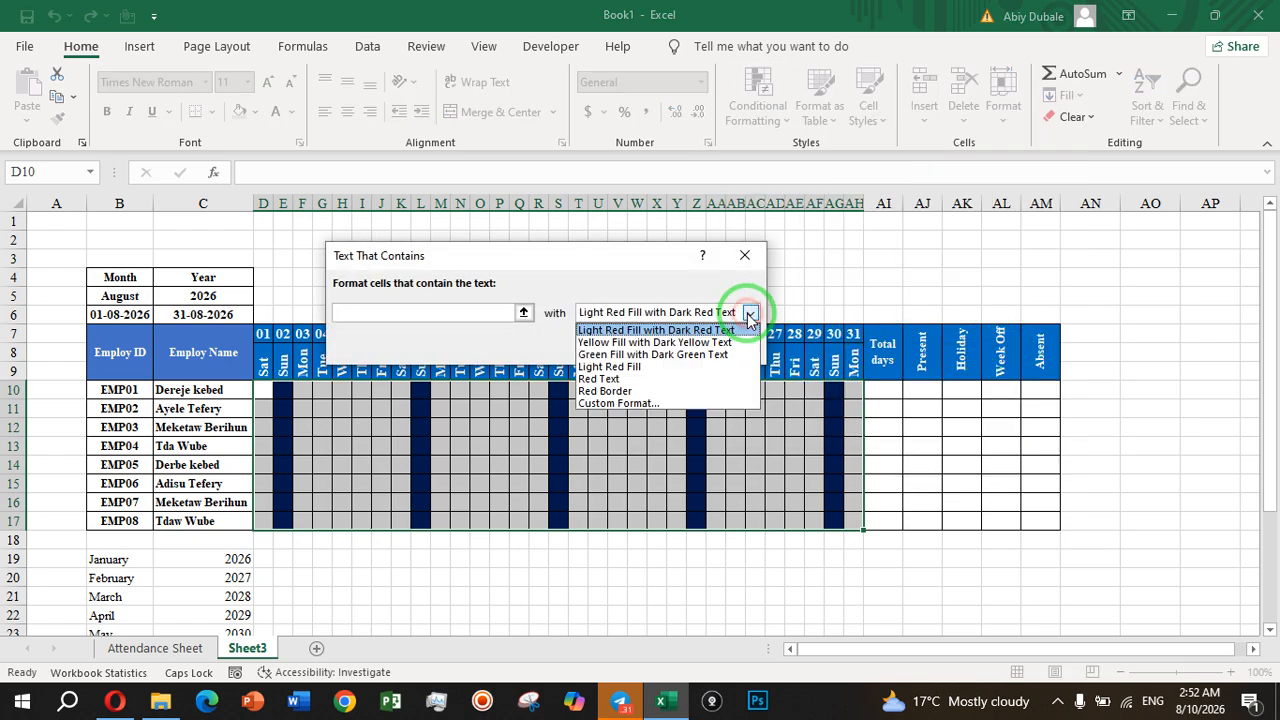
click(641, 404)
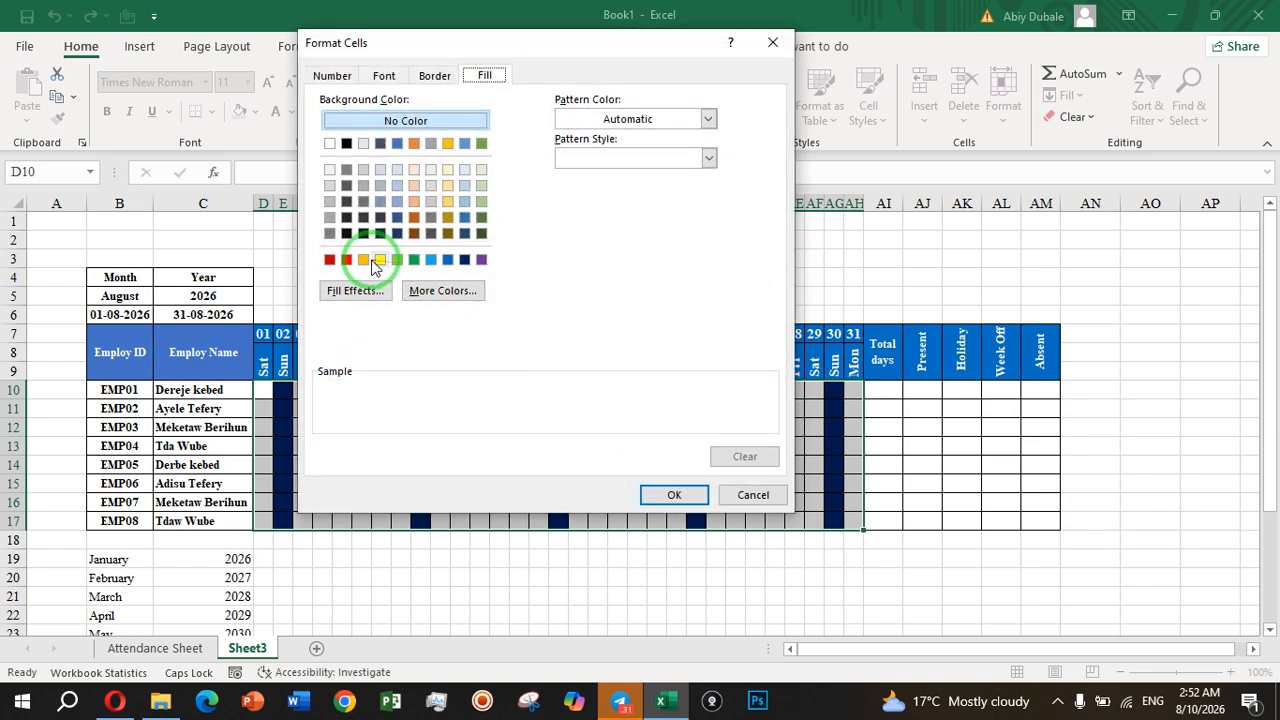
click(347, 260)
click(675, 497)
click(412, 313)
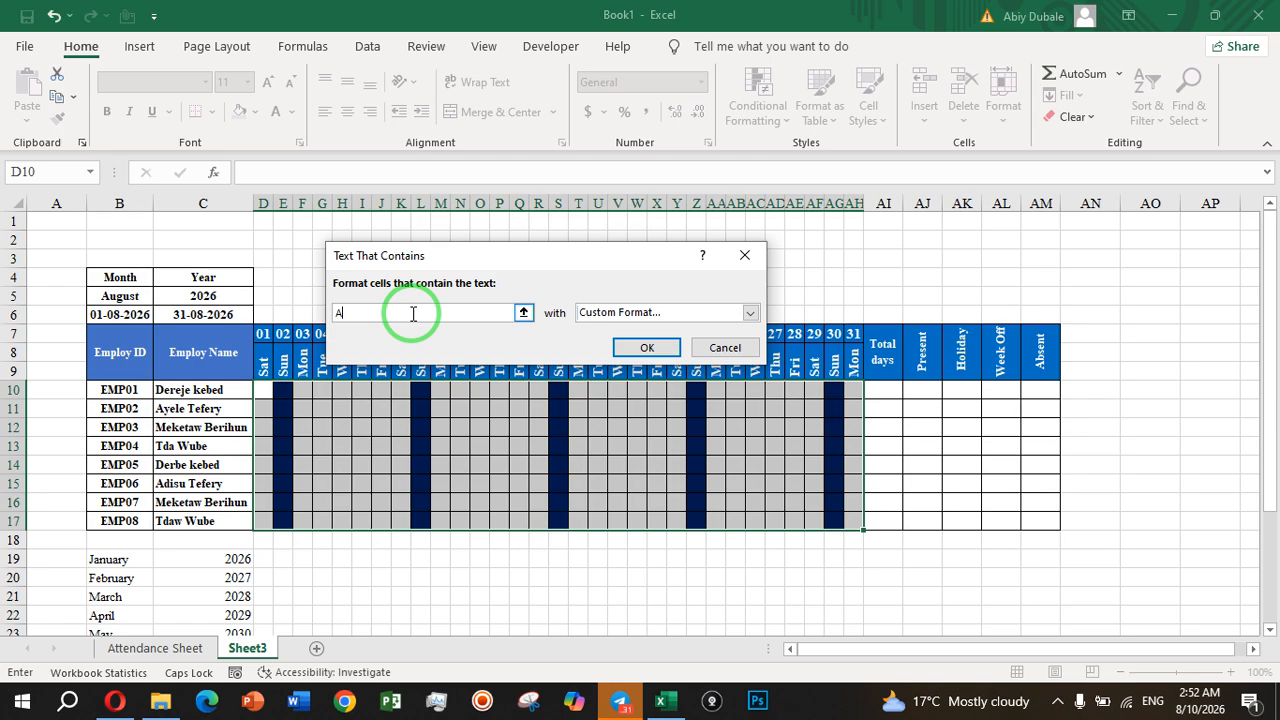
click(647, 347)
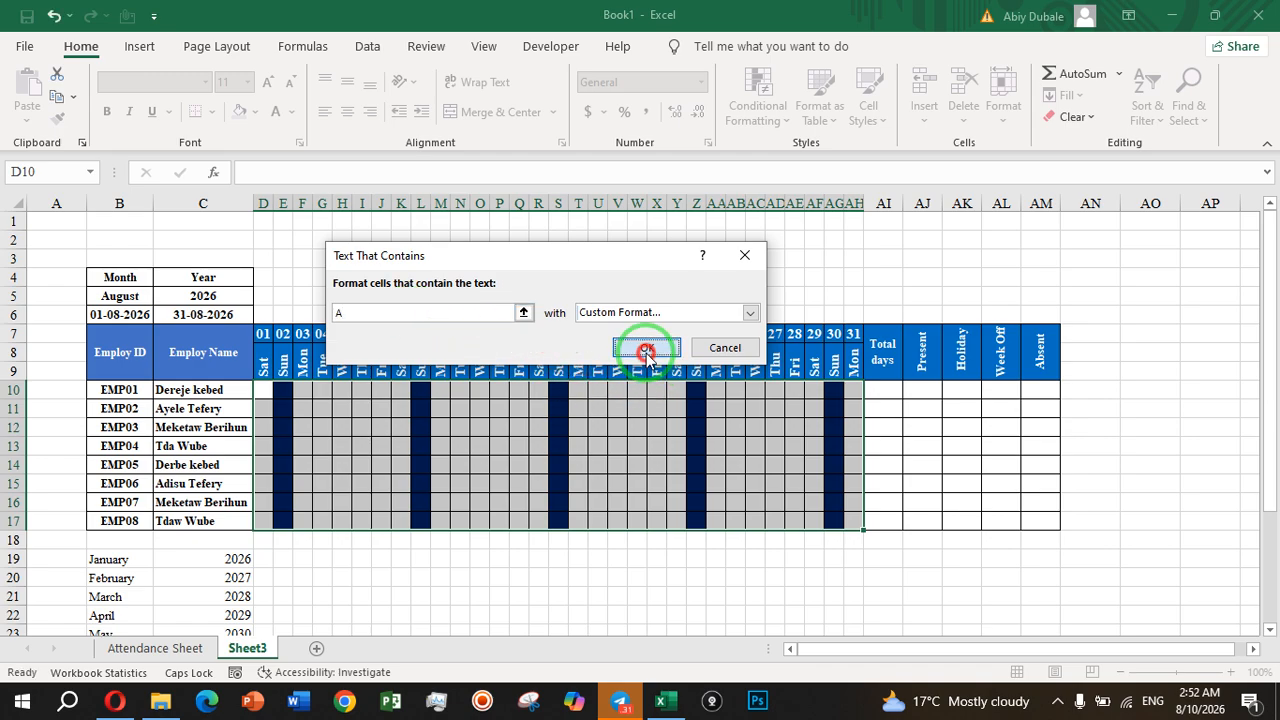
- Enter A in F11 and check how the absence rule formats the cell
click(306, 402)
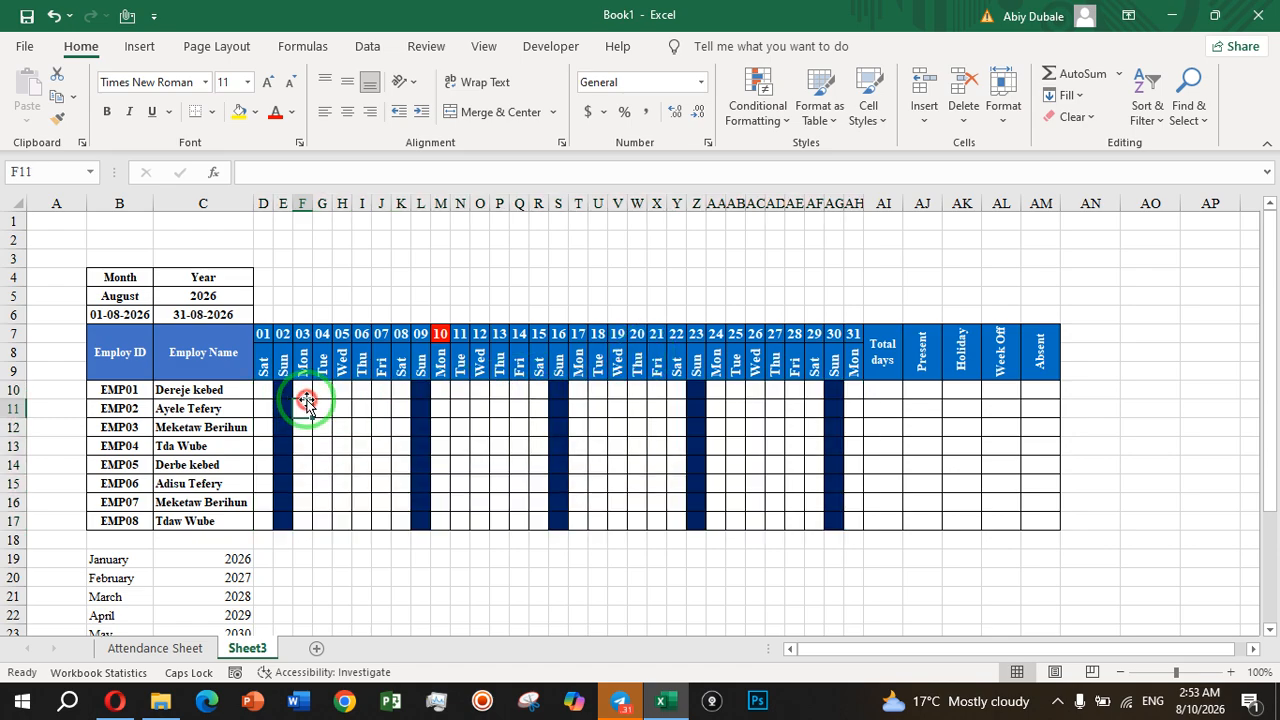
text(A)
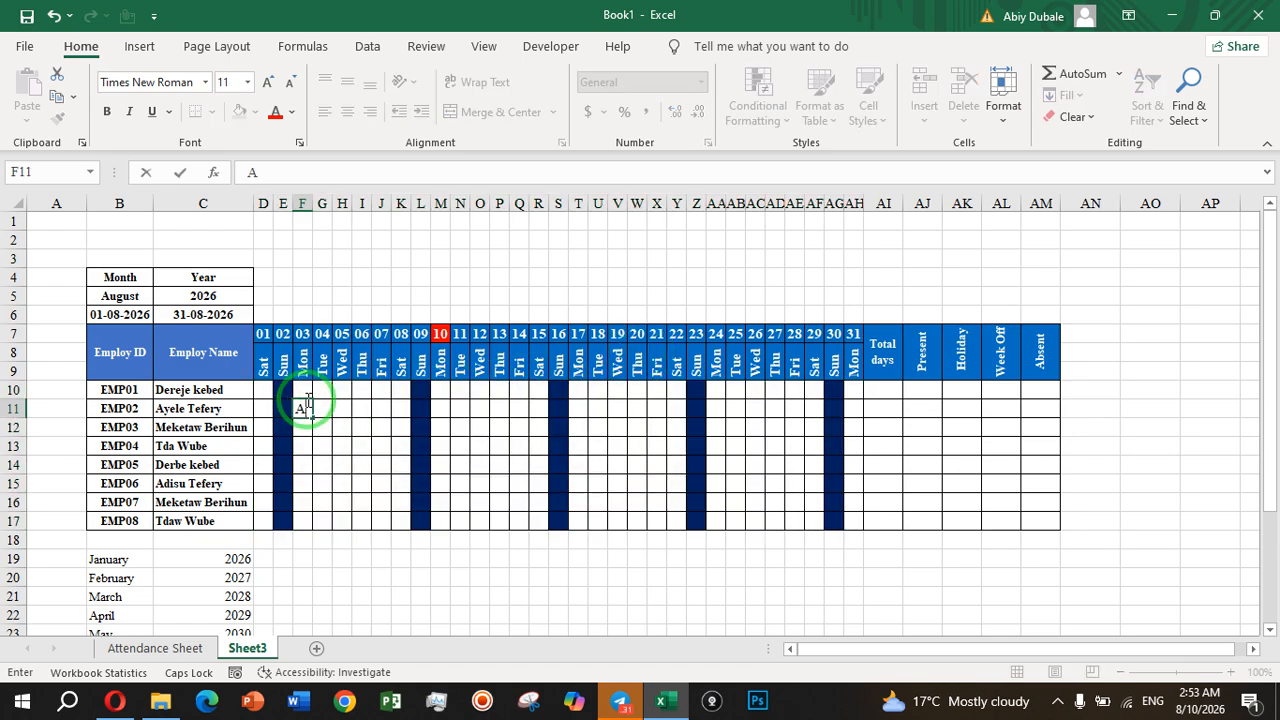
click(344, 445)
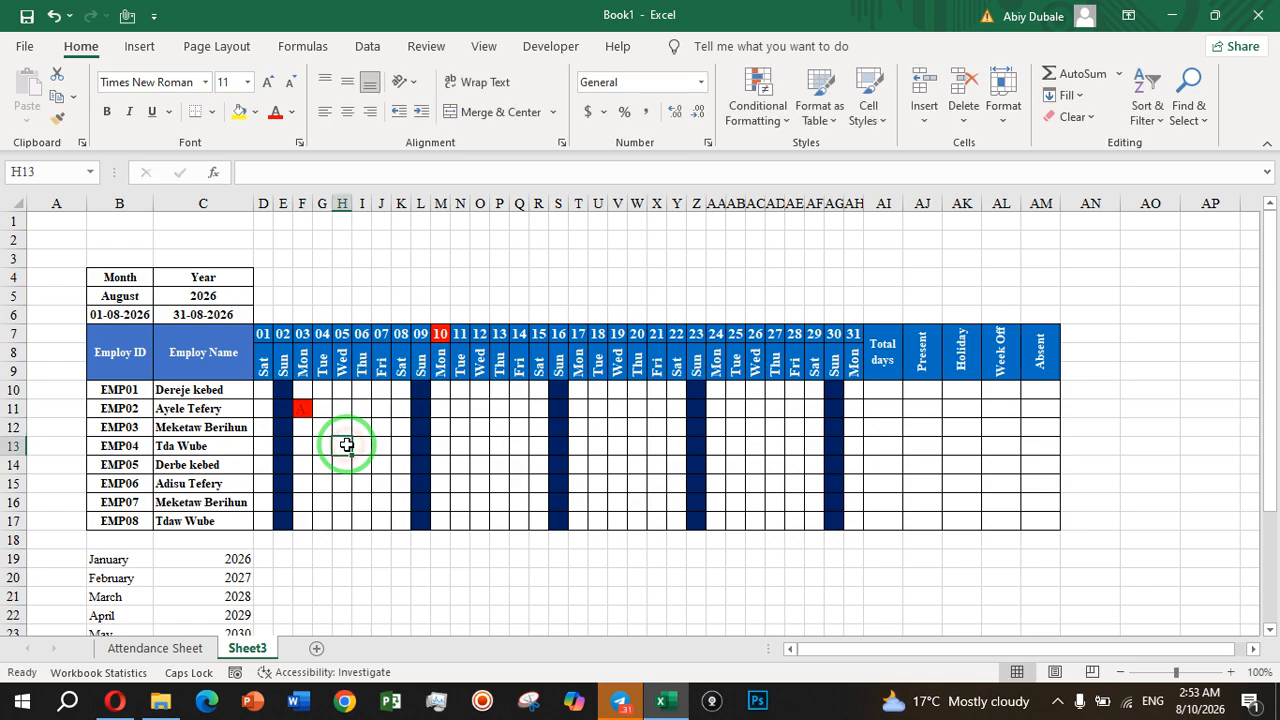
click(305, 409)
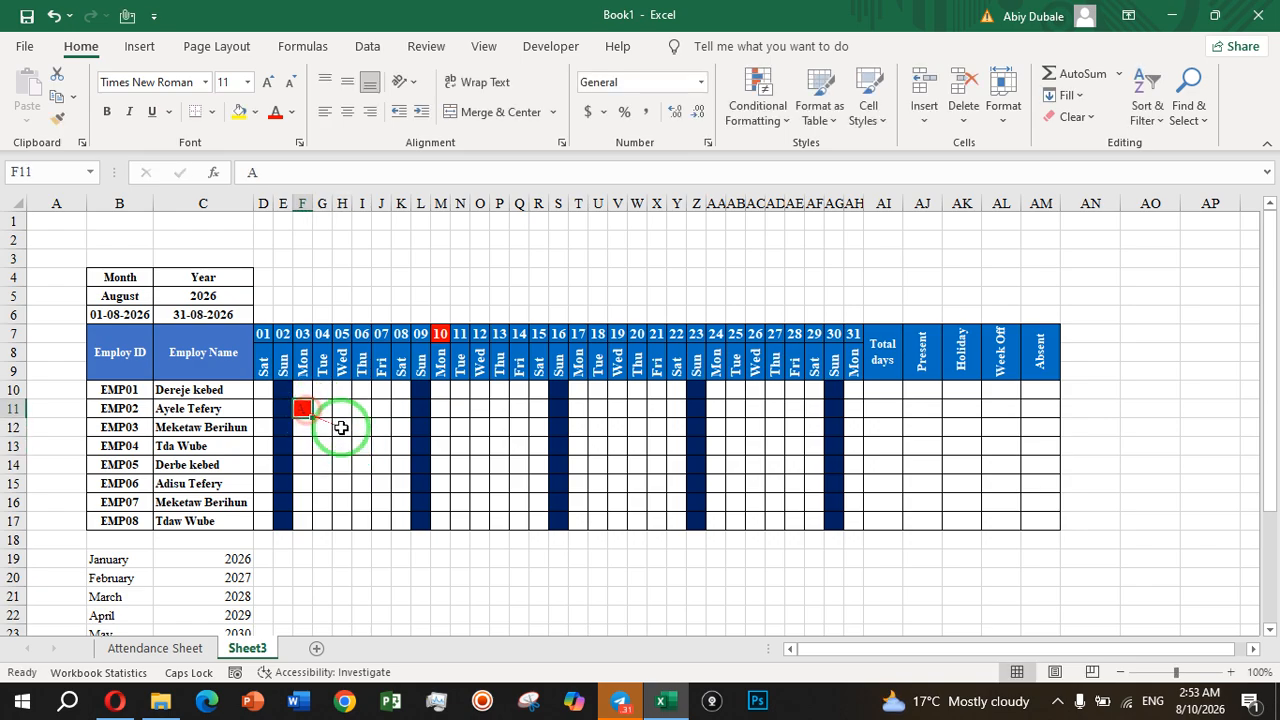
click(342, 458)
click(322, 407)
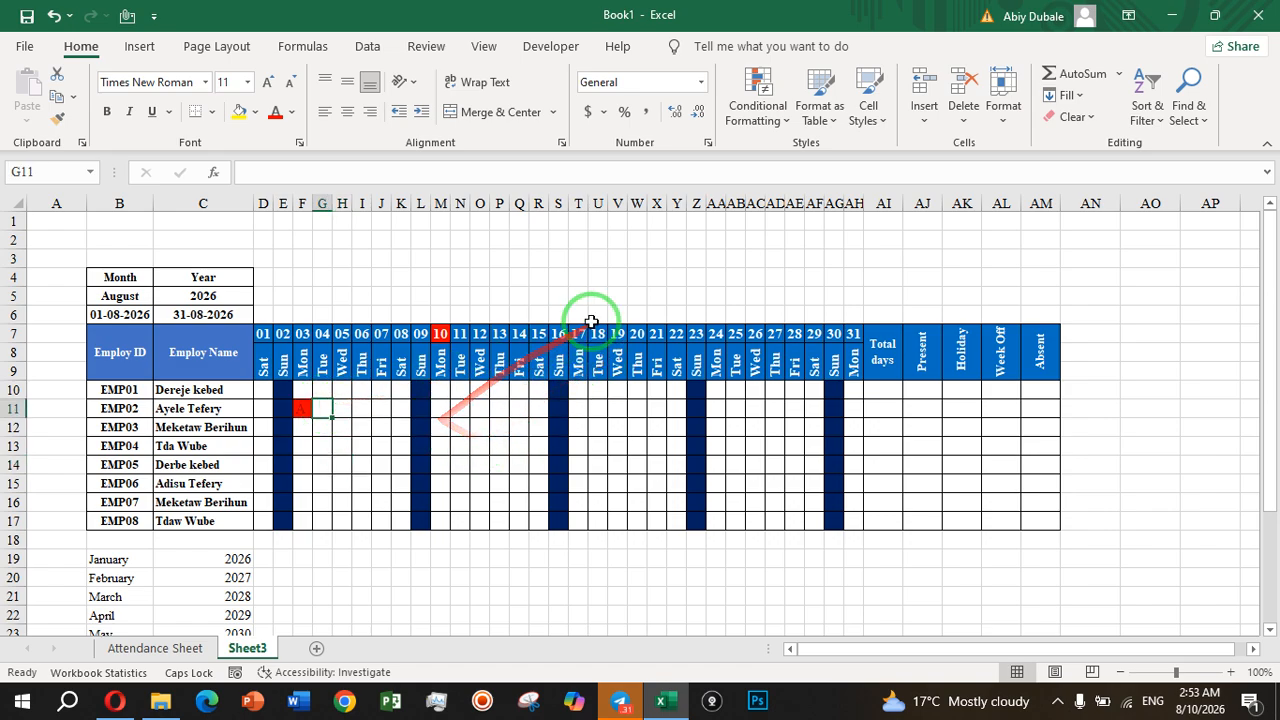
- Start another highlight-cells conditional formatting rule for the attendance grid D10:AH17
drag(269, 390, 846, 516)
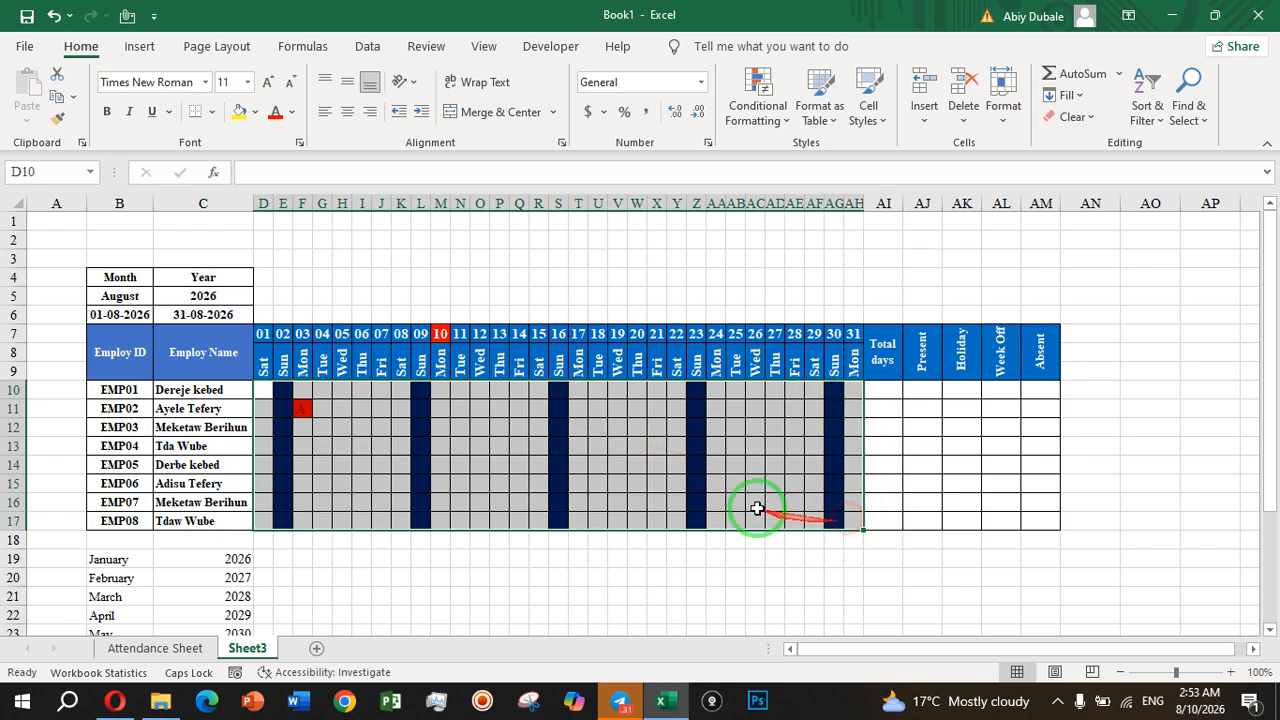
click(760, 103)
mouse_move(857, 157)
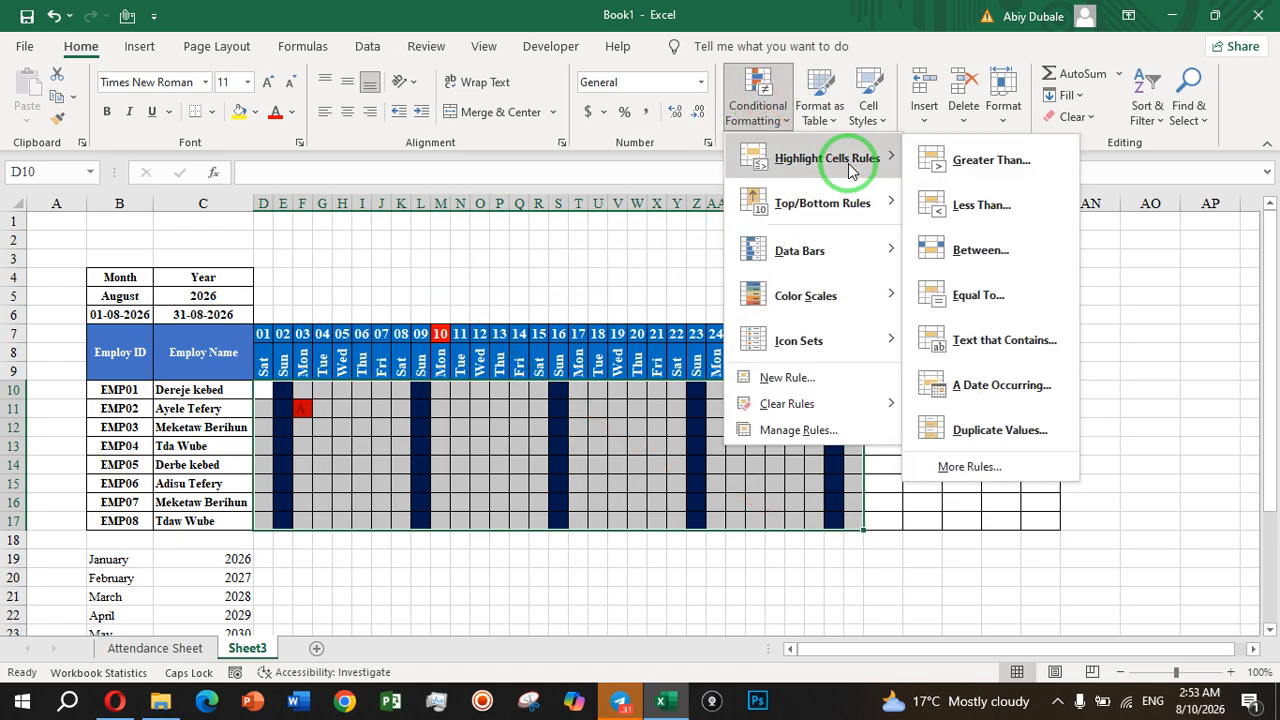
- Add a text-contains highlight rule to D10:AH17 that gives cells containing H a custom yellow fill
click(1034, 338)
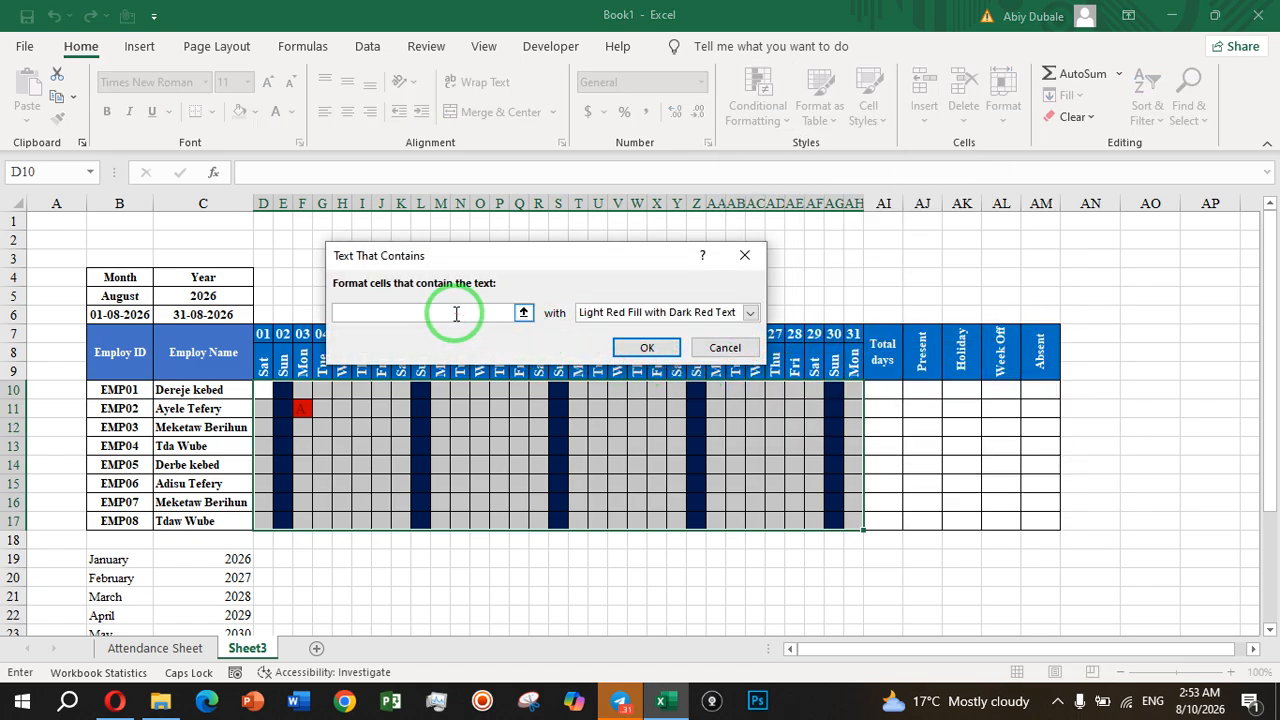
text(H)
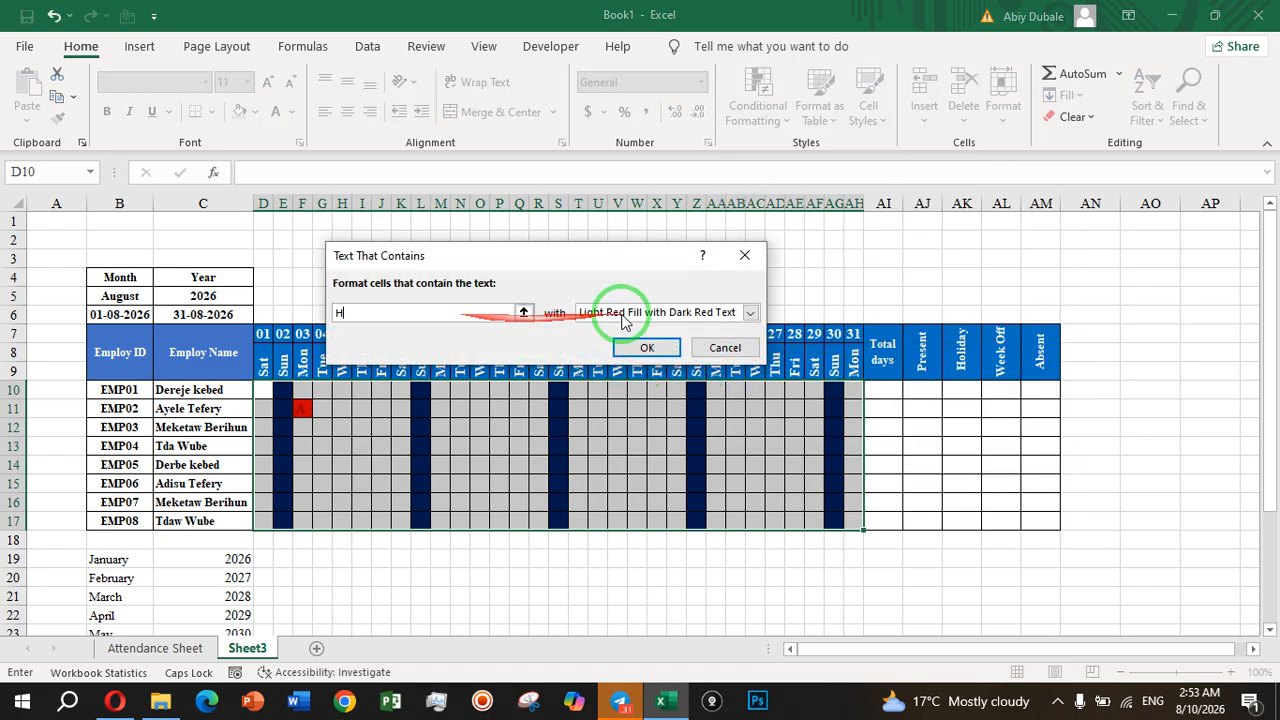
click(750, 312)
click(650, 403)
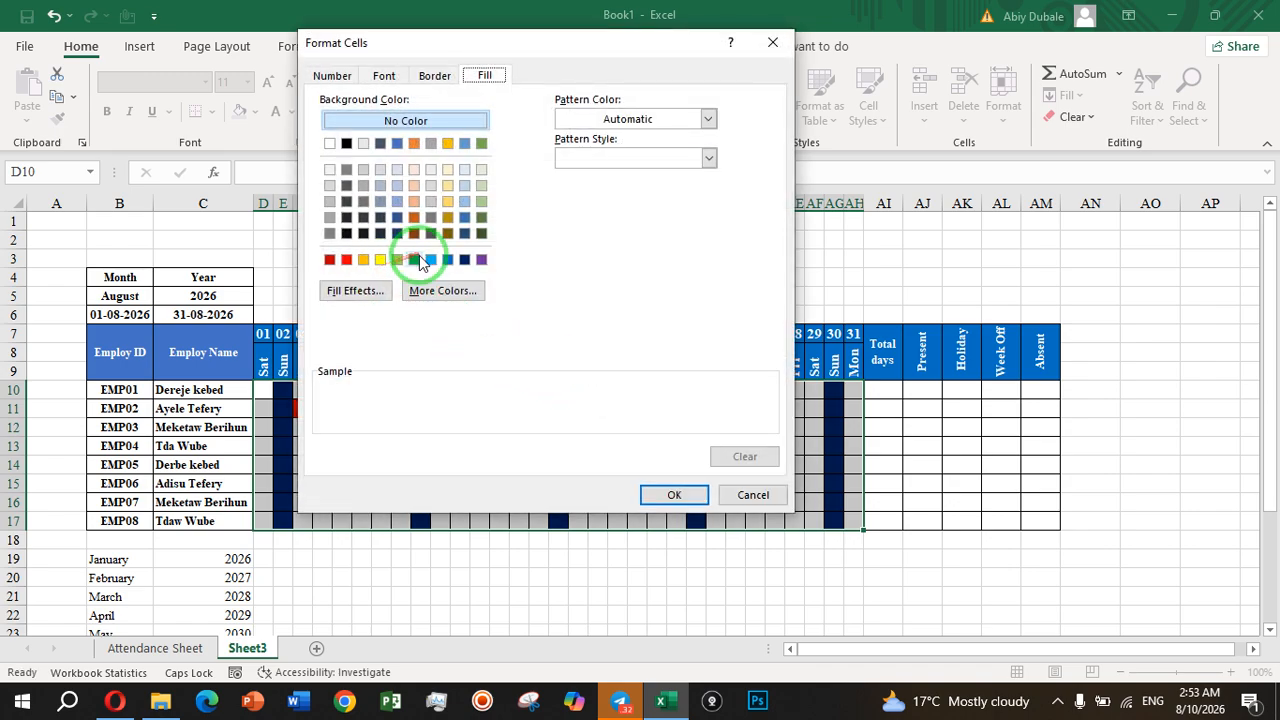
click(415, 260)
click(381, 260)
click(666, 500)
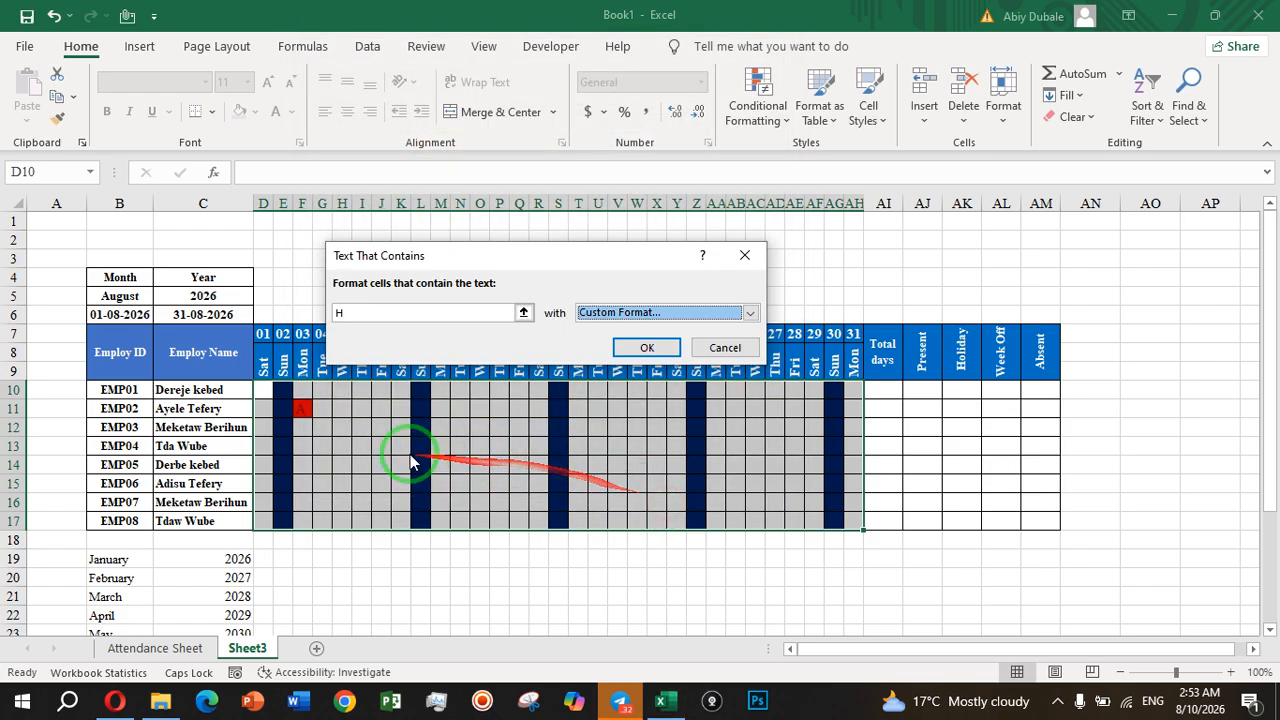
click(643, 348)
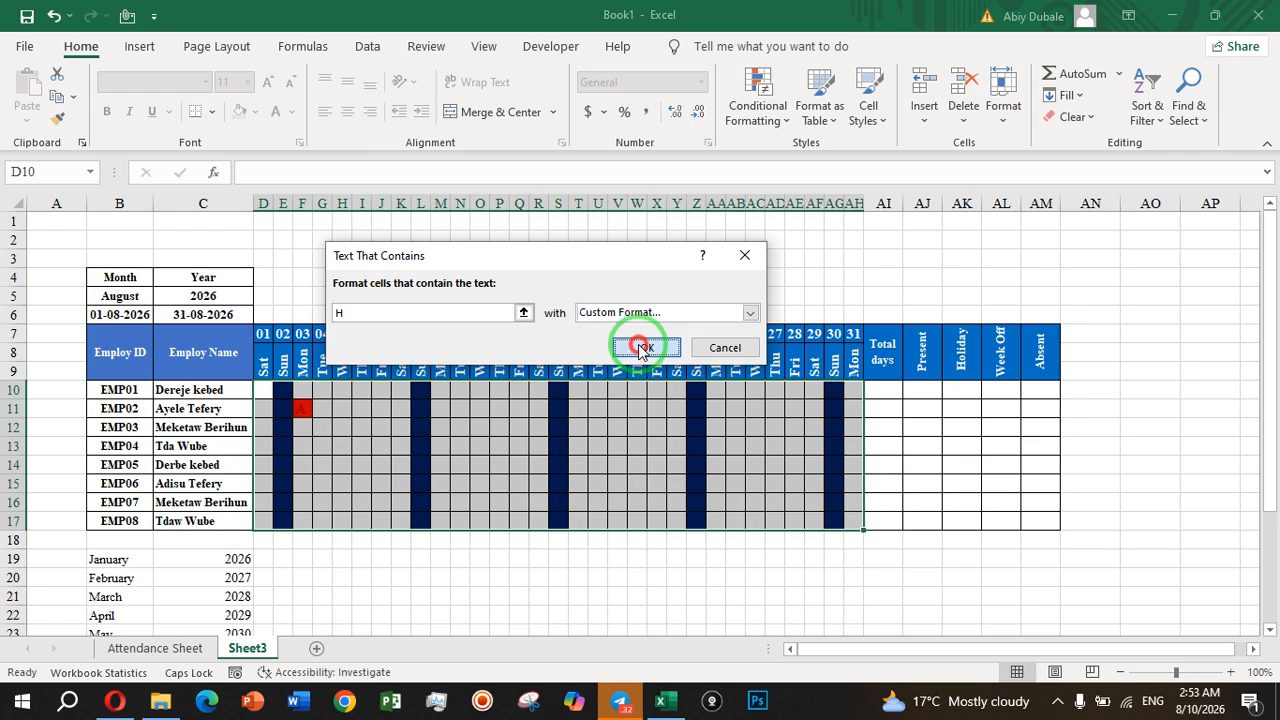
- Enter H in cell J11 to mark EMP02's holiday on day 07
click(374, 407)
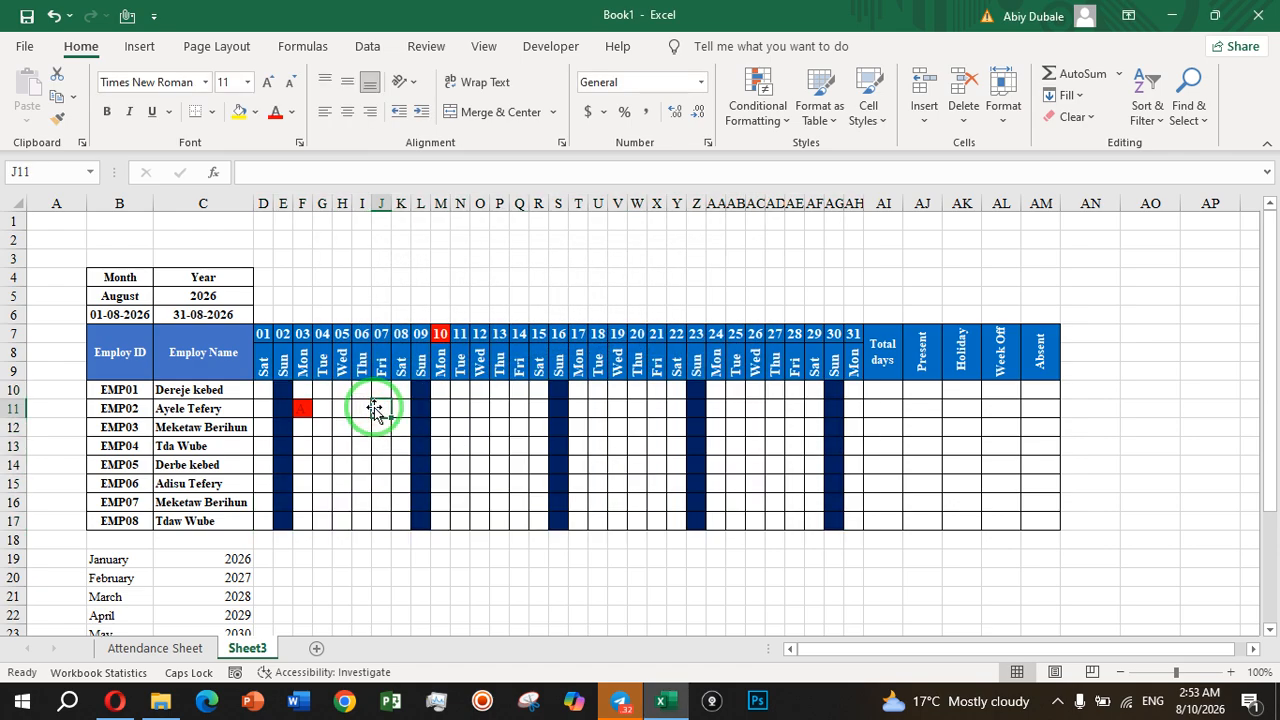
text(H)
click(372, 454)
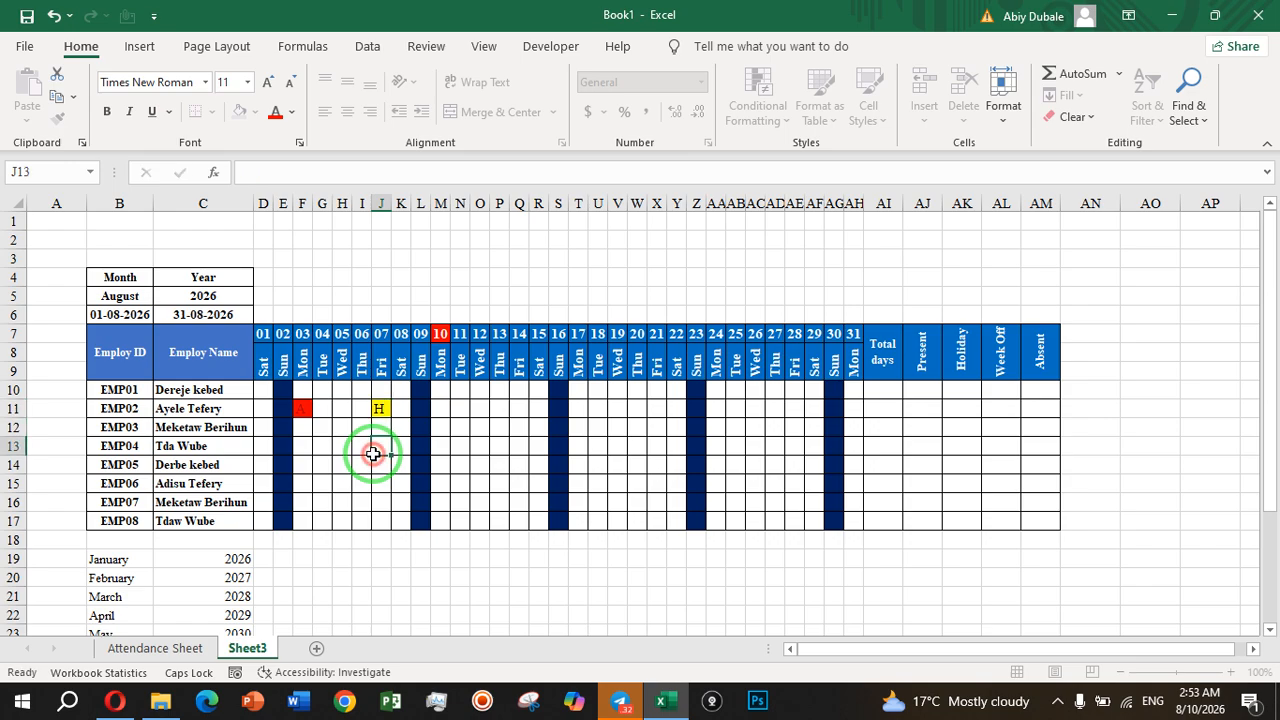
click(494, 427)
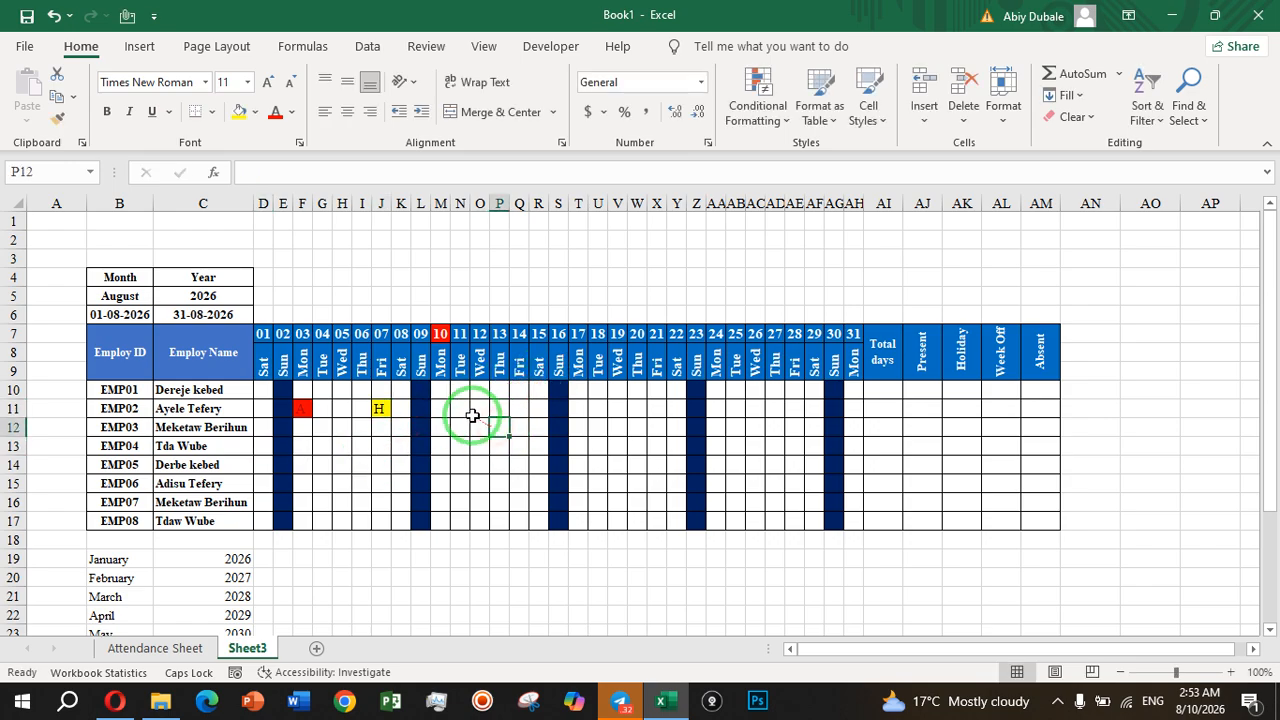
click(481, 407)
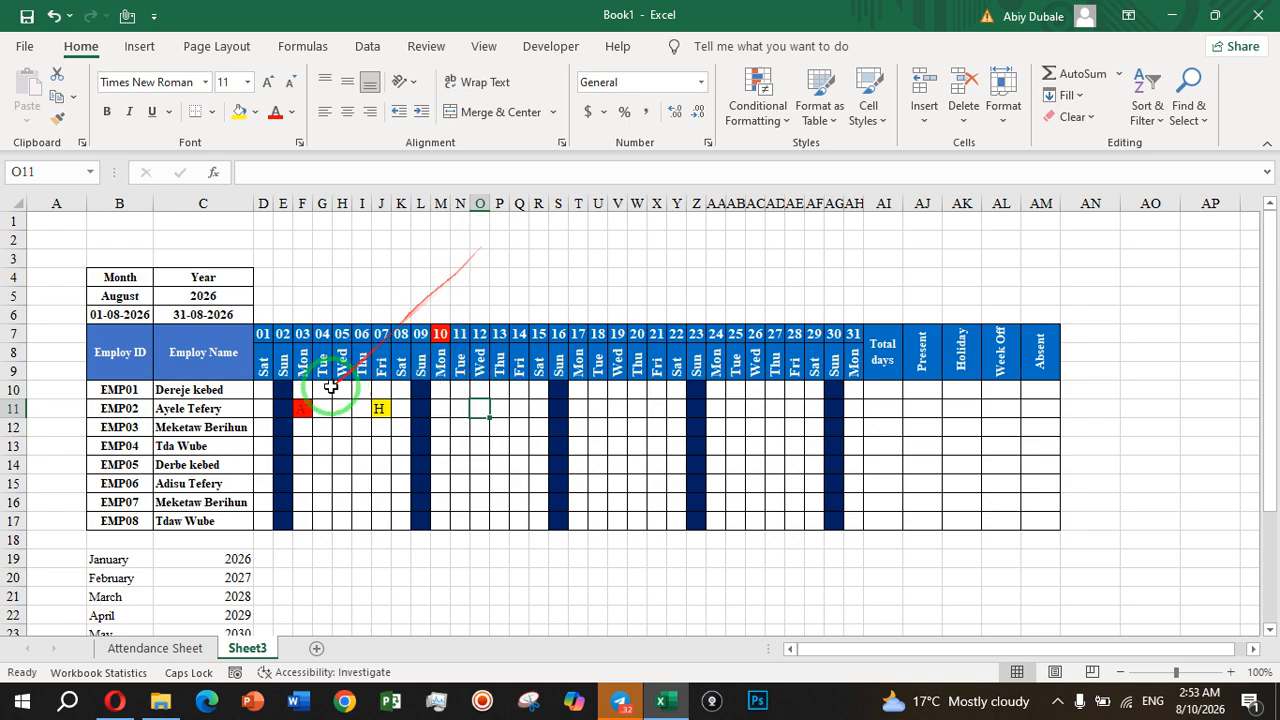
- Select the whole attendance grid D10:AH17
click(271, 390)
drag(271, 390, 846, 519)
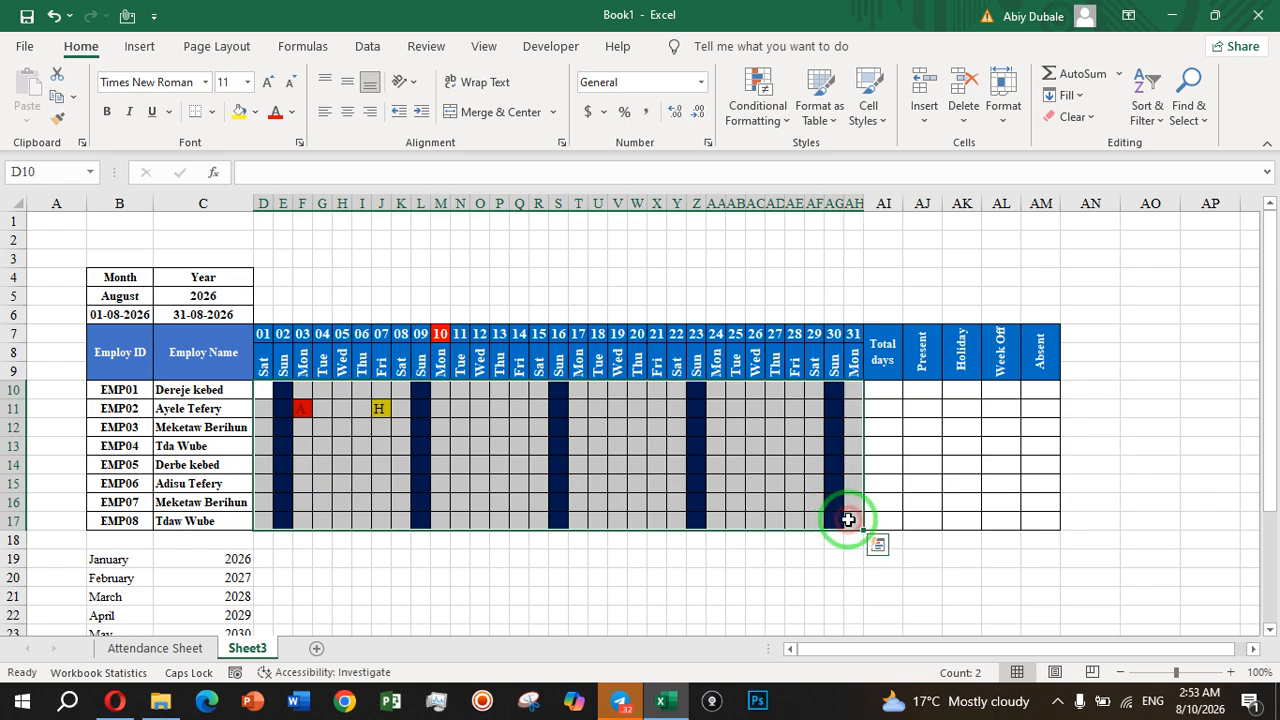
click(757, 100)
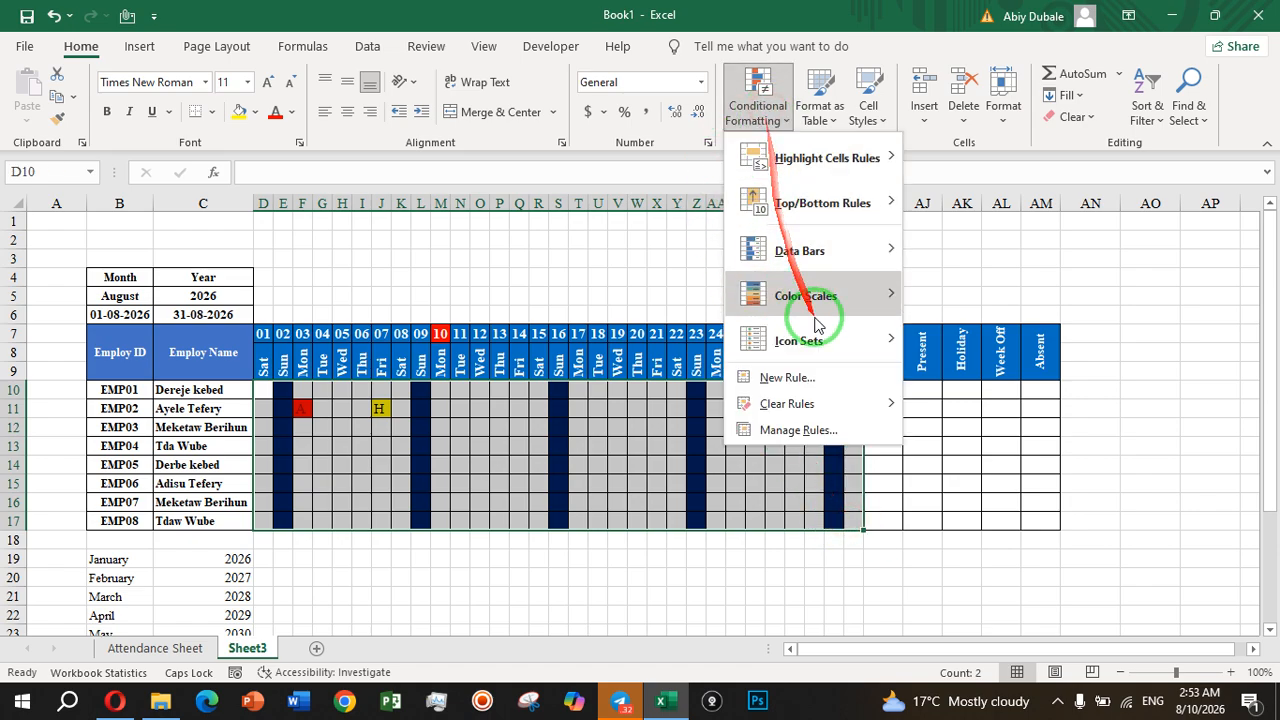
click(815, 377)
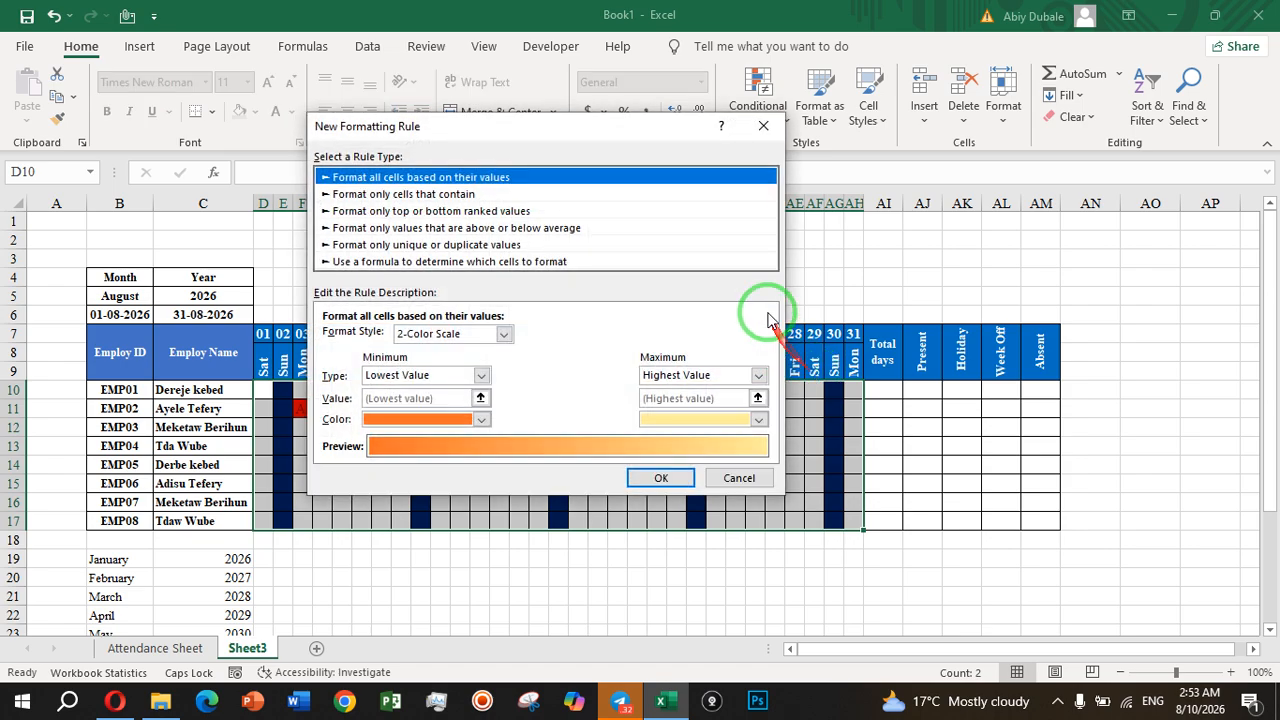
click(758, 125)
- Add a text-contains highlight rule to the selected attendance grid that gives cells containing P a custom green fill
click(757, 100)
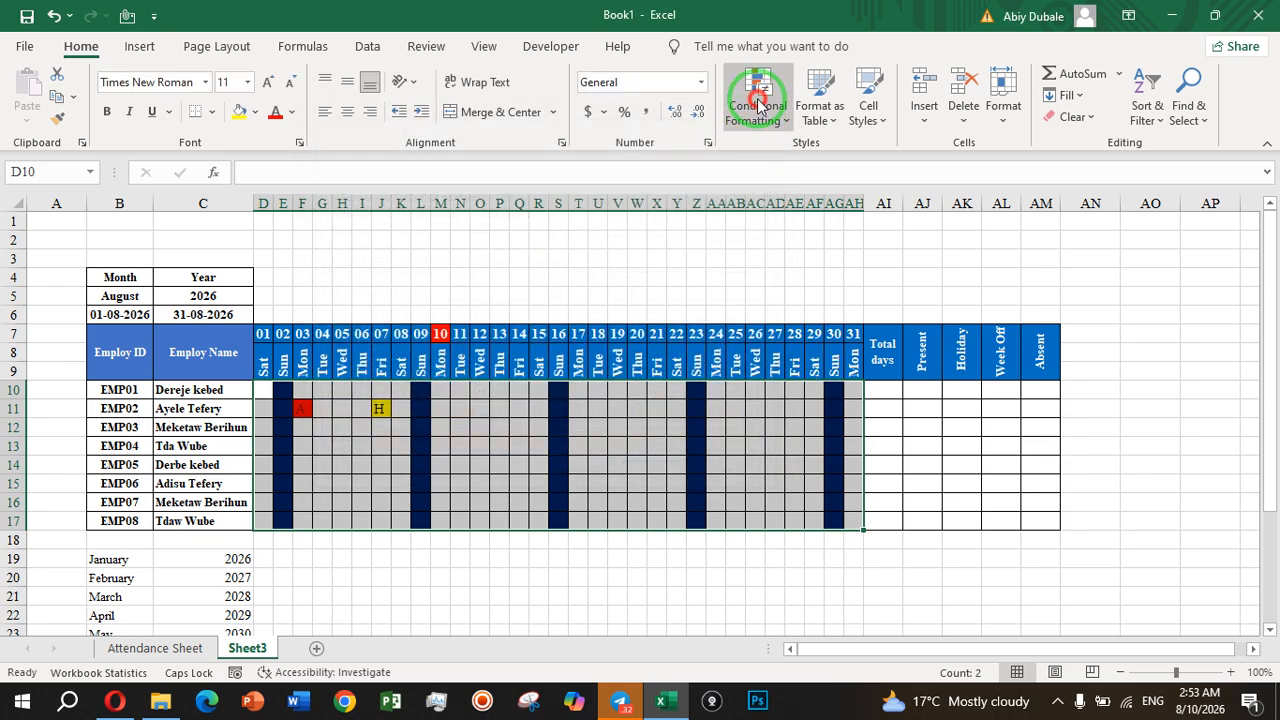
mouse_move(855, 158)
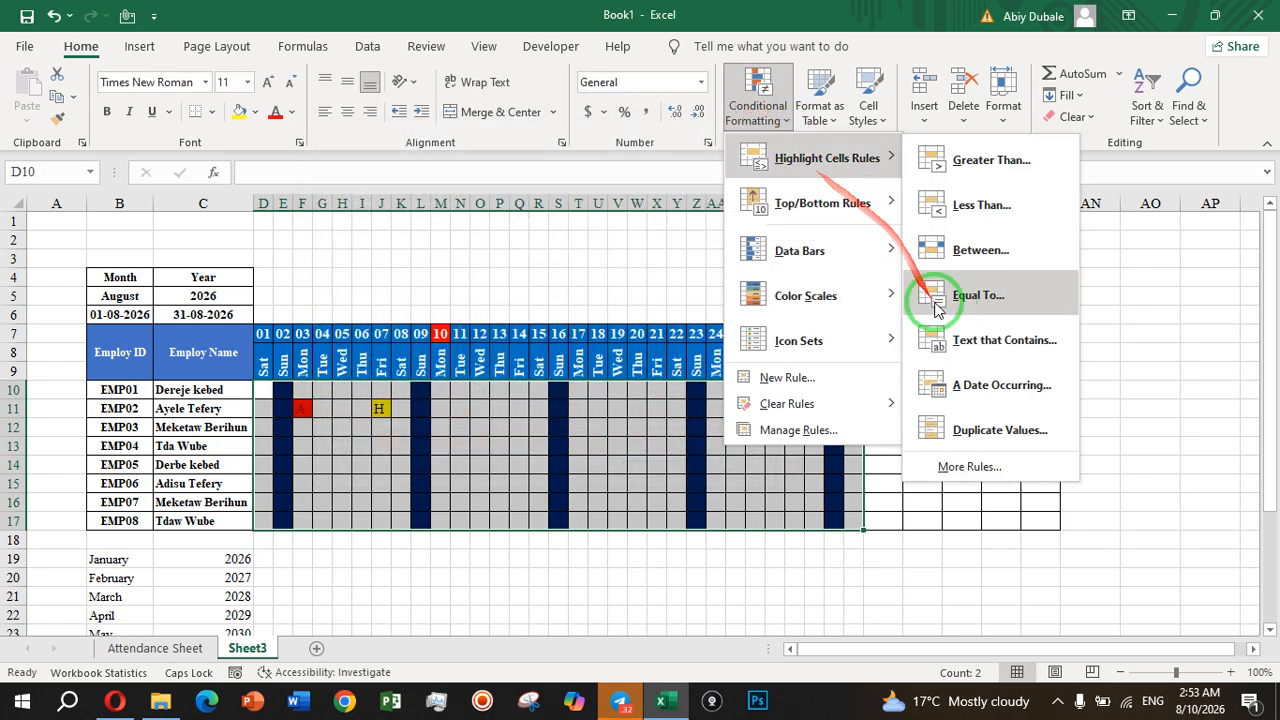
click(985, 340)
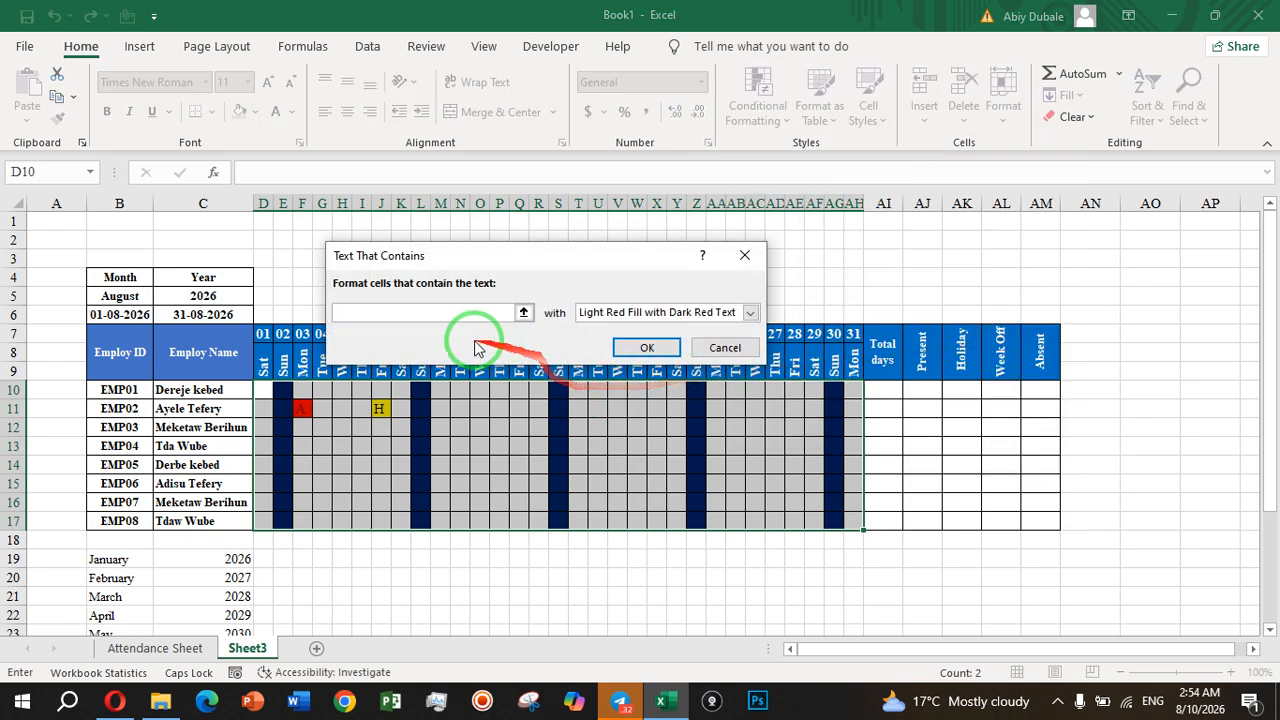
text(P)
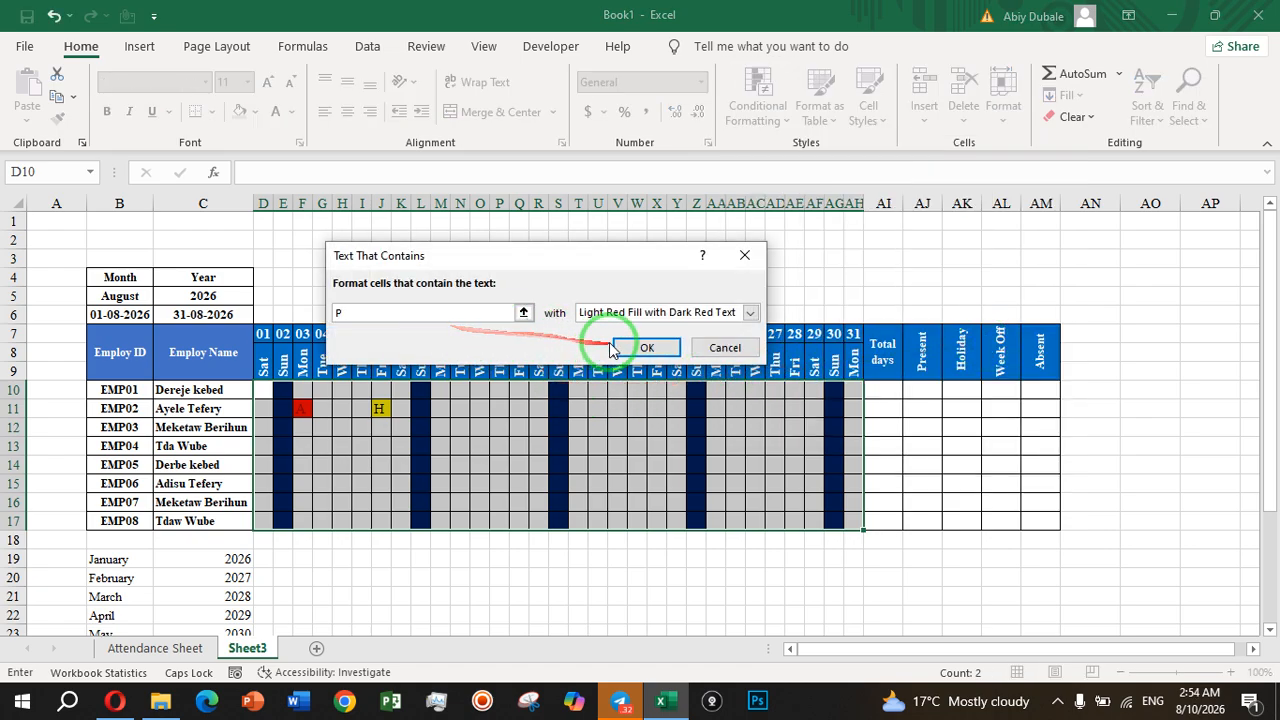
click(750, 312)
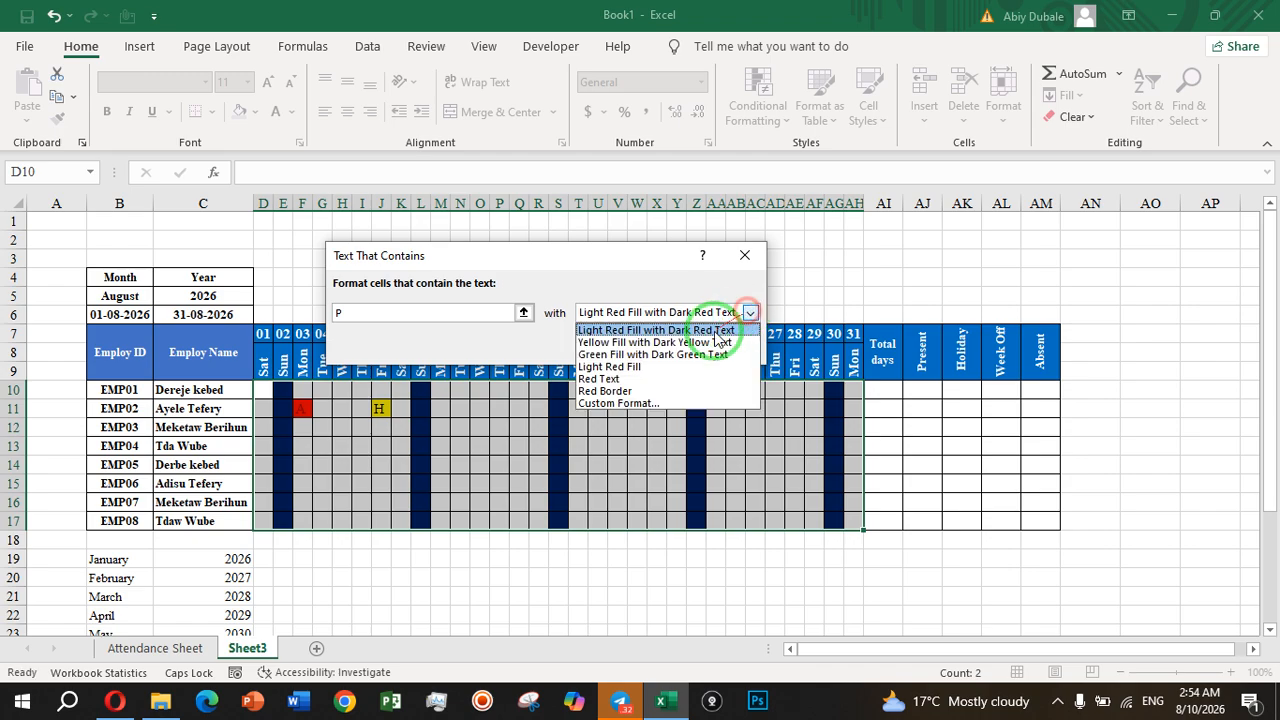
click(636, 402)
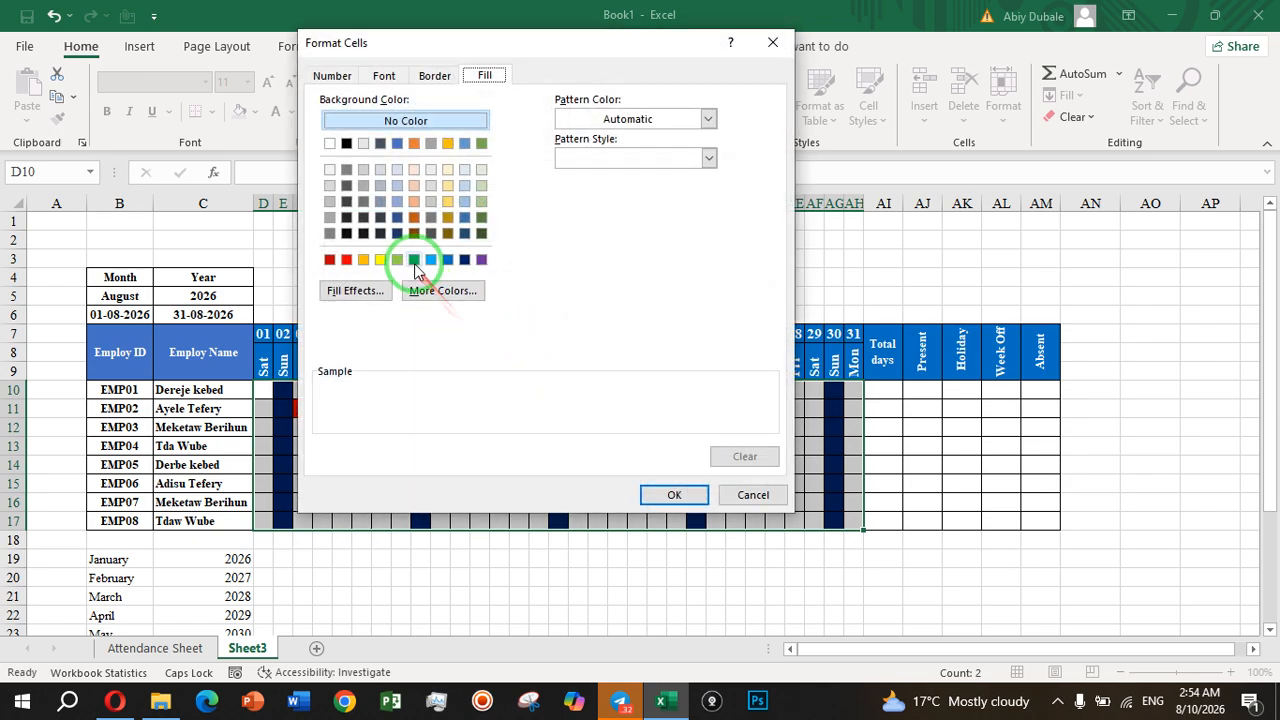
click(415, 262)
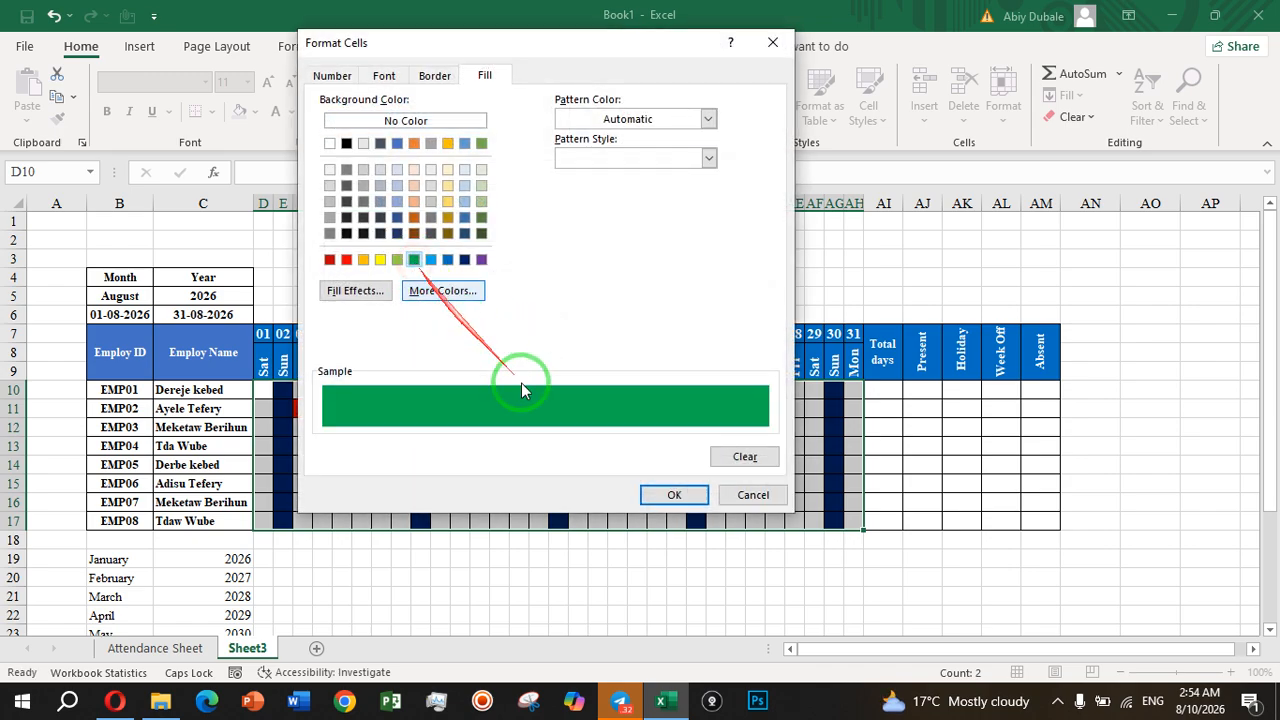
click(668, 493)
click(645, 348)
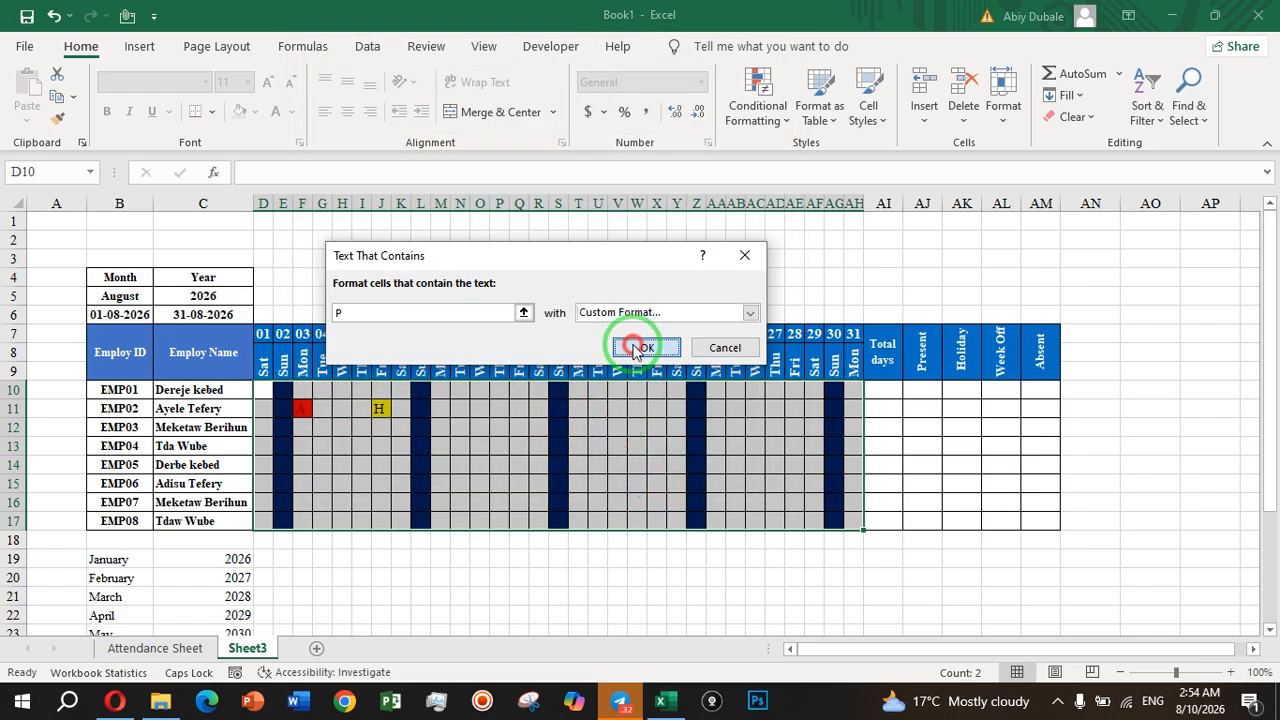
- Enter P in cell P11 to mark EMP02 present on day 13
click(496, 409)
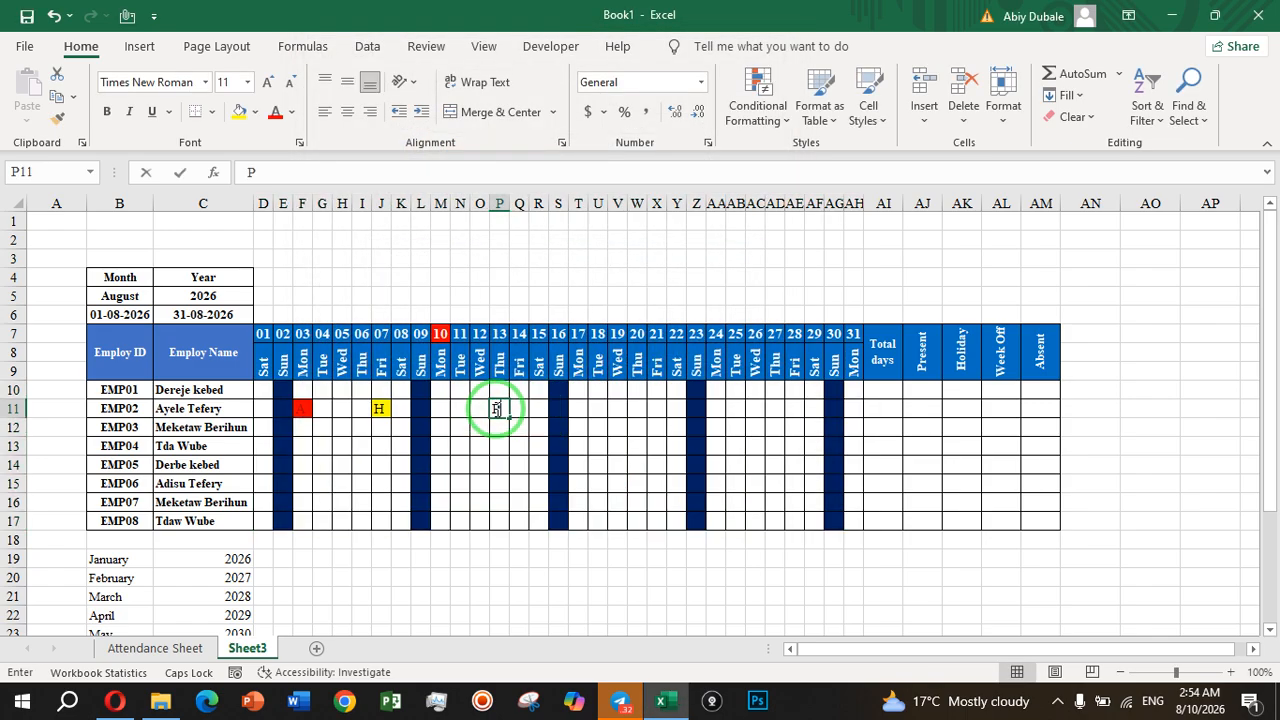
text(P)
click(504, 461)
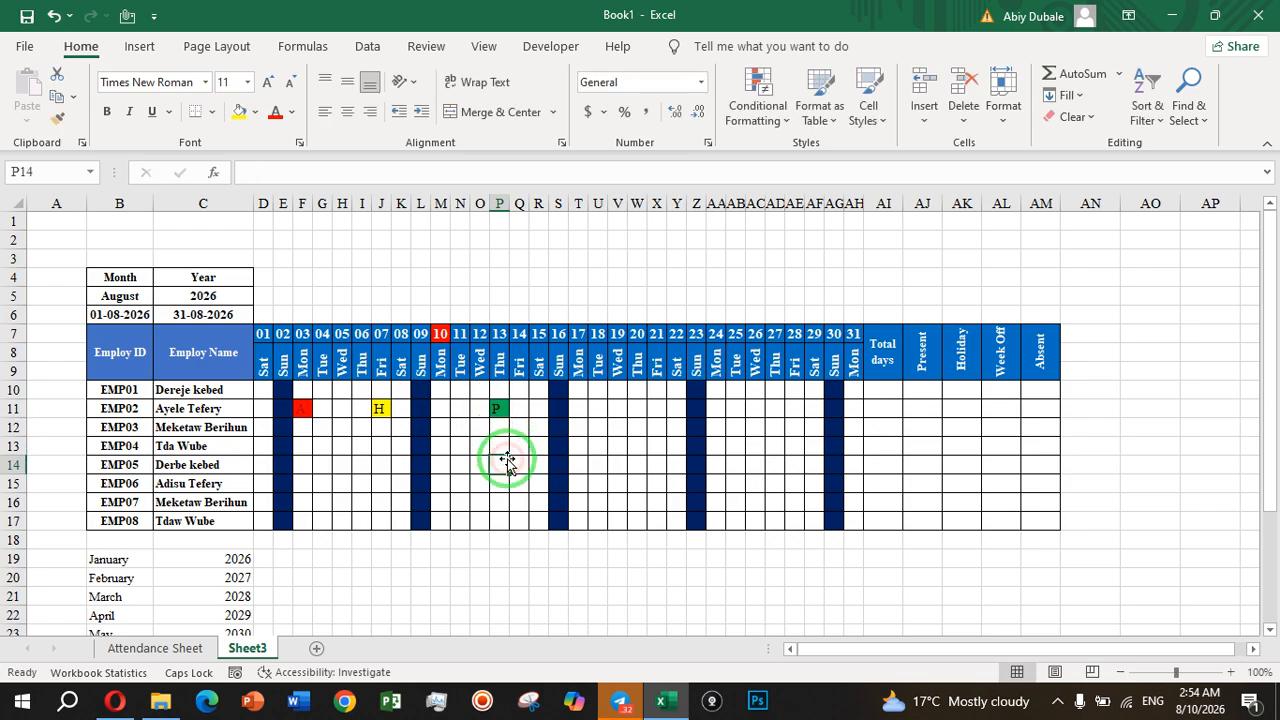
click(635, 444)
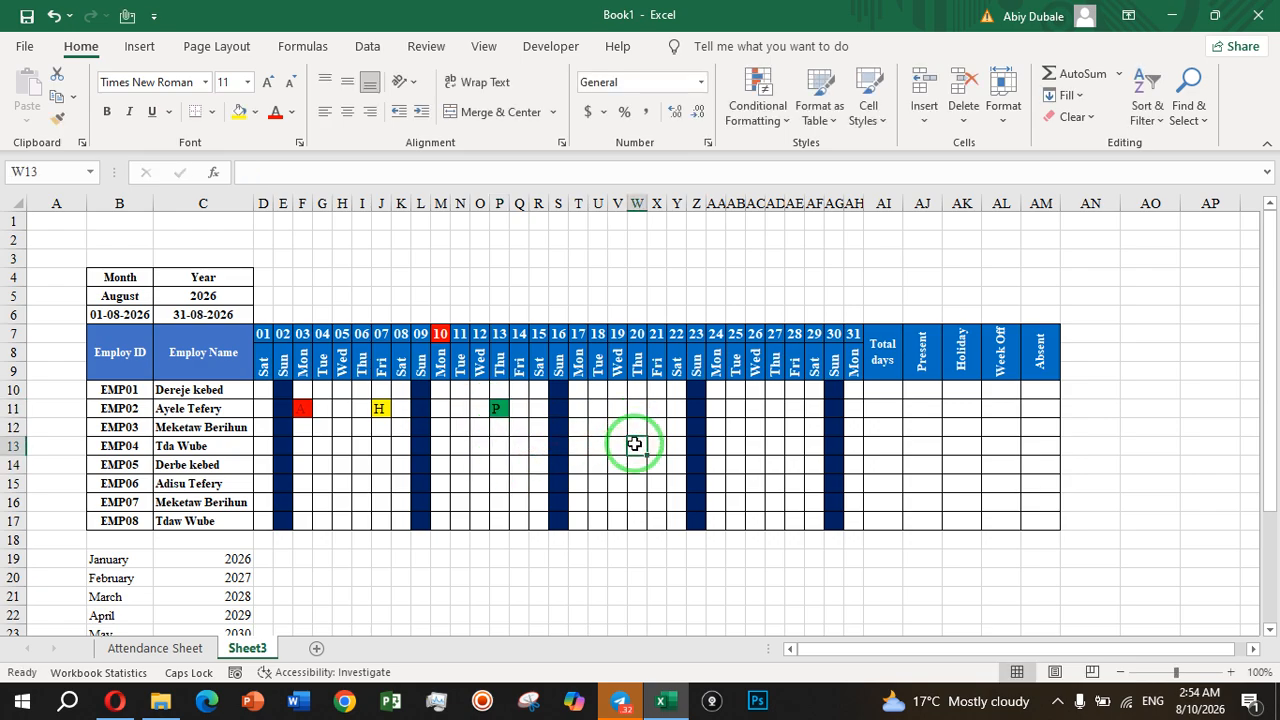
- Try to calculate EMP01's total days in AI10 with =COLUMN(D7:AH7), and check the entered formula
click(888, 389)
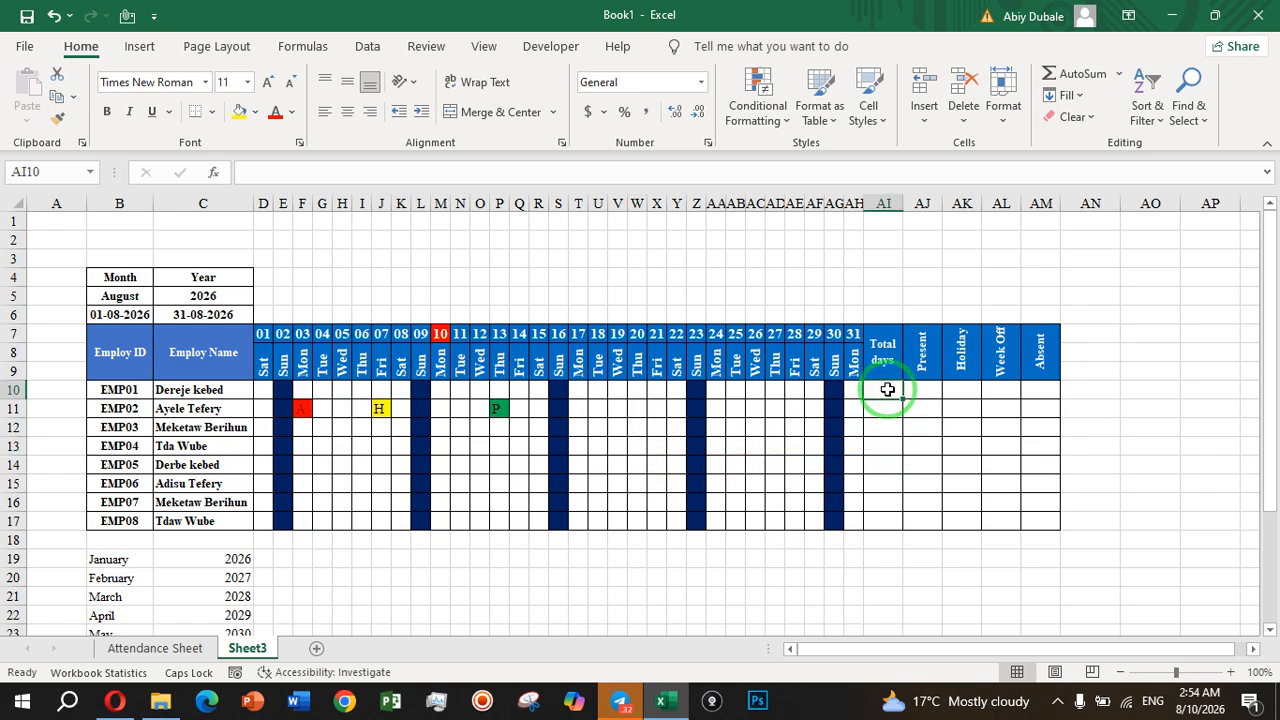
text(=CO)
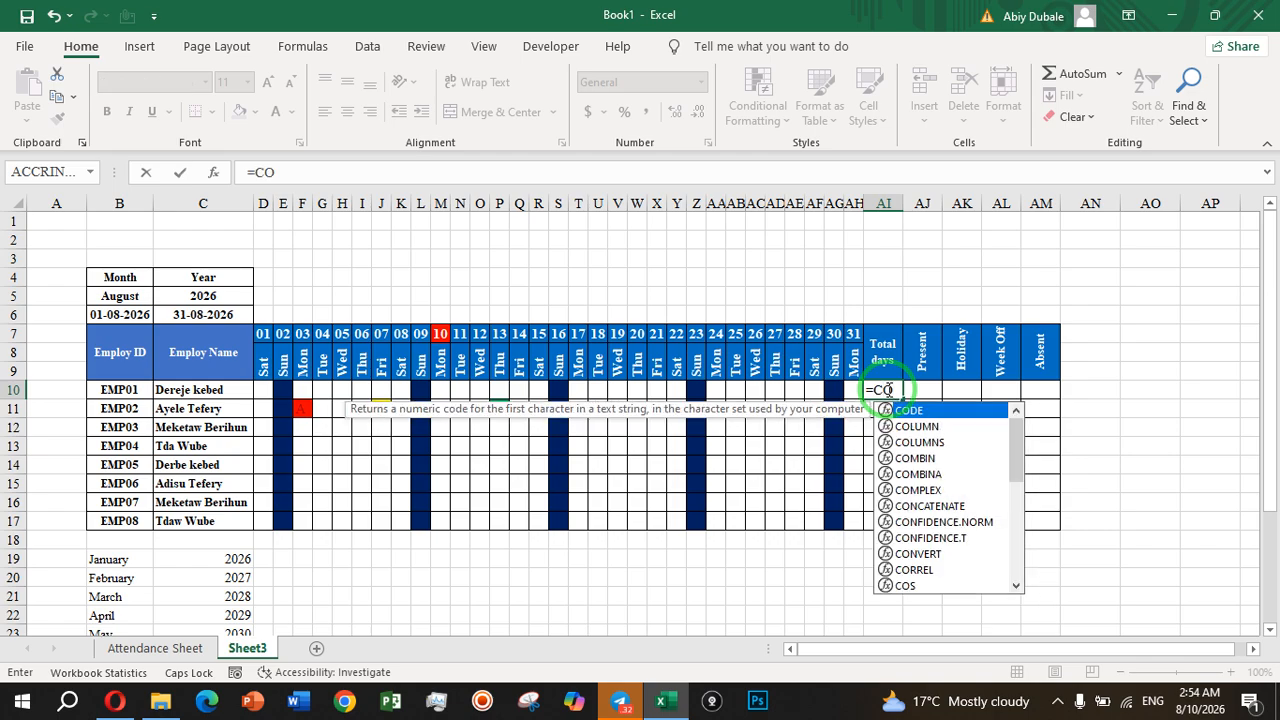
double_click(935, 428)
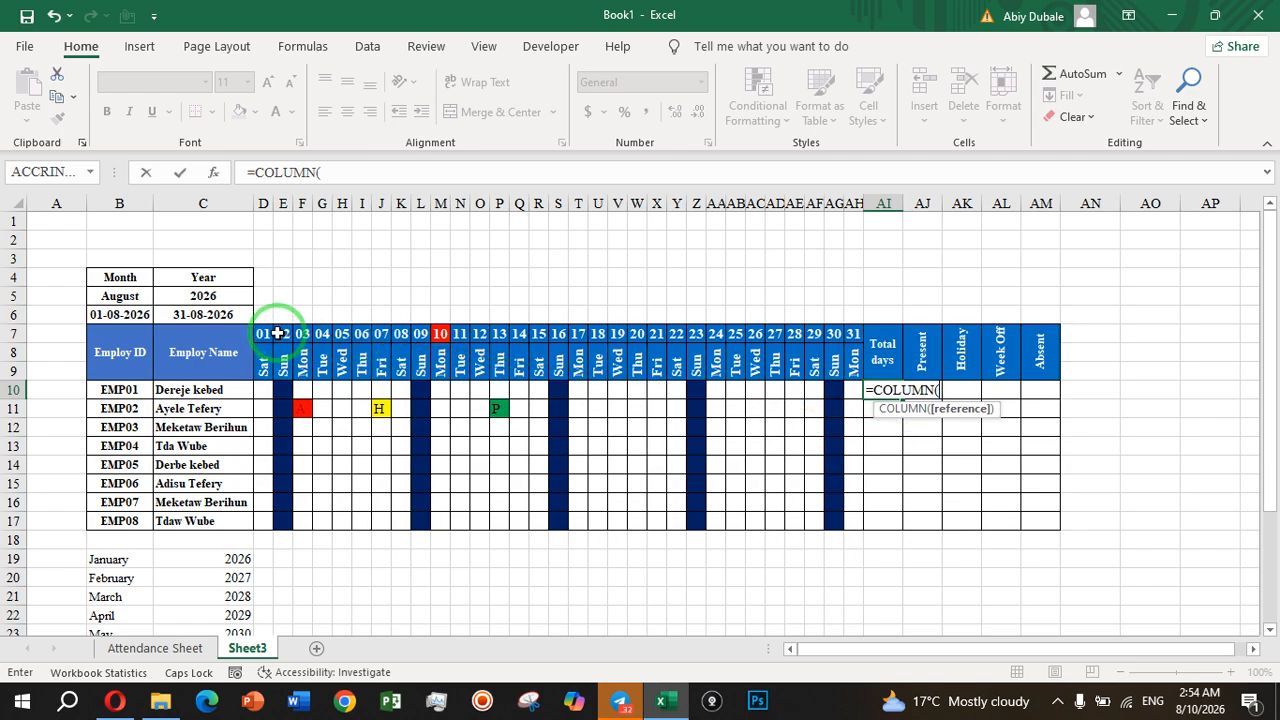
drag(263, 333, 849, 336)
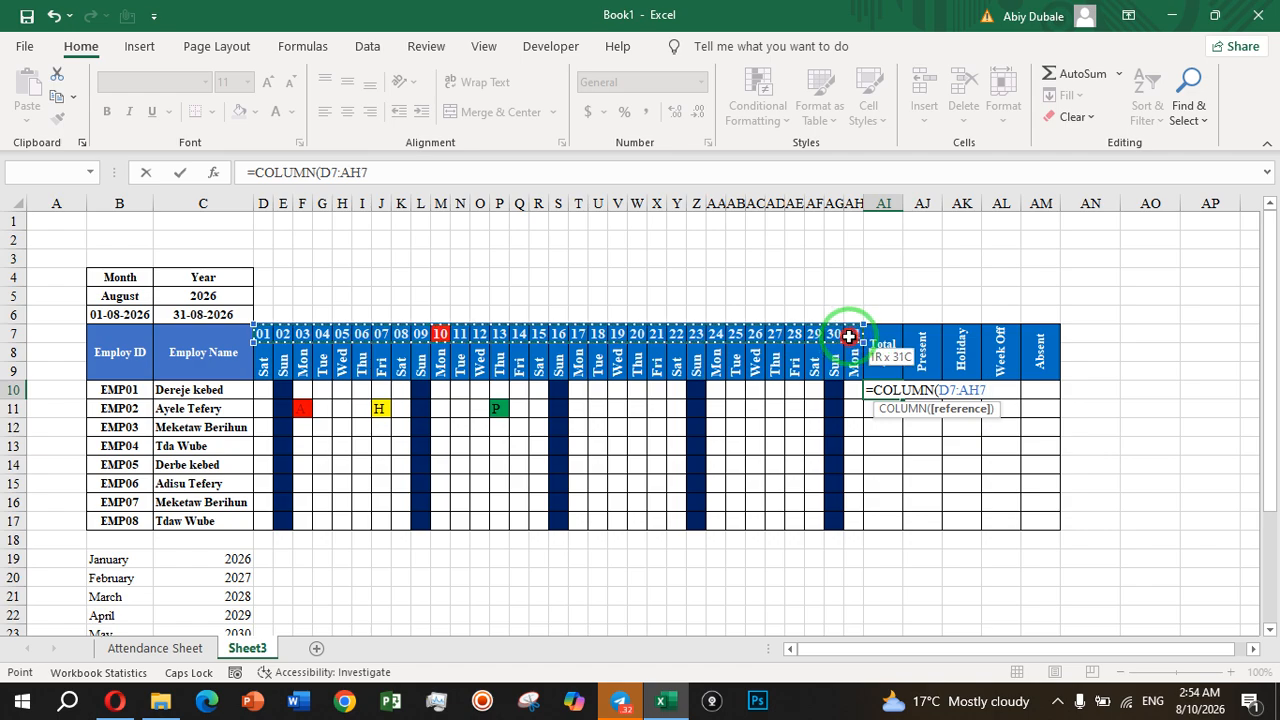
drag(849, 337, 850, 338)
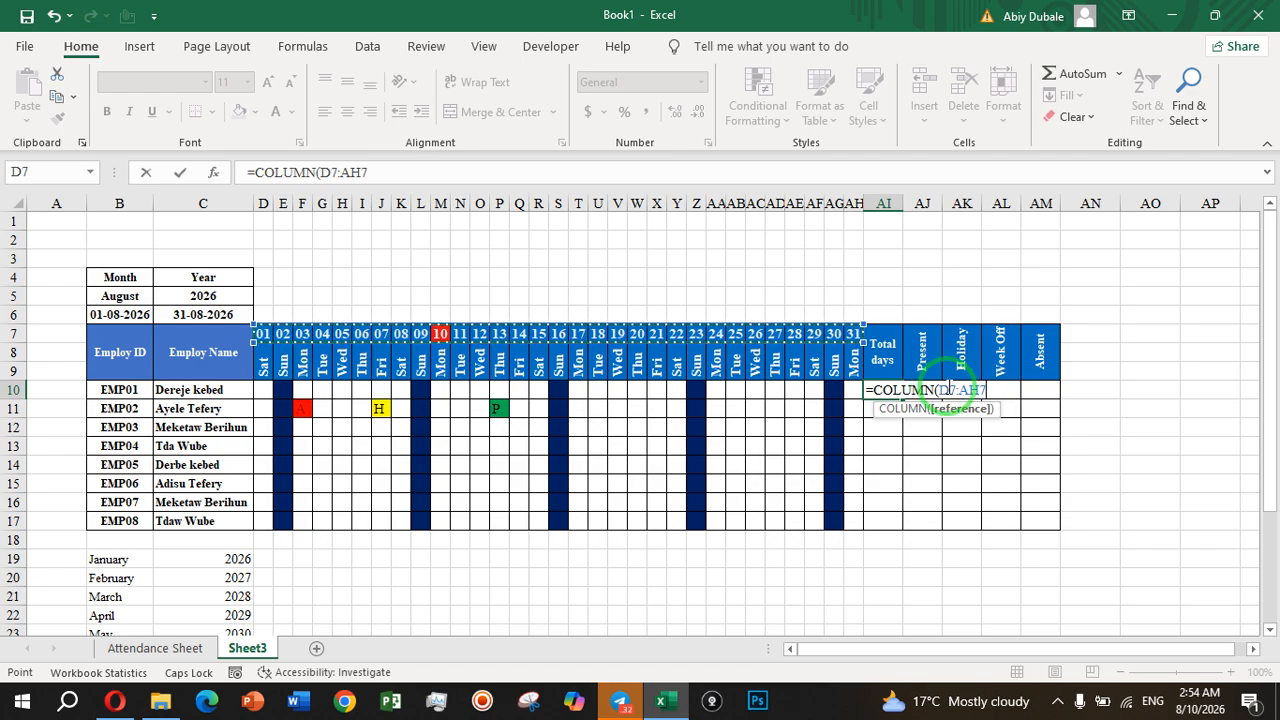
text())
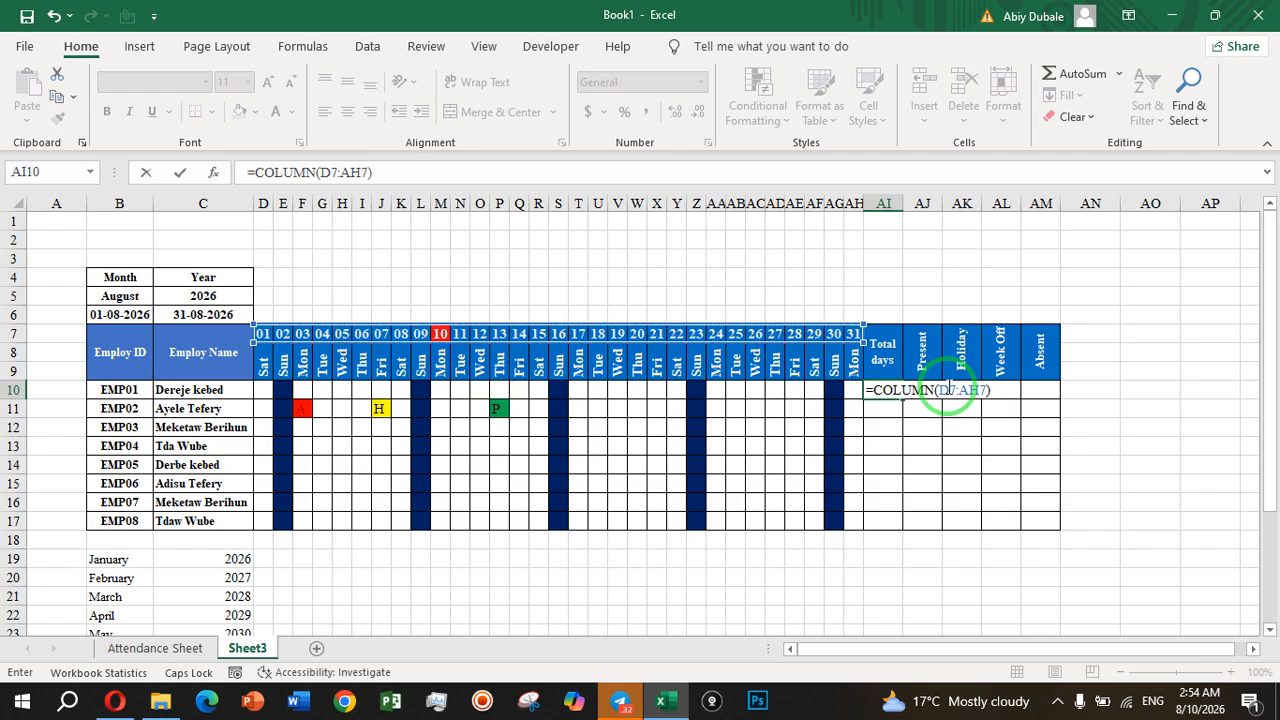
key(Return)
click(897, 390)
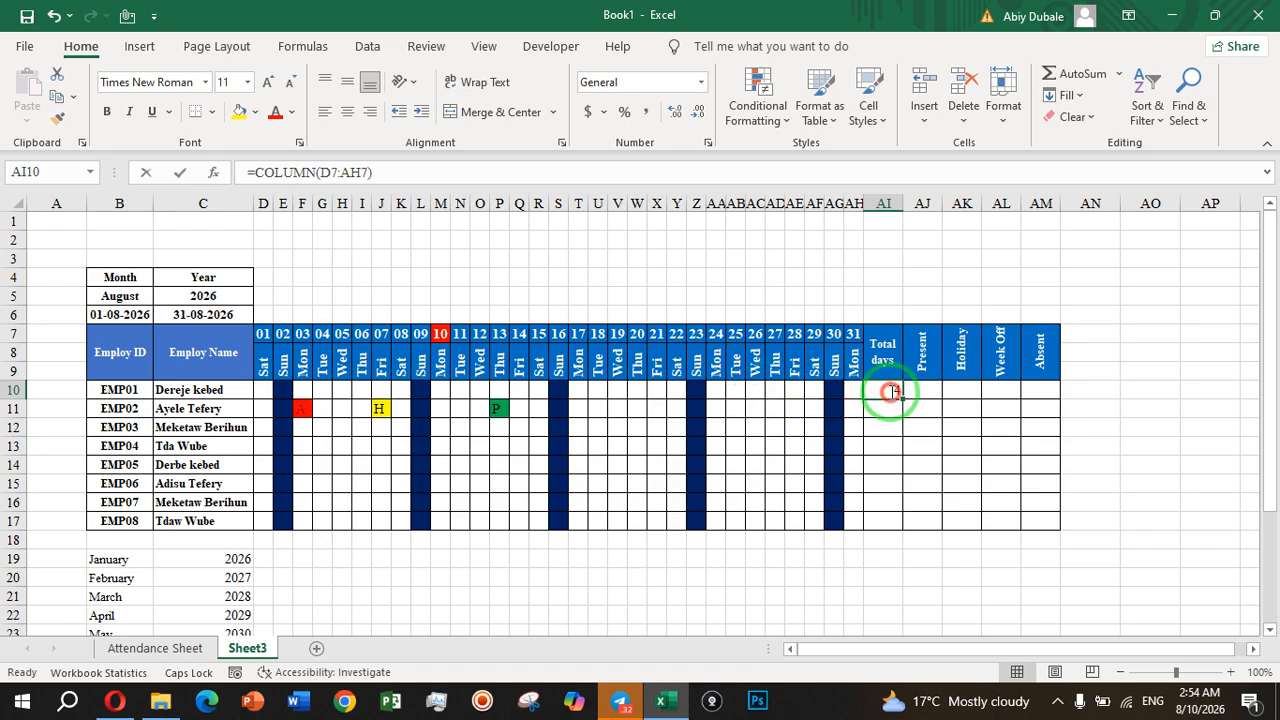
double_click(891, 392)
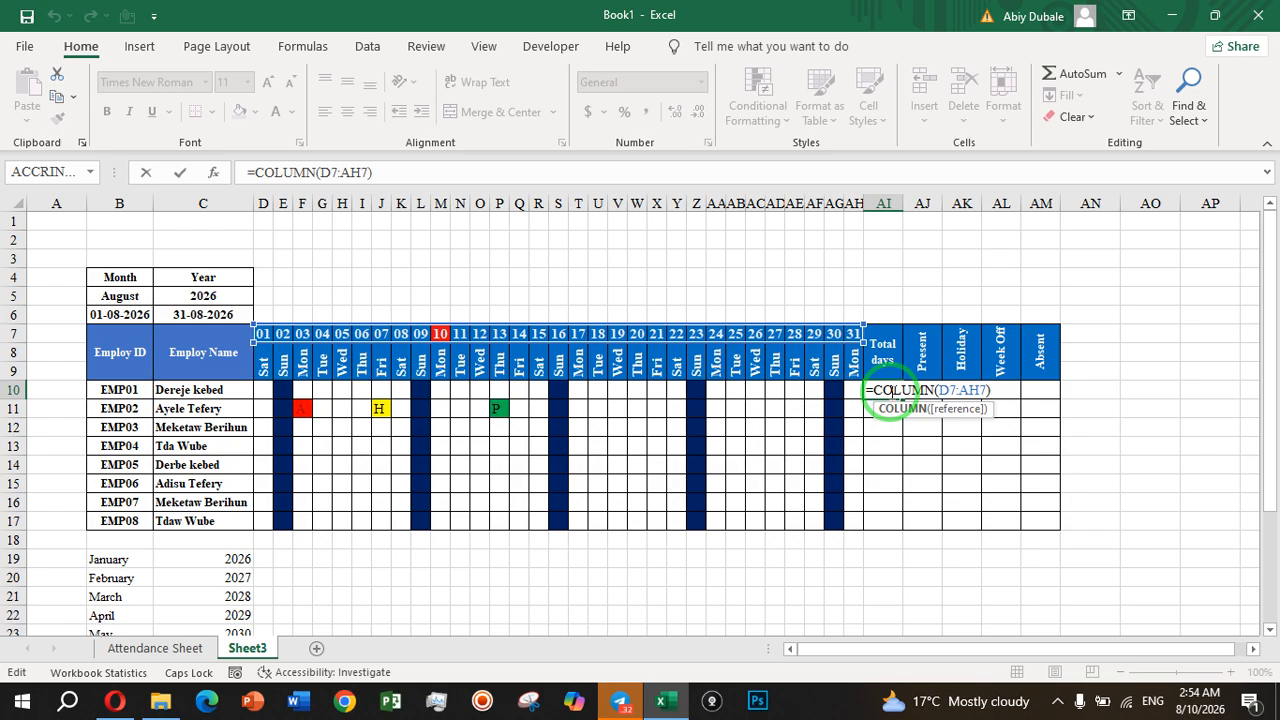
key(Escape)
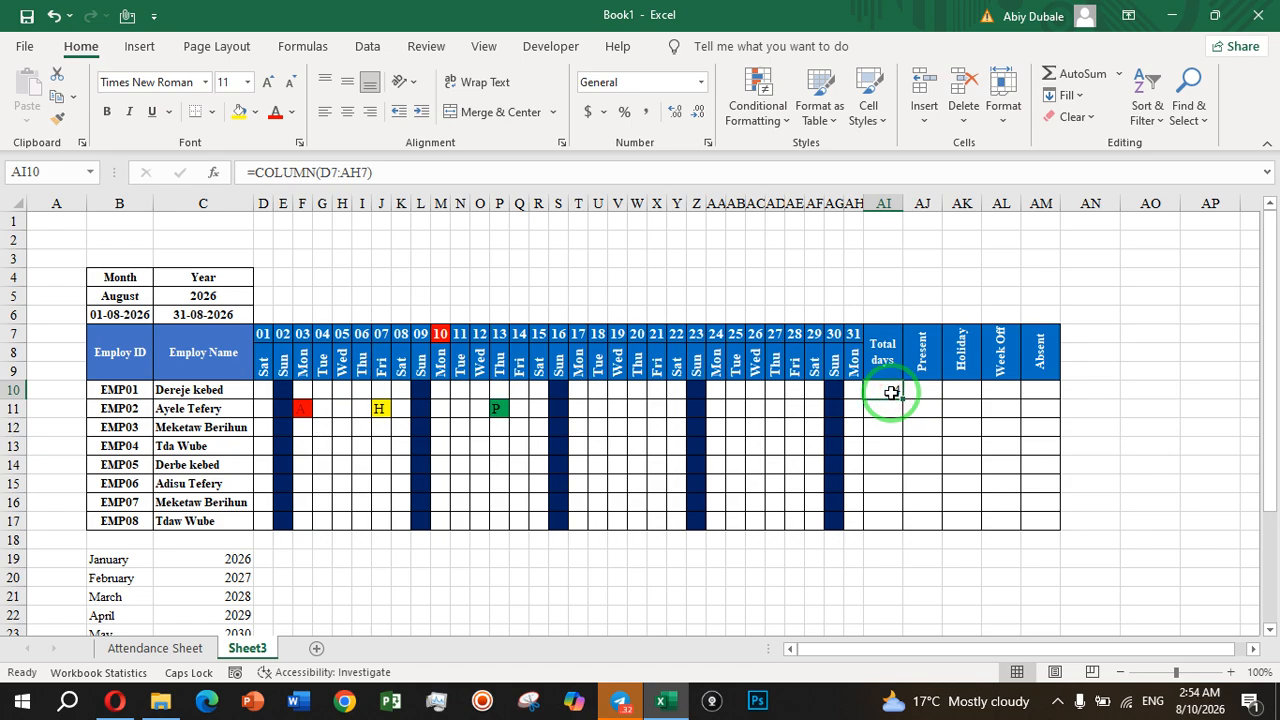
text(=)
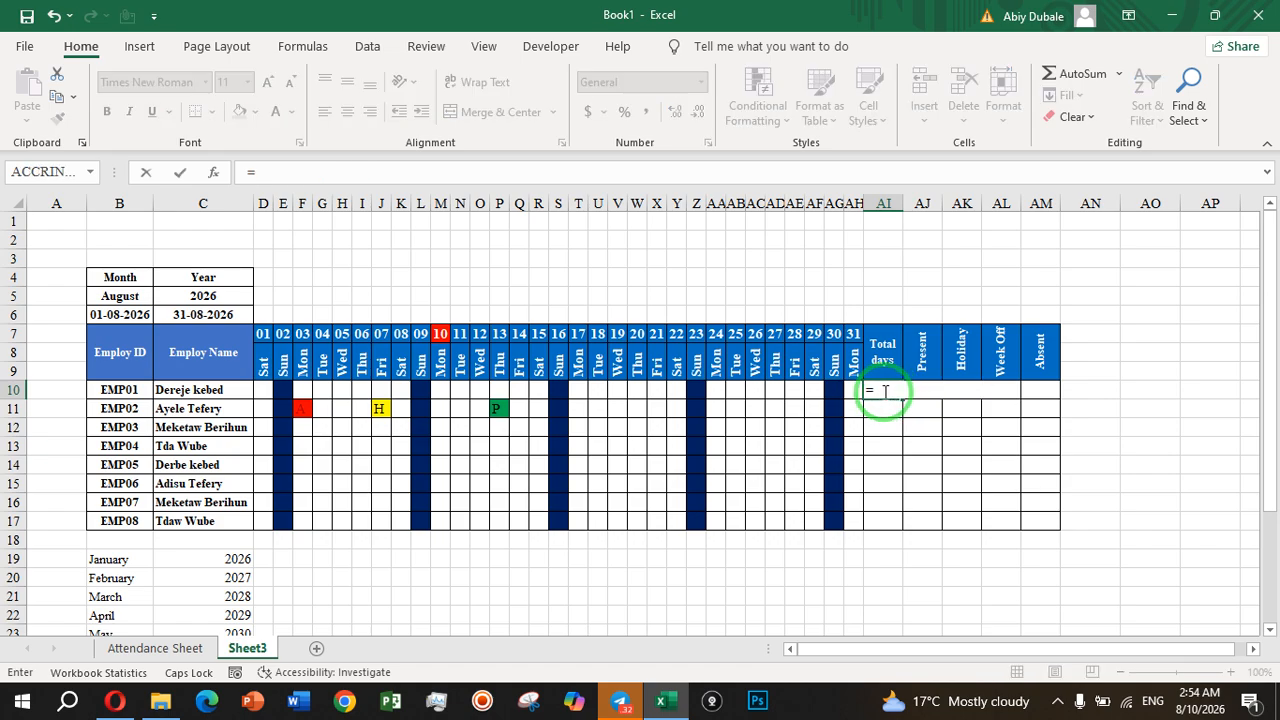
text(CO)
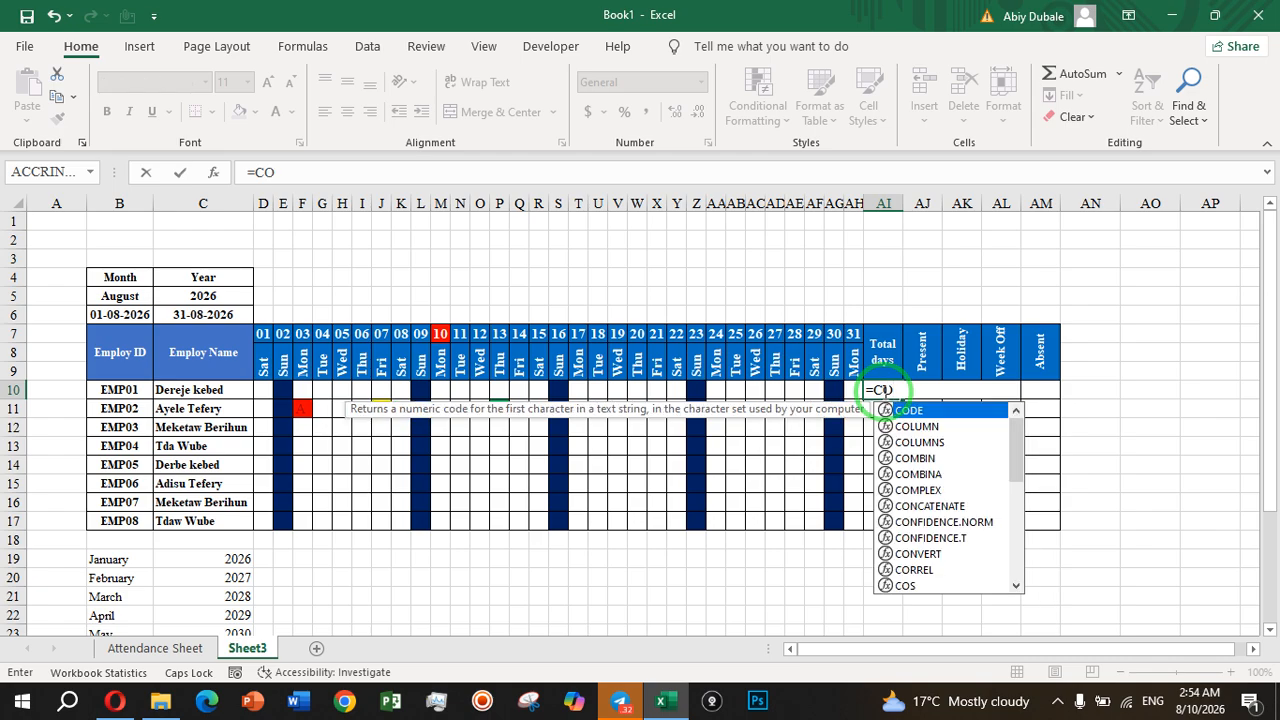
double_click(926, 426)
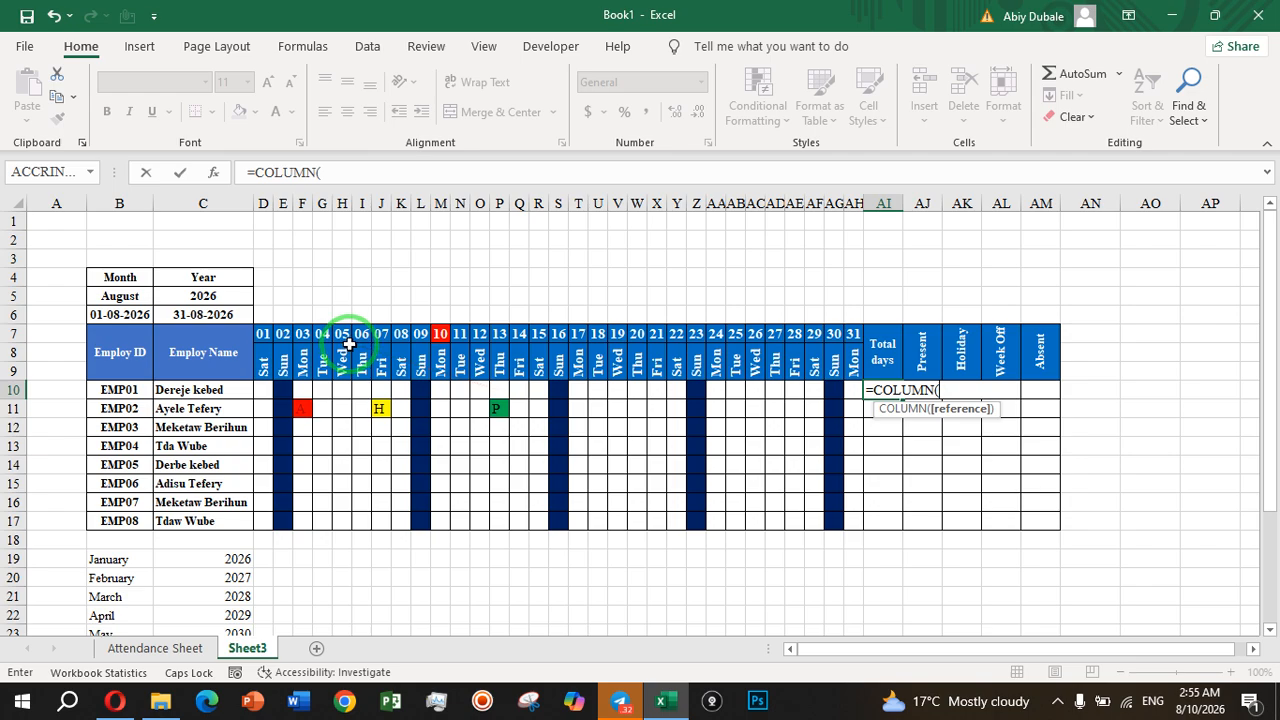
key(BackSpace)
key(BackSpace)
key(BackSpace)
key(BackSpace)
key(BackSpace)
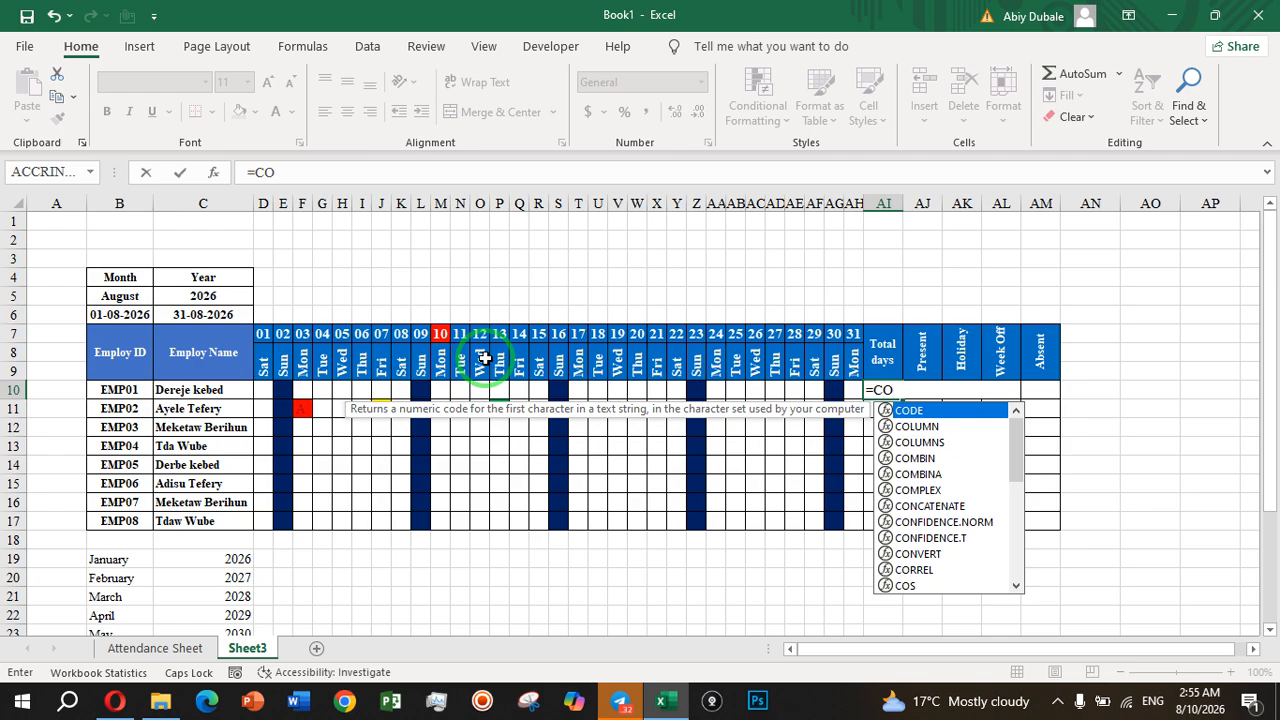
- Complete EMP01's total days formula in AI10 as =COUNT(D7:AH9)
key(Escape)
key(Caps_Lock)
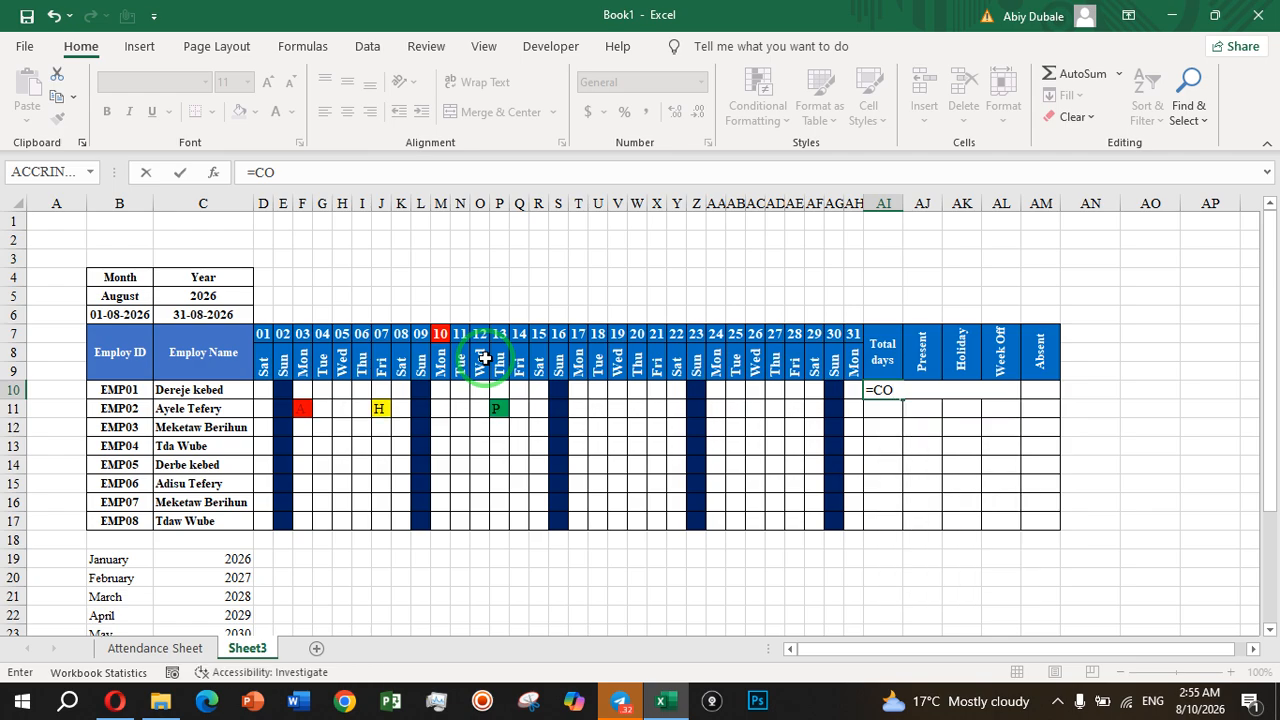
text(u)
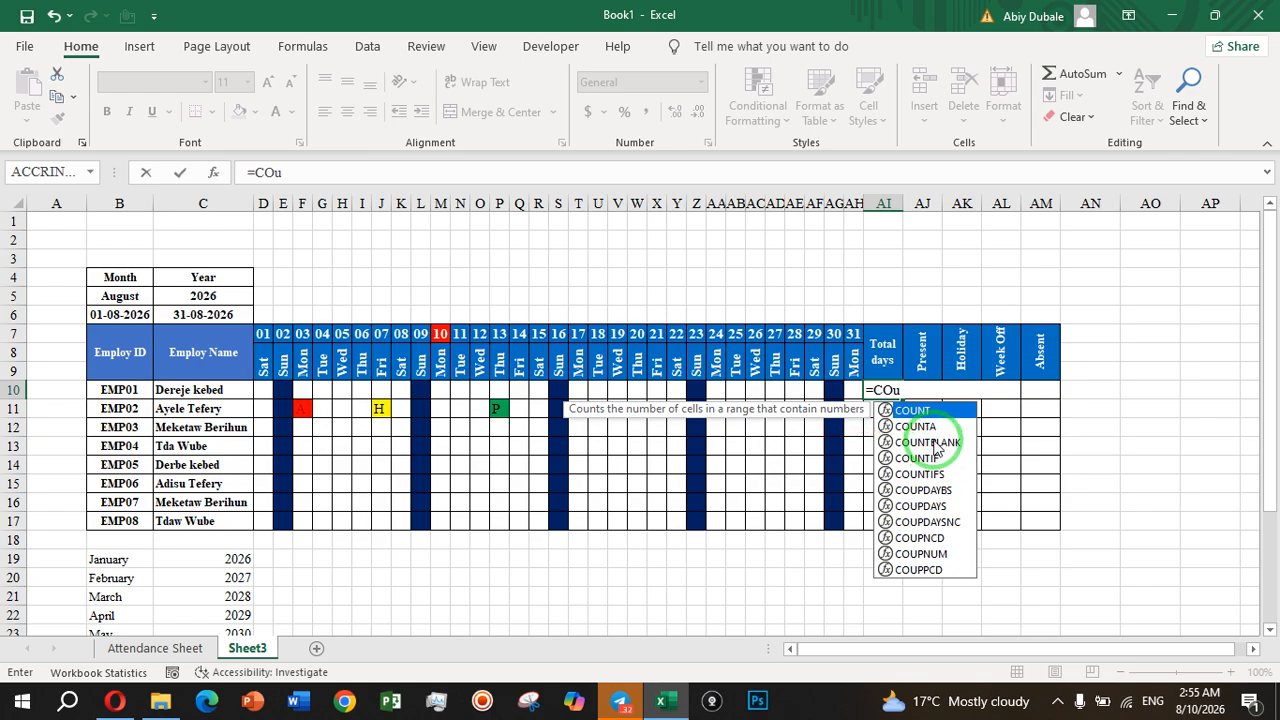
double_click(918, 410)
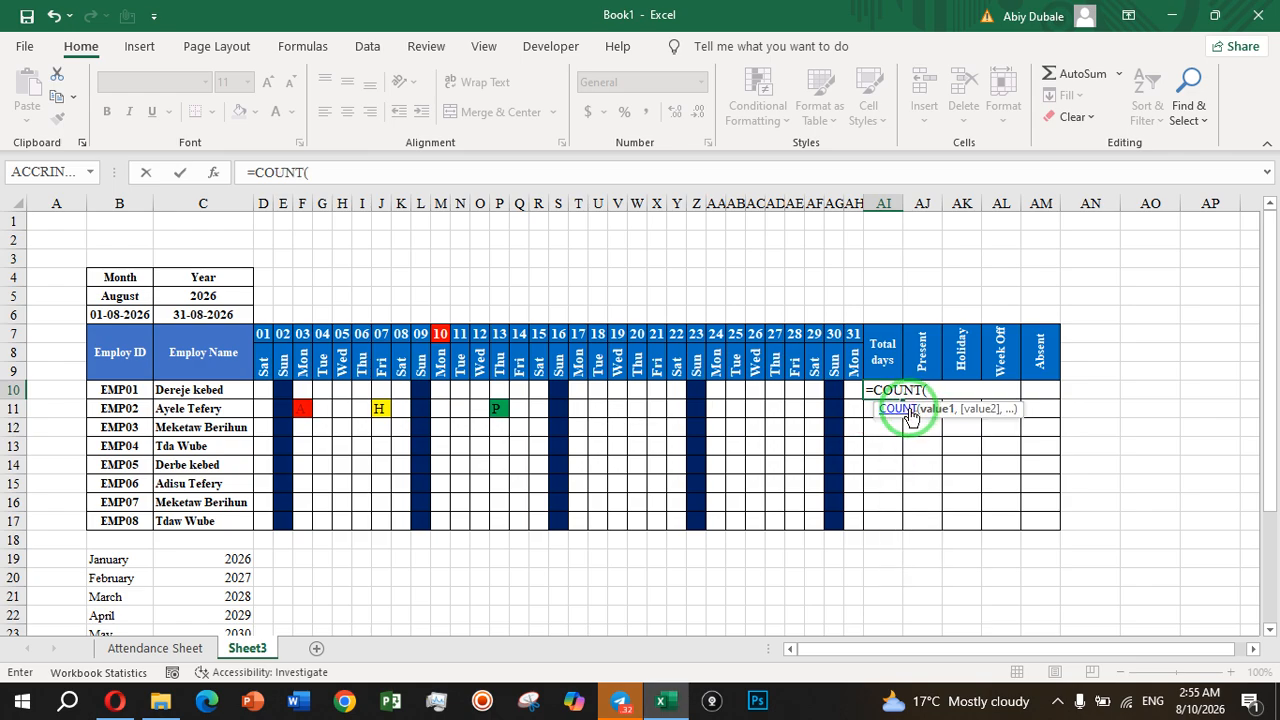
drag(264, 335, 850, 368)
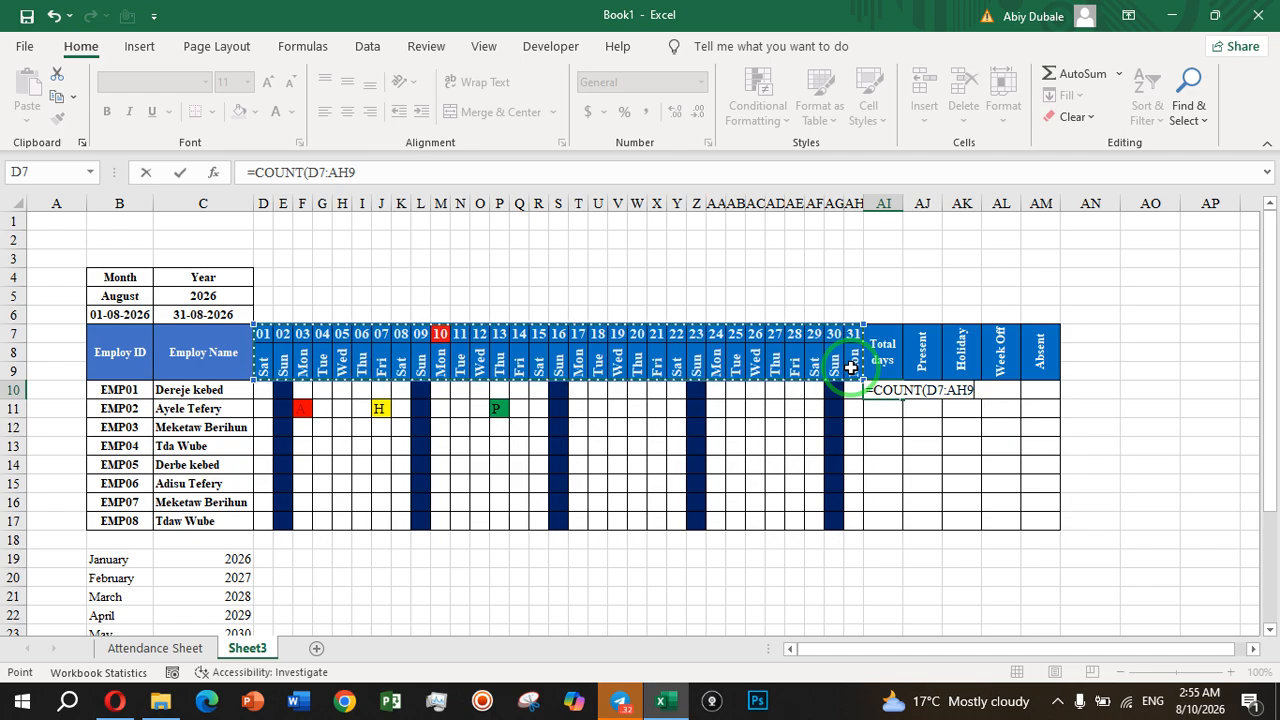
key(Return)
- Make the range in AI10's formula absolute as $D$7:$AH$9 and fill the formula down to AI17
click(882, 390)
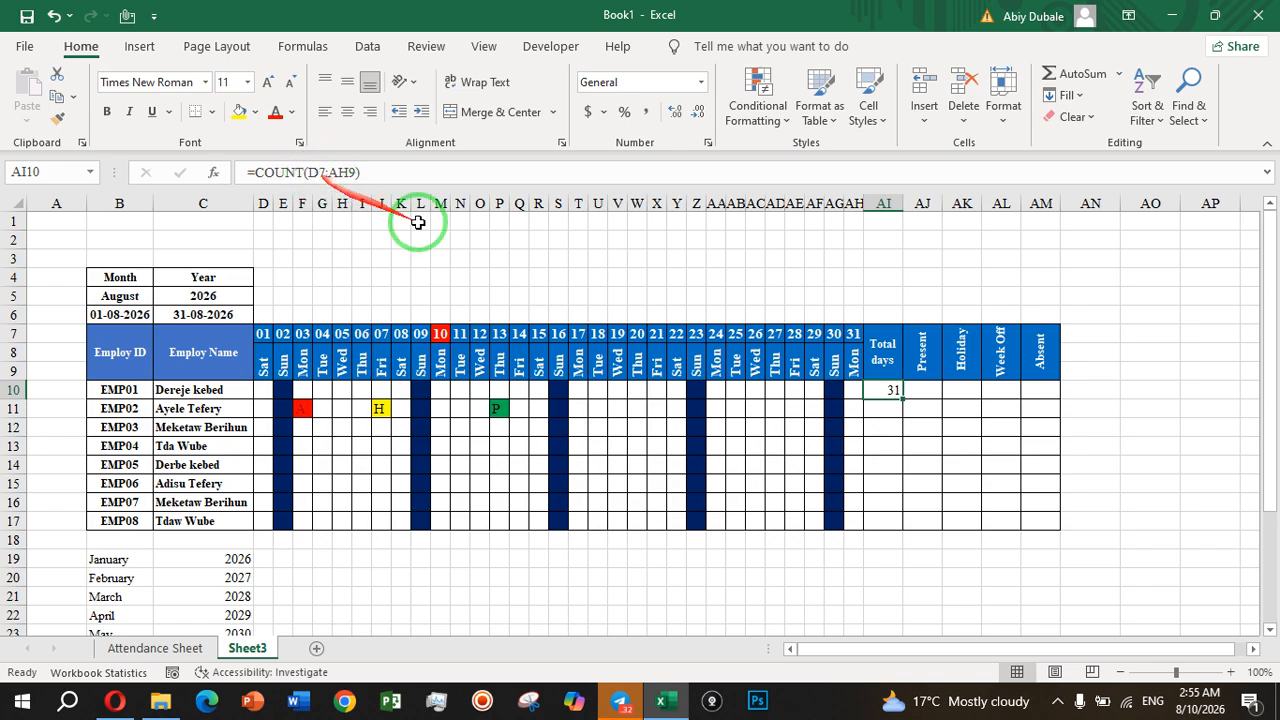
click(318, 172)
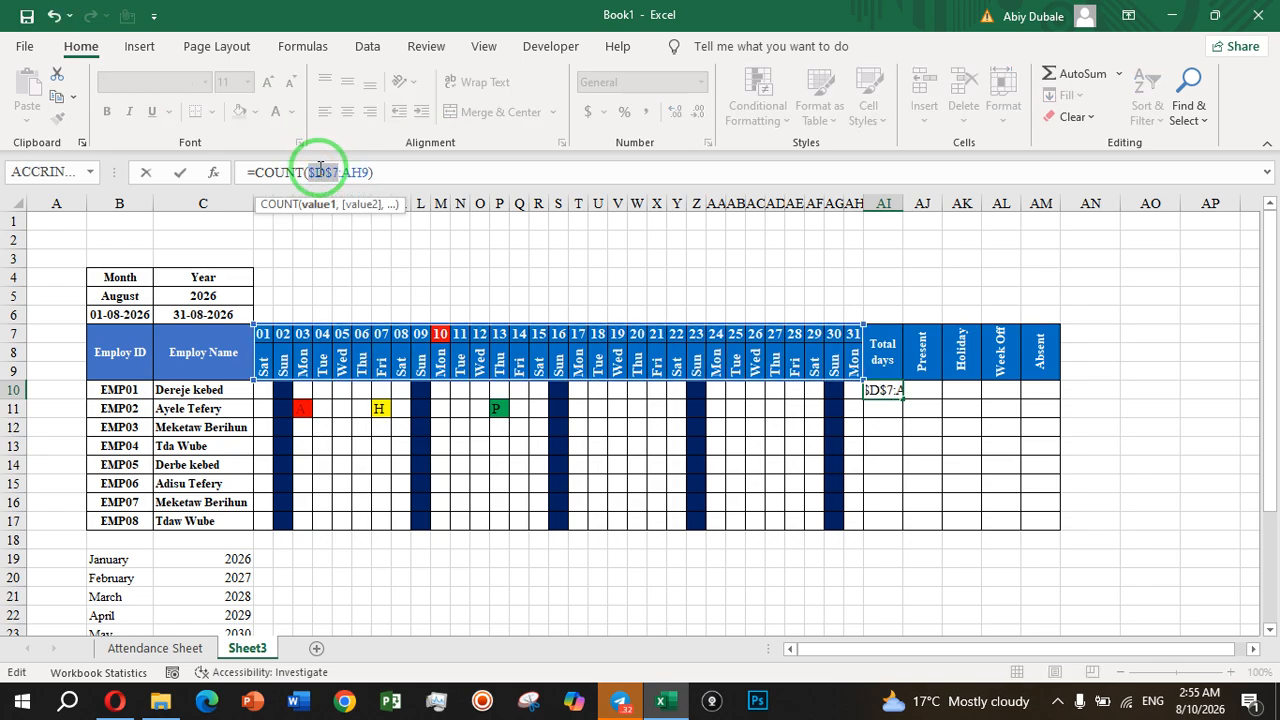
drag(318, 170, 365, 188)
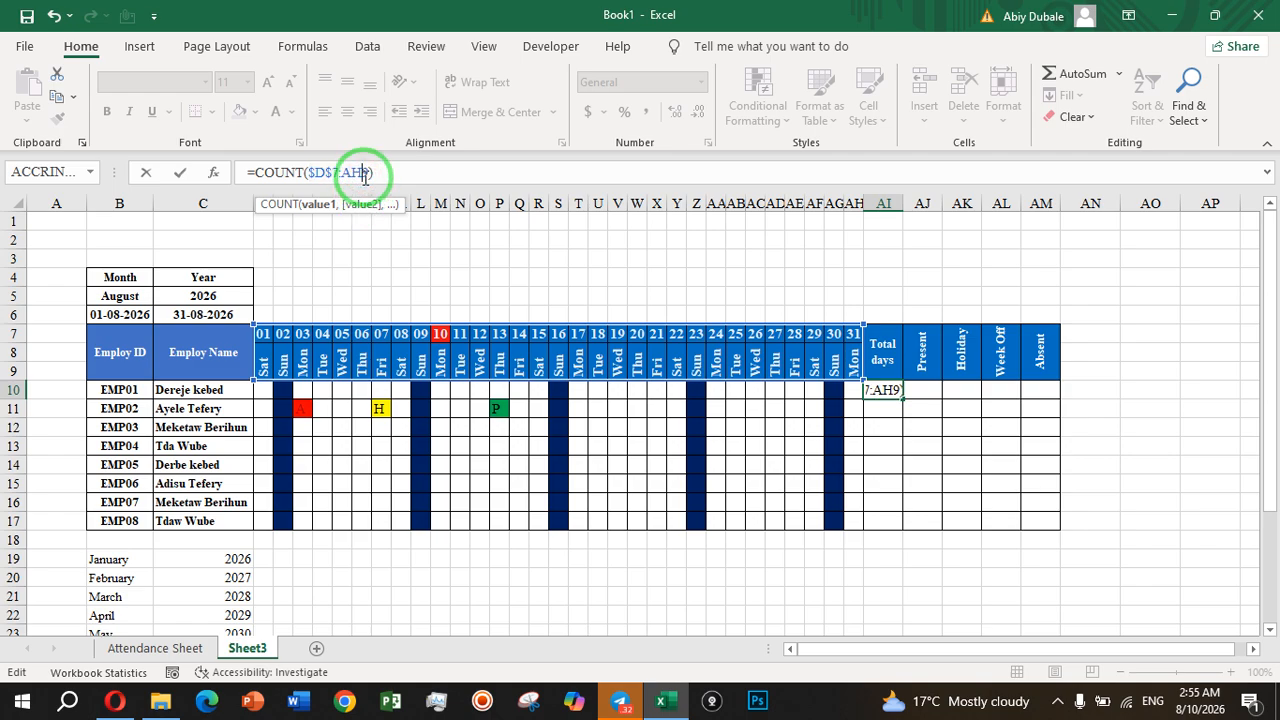
key(Return)
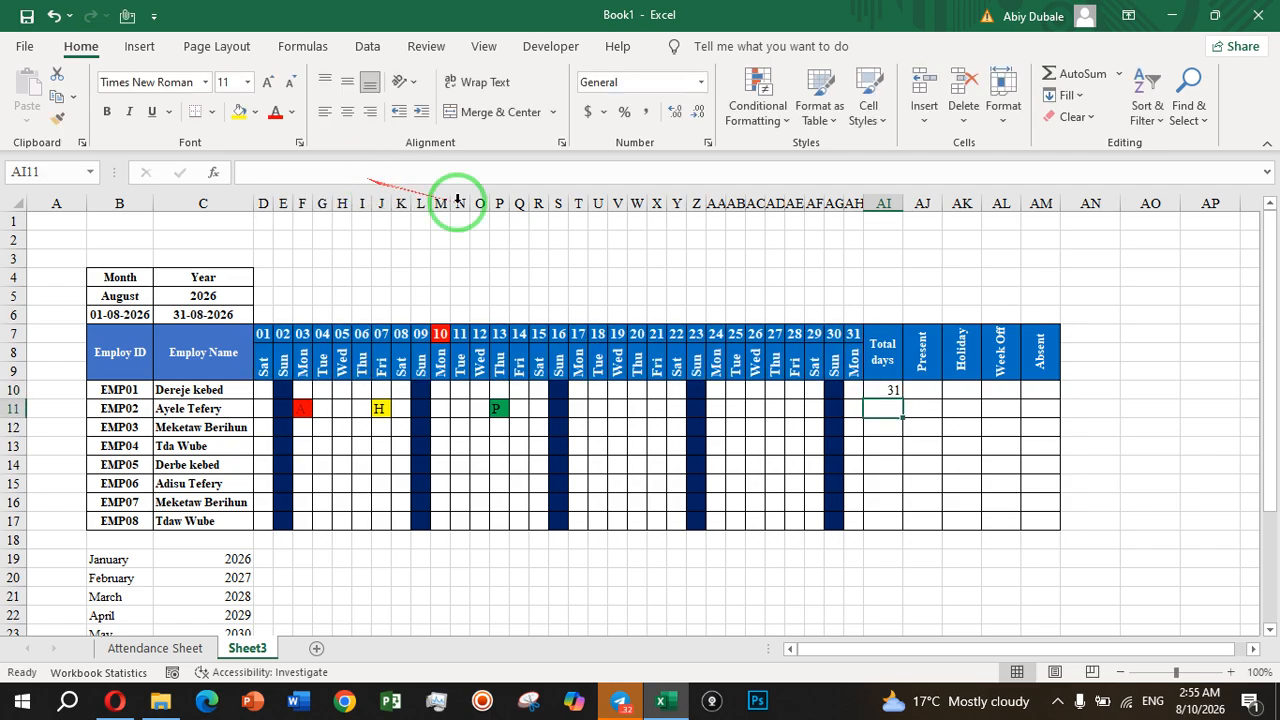
click(890, 391)
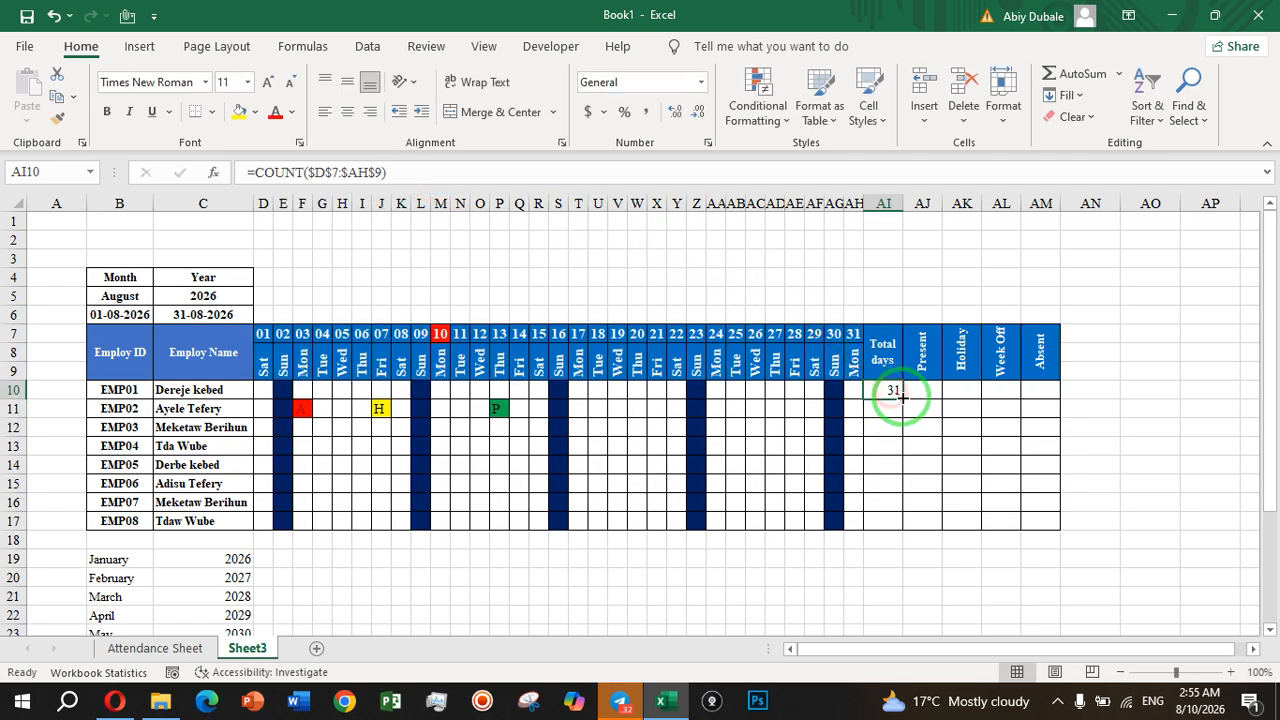
drag(904, 401, 891, 518)
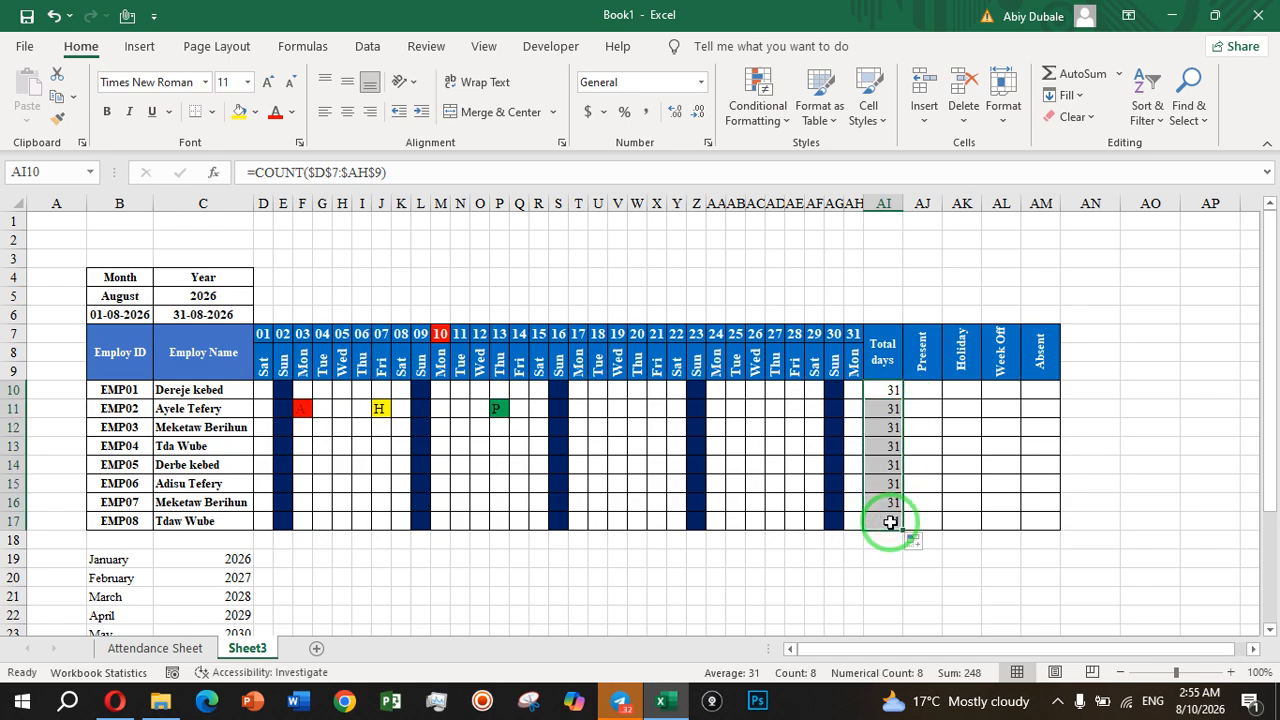
- Count EMP01's present days in AJ10 with =COUNTIF(D10:AH10,"p") and fill the formula down to AJ17
click(930, 398)
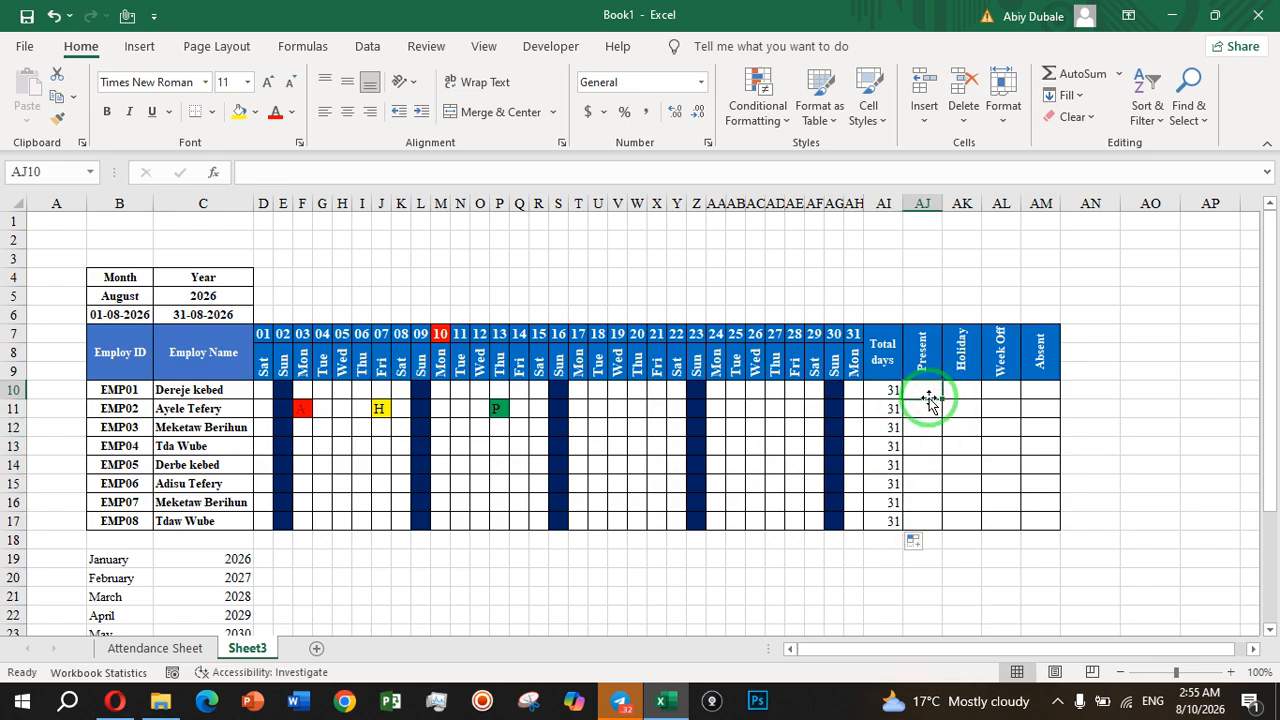
text(=cou)
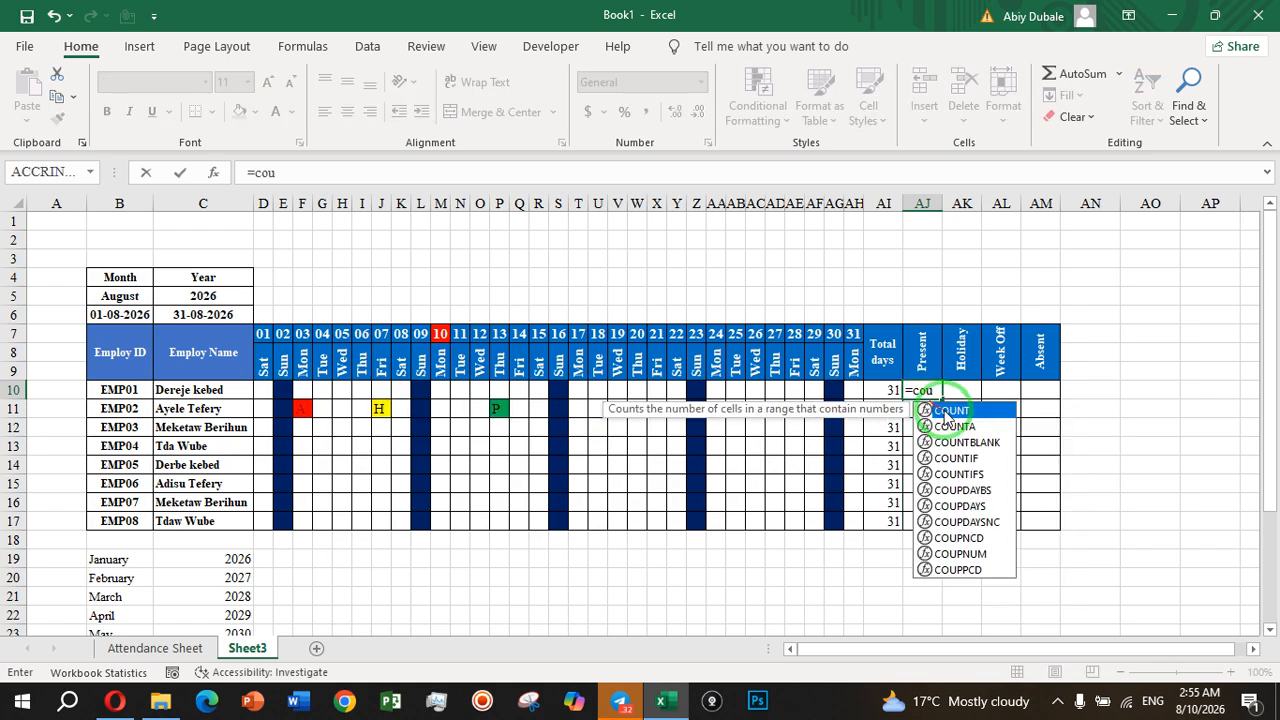
double_click(975, 459)
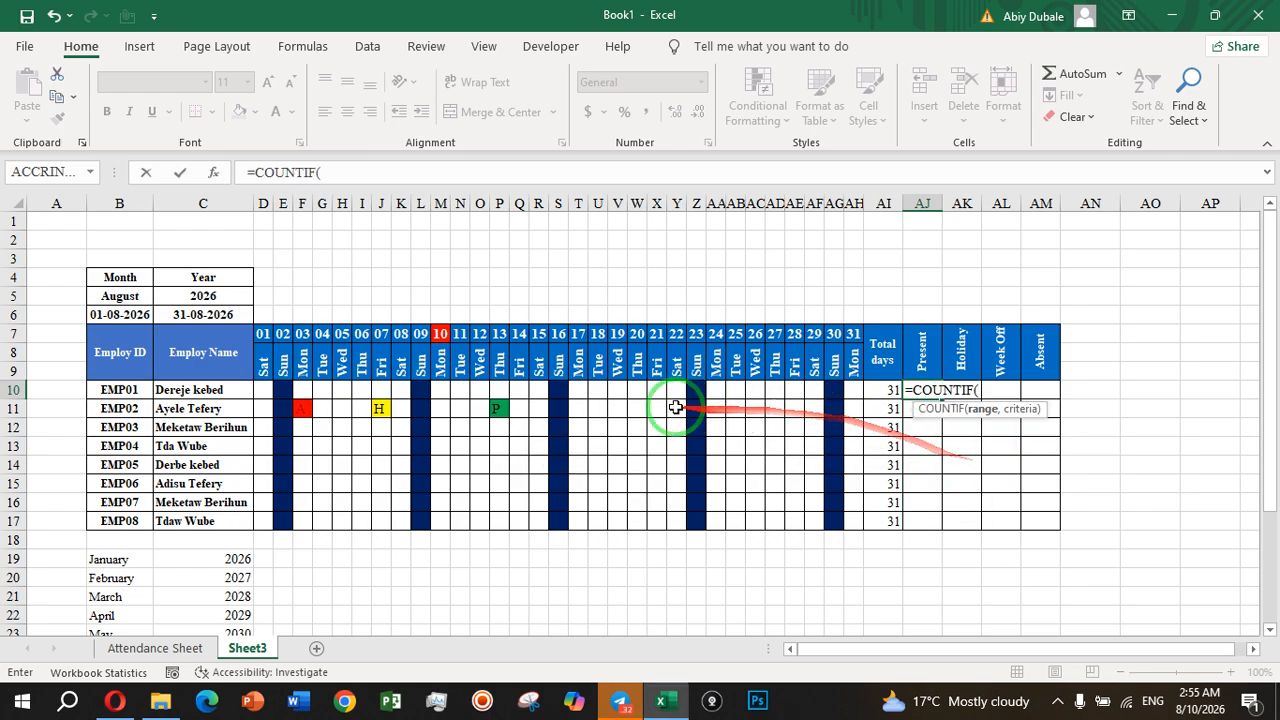
drag(264, 389, 854, 390)
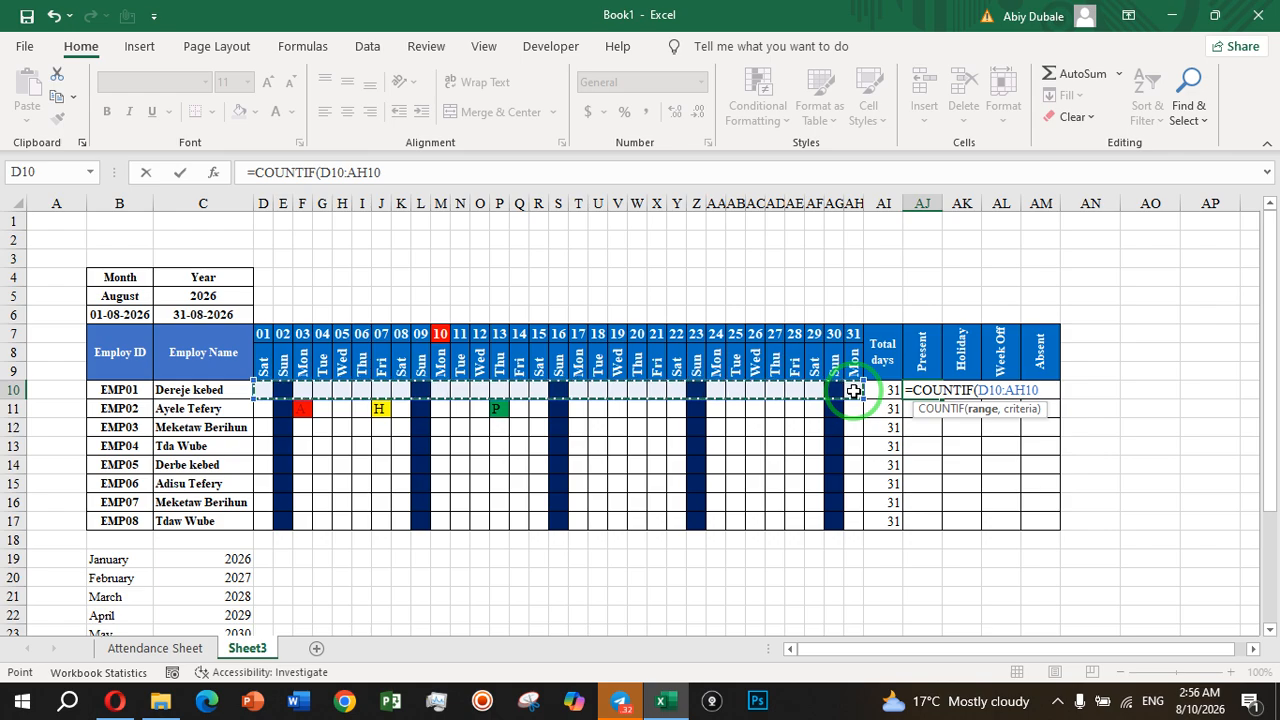
text(,)
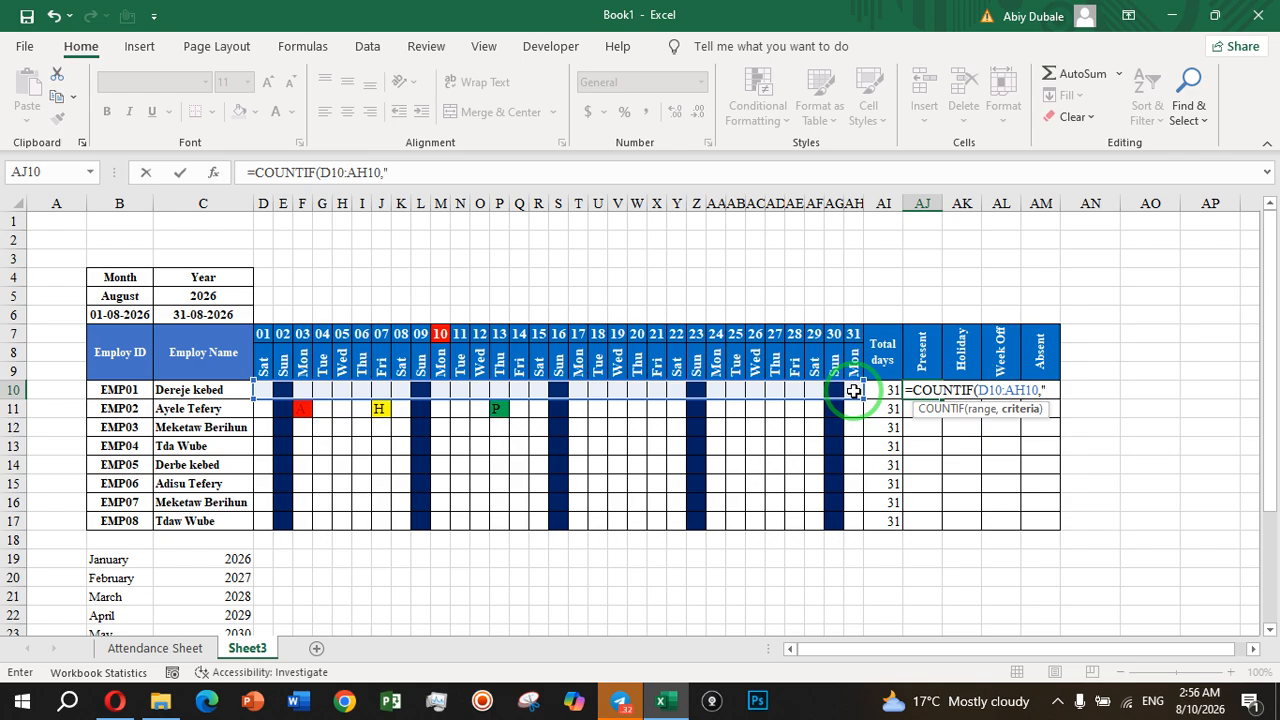
text("p"))
key(Return)
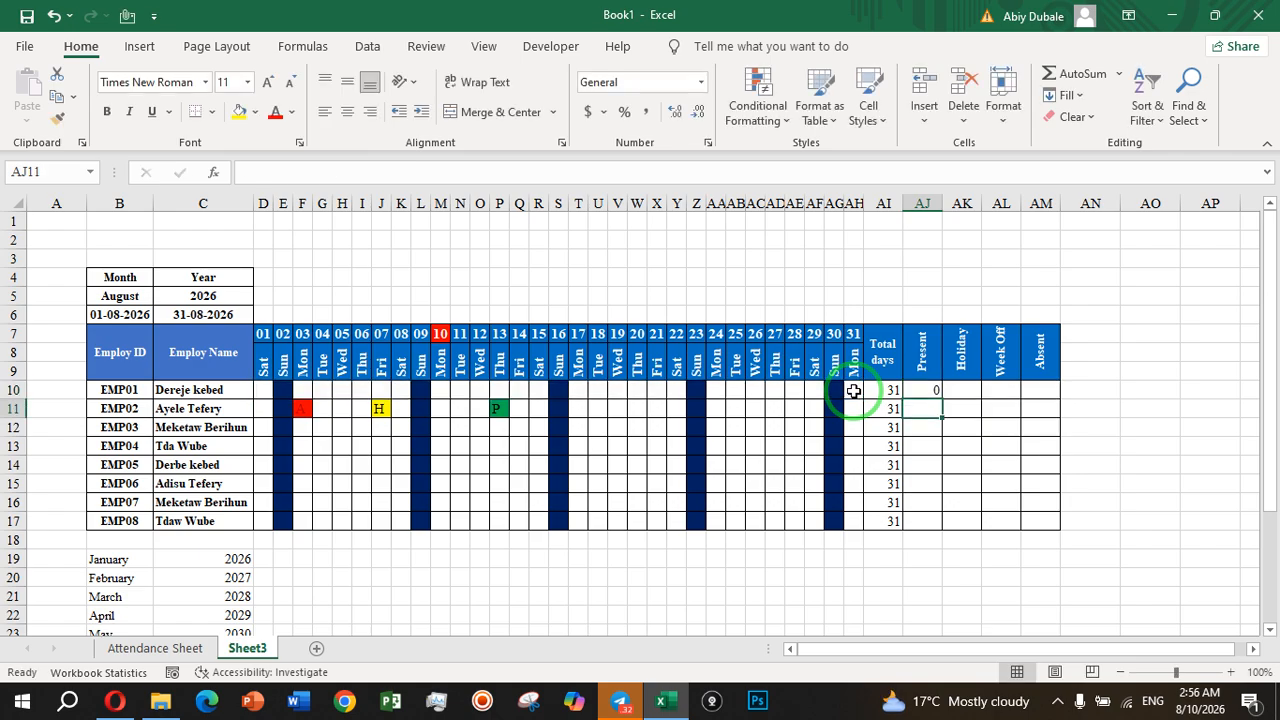
click(931, 389)
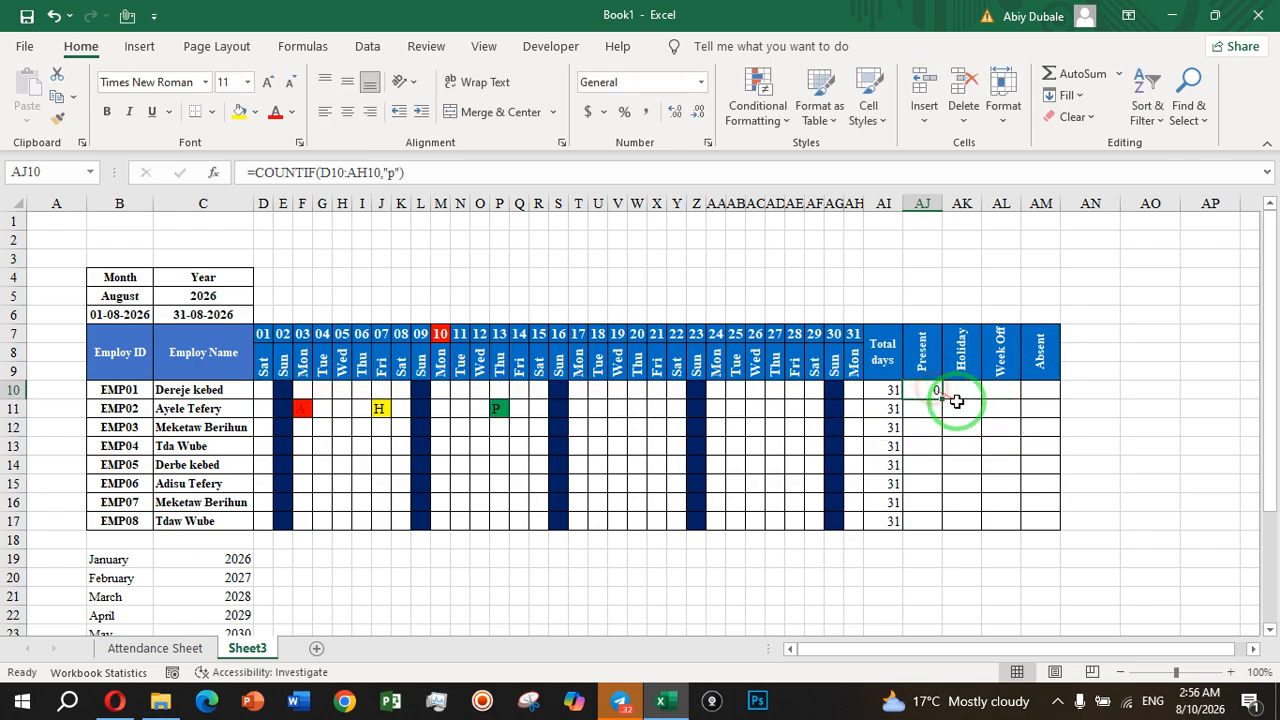
drag(941, 398, 924, 521)
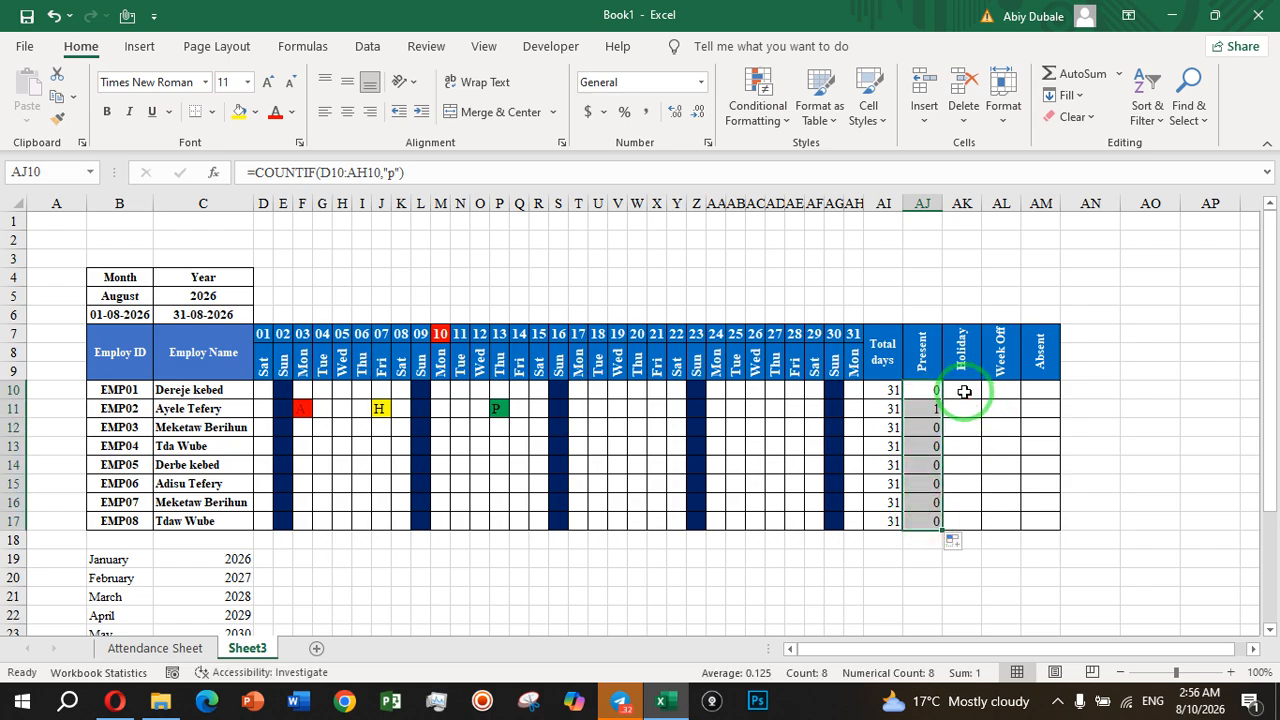
- Count EMP01's holidays in AK10 with =COUNTIF(D10:AH10,"H") and fill the formula down to AK17
click(964, 392)
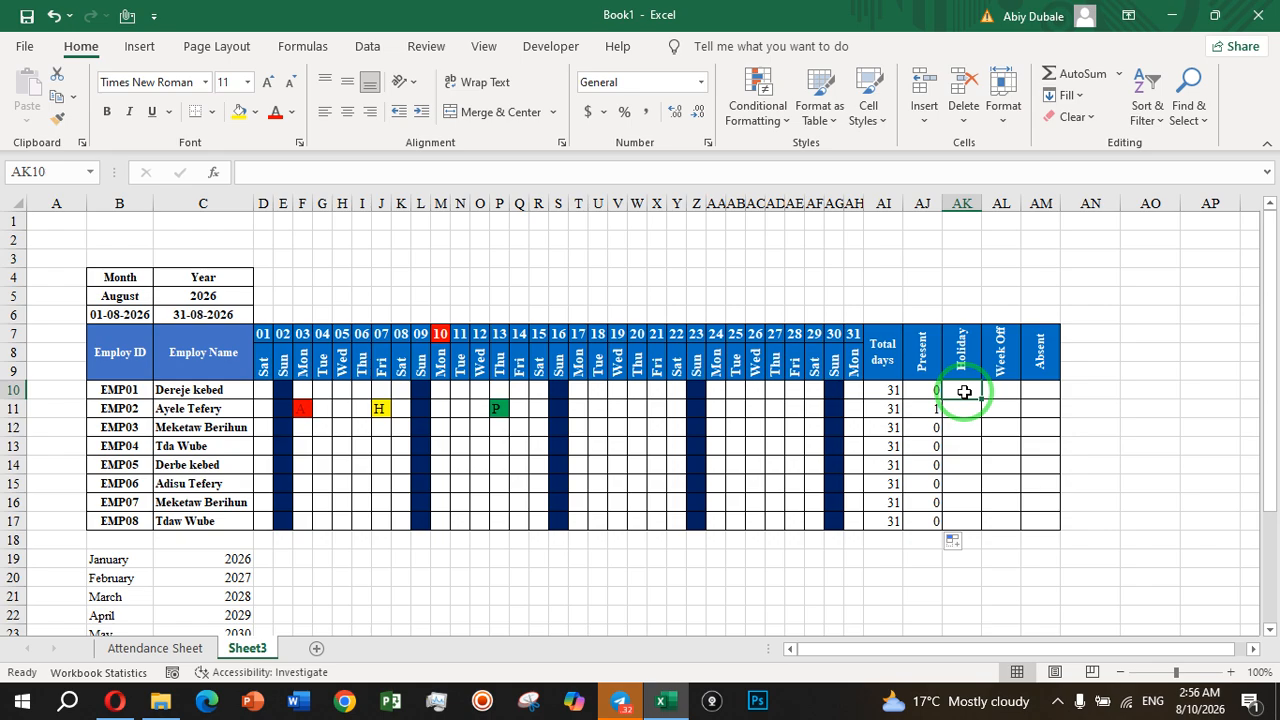
text(=)
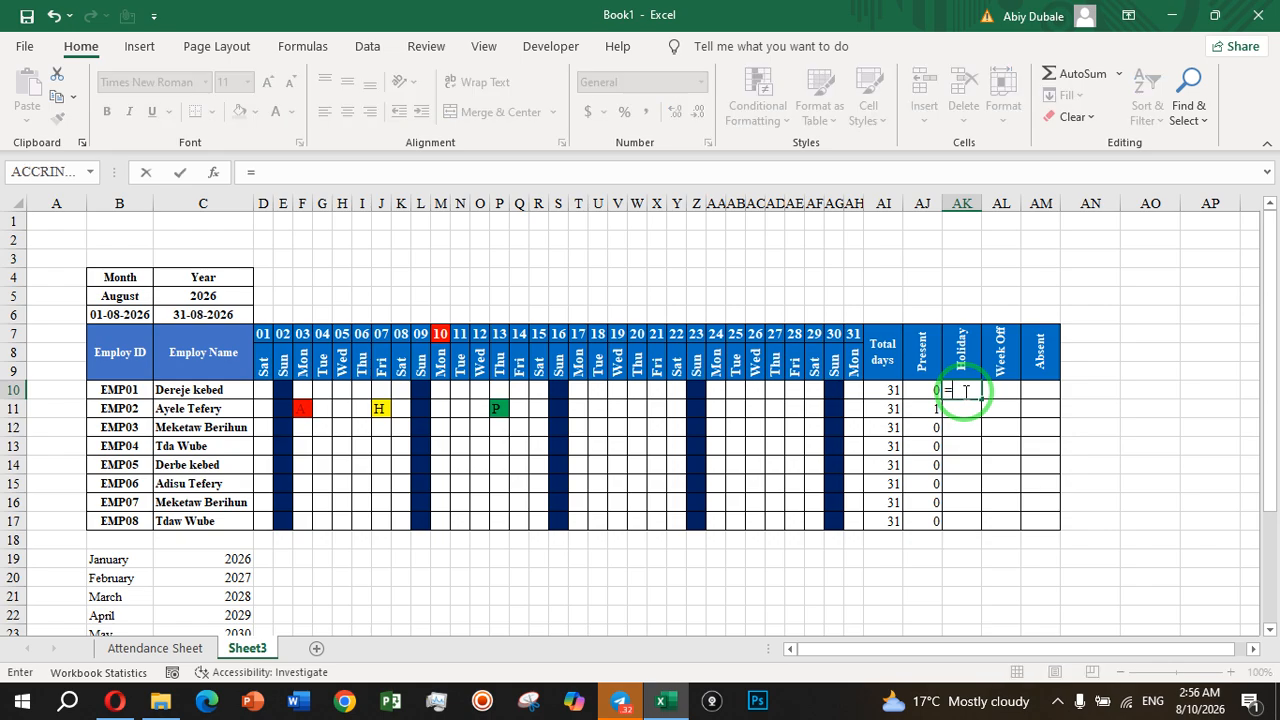
text(cou)
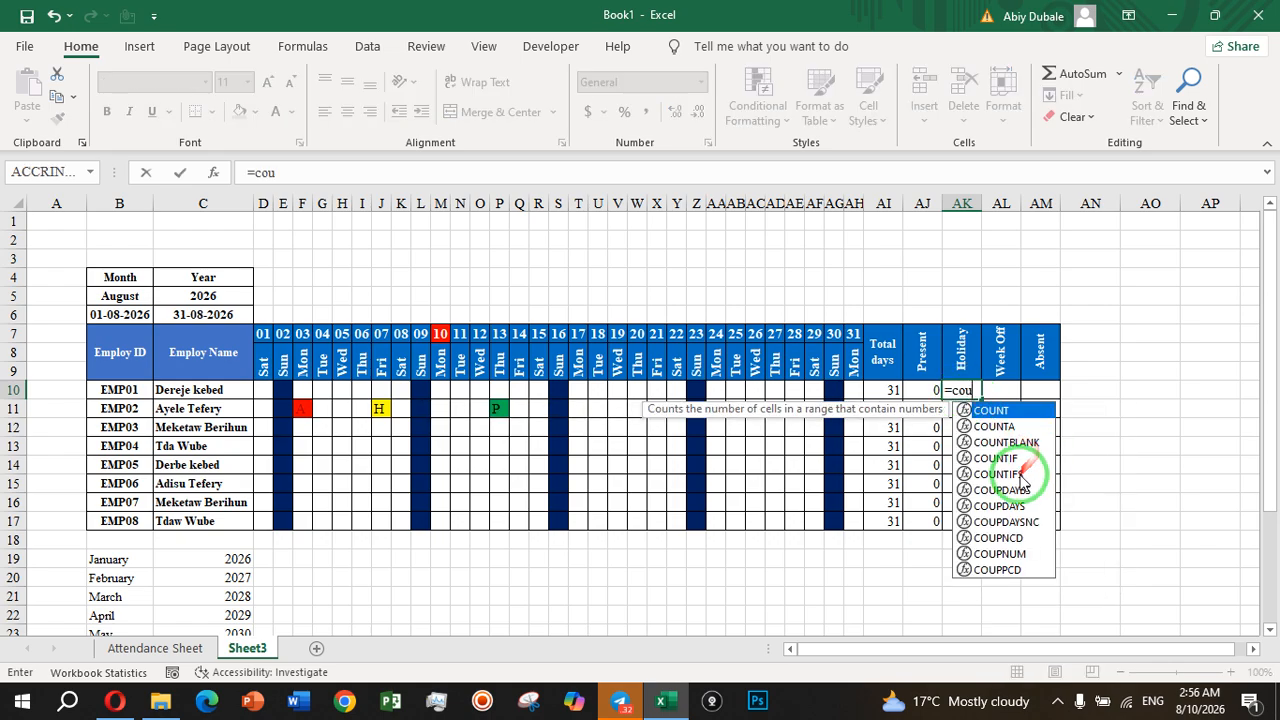
double_click(1001, 456)
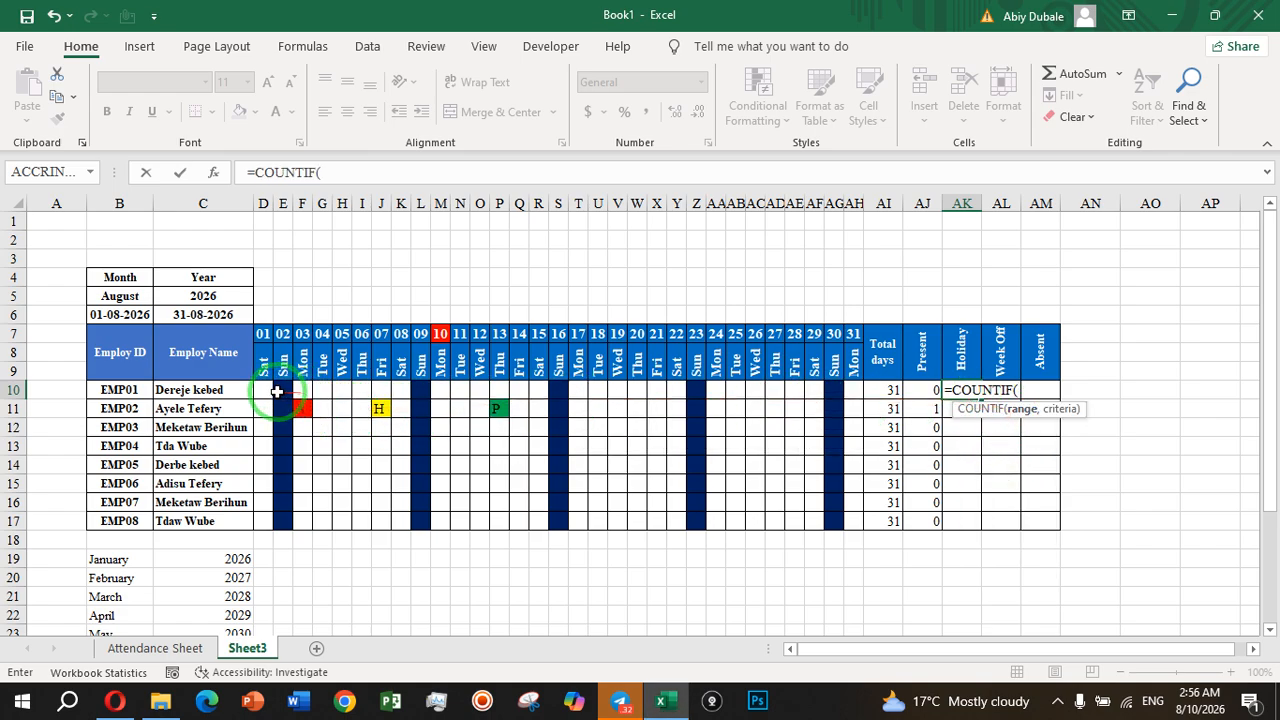
drag(263, 398, 851, 396)
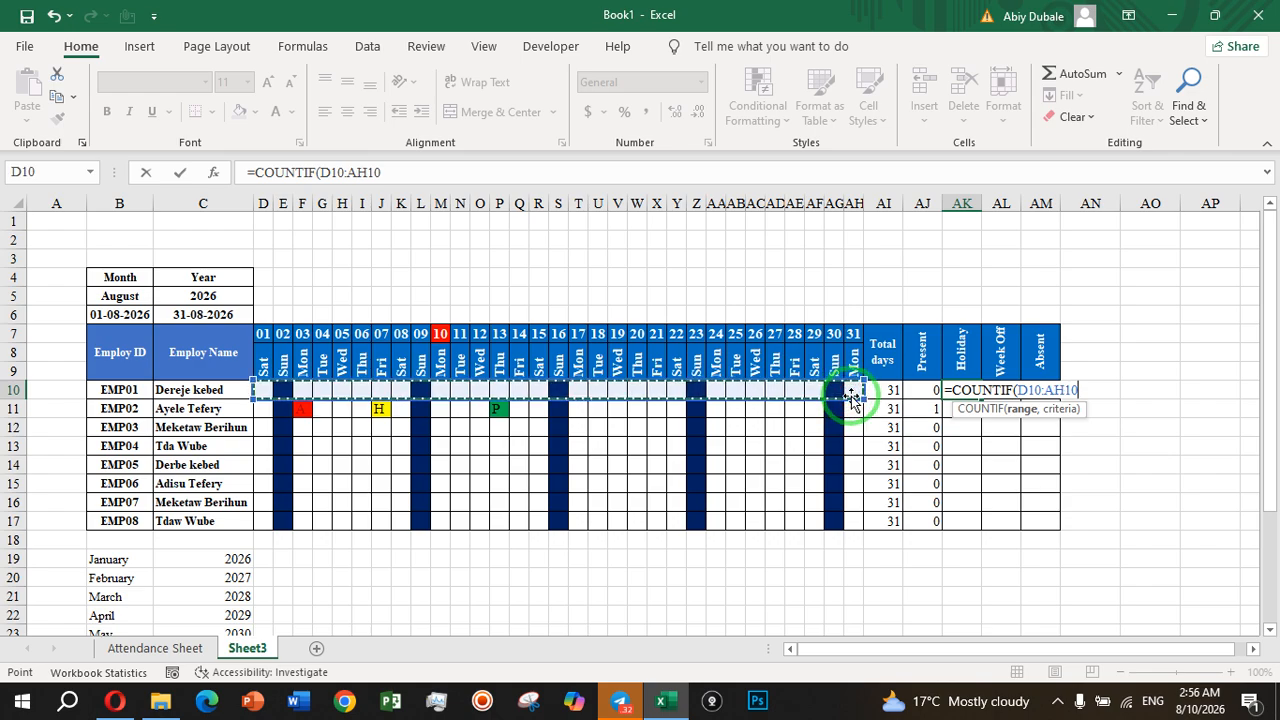
text(,)
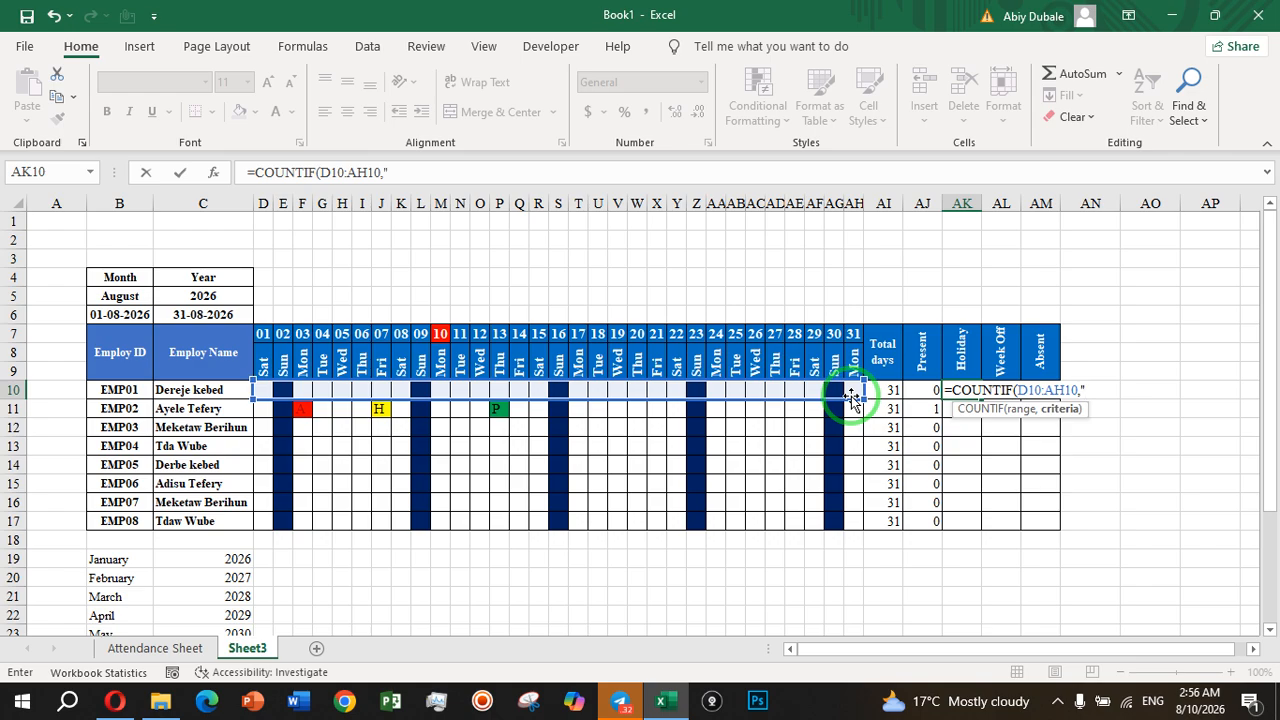
key(Caps_Lock)
key(Caps_Lock)
text("H"))
key(Return)
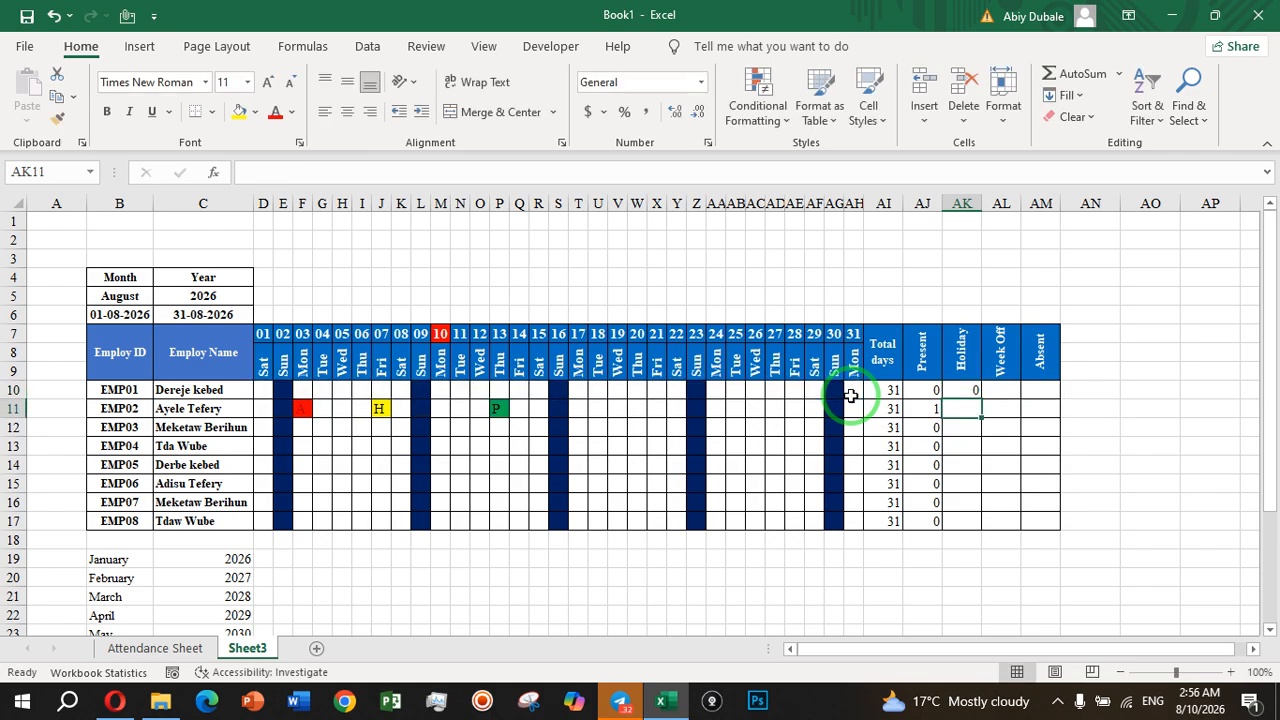
click(965, 391)
drag(982, 398, 972, 522)
- Copy the holiday formula from AK10 into the Week Off cell AL10 and check the pasted formula
click(970, 391)
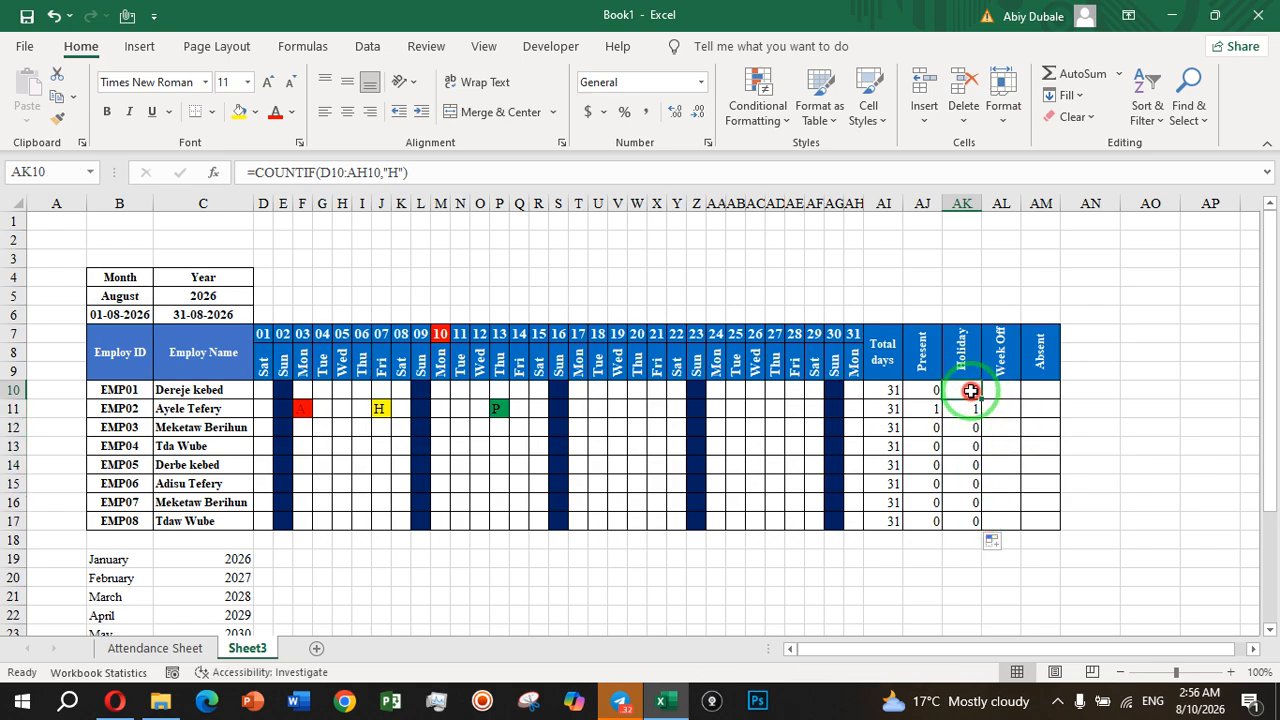
right_click(970, 391)
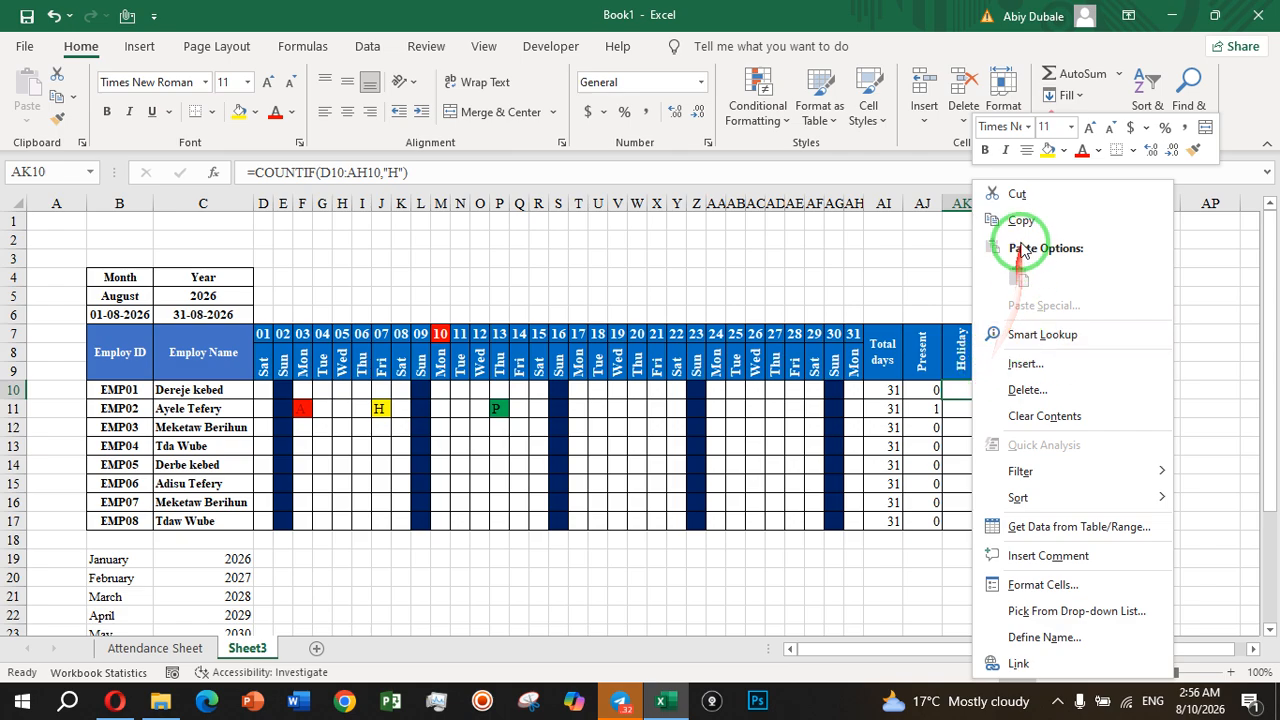
click(1020, 222)
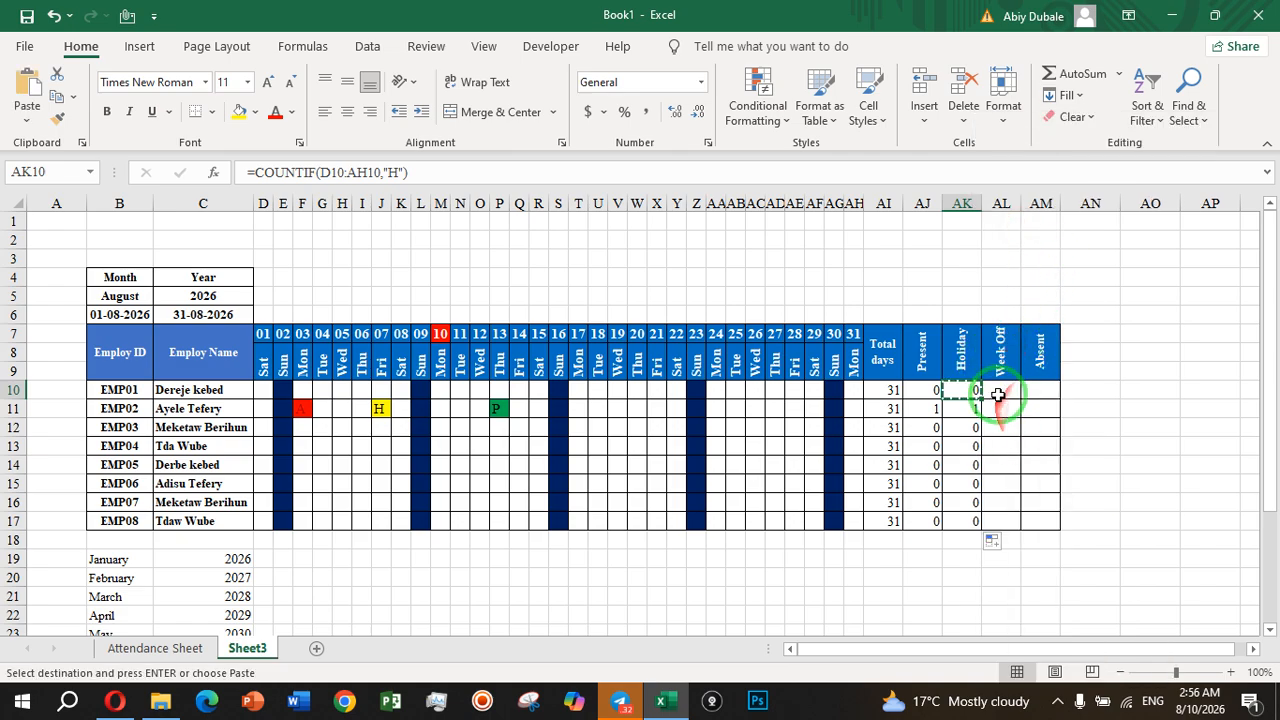
click(999, 389)
right_click(1000, 393)
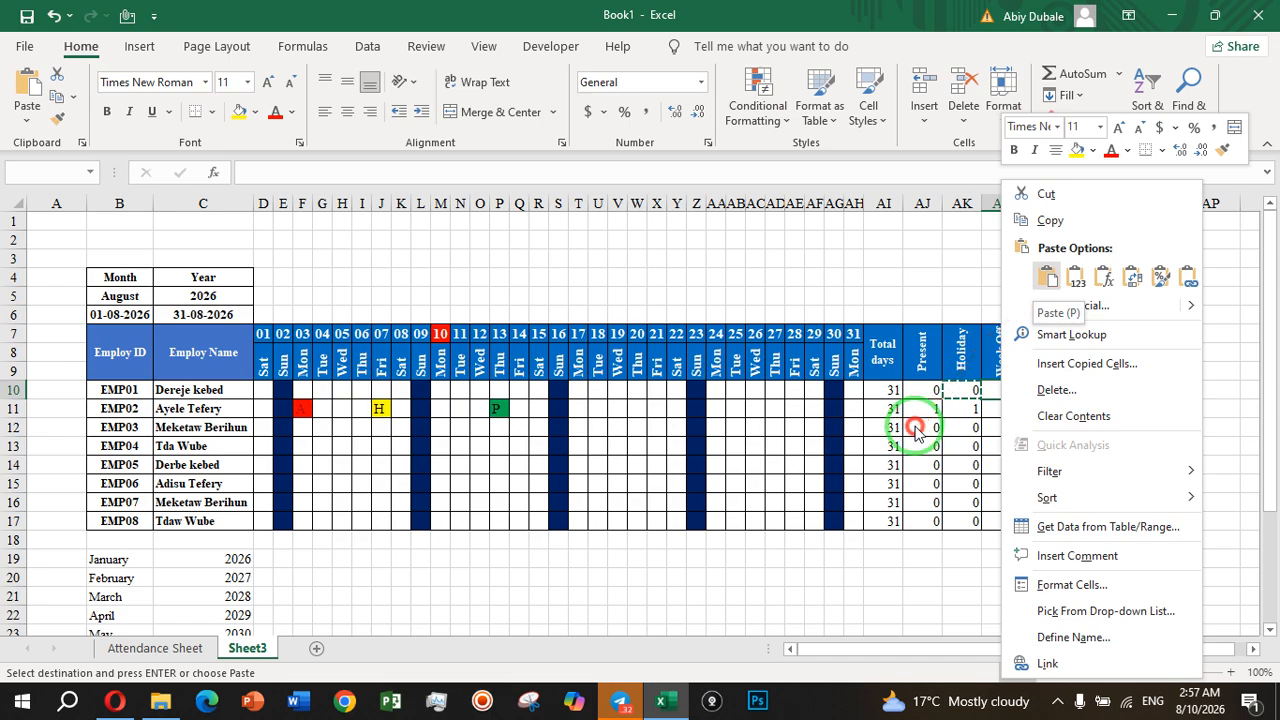
click(995, 462)
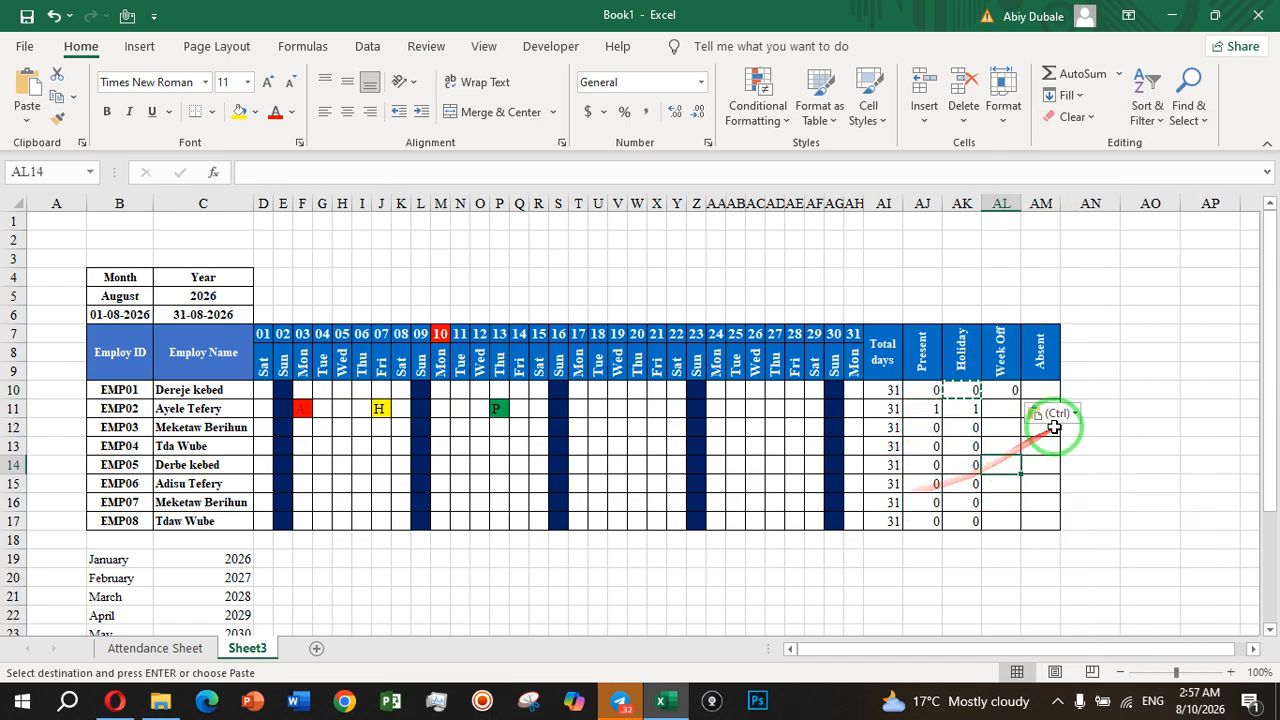
click(1015, 393)
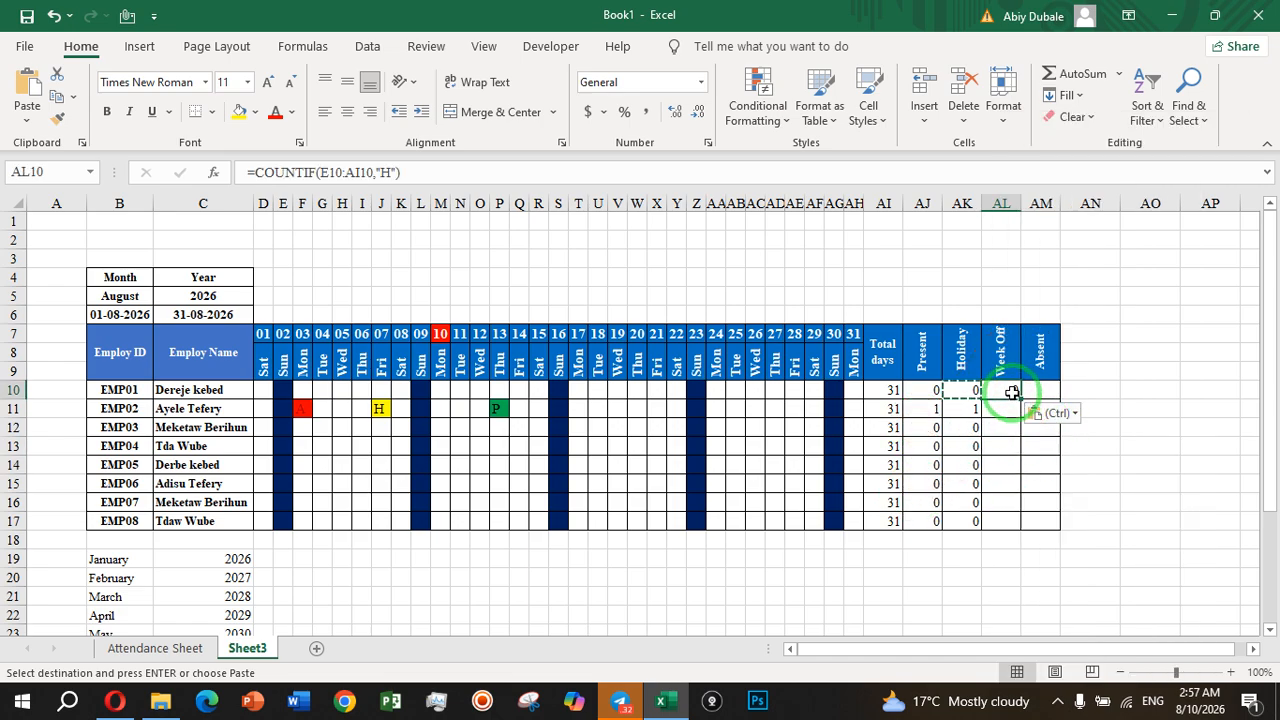
- Change the Week Off formula in AL10 to =COUNTIF(E10:AH10,"week off")
double_click(1011, 391)
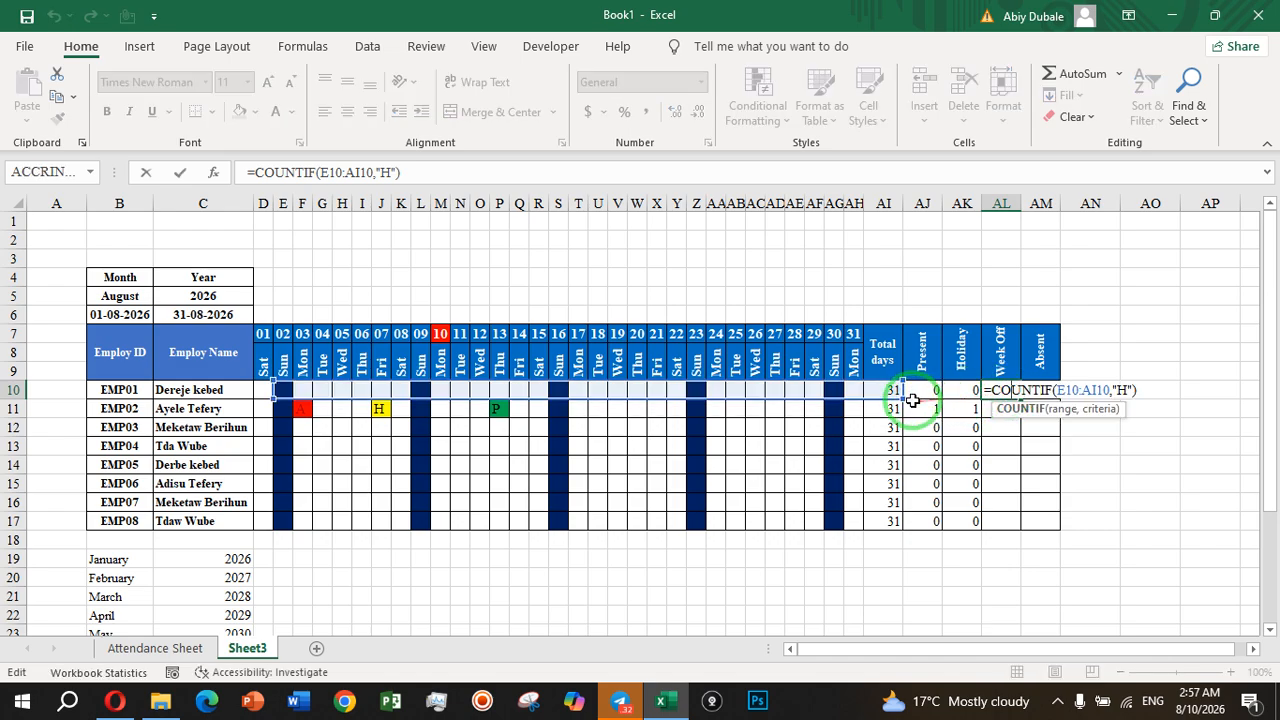
drag(902, 397, 856, 392)
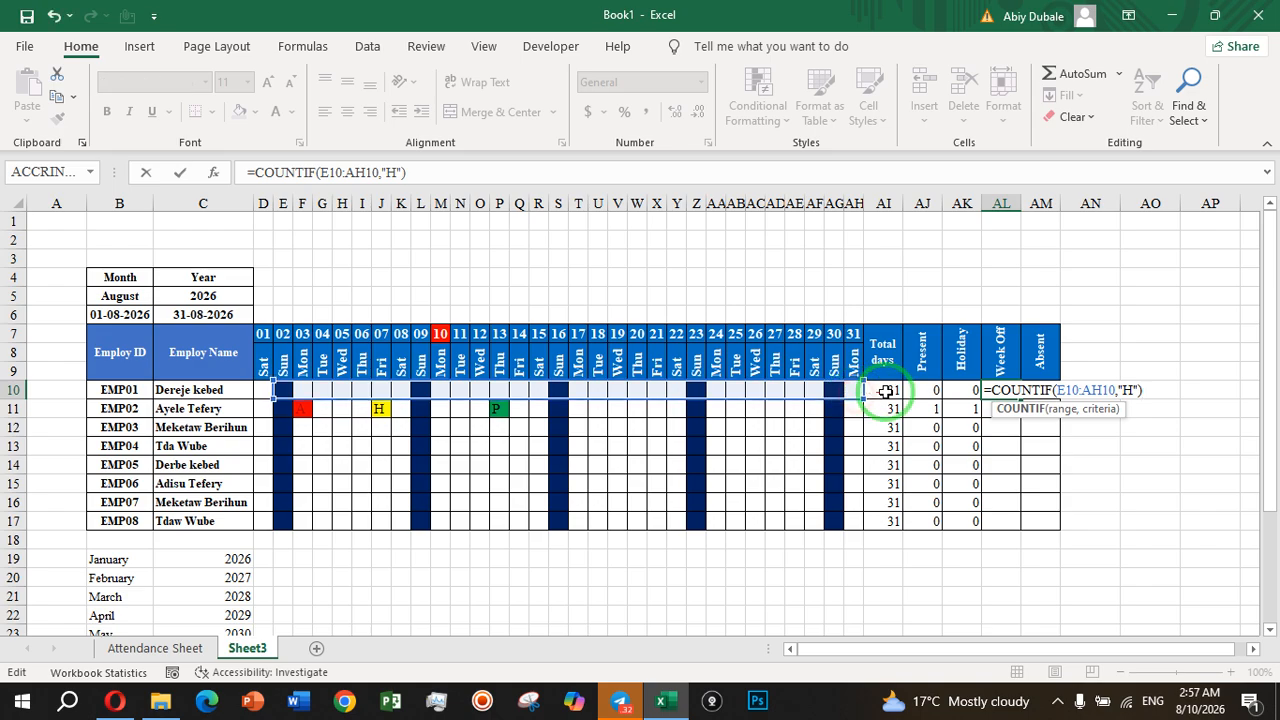
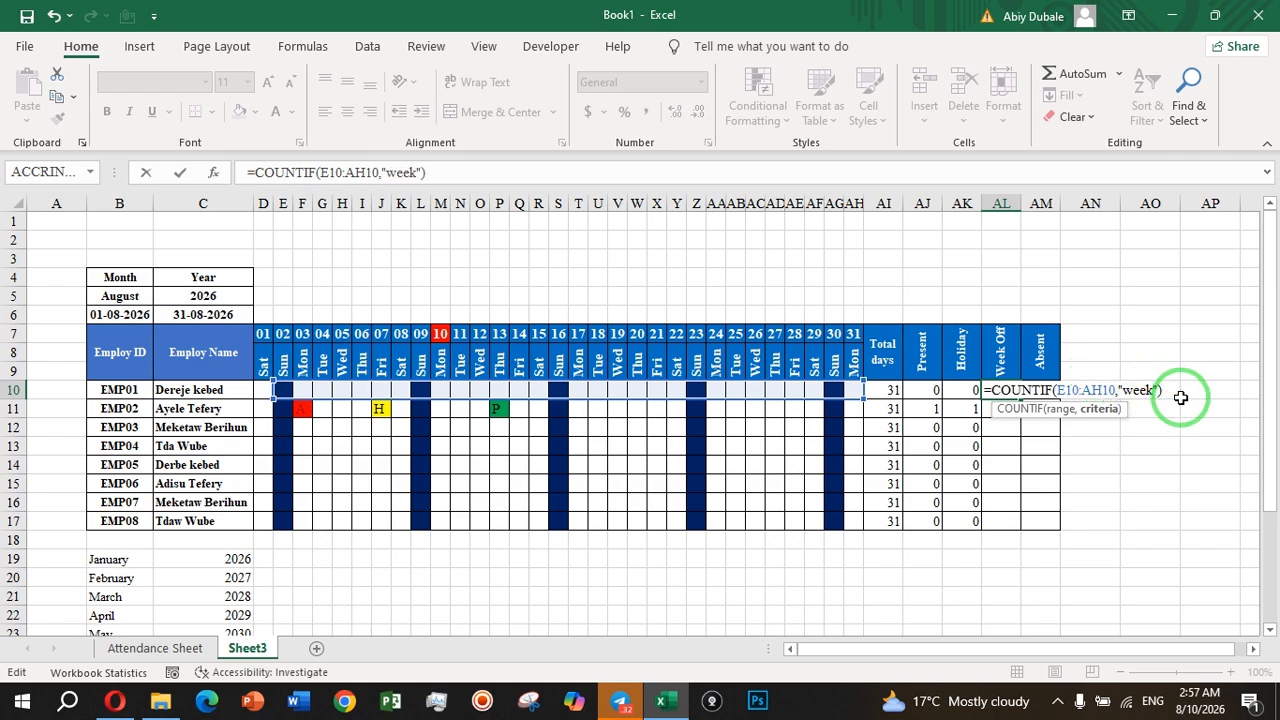
key(Return)
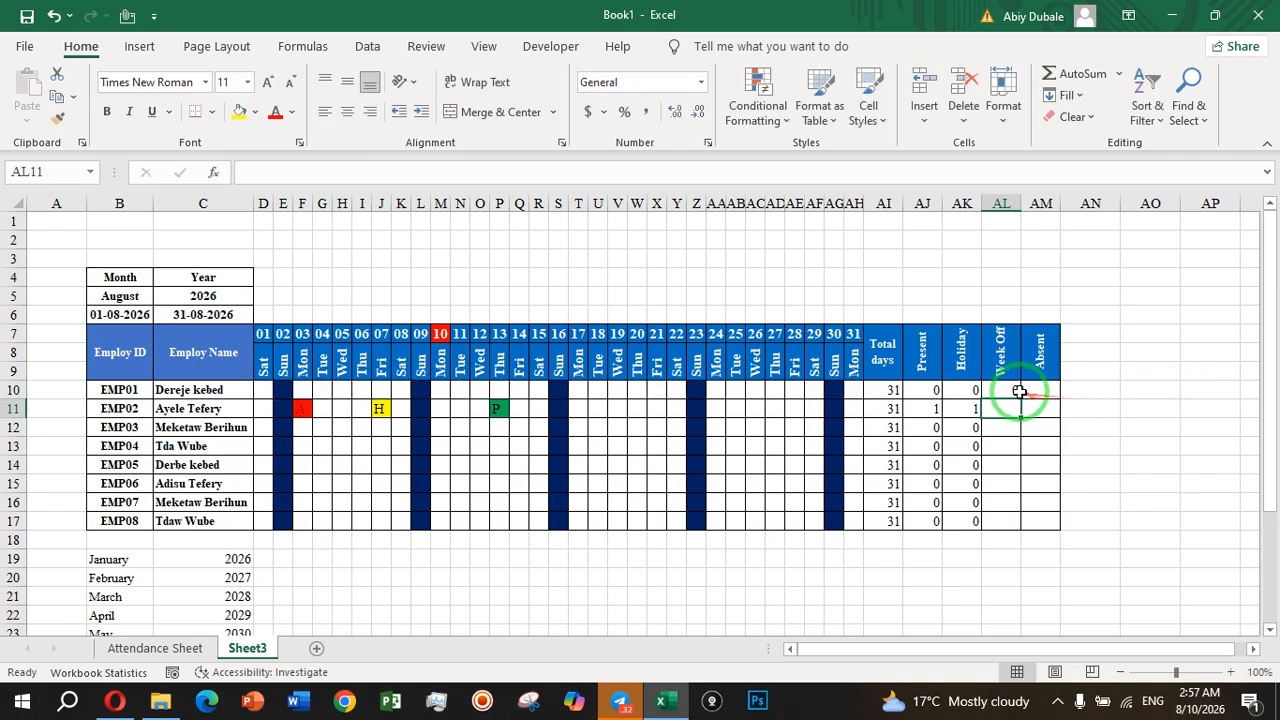
click(1042, 393)
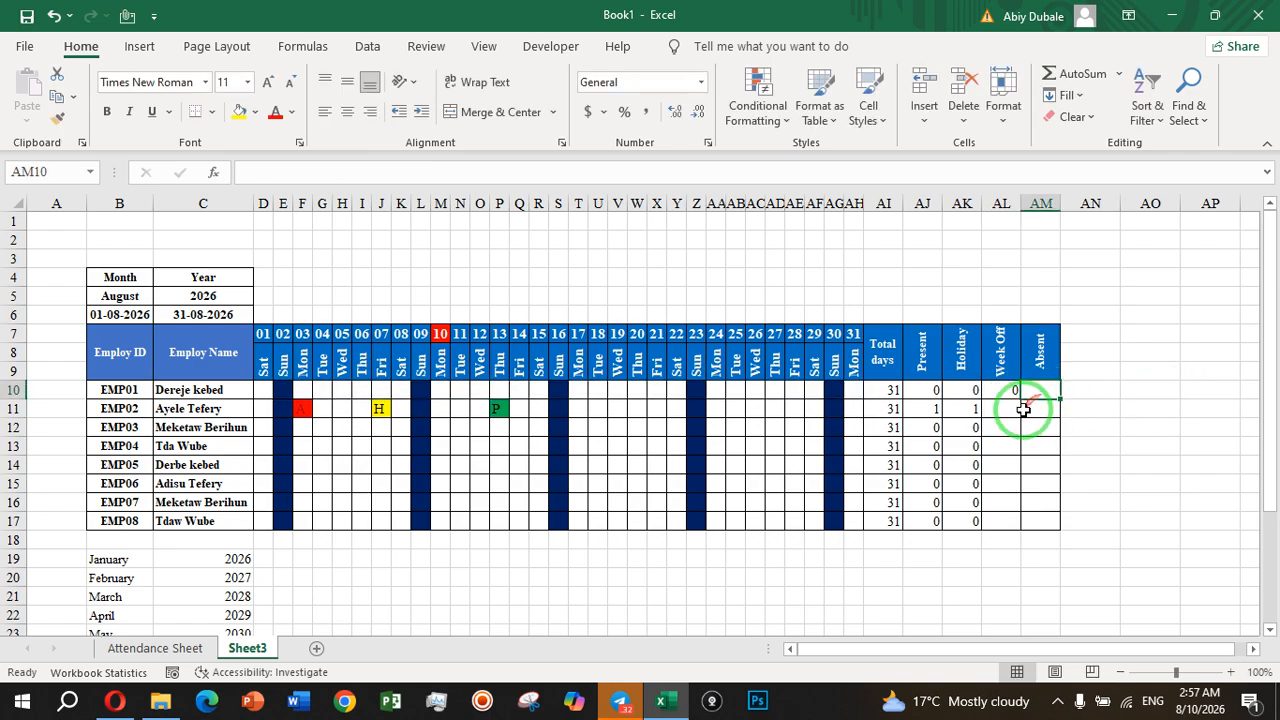
click(1010, 391)
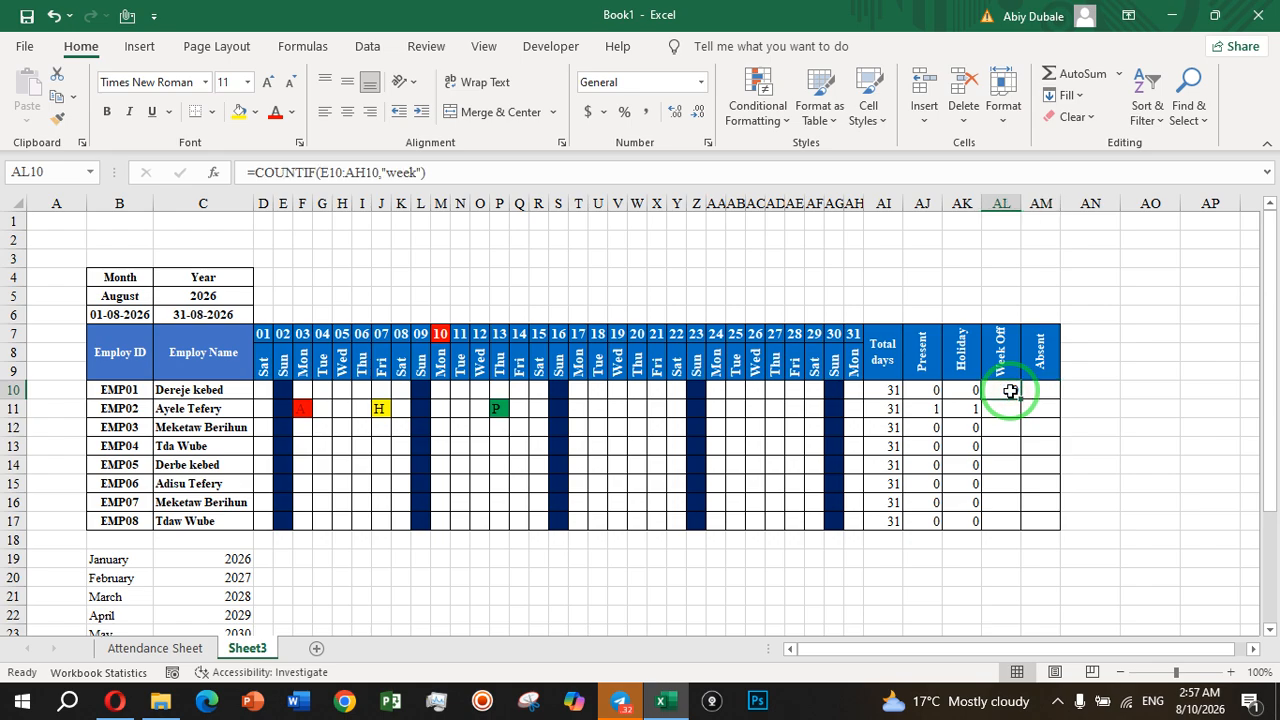
click(416, 173)
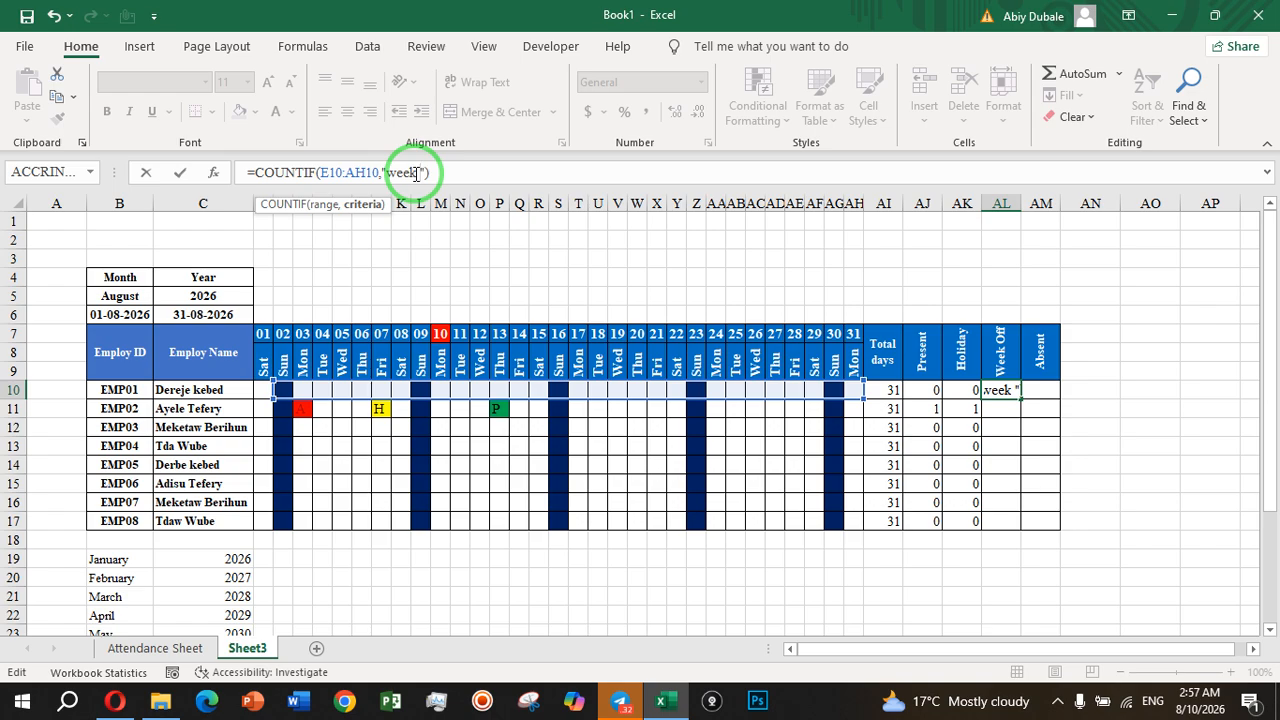
text(off)
key(Return)
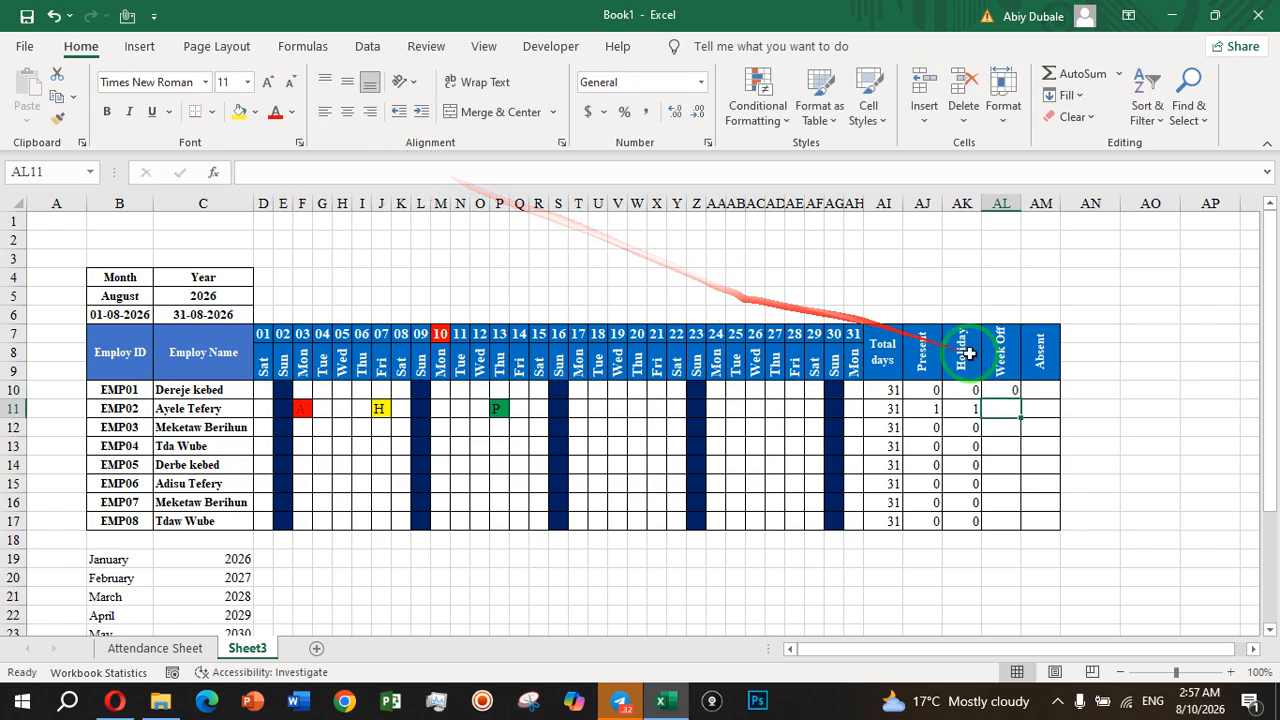
click(1012, 391)
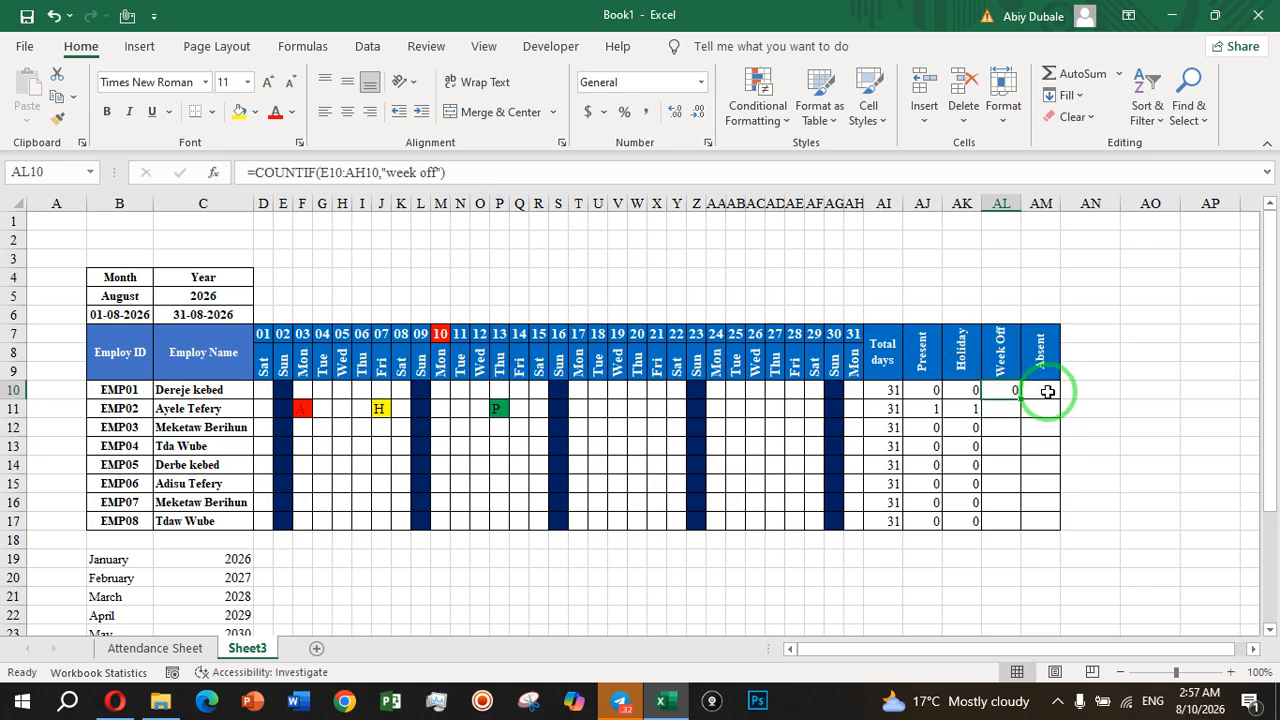
- Count EMP01's absent days in AM10 with =COUNTIF(D10:AH10,"A")
click(1047, 392)
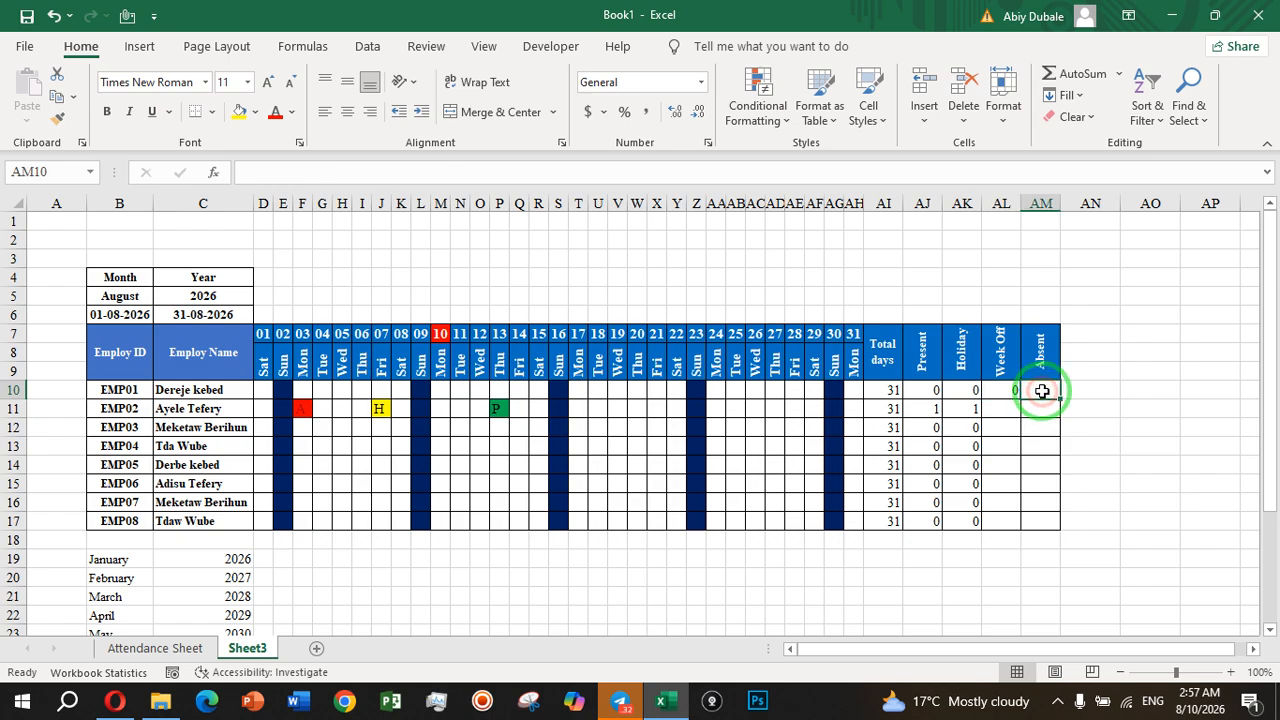
click(834, 391)
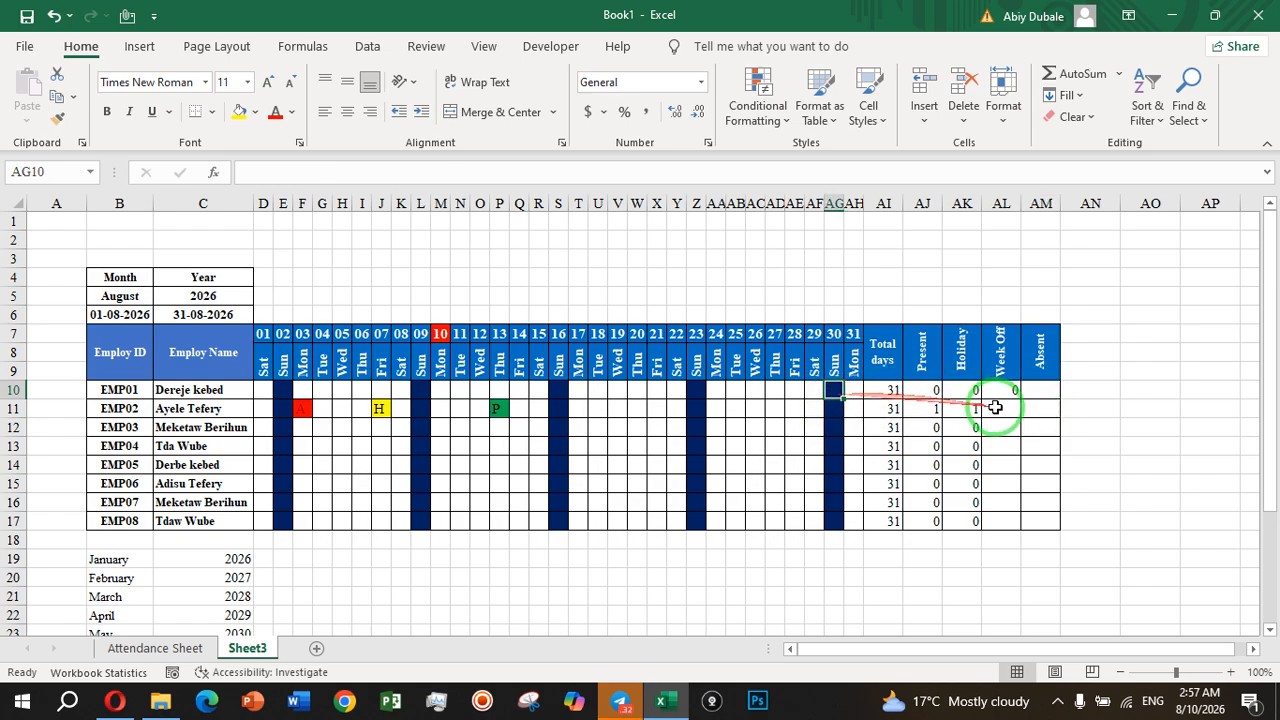
click(1038, 396)
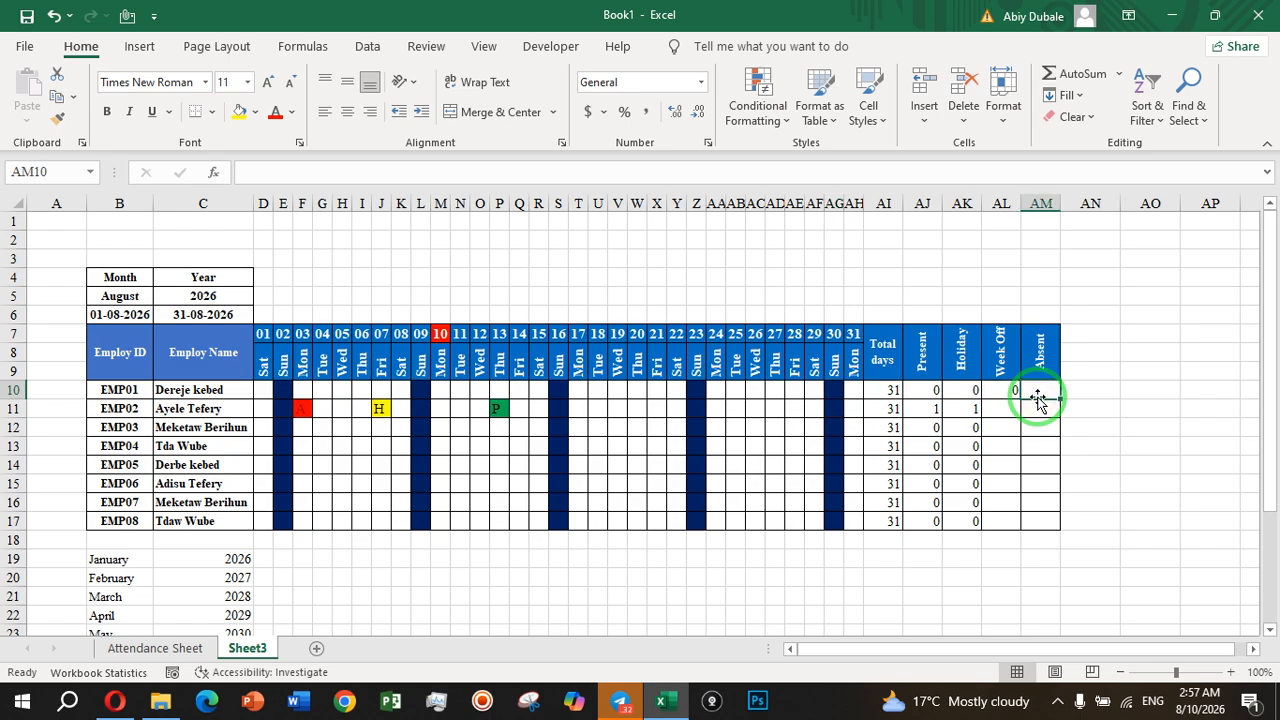
text(=)
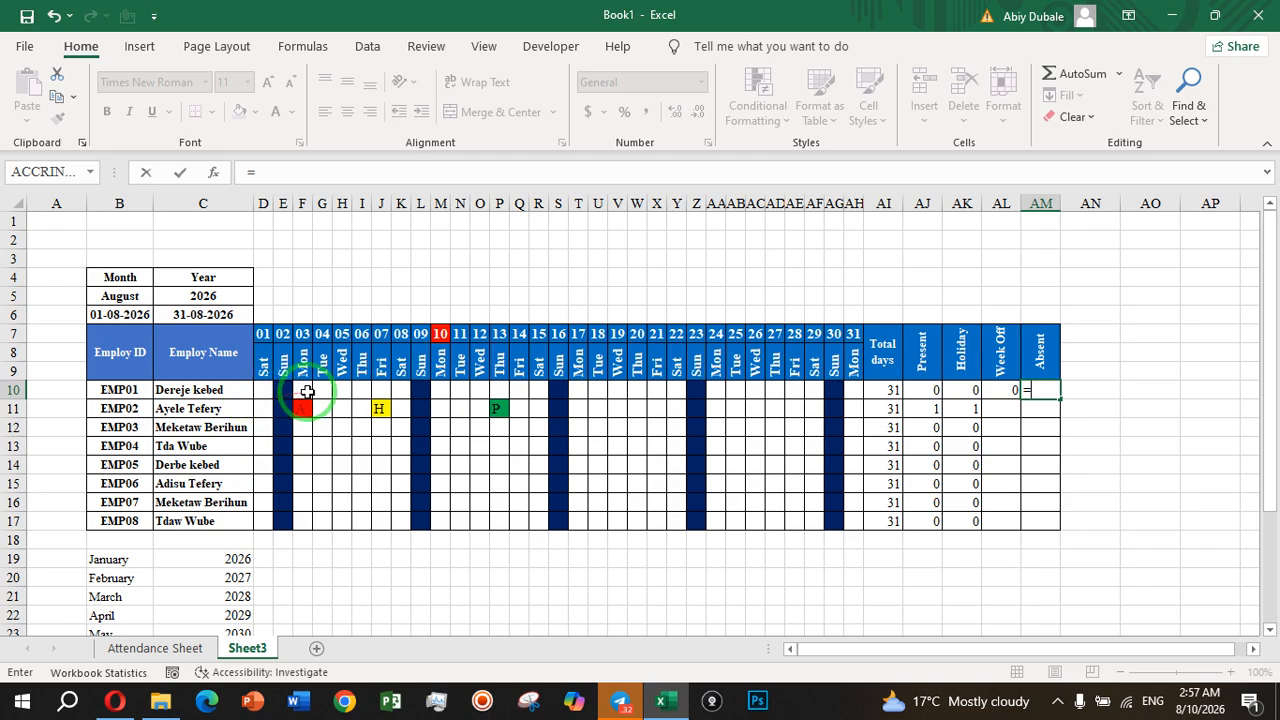
text(cou)
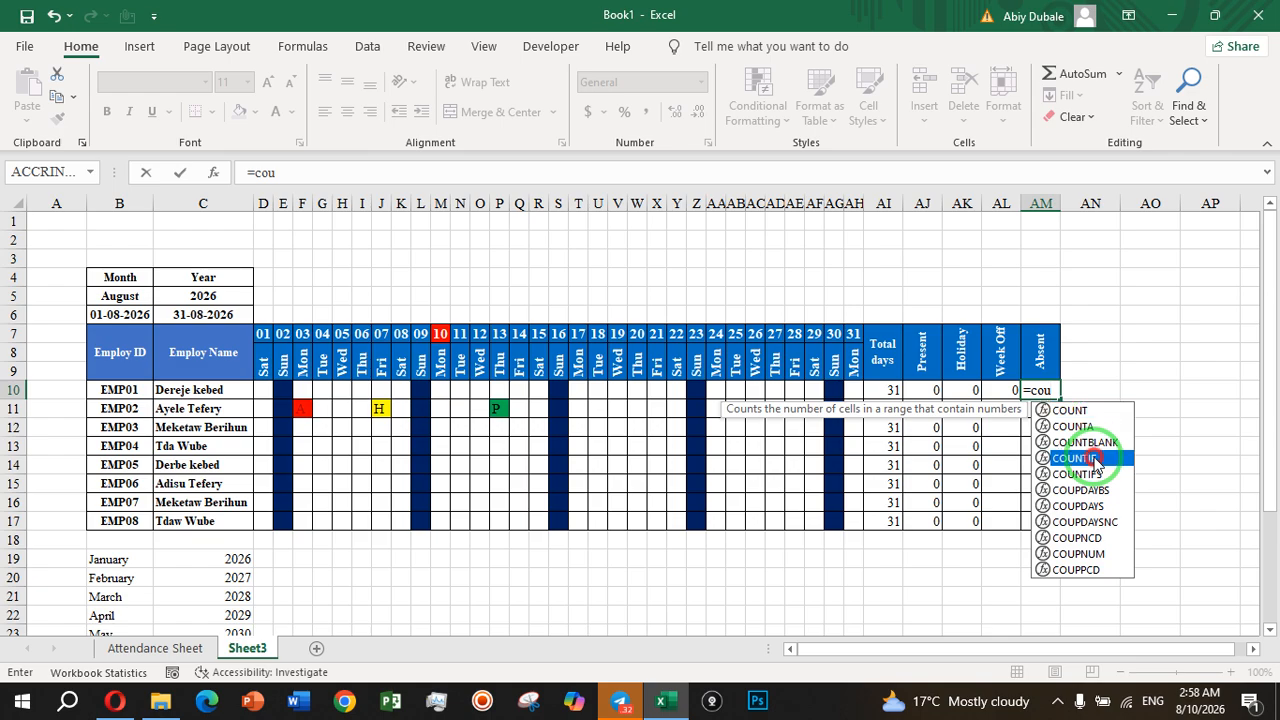
double_click(1097, 458)
drag(262, 389, 855, 391)
text(,)
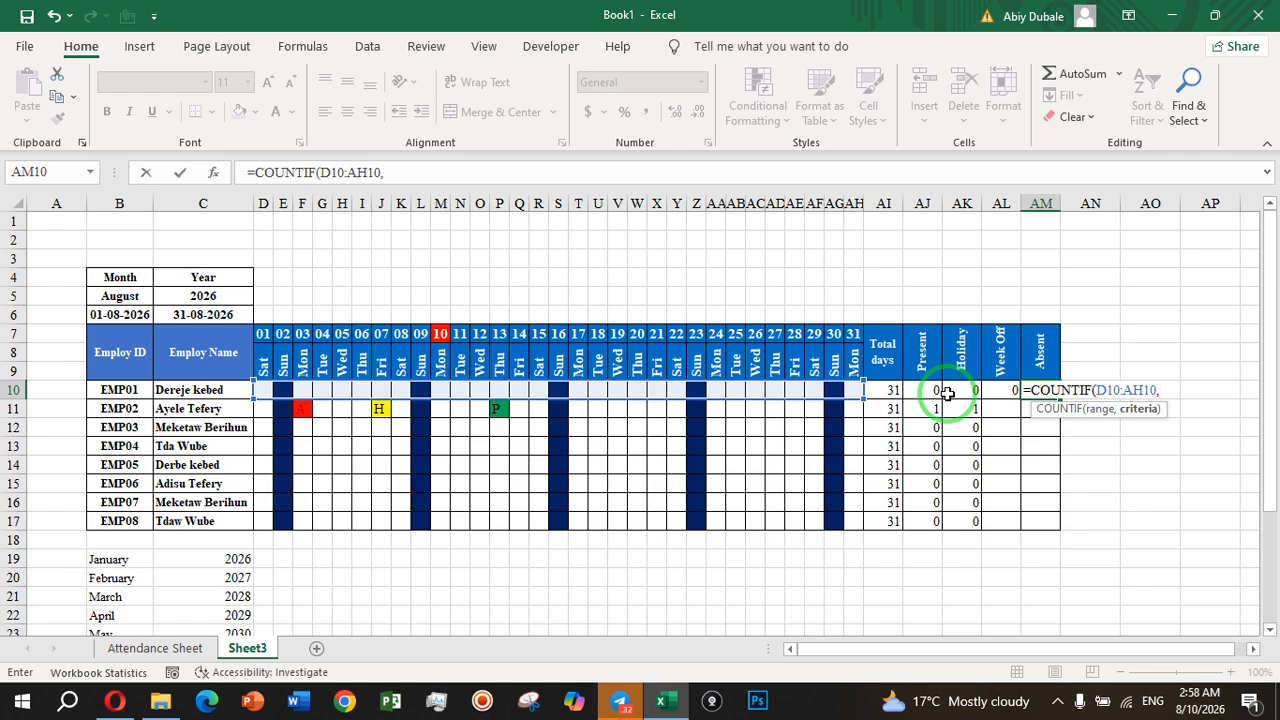
text("A"))
key(Return)
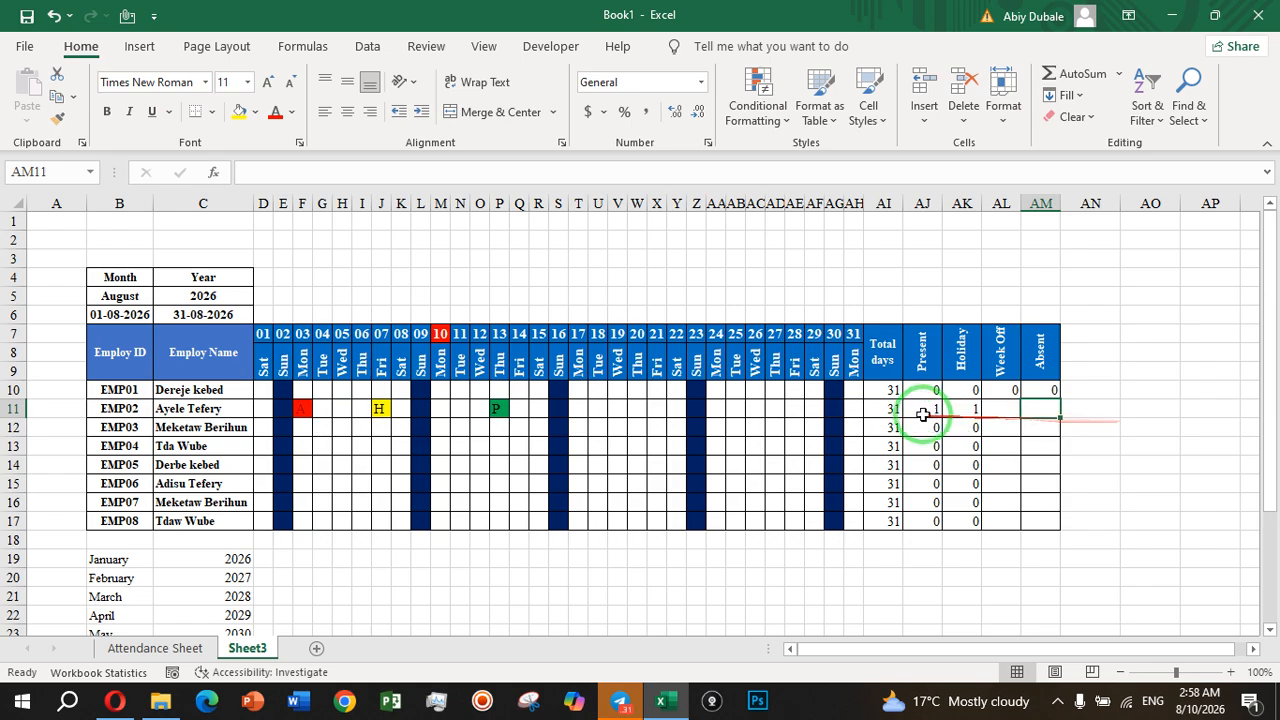
- Fill the Week Off and Absent formulas from AL10:AM10 down to row 17 and check the formula in AM11
drag(932, 390, 1021, 523)
click(1147, 464)
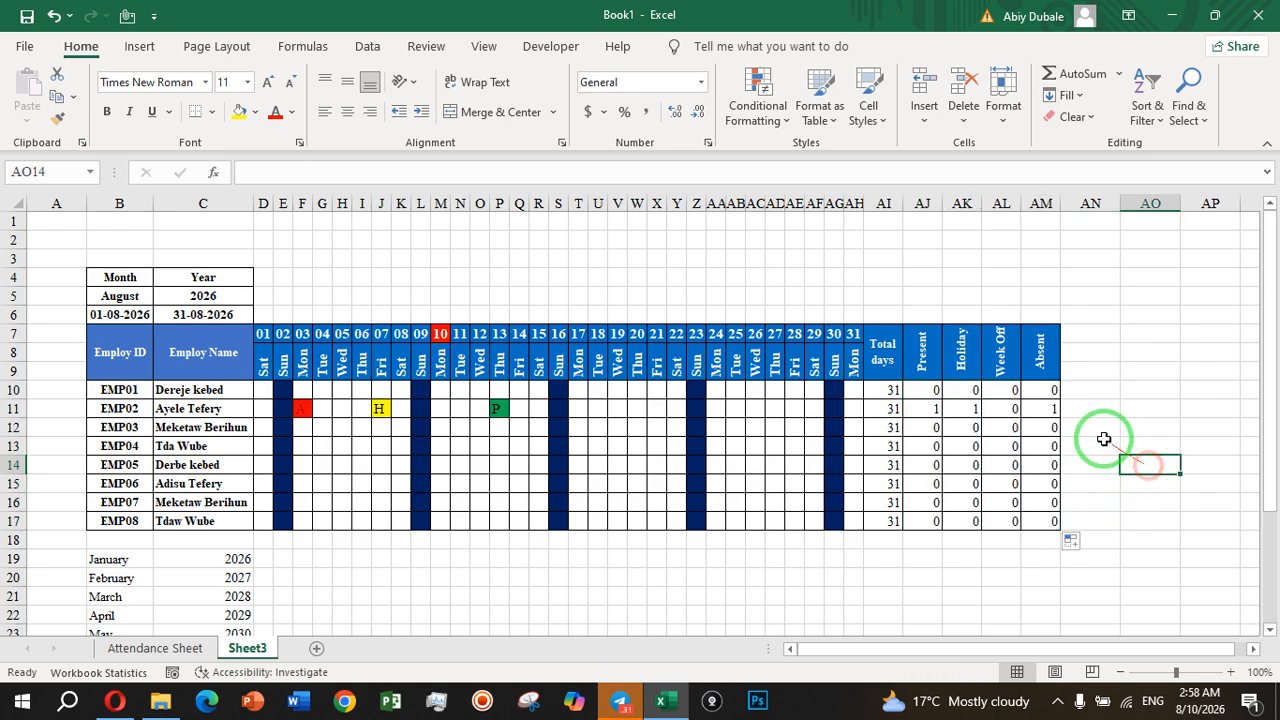
click(1047, 407)
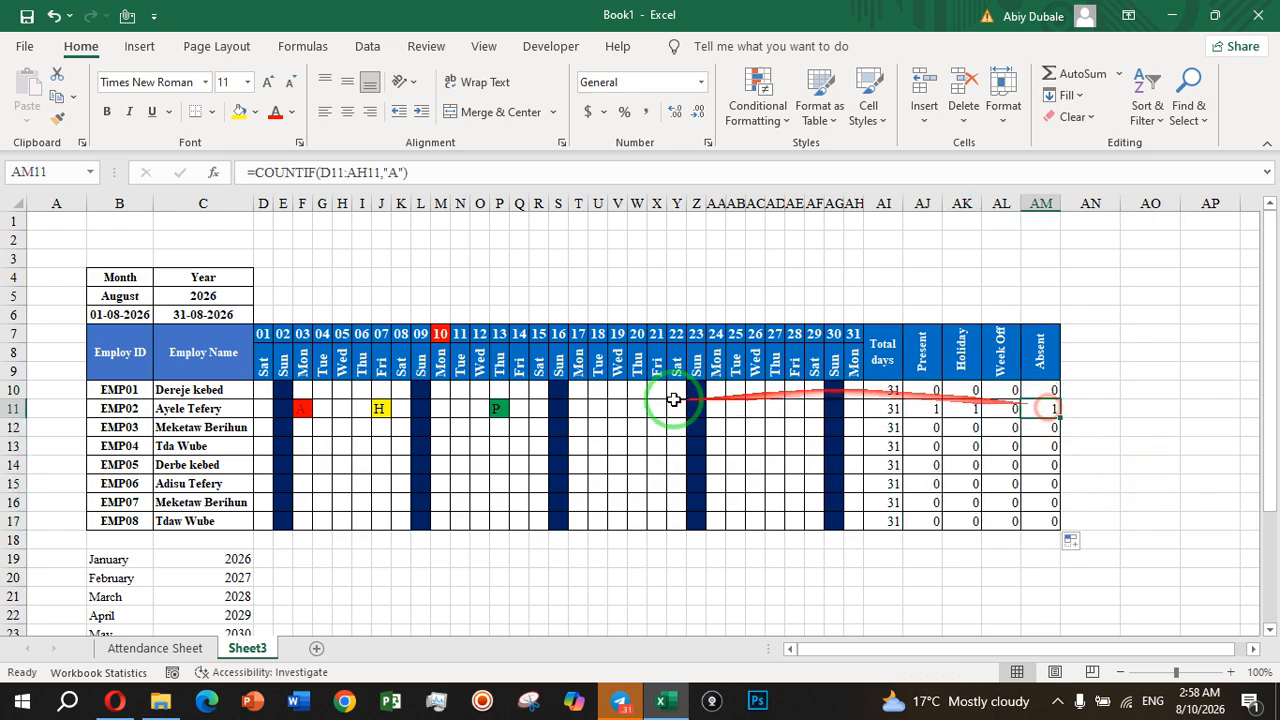
- Enter present marks "p" for EMP02 on days 15, 18 and 21 and for EMP05 on day 19
click(532, 415)
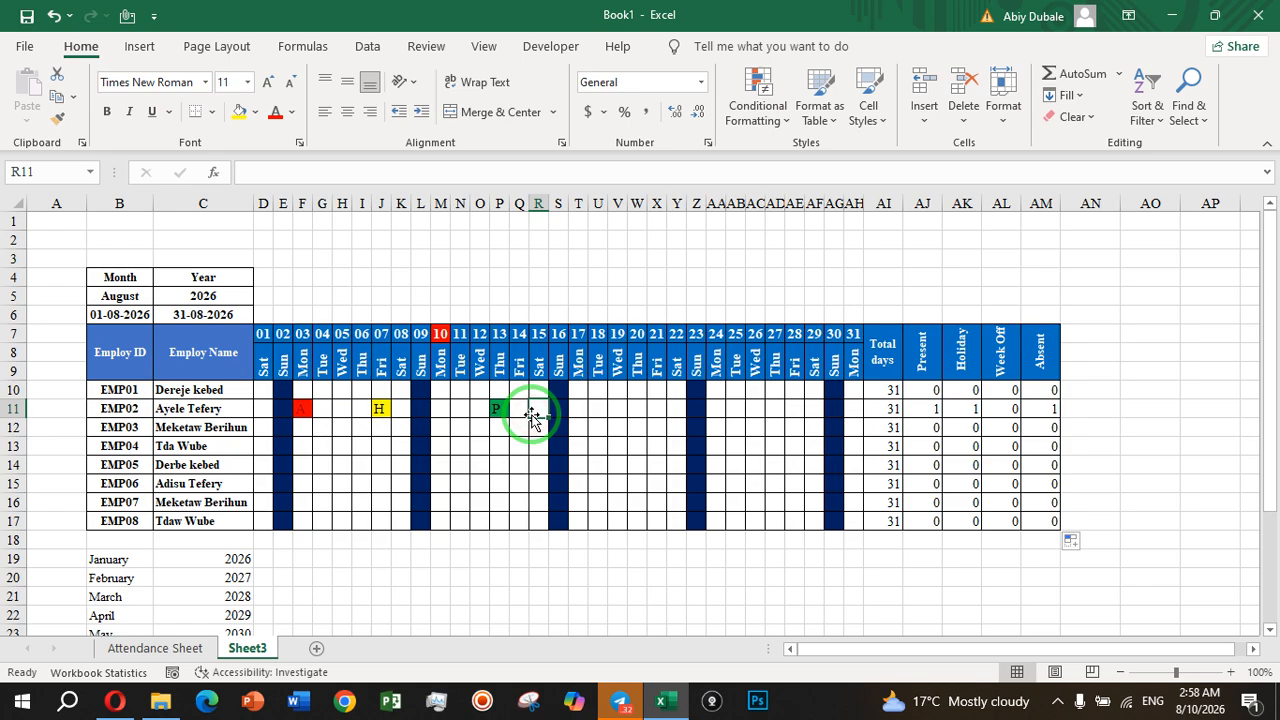
text(p)
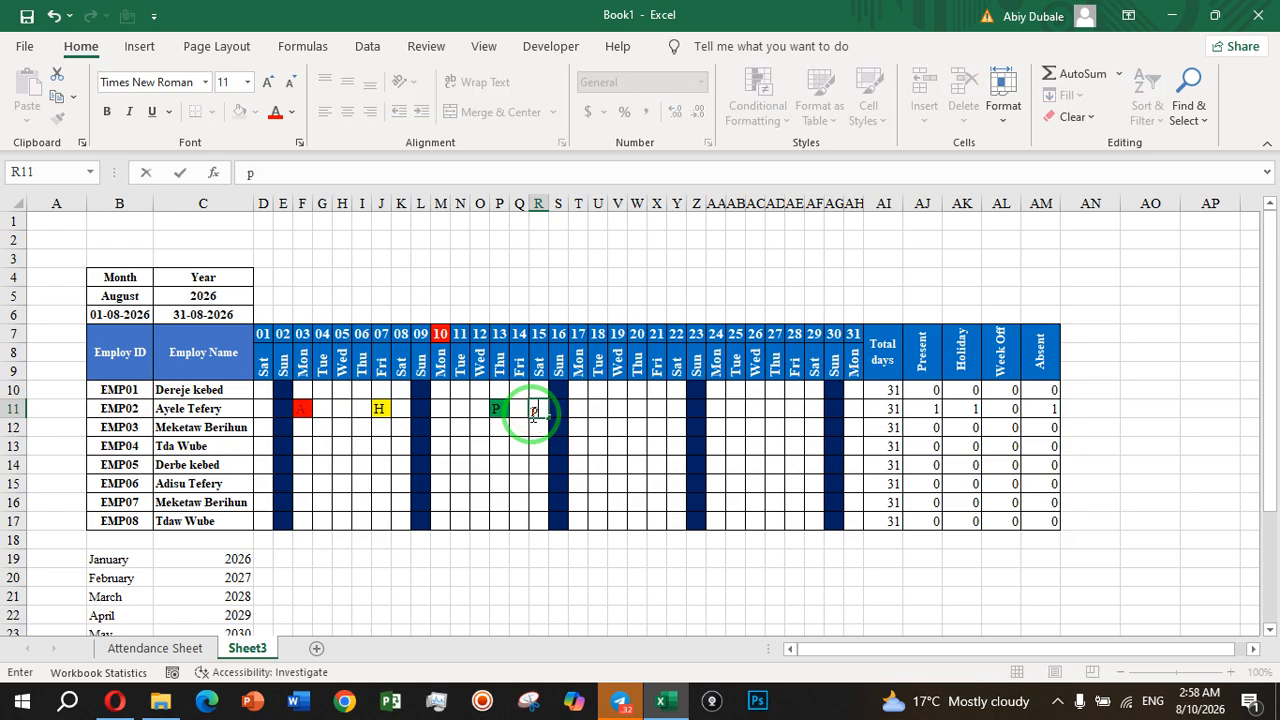
click(618, 466)
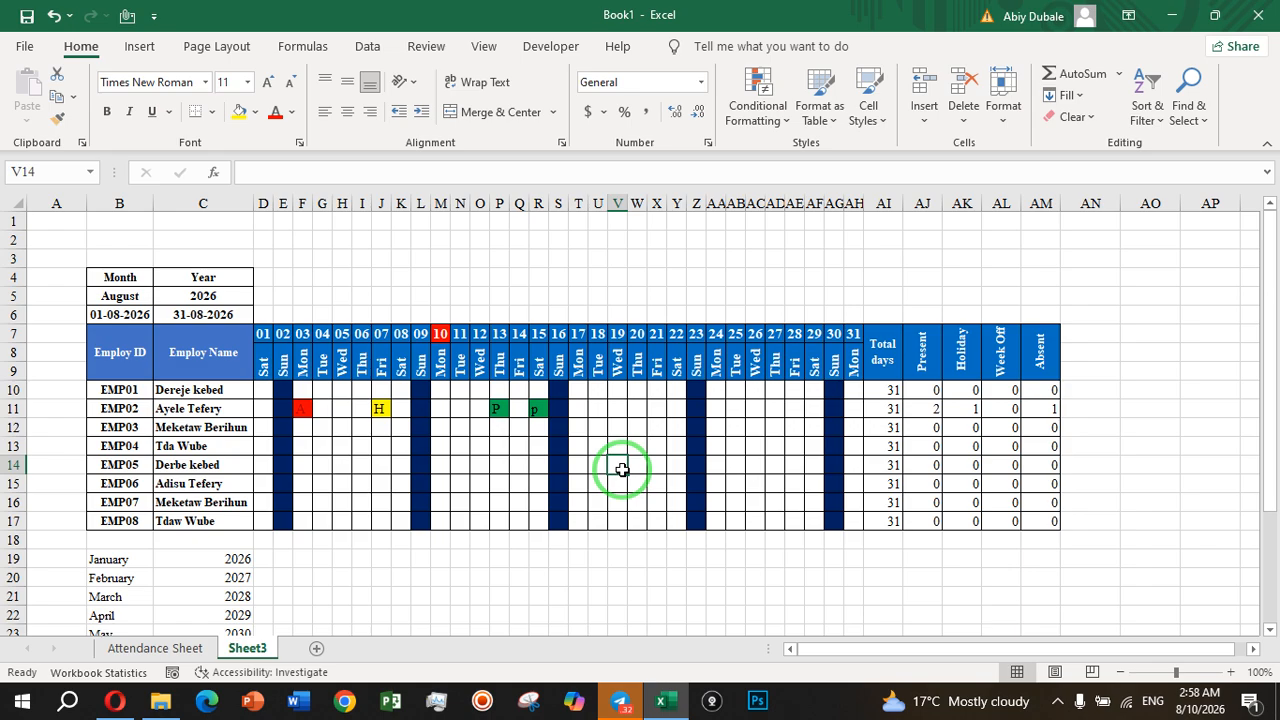
text(p)
click(598, 402)
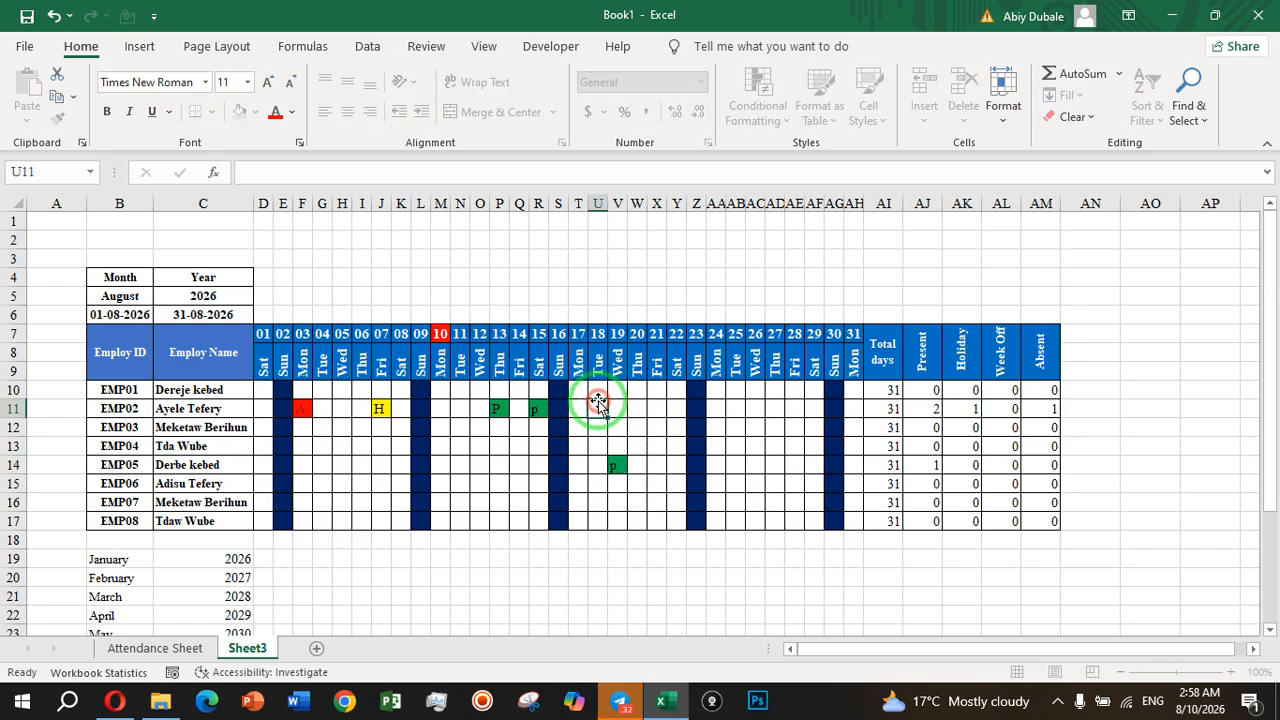
text(p)
click(652, 411)
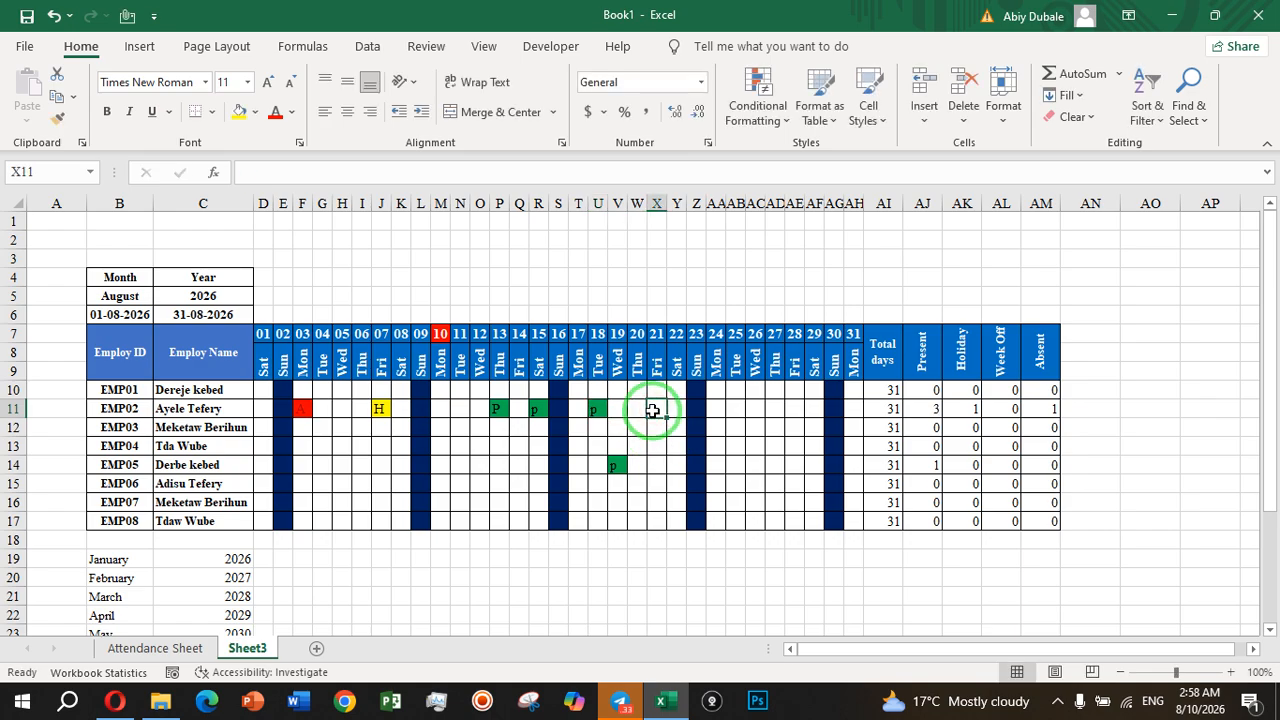
text(p)
click(638, 464)
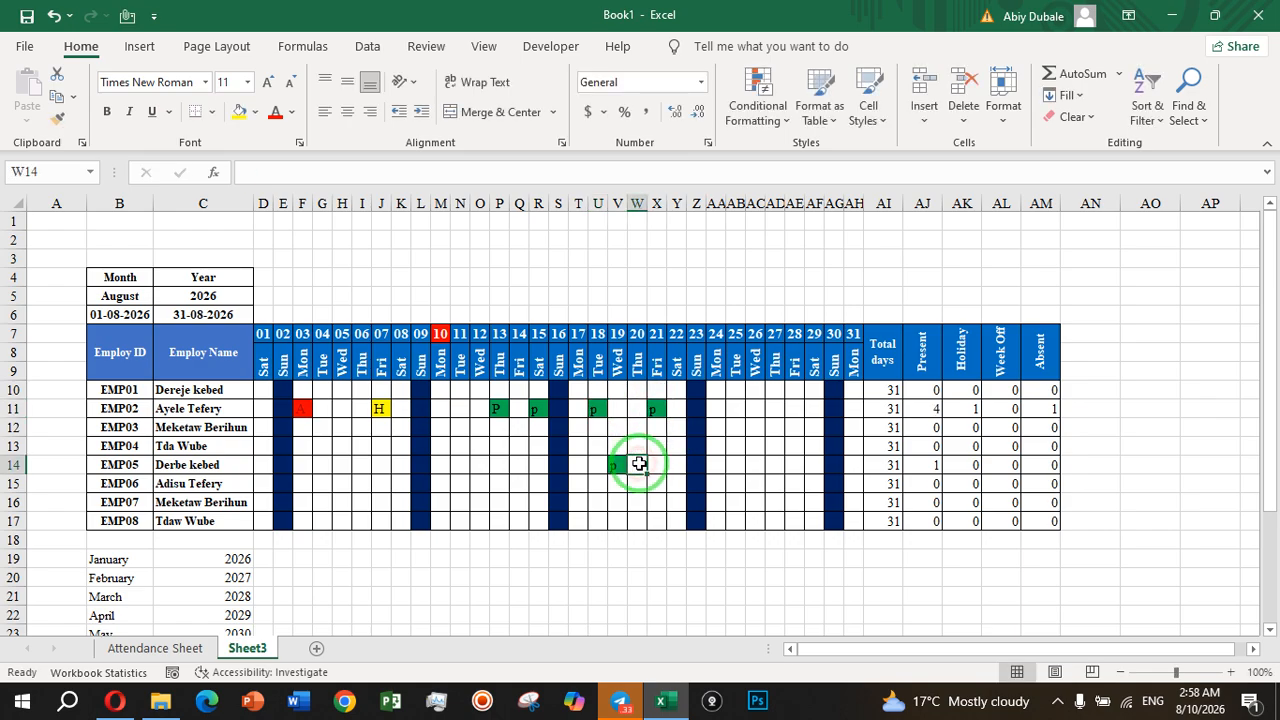
- Compare the Week Off formula in AL10 with the one in AL12 on the Attendance Sheet
click(1014, 391)
click(1004, 408)
click(1002, 395)
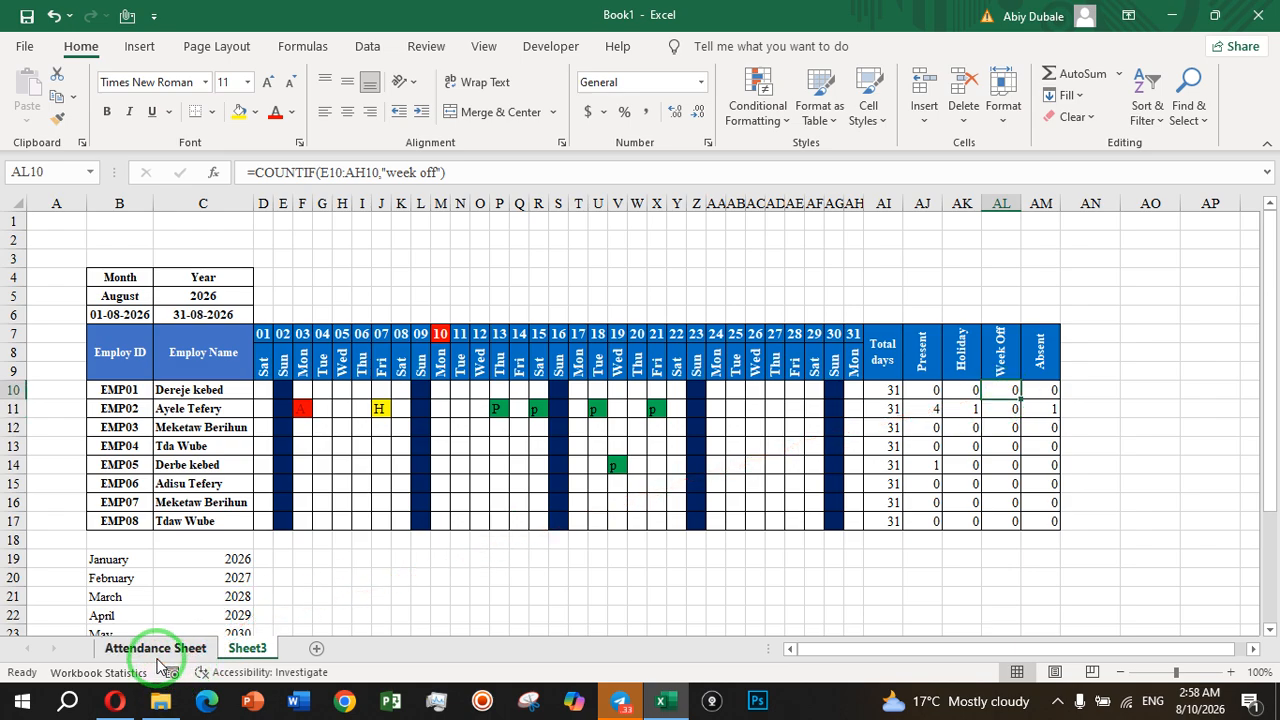
click(697, 560)
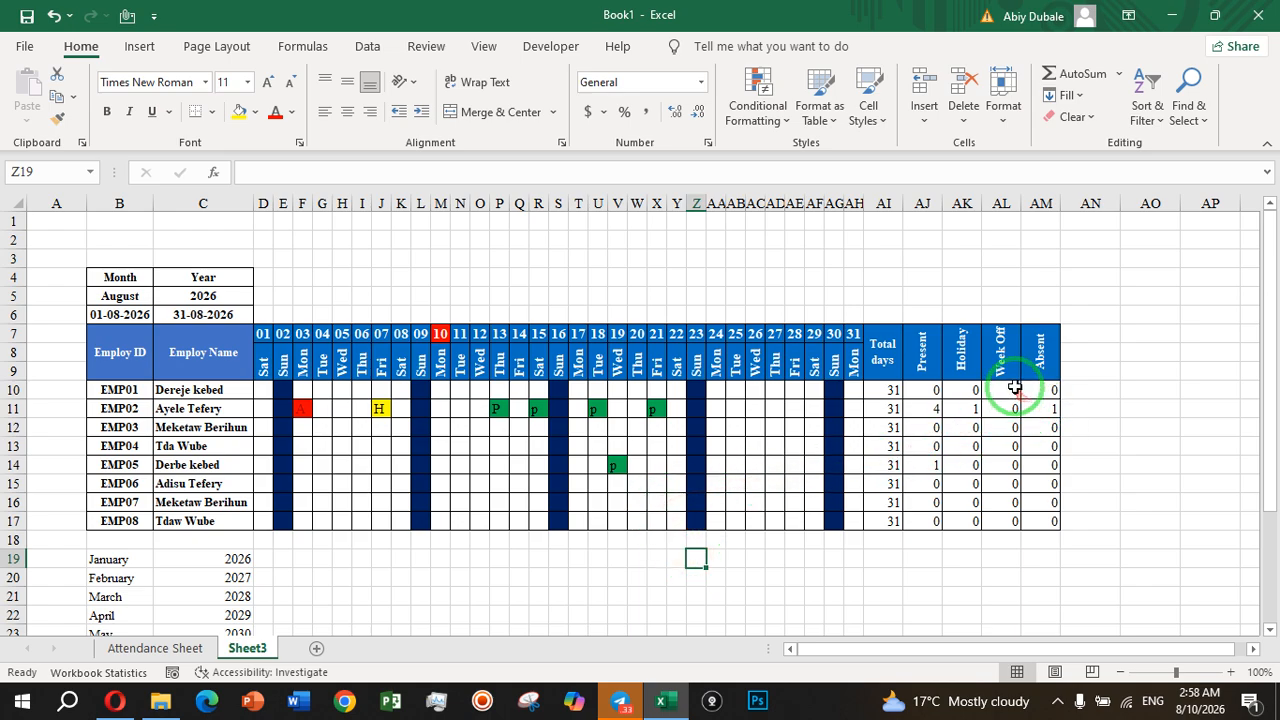
click(192, 645)
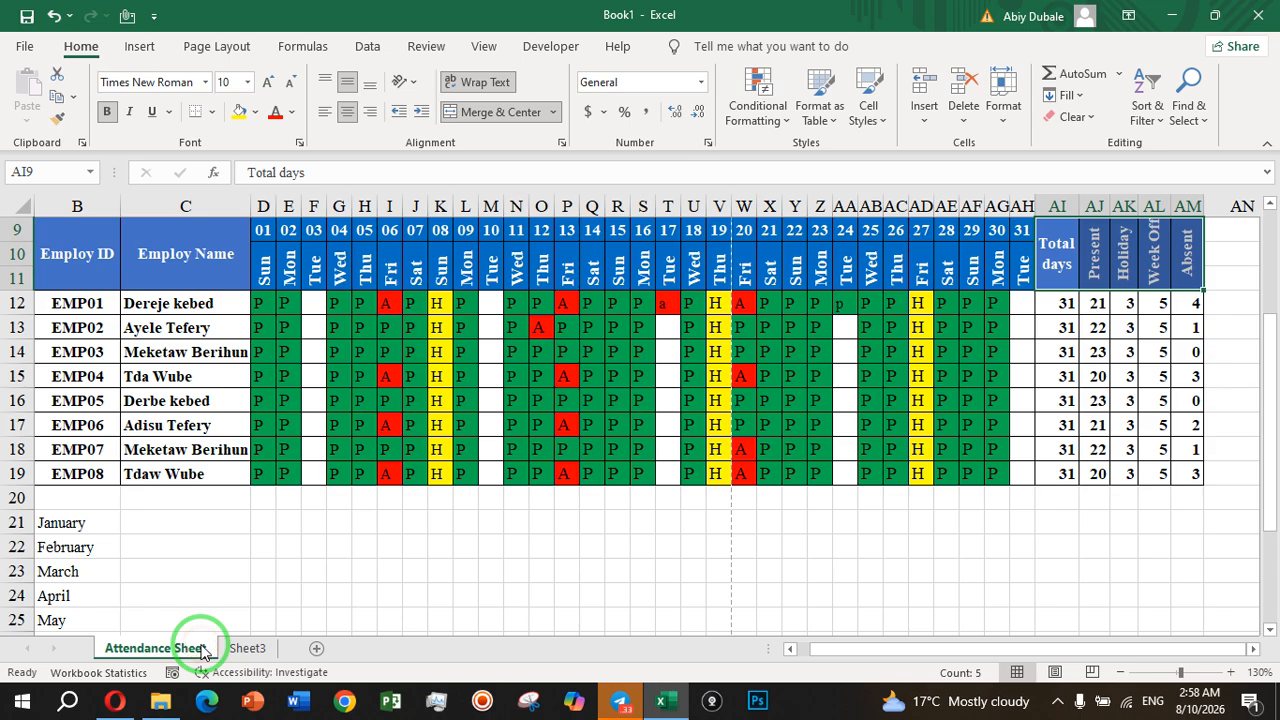
click(1158, 303)
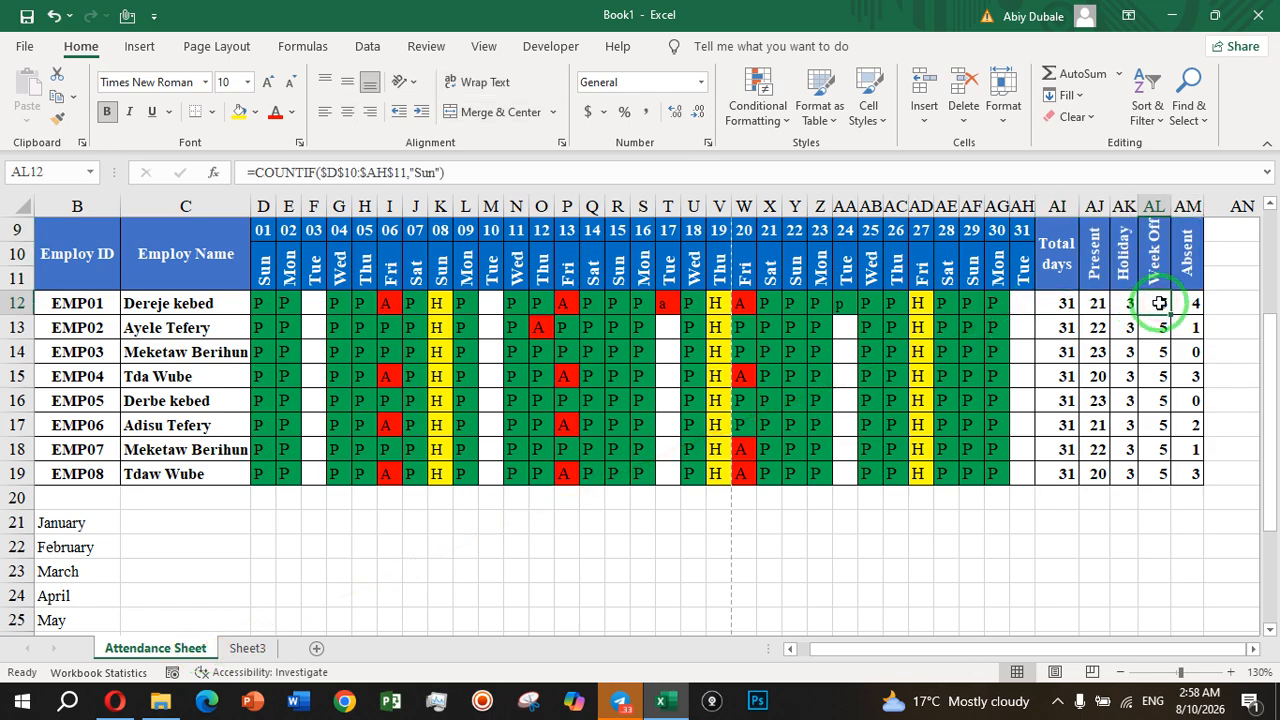
click(1125, 327)
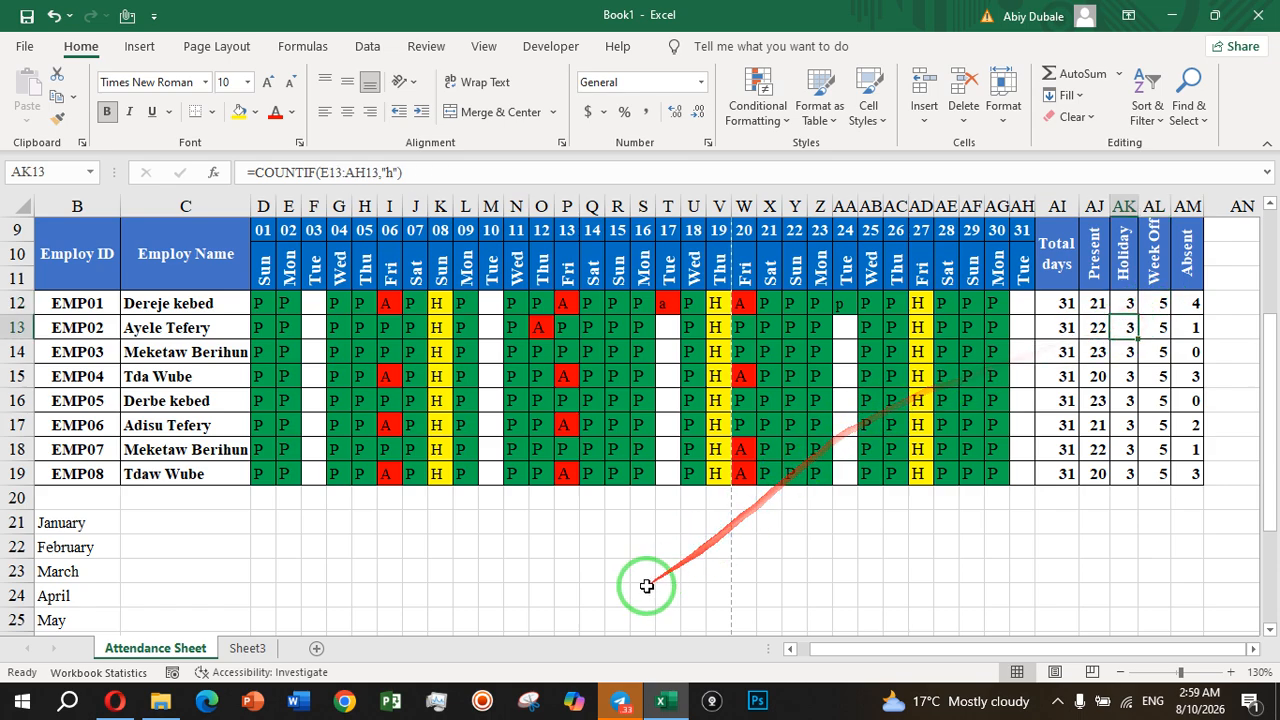
- Back on Sheet3, change the Week Off formula in AL10 to =COUNTIF(E10:AH10,"Sun")
click(247, 648)
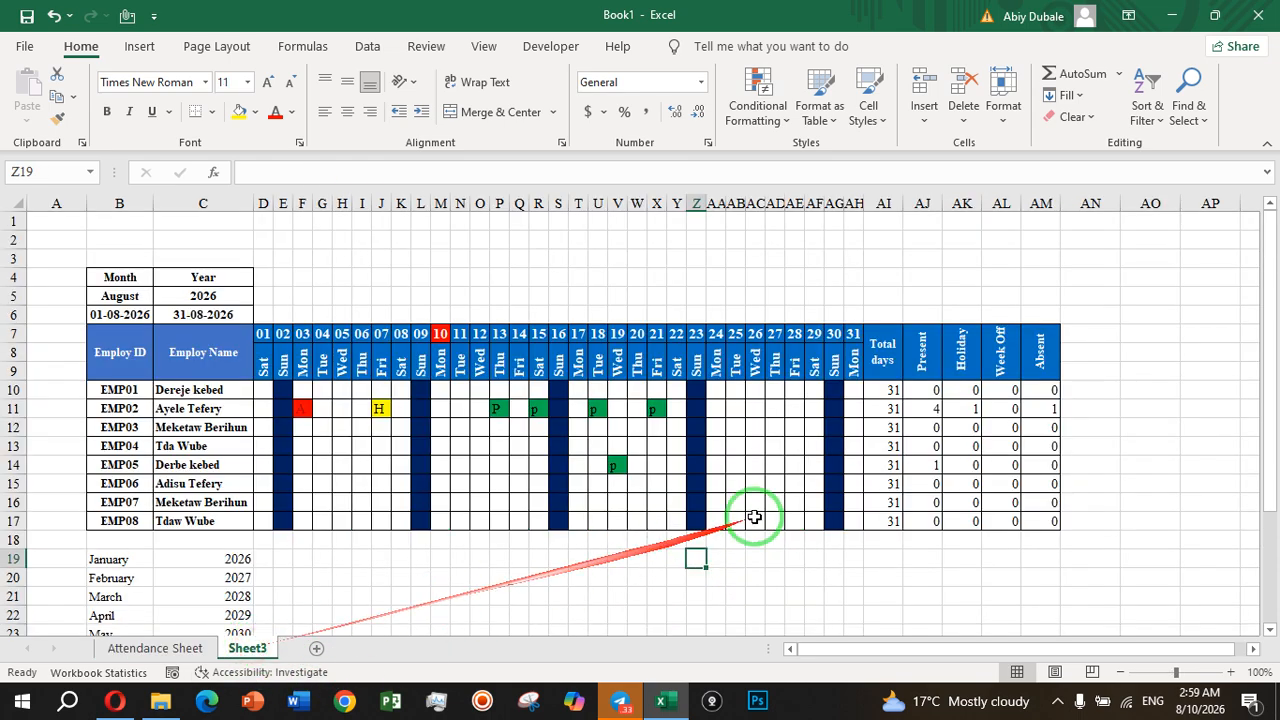
click(1011, 389)
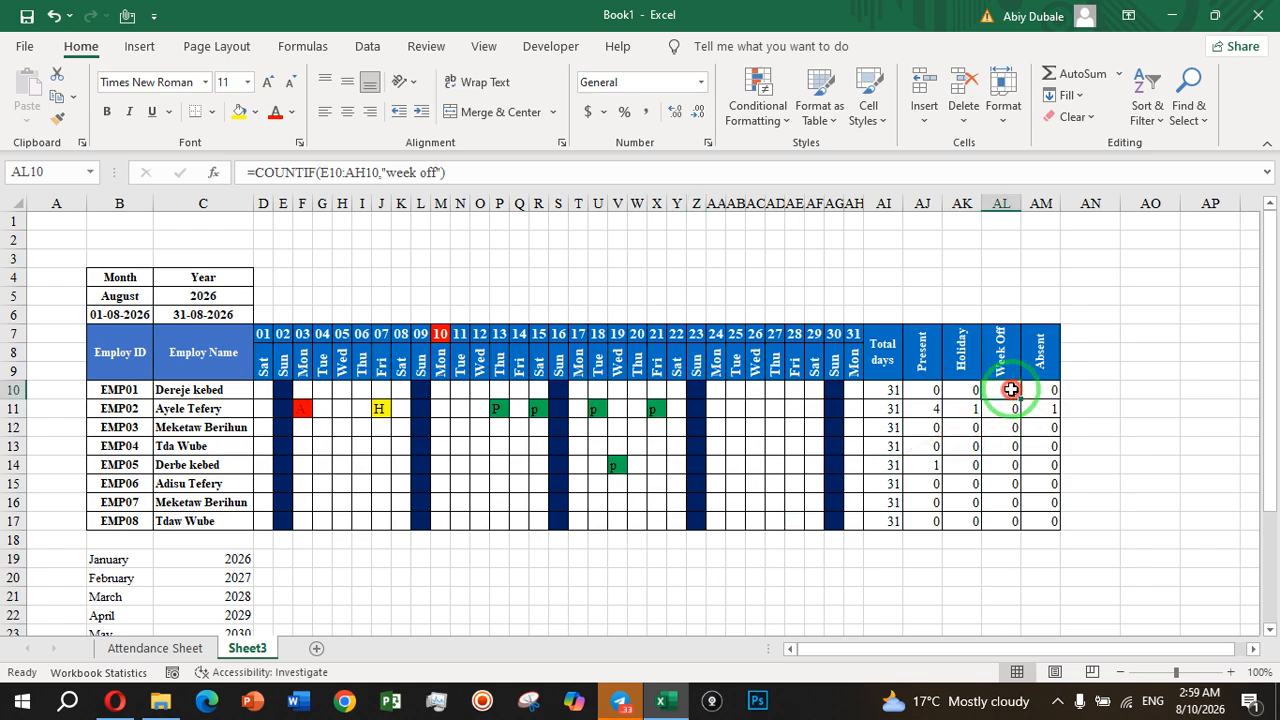
click(432, 173)
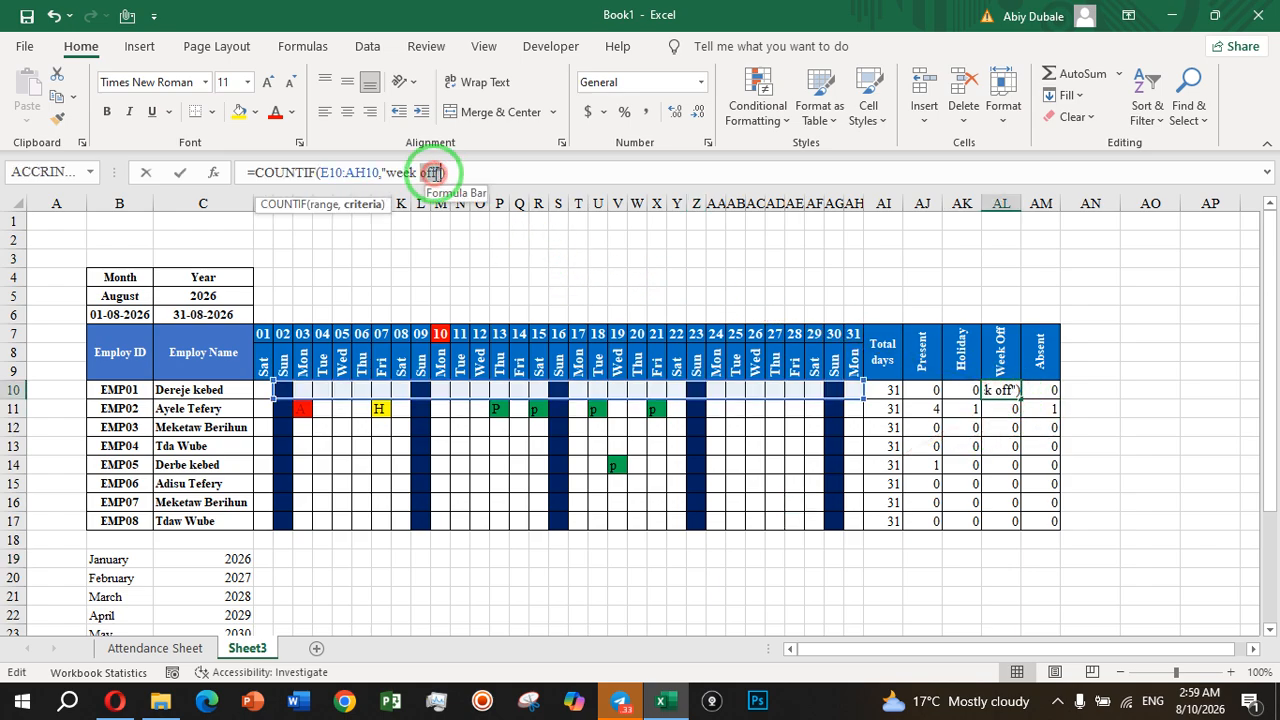
double_click(432, 173)
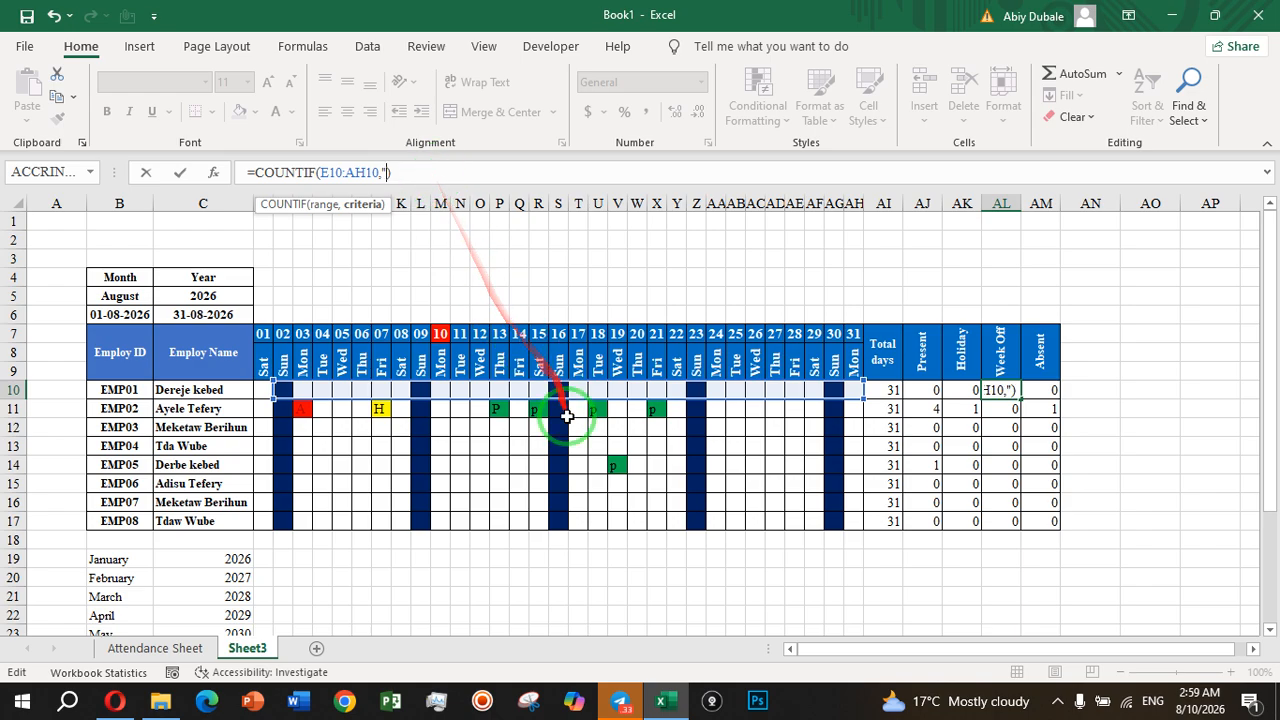
key(Caps_Lock)
text(S)
key(Caps_Lock)
text(")
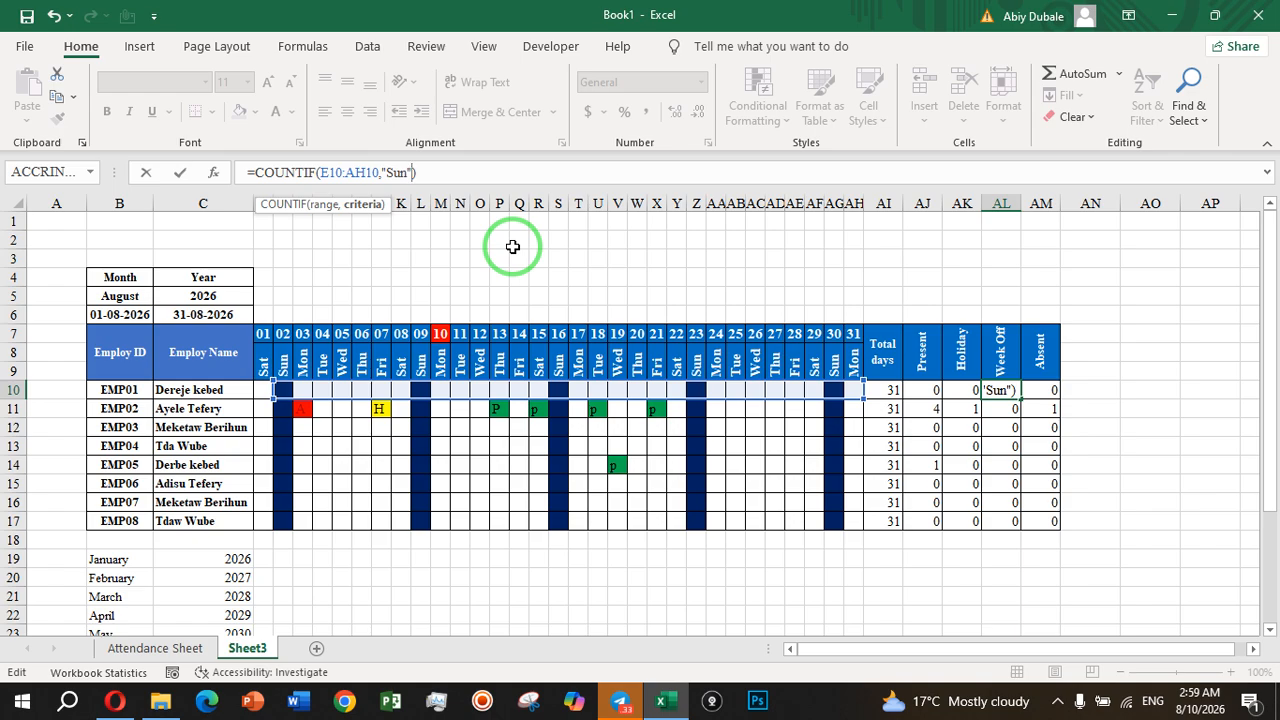
key(Return)
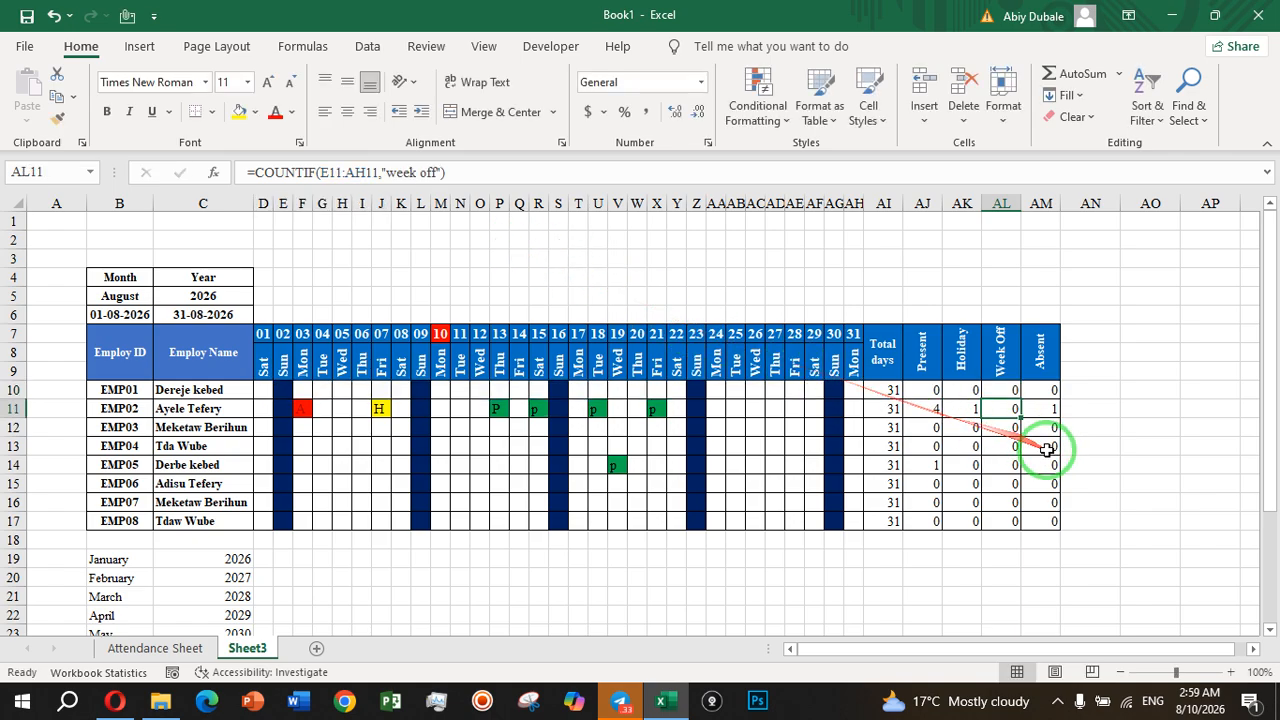
- Fill the Week Off formula =COUNTIF(E10:AH10,"Sun") from AL10 down to AL17 and recheck the range it references
click(1013, 391)
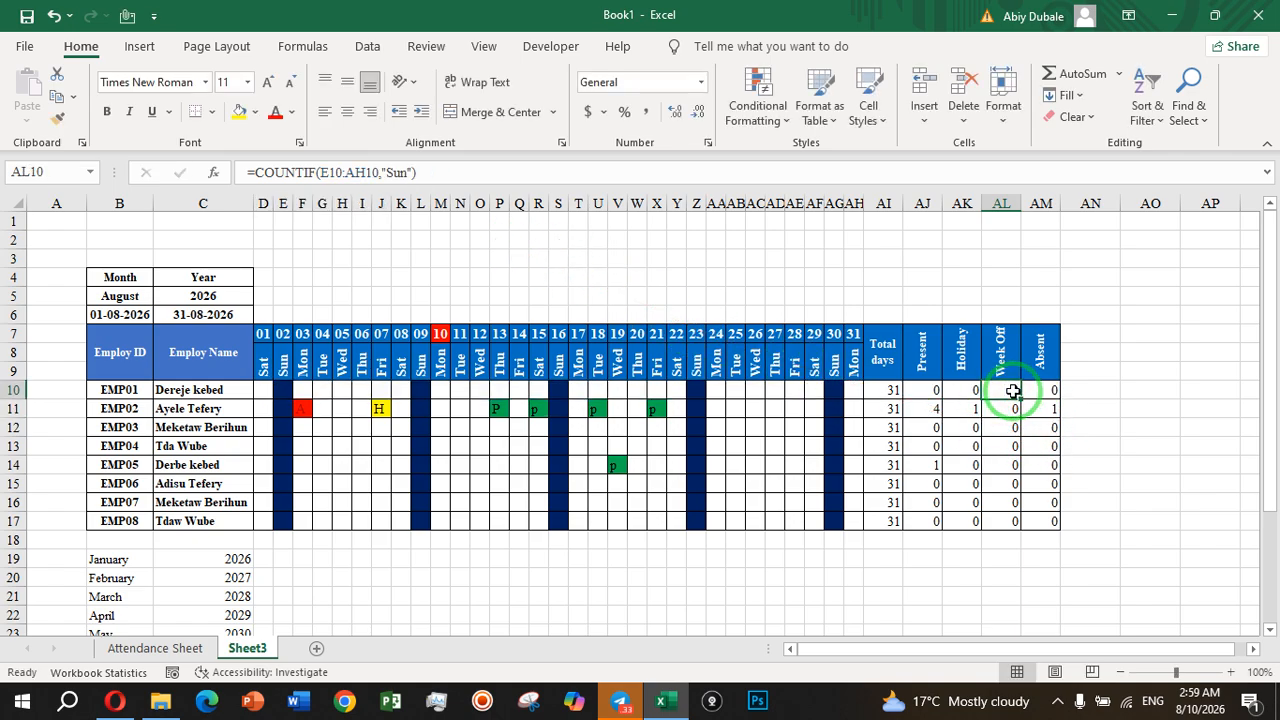
double_click(1010, 391)
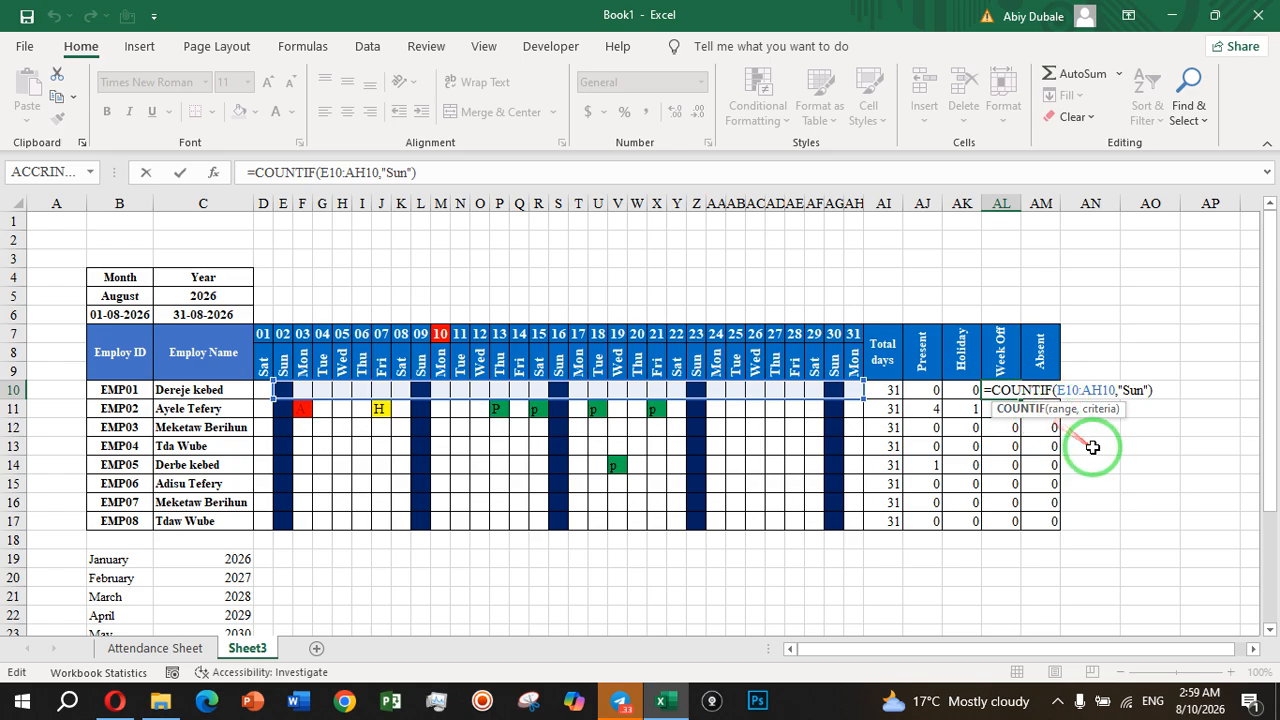
key(Escape)
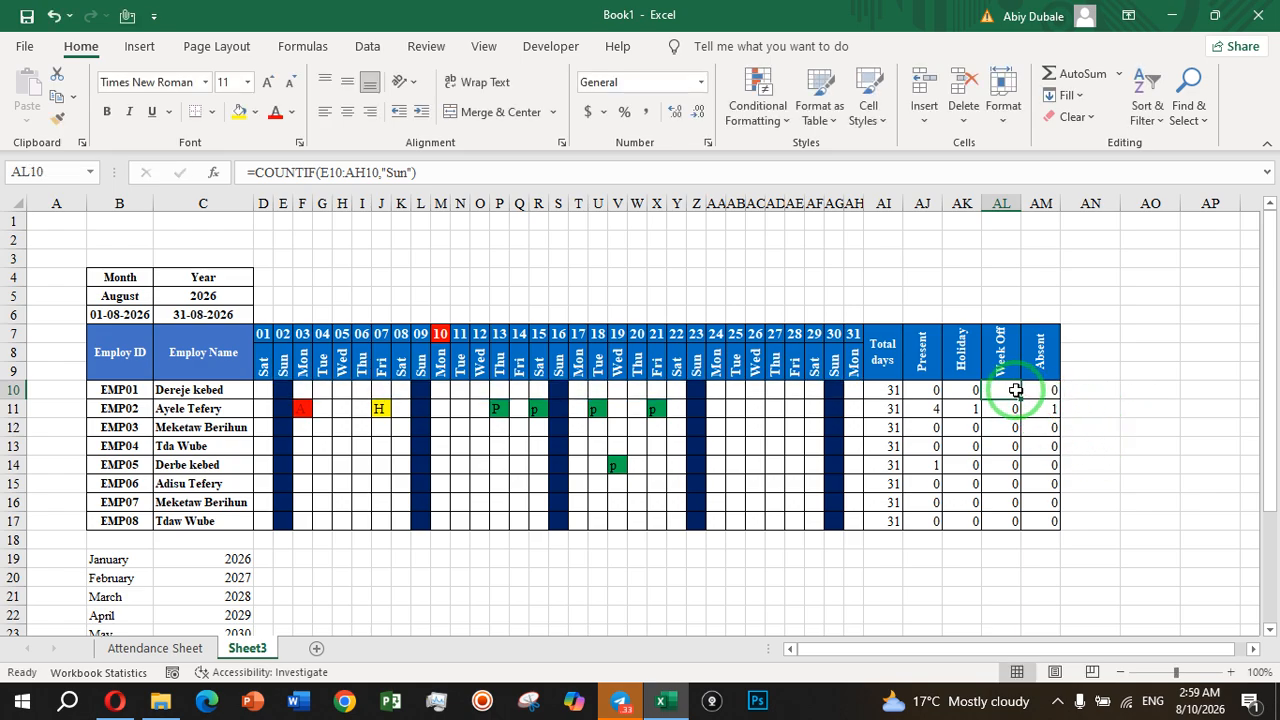
drag(1022, 402, 1010, 524)
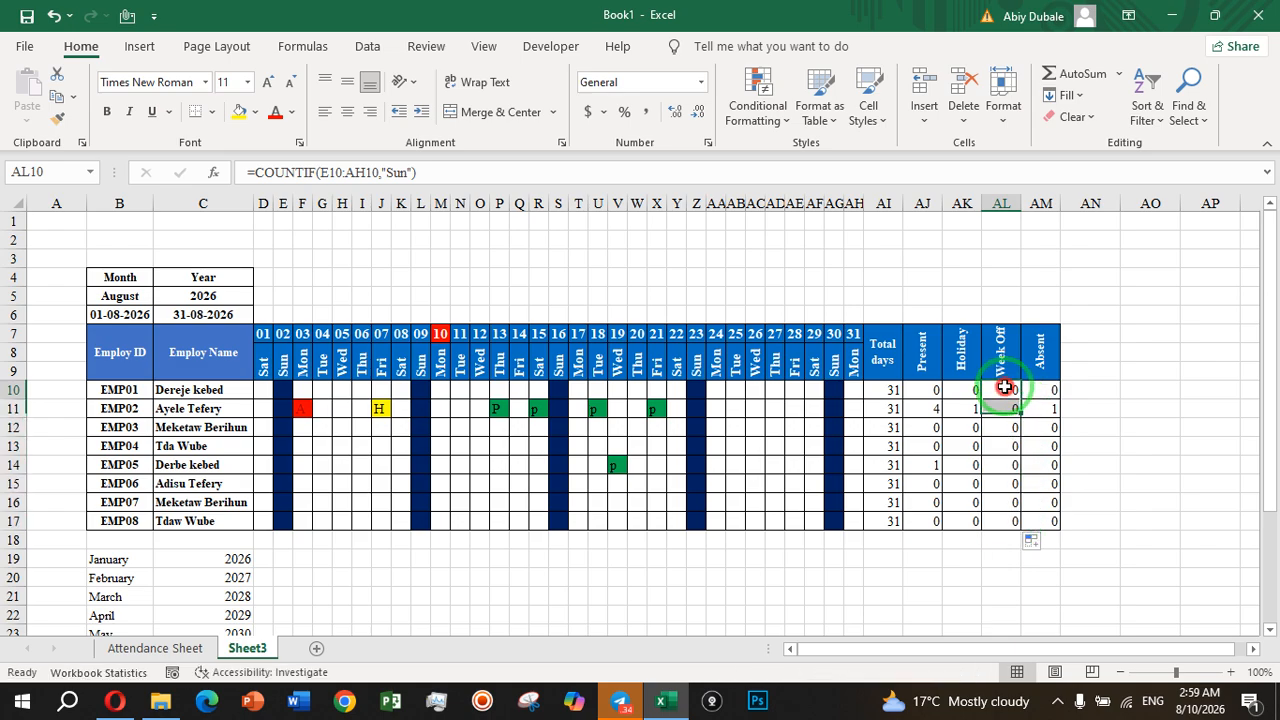
double_click(1005, 389)
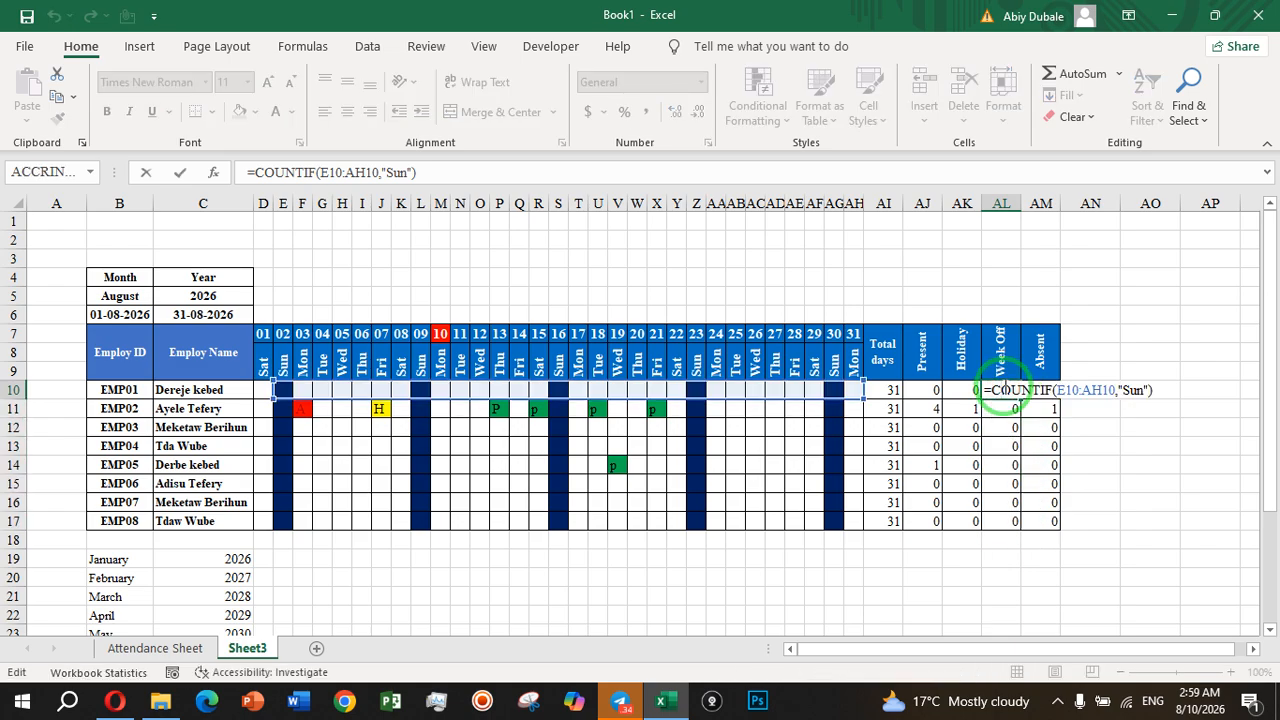
key(Escape)
- Examine the range used by the Week Off formula in AL12 on the Attendance Sheet
click(155, 648)
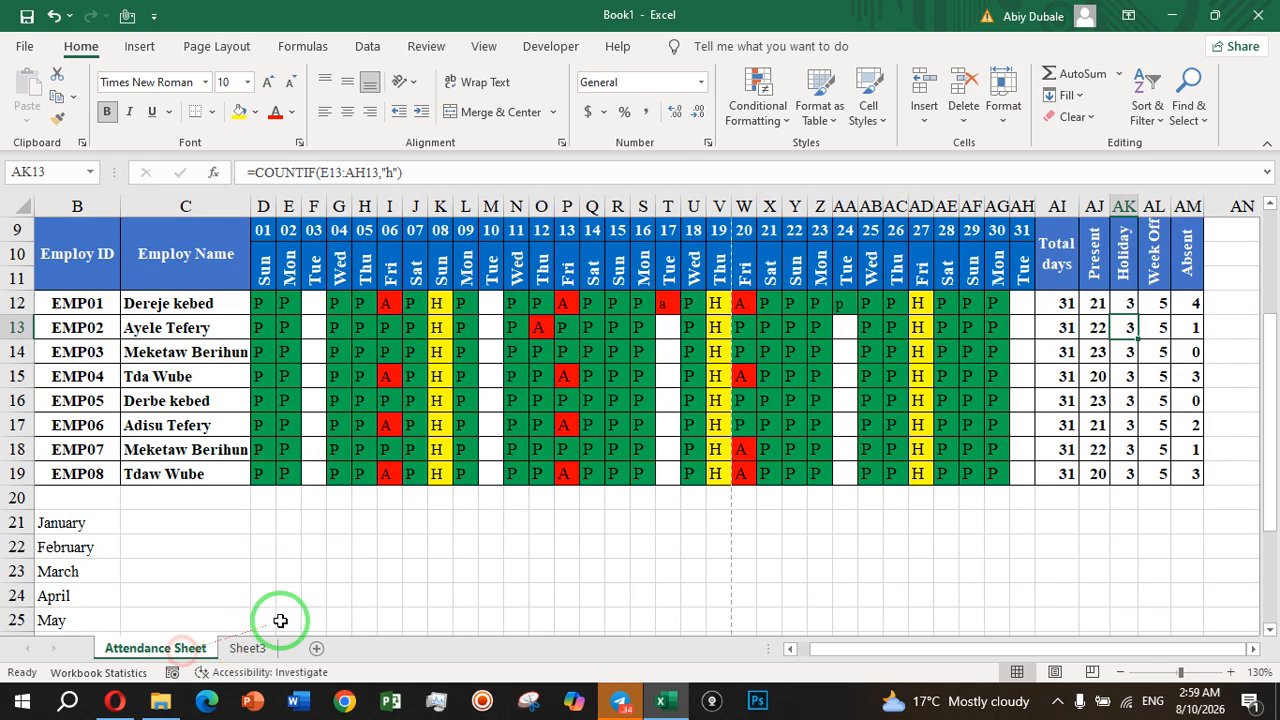
click(1162, 304)
double_click(1162, 304)
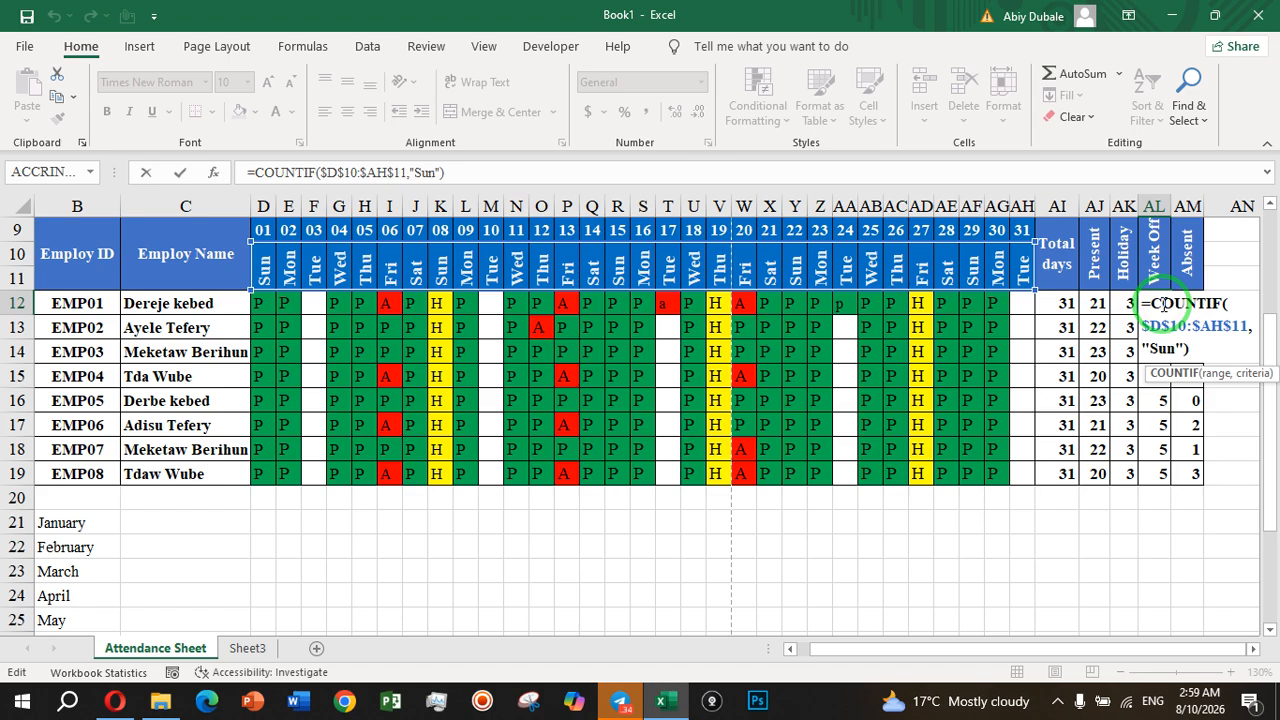
key(Escape)
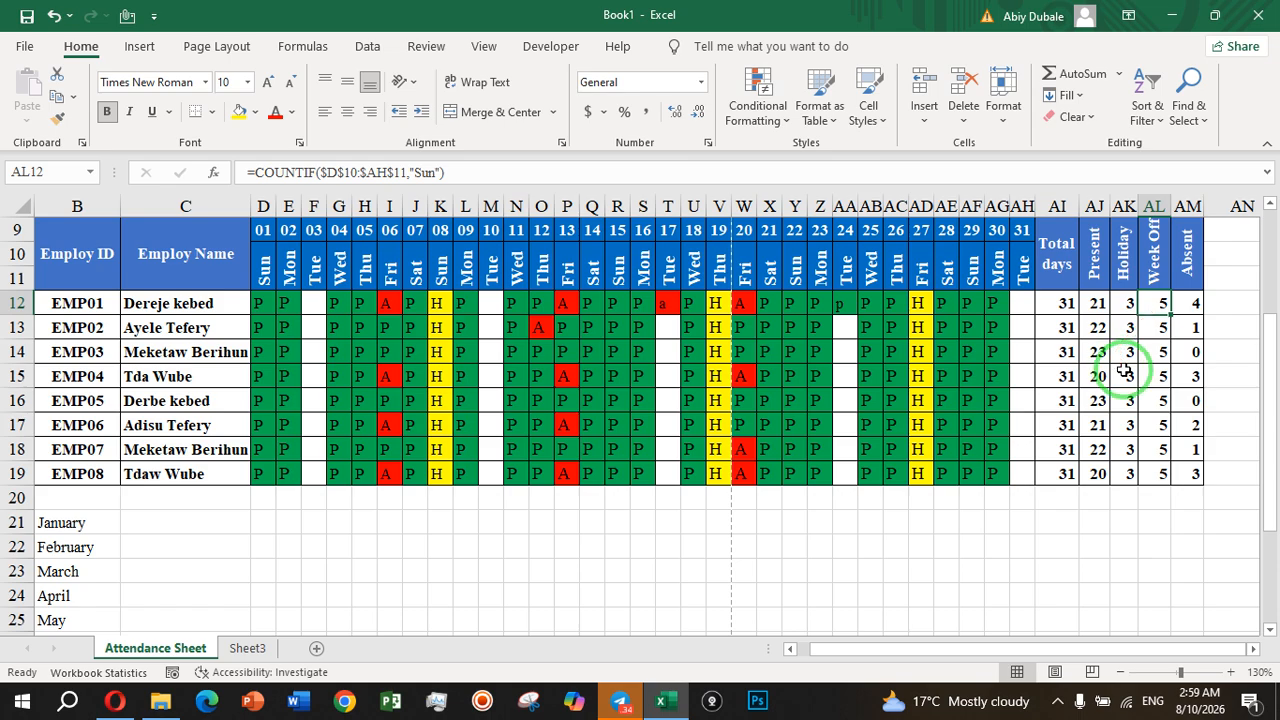
- On Sheet3, change the Week Off formula in AL10 to =COUNTIF(E9:AH9,"Sun")
click(247, 648)
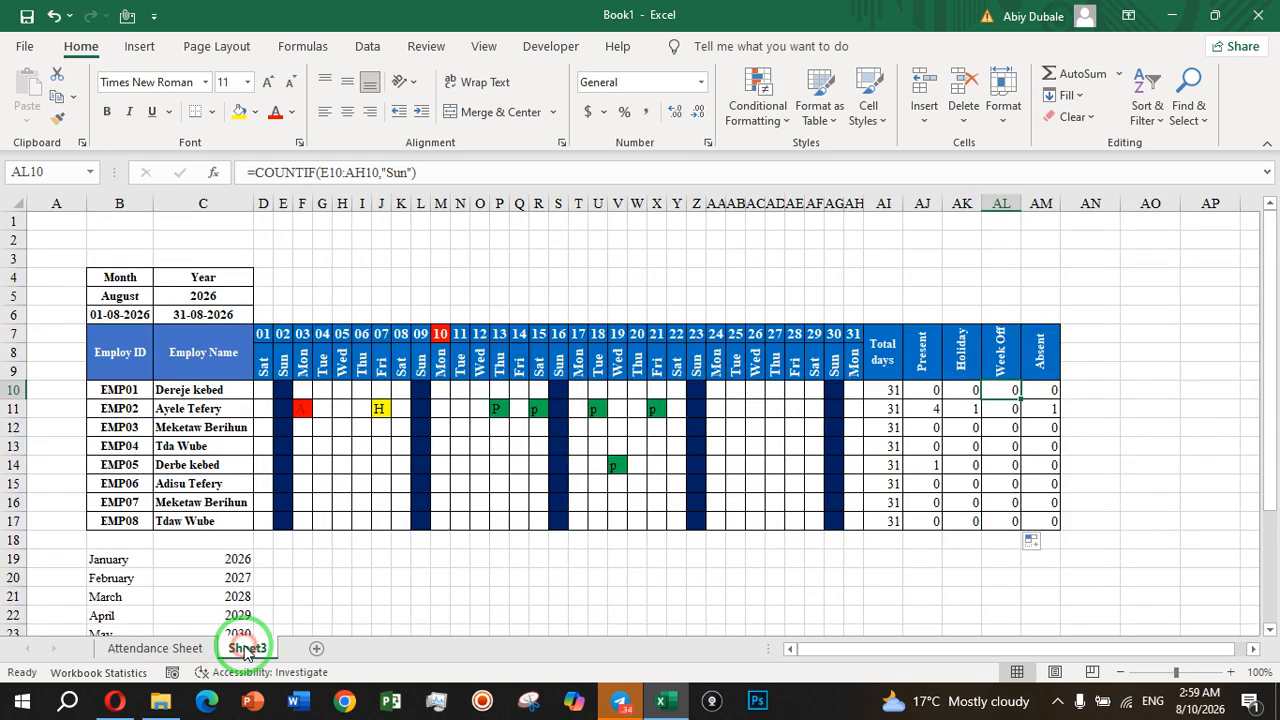
click(696, 391)
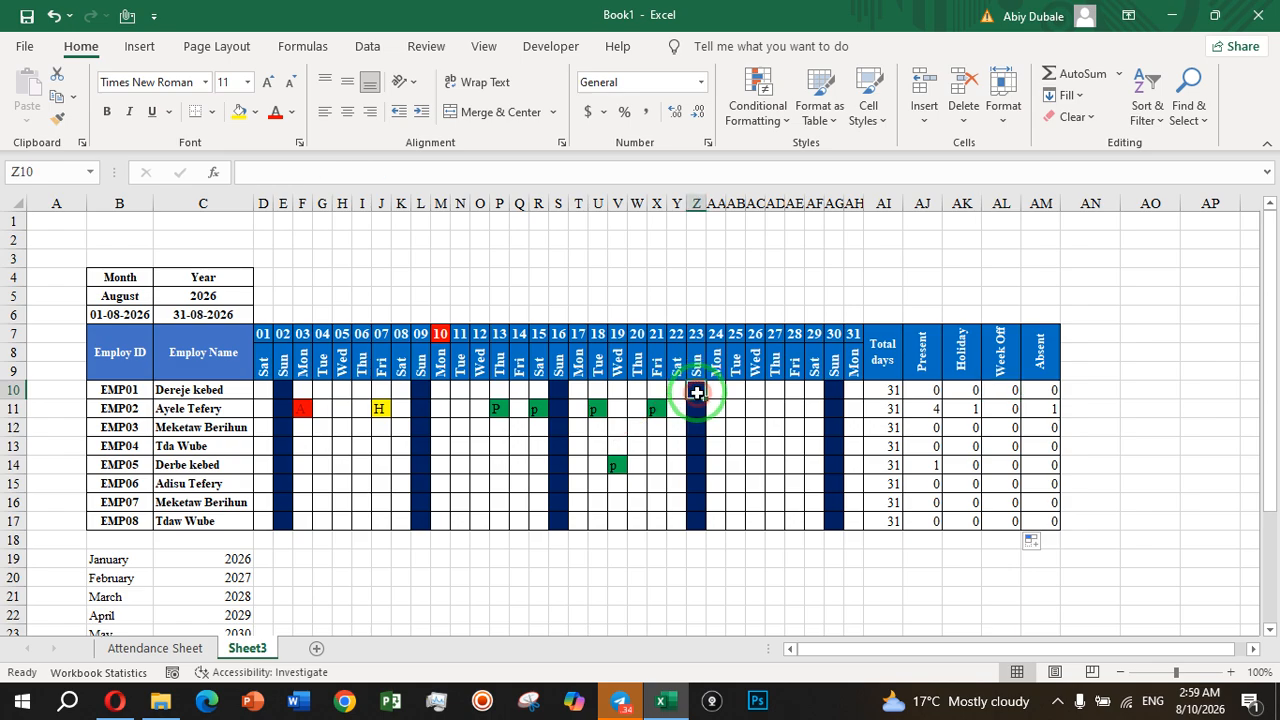
click(1008, 390)
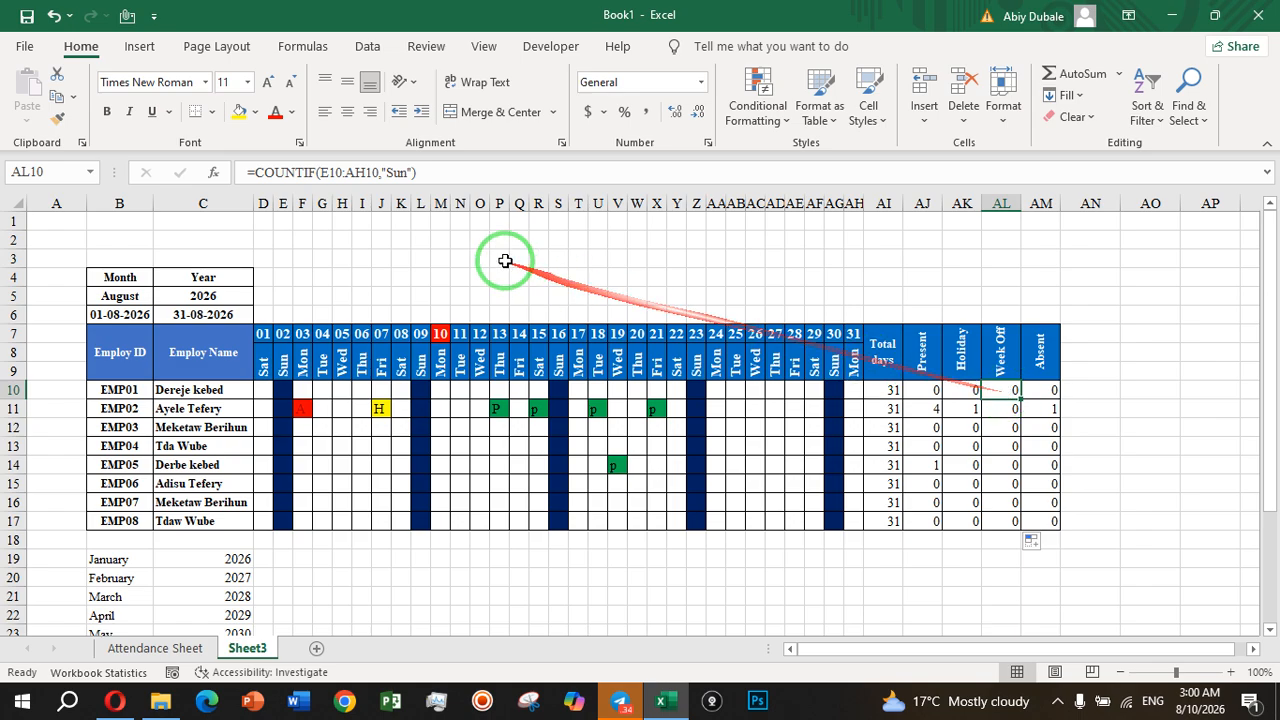
click(342, 172)
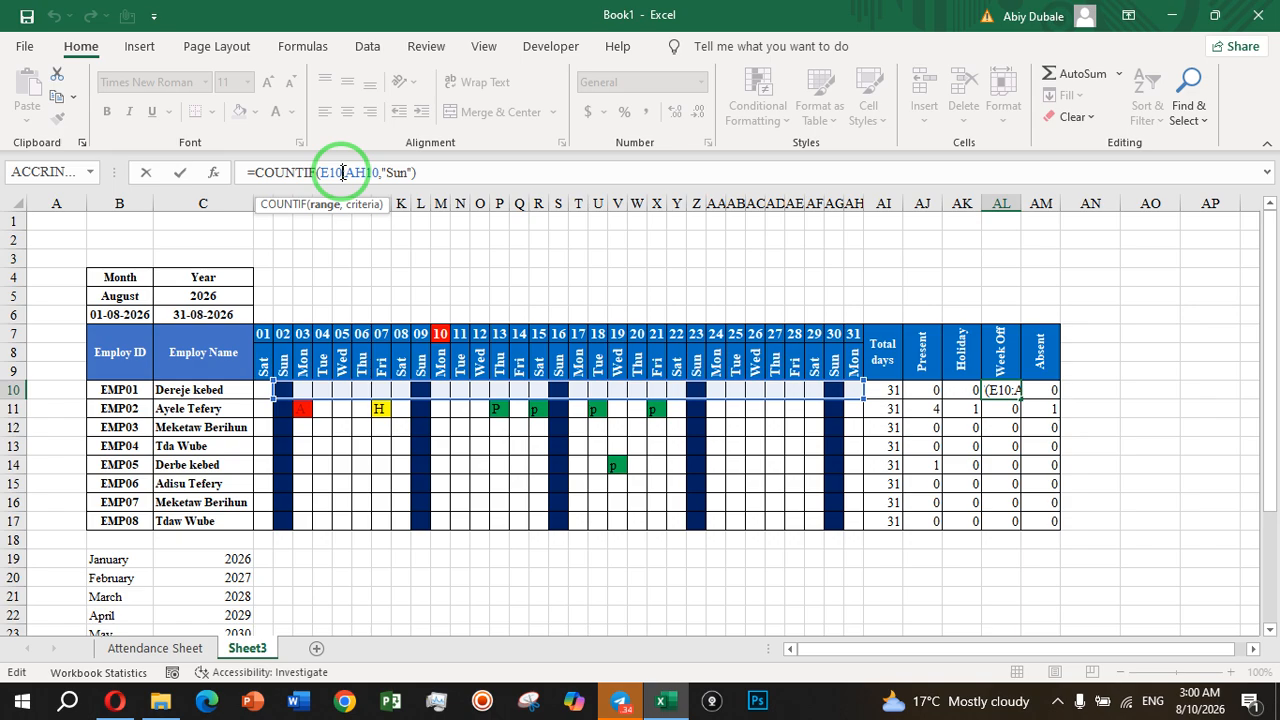
key(BackSpace)
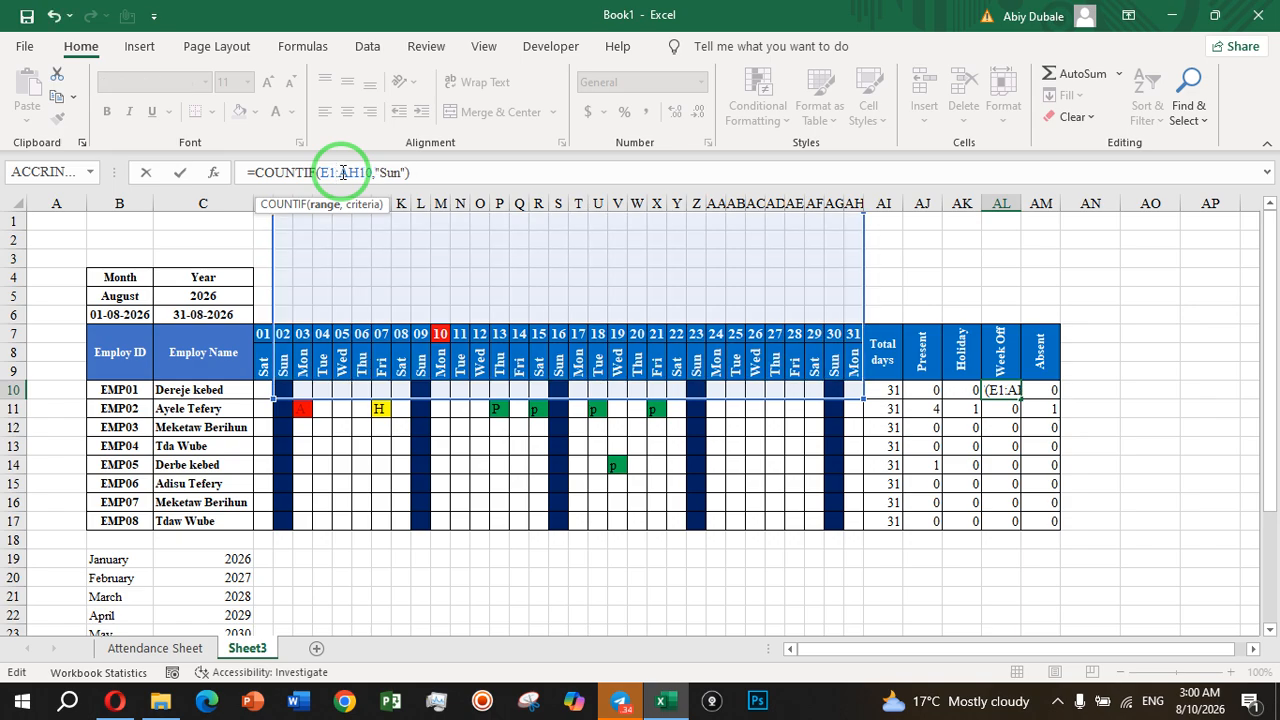
key(BackSpace)
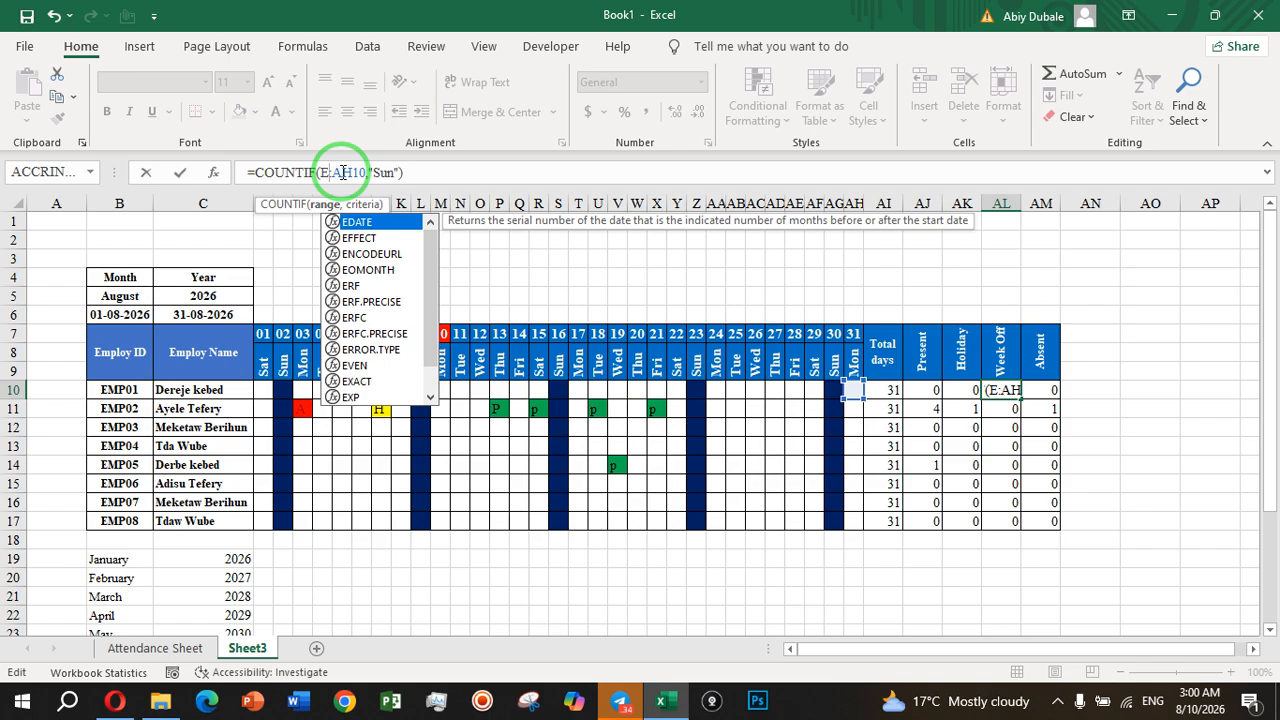
text(9)
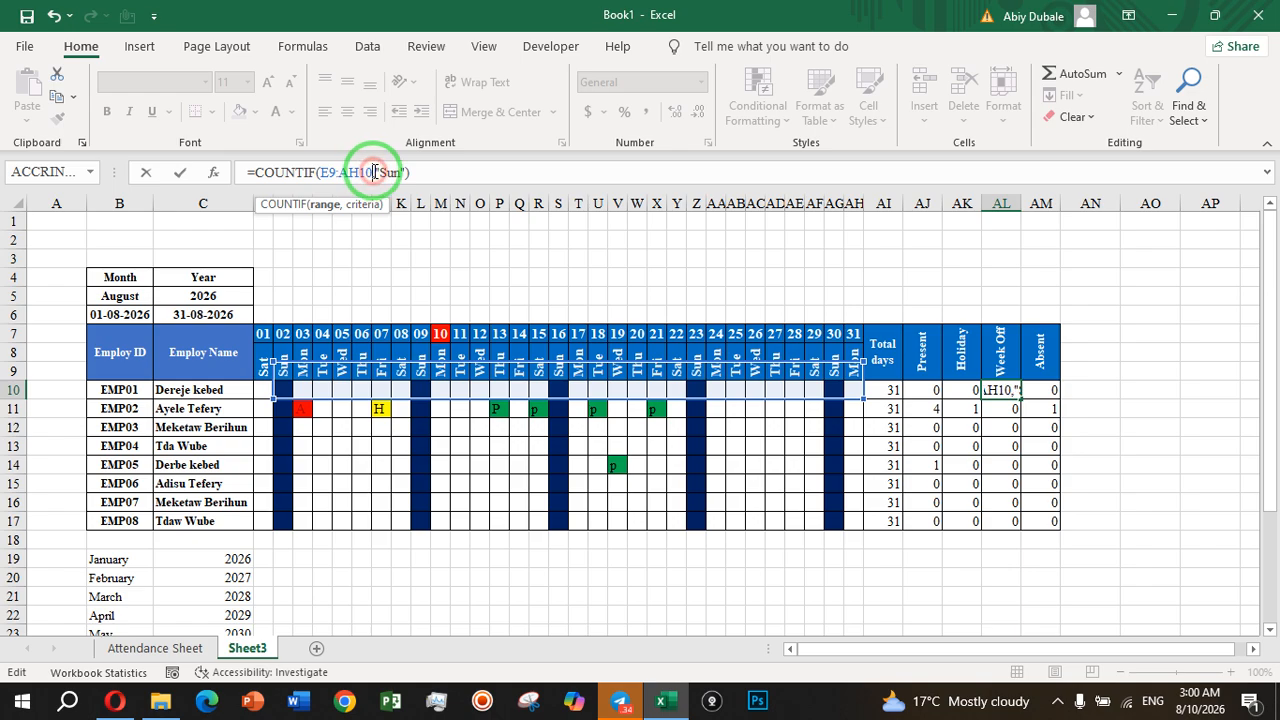
key(BackSpace)
key(BackSpace)
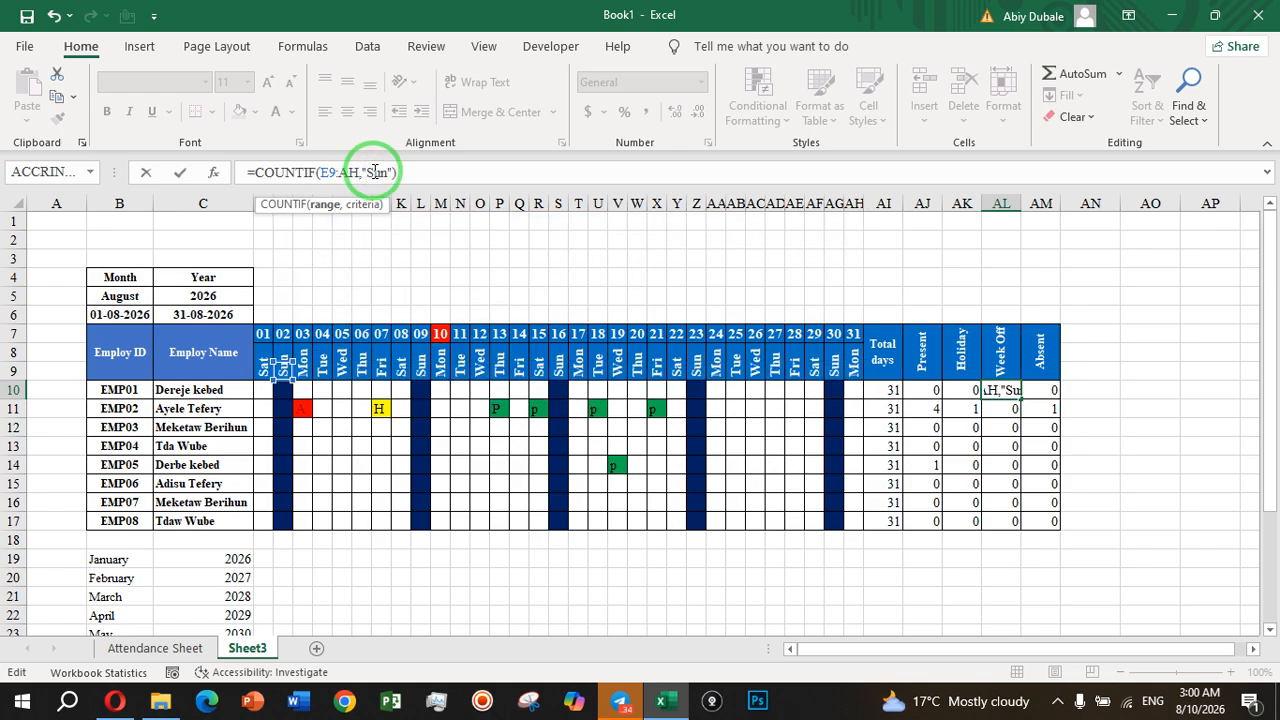
text(9)
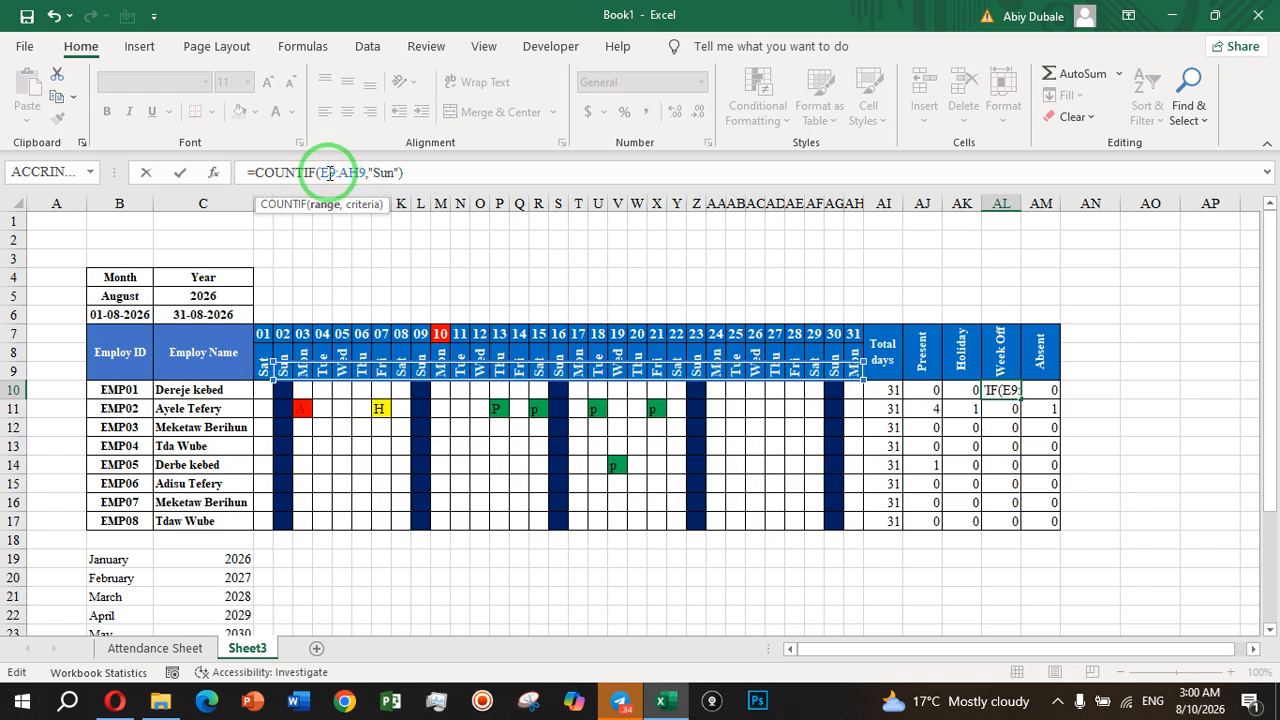
key(ctrl+Return)
key(F5)
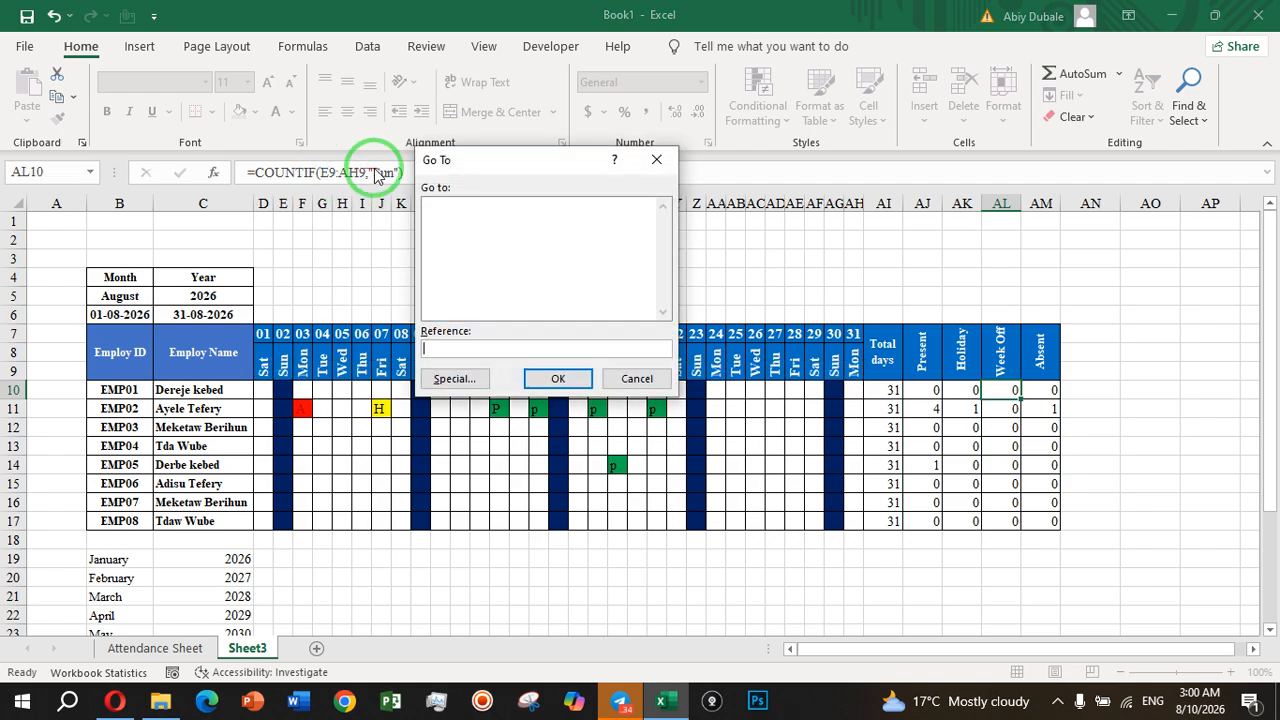
click(657, 160)
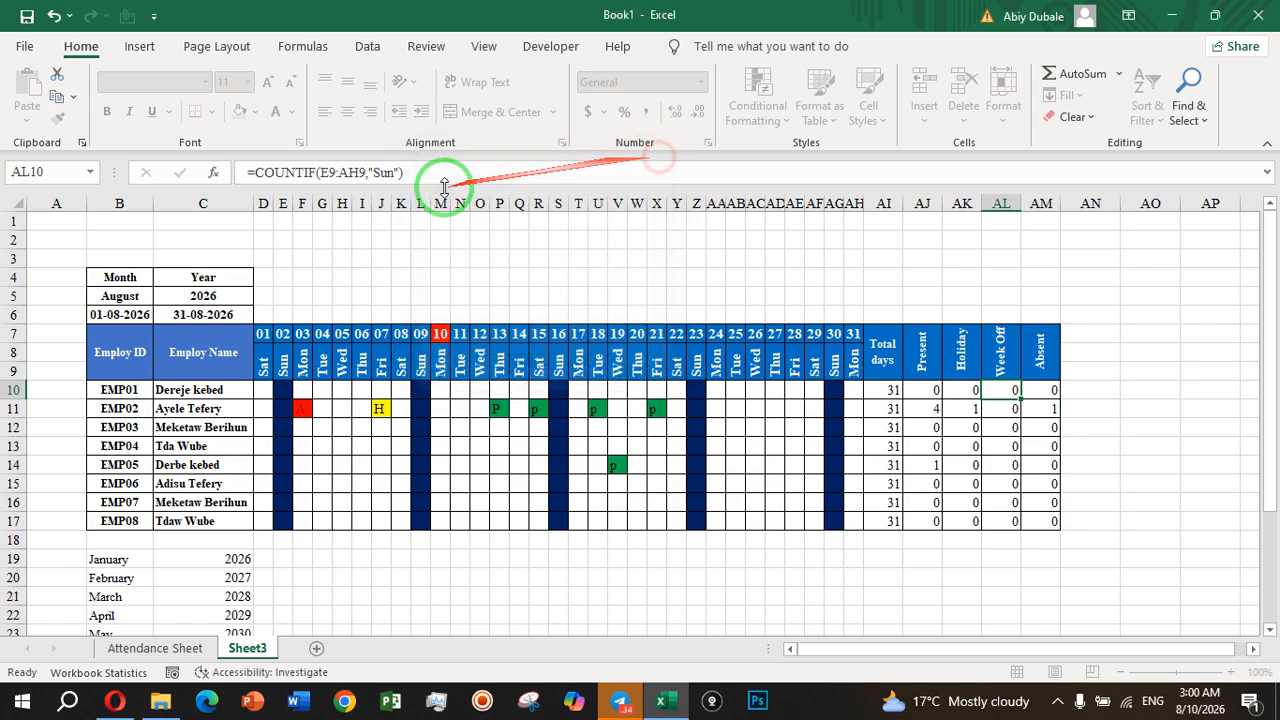
- Make the range in the AL10 Week Off formula absolute, as $E$9:$AH$9
click(327, 175)
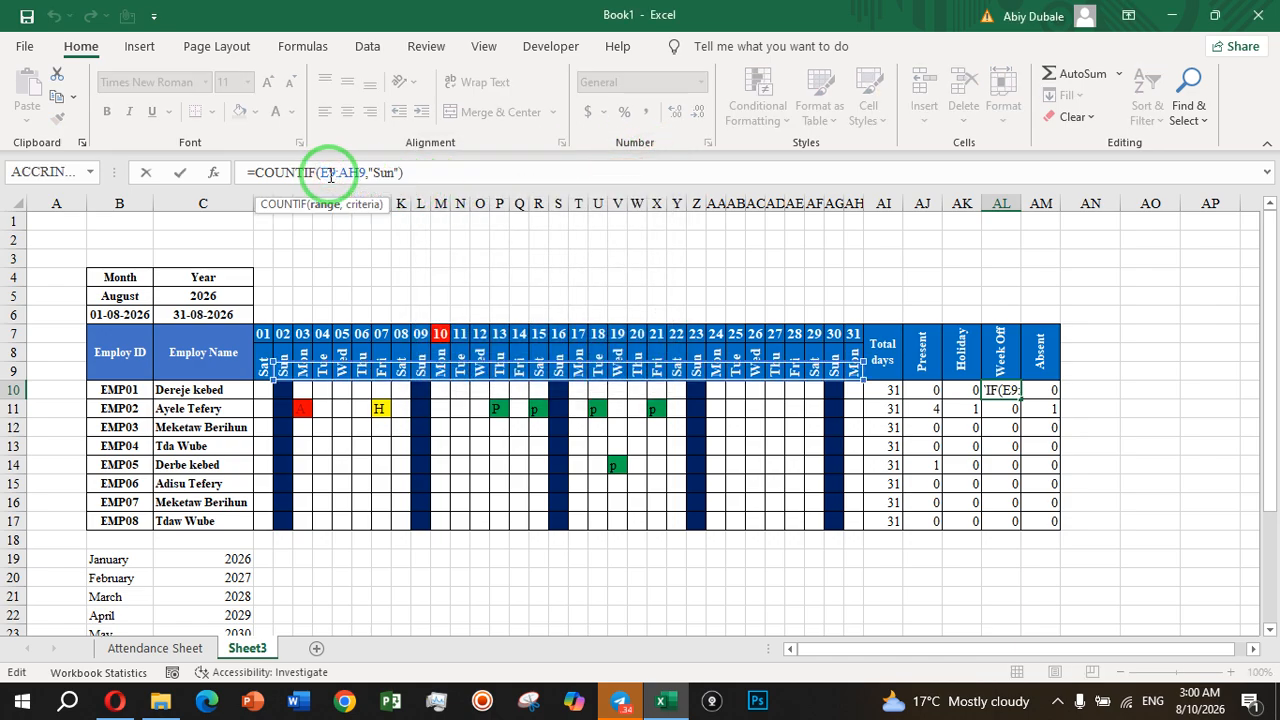
key(F4)
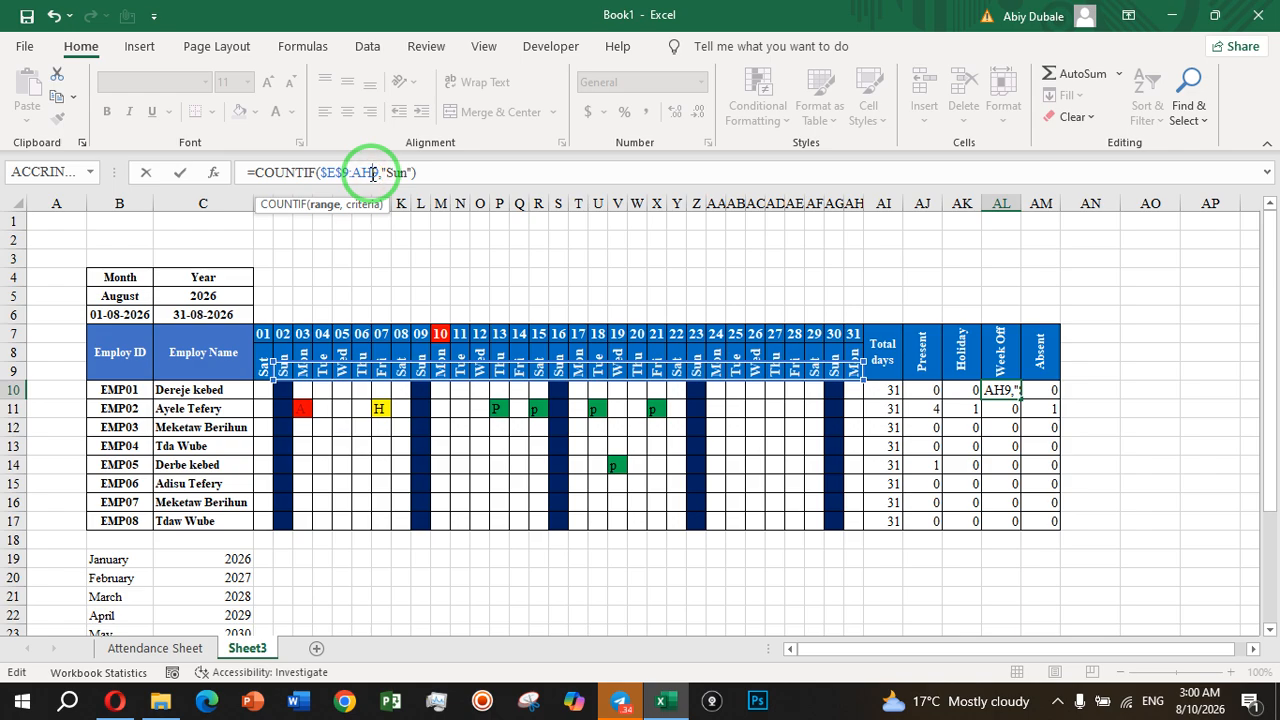
key(F4)
key(Return)
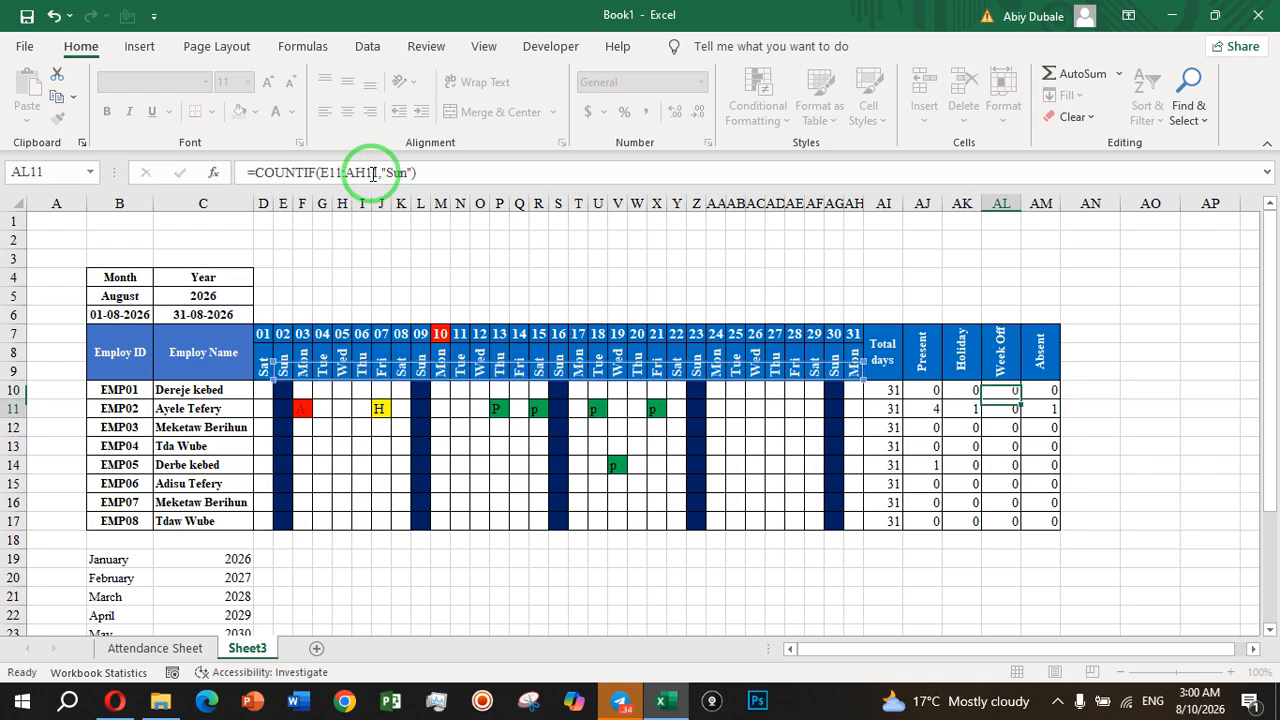
- Extend the counted range in the AL10 formula to cover all weekday headers, giving =COUNTIF($D$8:$AH$9,"Sun")
click(1003, 388)
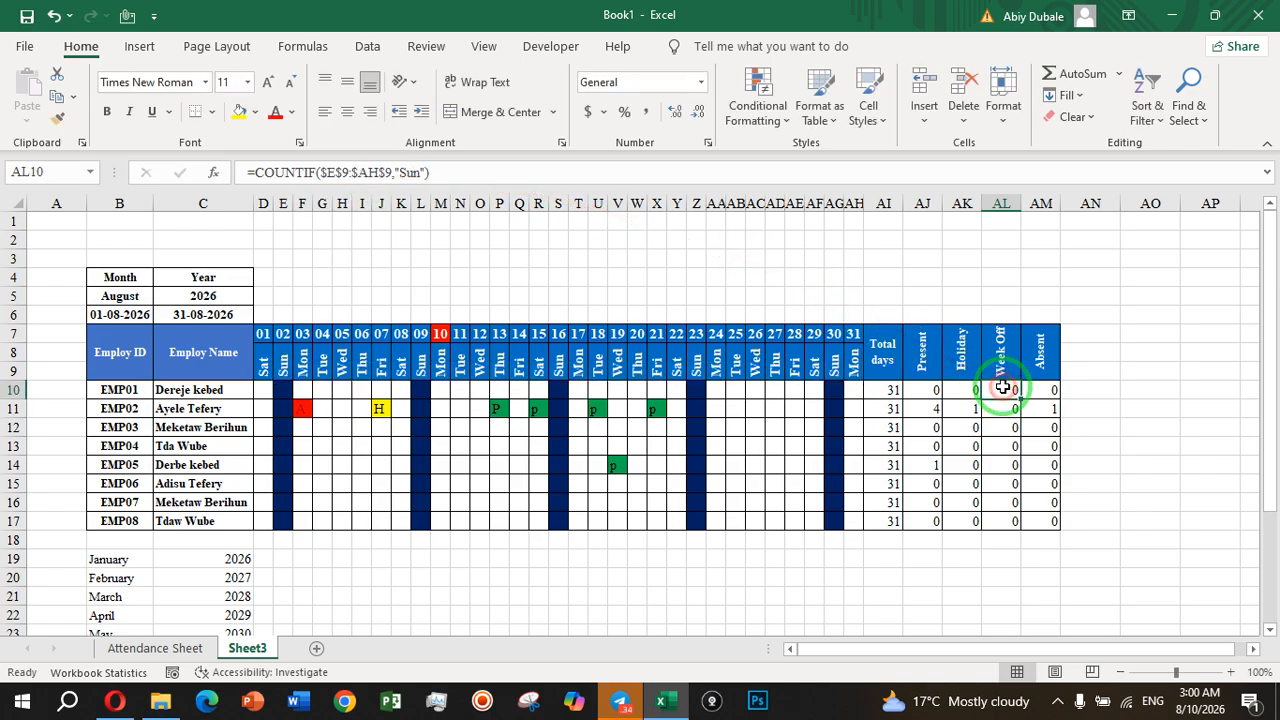
double_click(1003, 388)
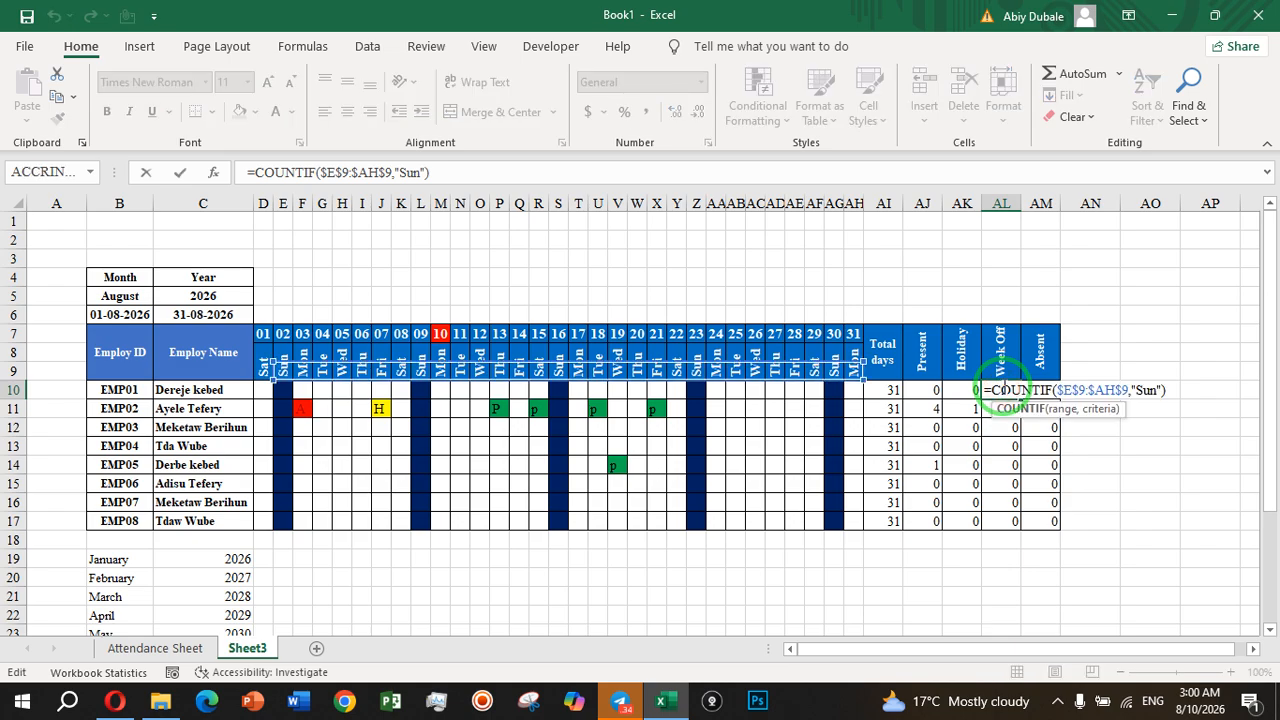
drag(863, 362, 862, 349)
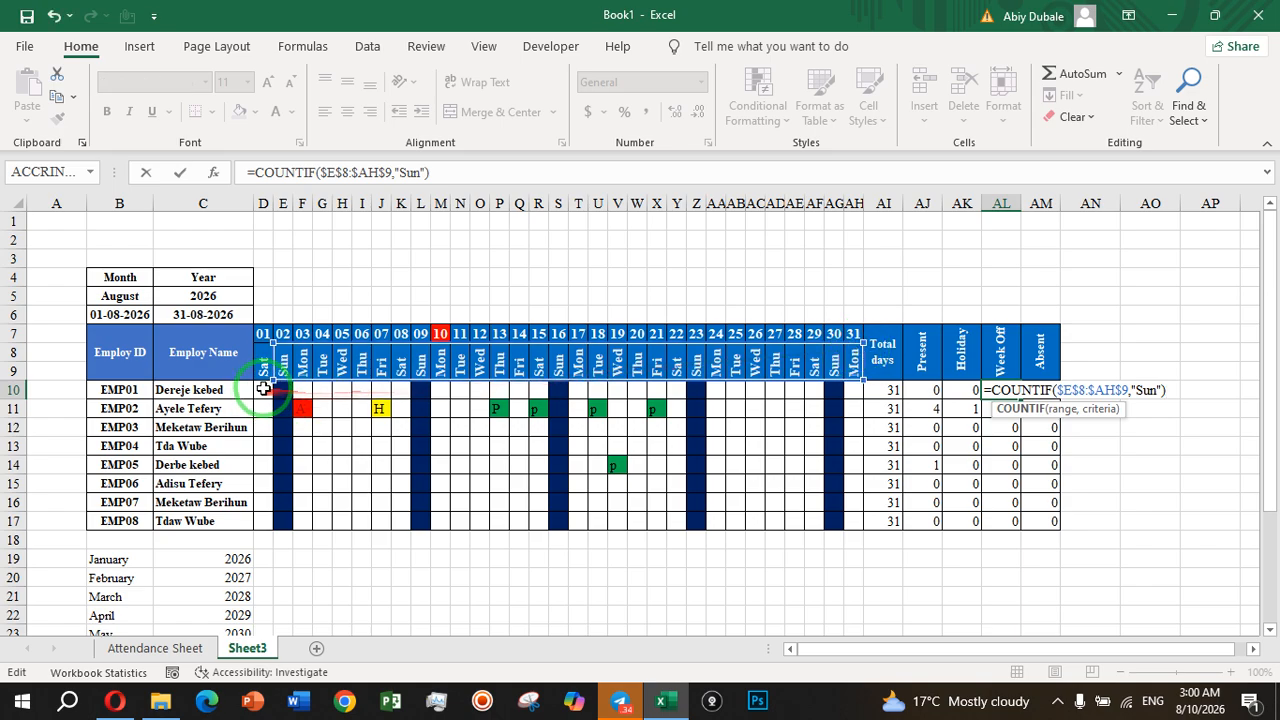
drag(271, 379, 262, 378)
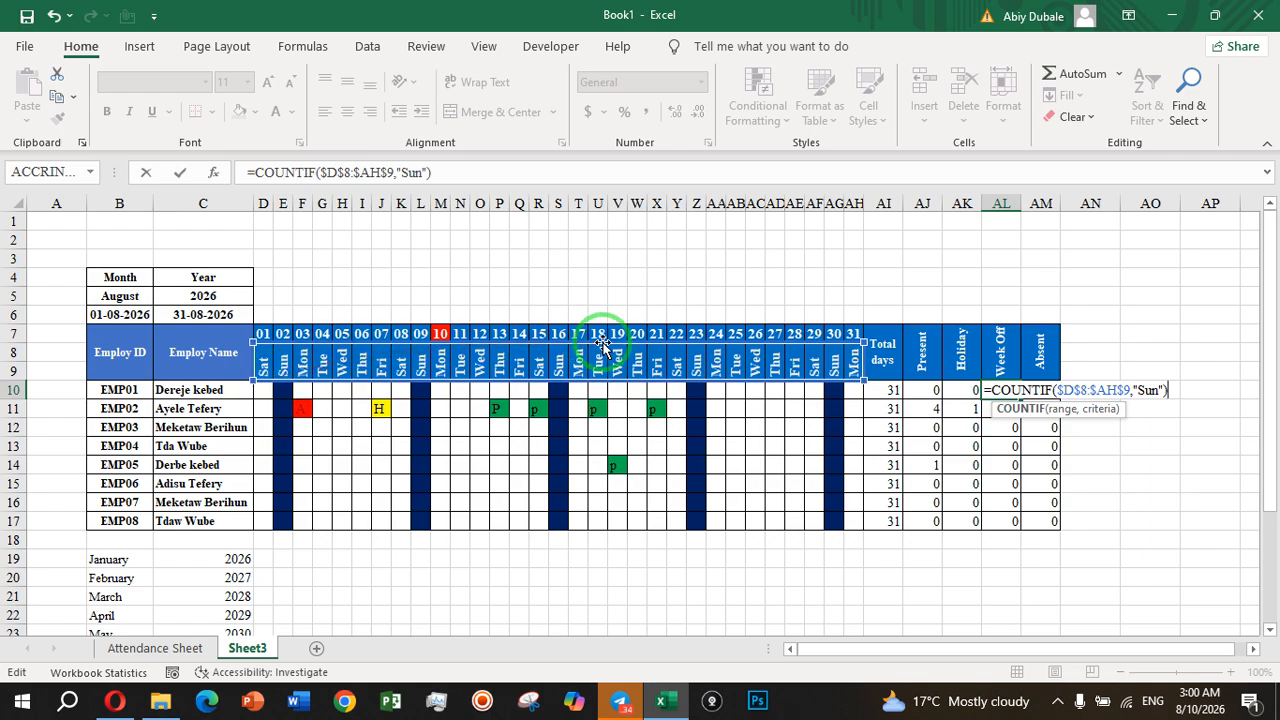
key(Return)
- Fill the corrected Week Off formula from AL10 down to AL17
click(1021, 397)
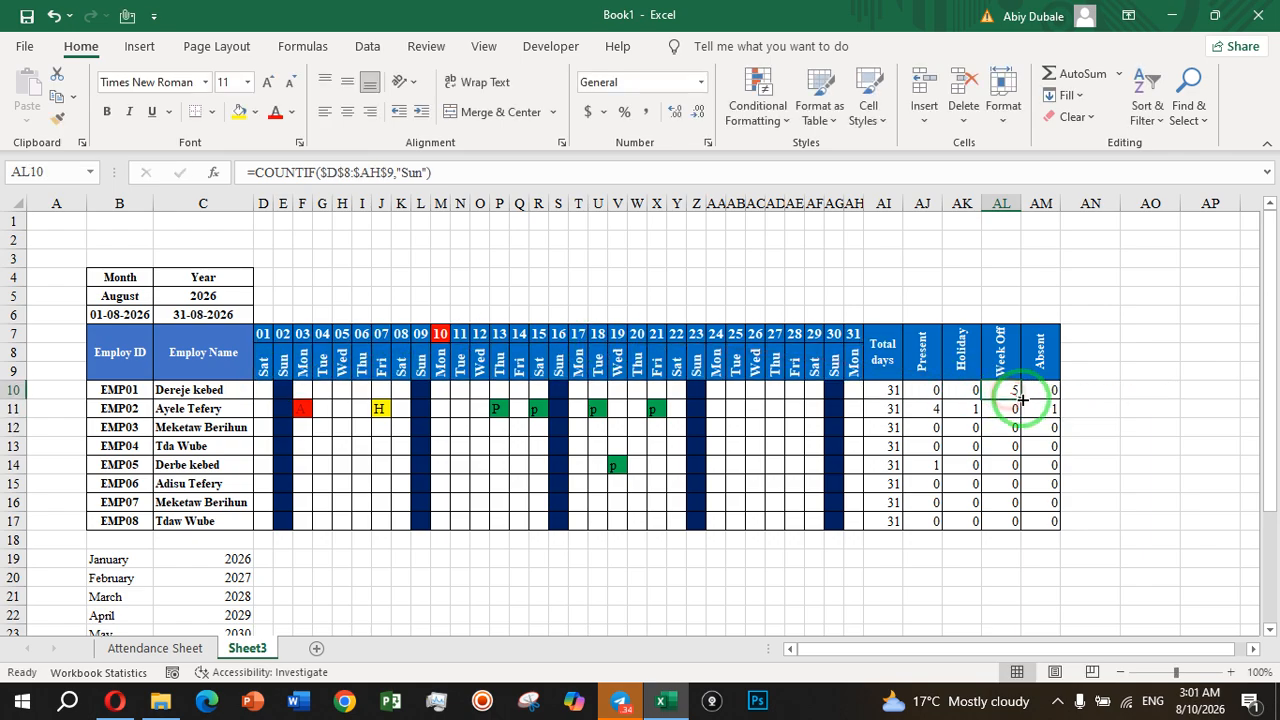
drag(1021, 400, 1011, 521)
click(1162, 462)
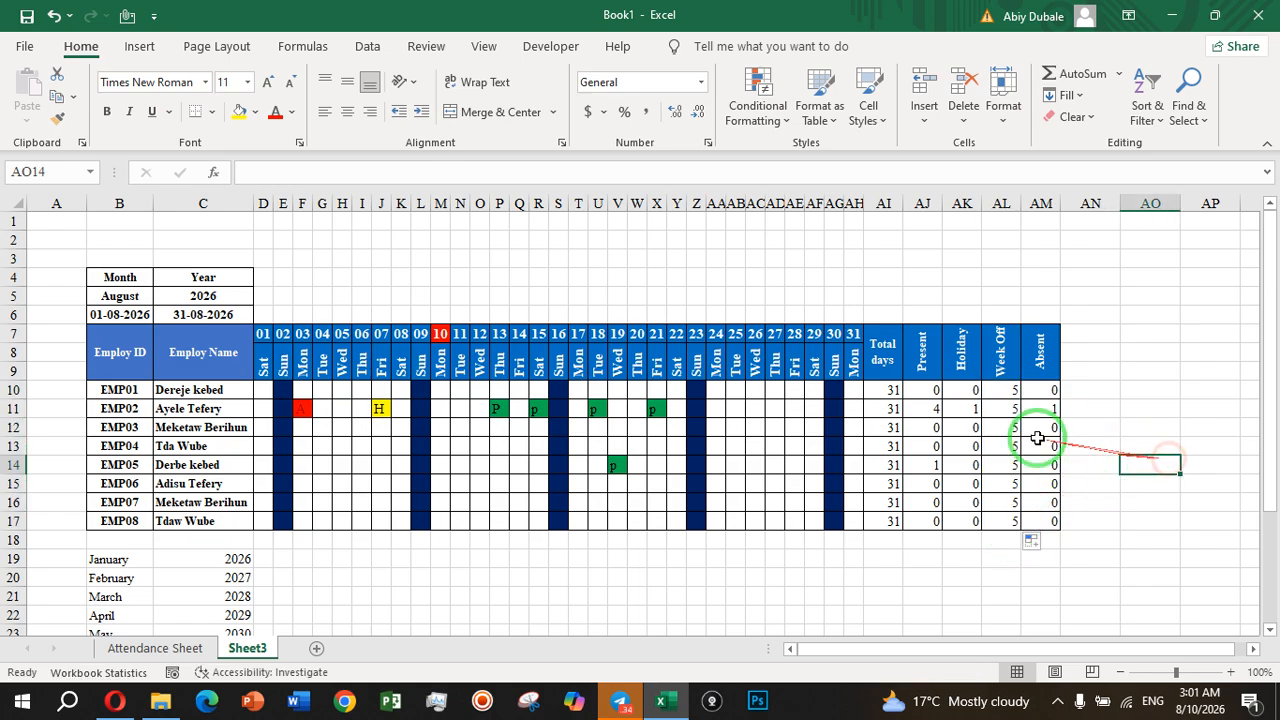
- Switch the month in B5 to July and check the Sunday column for day 19
click(479, 428)
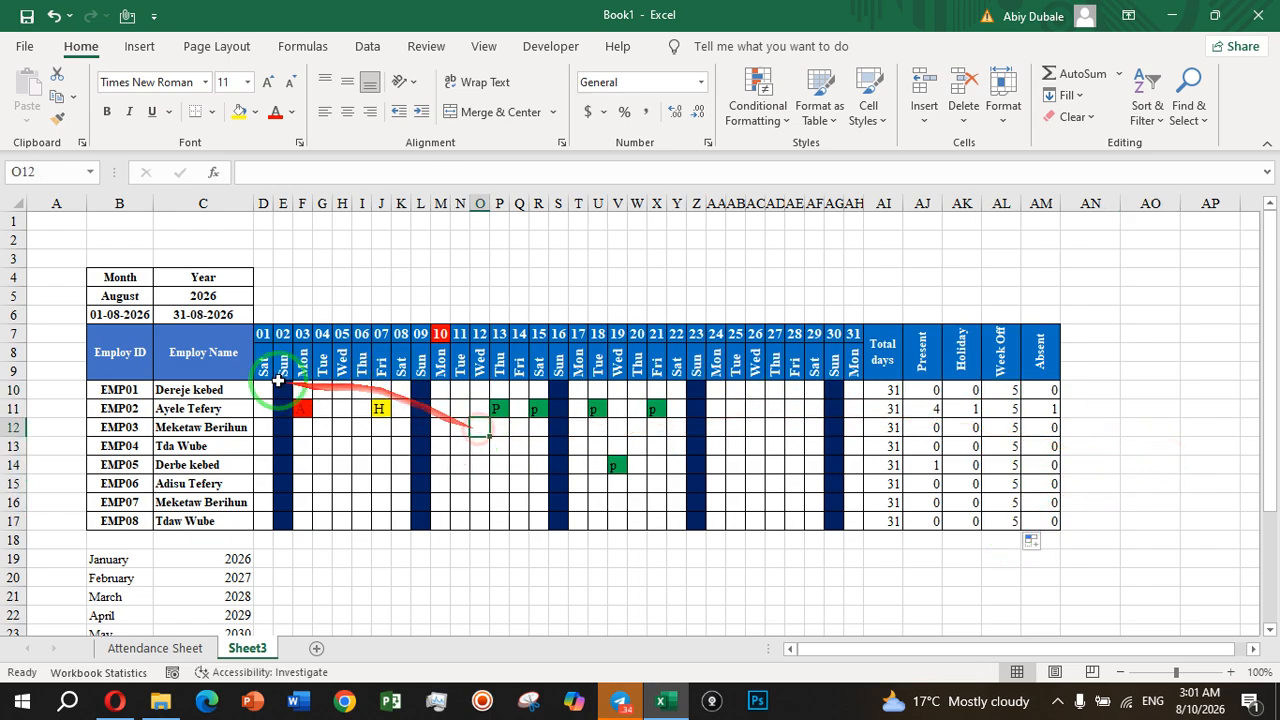
click(130, 297)
click(159, 297)
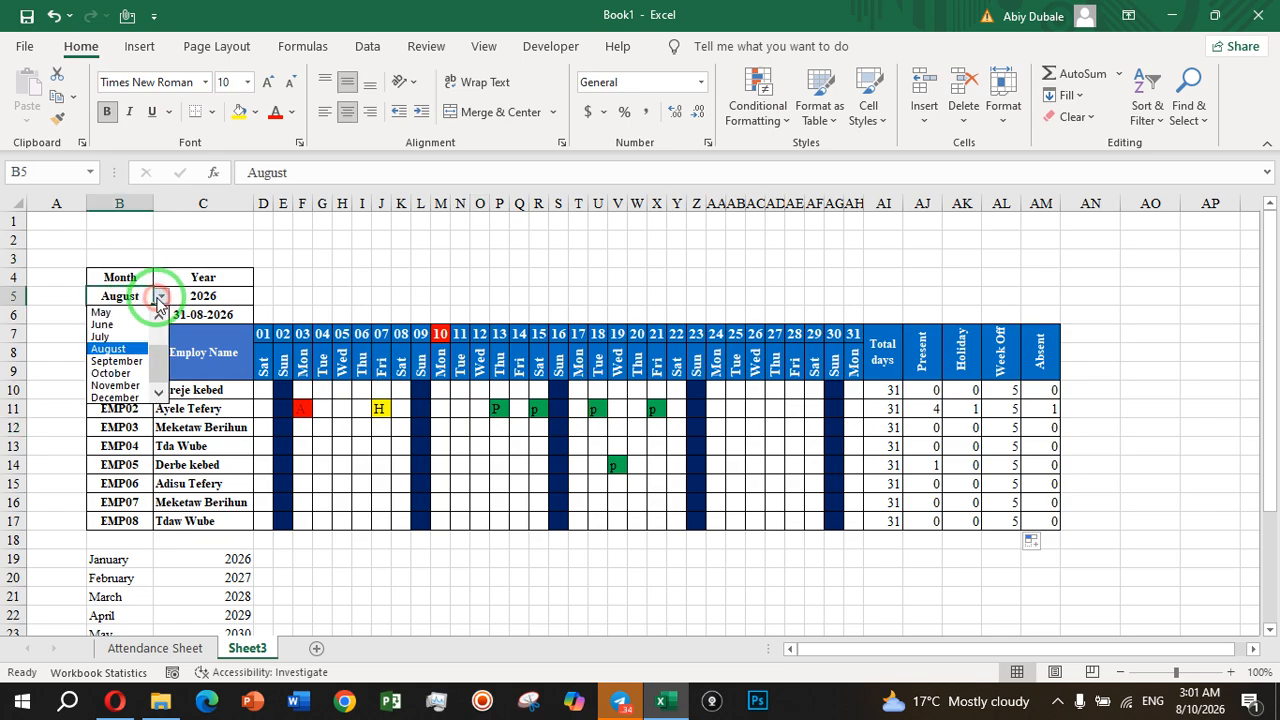
click(130, 336)
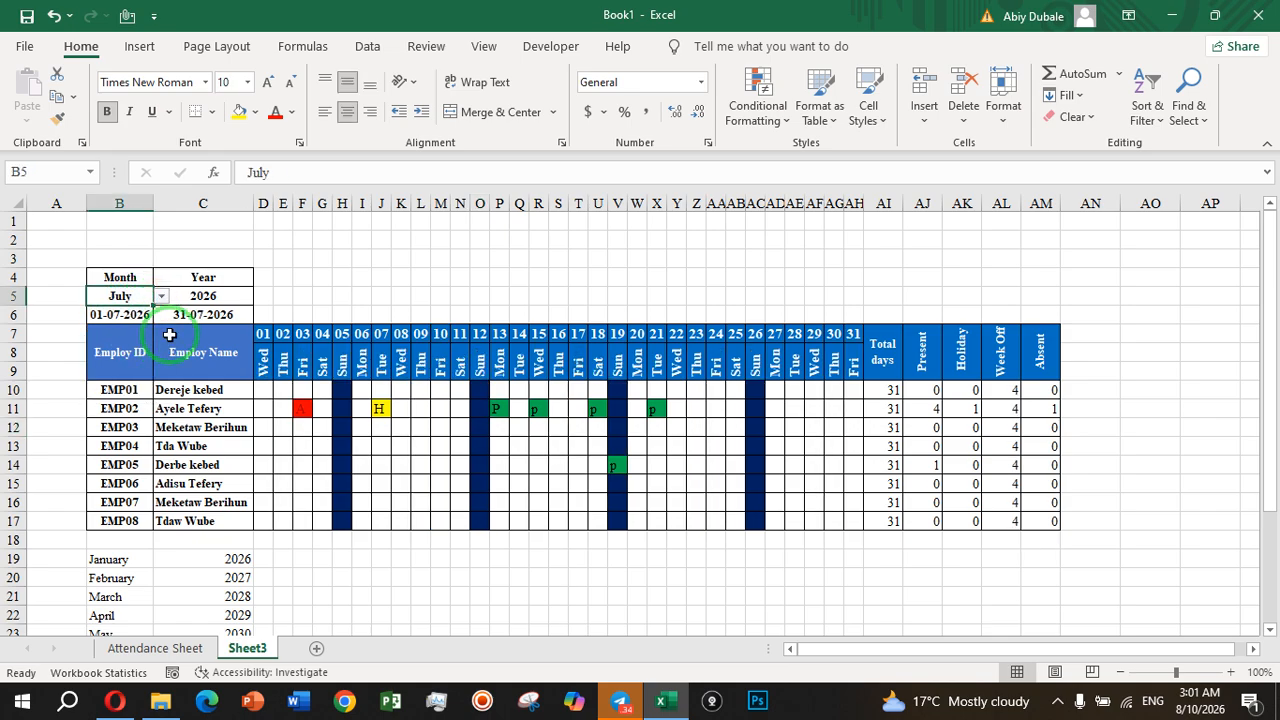
click(615, 467)
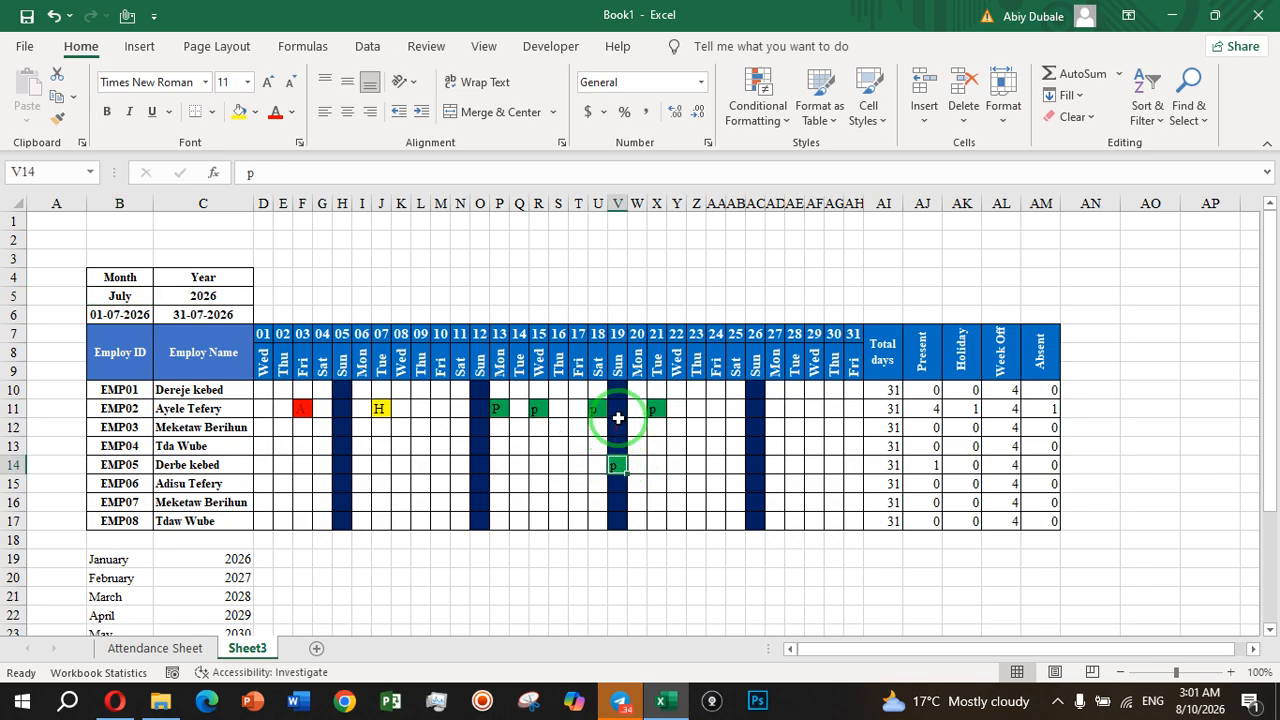
click(617, 502)
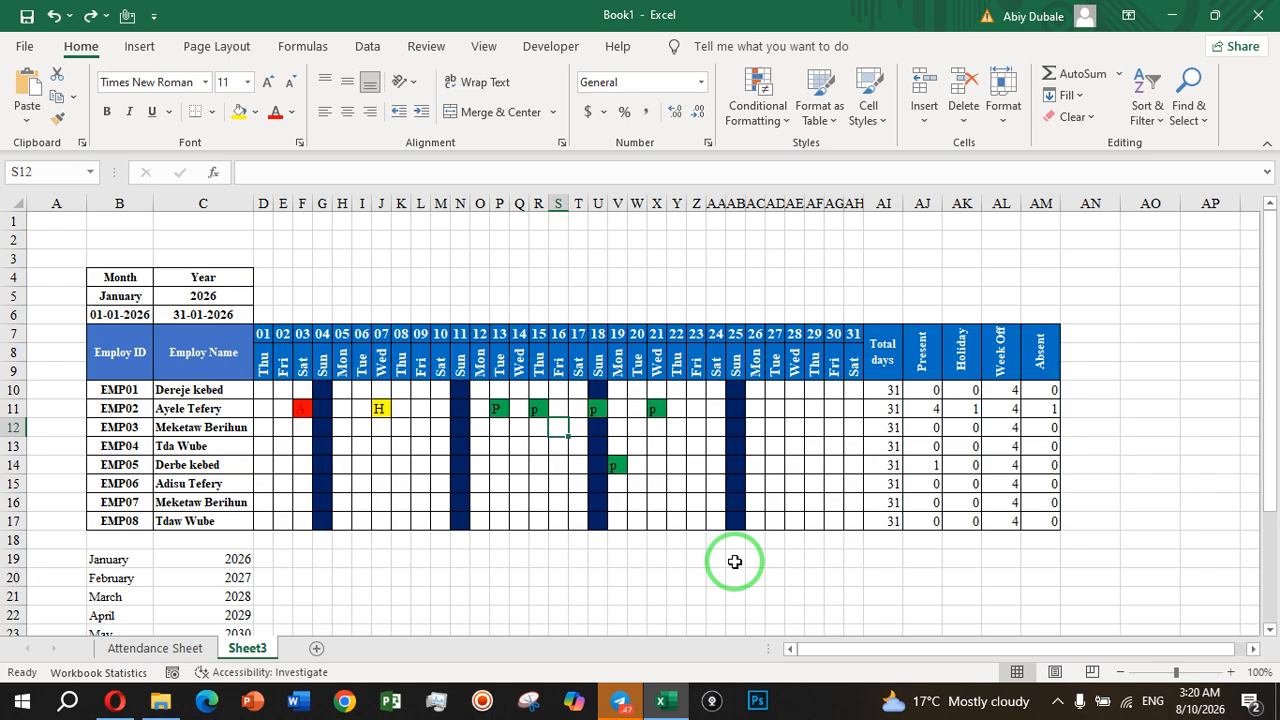
- Re-enter the custom data validation formula for D10:AH17 as =D$8<> "Sun"
drag(264, 388, 853, 519)
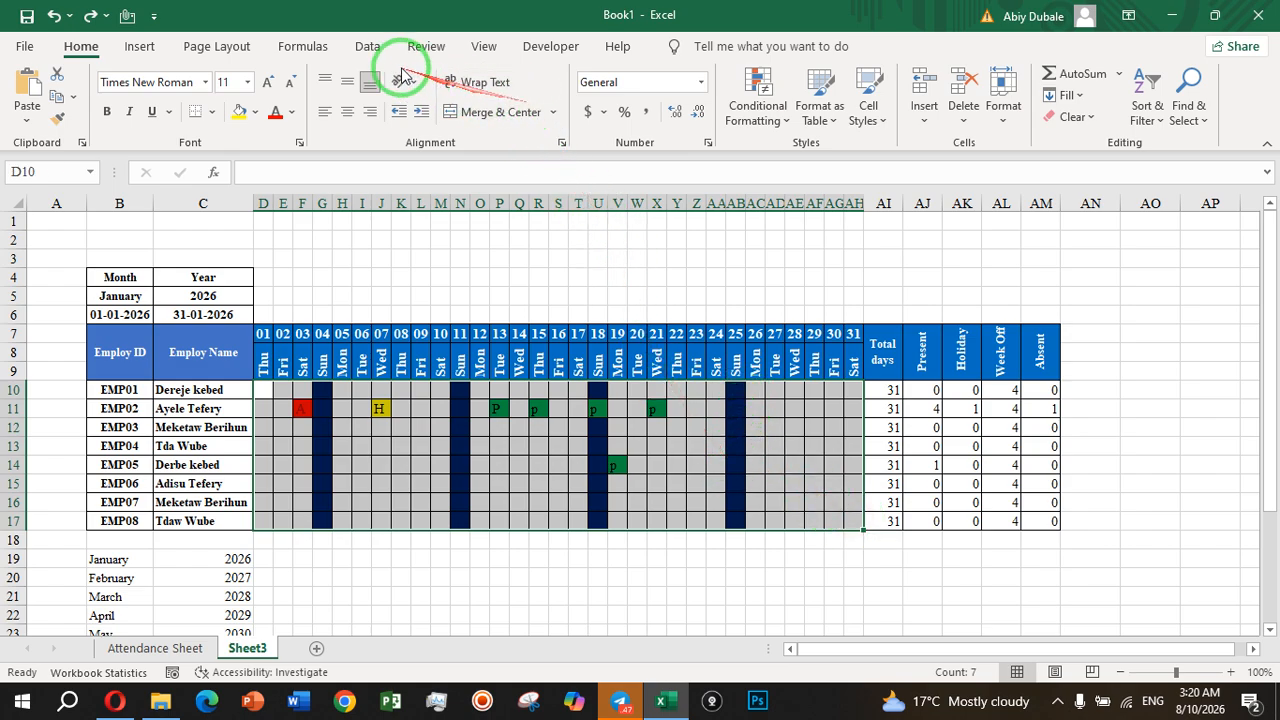
click(367, 46)
click(700, 120)
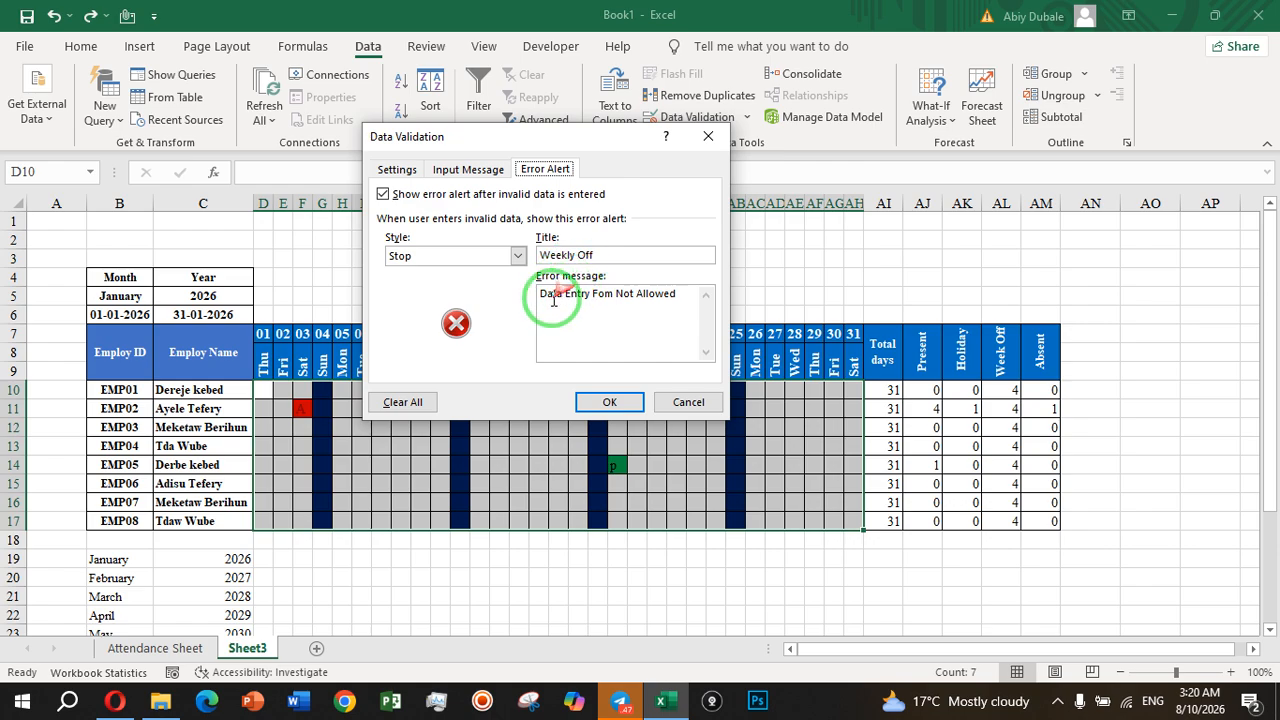
click(400, 168)
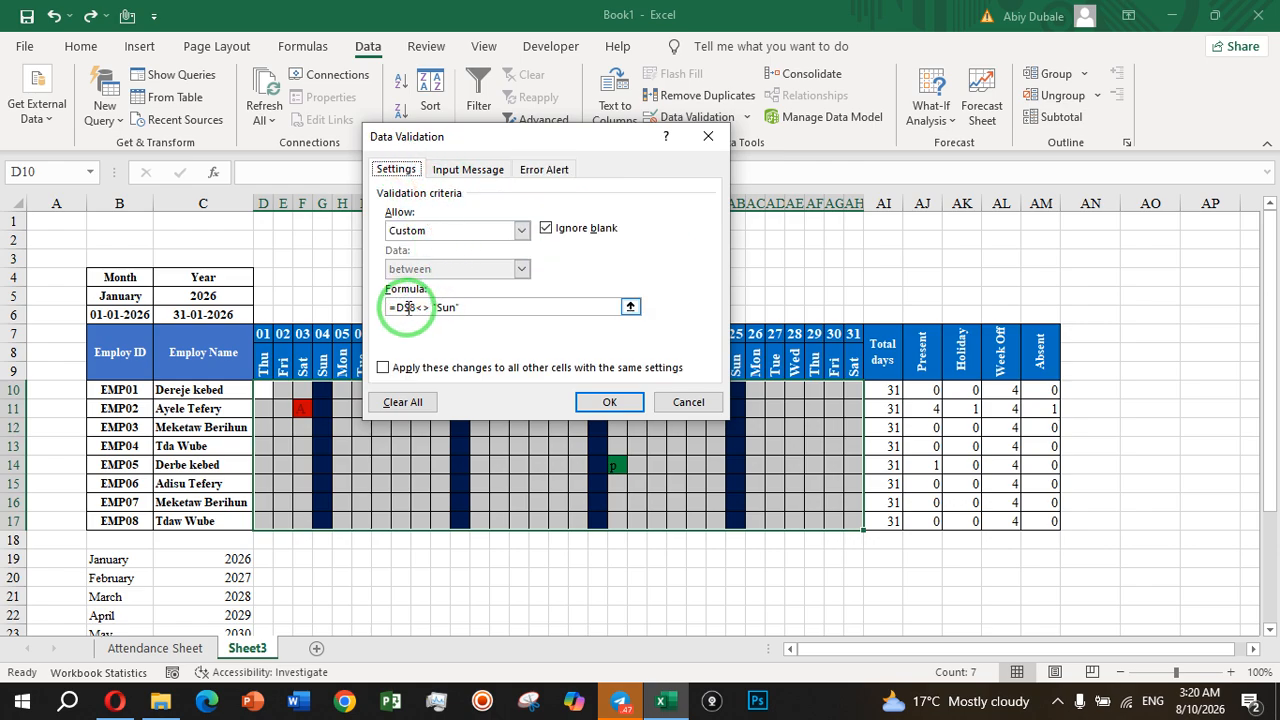
click(629, 308)
click(263, 362)
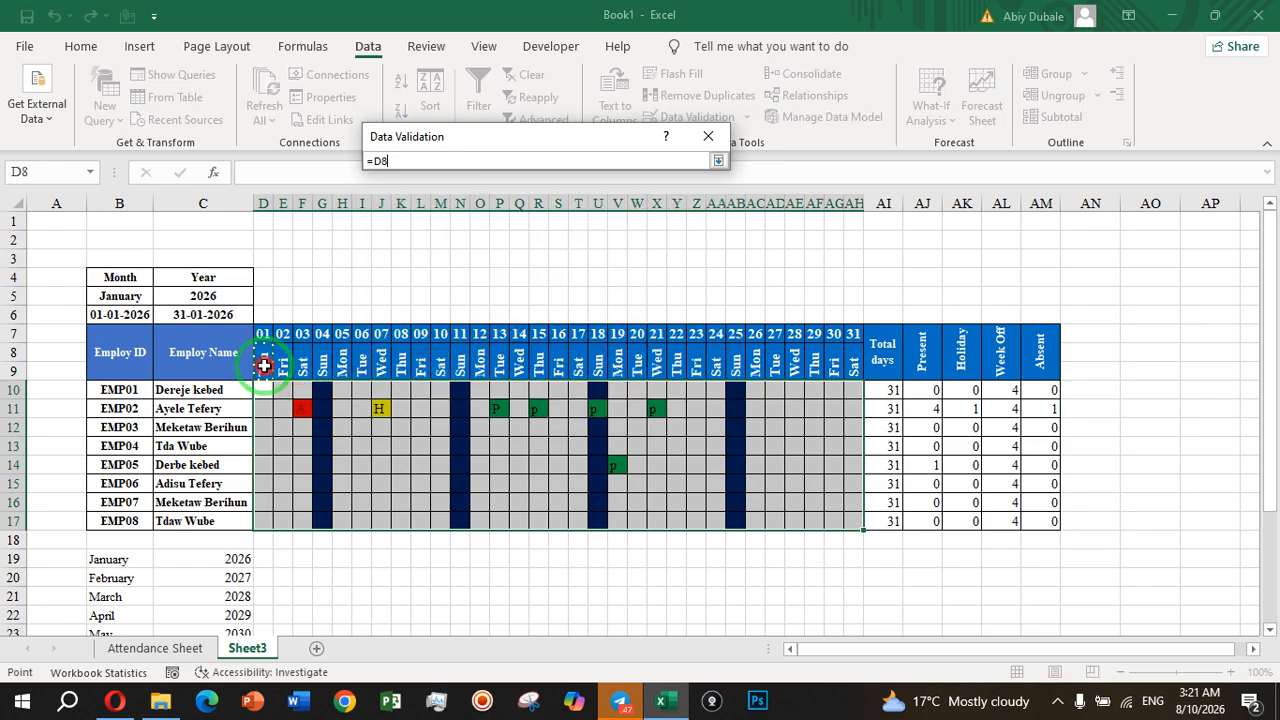
click(378, 162)
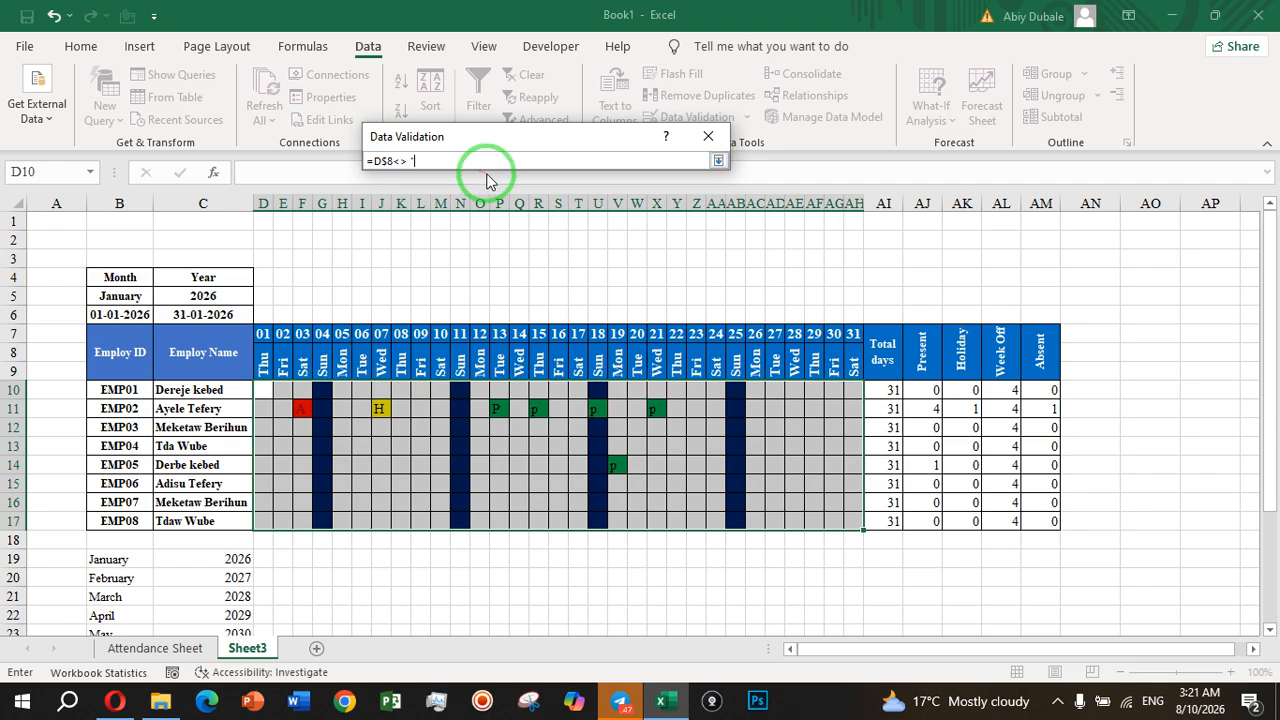
key(Caps_Lock)
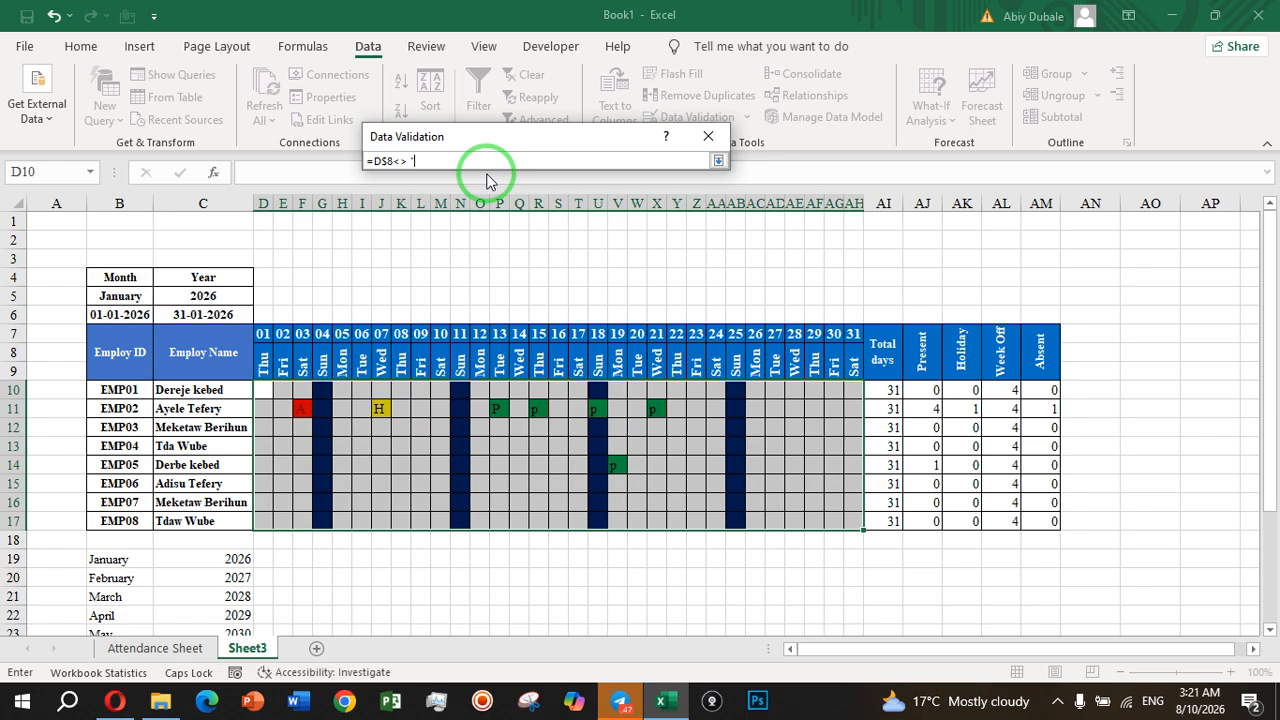
key(Caps_Lock)
text(un)
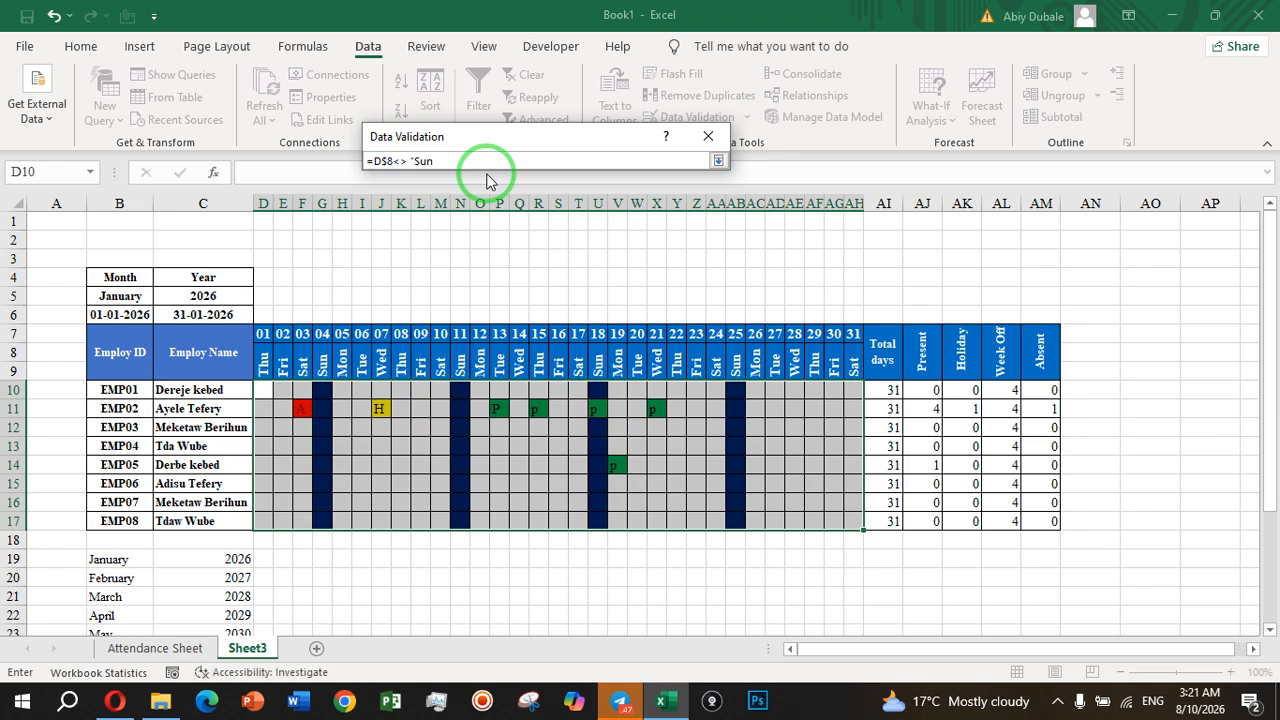
text(")
click(718, 160)
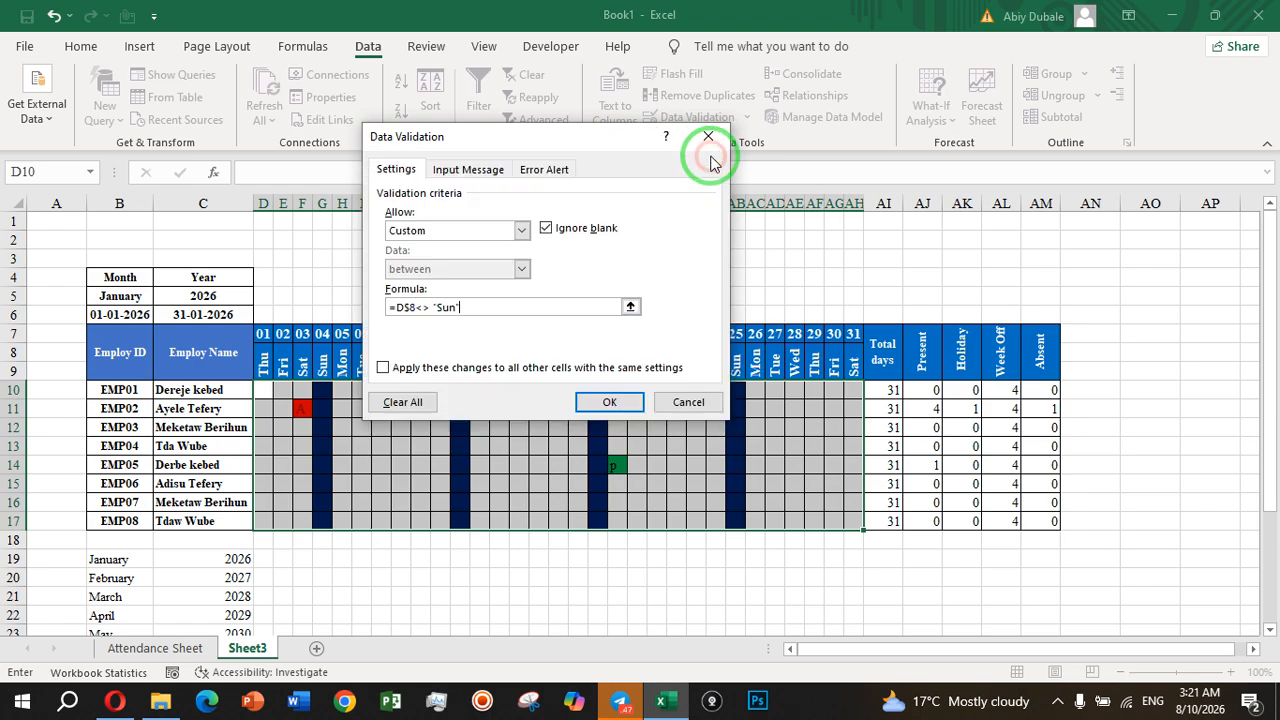
- Give the validation an error alert titled "Weekly Off" with the message "Data Entry Fom Not Allowed" and apply the rule
click(583, 170)
click(625, 255)
text(Weekly Off)
click(625, 320)
text(Data Entry Fom Not Allowed)
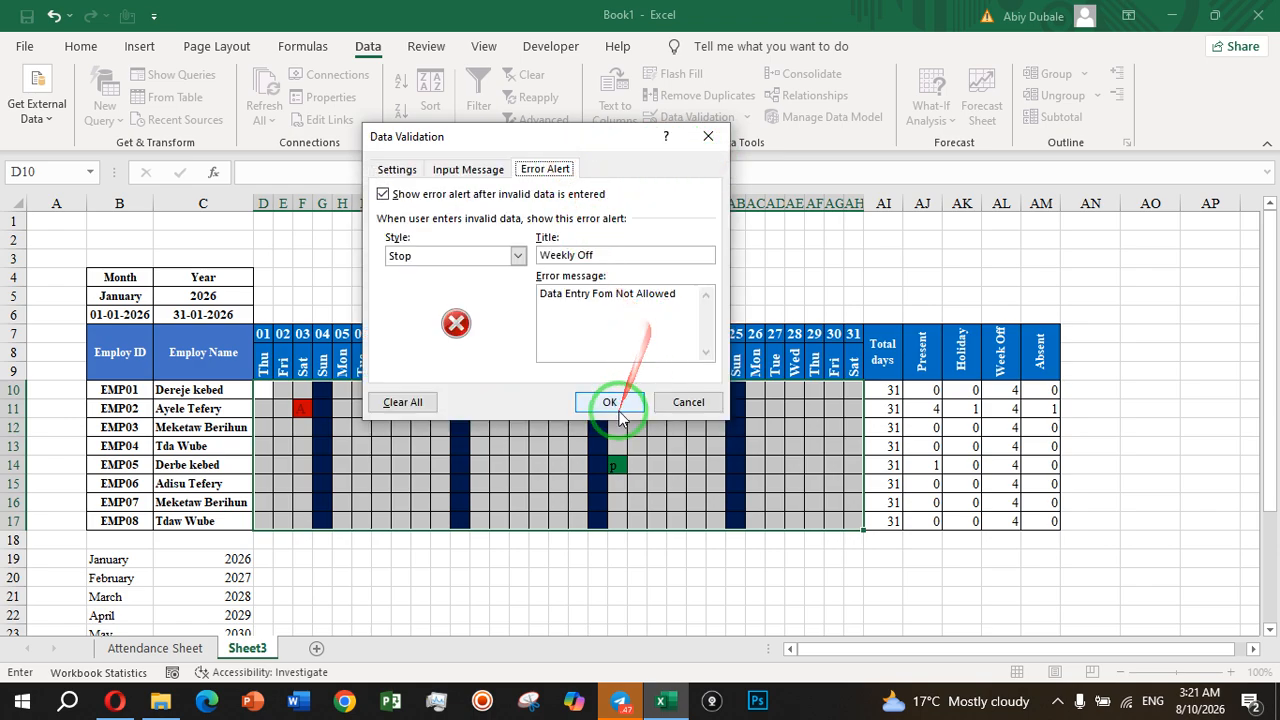
click(612, 402)
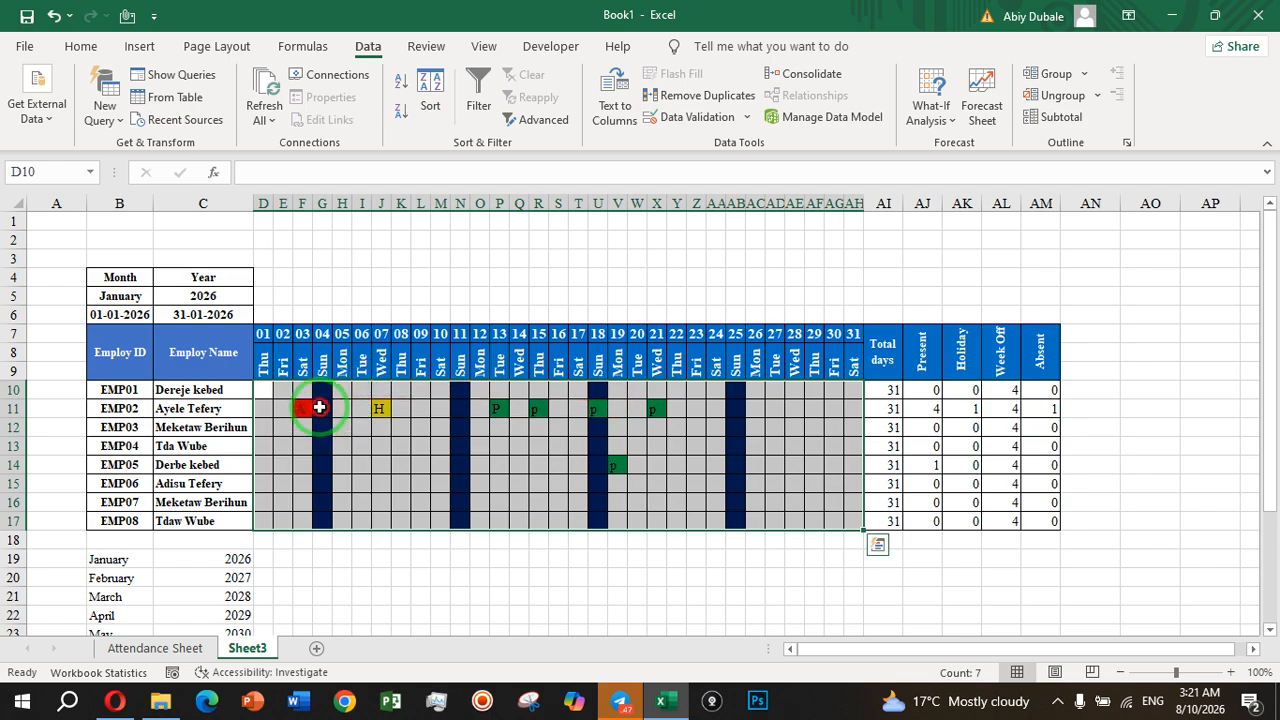
- Test the validation by trying to enter r for EMP02 on Sunday the 4th, in G11
click(320, 408)
text(r)
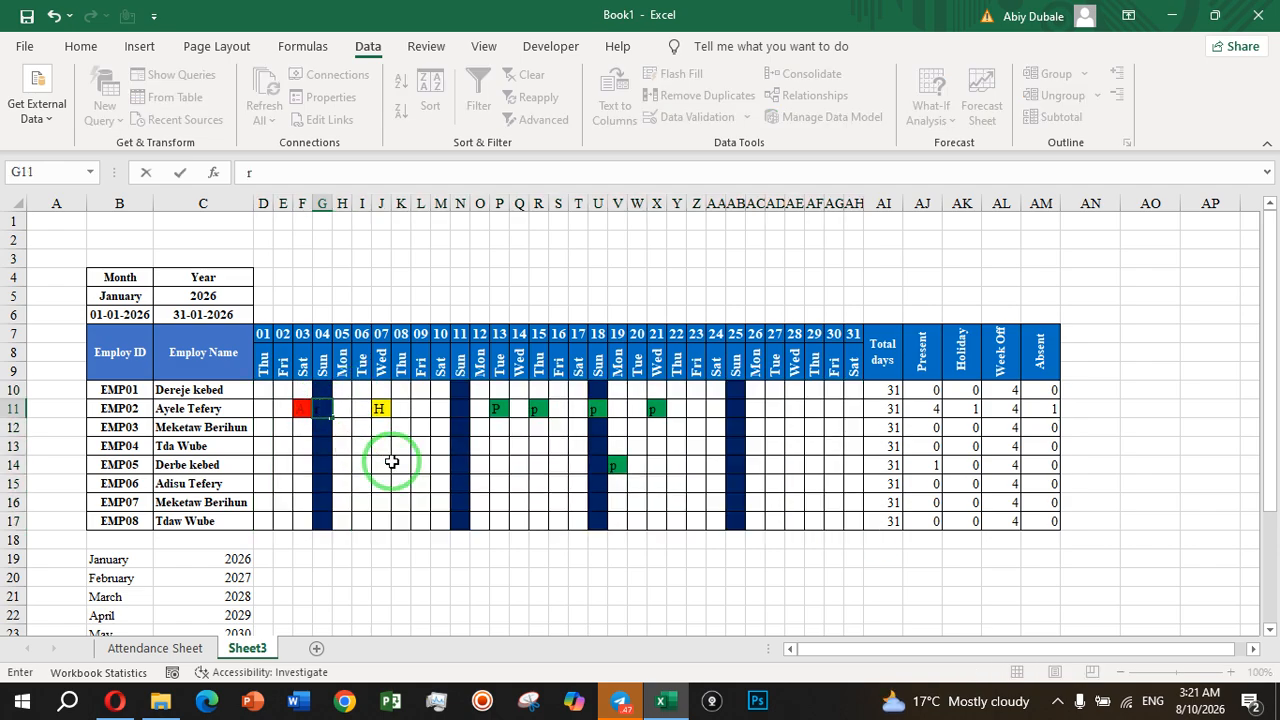
click(368, 442)
click(766, 330)
click(800, 408)
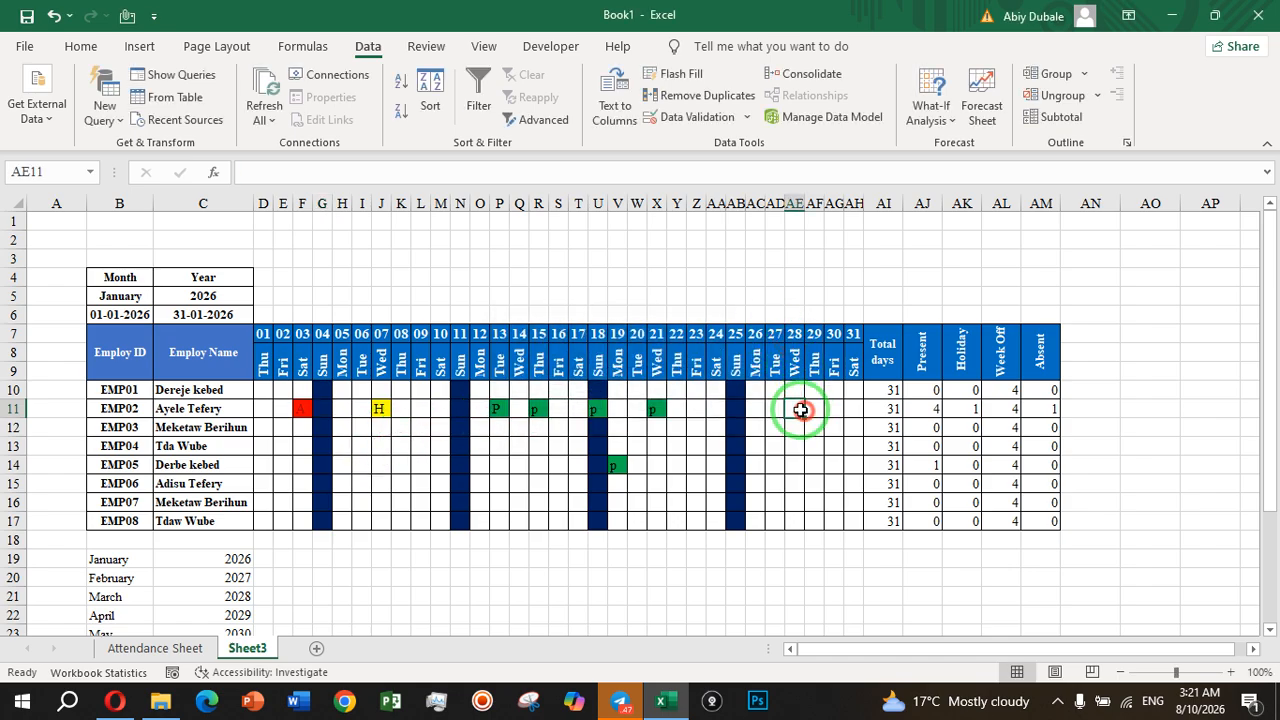
- Merge and center the range D4:AM6 above the day headers for the sheet title
mouse_move(260, 275)
mouse_down()
mouse_move(486, 323)
mouse_move(766, 289)
mouse_move(1052, 310)
mouse_up()
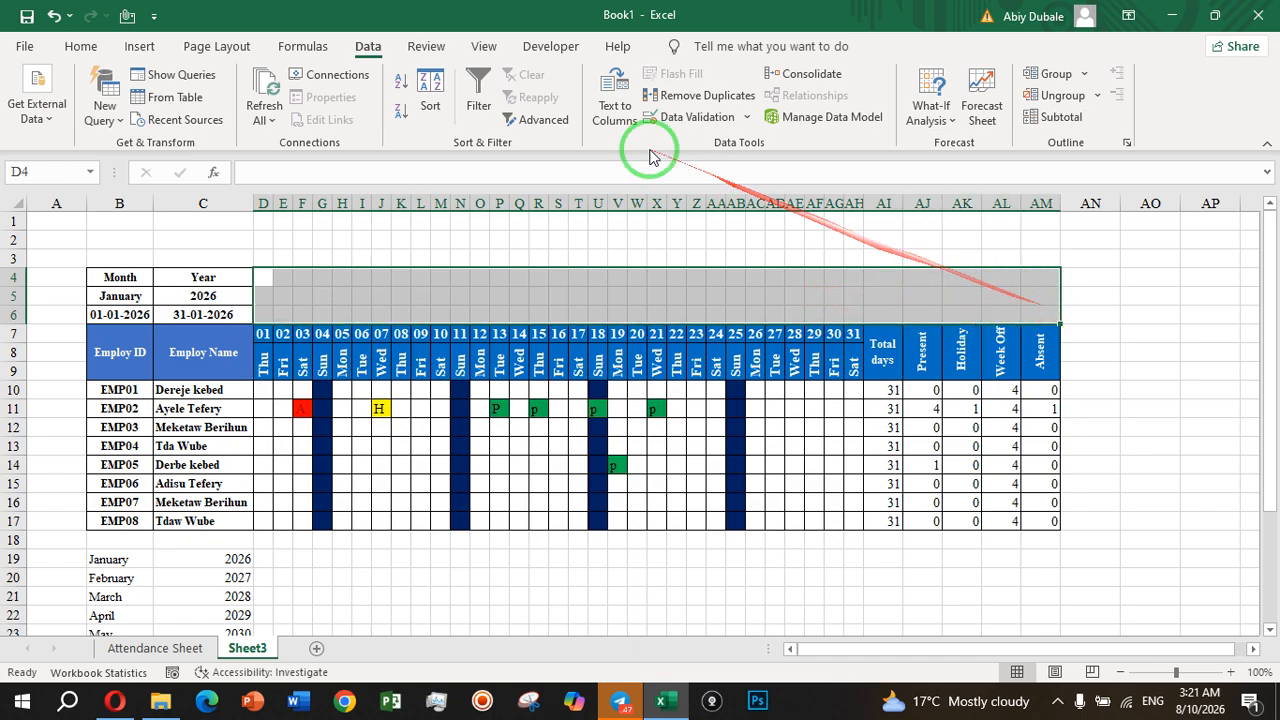
click(80, 46)
click(480, 113)
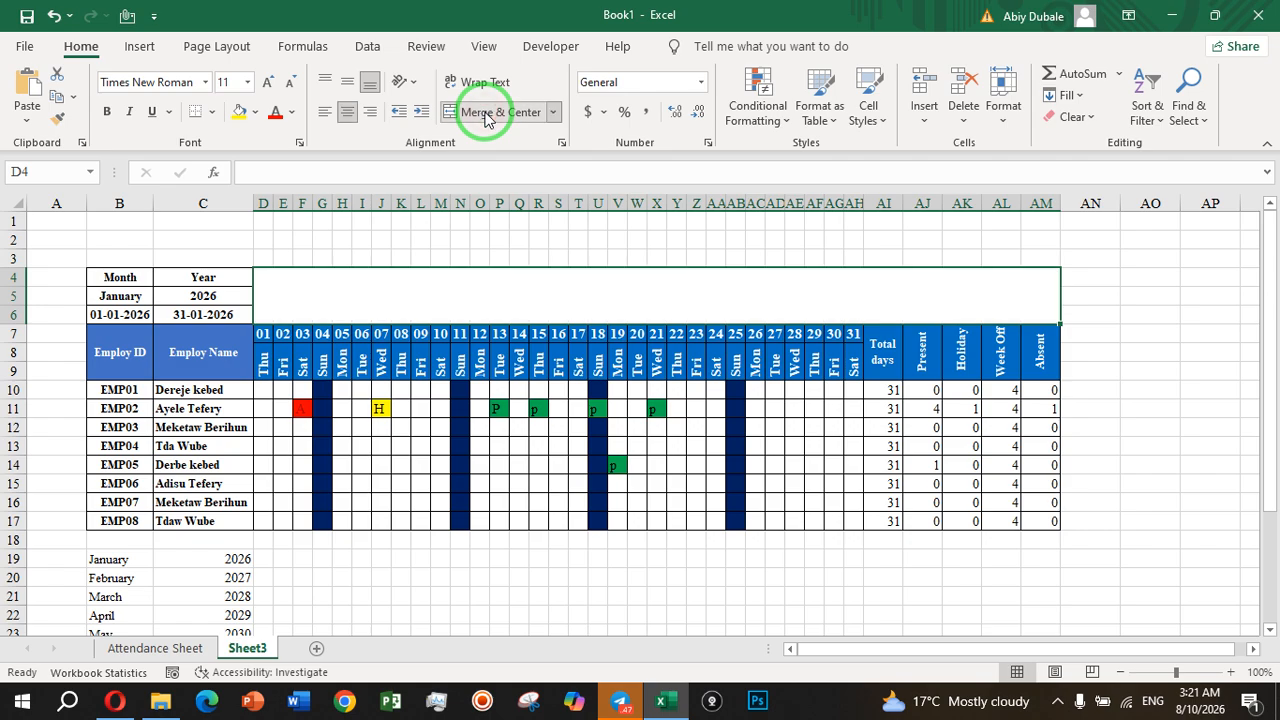
- Begin a title formula in merged cell D4 that joins "Full Automatic Atetendance Sheet" with the month in B5
double_click(471, 298)
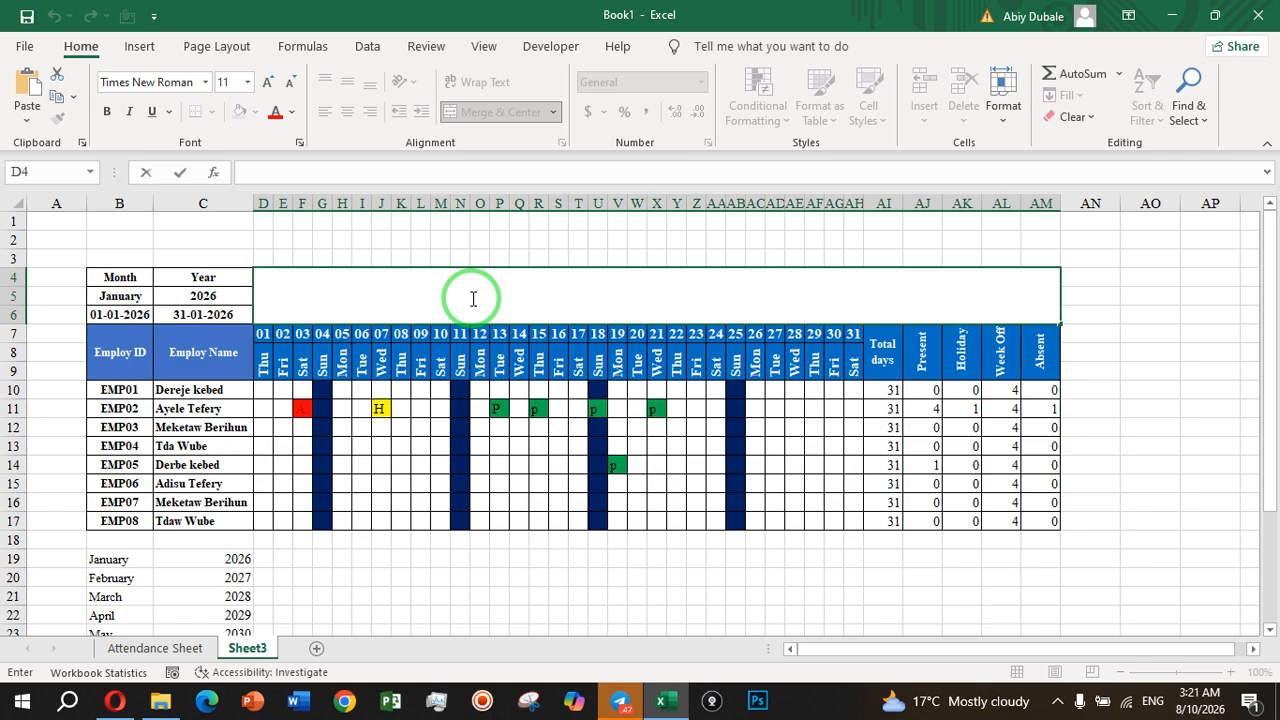
text("Full Automatic Atetendance Sheet")
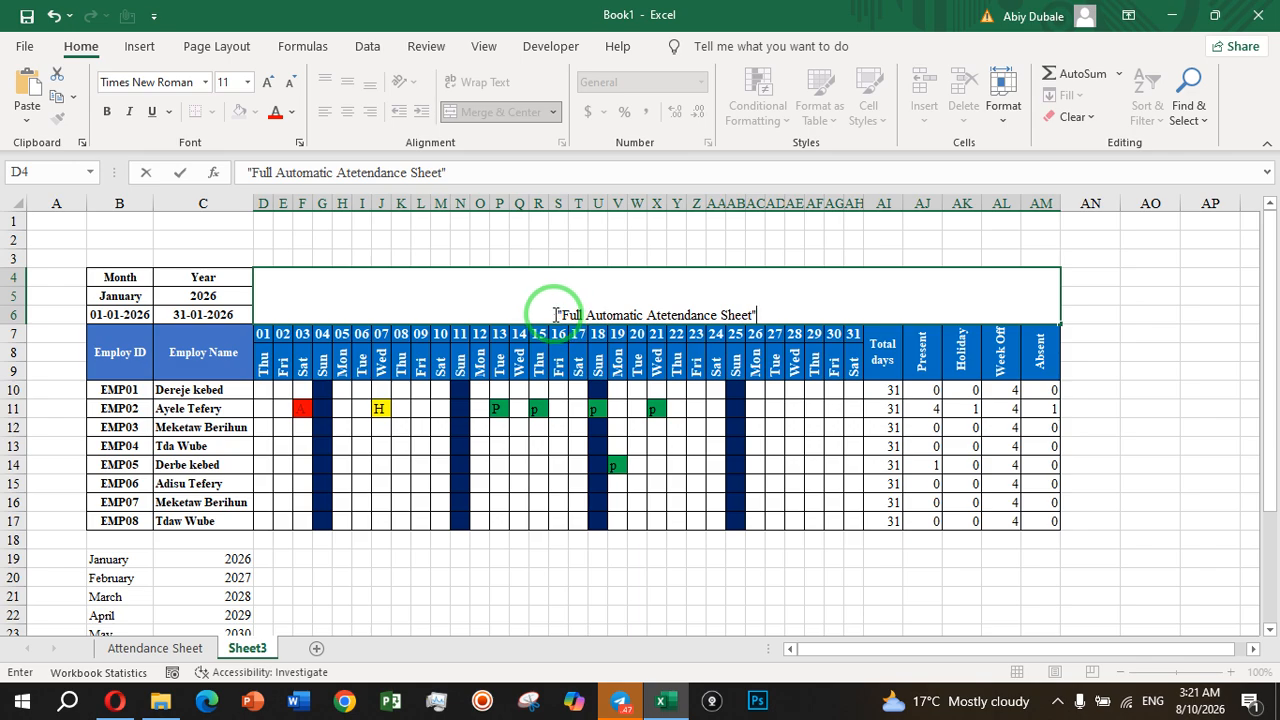
text(=)
click(766, 312)
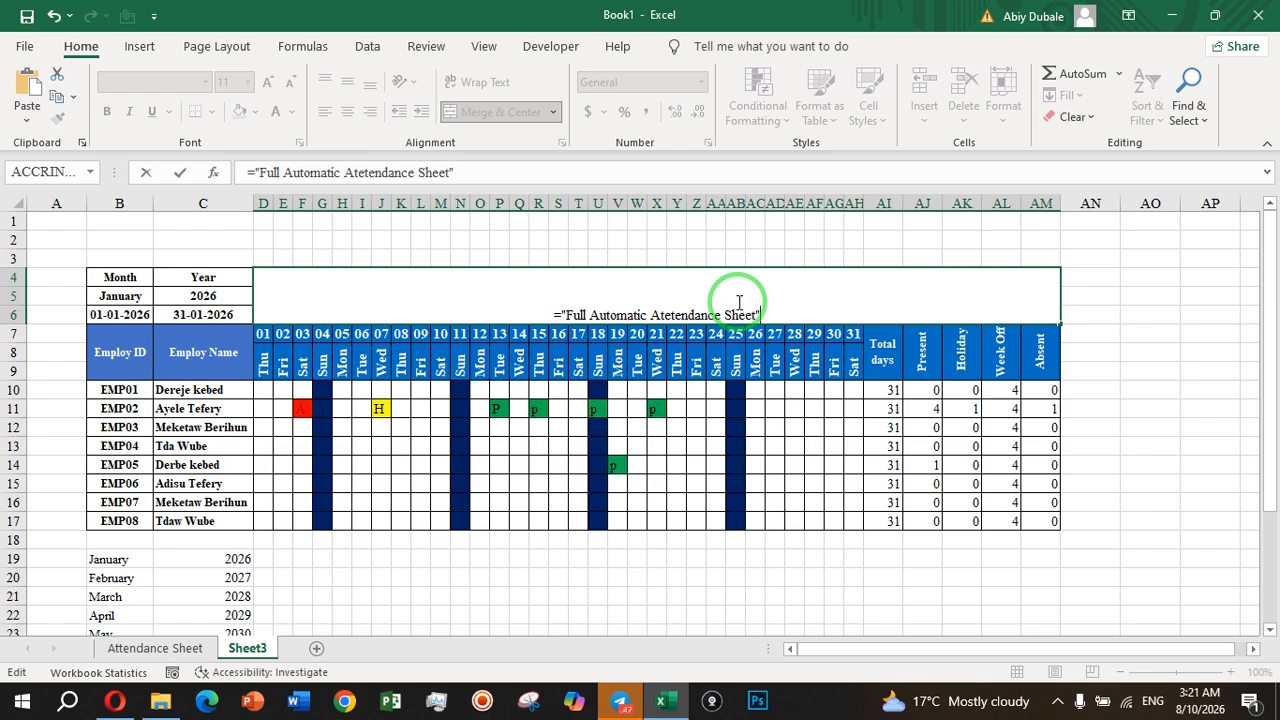
text(&)
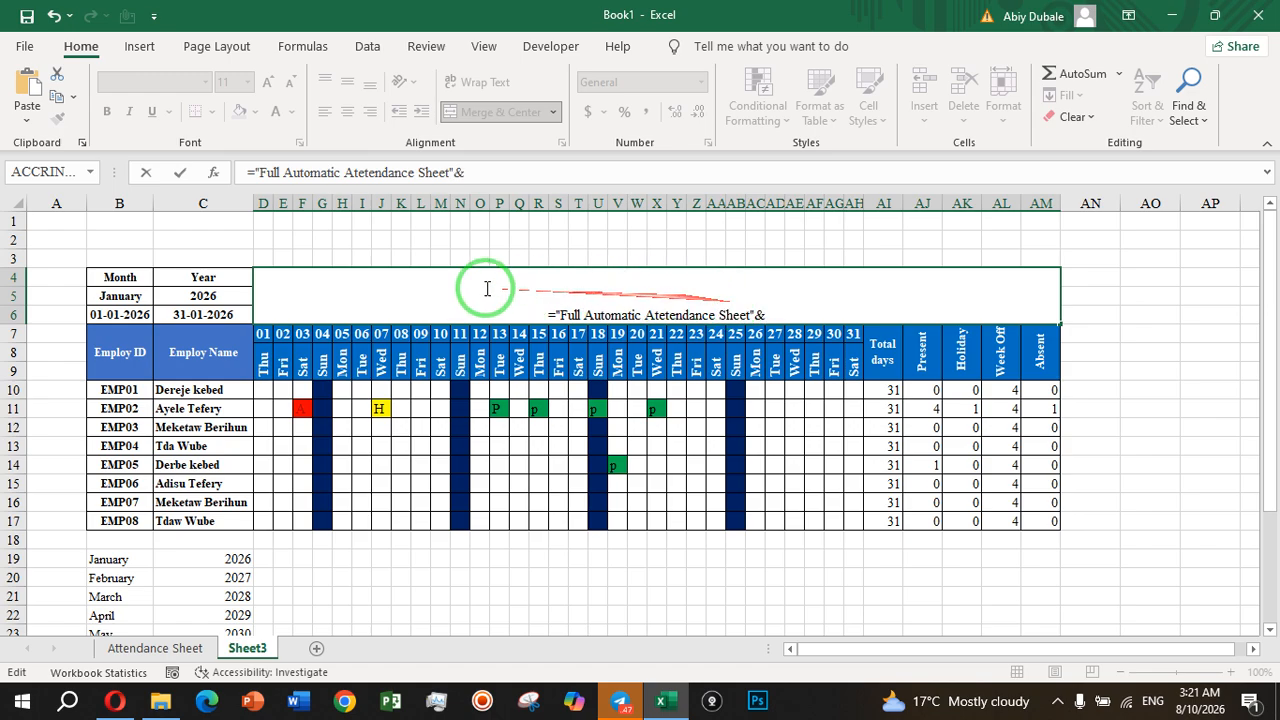
click(133, 297)
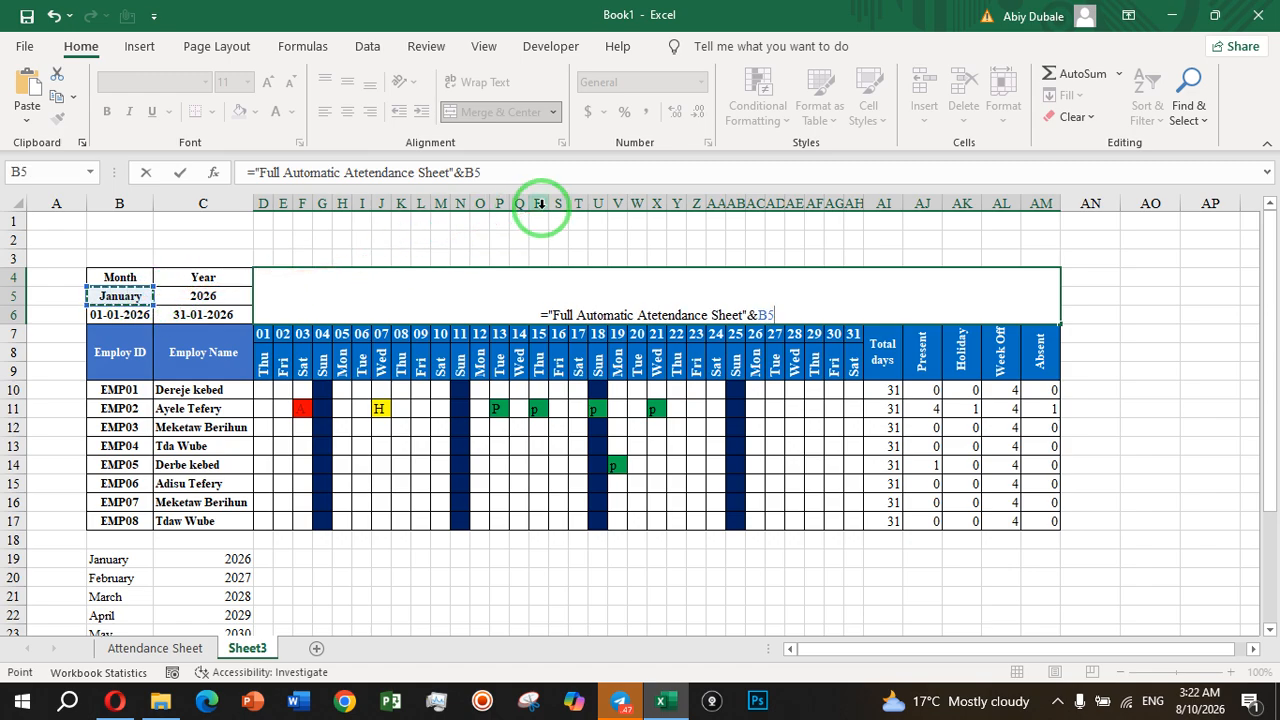
- Append an empty string and the year in C5, completing ="Full Automatic Atetendance Sheet"&B5& ""&C5
text(&)
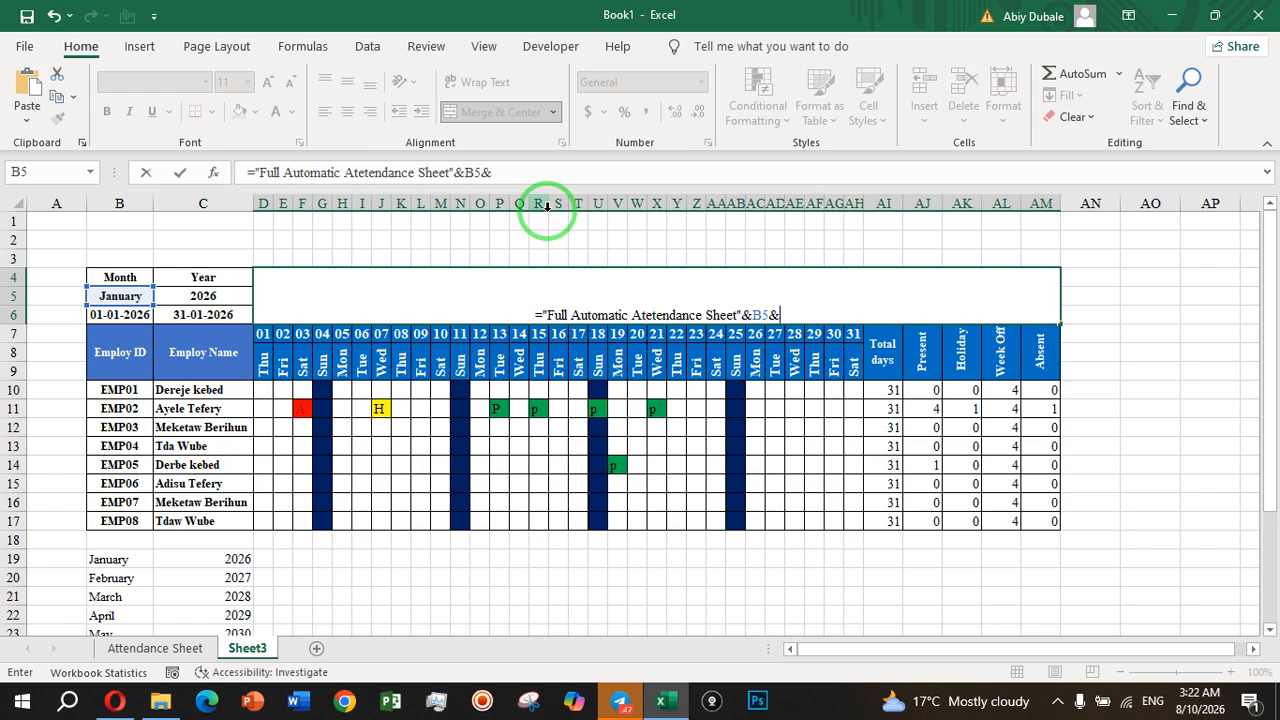
text("")
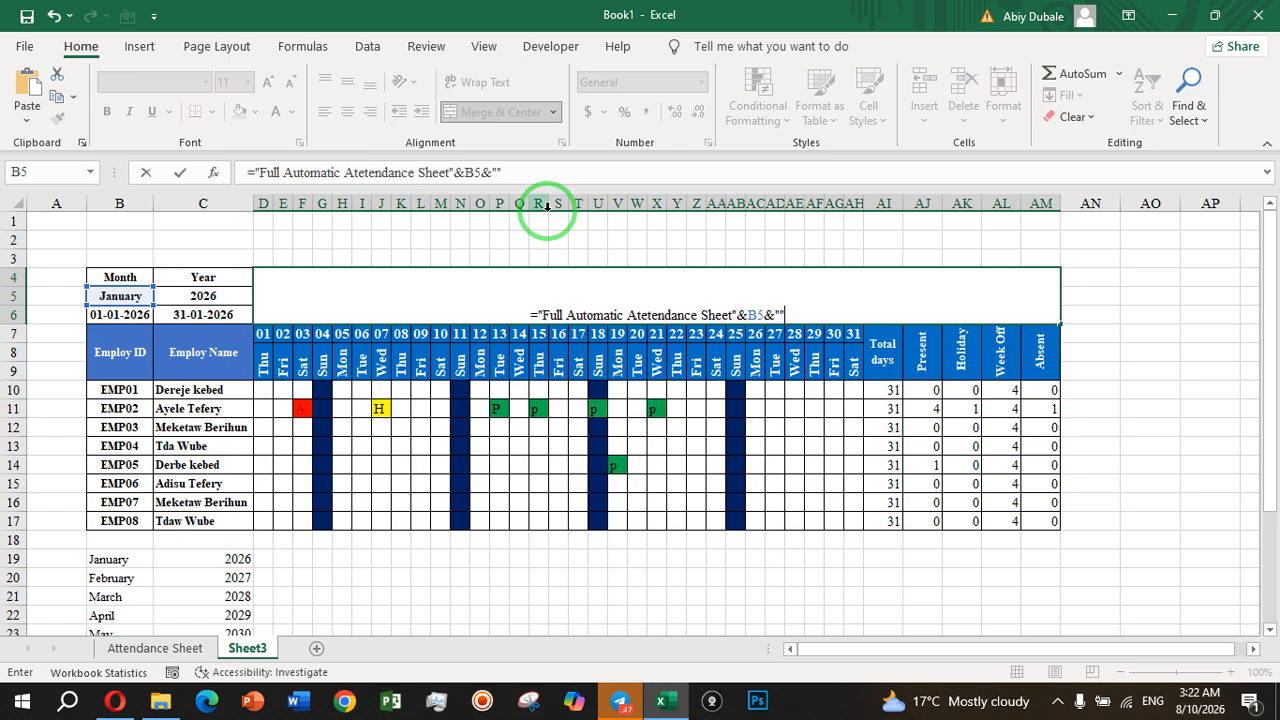
click(491, 165)
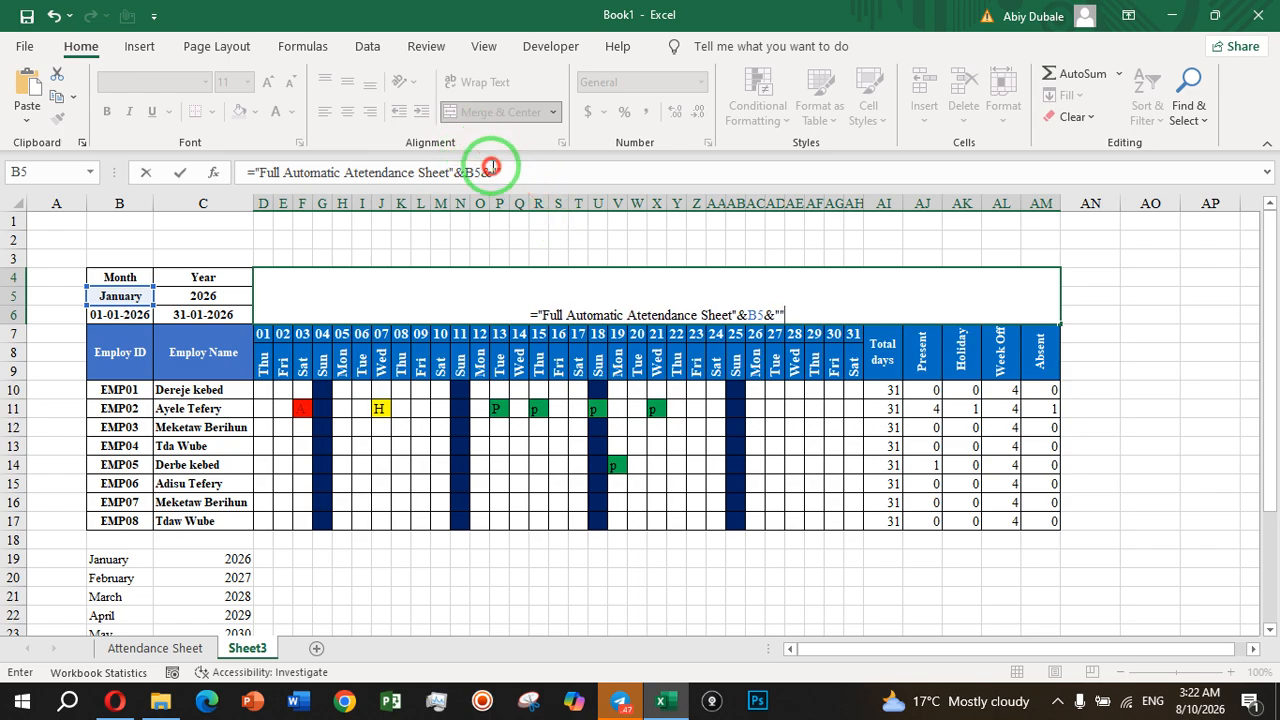
click(513, 170)
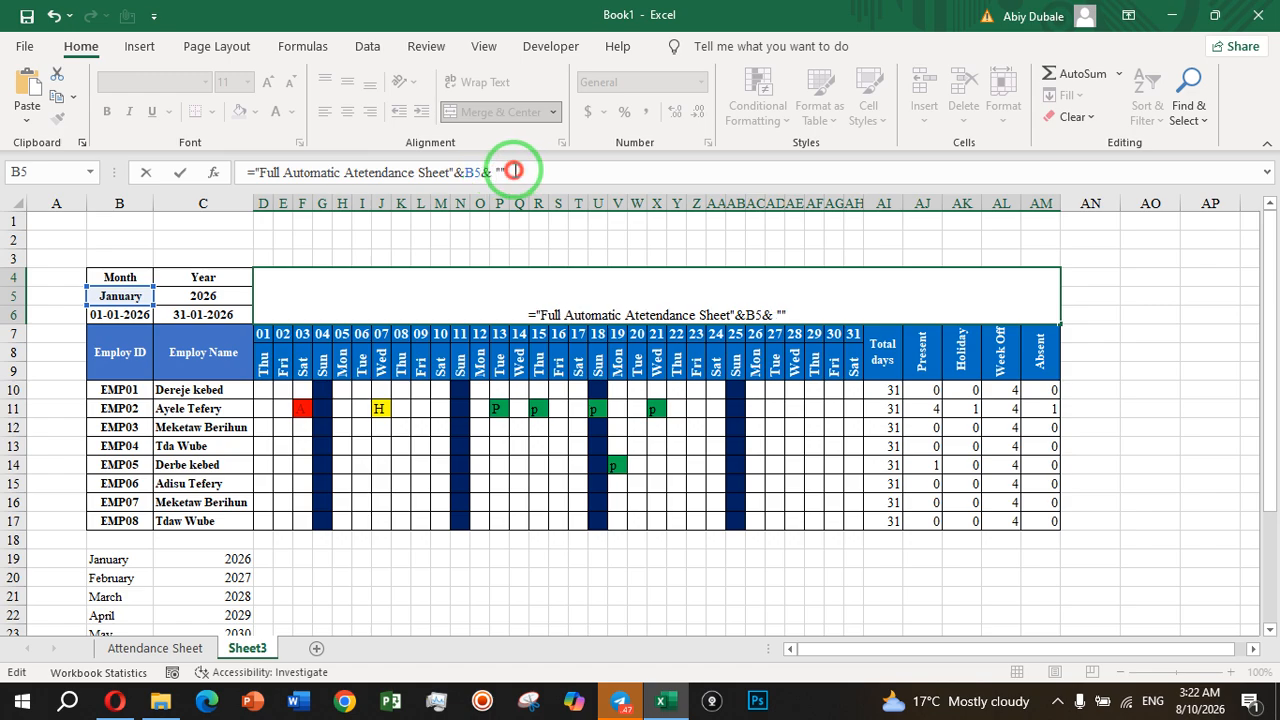
text(&)
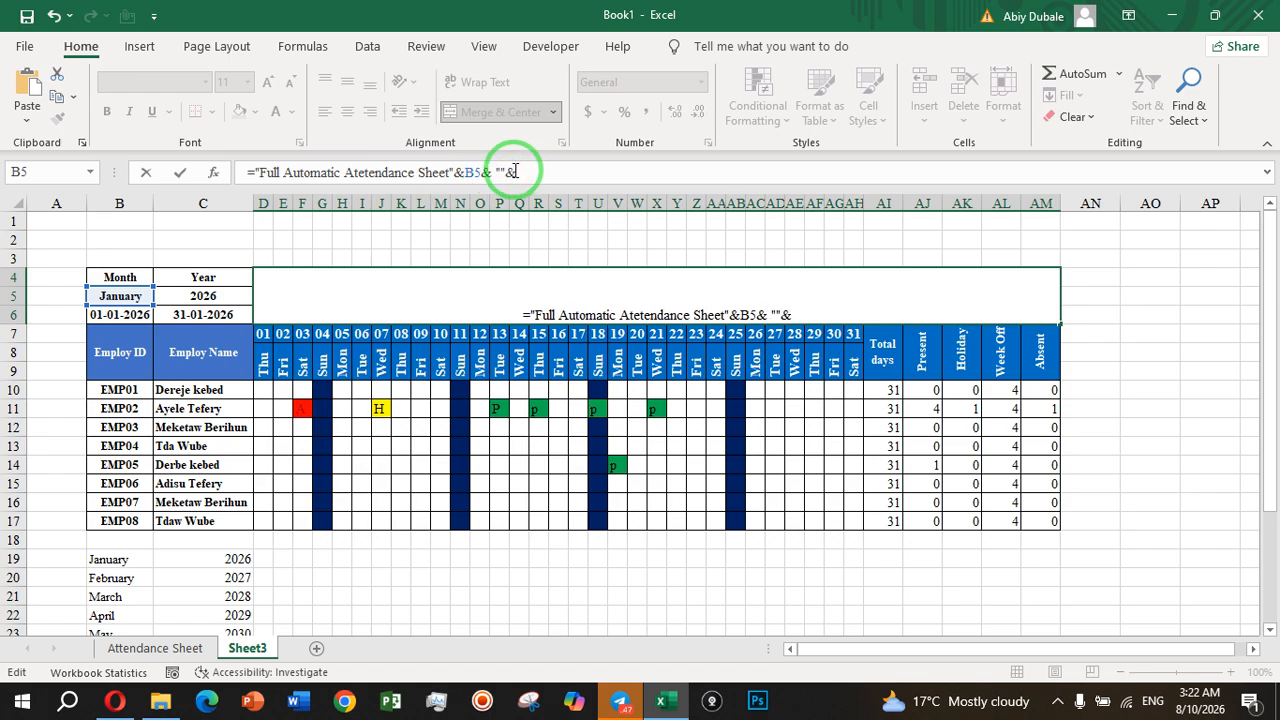
click(217, 296)
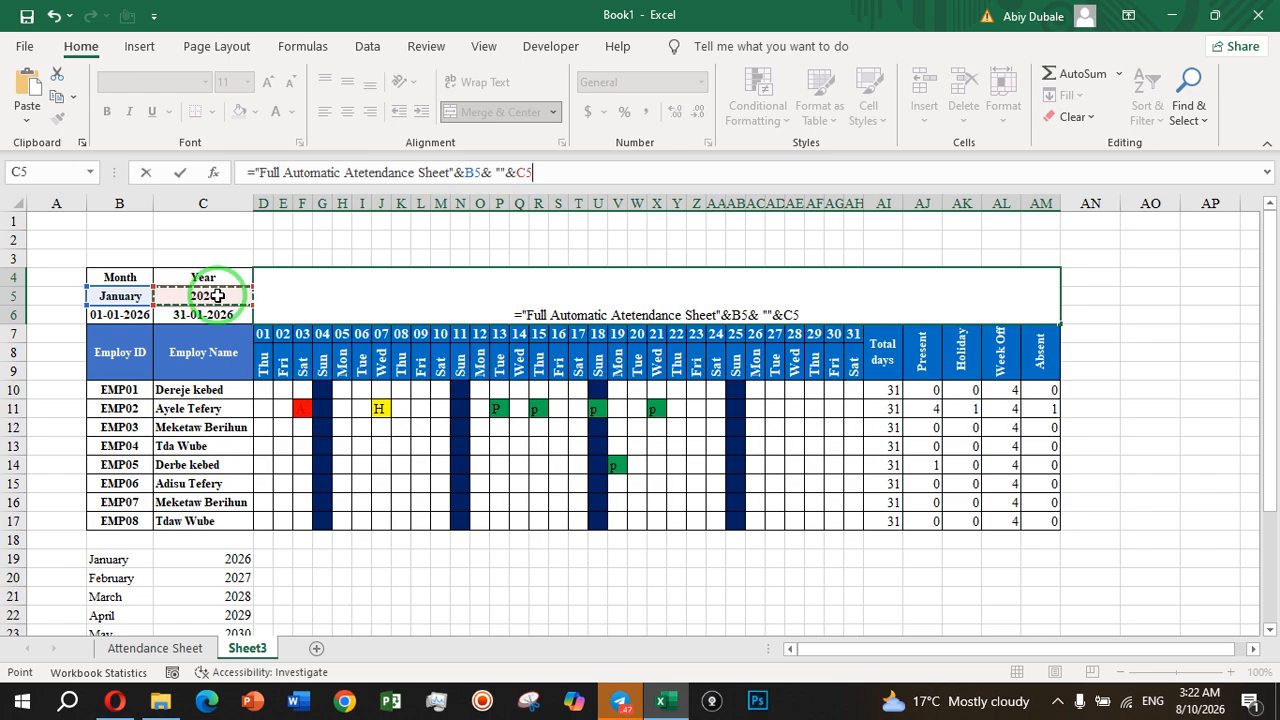
text())
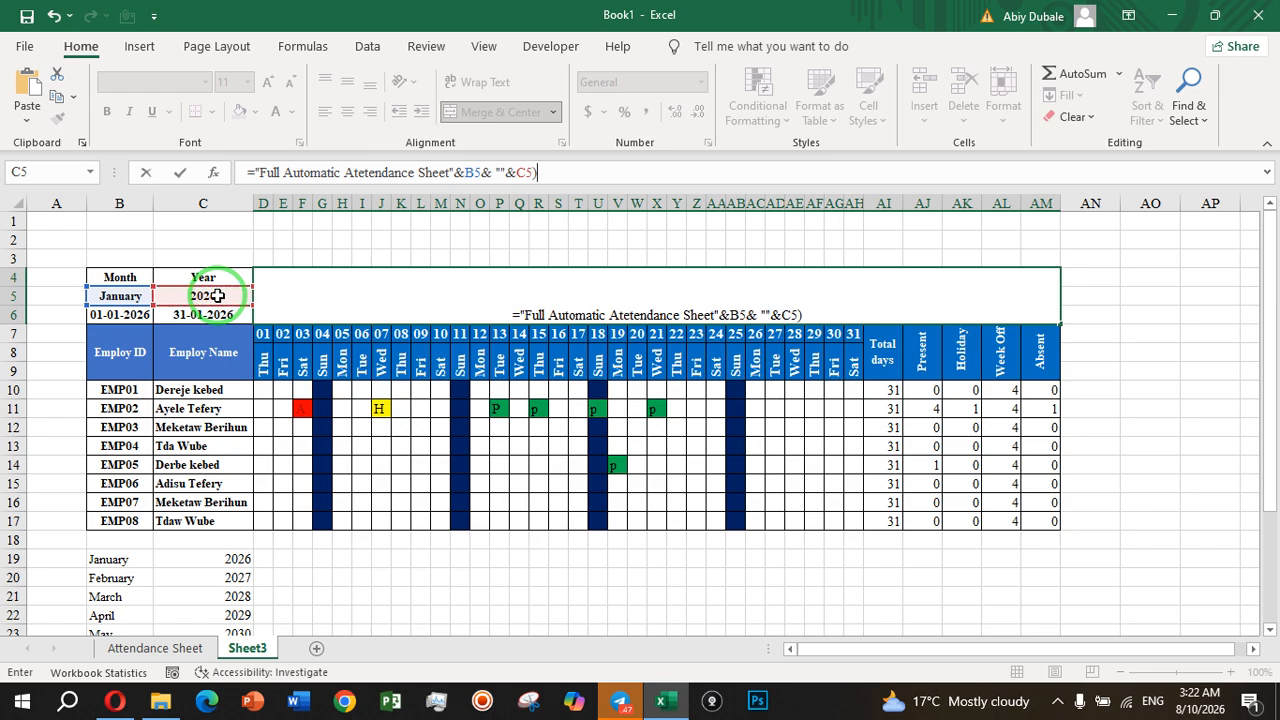
key(BackSpace)
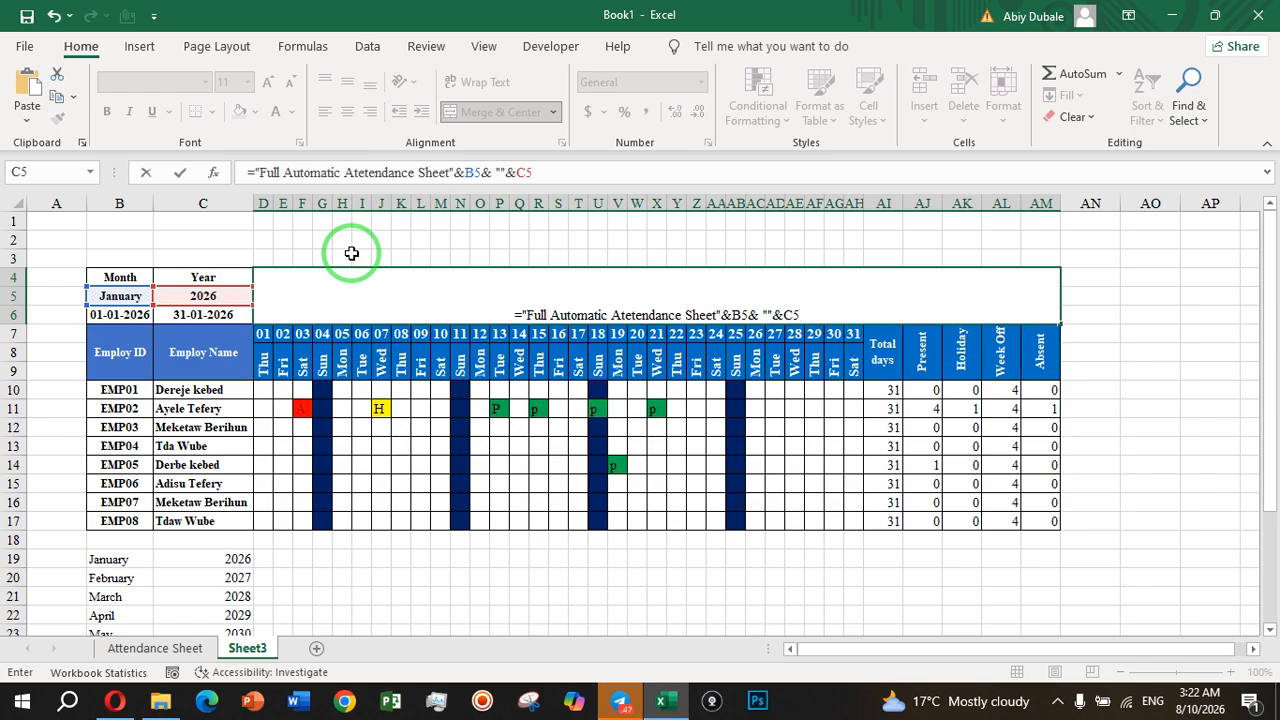
key(Return)
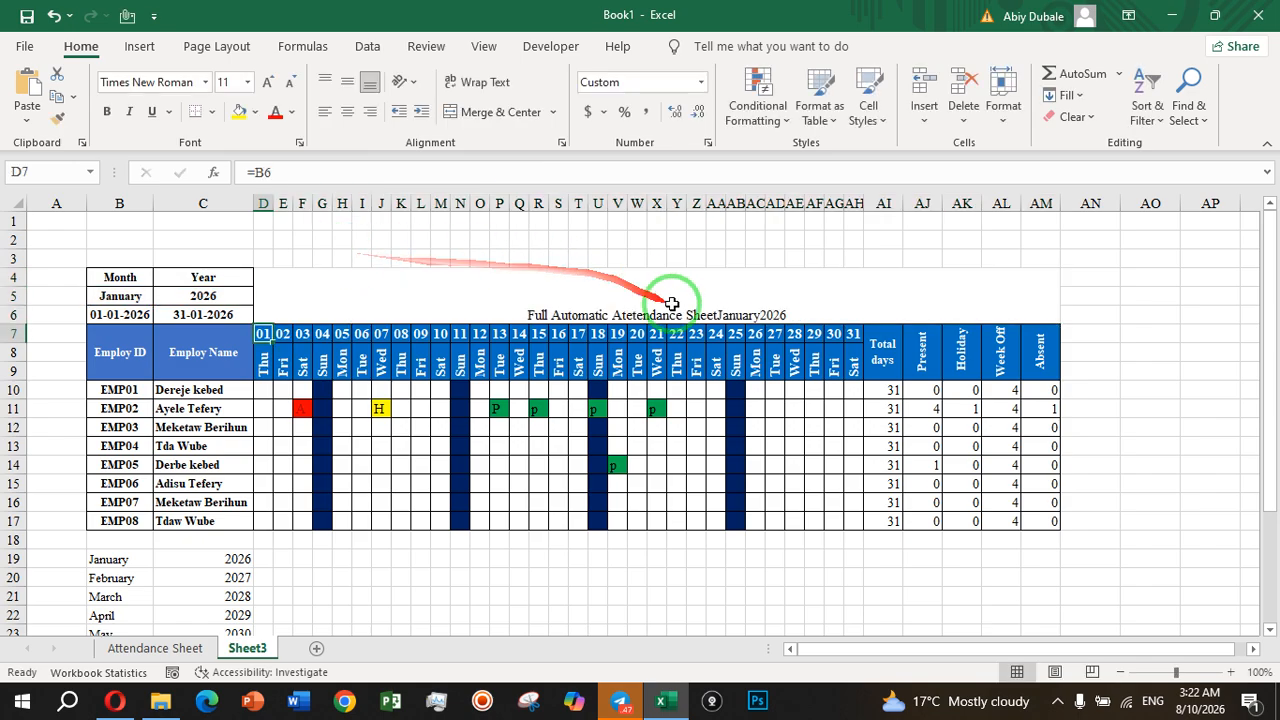
- Try font sizes 48 and 36 on the sheet title in D4, and settle on 28
click(720, 313)
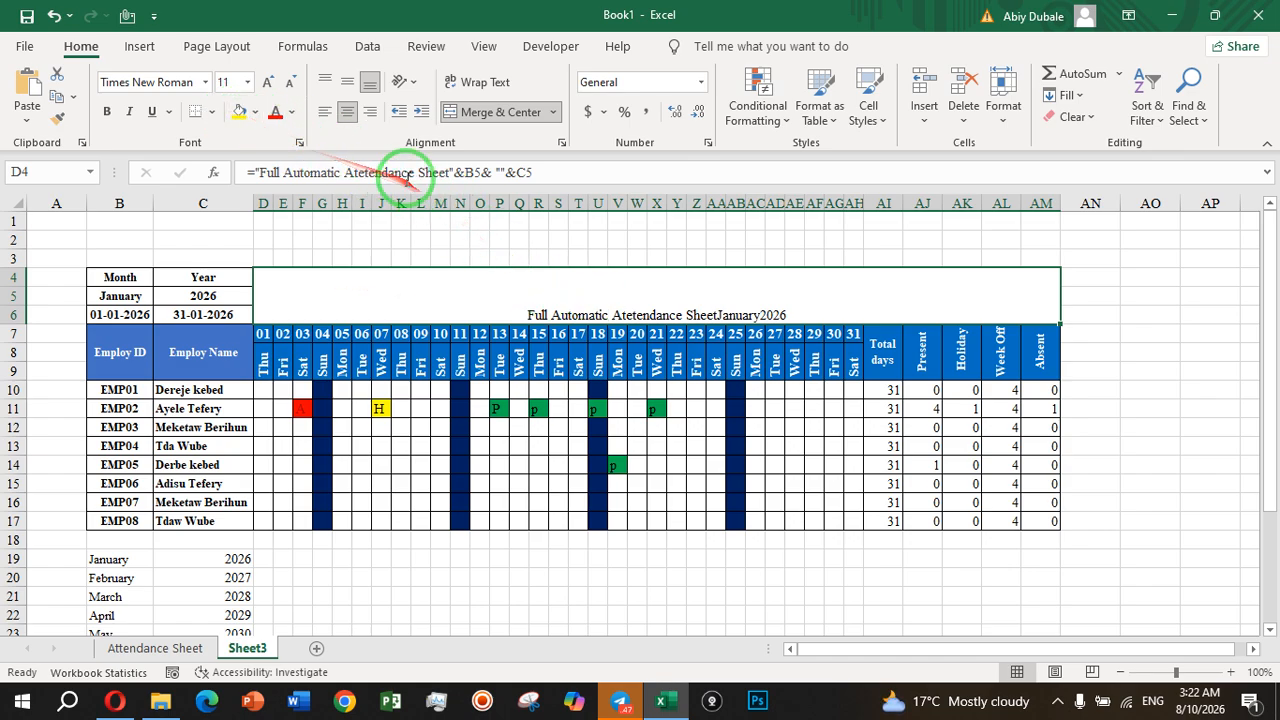
click(248, 83)
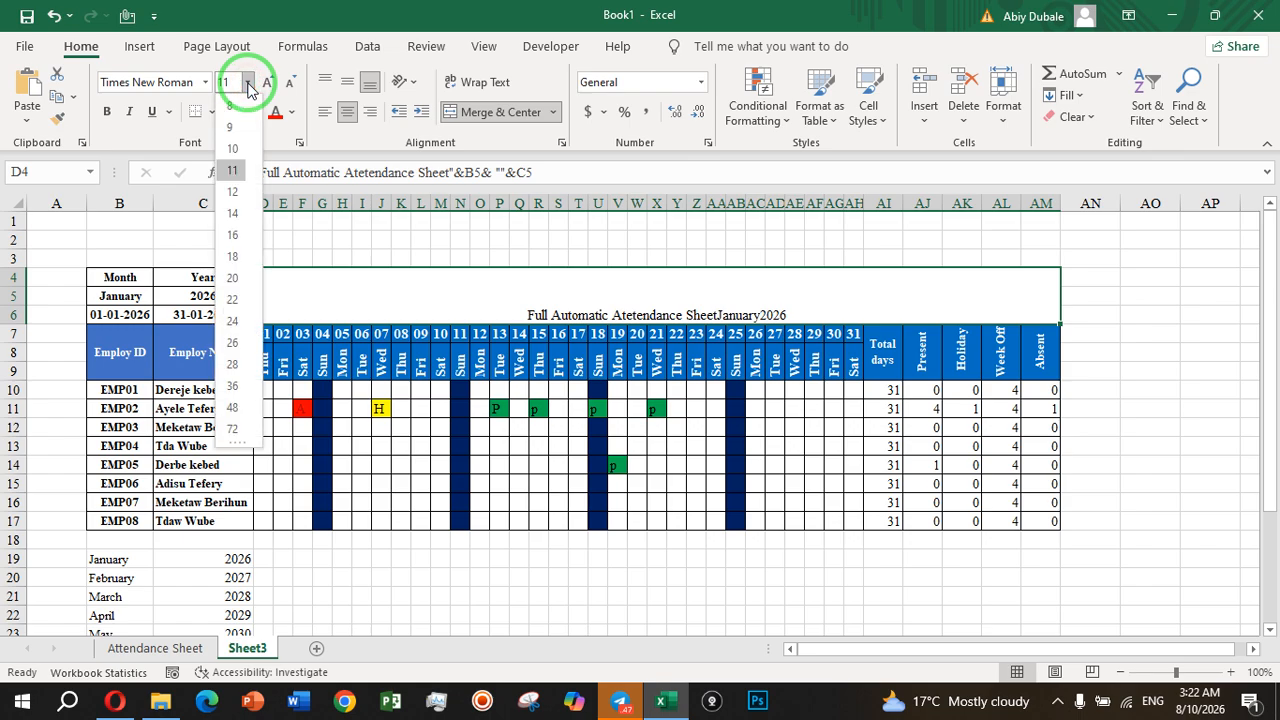
click(236, 407)
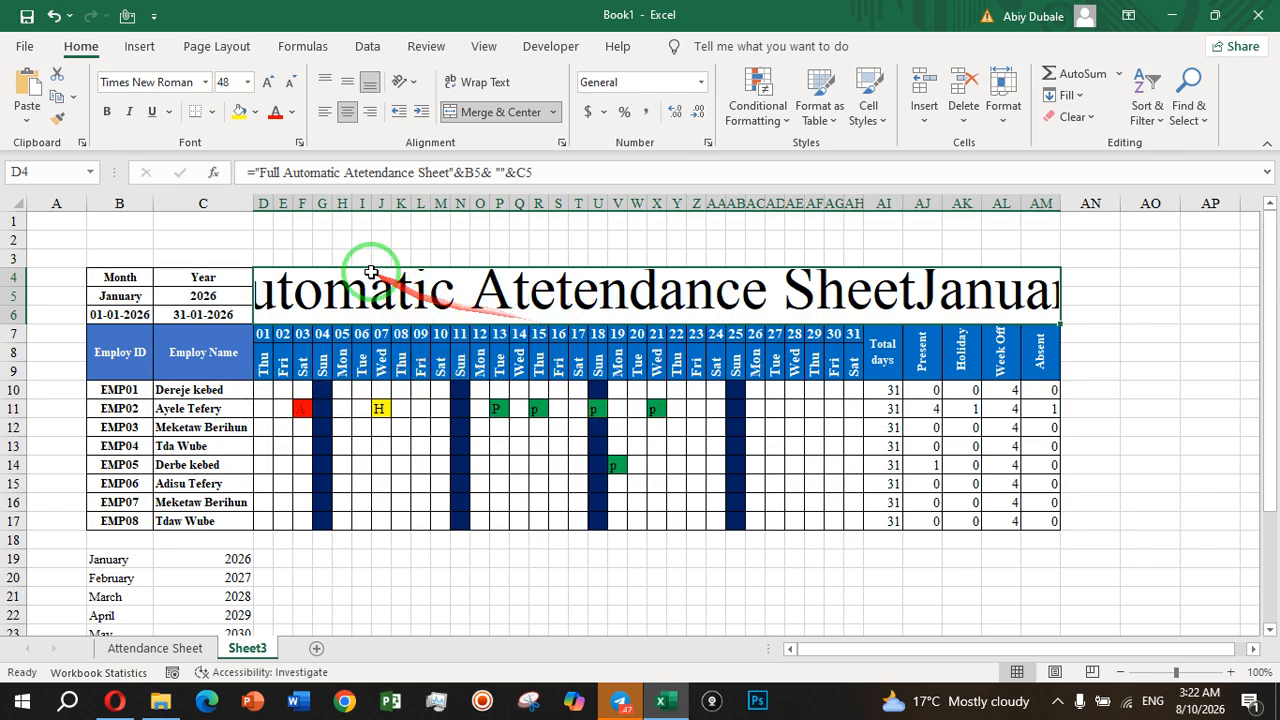
click(247, 82)
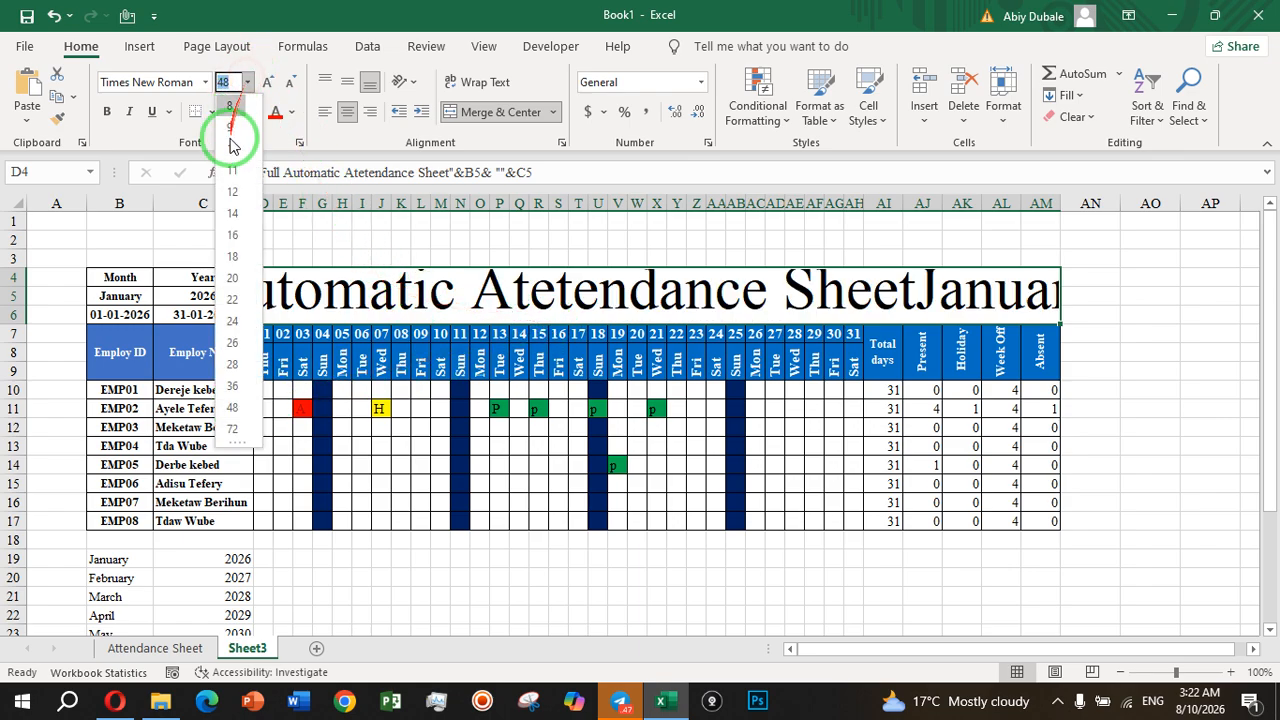
click(237, 387)
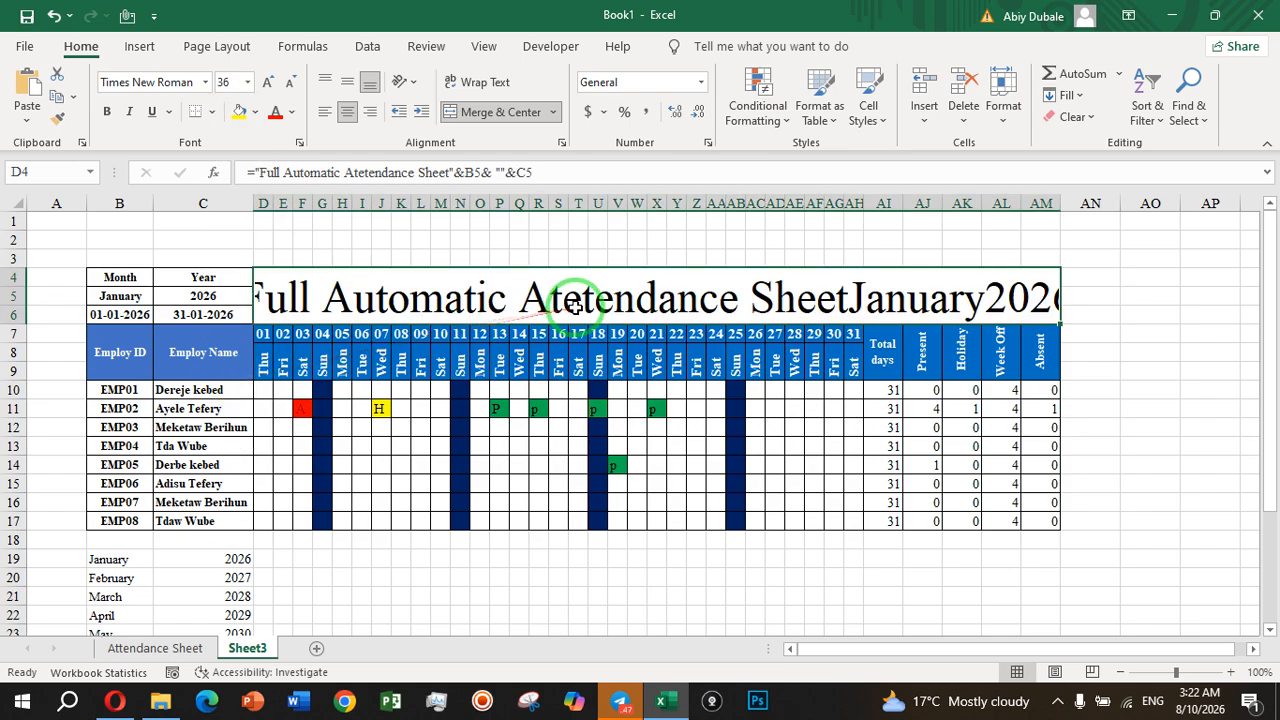
click(249, 82)
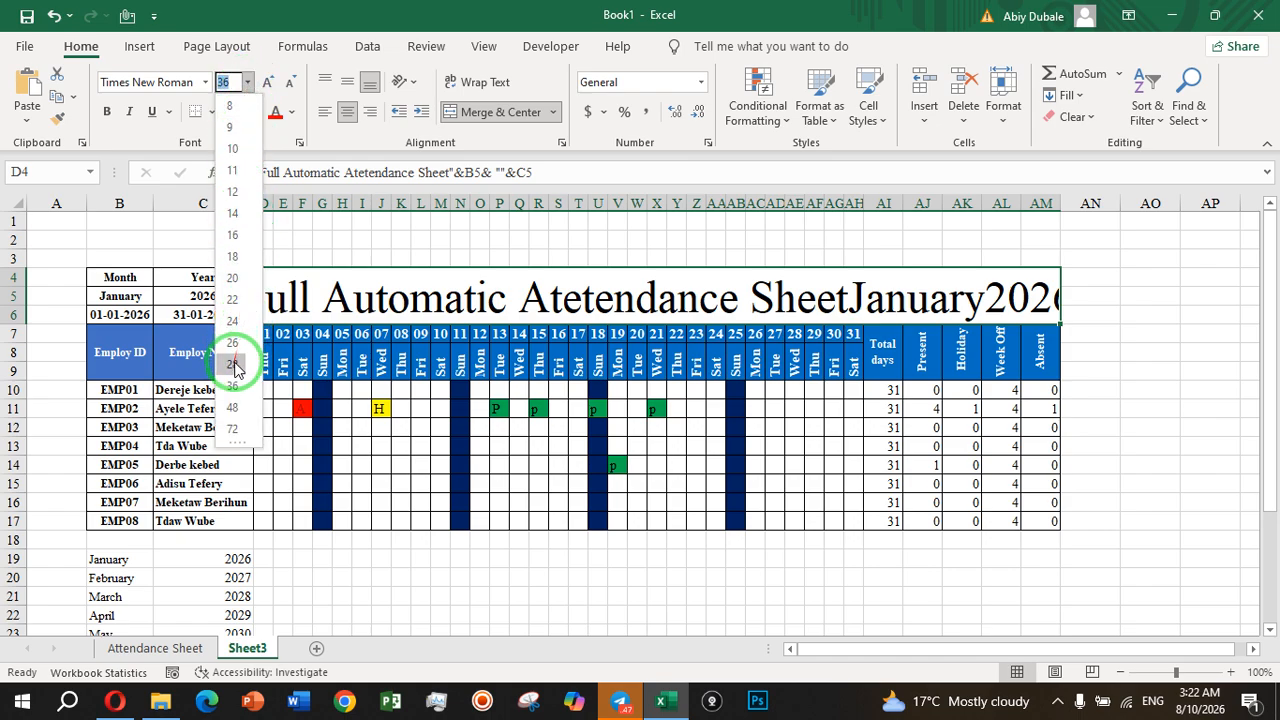
click(233, 364)
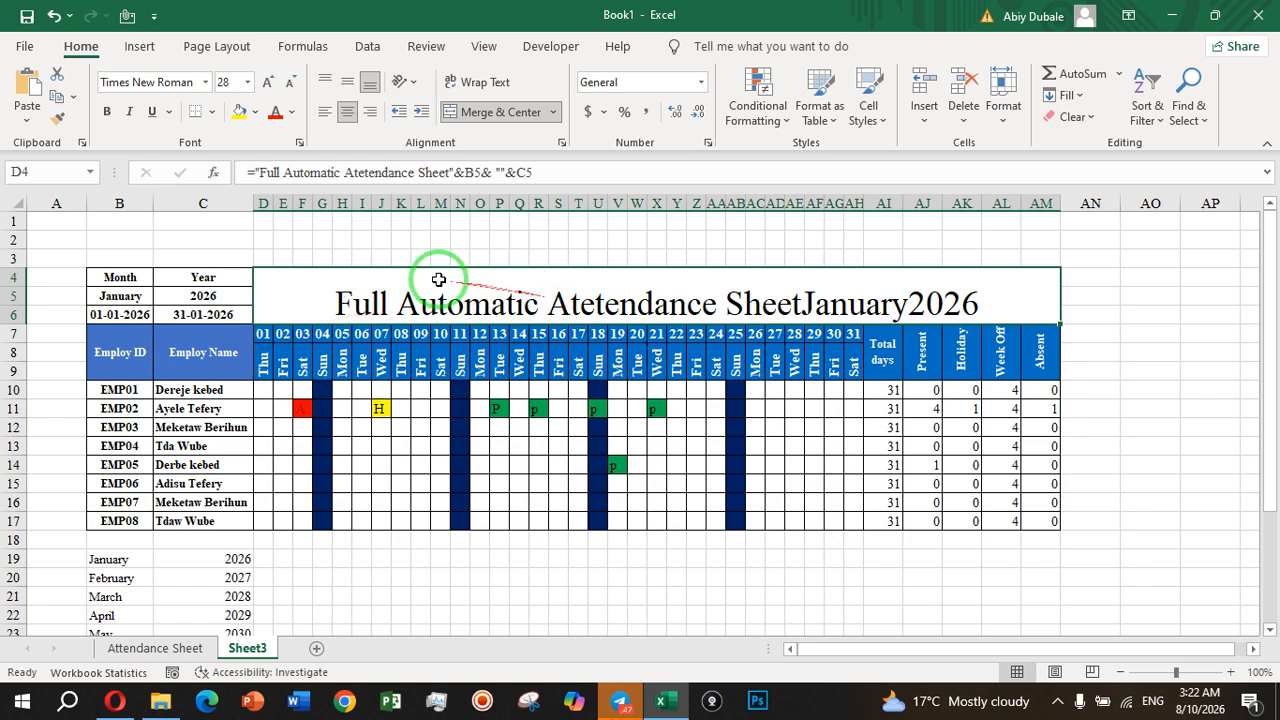
- Fill the merged title cell D4 with a lighter blue theme shade and set its font color to white
drag(309, 280, 568, 303)
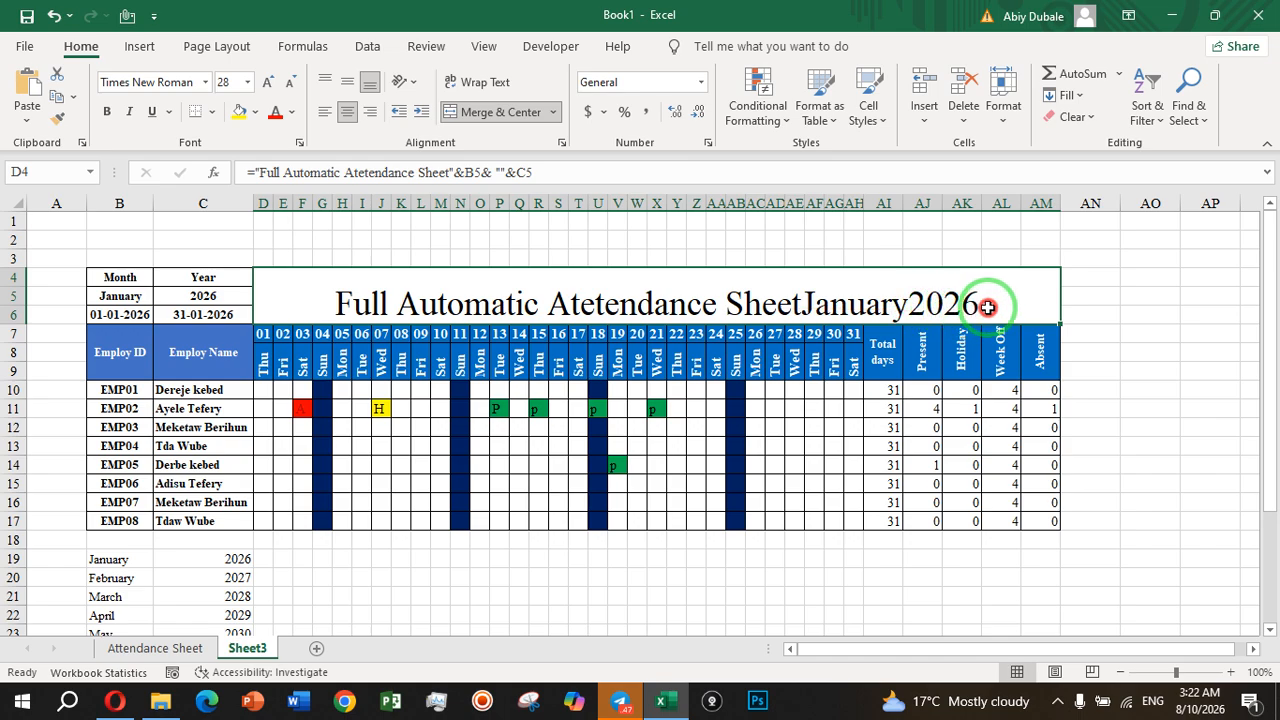
click(258, 113)
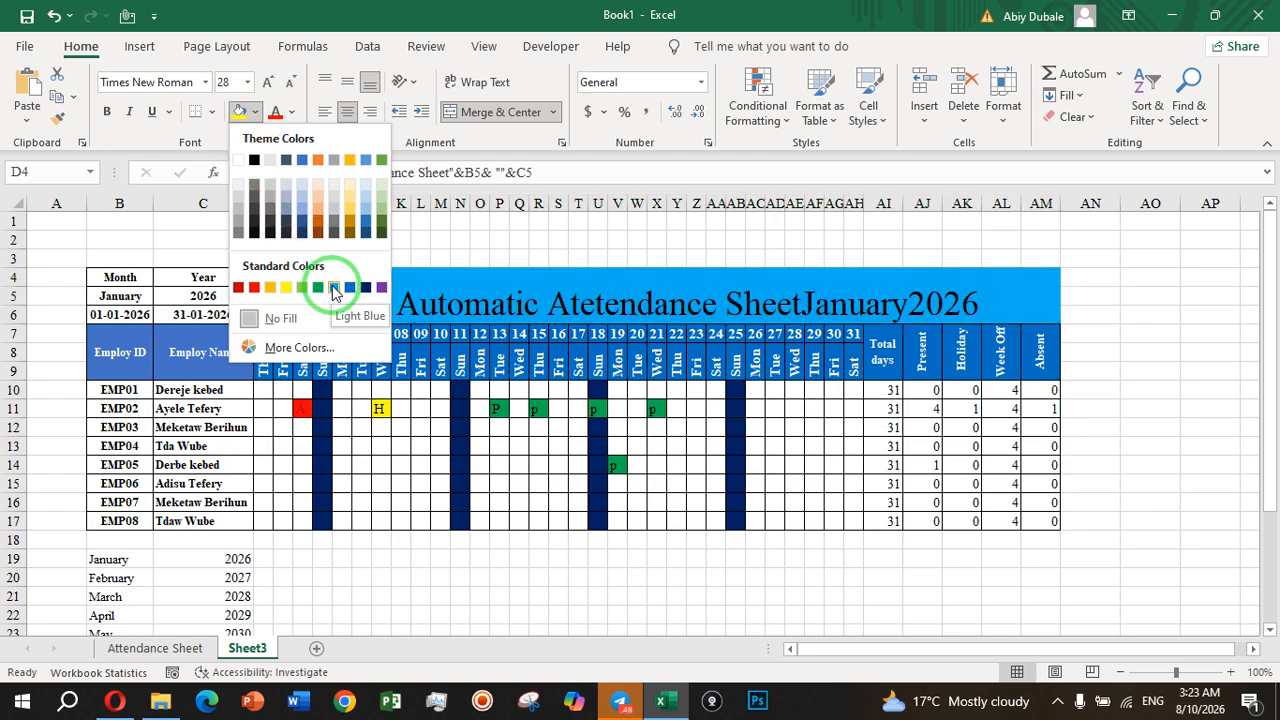
click(305, 215)
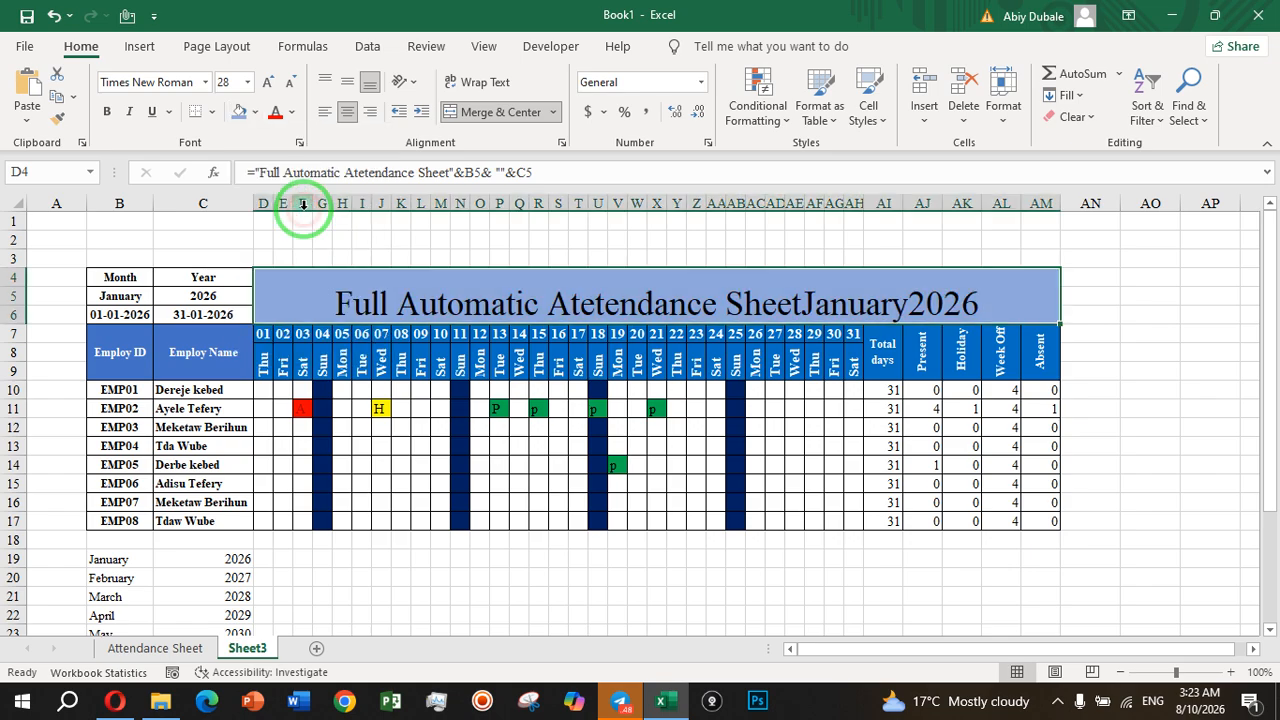
click(291, 112)
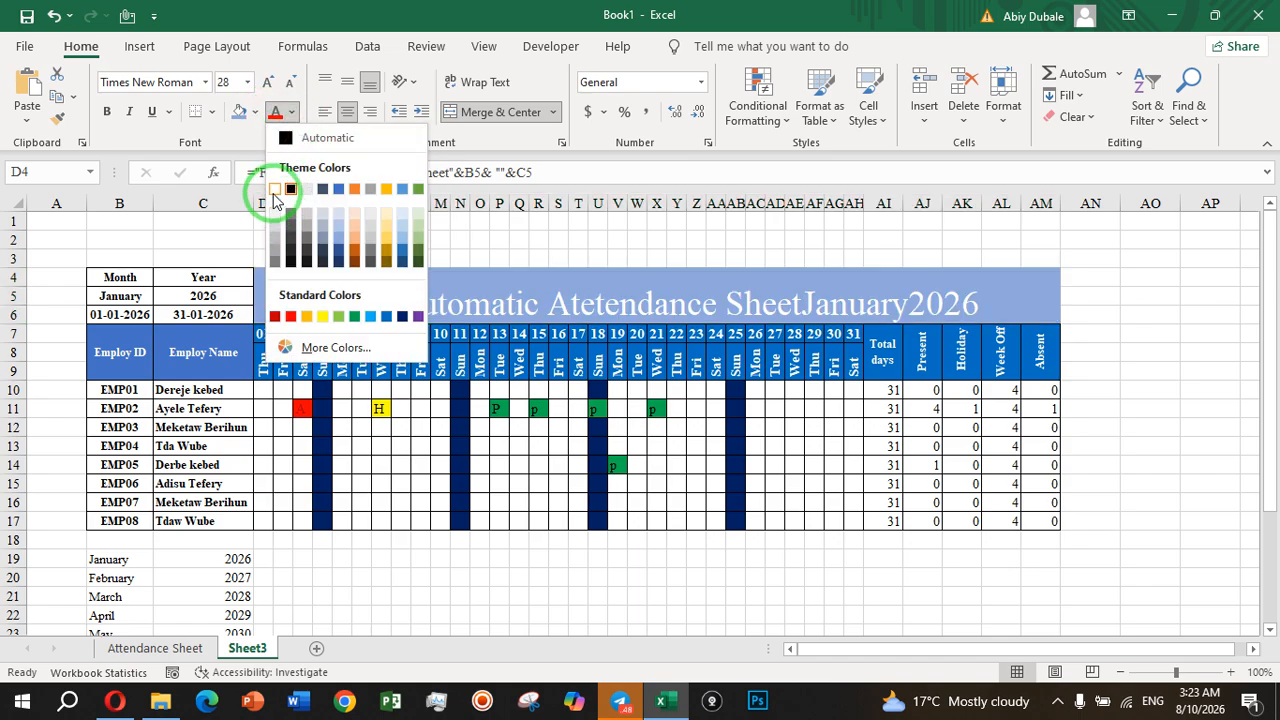
click(274, 190)
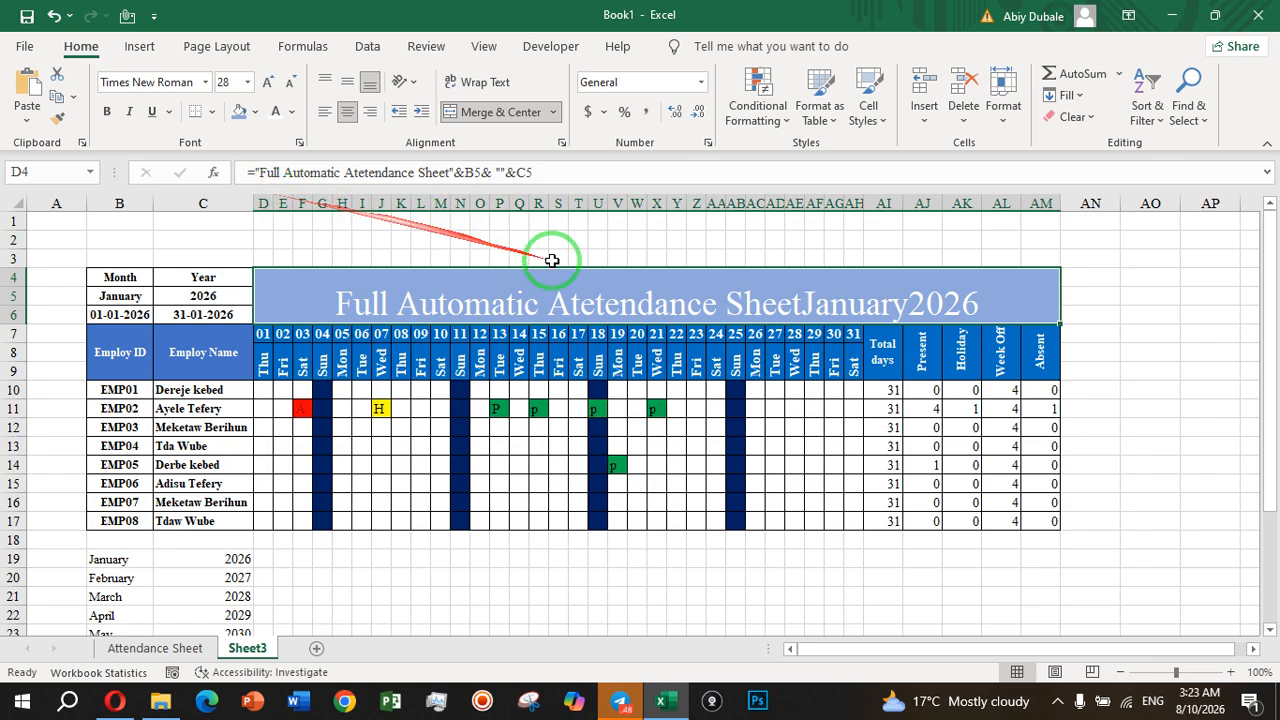
- Change the title cell's fill to the standard Blue and align the title text to the vertical middle
click(735, 408)
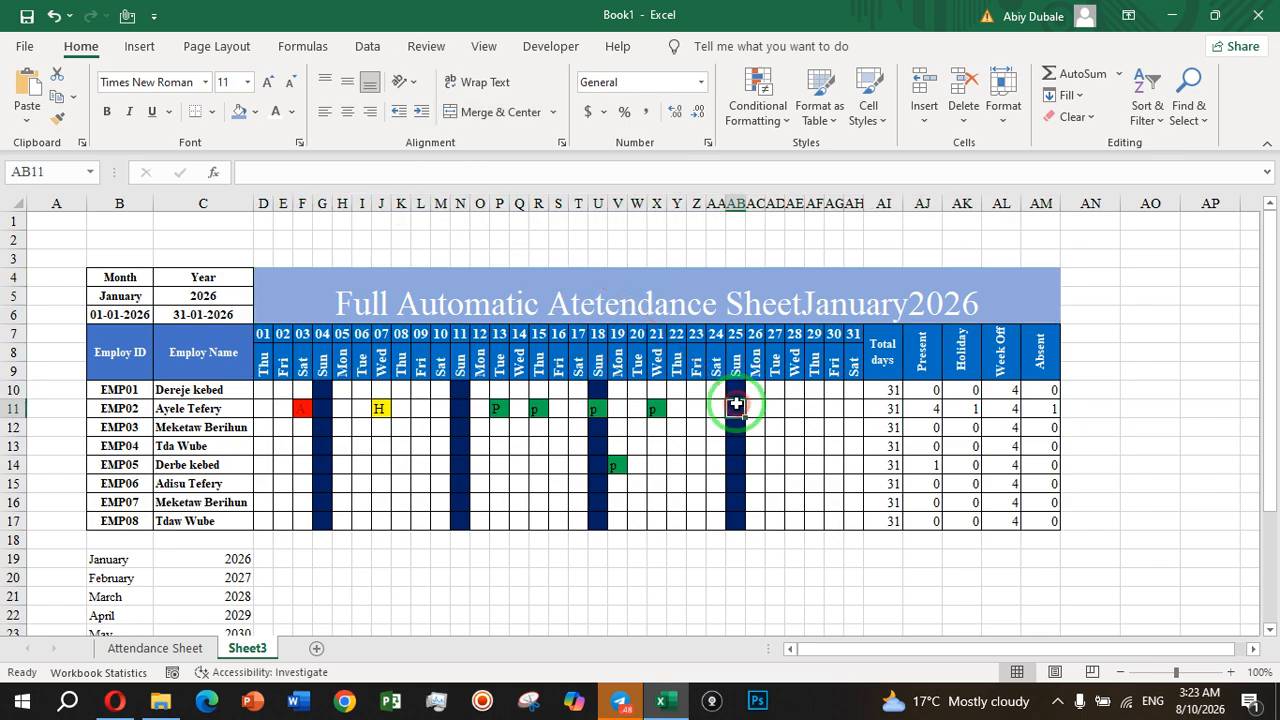
click(757, 288)
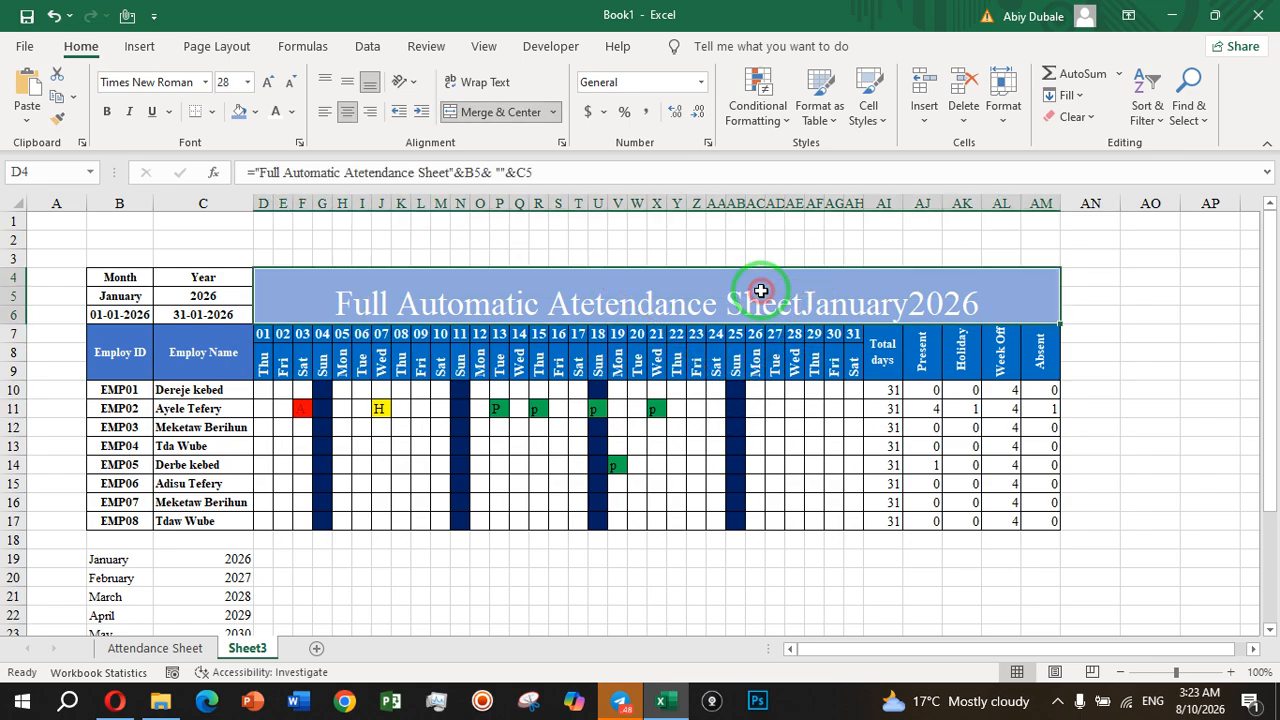
click(257, 112)
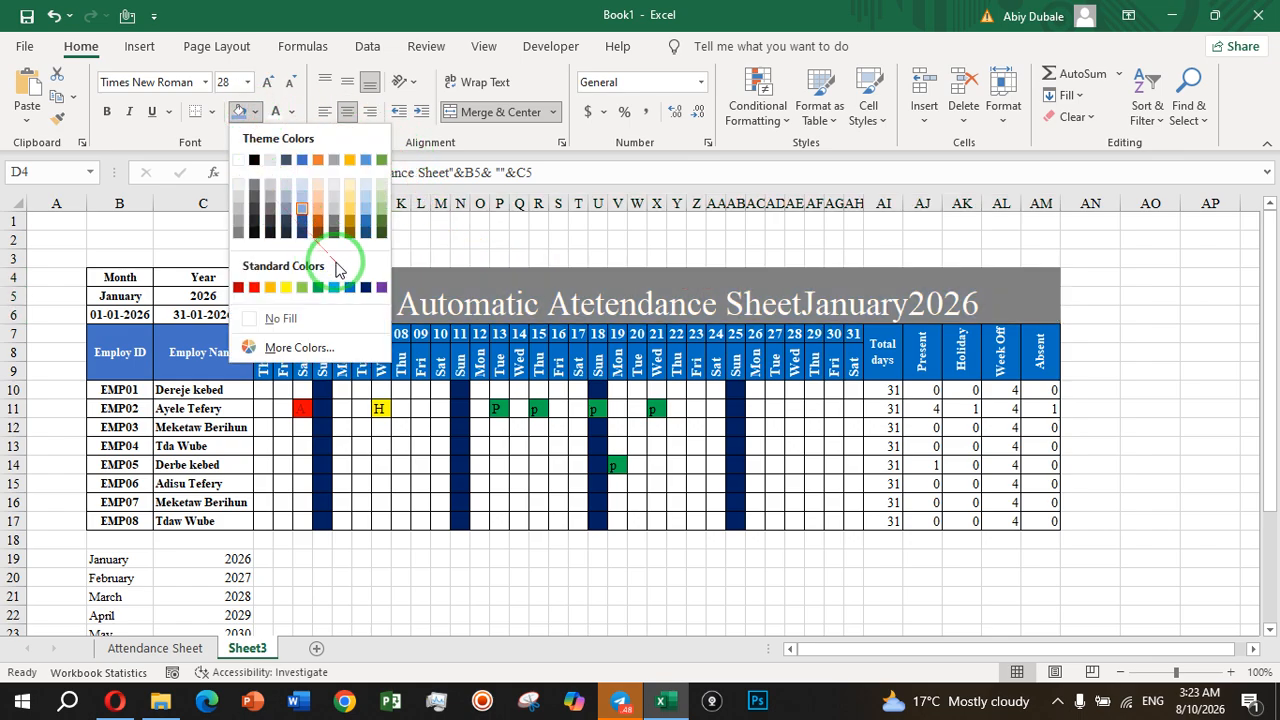
click(351, 288)
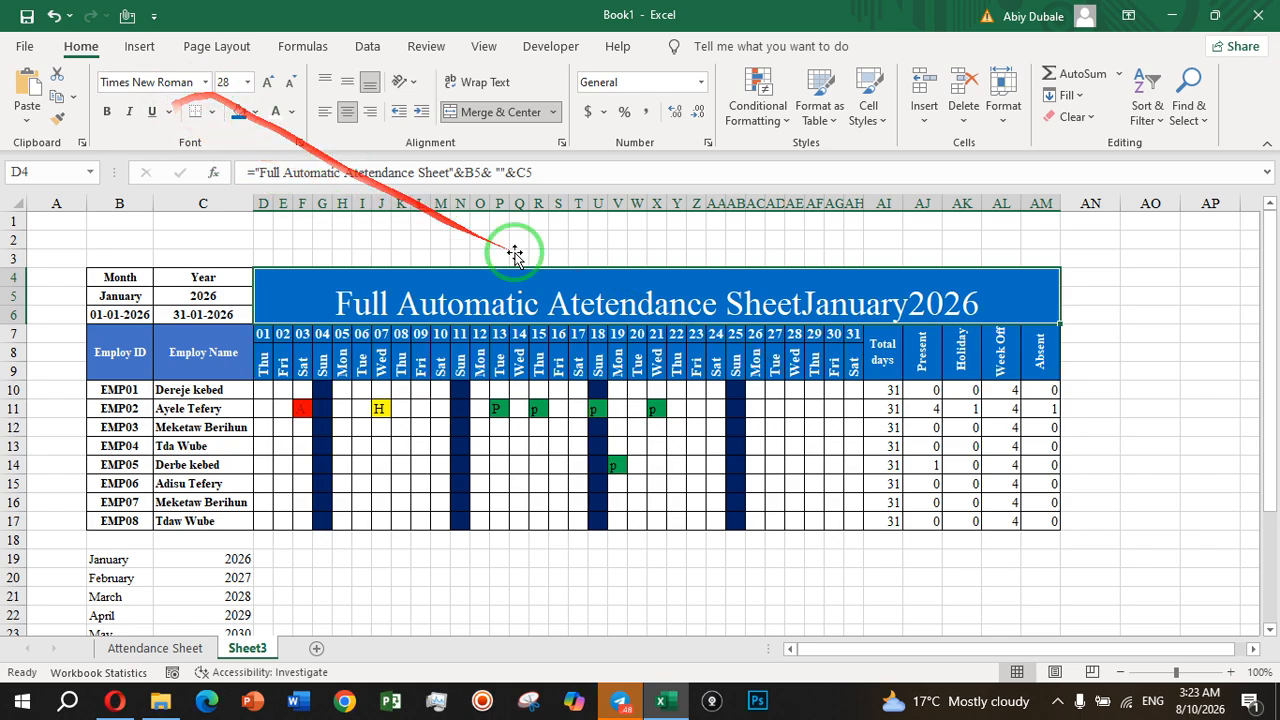
click(342, 85)
click(912, 462)
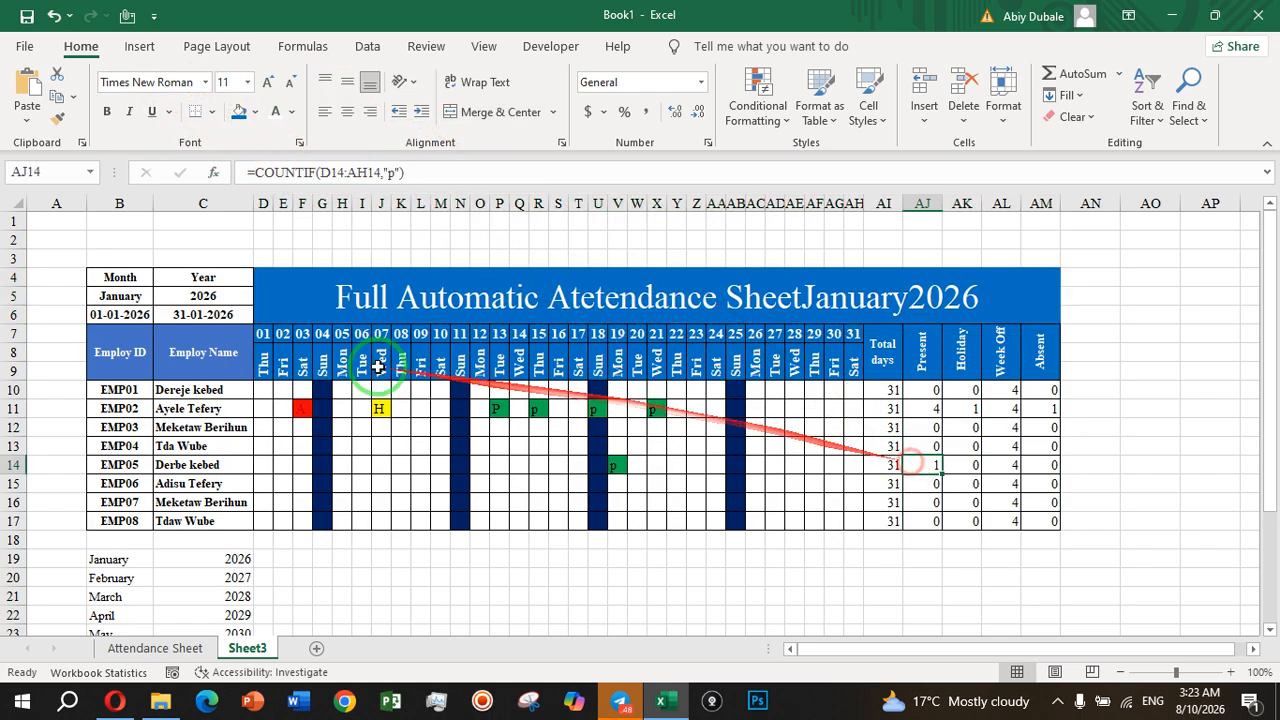
- Set the month in B5 to March to test the dynamic title
click(141, 295)
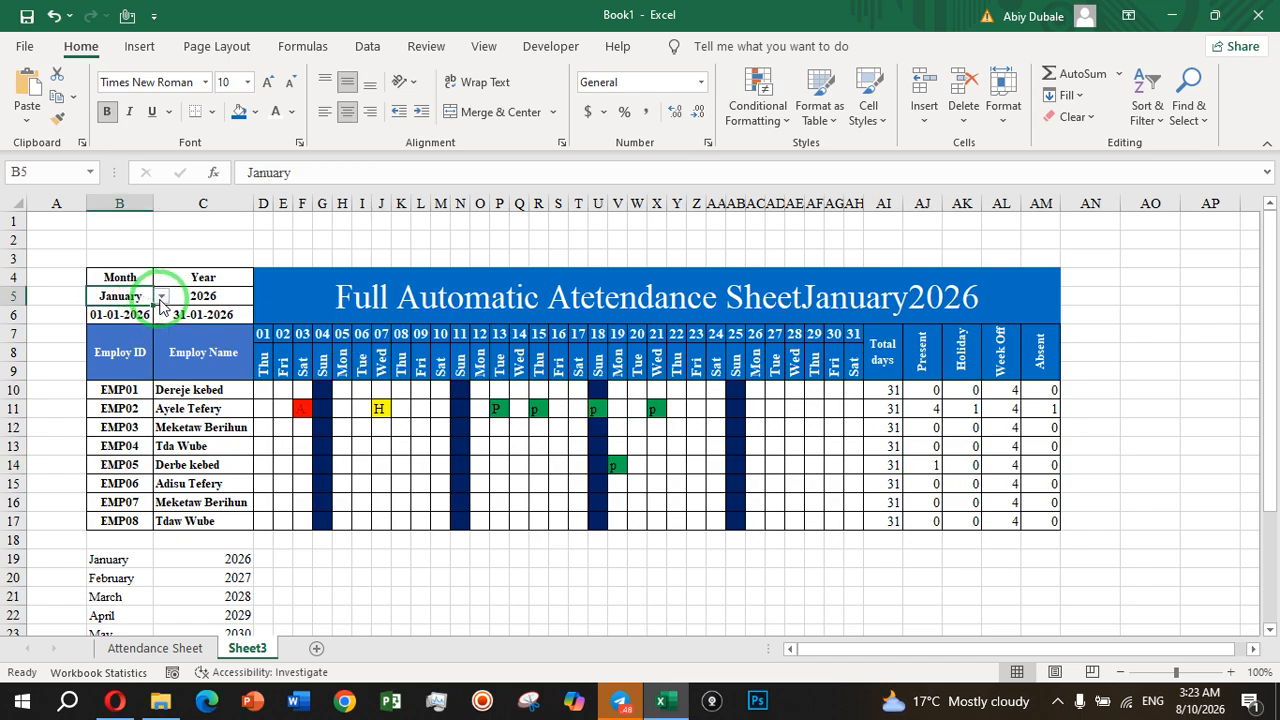
click(161, 298)
click(131, 342)
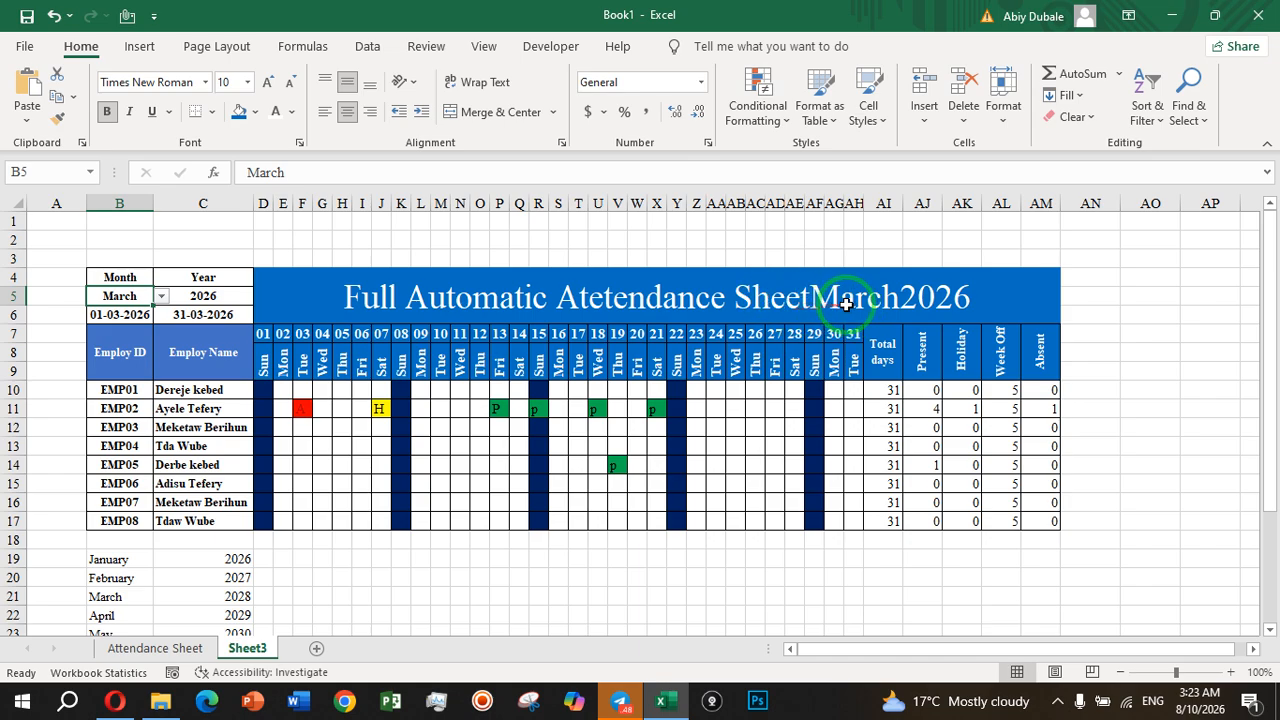
- Edit the title formula in D4 to add a spaced hyphen after the text, giving ="Full Automatic Atetendance Sheet - "&B5& ""&C5
double_click(817, 302)
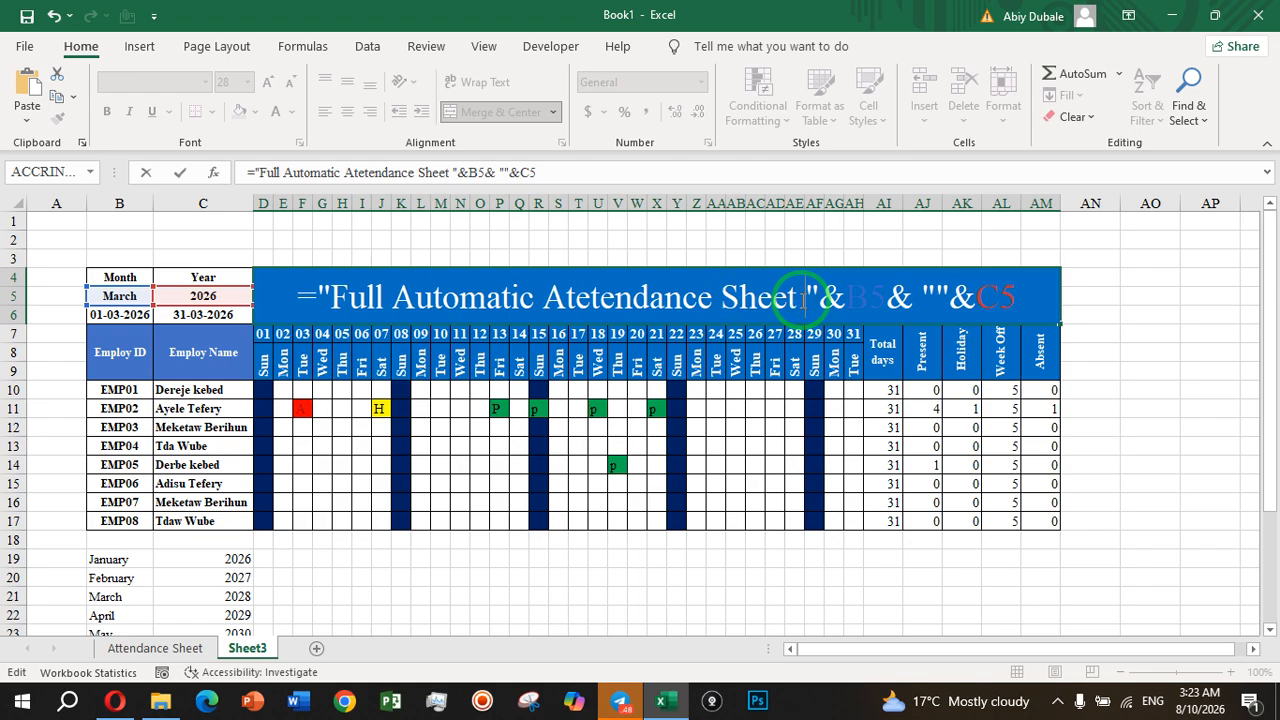
text(-)
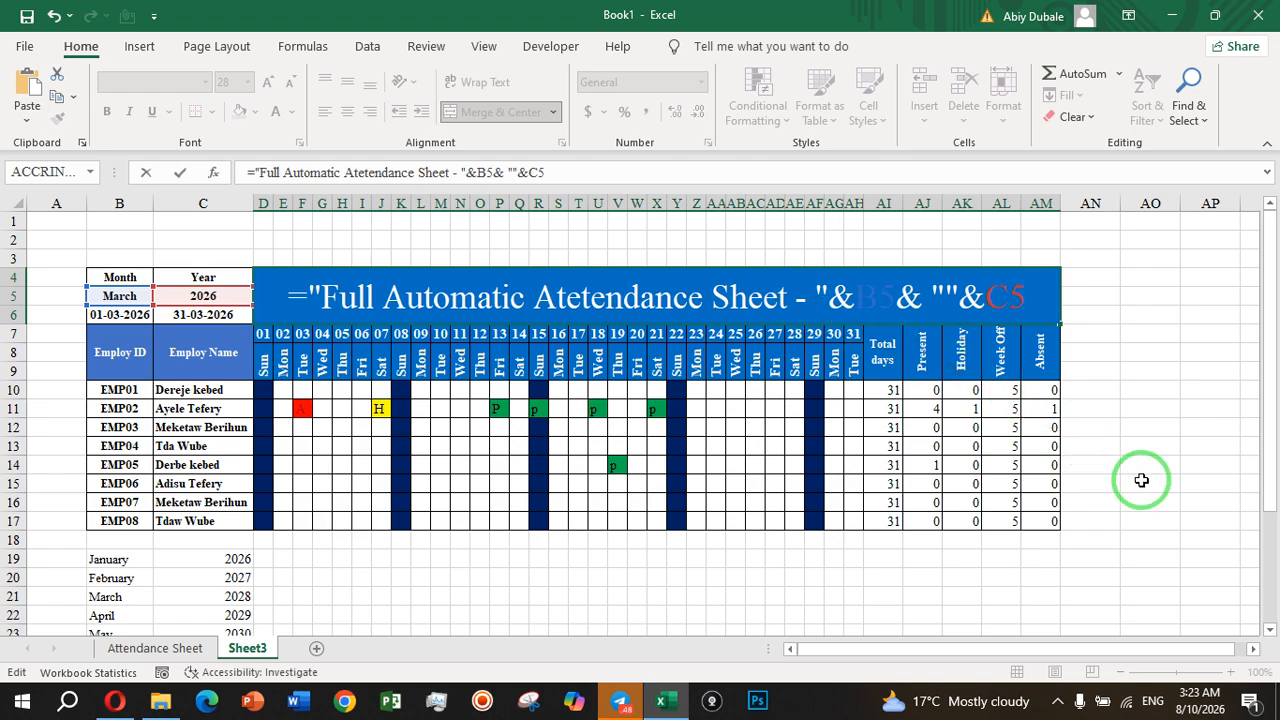
key(Return)
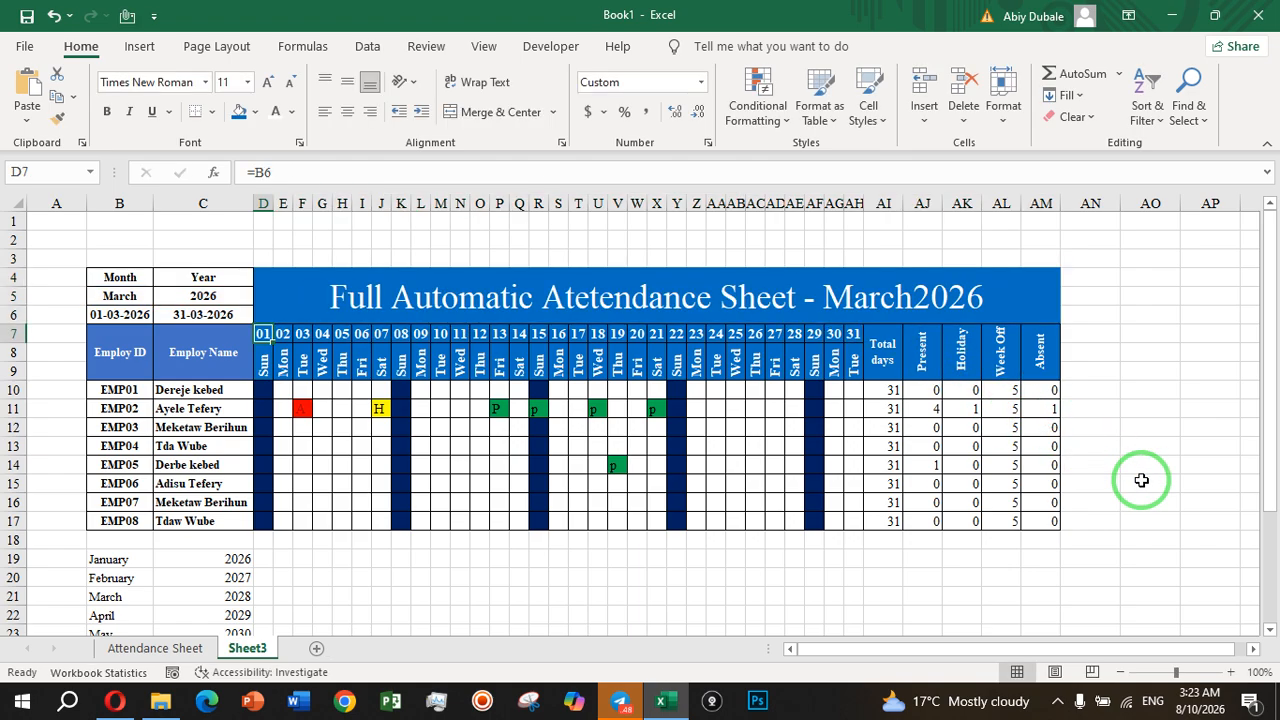
click(916, 298)
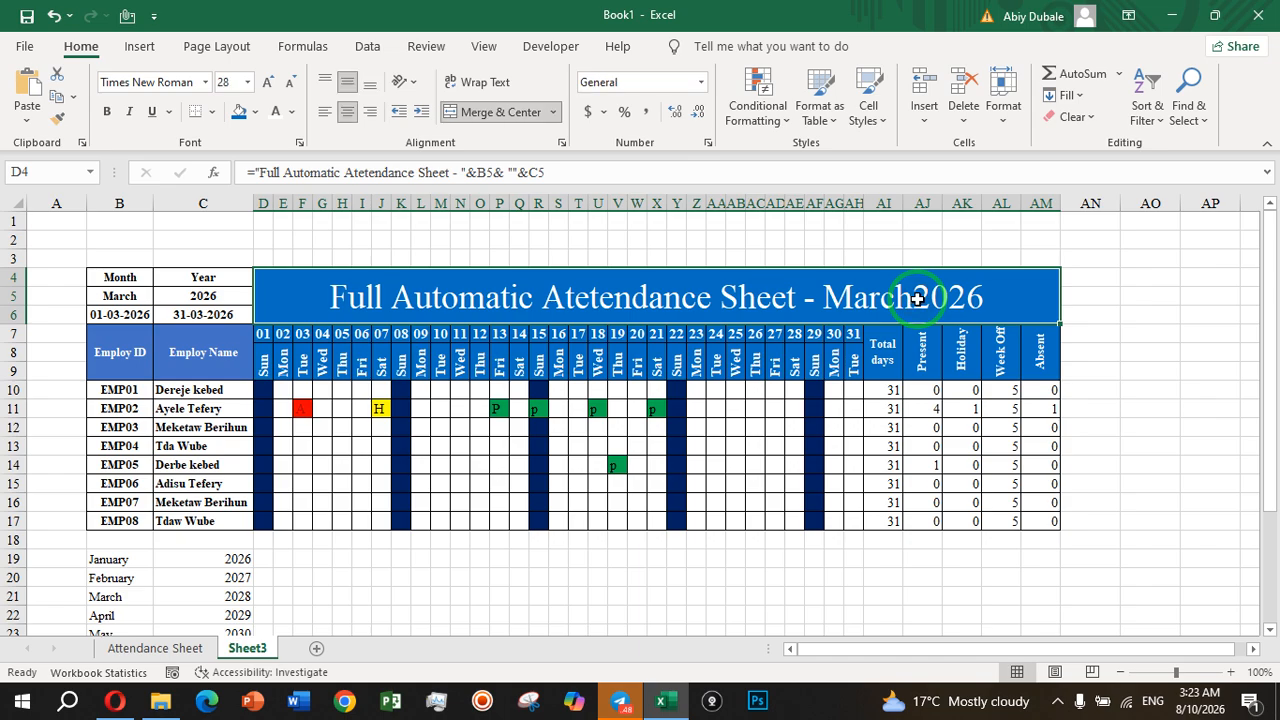
click(1222, 445)
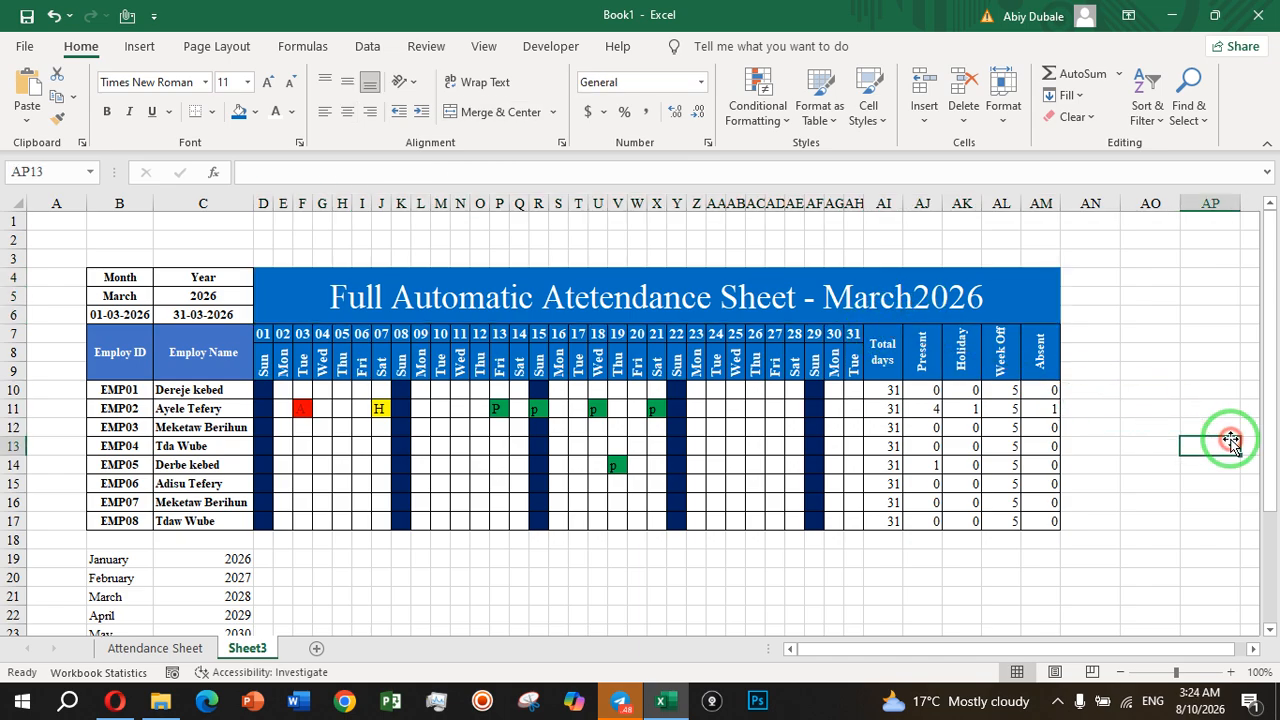
click(580, 296)
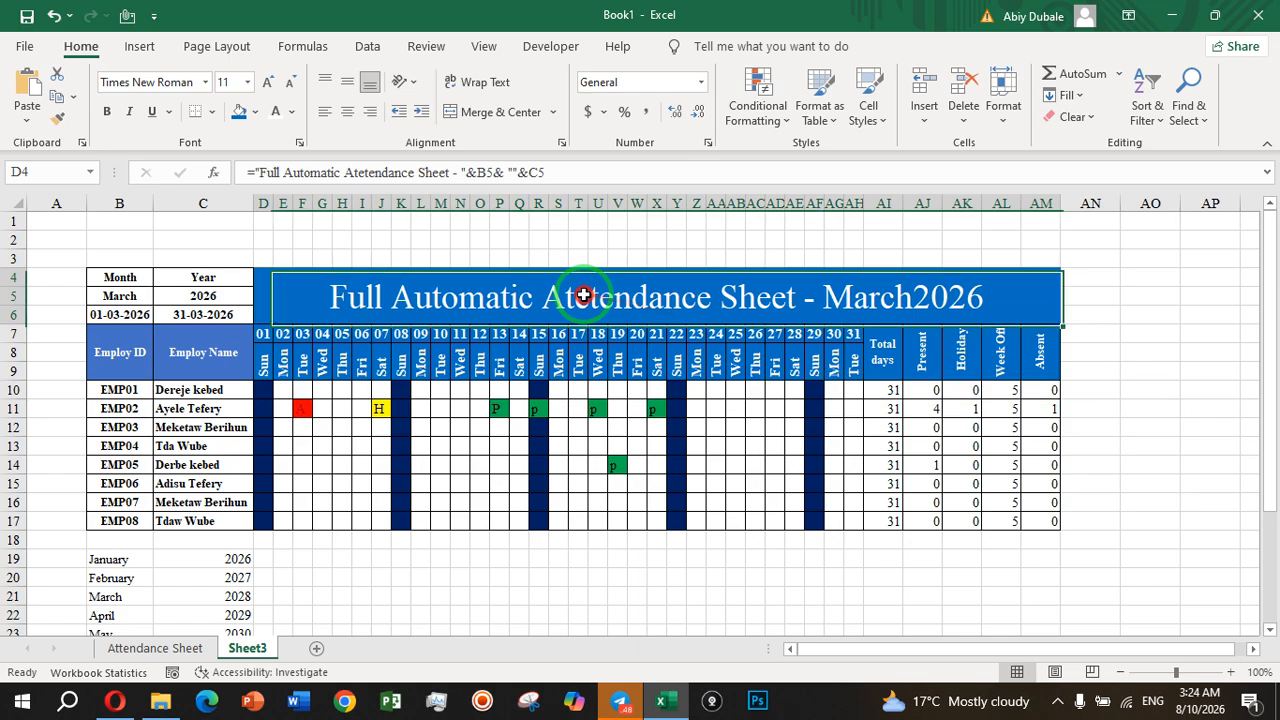
click(1035, 502)
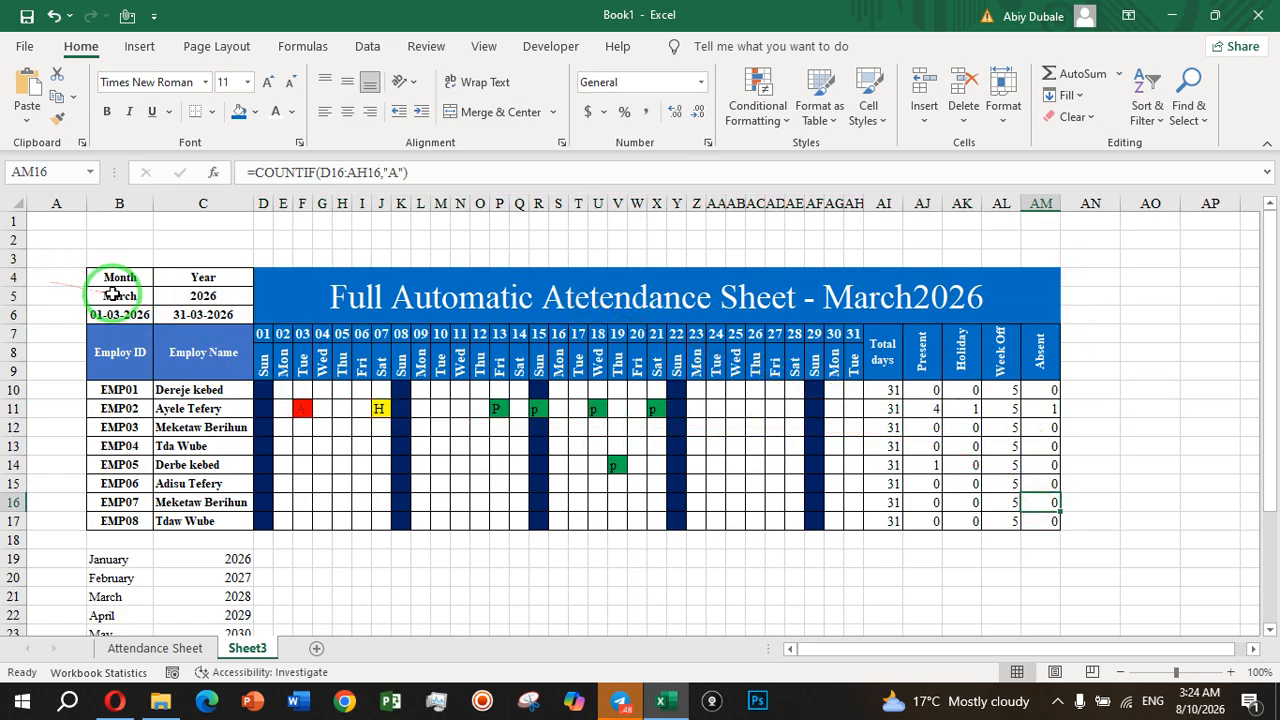
- Switch the month in B5 to August to check how the title and calendar update
click(114, 295)
click(160, 296)
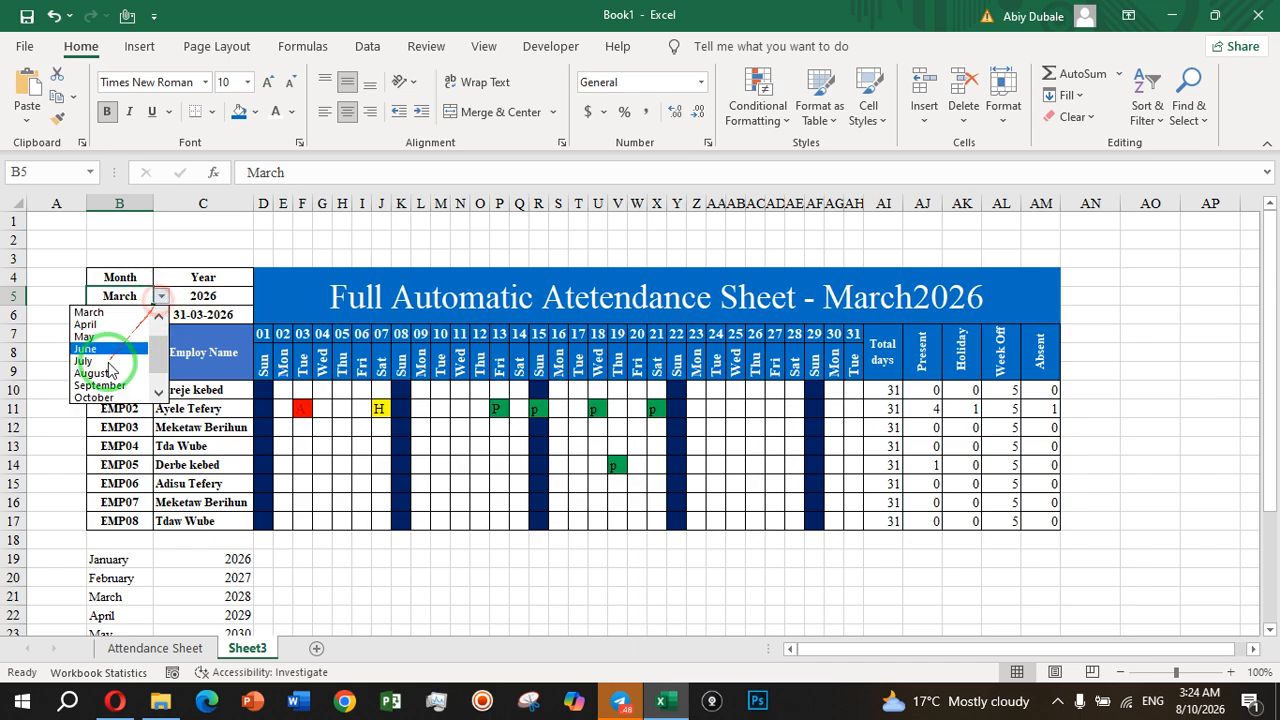
click(100, 381)
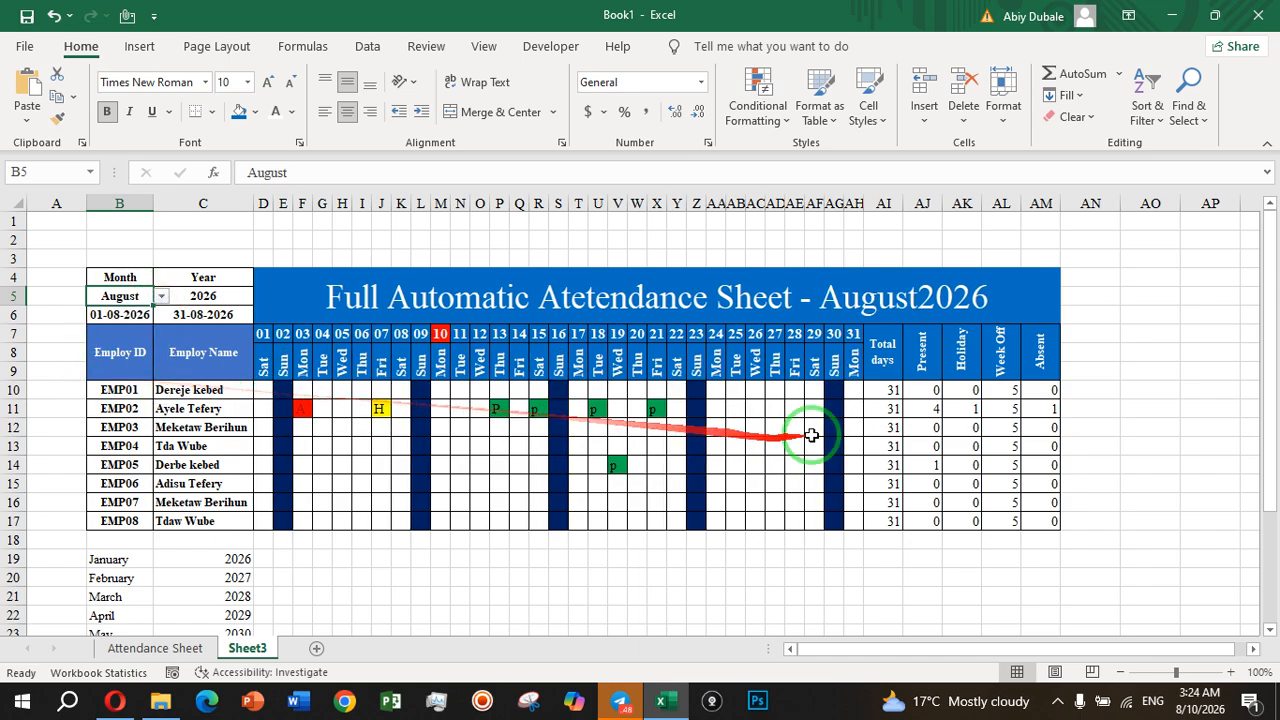
click(174, 330)
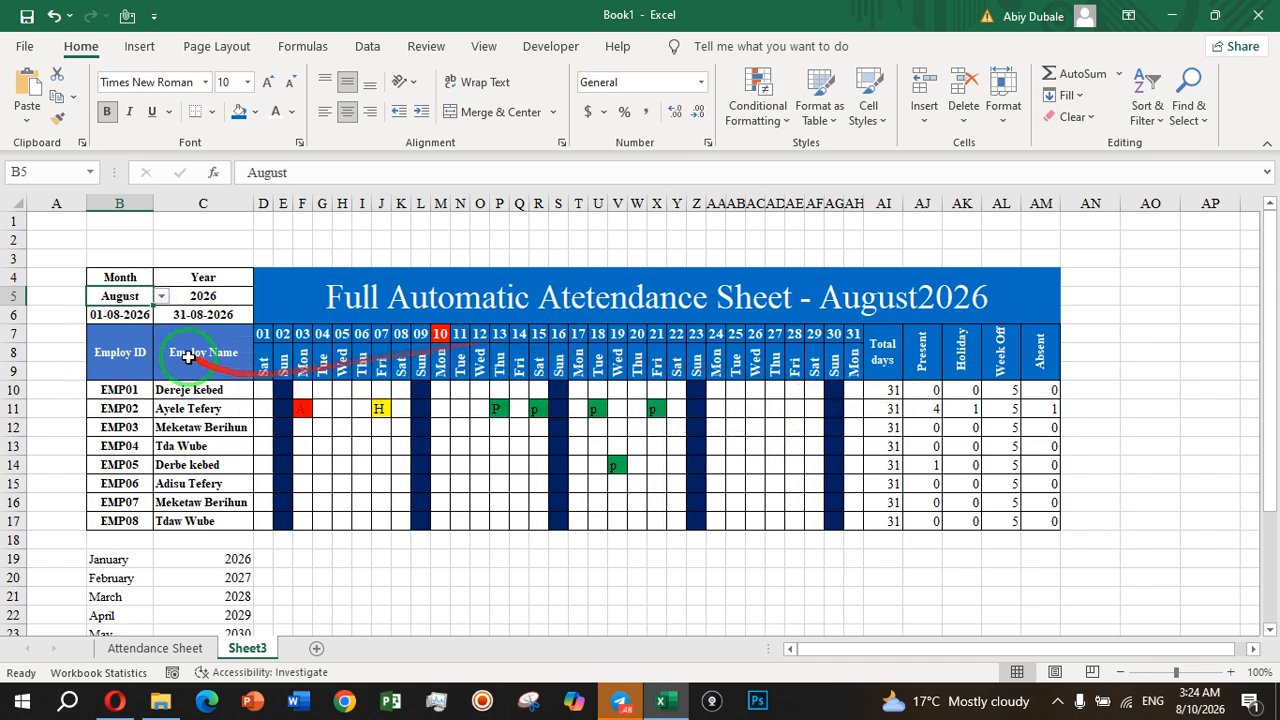
- Set the month in B5 to September
click(148, 296)
click(161, 296)
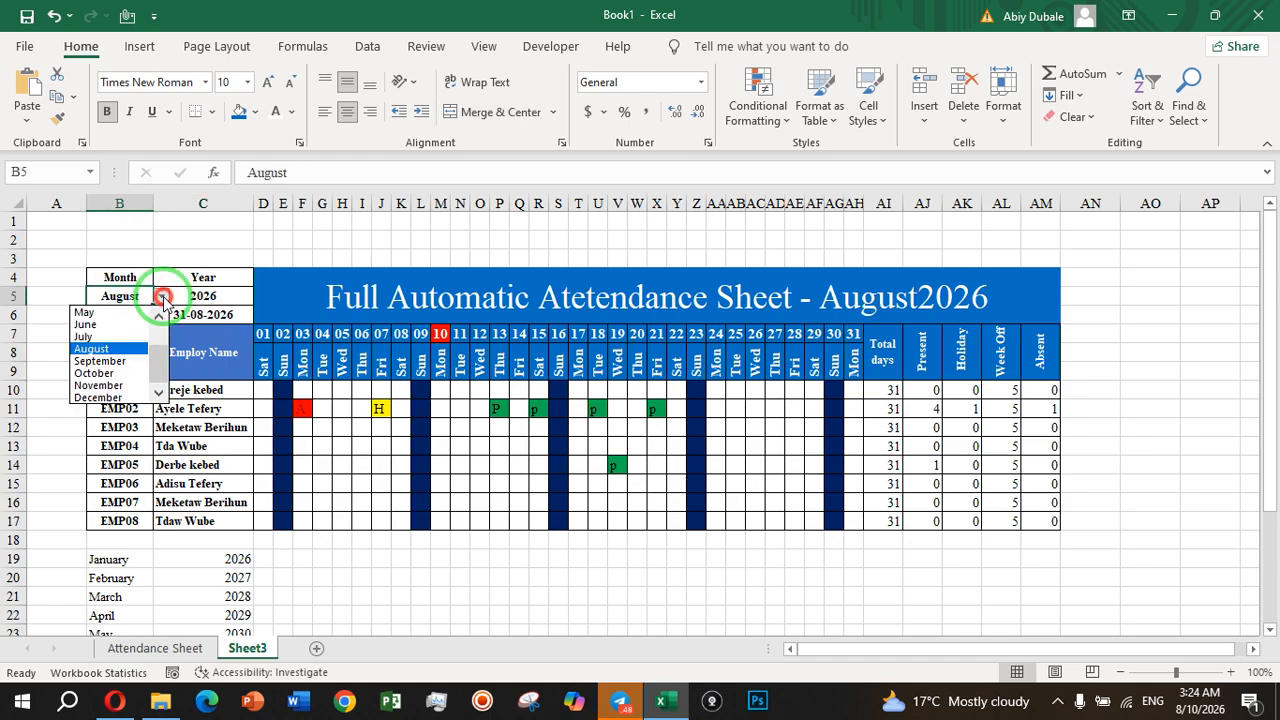
click(117, 362)
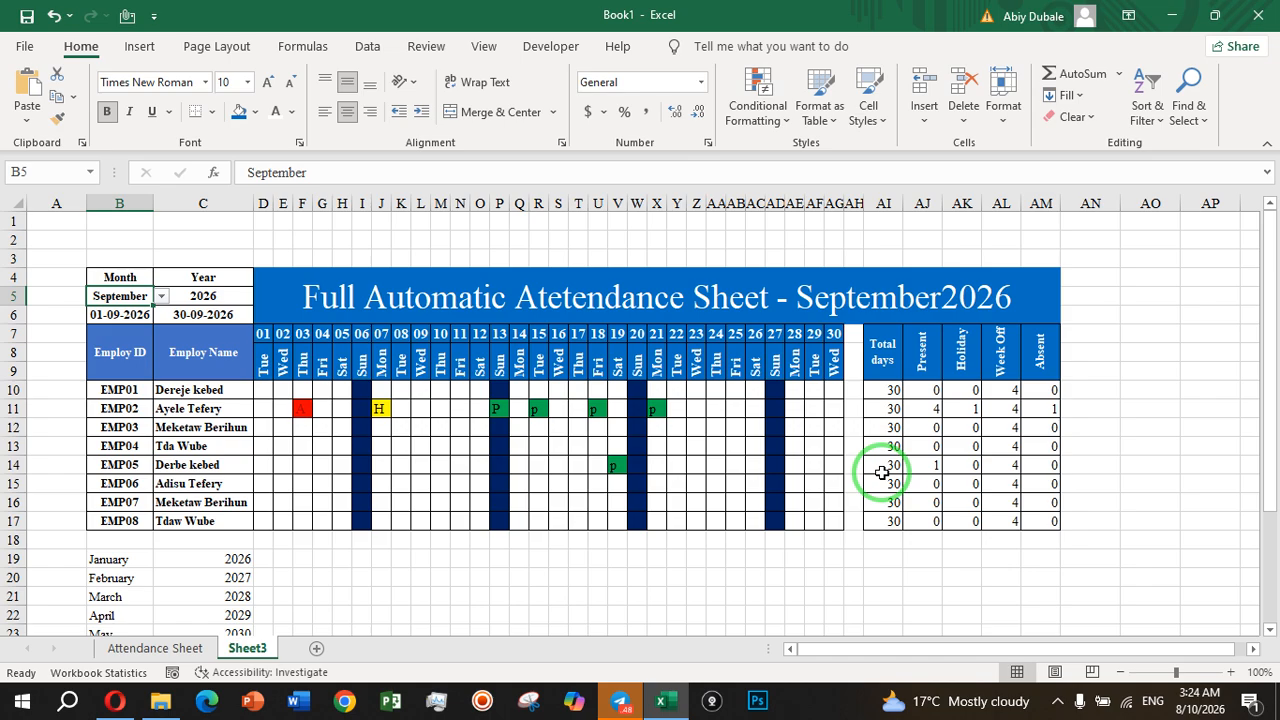
- Mark employee EMP01 present with "p" on days 01 to 05 and 07, in cells D10:H10 and J10
click(284, 396)
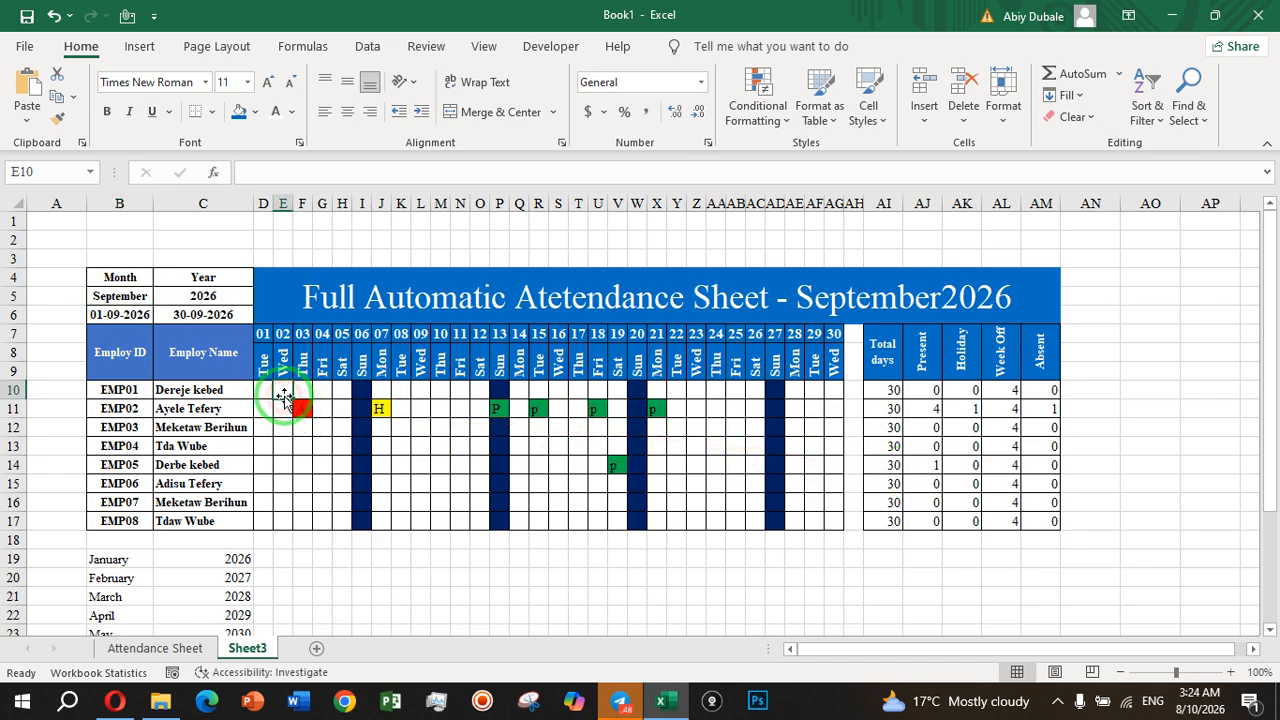
click(268, 390)
text(p)
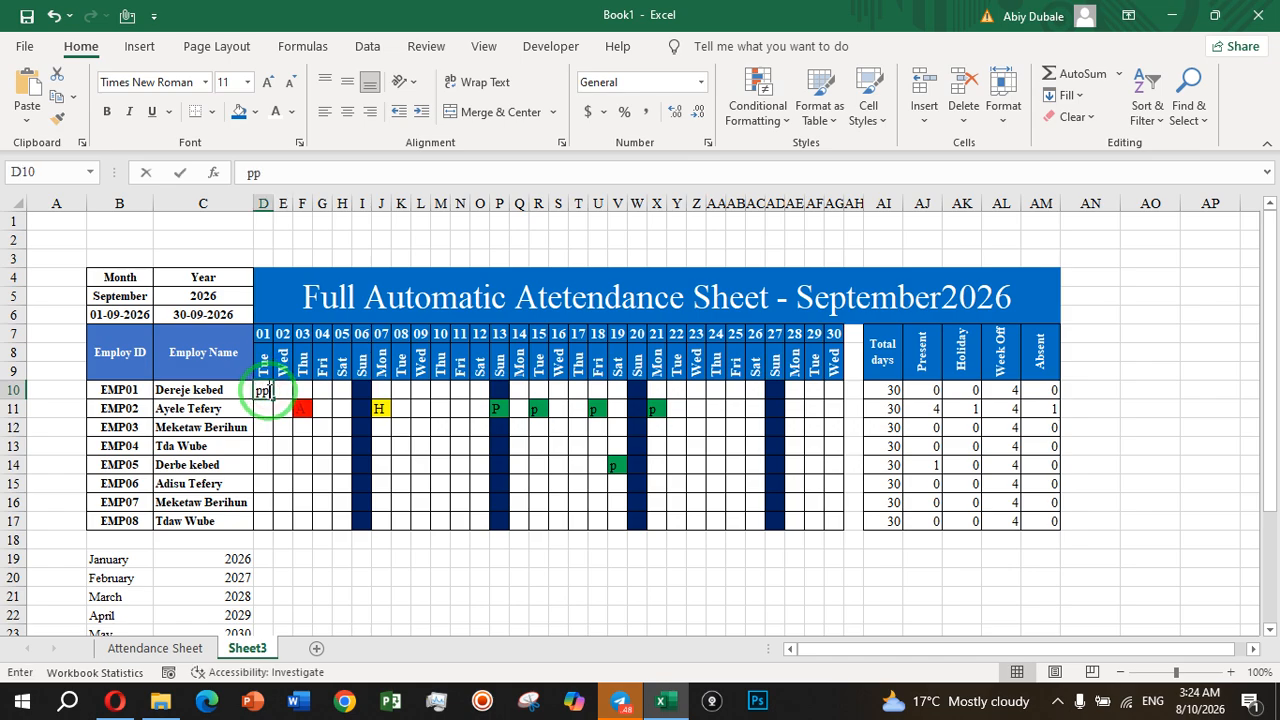
click(290, 390)
text(p)
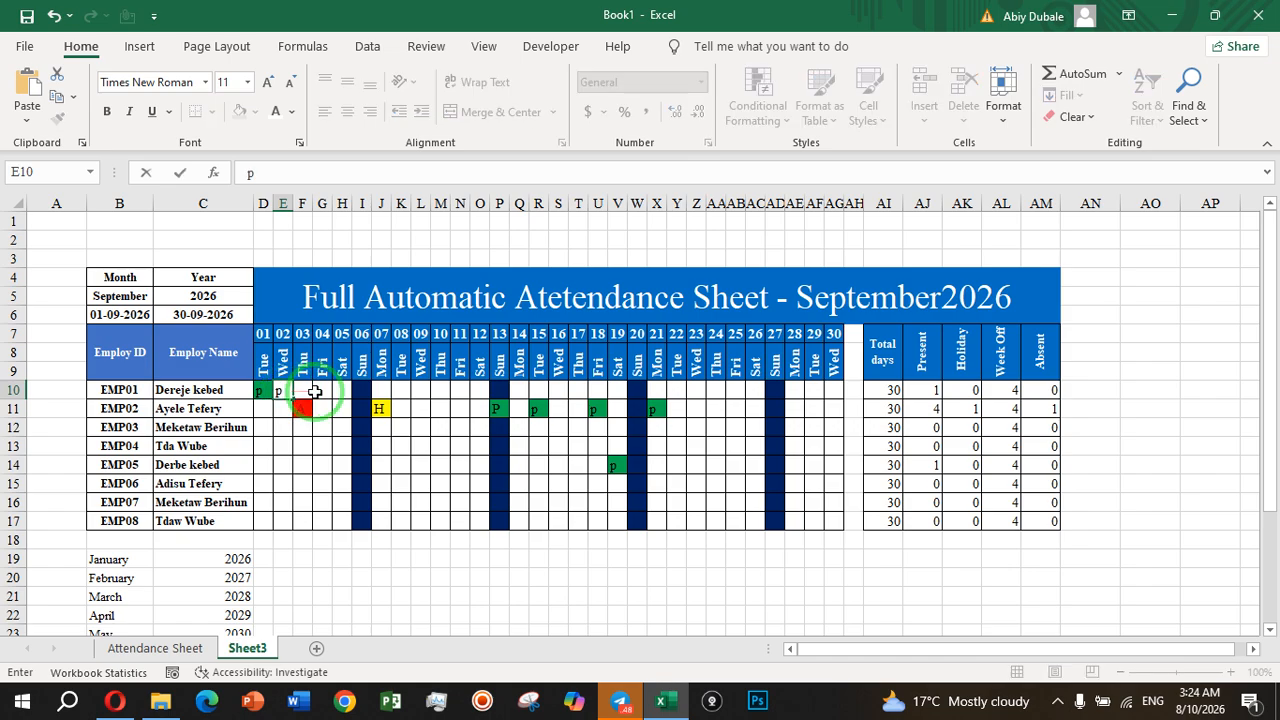
click(315, 392)
text(p)
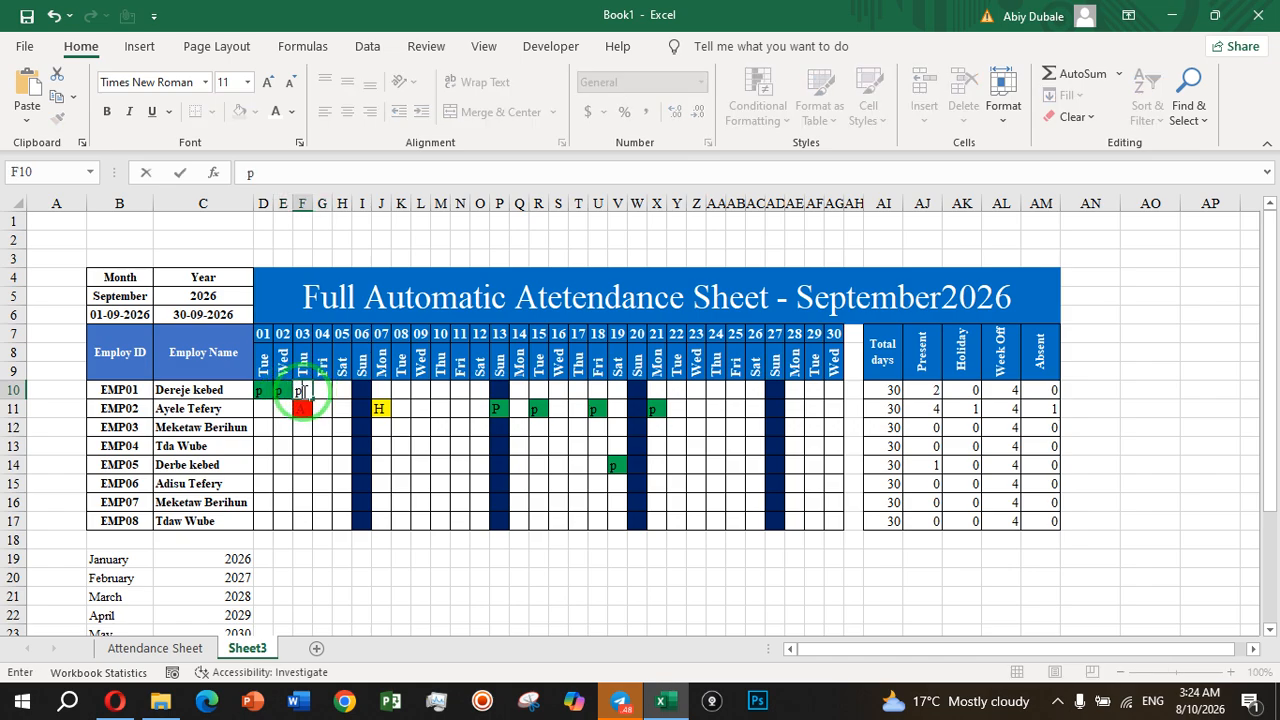
click(327, 395)
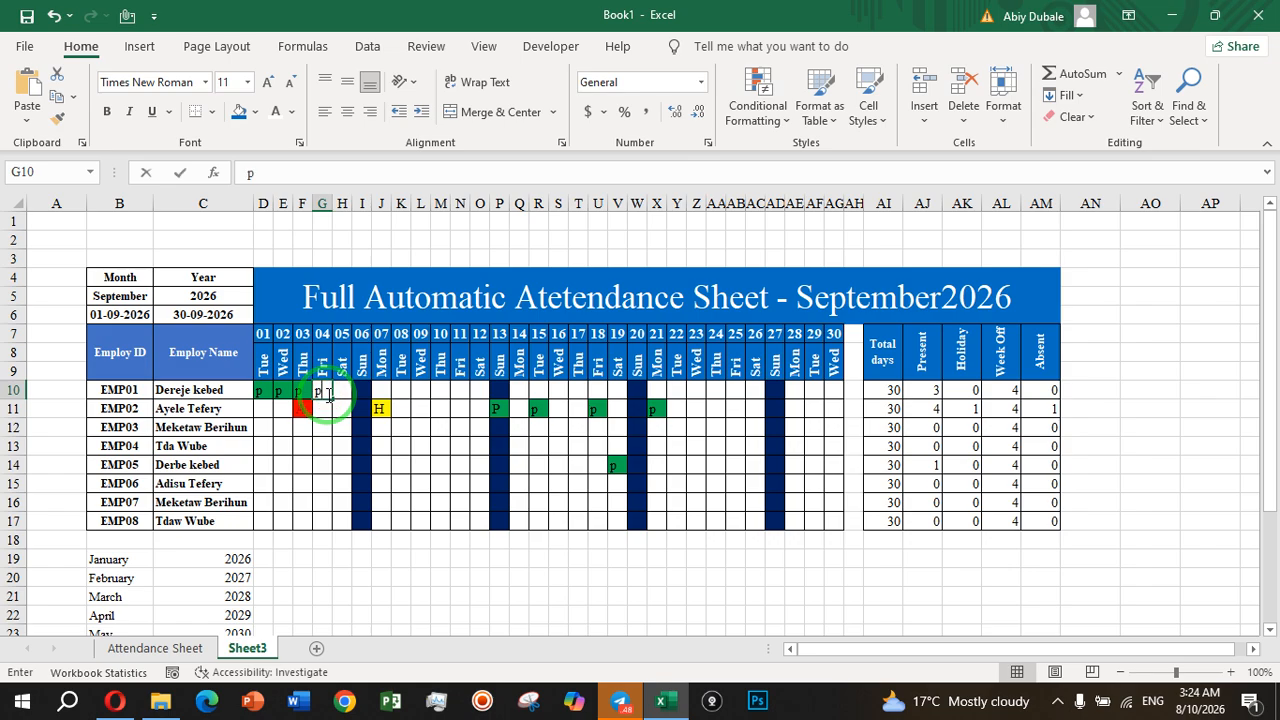
click(341, 395)
text(p)
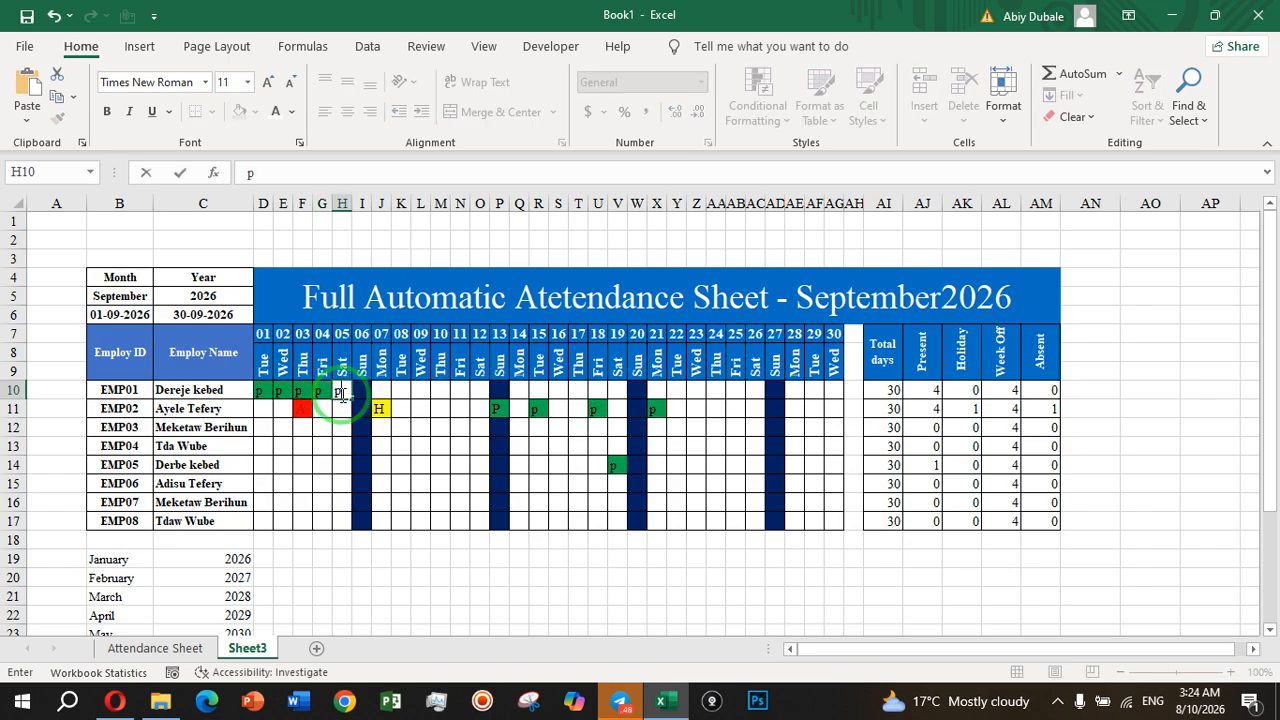
click(382, 396)
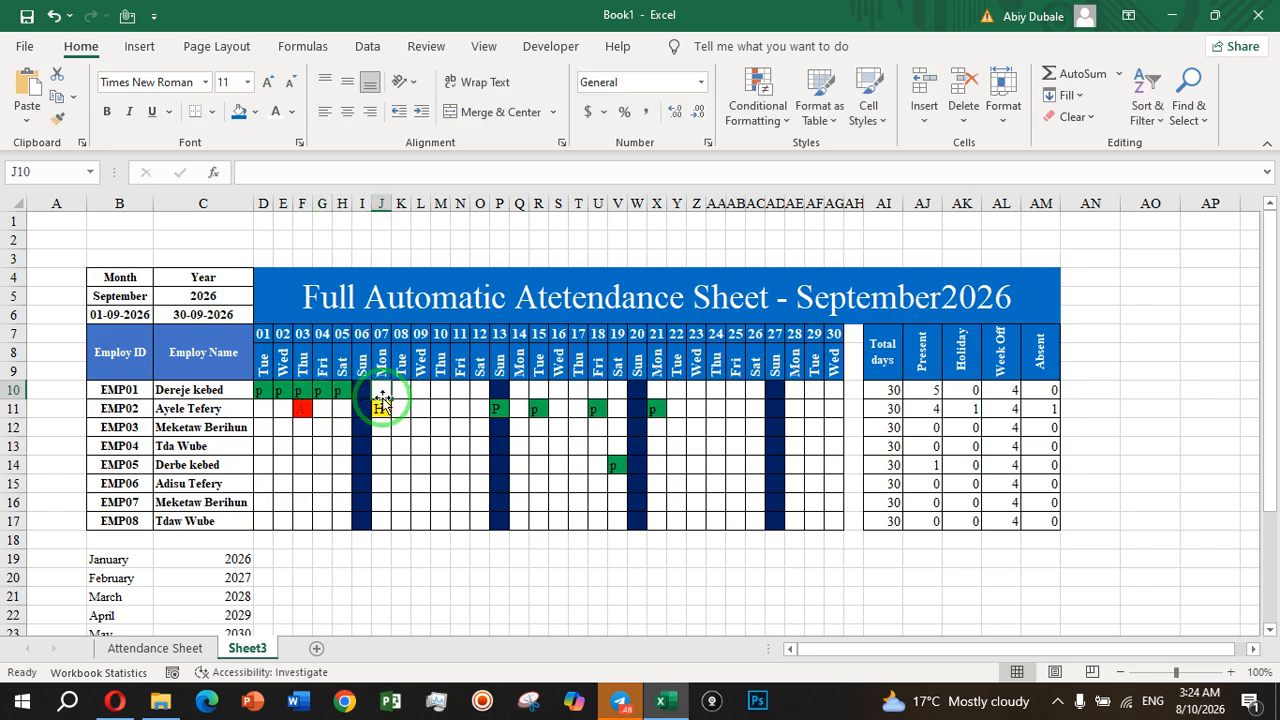
text(p)
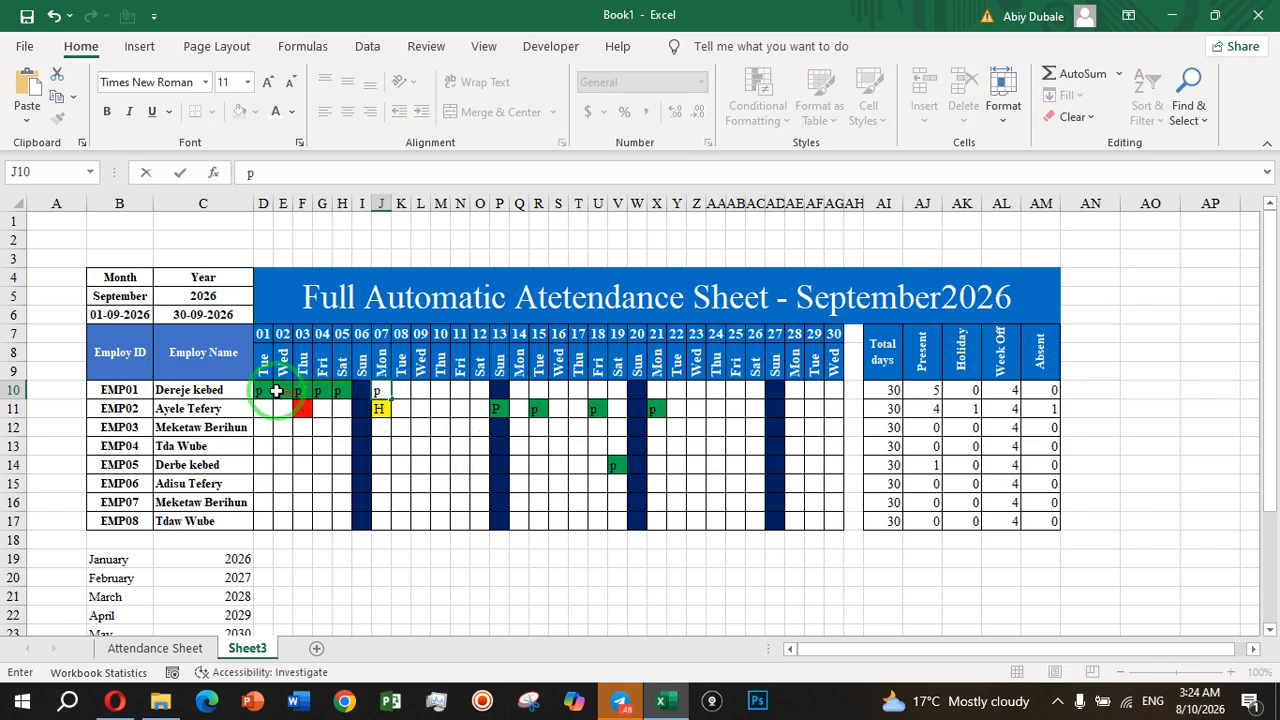
- Fill the "p" marks from D10:H10 down to row 17, and from J10 across and down through J10:O17
drag(263, 391, 330, 521)
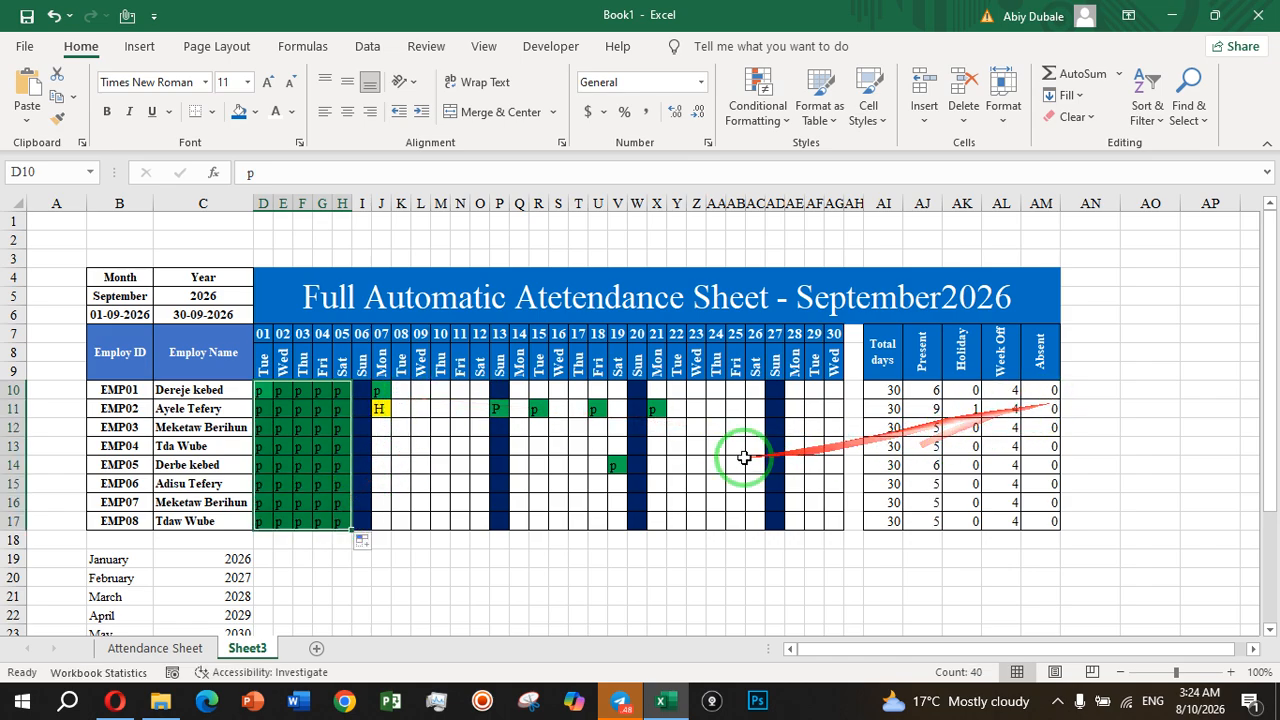
click(382, 391)
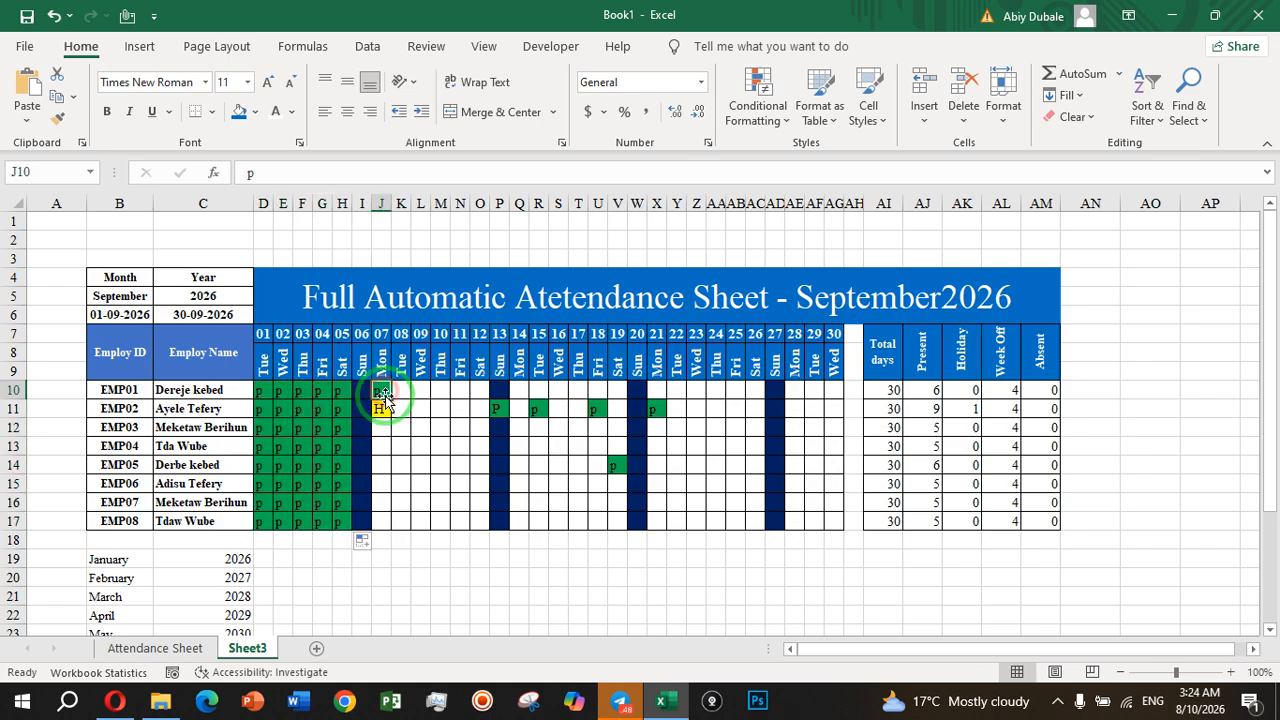
mouse_move(388, 398)
mouse_down()
mouse_move(497, 393)
mouse_move(486, 449)
mouse_move(484, 400)
mouse_move(481, 524)
mouse_up()
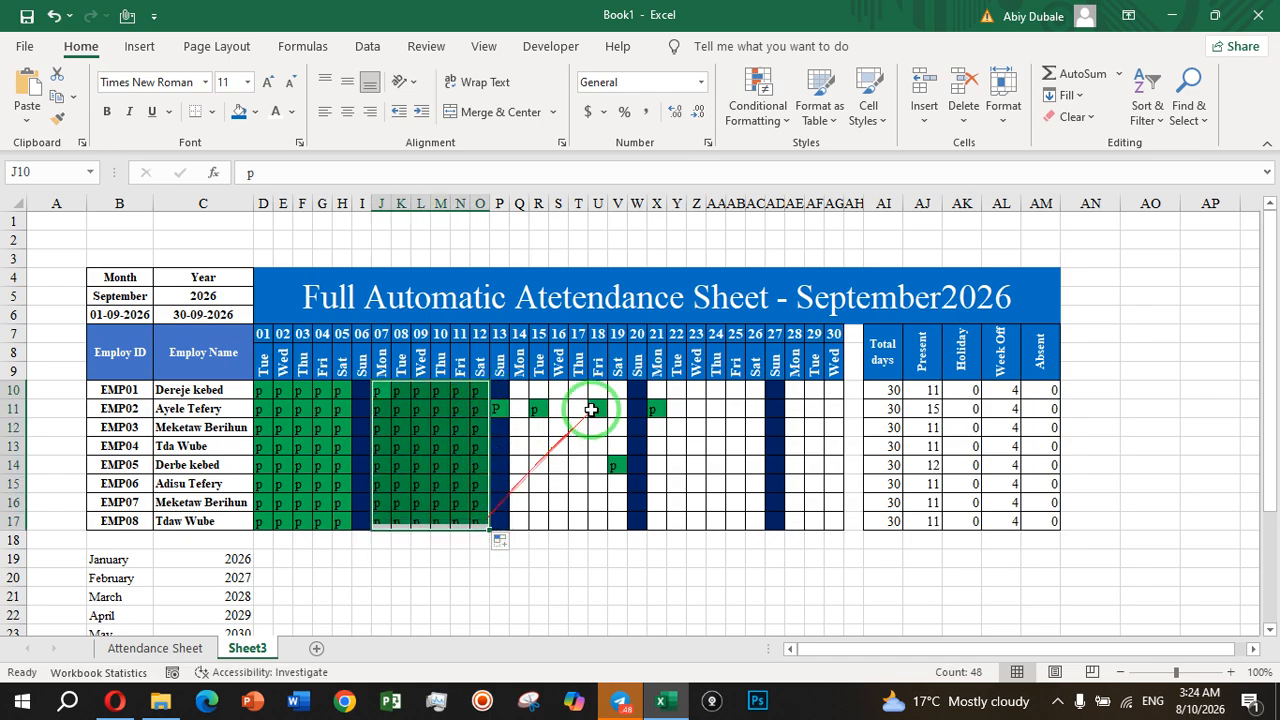
- Clear the mark in P11 and fill "p" across Q11:V17, covering days 14 to 19 for employees EMP02 to EMP08
click(522, 408)
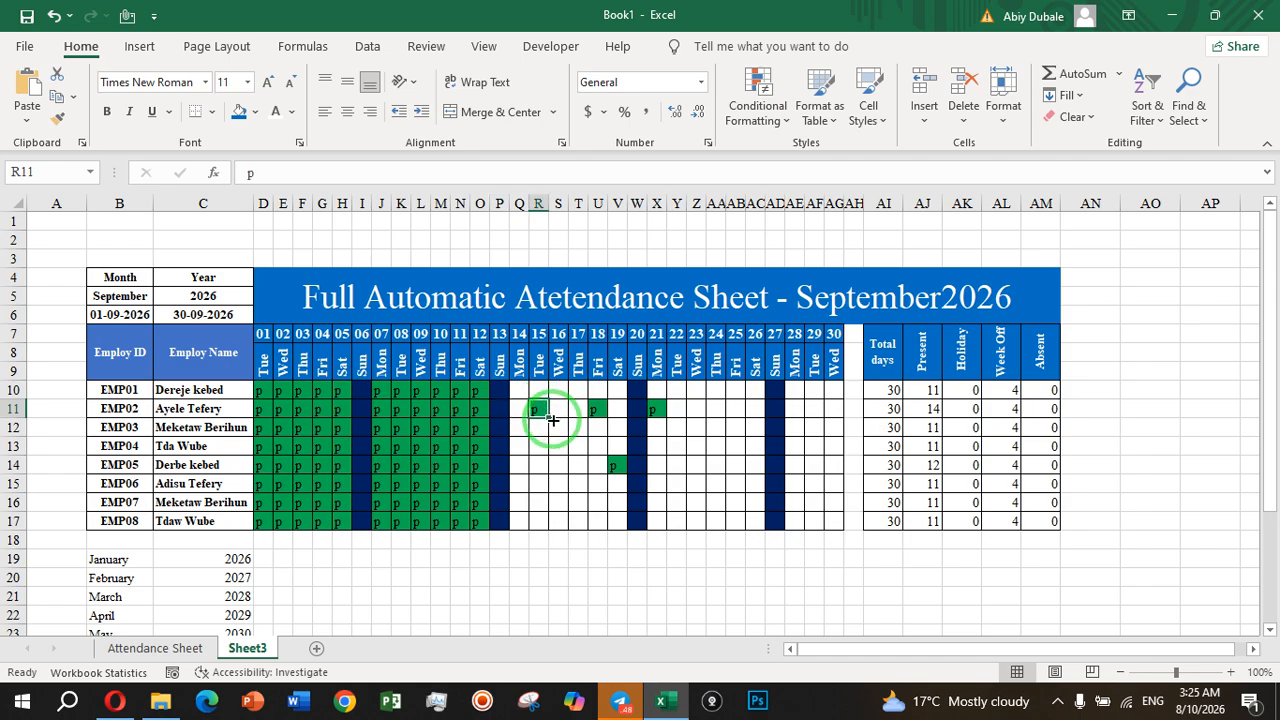
drag(547, 416, 612, 522)
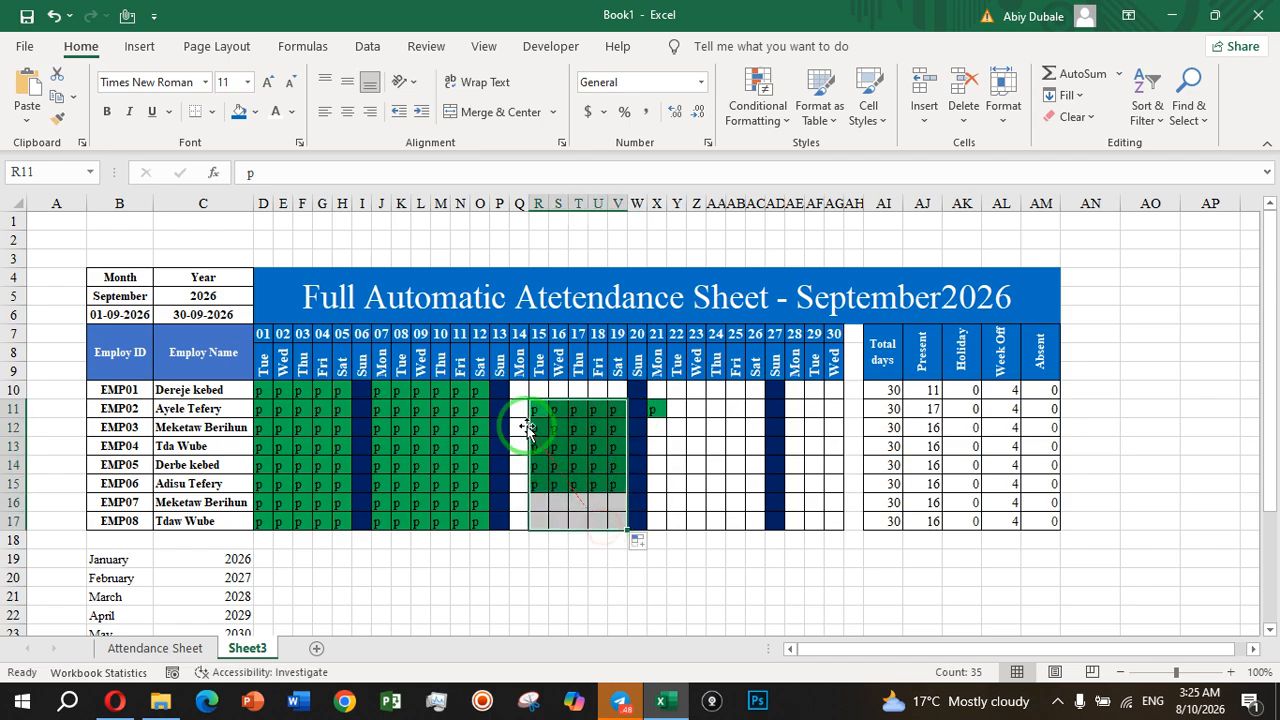
click(535, 410)
mouse_move(549, 419)
mouse_down()
mouse_move(522, 422)
mouse_move(523, 528)
mouse_up()
- Mark employee EMP01 present with "p" in Q10 and fill it across to V10 for days 14 to 19
click(528, 390)
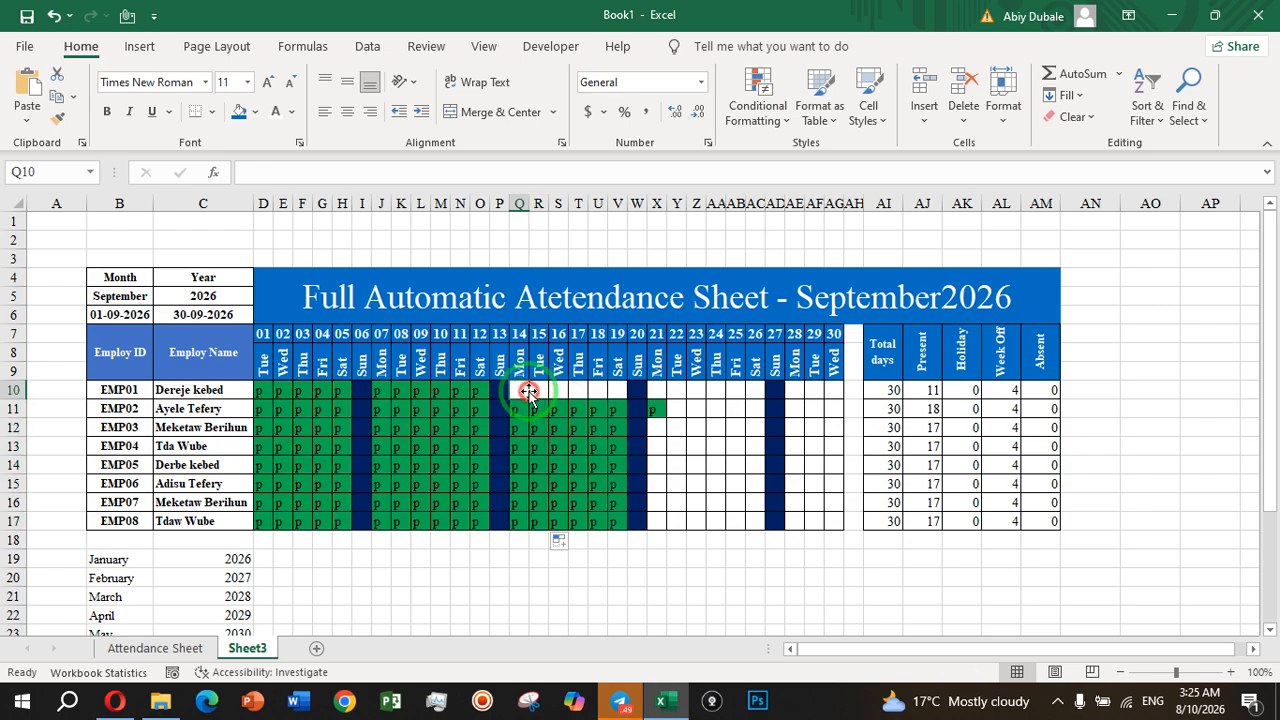
text(p)
click(545, 410)
drag(524, 393, 527, 397)
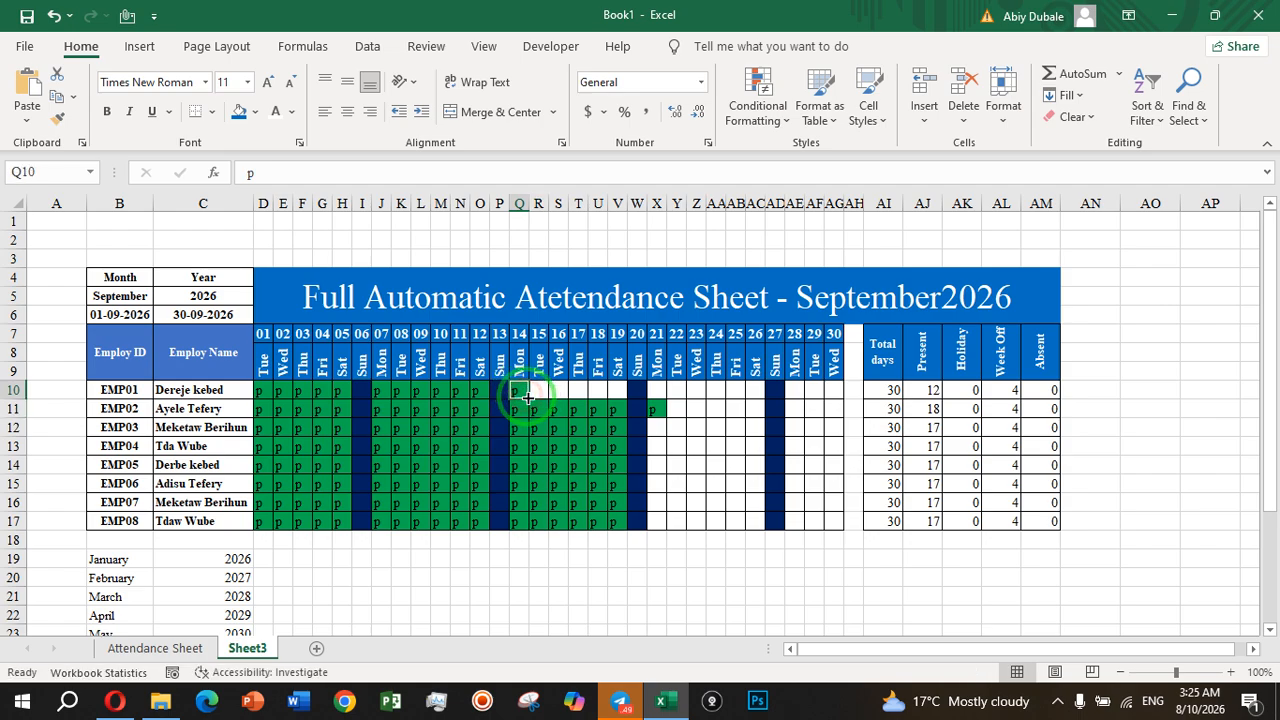
drag(533, 400, 617, 397)
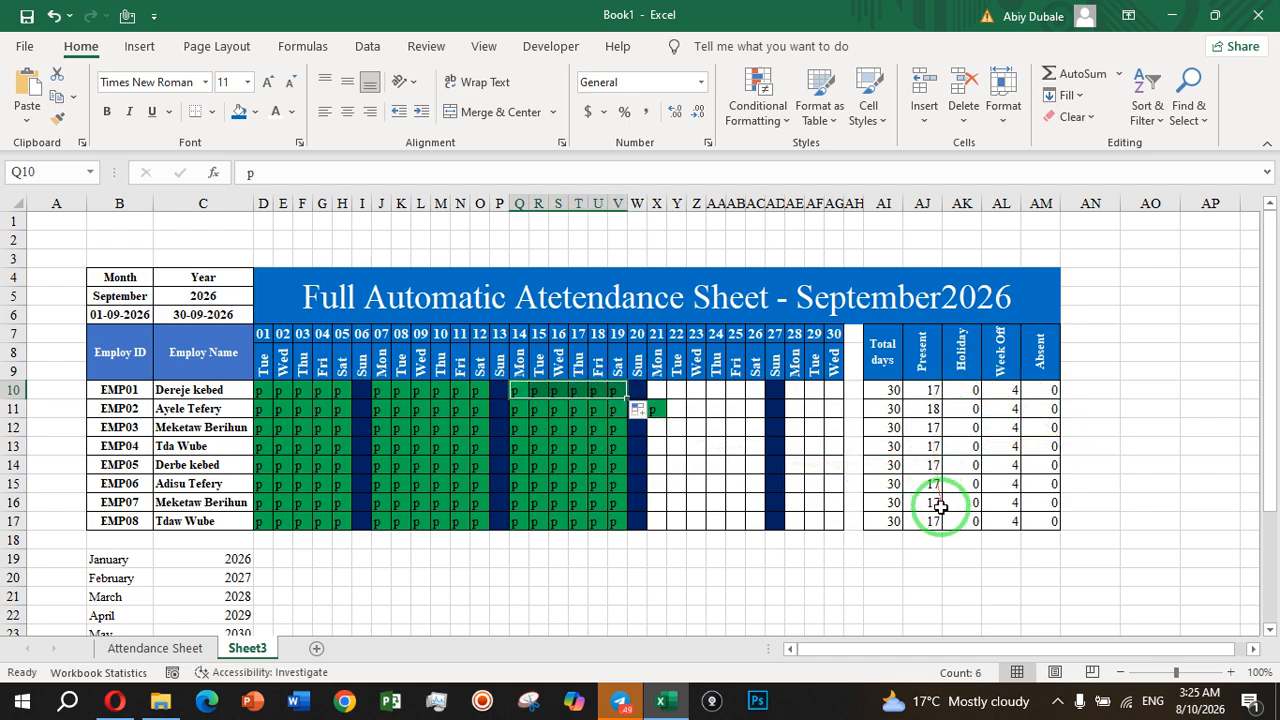
- Enter "a" in X10 and "h" in Z10 and Y13, and check the Holiday and Absent counts
click(665, 390)
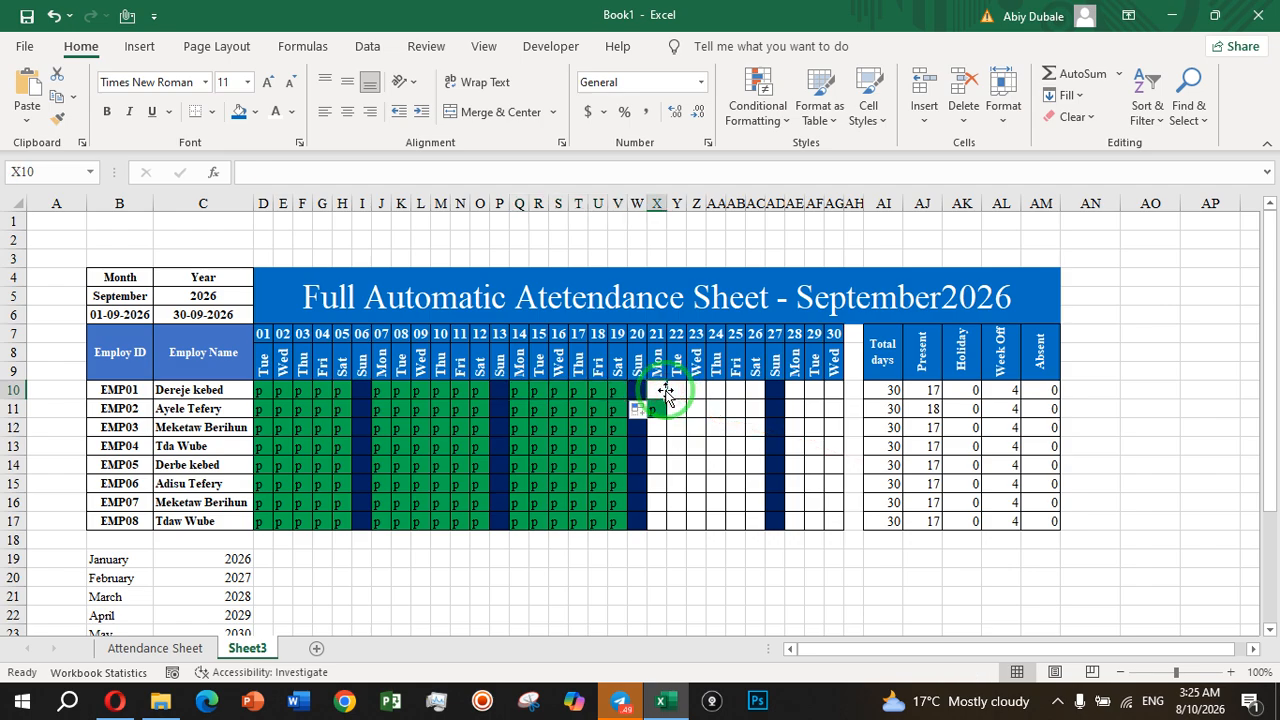
text(a)
click(690, 398)
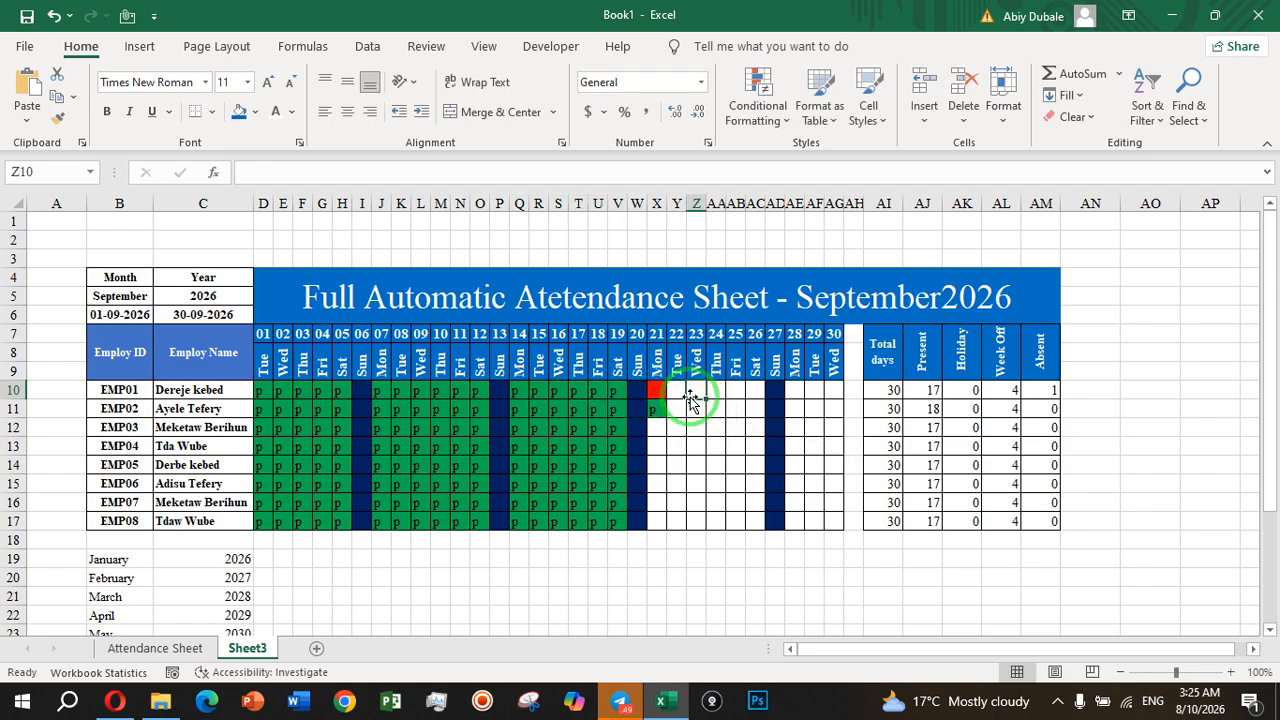
text(h)
click(684, 445)
text(h)
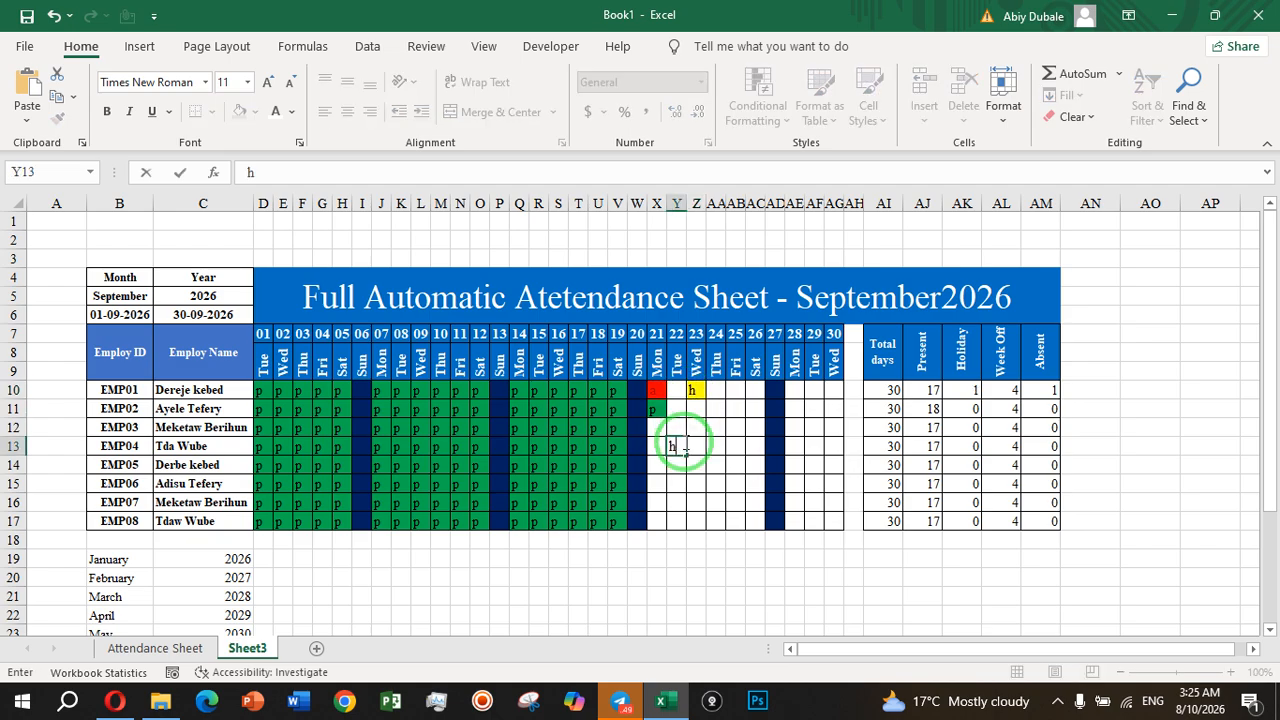
click(735, 465)
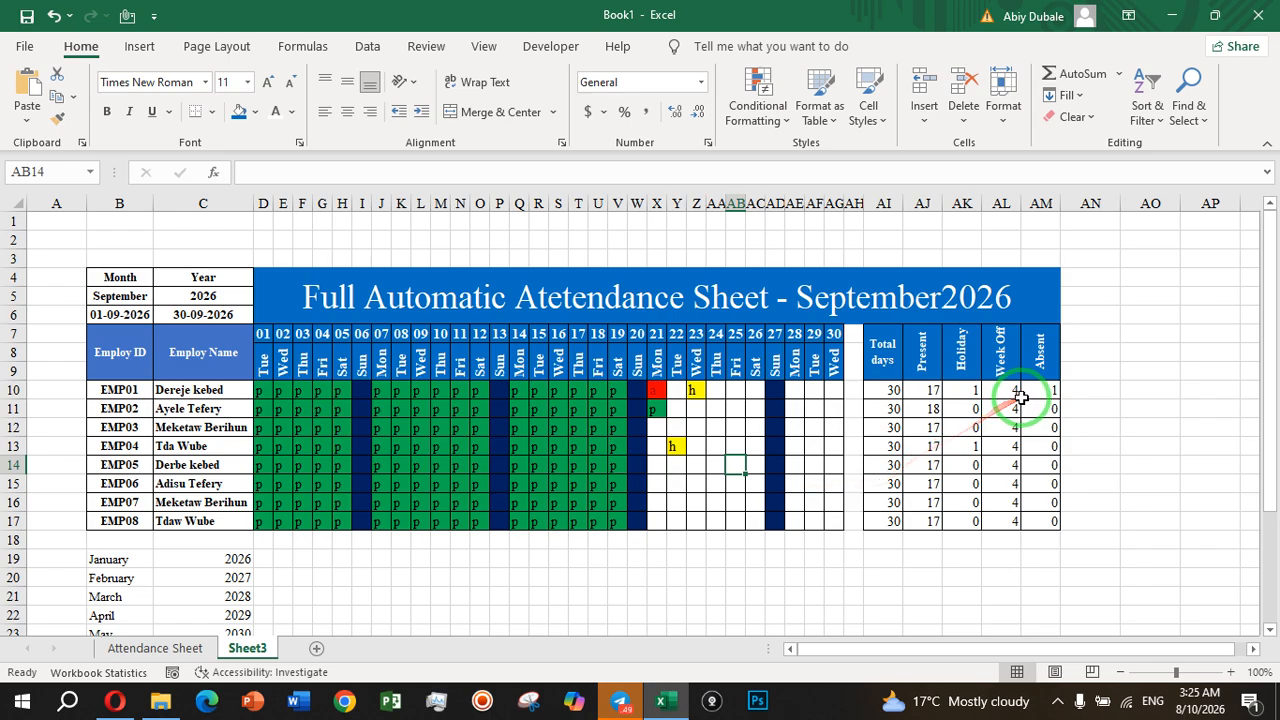
click(972, 520)
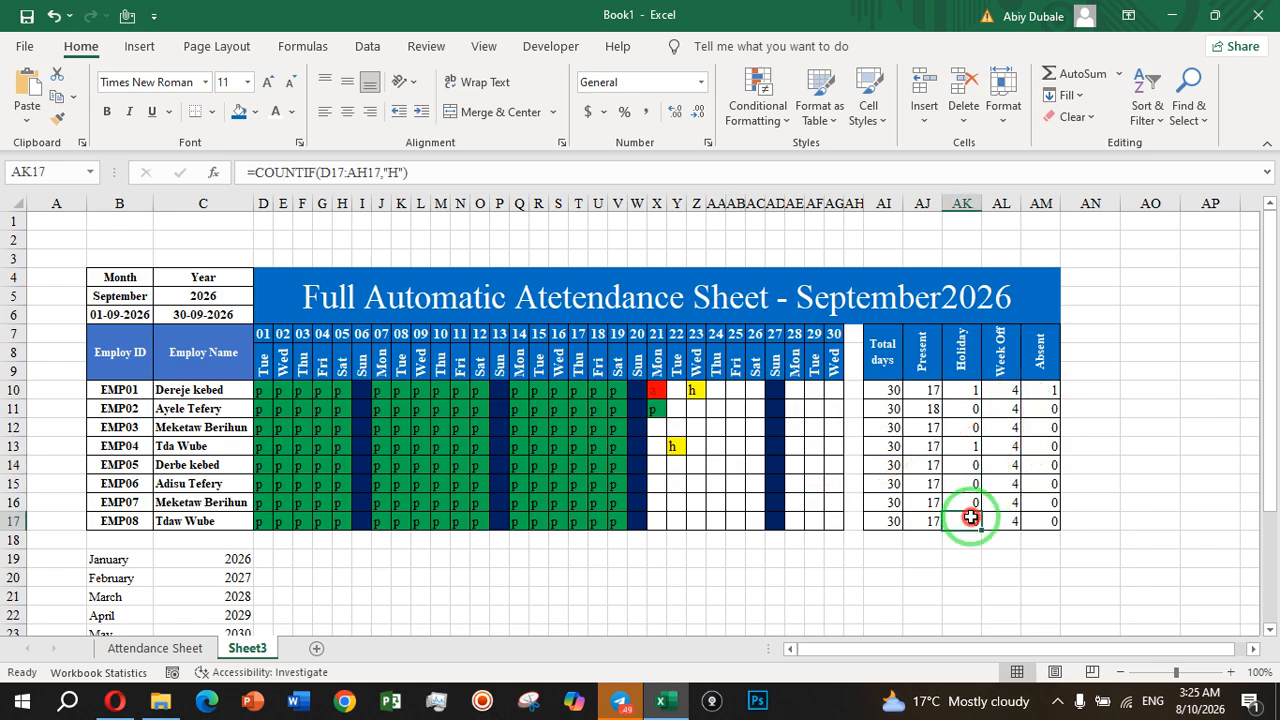
click(1050, 410)
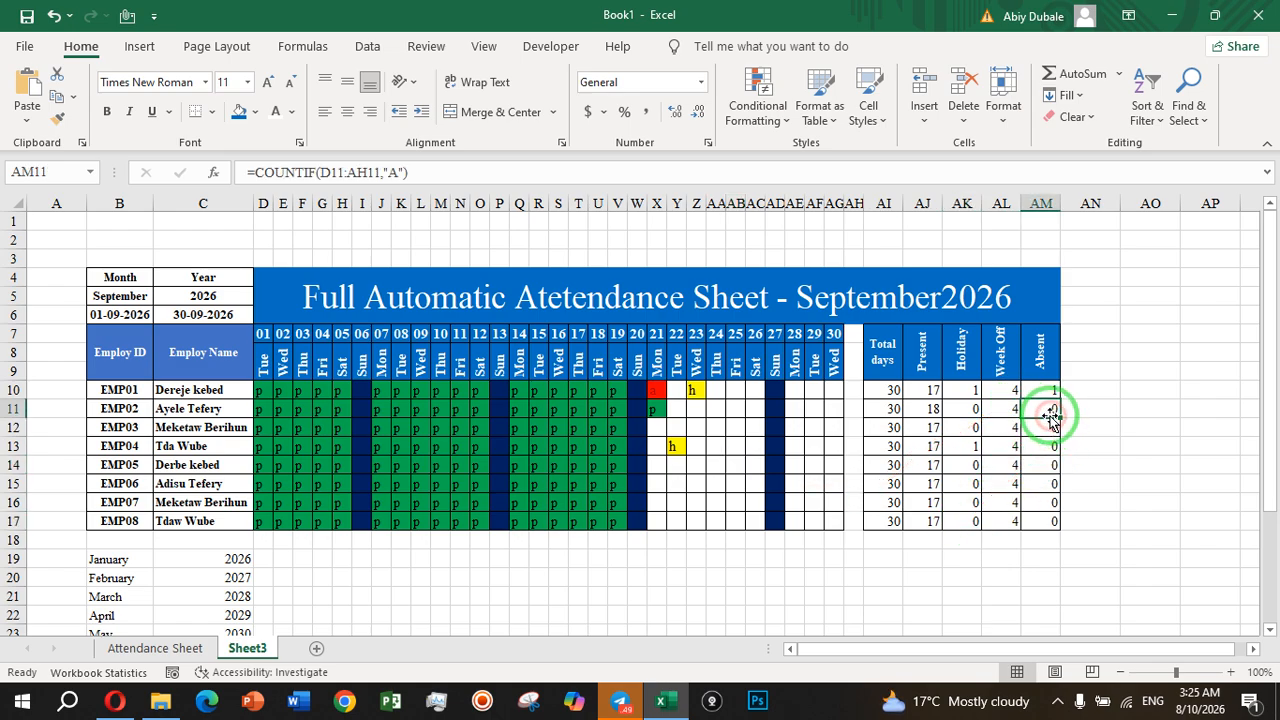
- Mark absences with "a" in AB13 for EMP04, Z16 for EMP07, and AB17 and AC17 for EMP08
click(731, 442)
text(a)
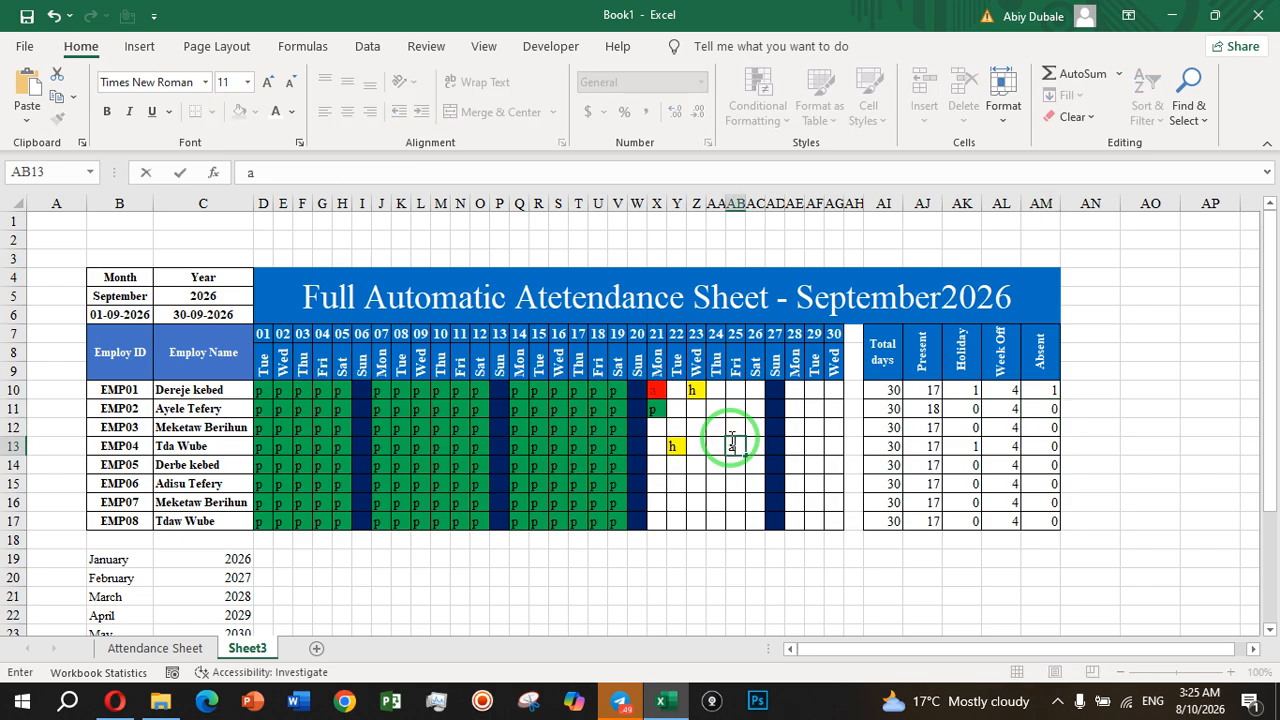
click(740, 514)
text(a)
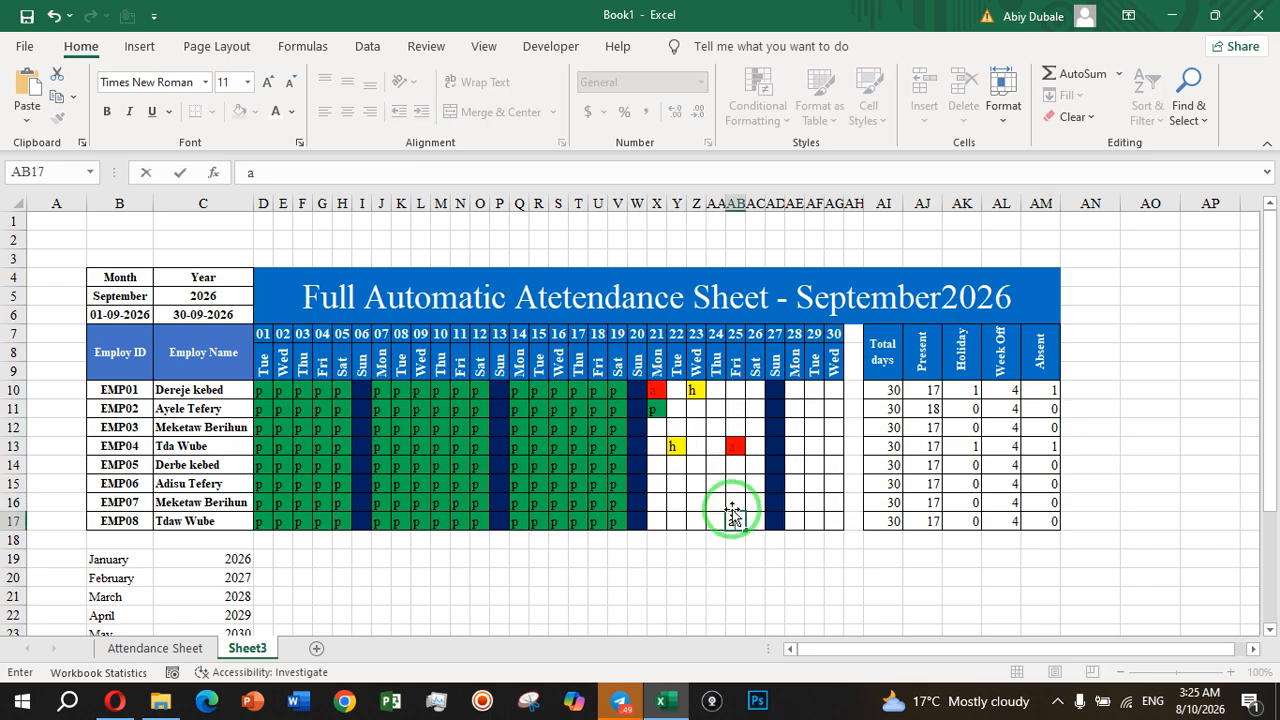
click(705, 500)
text(a)
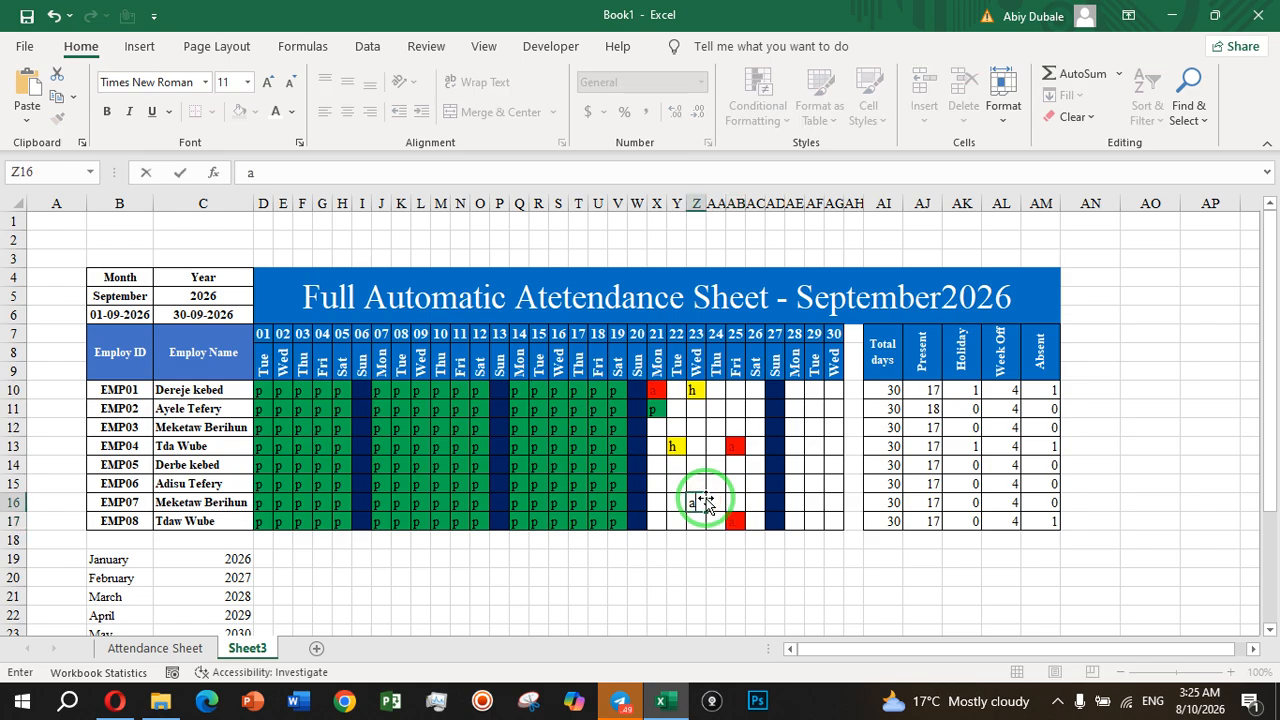
click(832, 483)
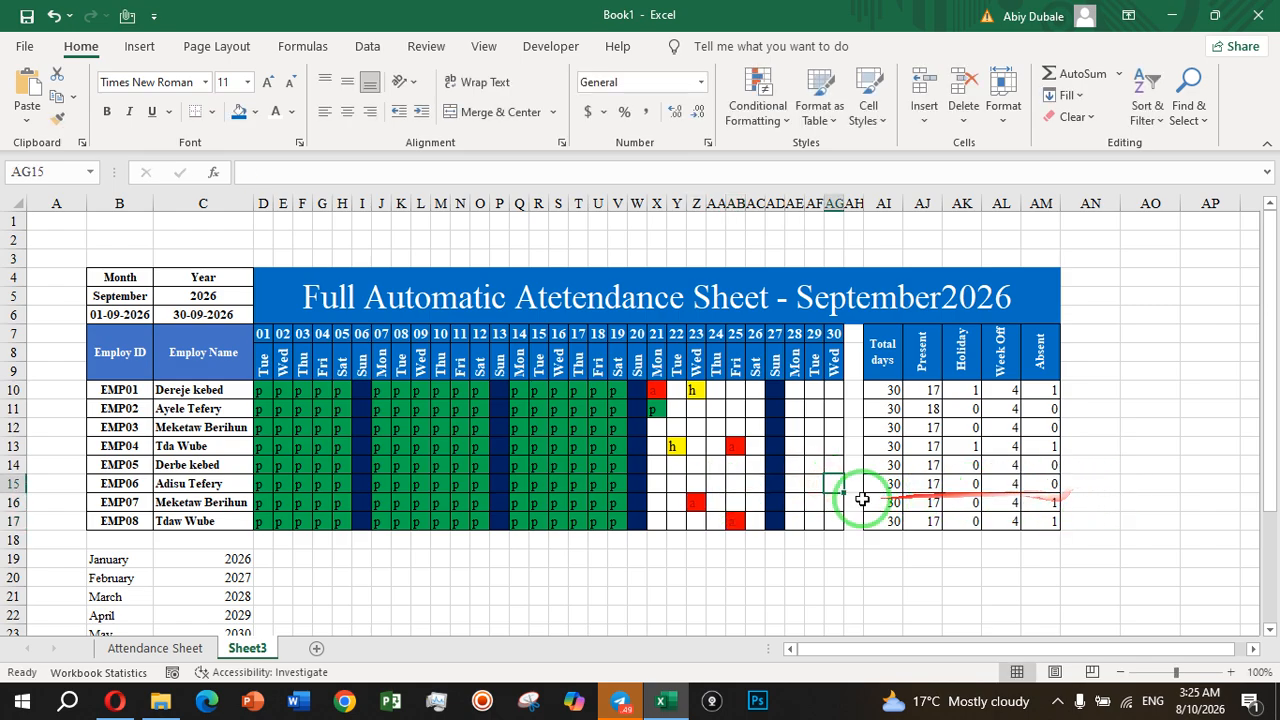
click(752, 519)
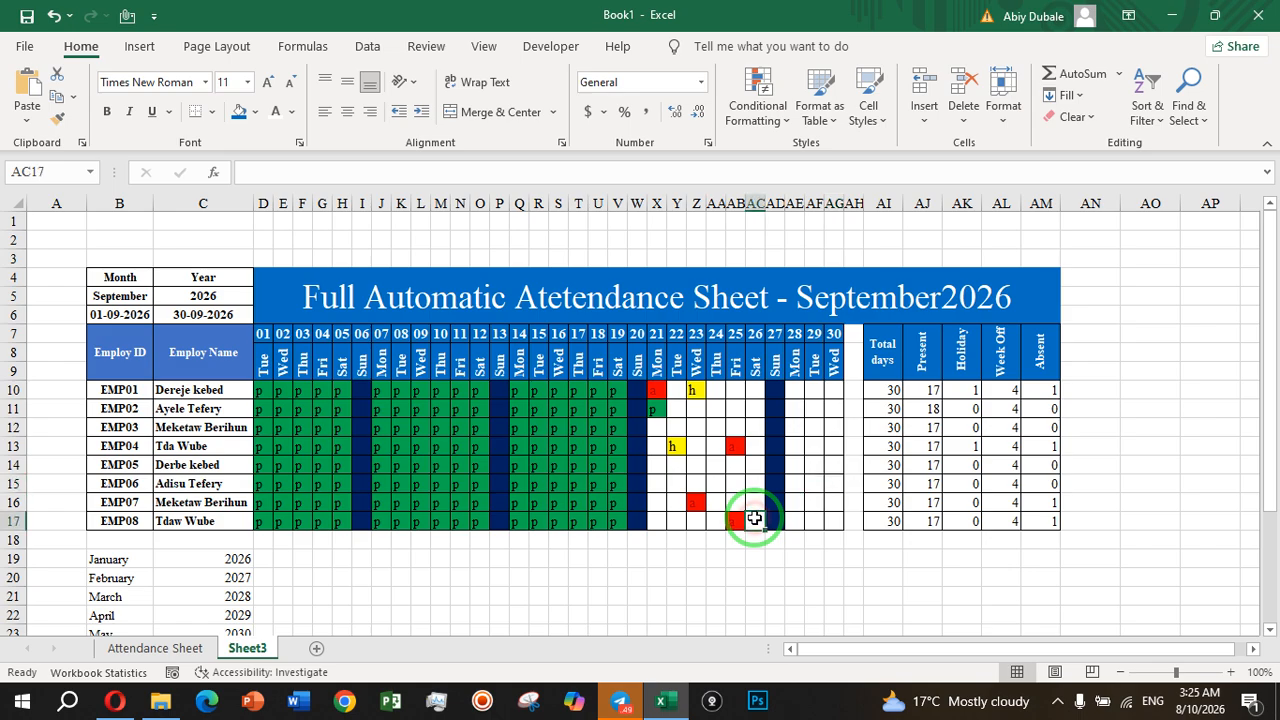
text(a)
click(747, 495)
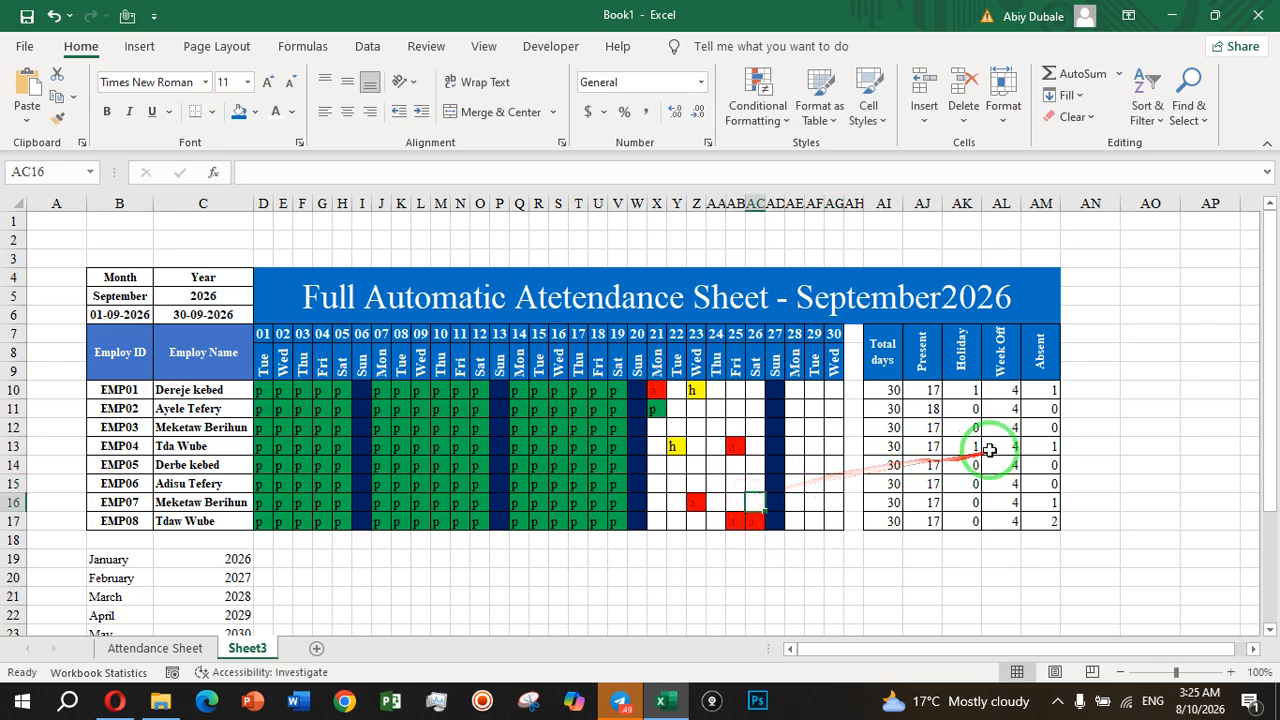
- Set the month in B5 to October
click(143, 295)
click(160, 296)
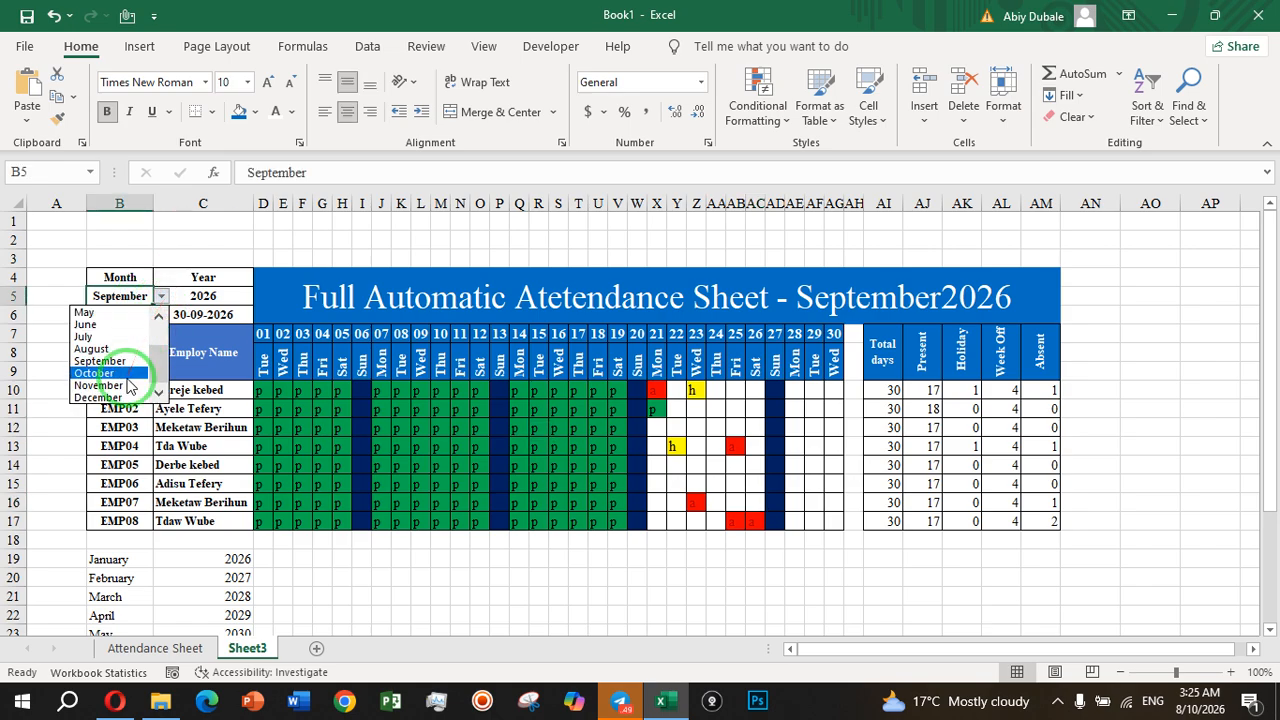
click(125, 373)
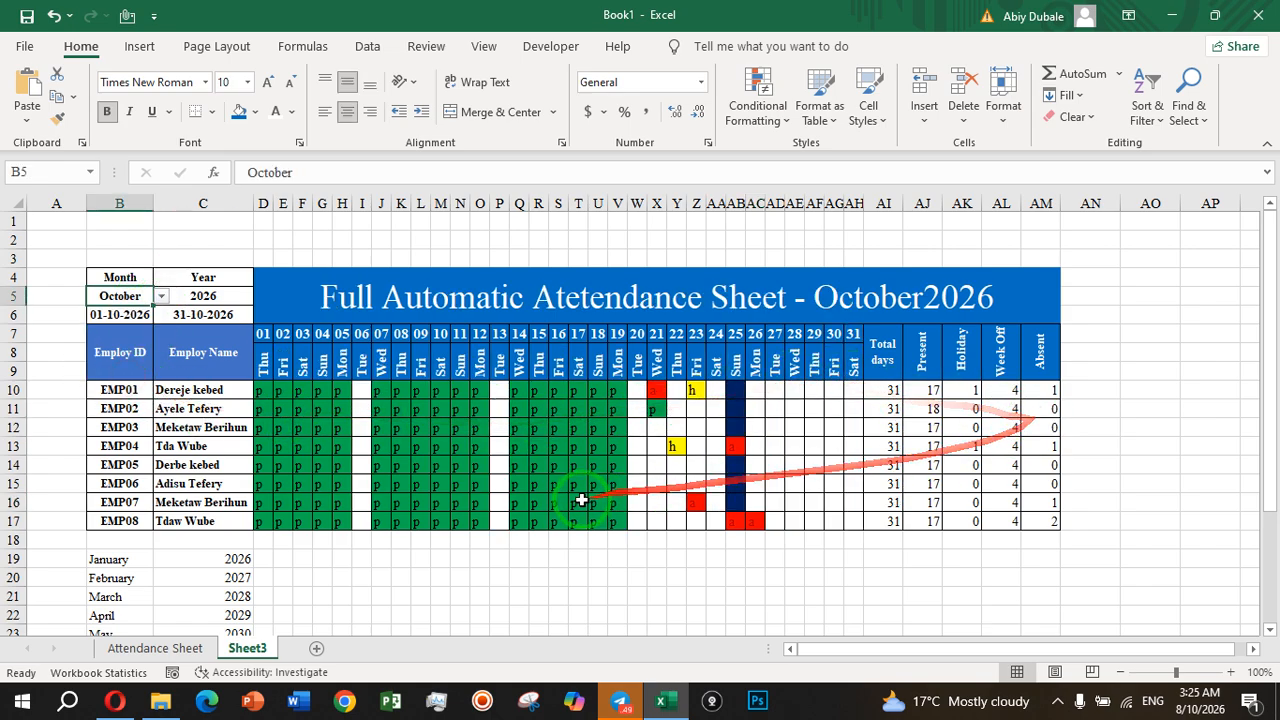